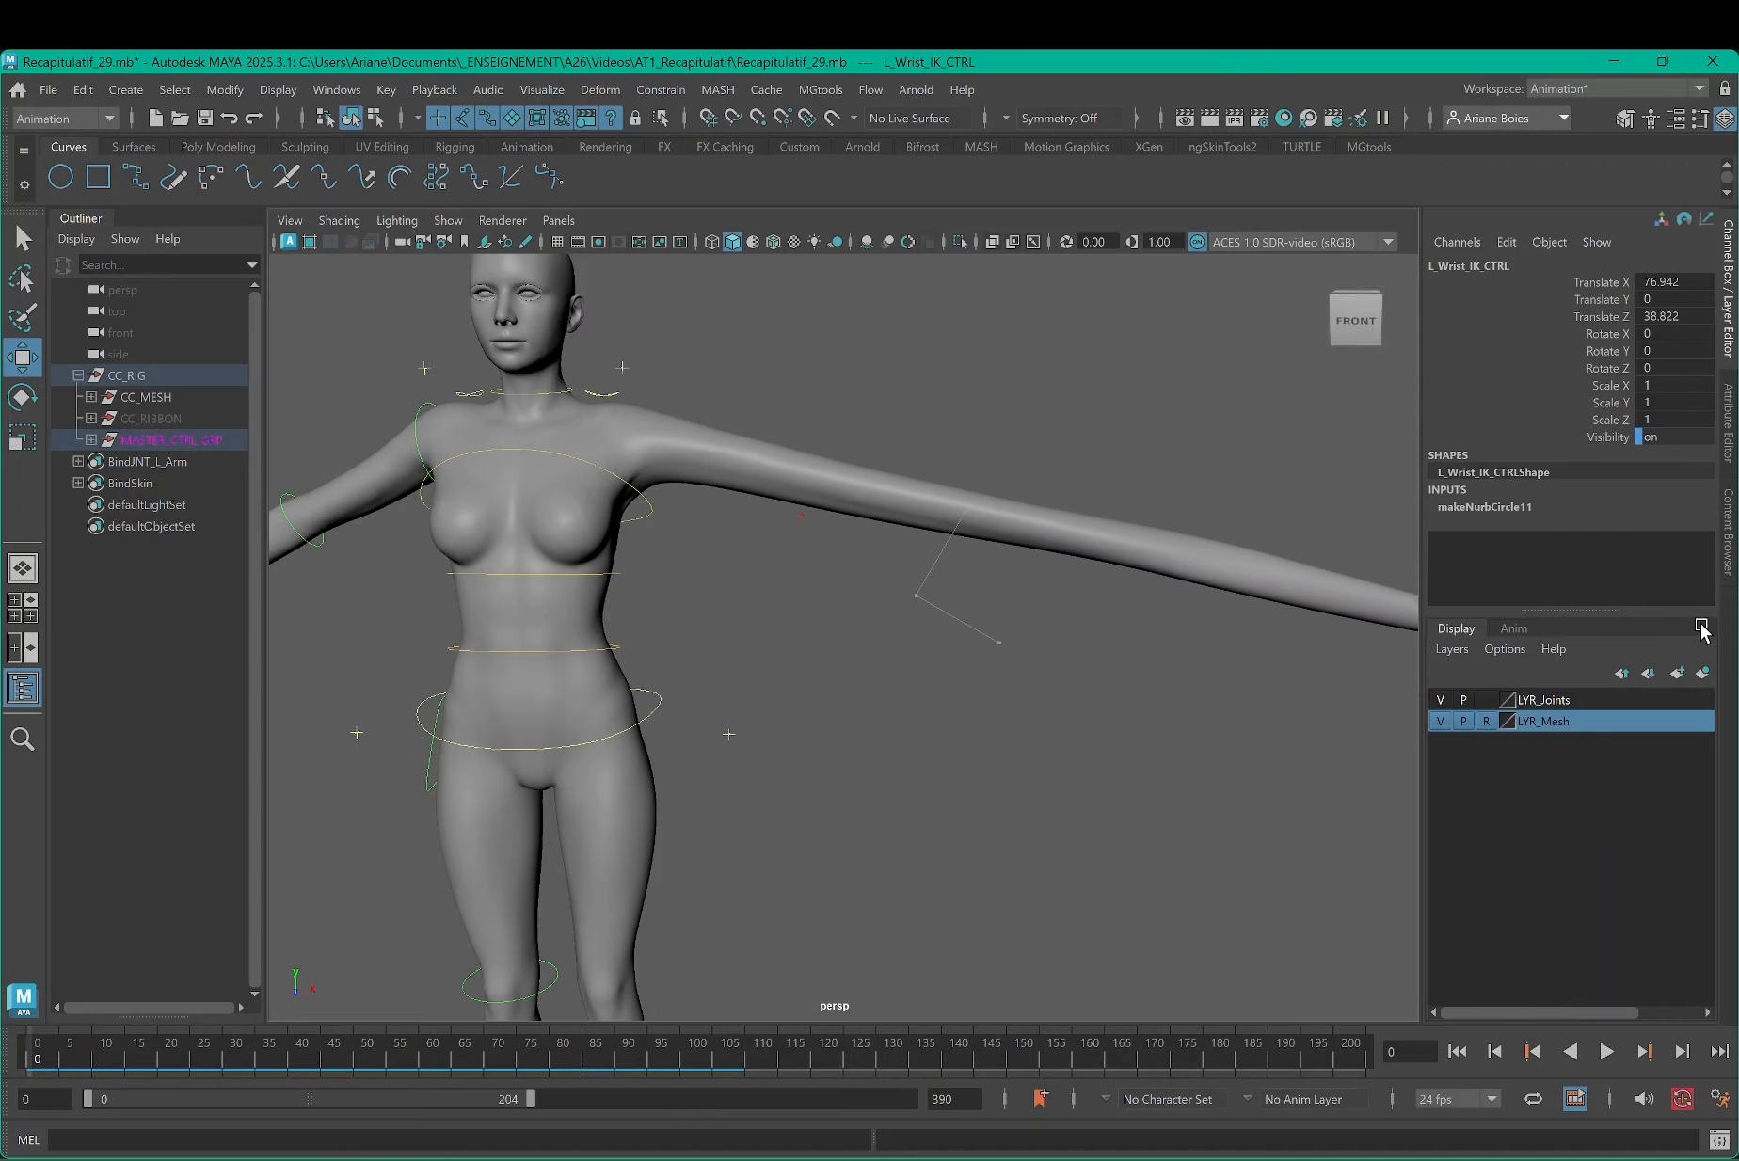
# Step: Undo the test moves of L_Wrist_IK_CTRL so the left arm is back in its rest pose
pyautogui.hotkey('ctrl', 'z')
pyautogui.hotkey('ctrl', 'z')
pyautogui.hotkey('ctrl', 'z')
pyautogui.hotkey('ctrl', 'z')
pyautogui.hotkey('ctrl', 'z')
pyautogui.hotkey('ctrl', 'z')
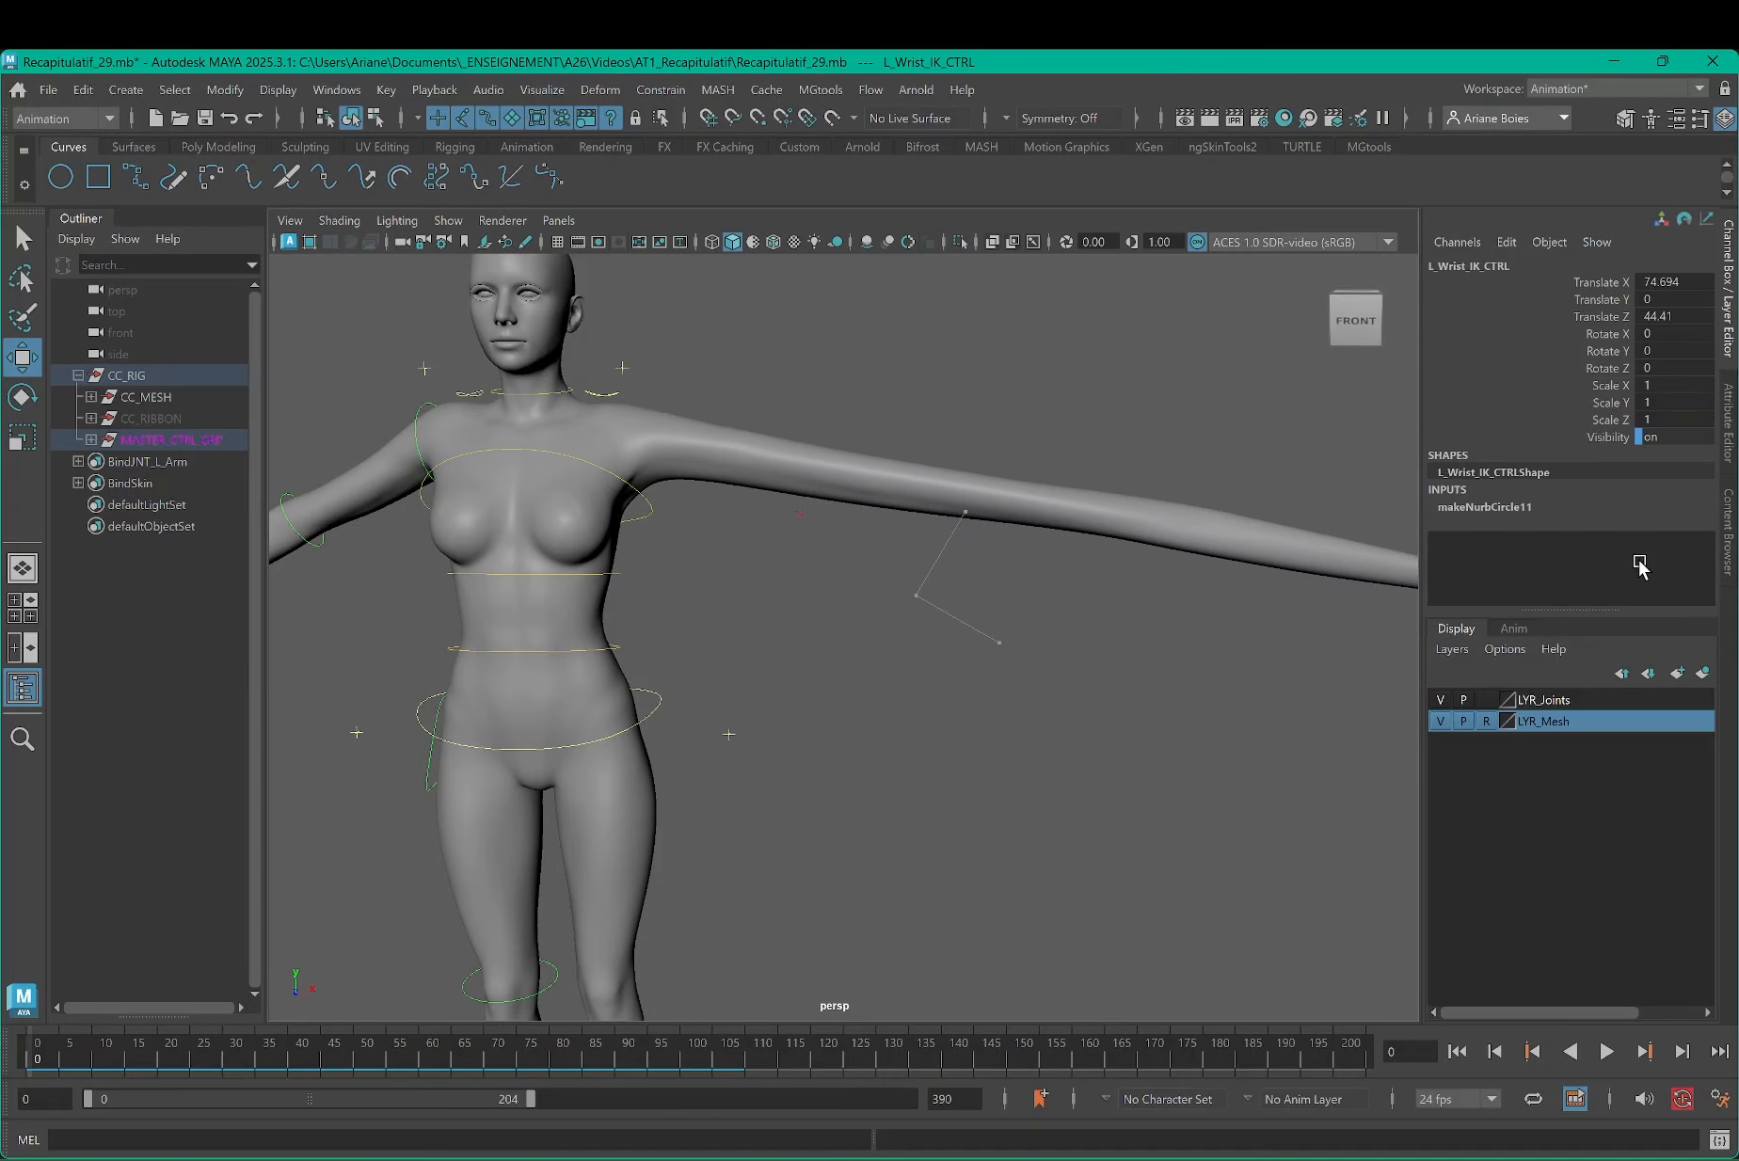
pyautogui.keyDown('alt'); pyautogui.moveTo(680, 686); pyautogui.dragTo(977, 683, button='middle'); pyautogui.keyUp('alt')
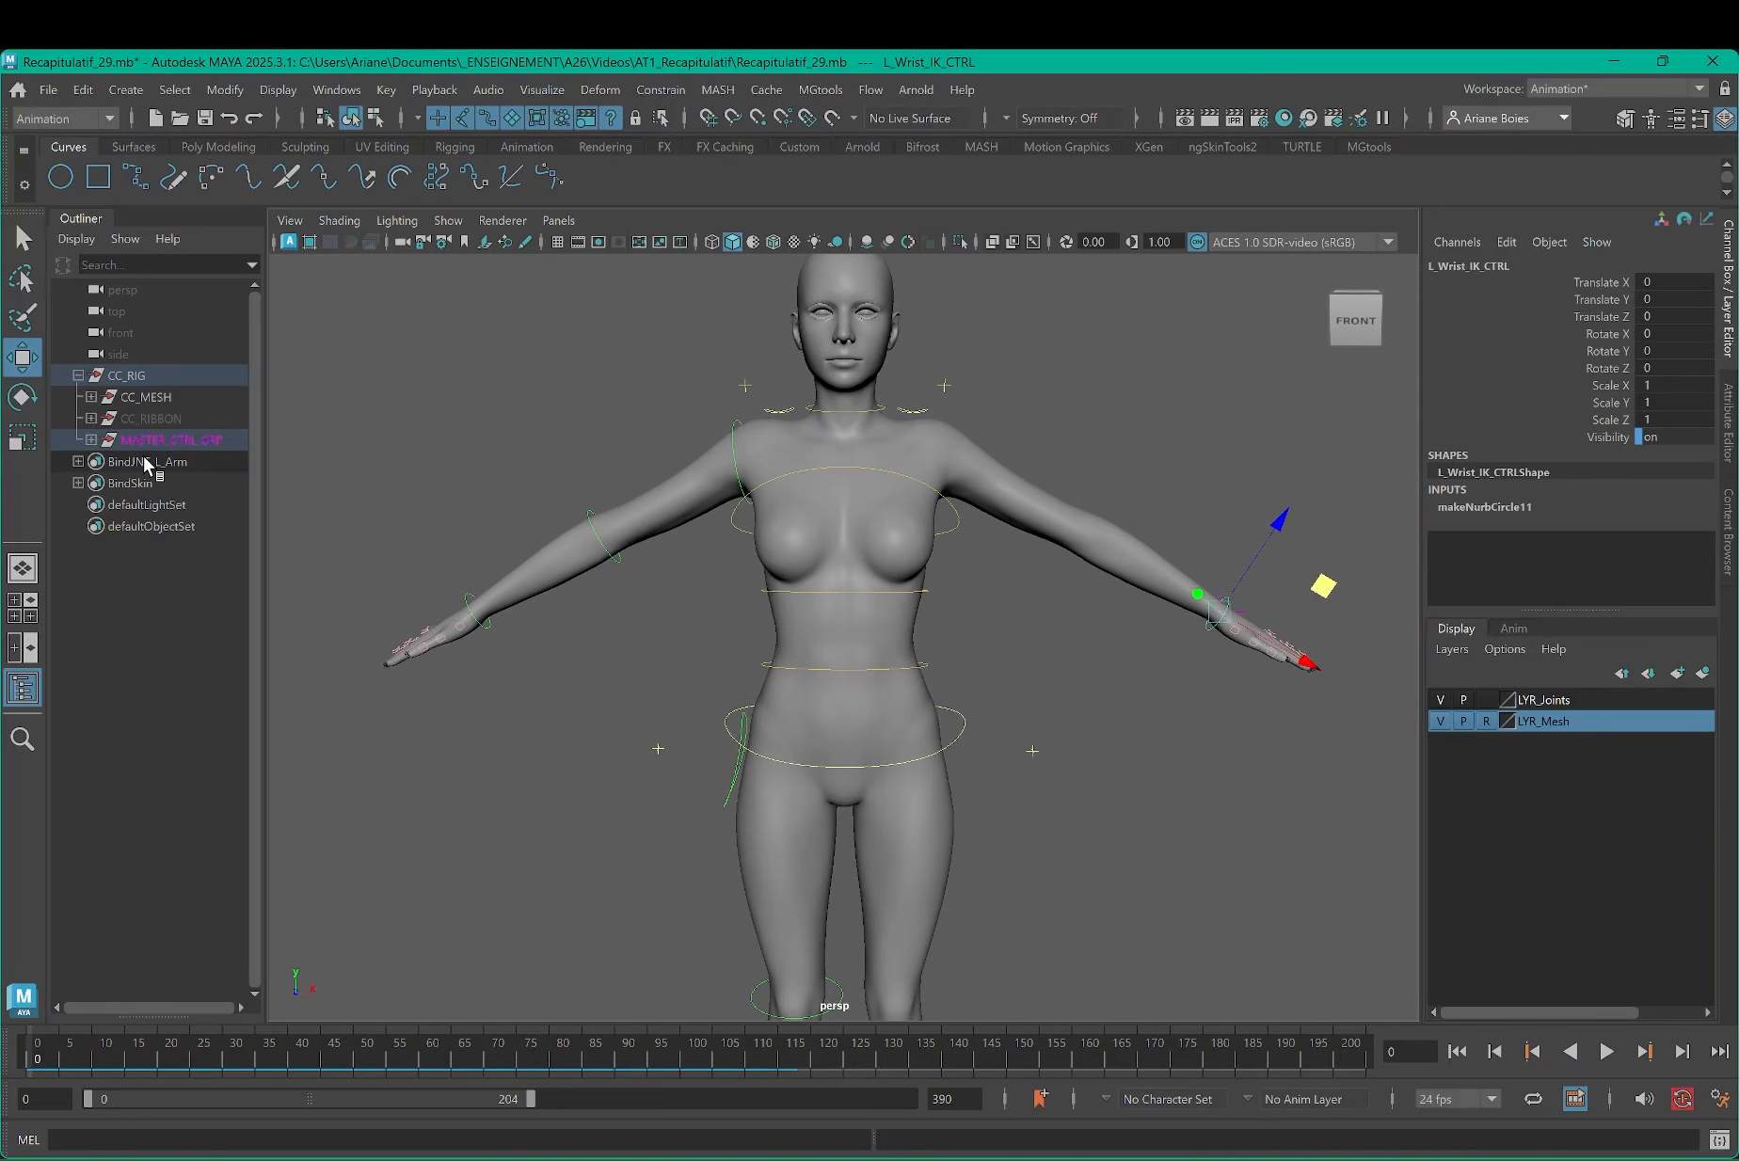
# Step: Set the IK FK attribute of R_Arm_Switch to 0
pyautogui.click(743, 382)
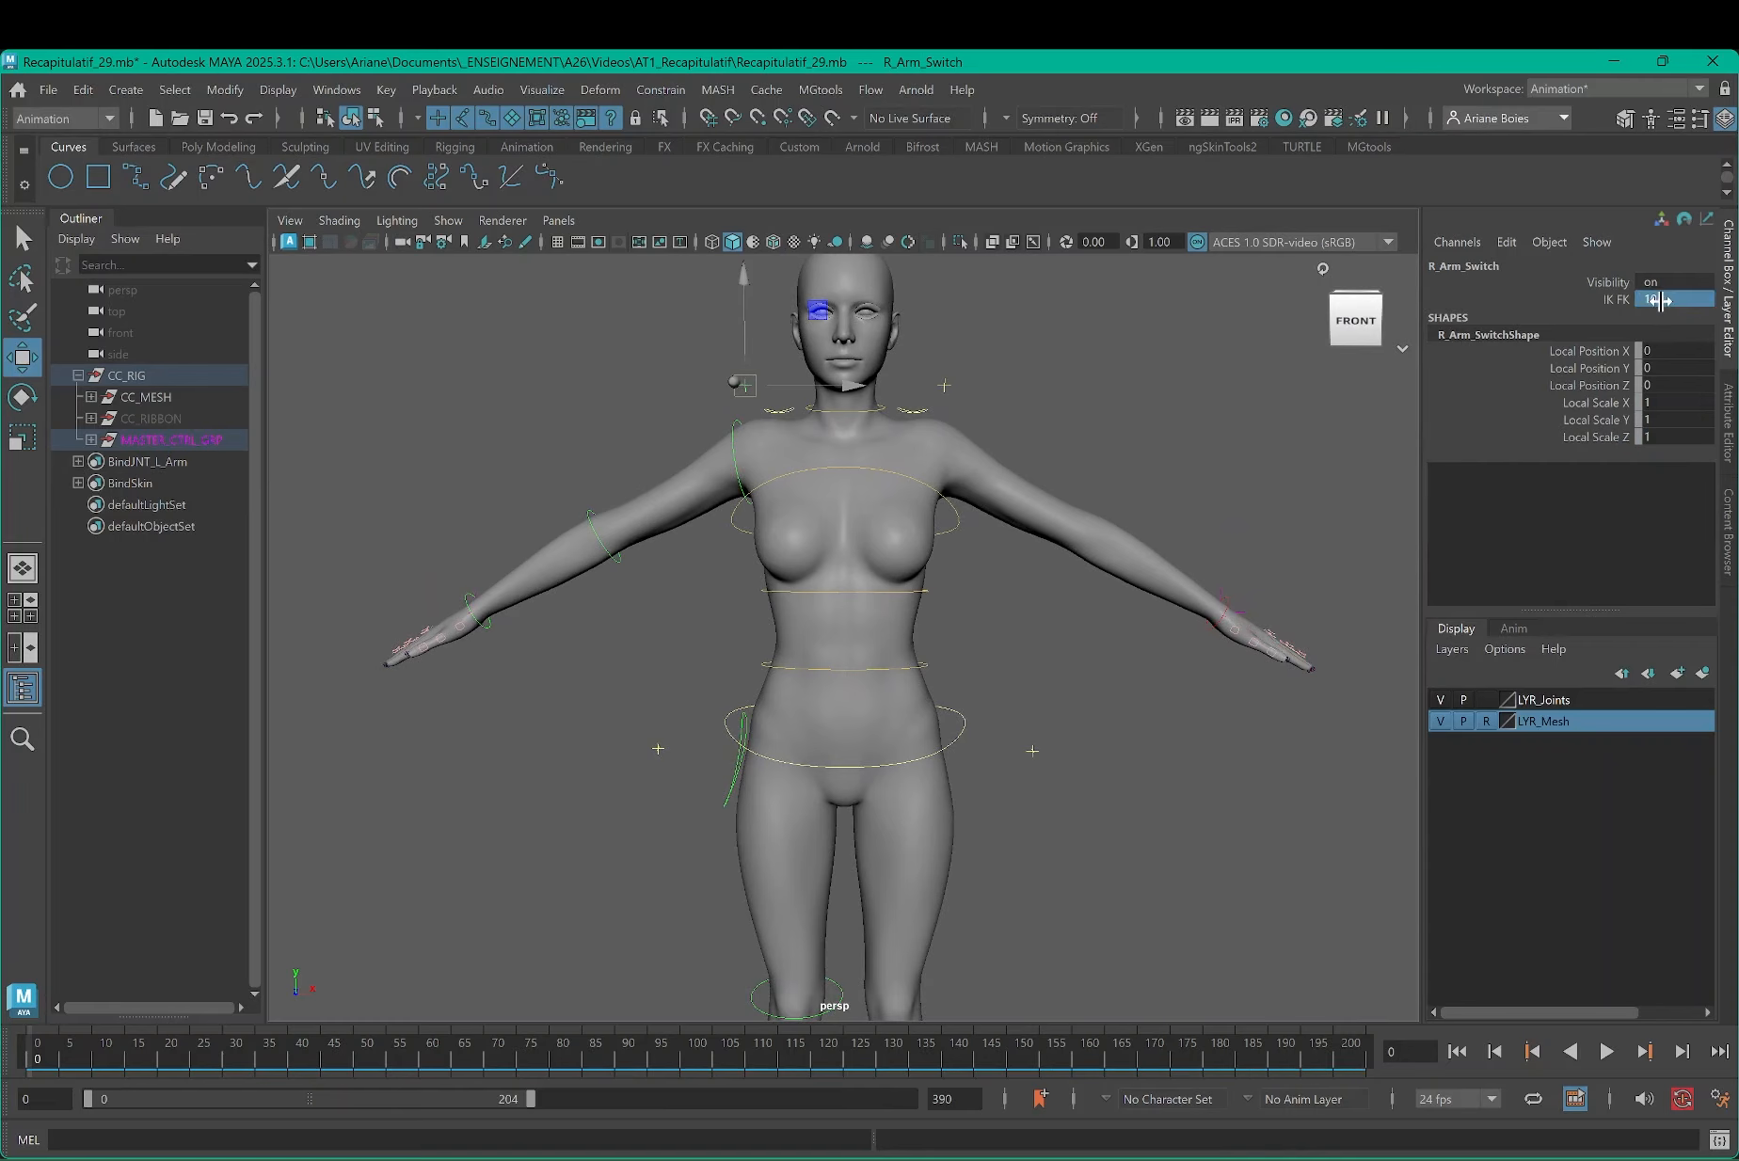
pyautogui.doubleClick(1671, 300)
pyautogui.write('0')
pyautogui.press('Return')
# Step: Expand the master control group in the Outliner down to the children of Hips_JNT, widening the Outliner
pyautogui.click(91, 439)
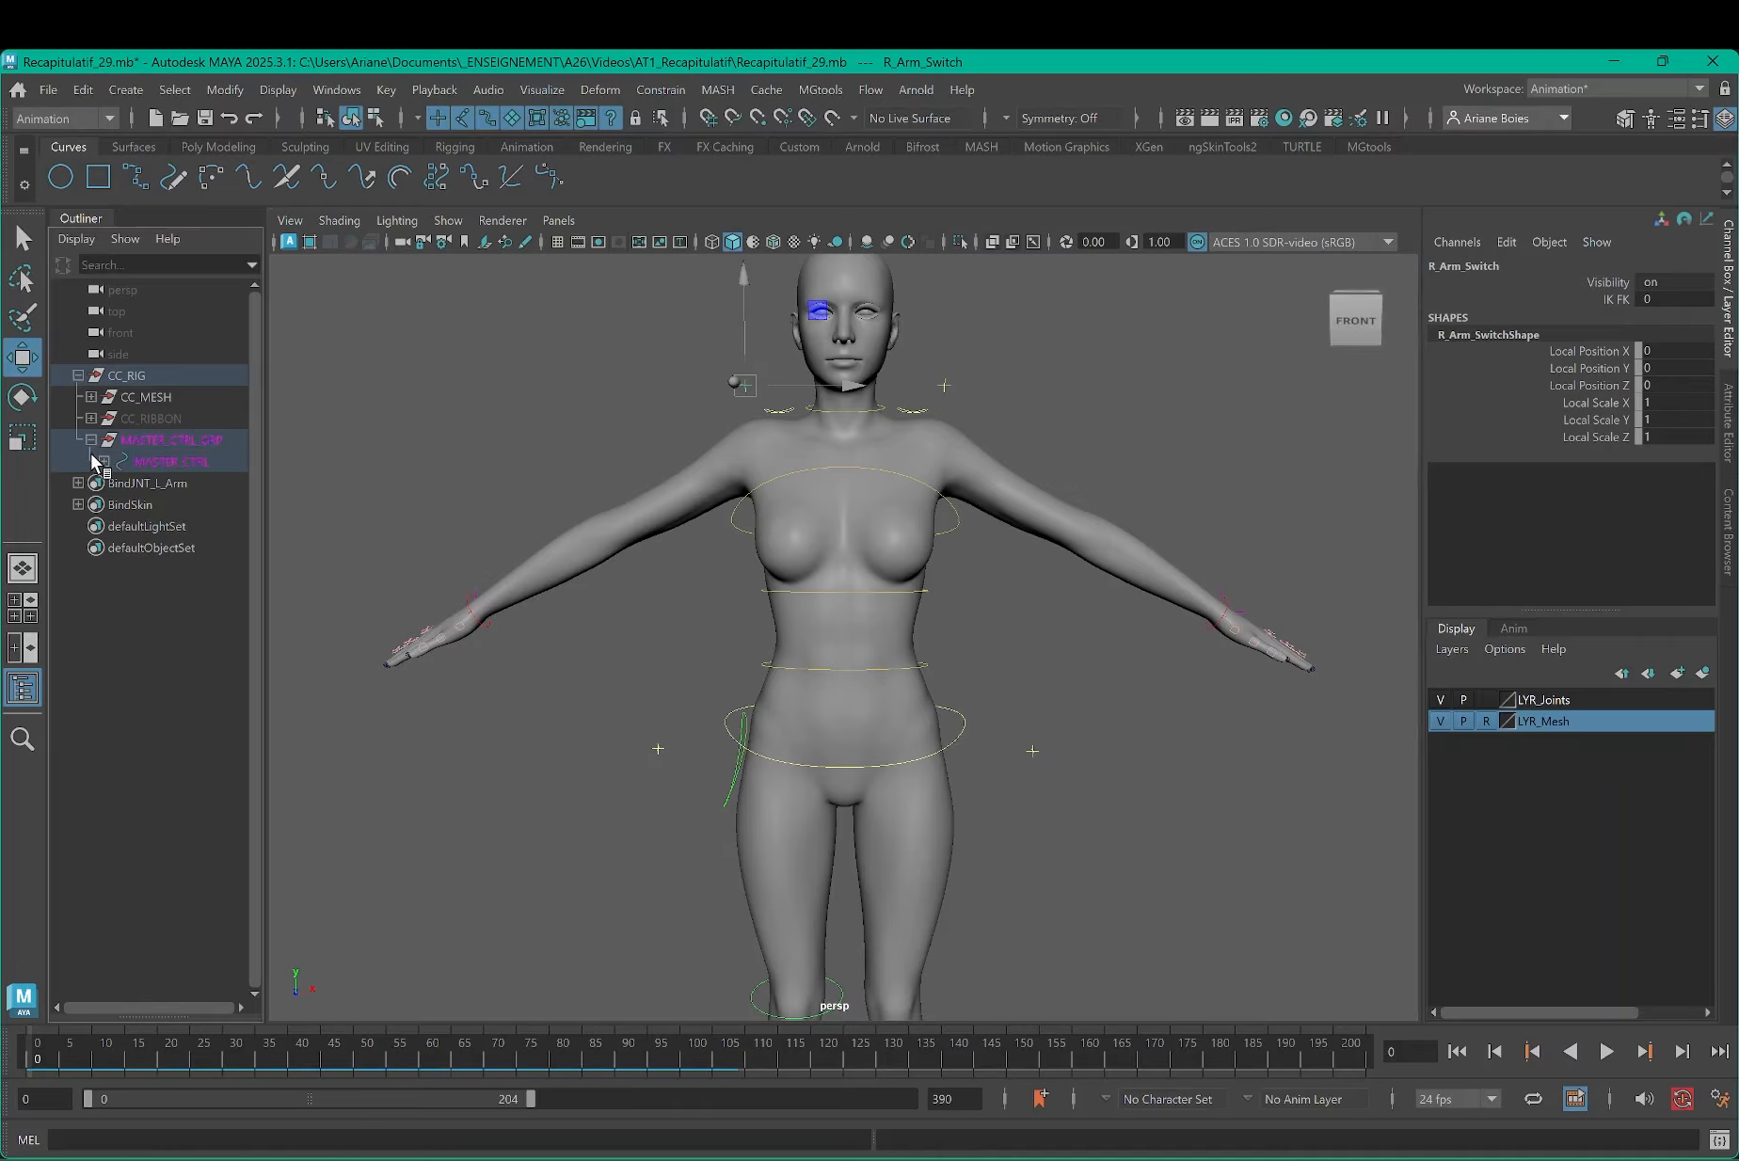
pyautogui.click(104, 462)
pyautogui.click(116, 483)
pyautogui.click(117, 483)
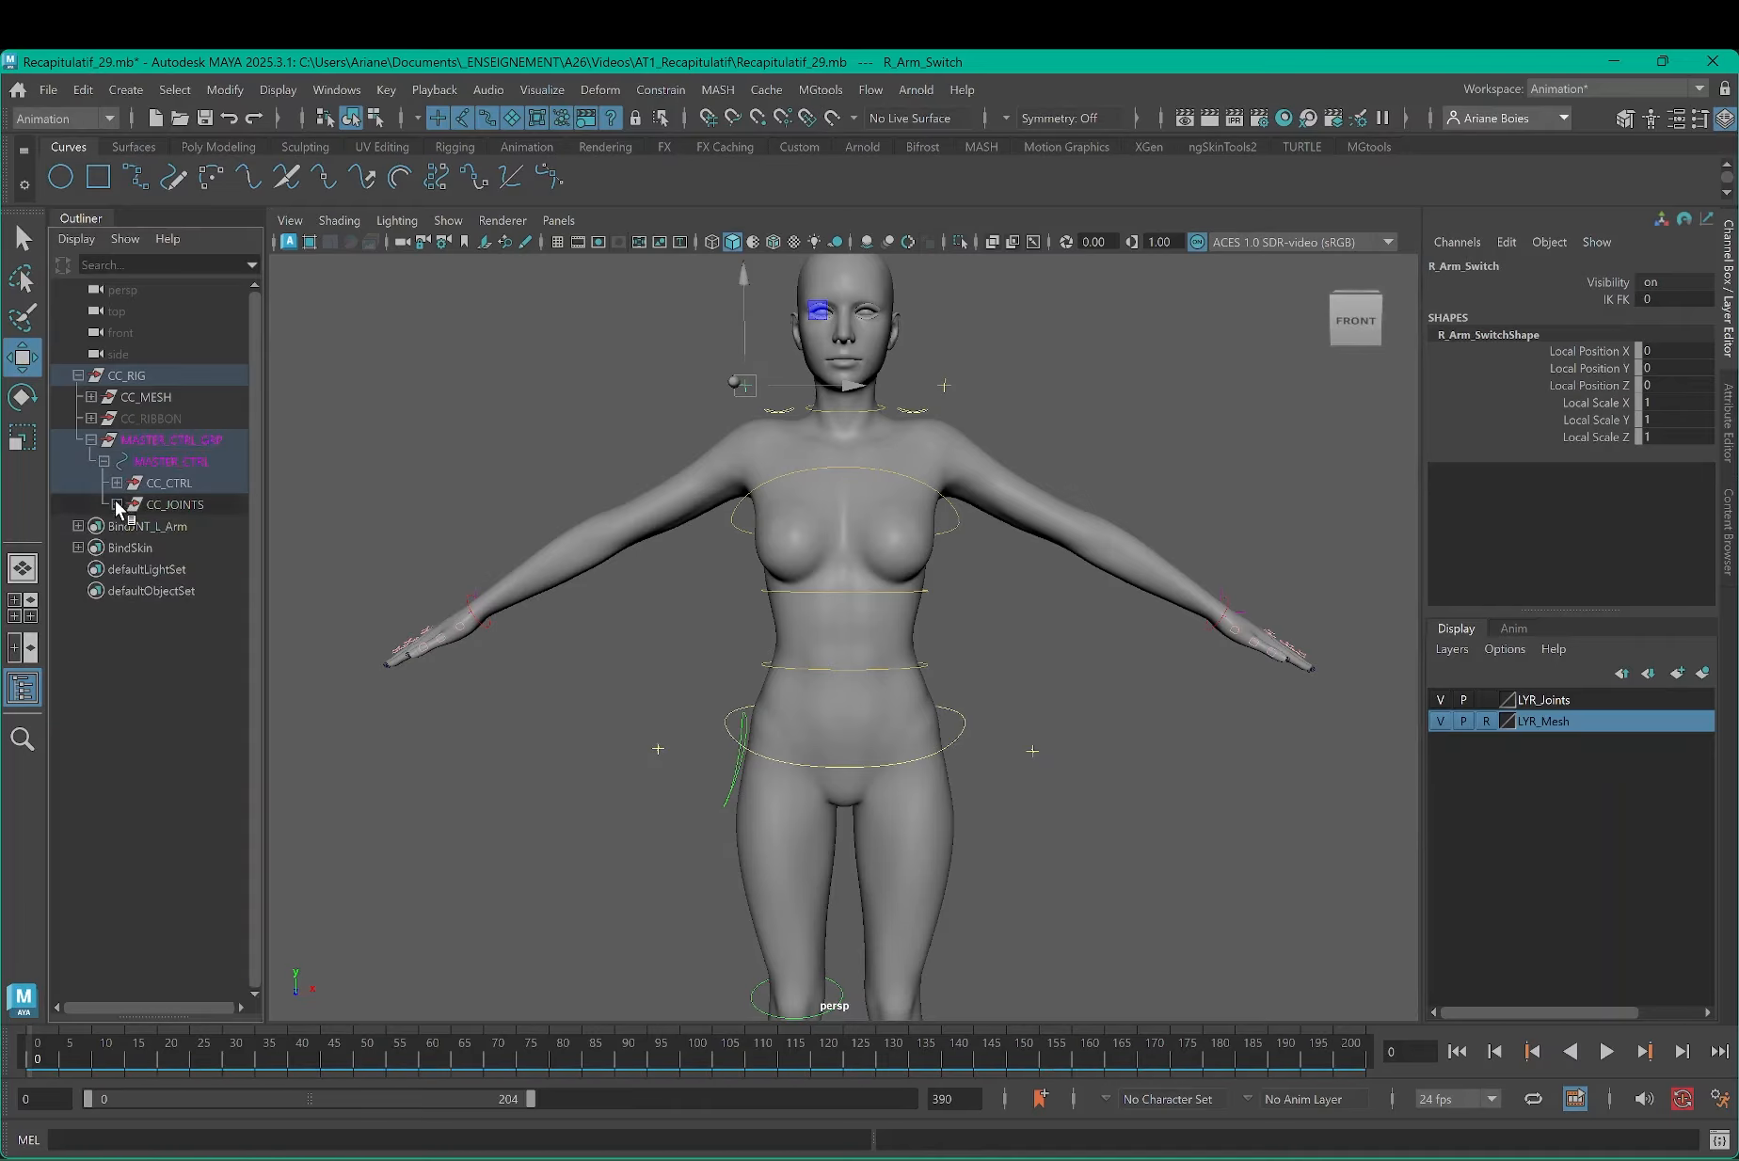
pyautogui.click(117, 504)
pyautogui.moveTo(267, 493); pyautogui.dragTo(336, 493)
pyautogui.click(130, 526)
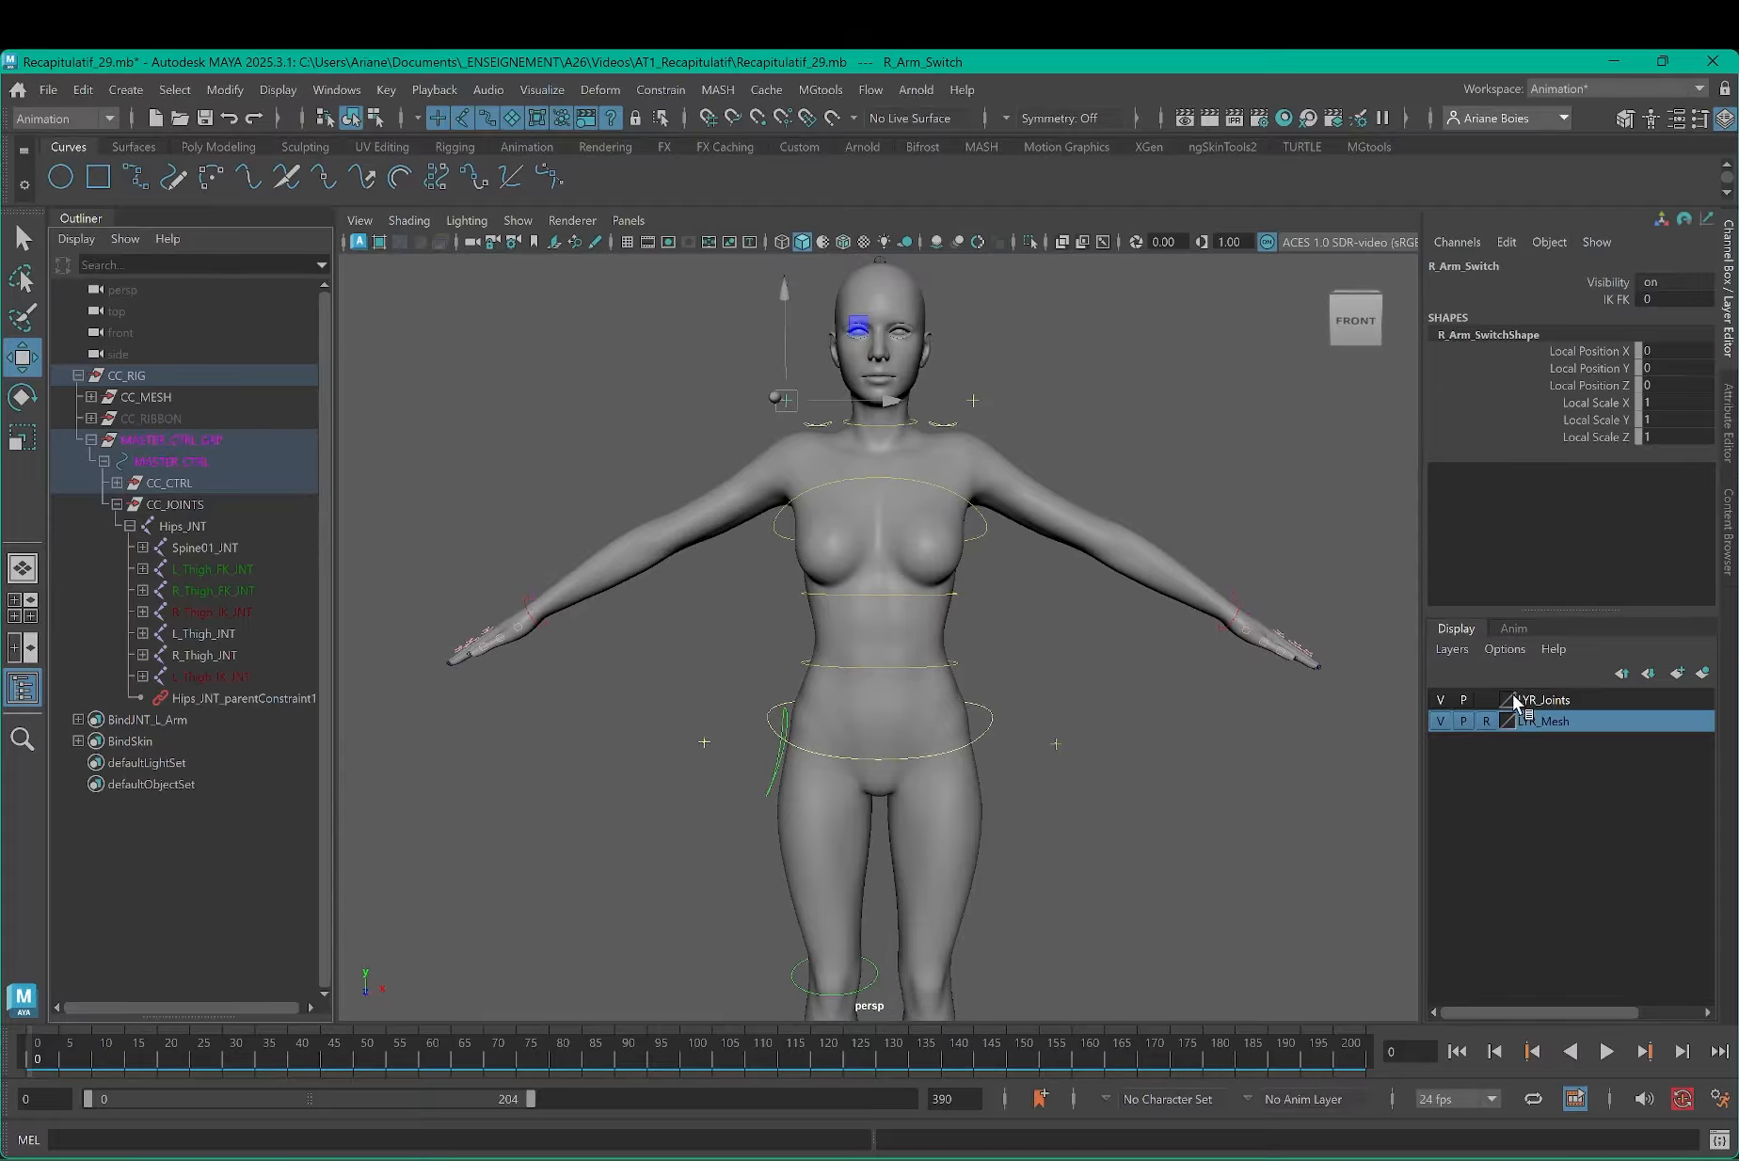
# Step: Hide the LYR_Mesh layer, select R_Arm_JNT and reveal it in the Outliner under the spine and R_Shoulder_JNT
pyautogui.click(1437, 721)
pyautogui.click(796, 463)
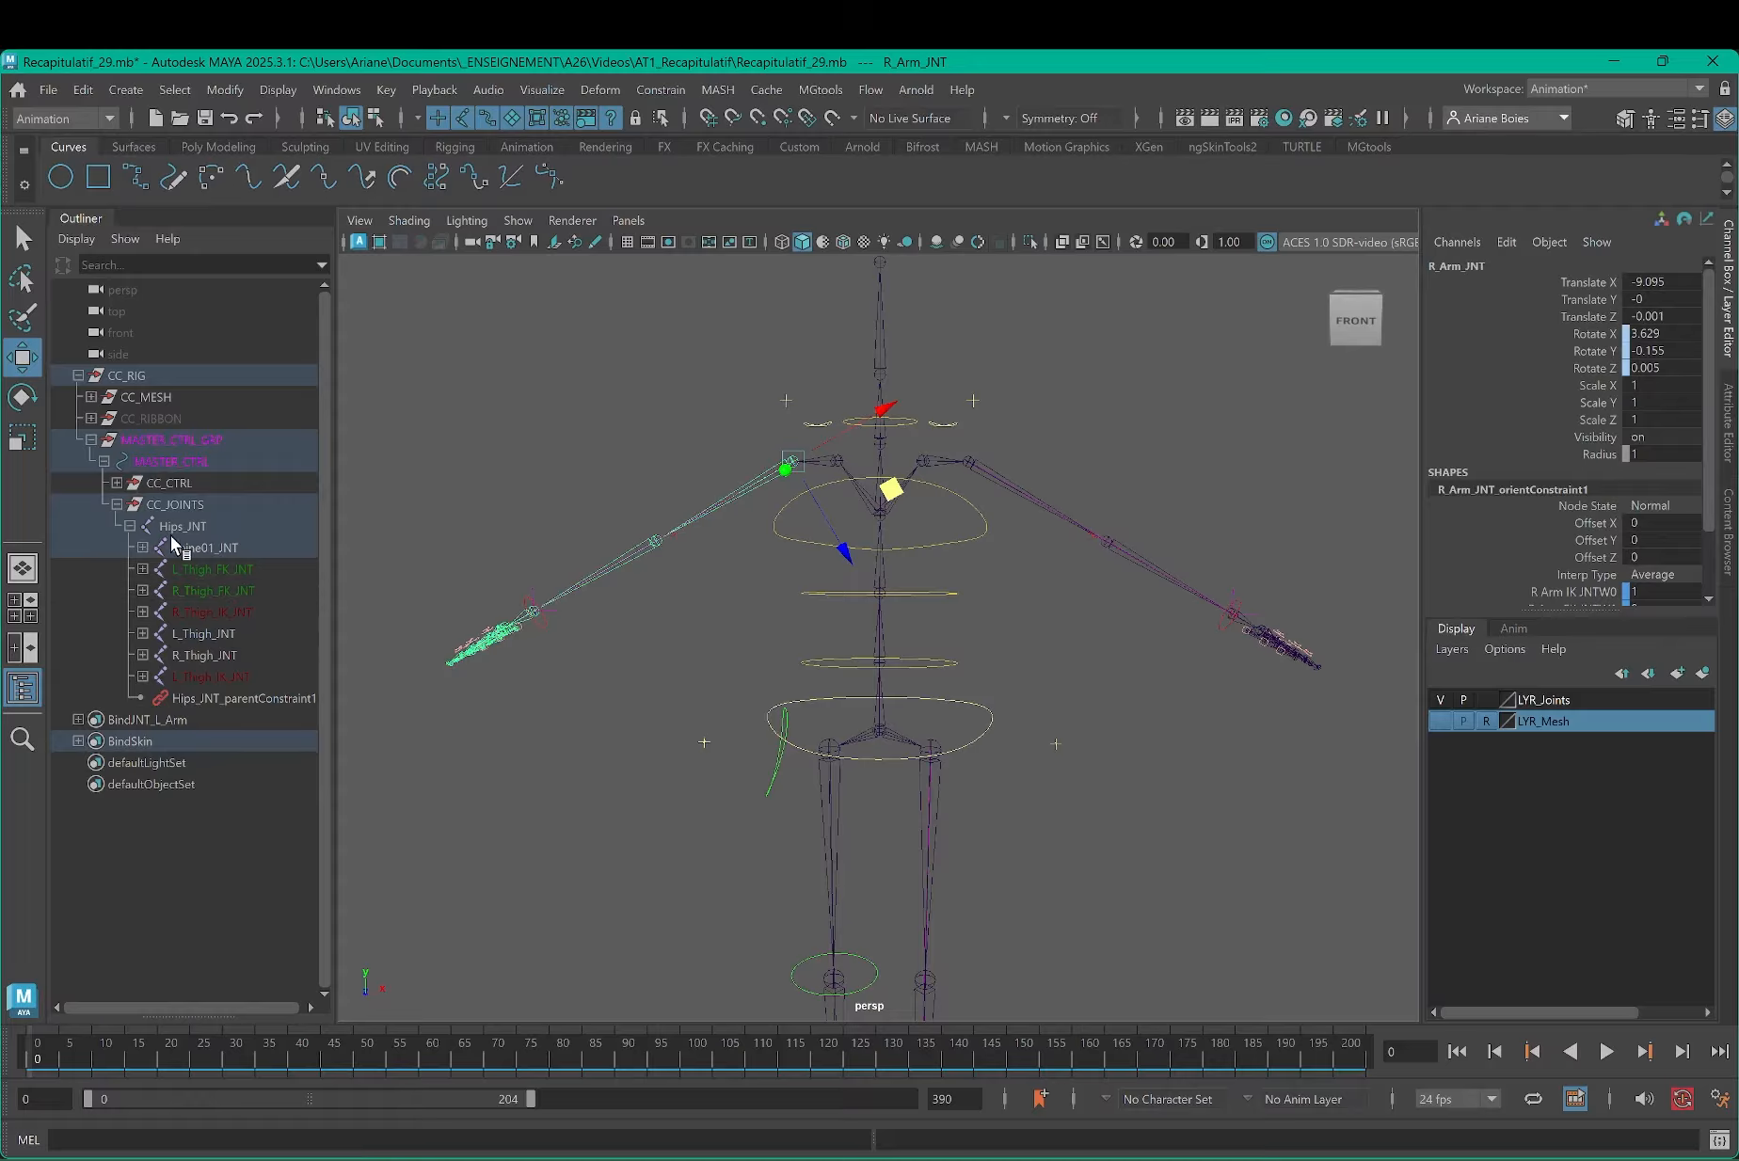
pyautogui.click(142, 547)
pyautogui.click(155, 570)
pyautogui.click(168, 591)
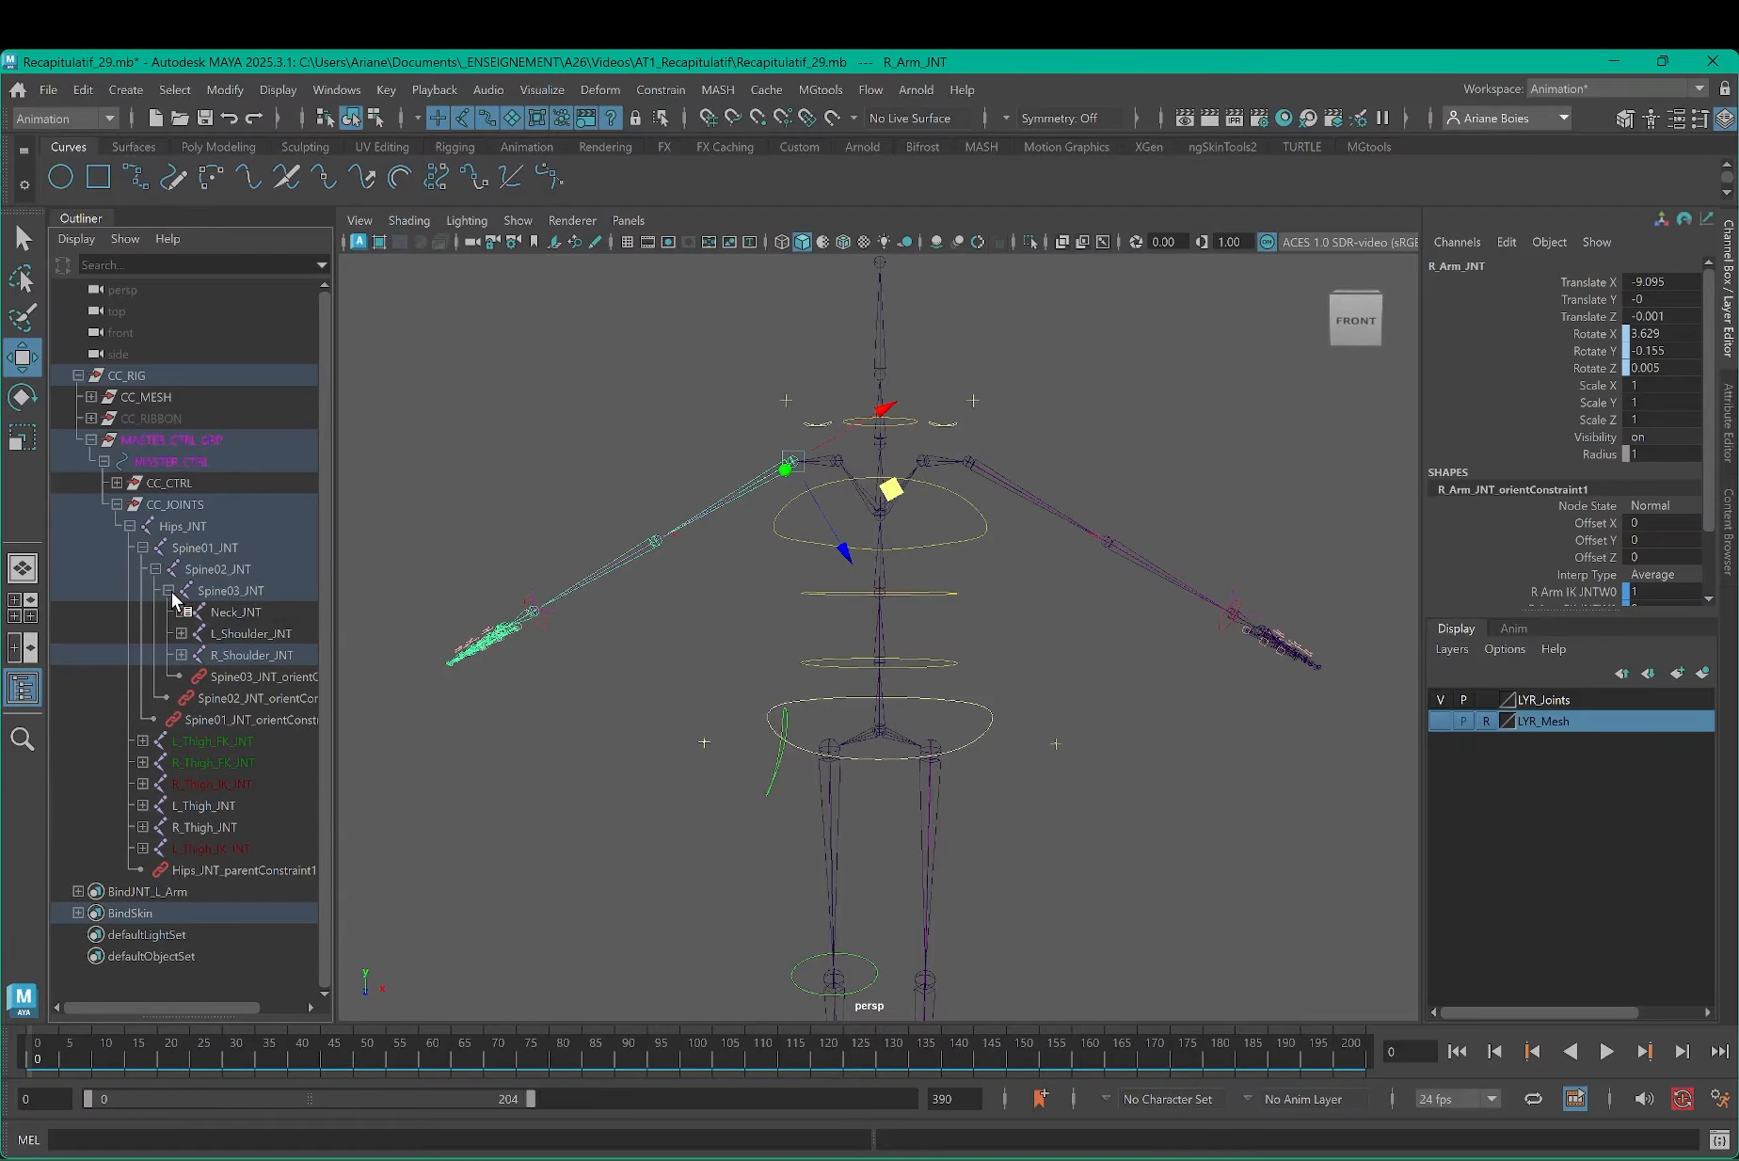
pyautogui.click(182, 655)
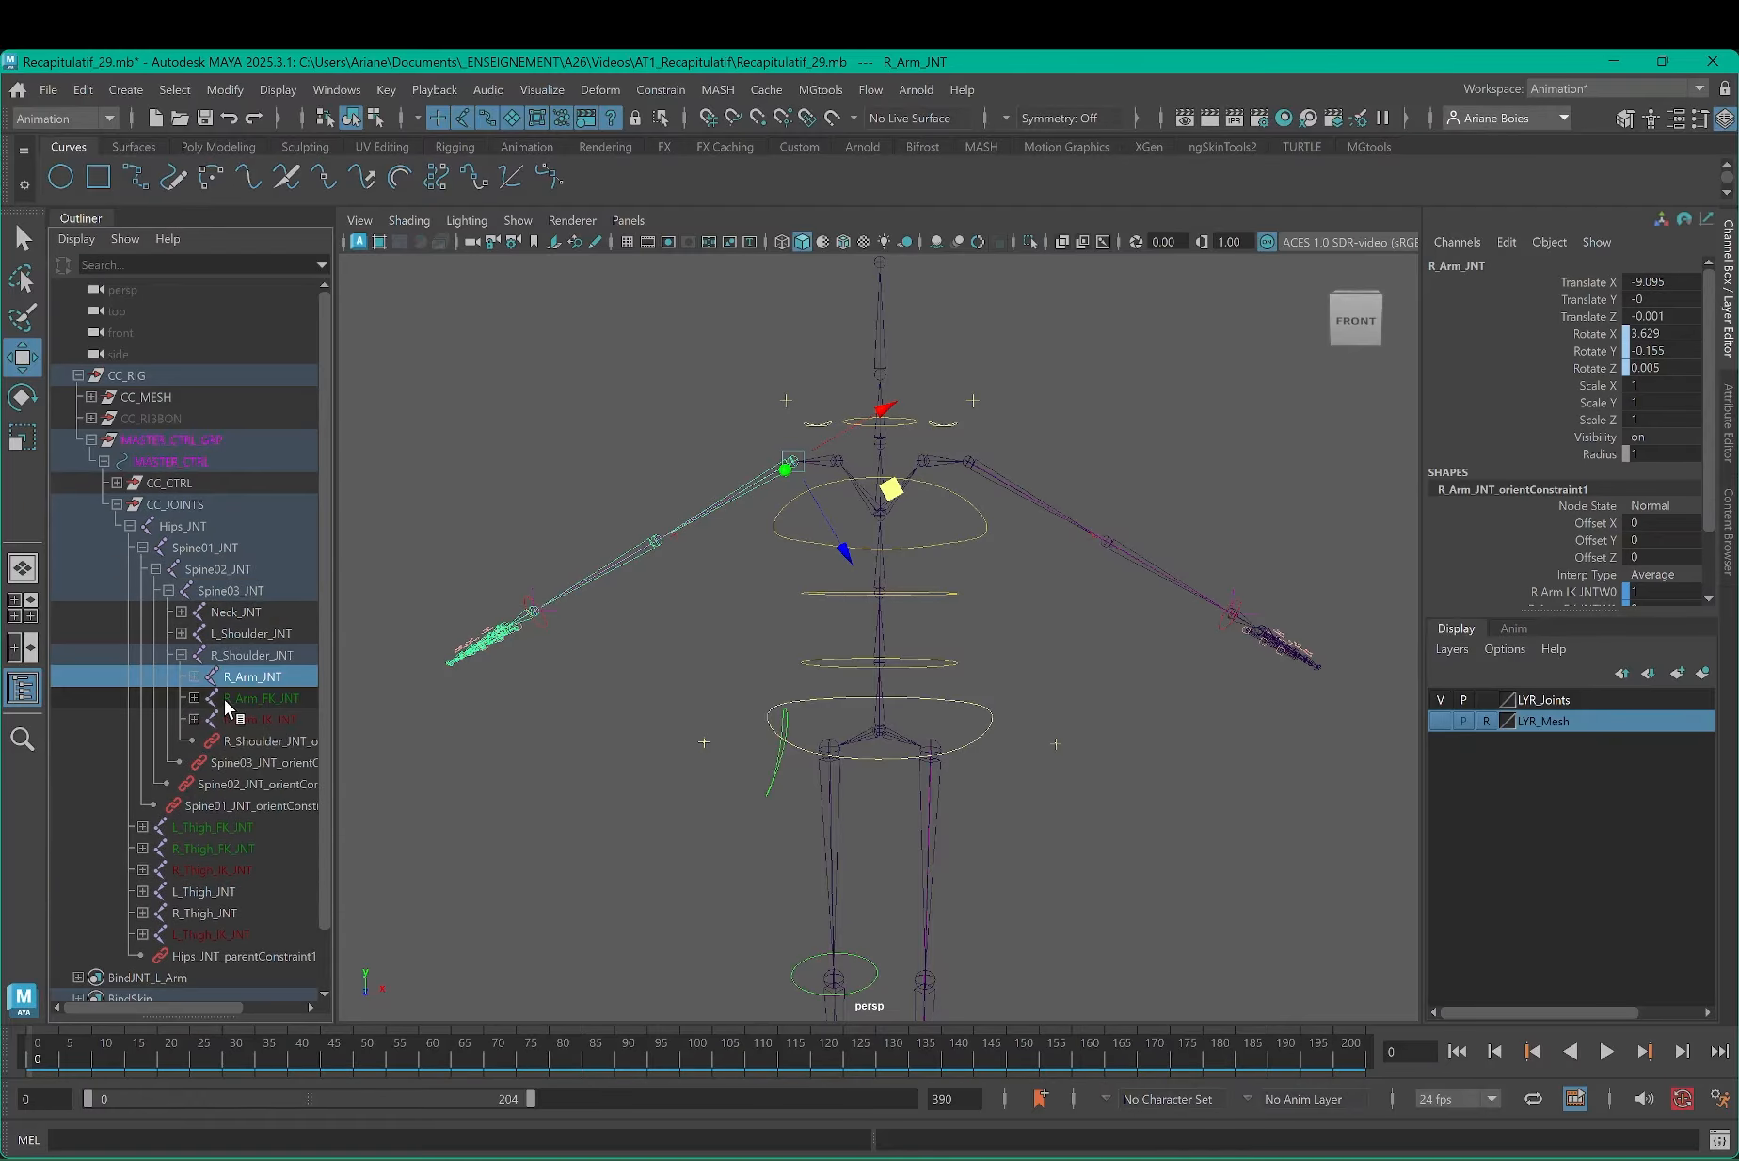
# Step: Examine the joint chains under R_Shoulder_JNT, expanding R_Arm_JNT through the elbow to R_Wrist_Hand_JNT
pyautogui.click(193, 698)
pyautogui.click(194, 698)
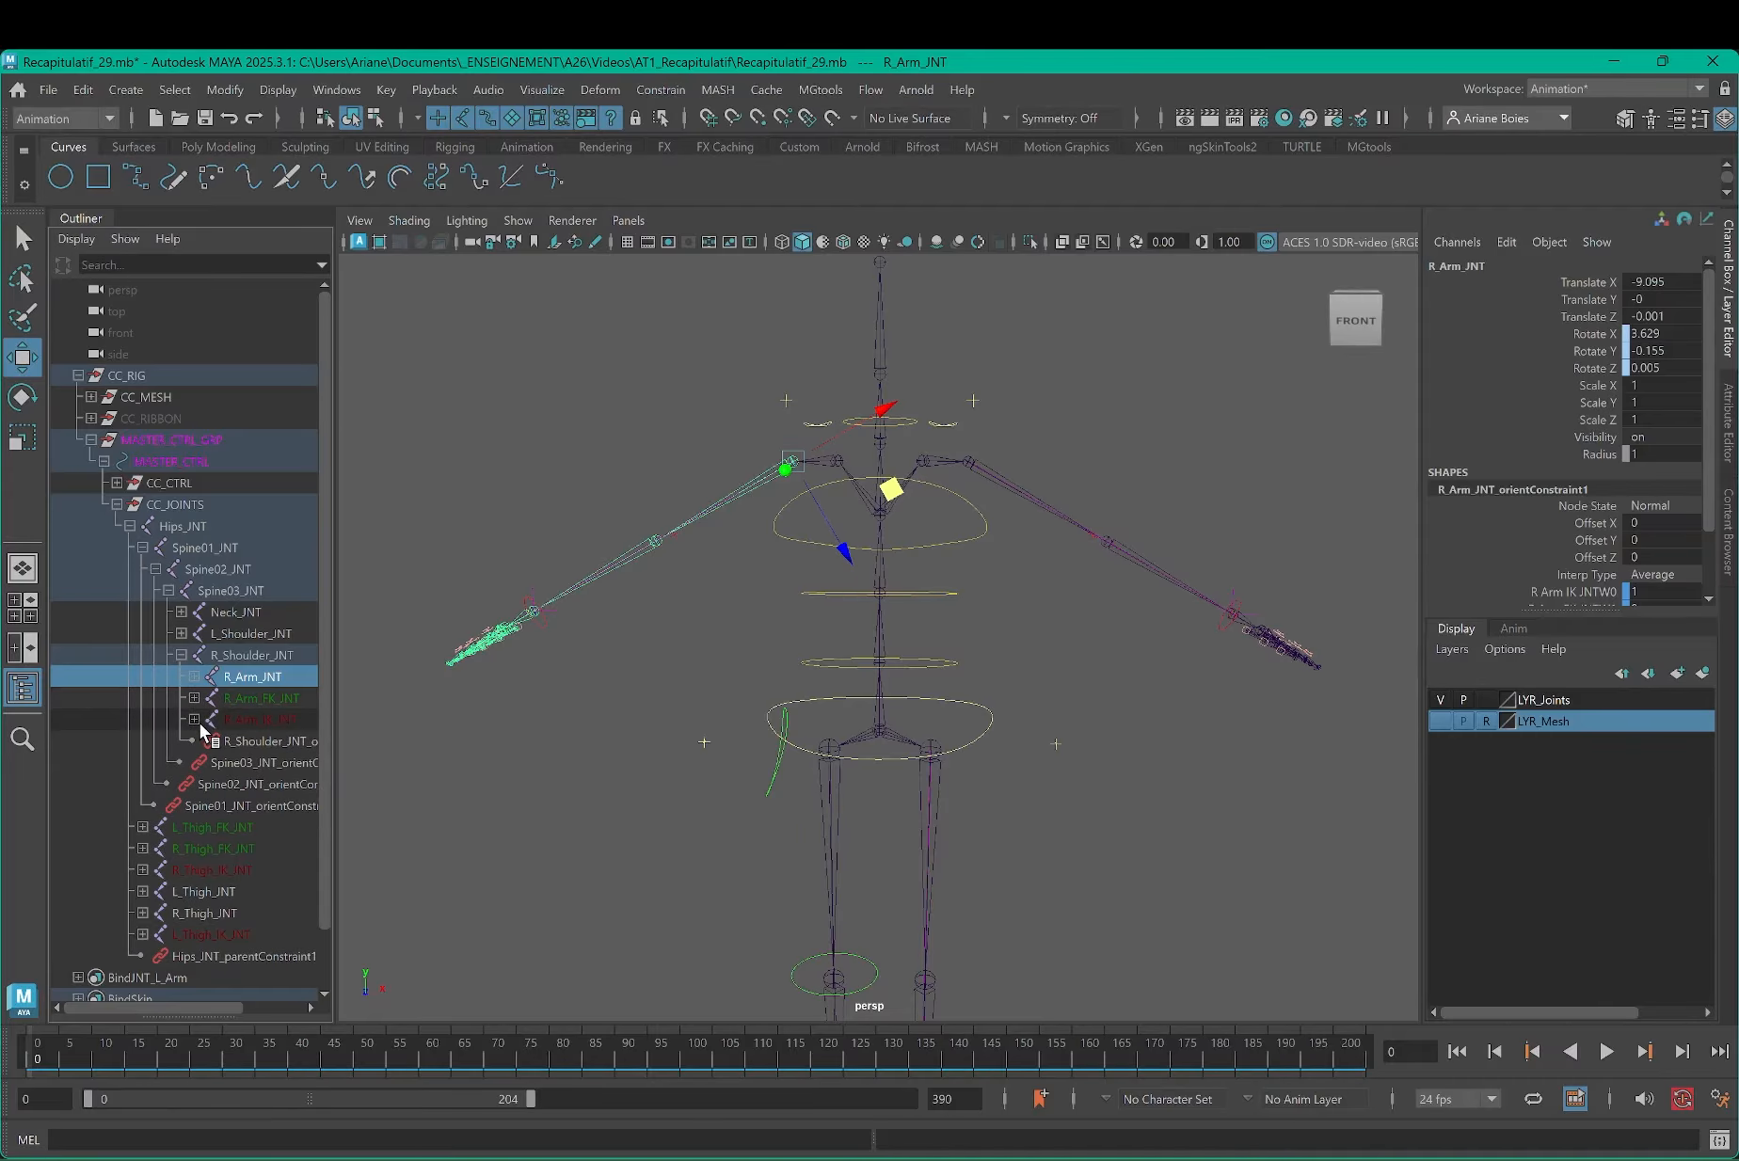
pyautogui.click(194, 720)
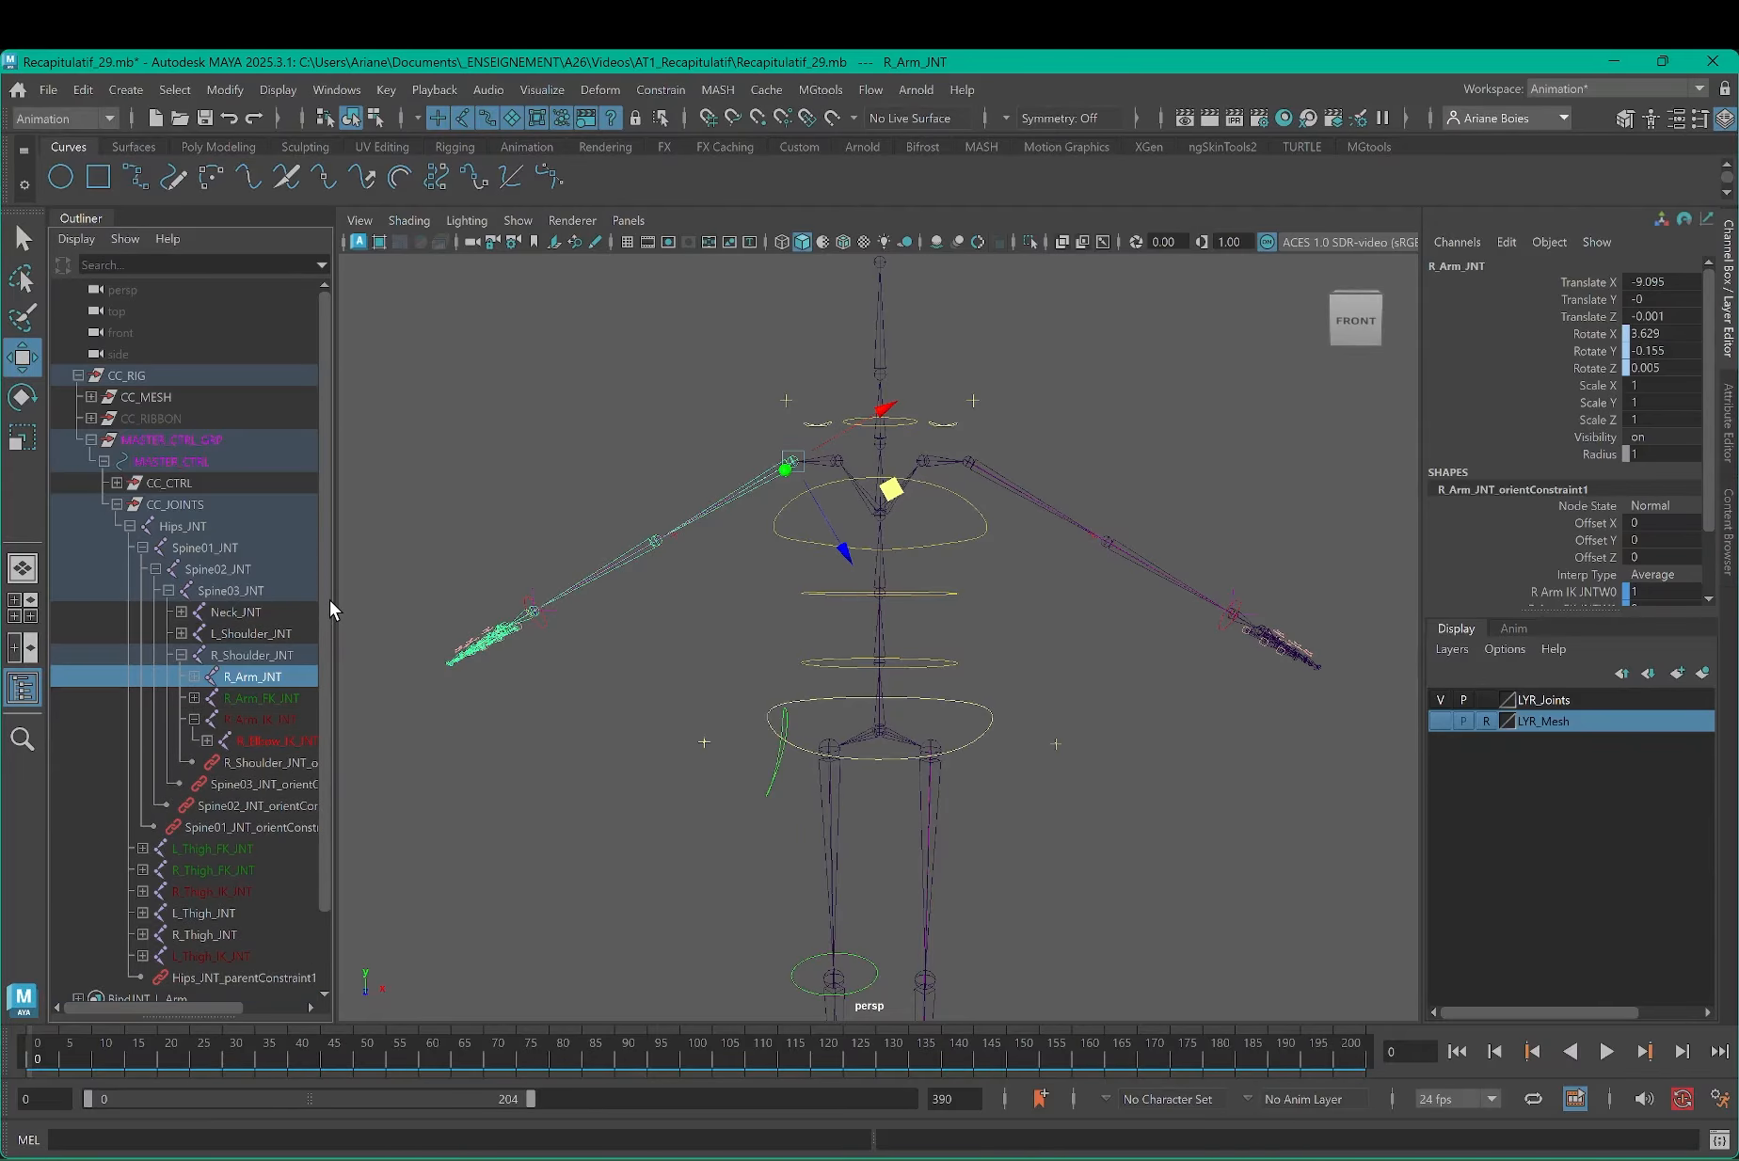
pyautogui.moveTo(329, 600); pyautogui.dragTo(485, 603)
pyautogui.click(194, 677)
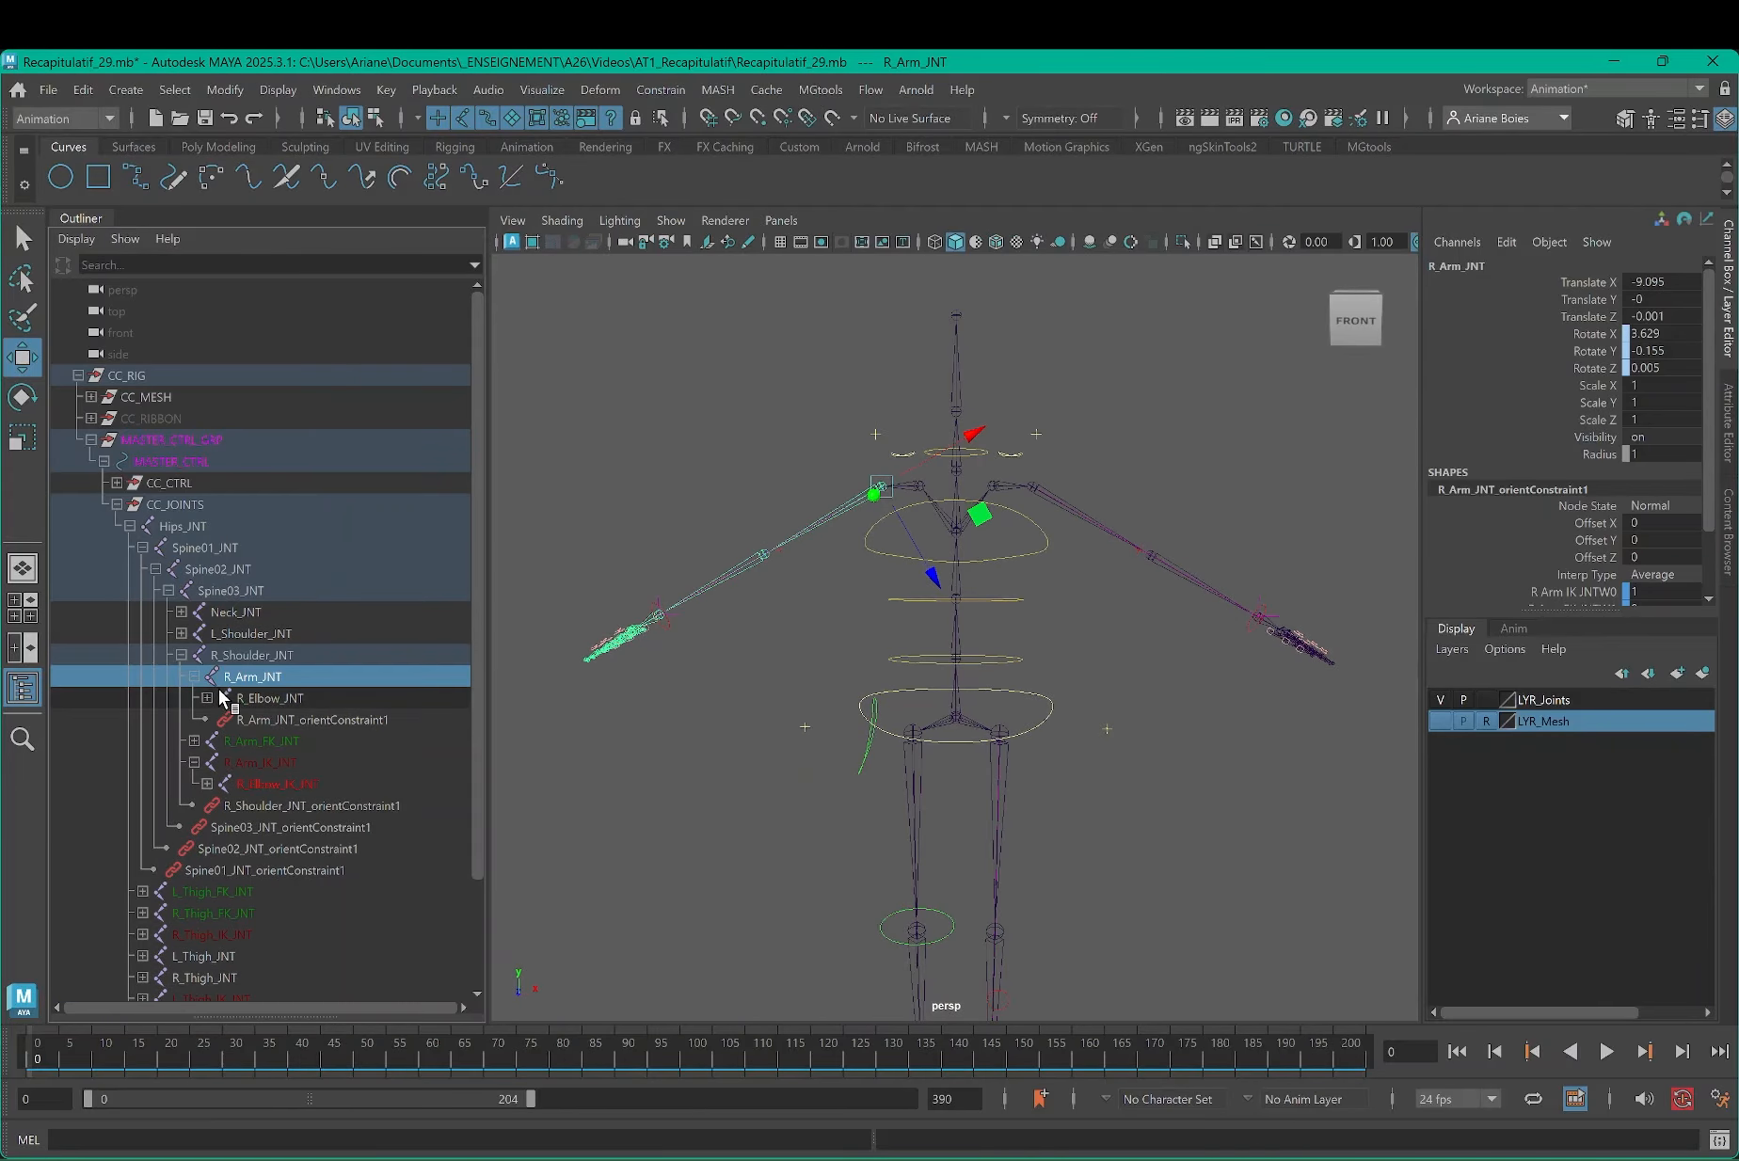
pyautogui.click(207, 699)
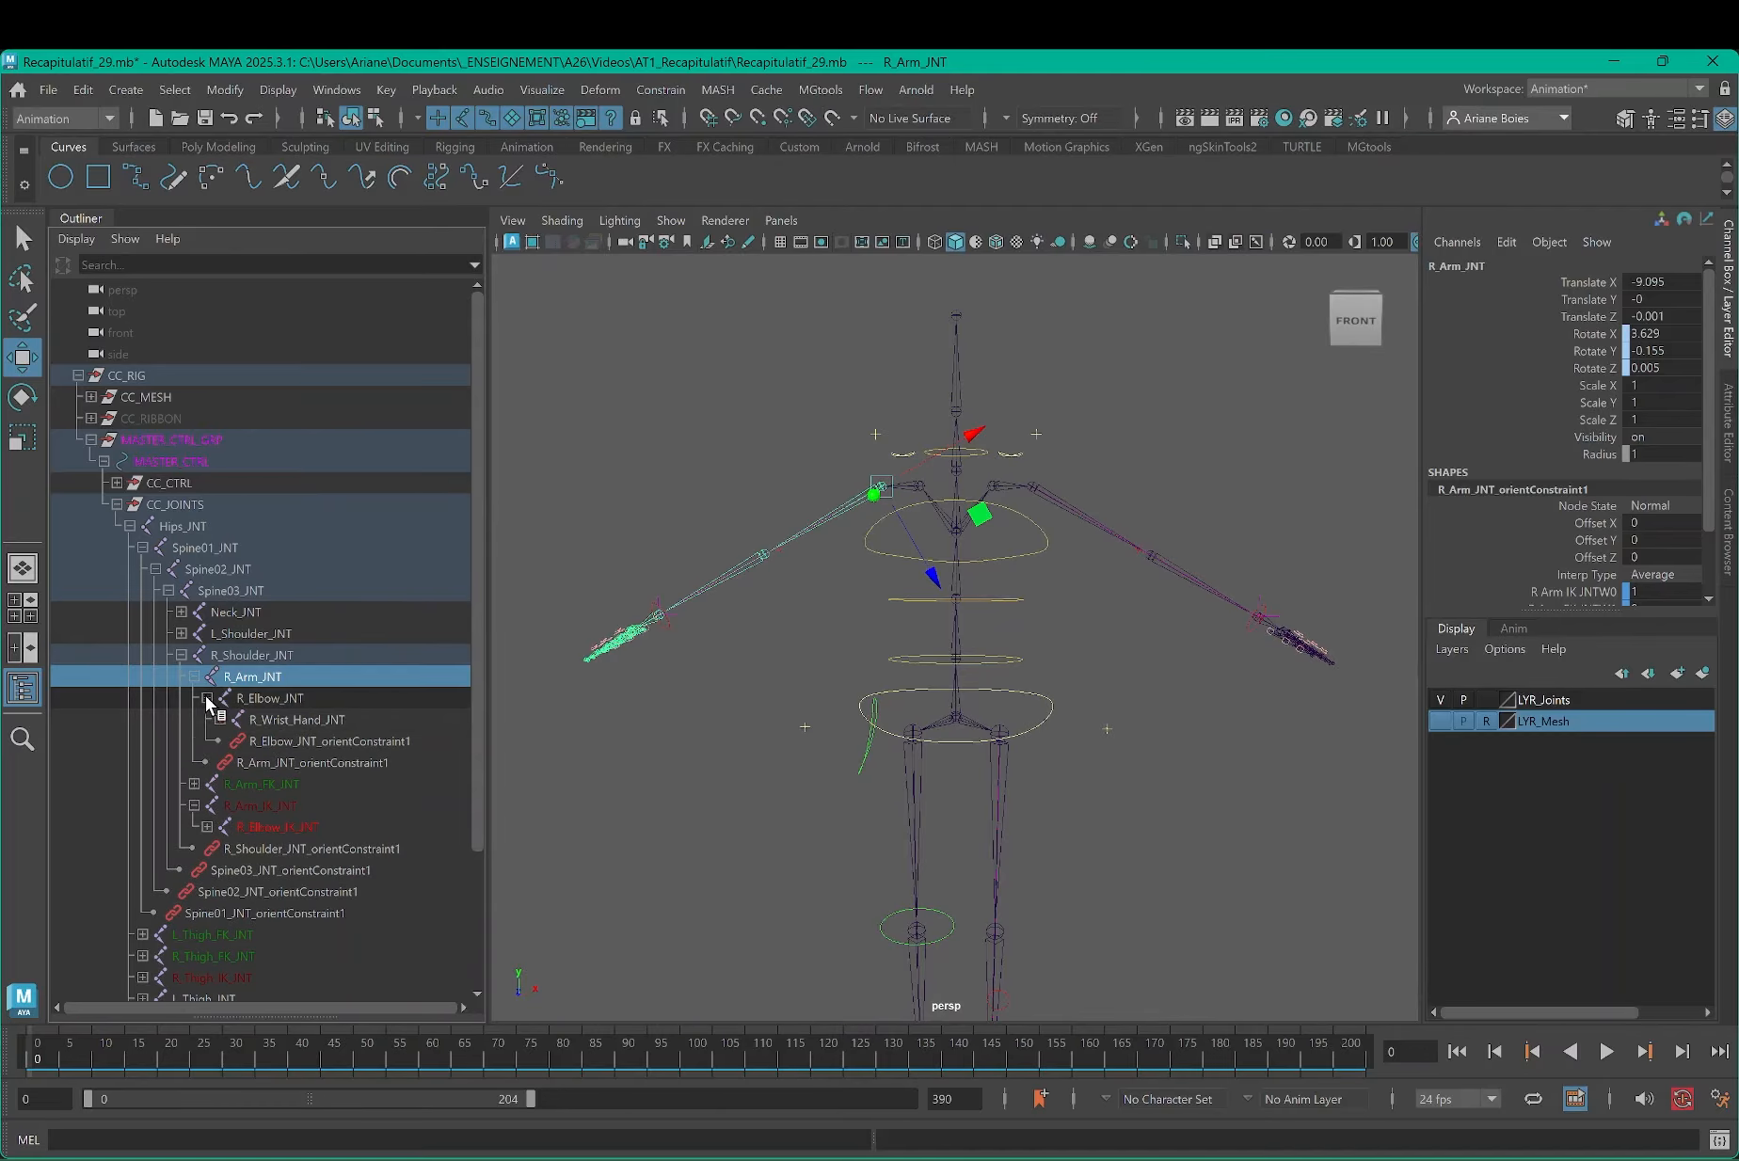
pyautogui.click(275, 699)
pyautogui.click(280, 722)
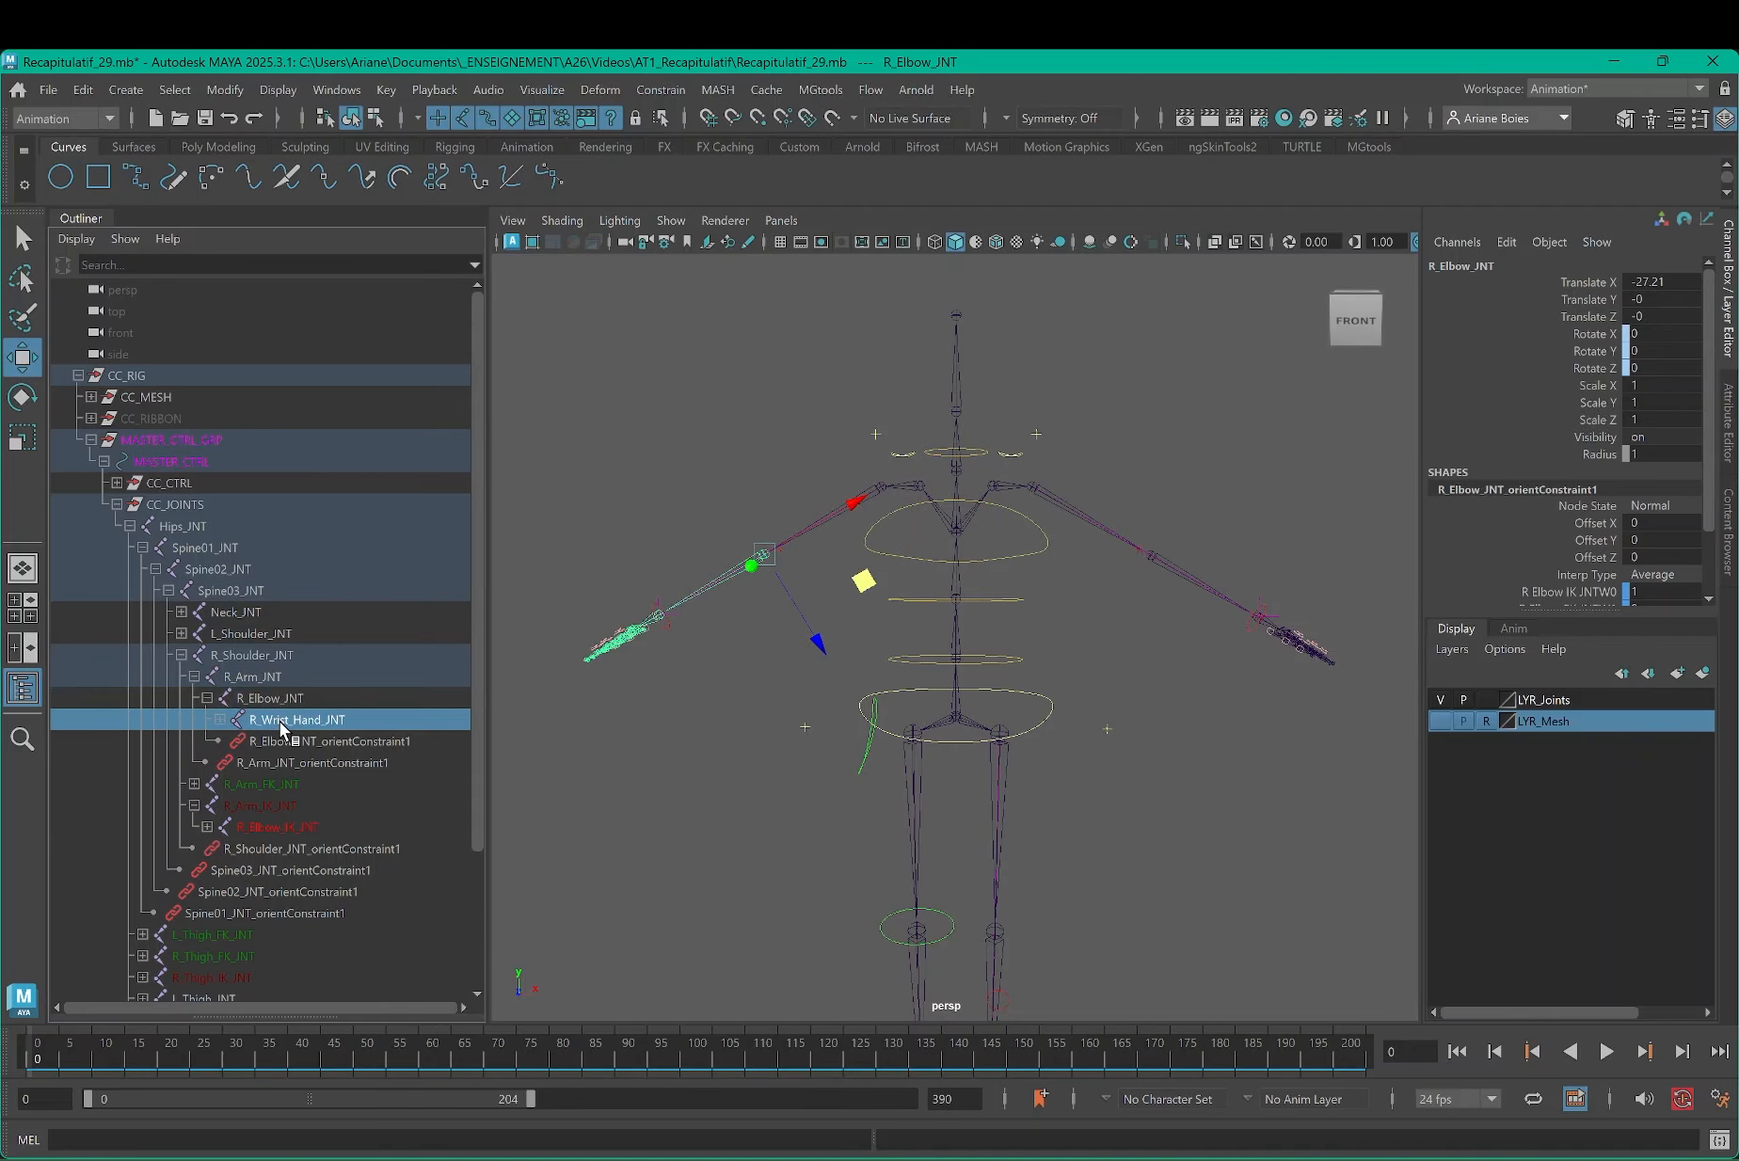
# Step: Duplicate R_Arm_JNT and expand the copy's entire hierarchy in the Outliner
pyautogui.click(254, 677)
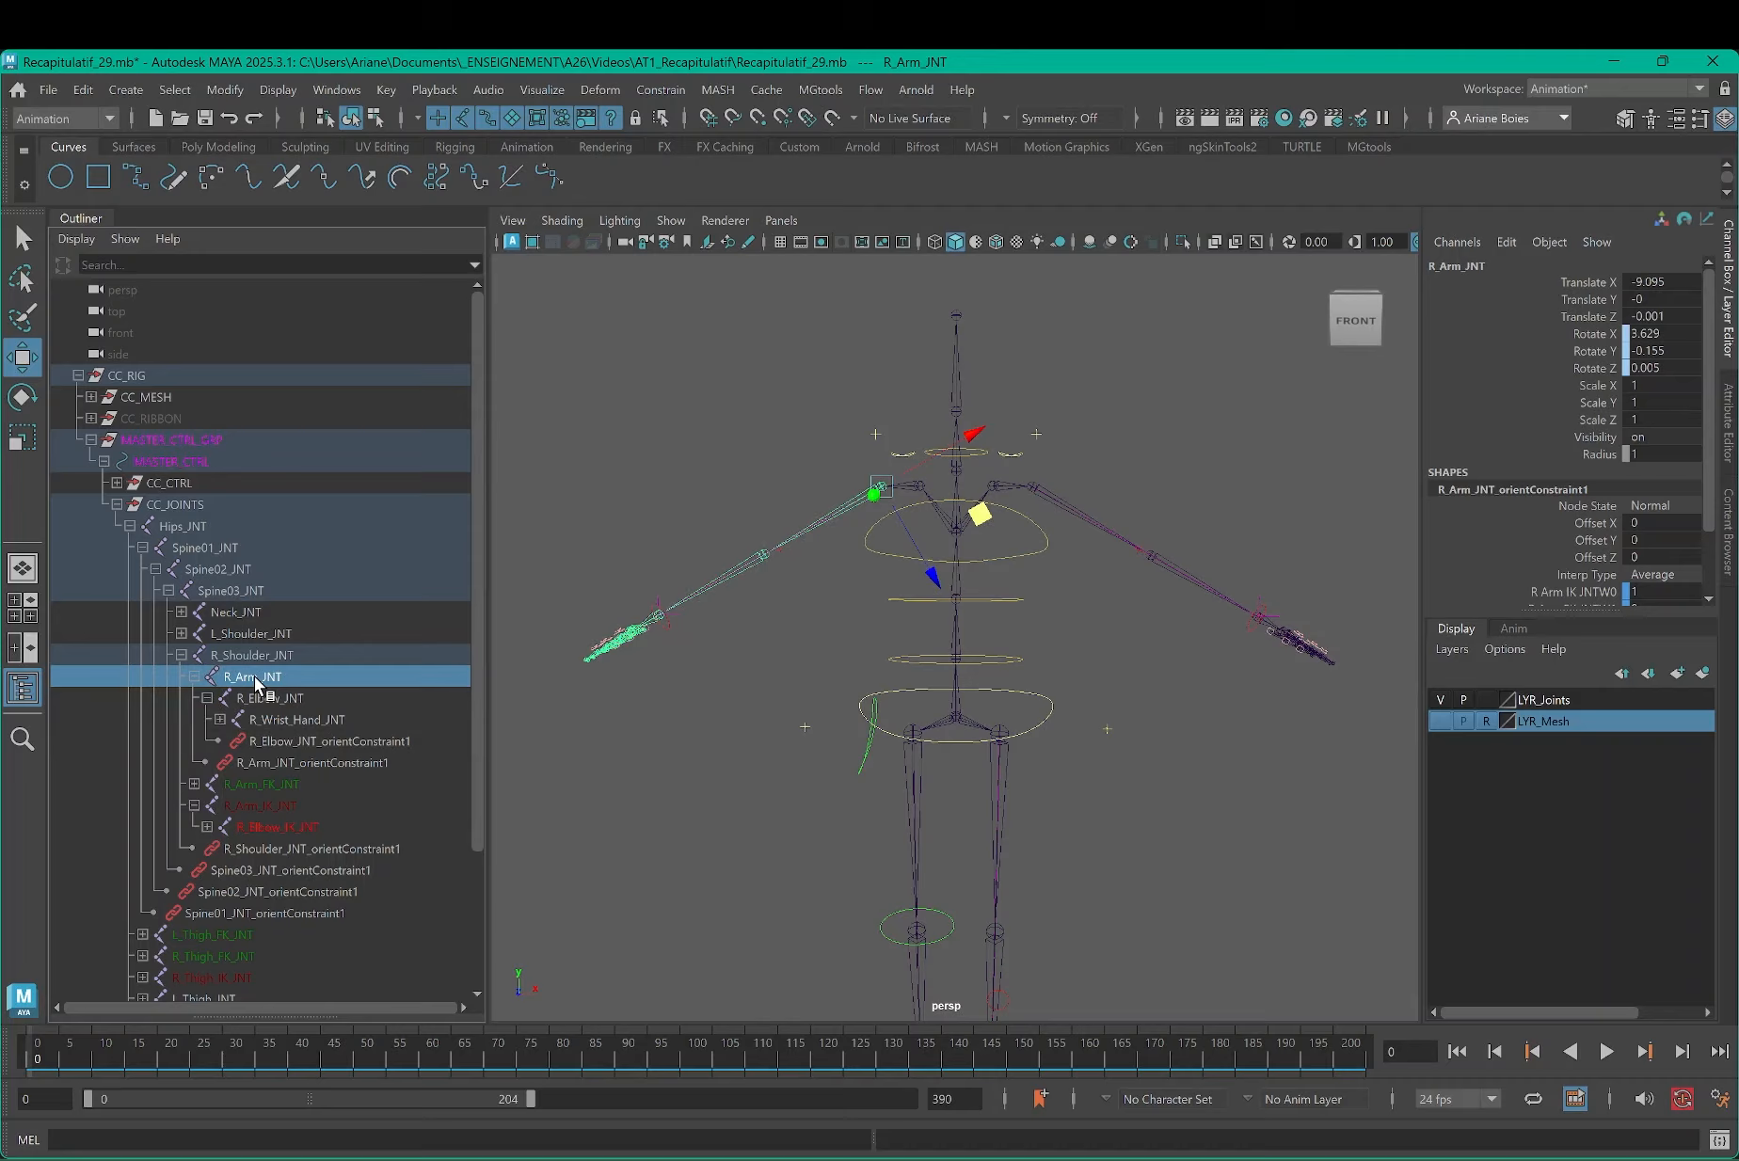
pyautogui.hotkey('ctrl', 'd')
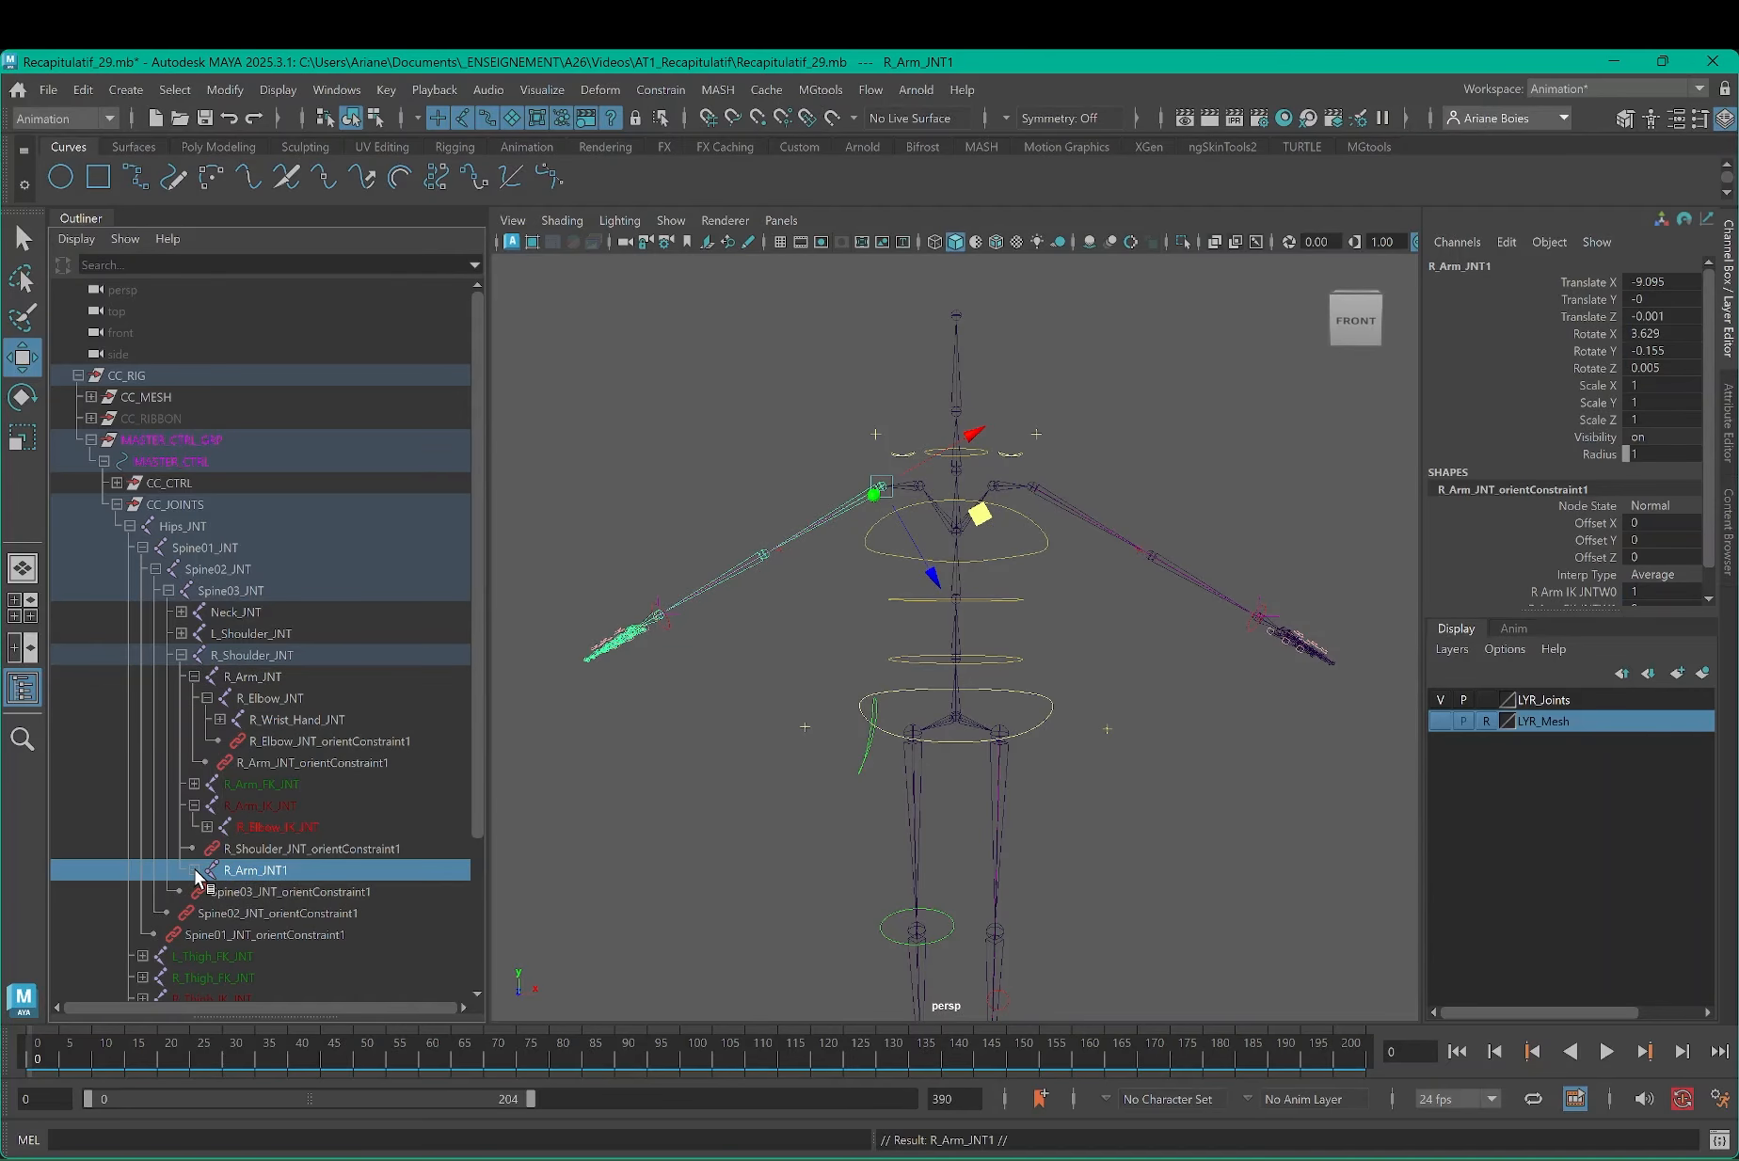
pyautogui.keyDown('shift'); pyautogui.click(194, 869); pyautogui.keyUp('shift')
pyautogui.scroll(-3, 278, 756)
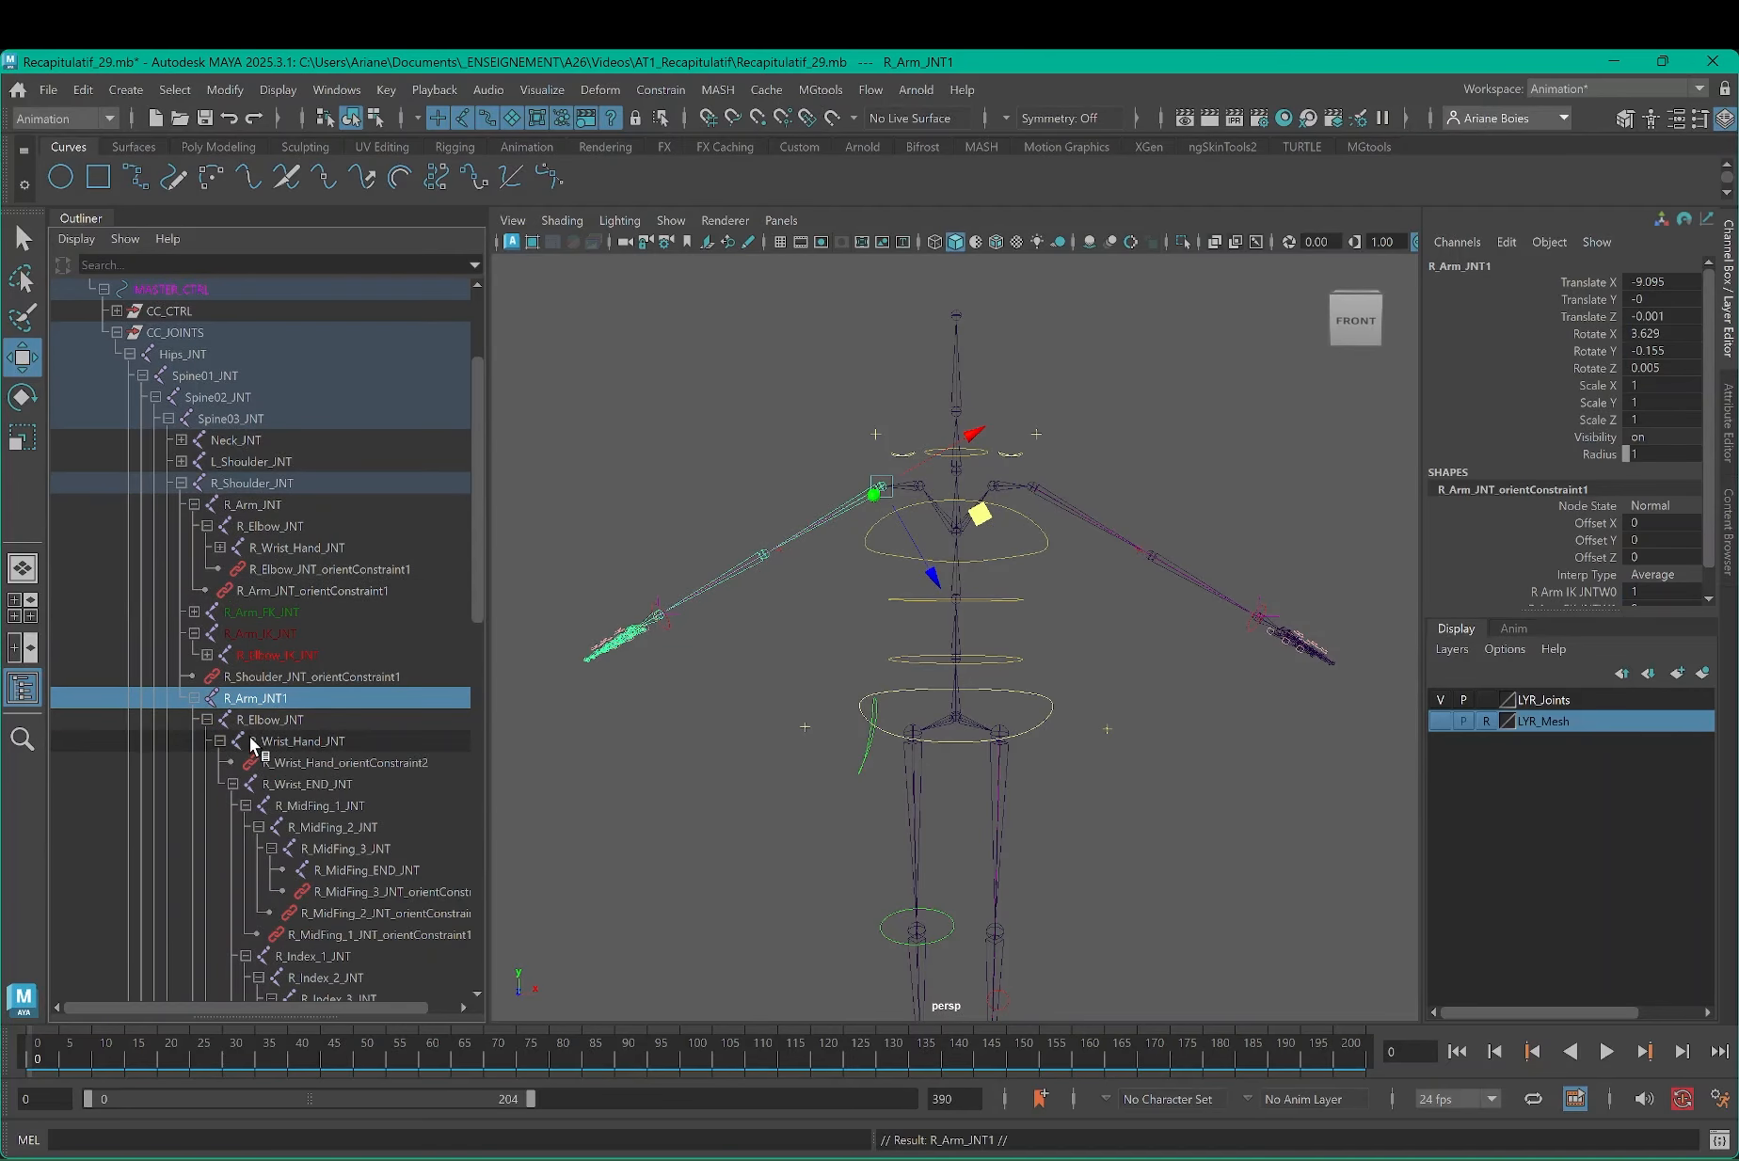
# Step: Delete everything beneath R_Wrist_Hand_JNT in the duplicated arm chain, including its orient constraint and all finger joints
pyautogui.click(315, 744)
pyautogui.click(307, 763)
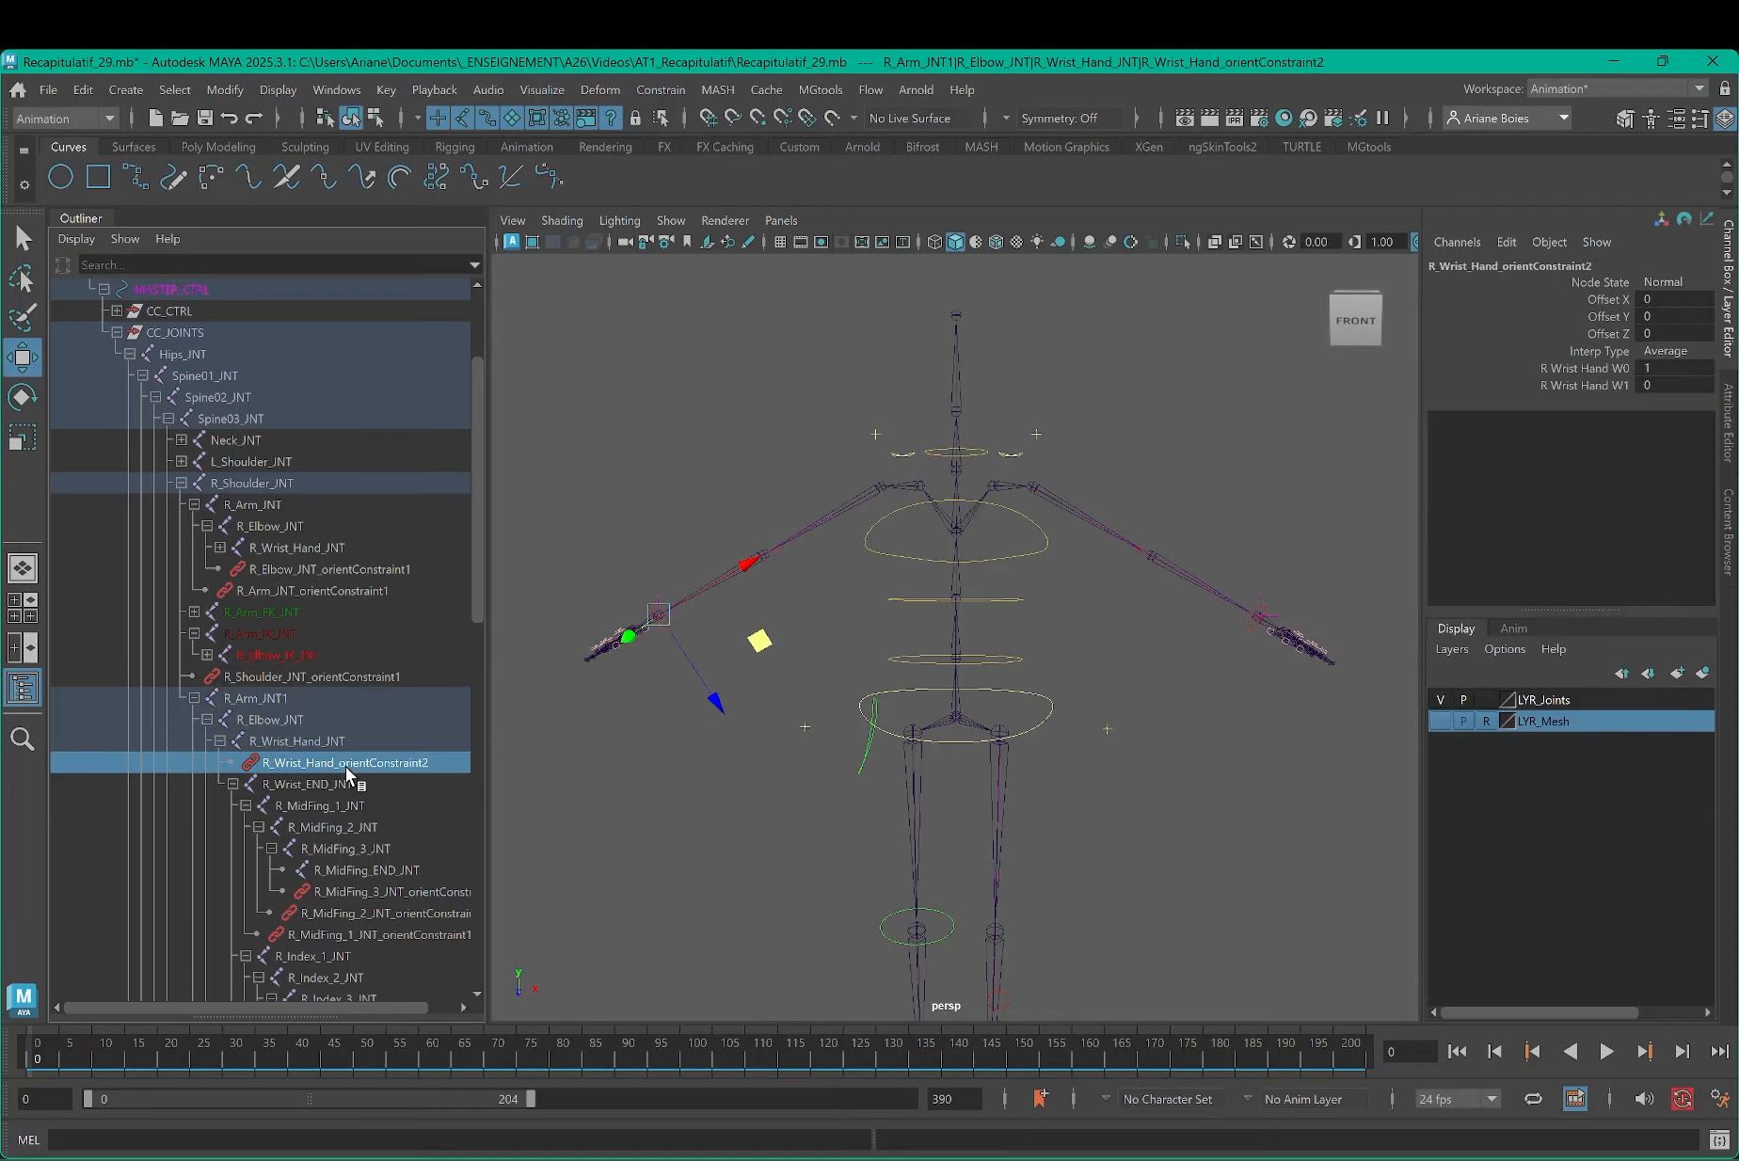
pyautogui.scroll(-3, 333, 802)
pyautogui.scroll(-10, 333, 802)
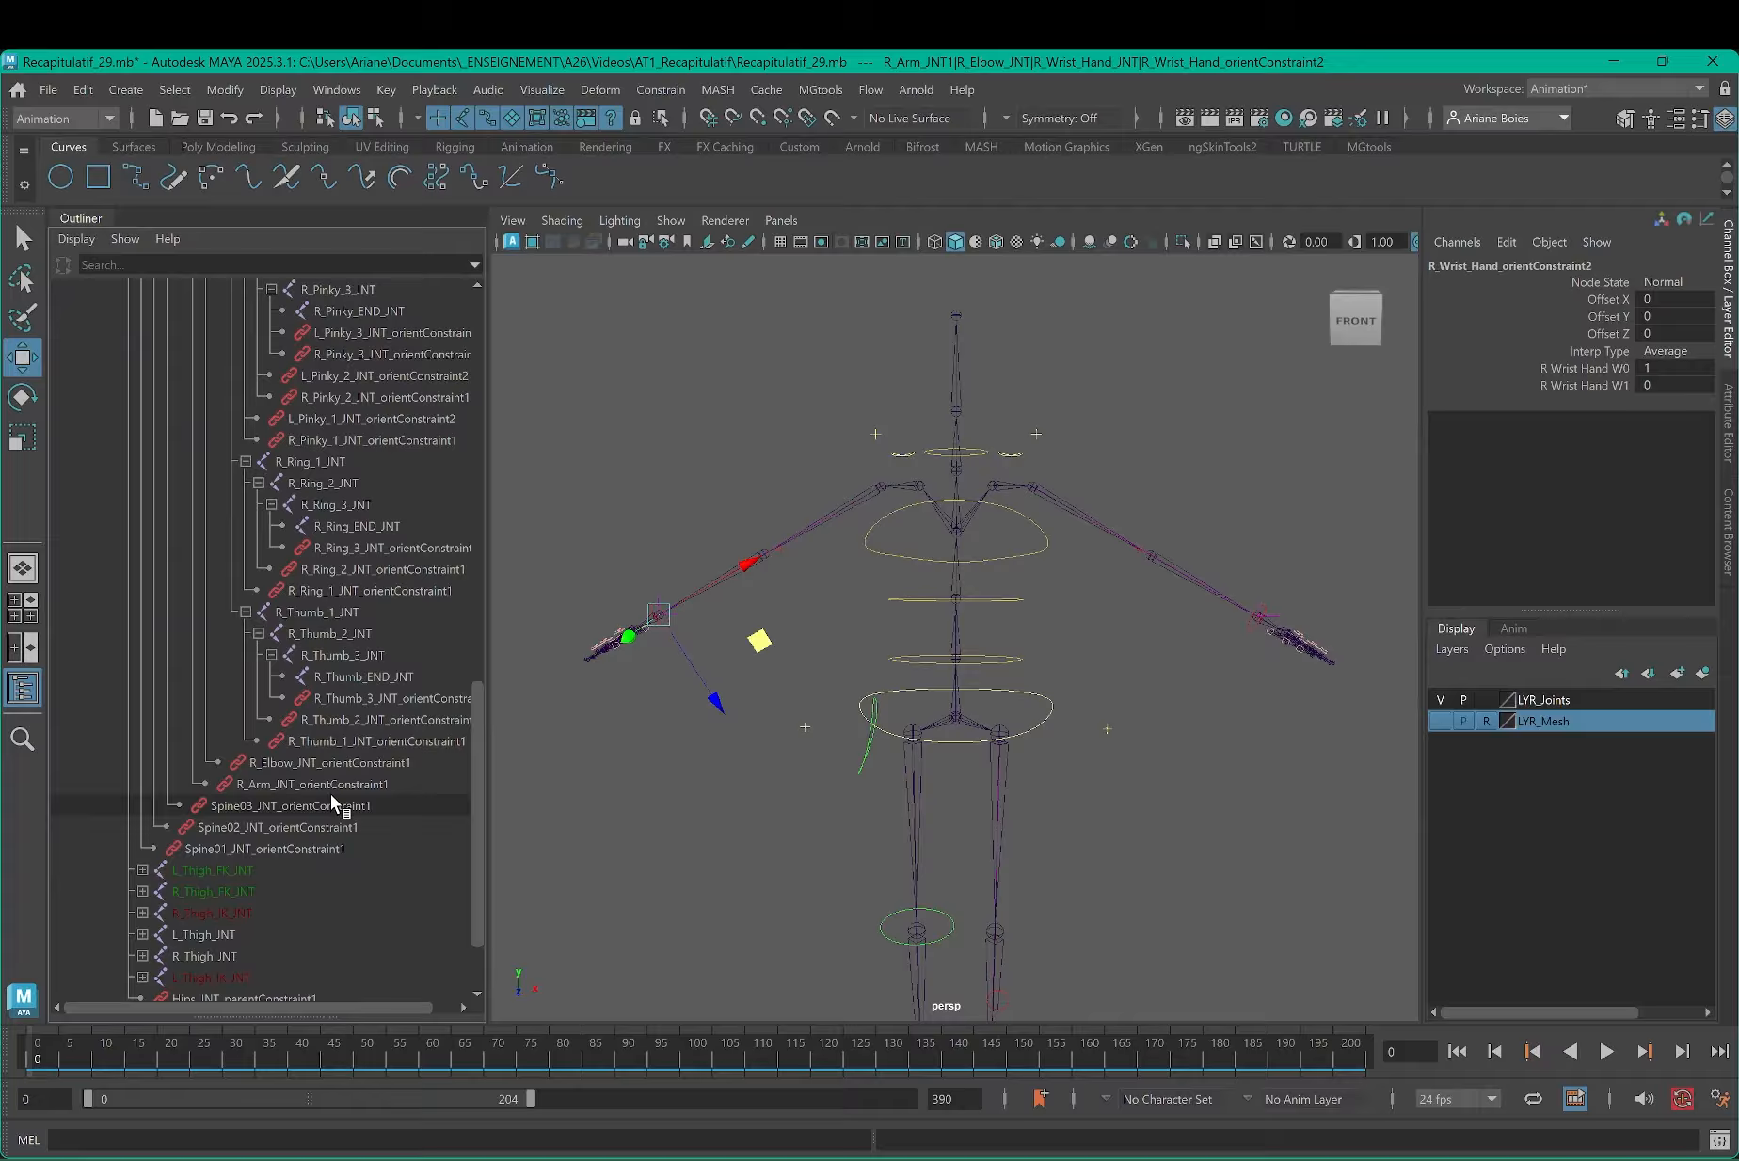
pyautogui.keyDown('shift'); pyautogui.click(325, 740); pyautogui.keyUp('shift')
pyautogui.press('Delete')
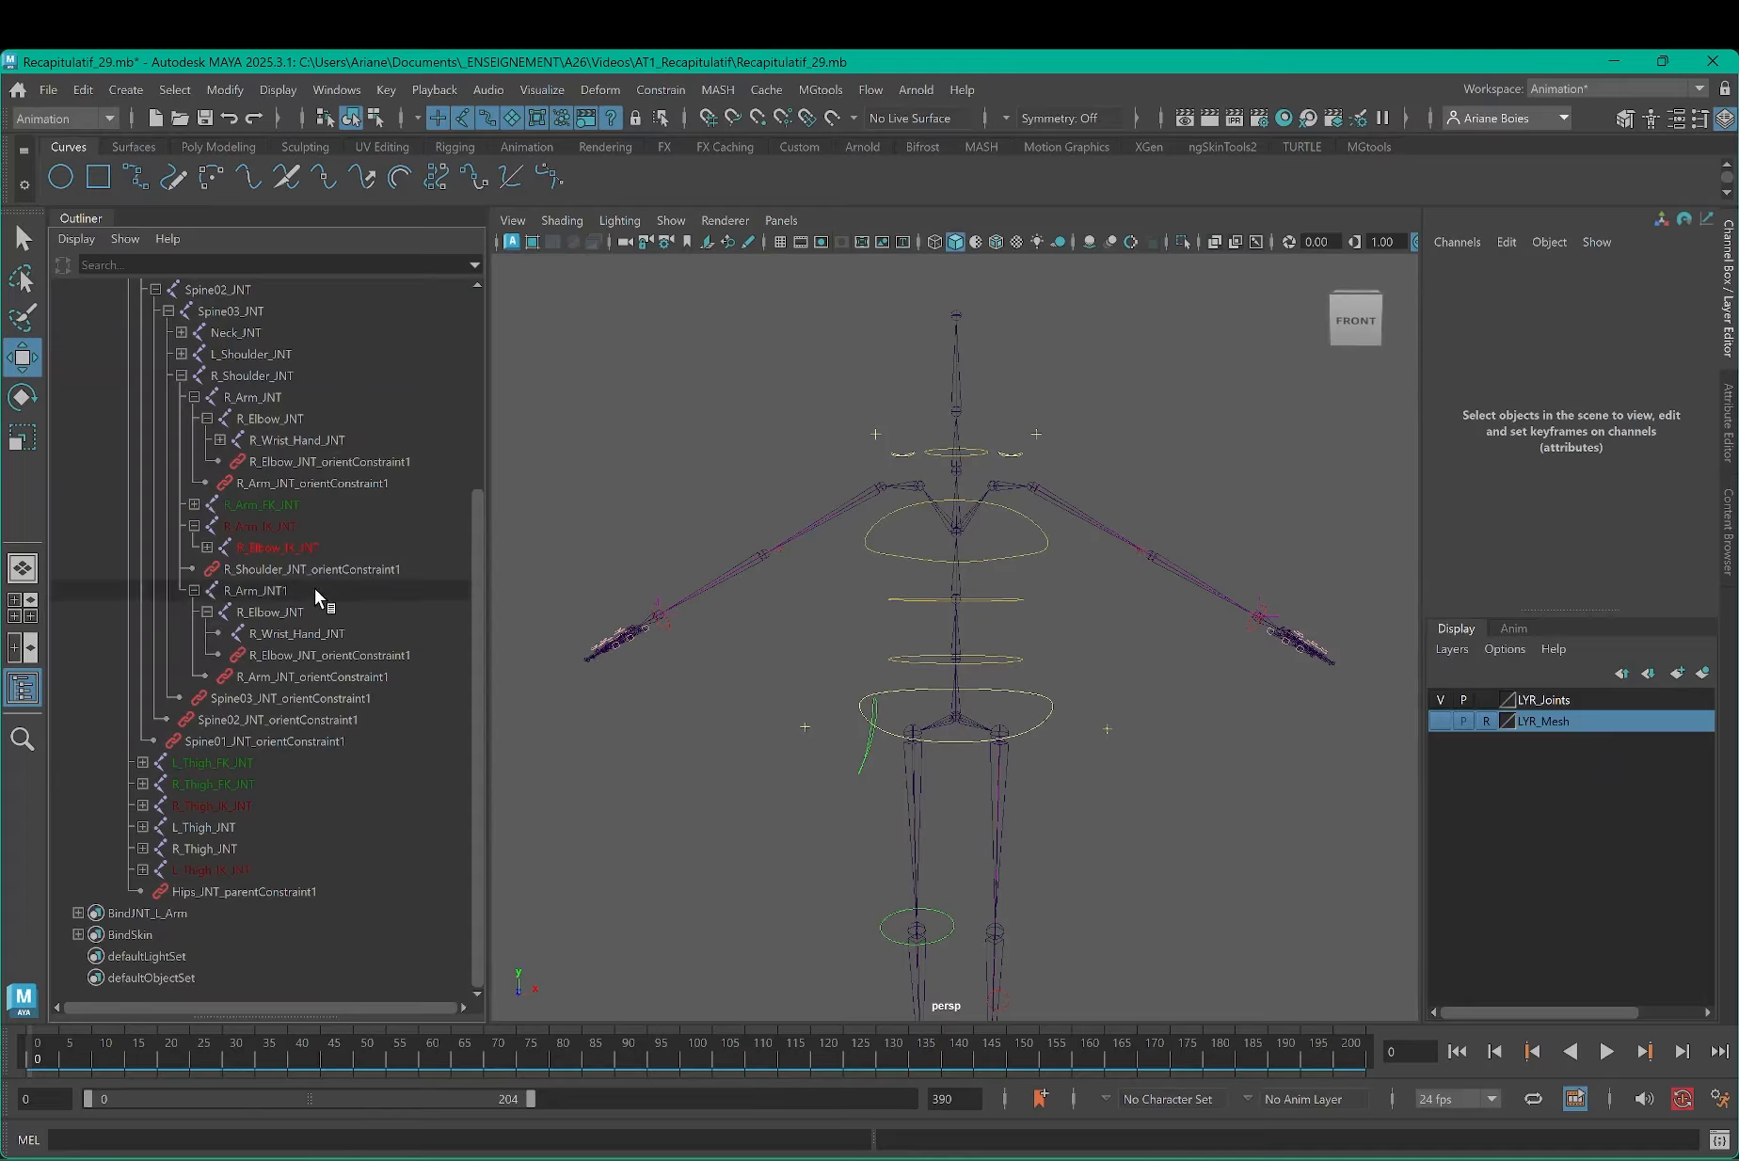
# Step: Delete the arm and elbow orient constraints from the duplicated R_Arm_JNT1 chain
pyautogui.click(273, 590)
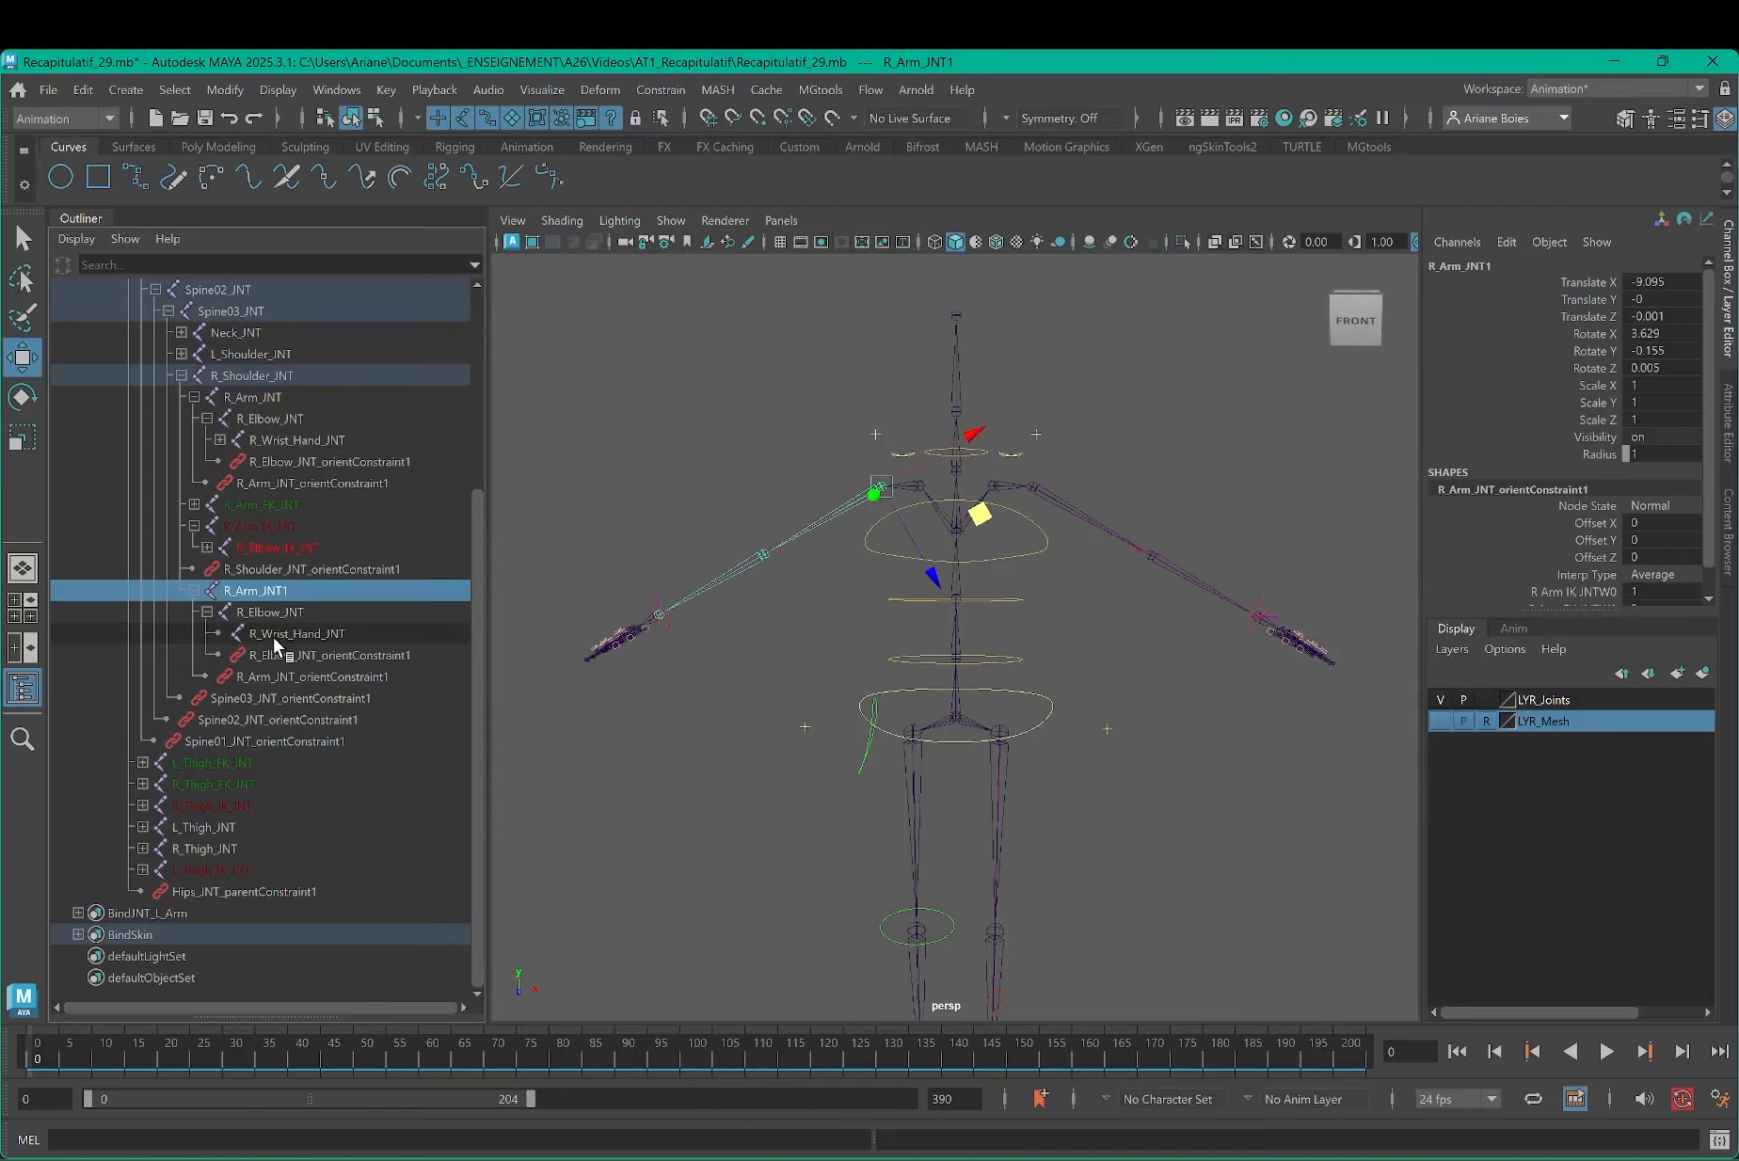
pyautogui.click(237, 677)
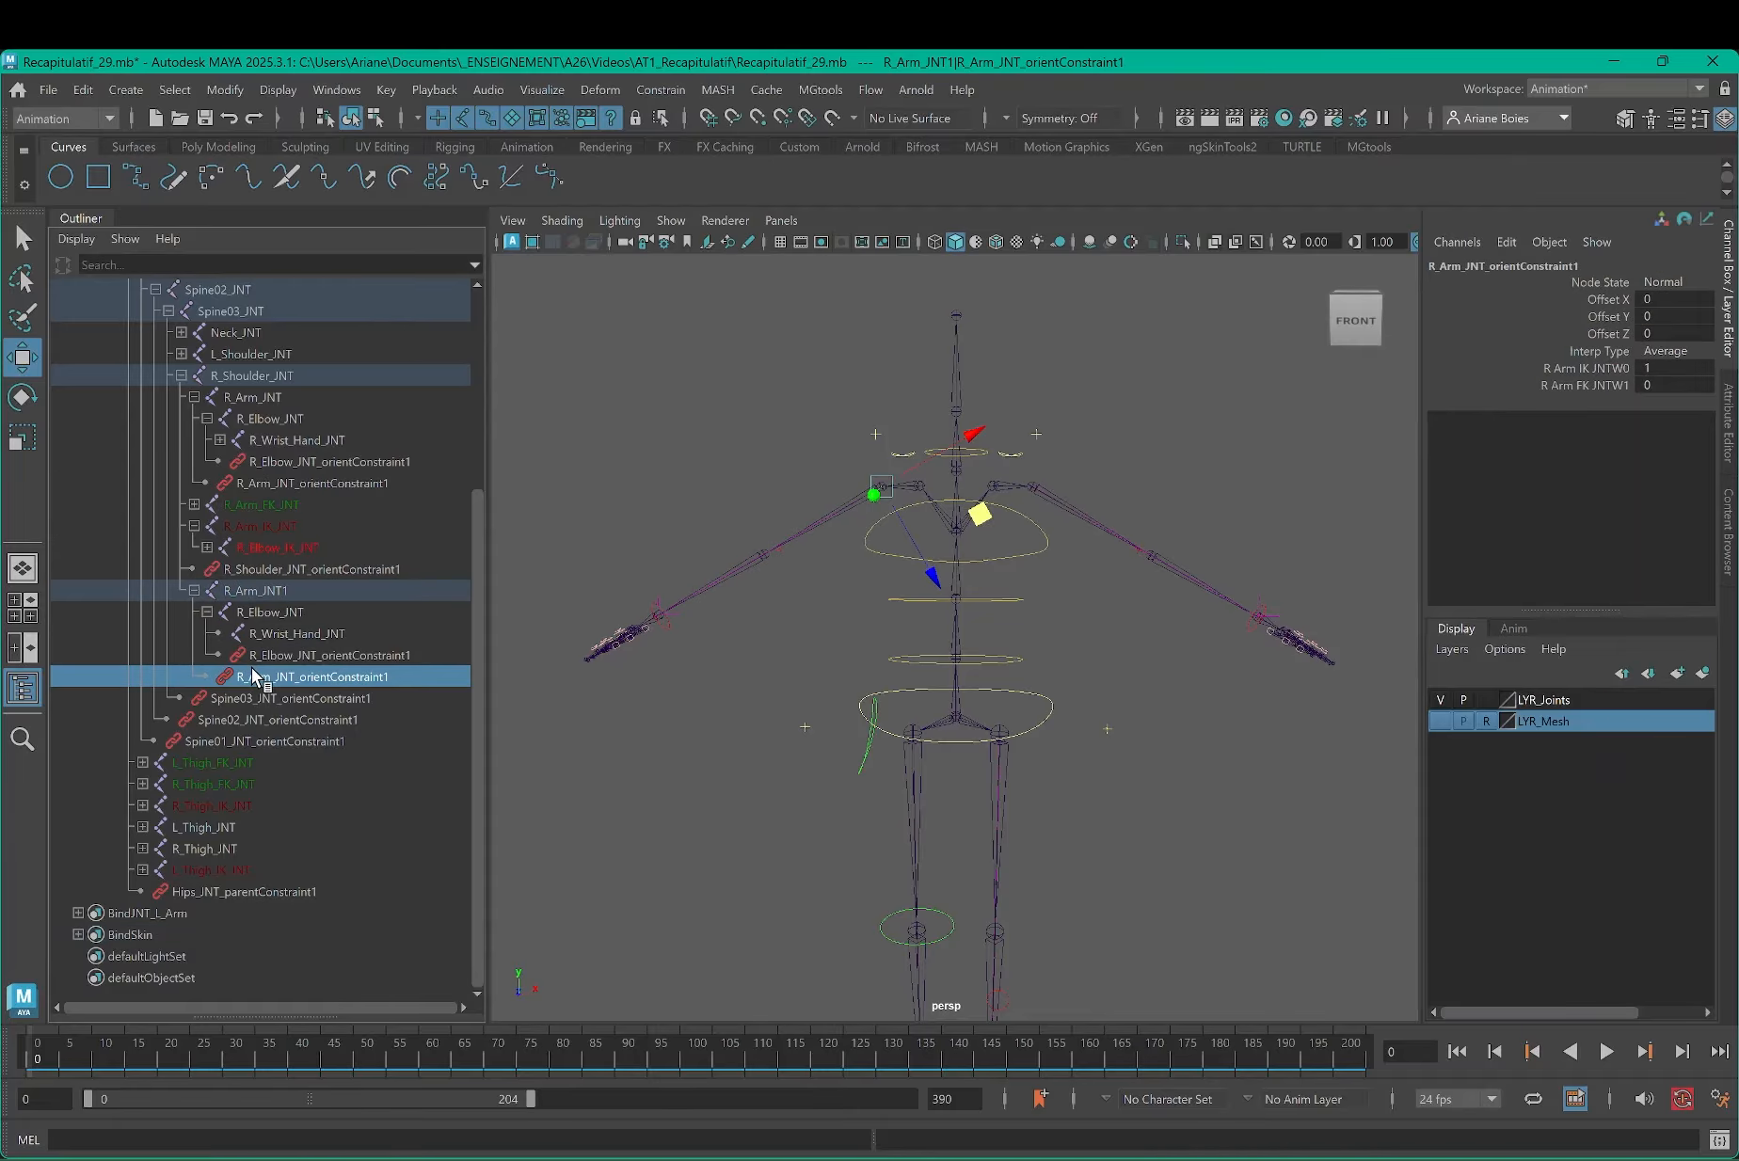
pyautogui.press('Delete')
pyautogui.click(264, 676)
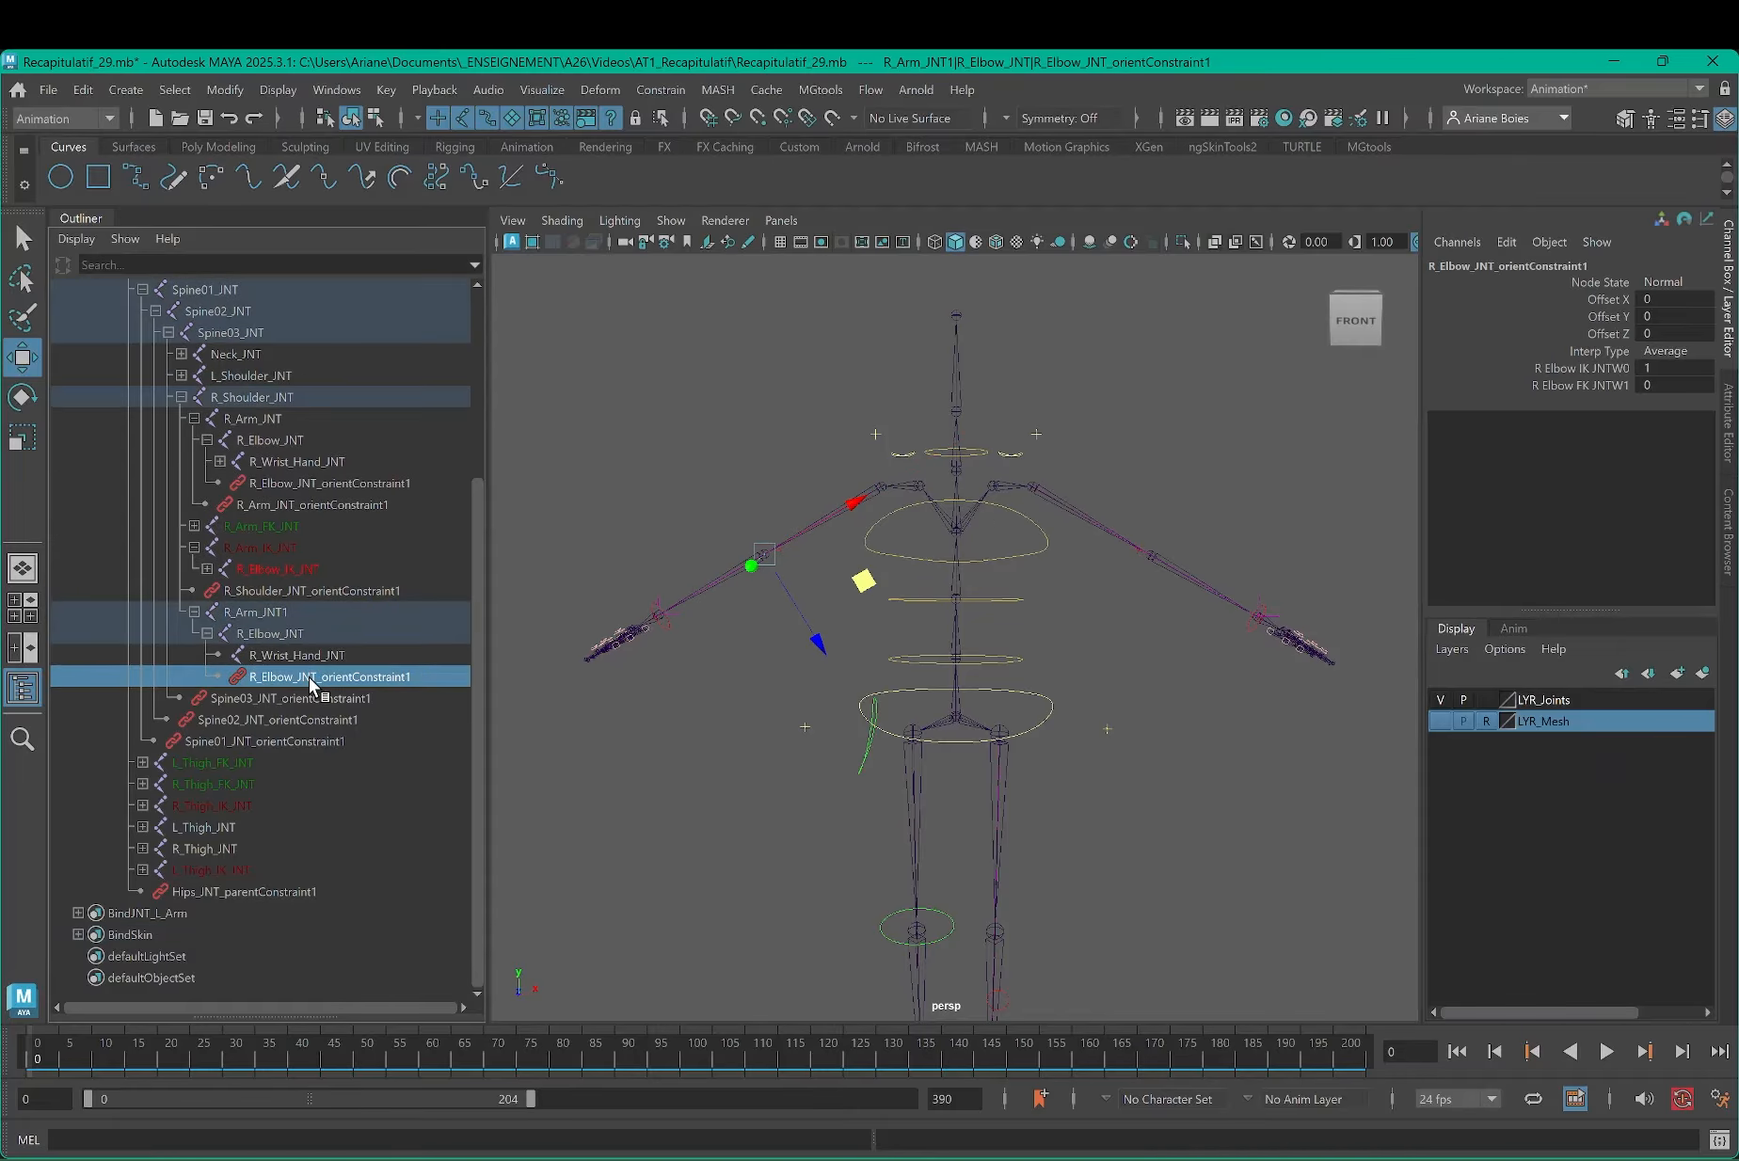
pyautogui.press('Delete')
# Step: Rename the duplicated chain's root joint as R_Arm_Stretch_JNT
pyautogui.click(241, 630)
pyautogui.click(282, 656)
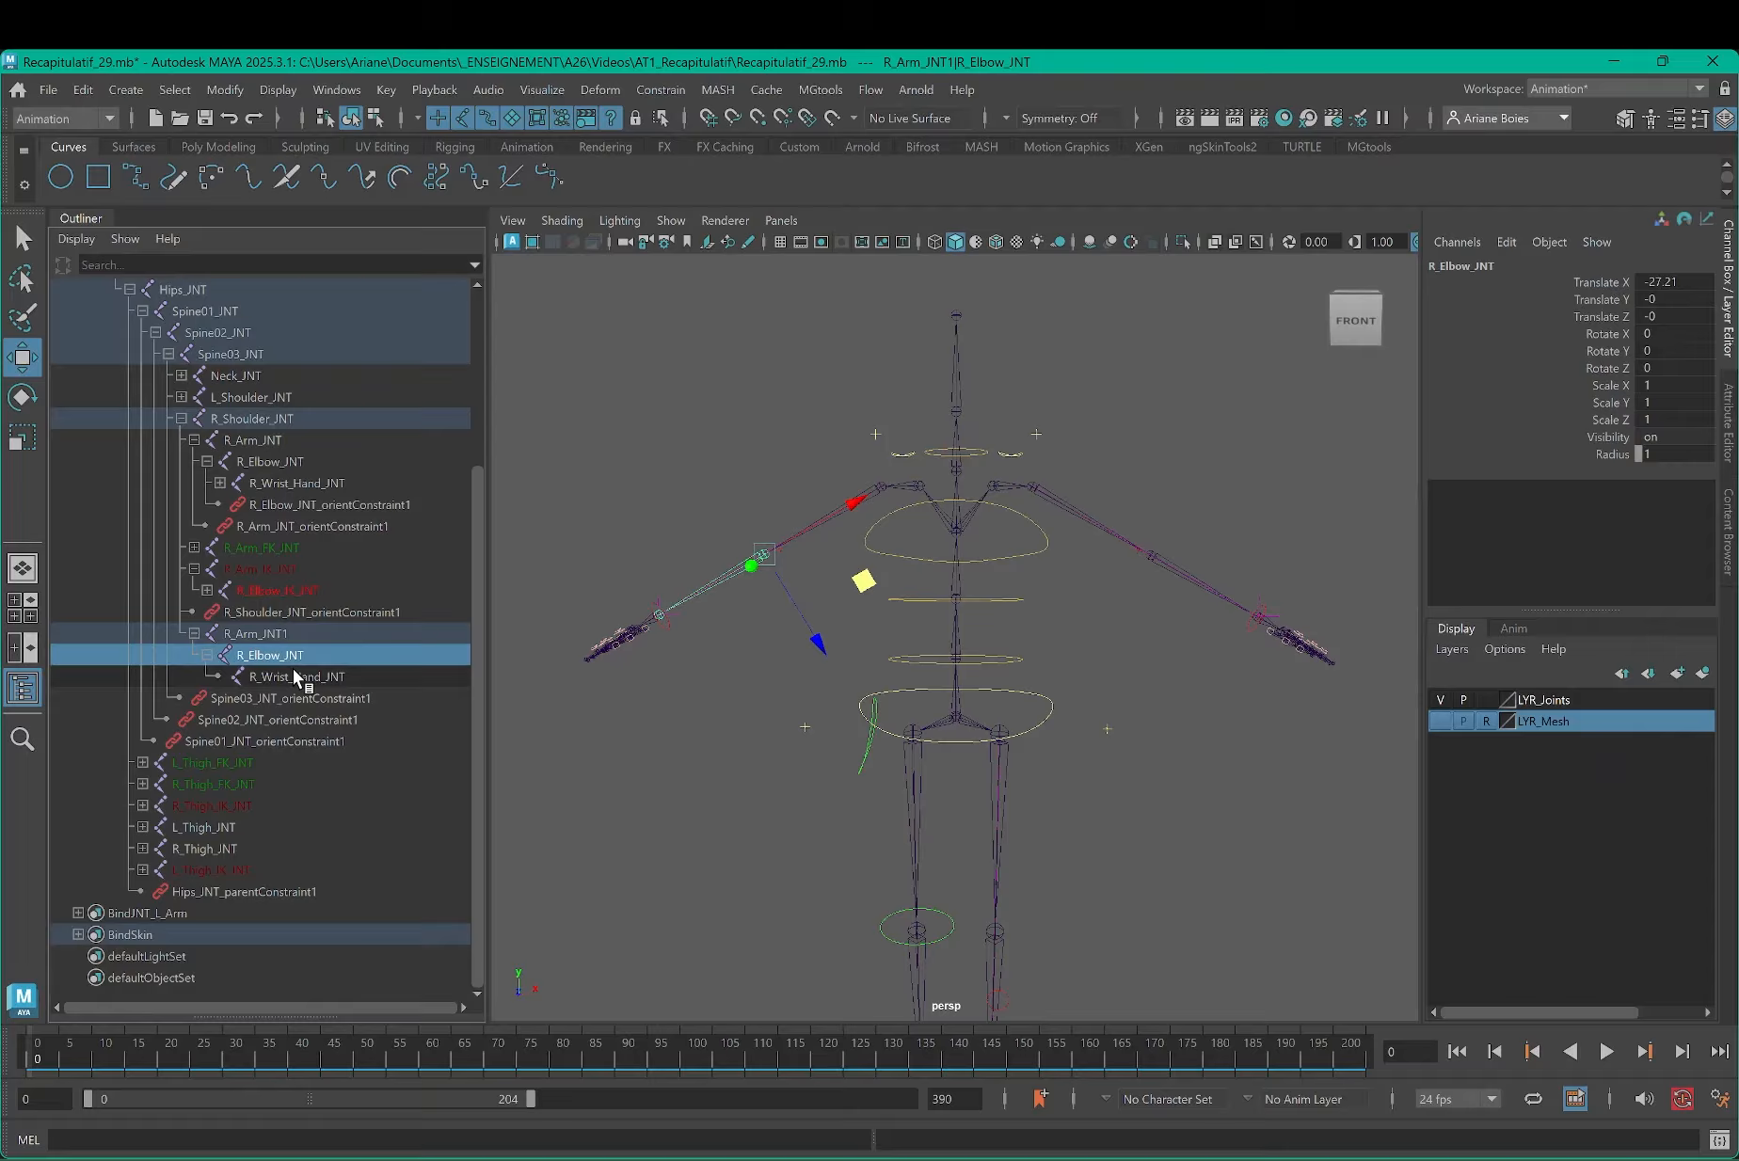
pyautogui.click(292, 674)
pyautogui.click(273, 633)
pyautogui.doubleClick(309, 632)
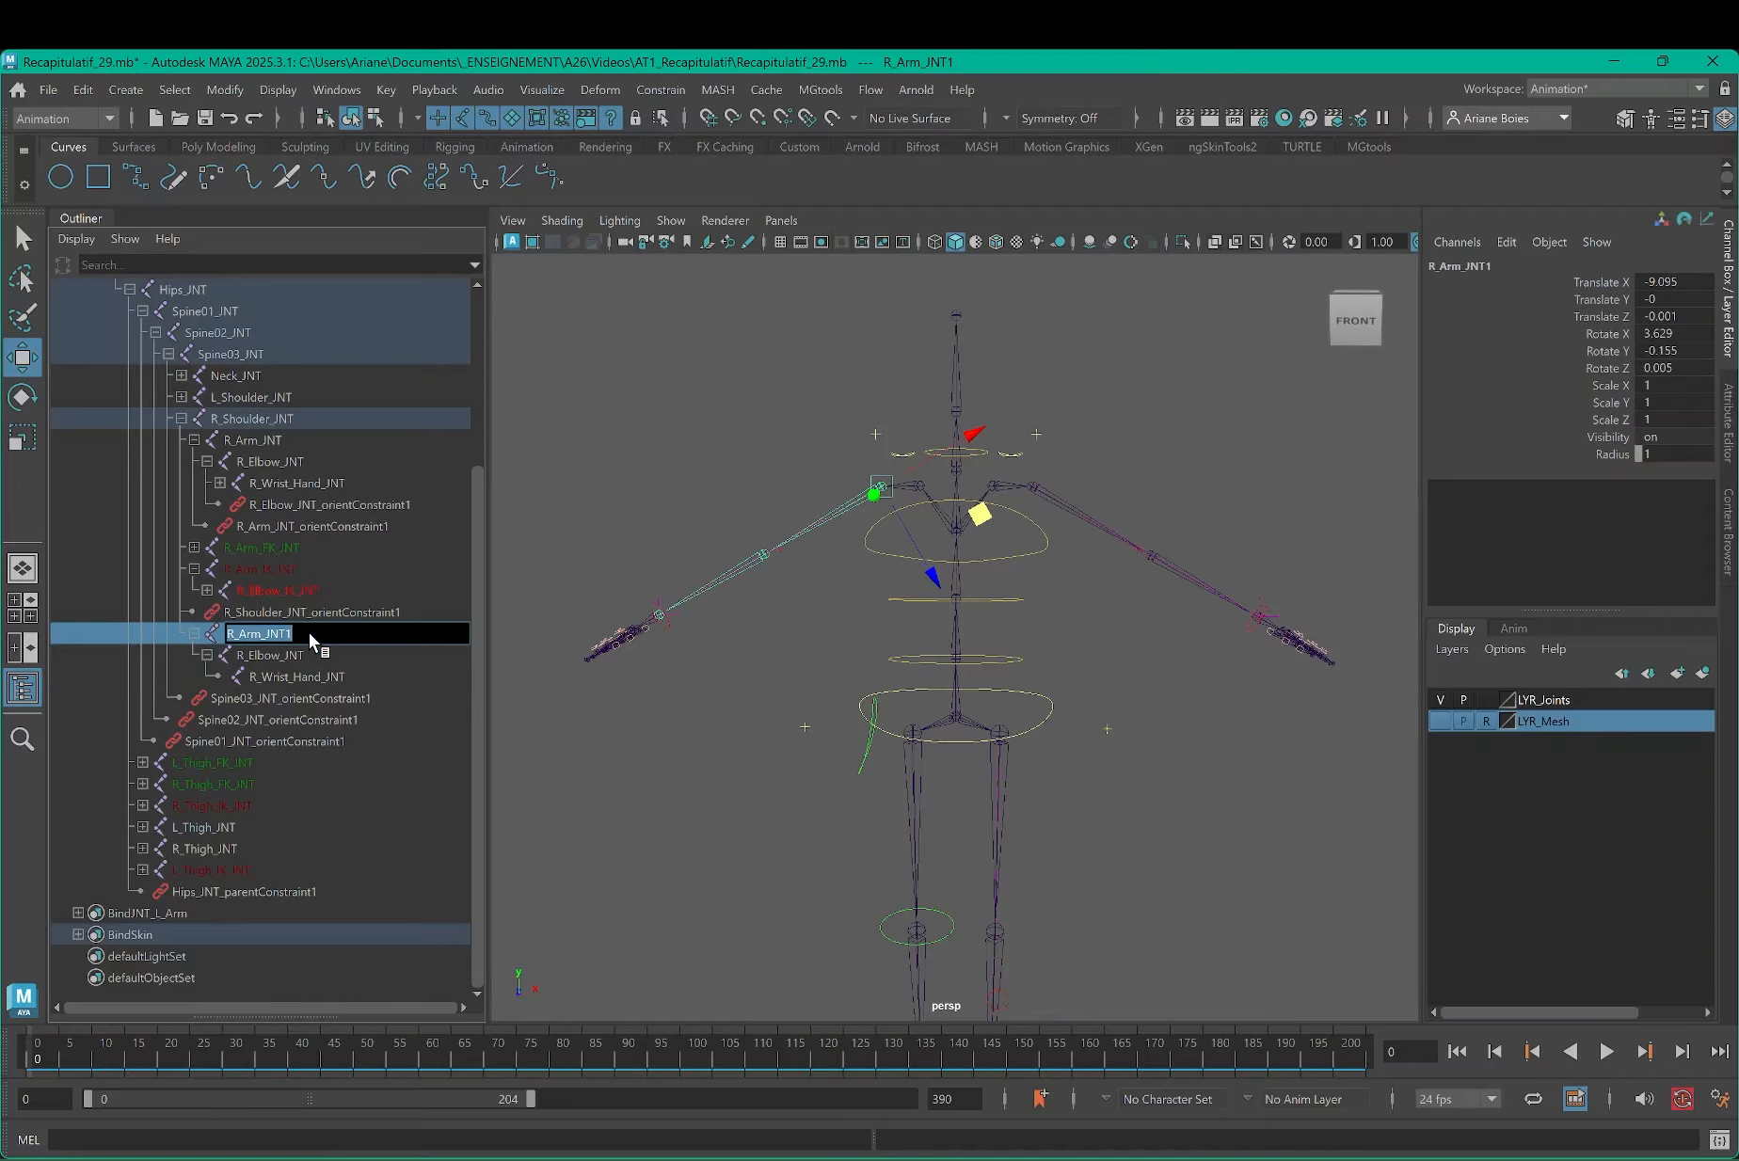
pyautogui.press('Left')
pyautogui.press('Left')
pyautogui.press('Left')
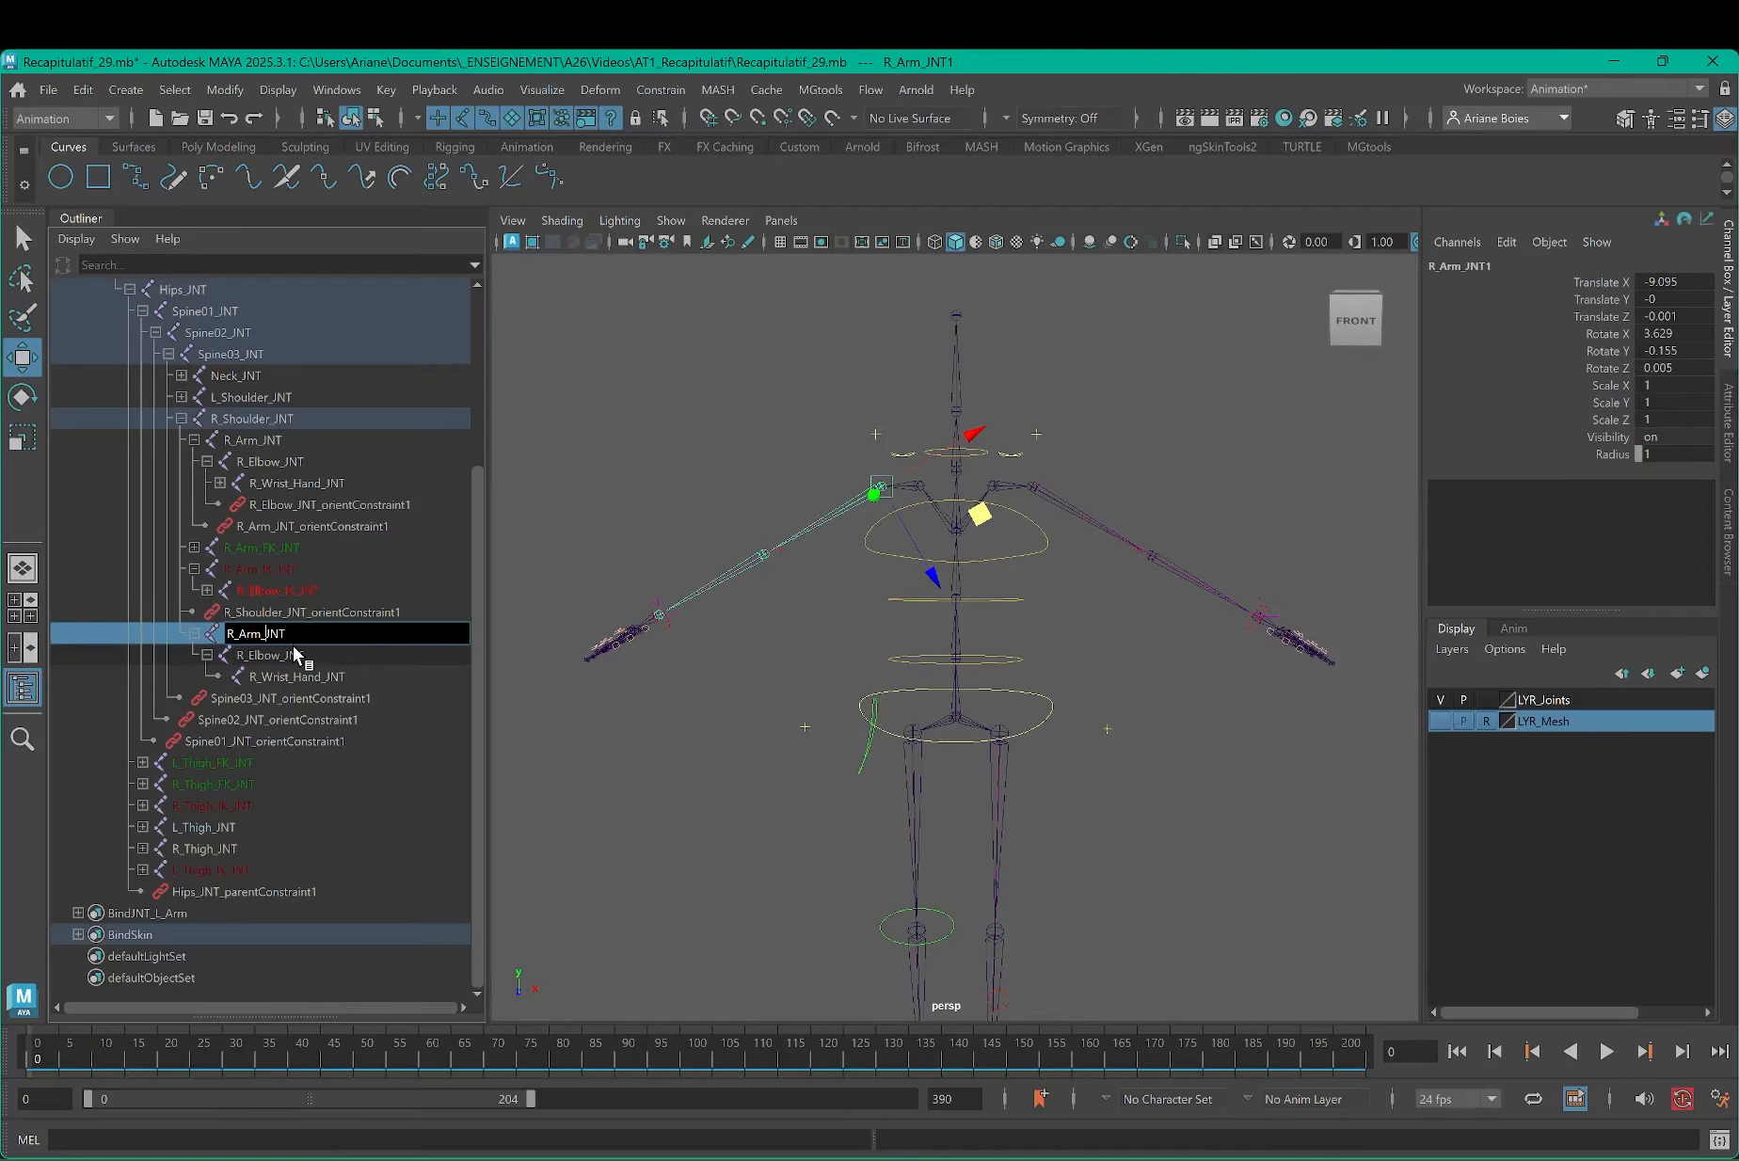
pyautogui.write('Stretch_')
# Step: Rename the duplicated chain's elbow joint as R_Elbow_Stretch_JNT
pyautogui.click(292, 646)
pyautogui.doubleClick(293, 651)
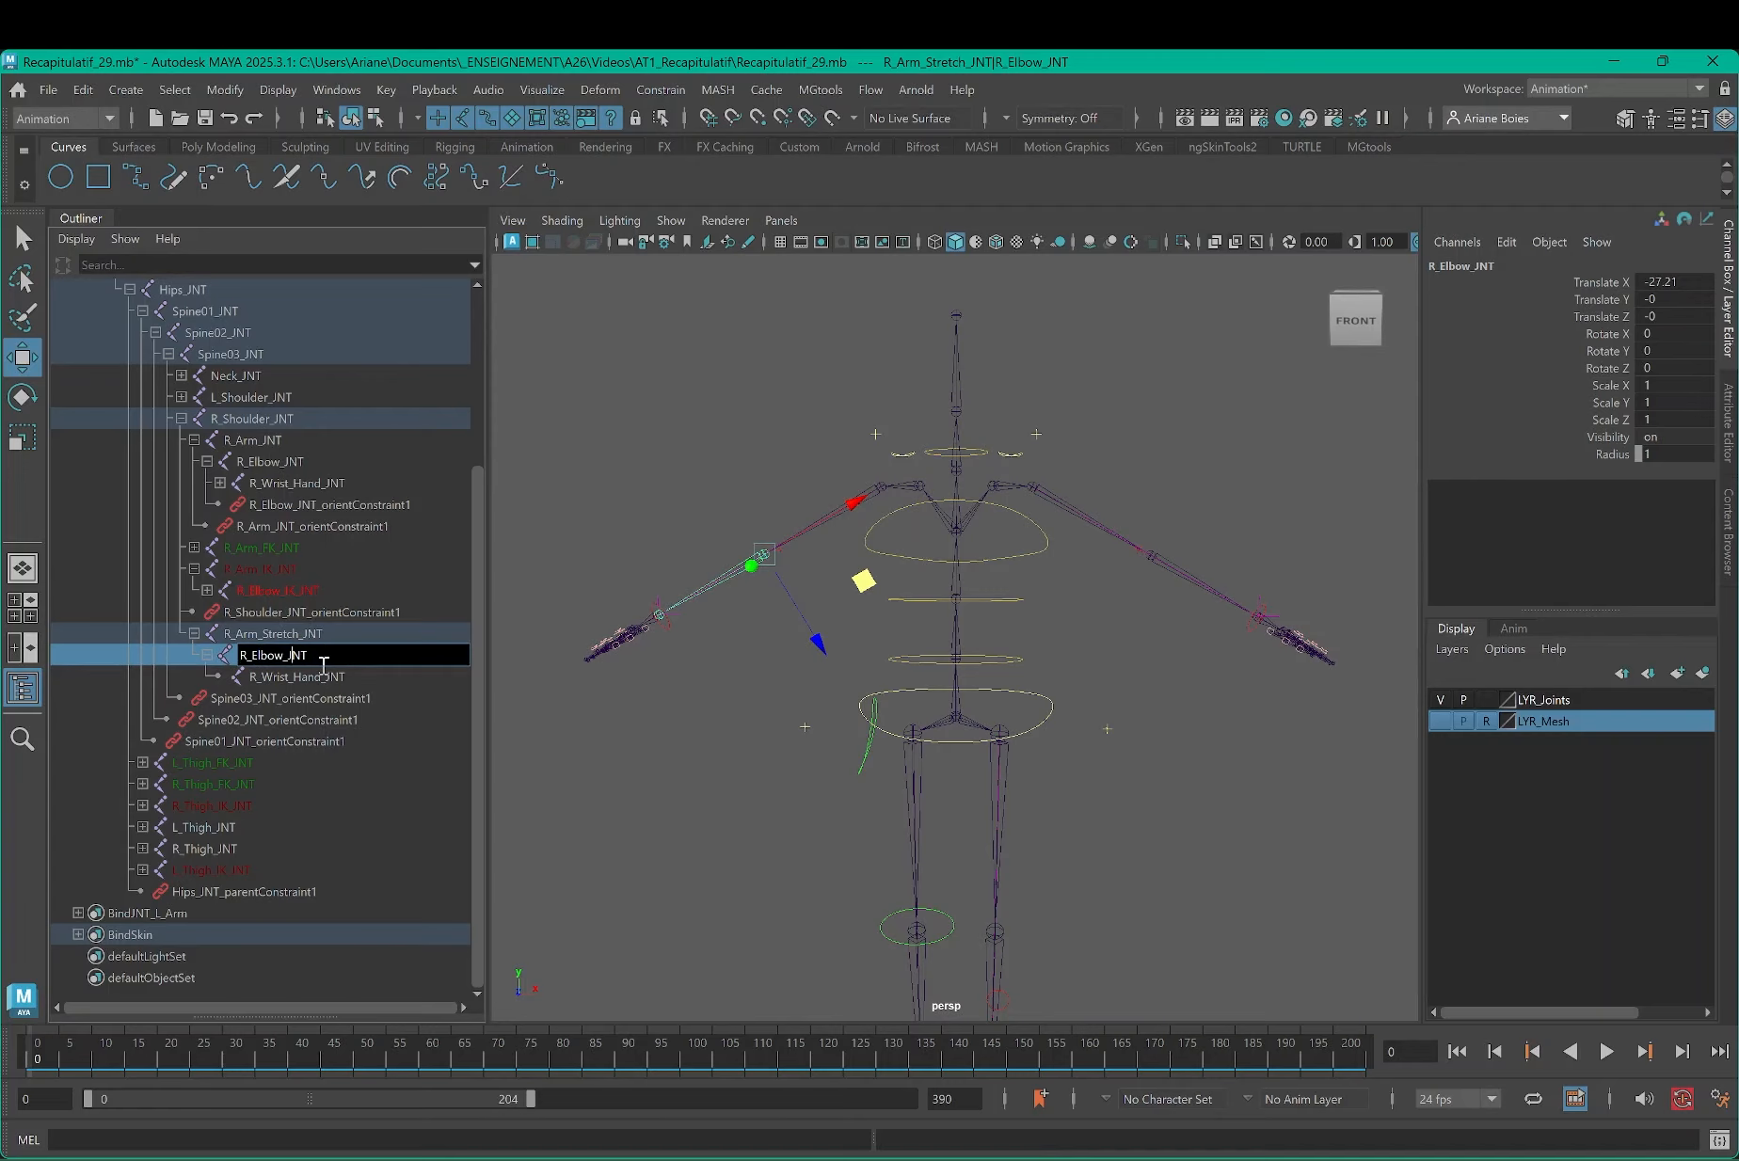
pyautogui.write('Stretch_')
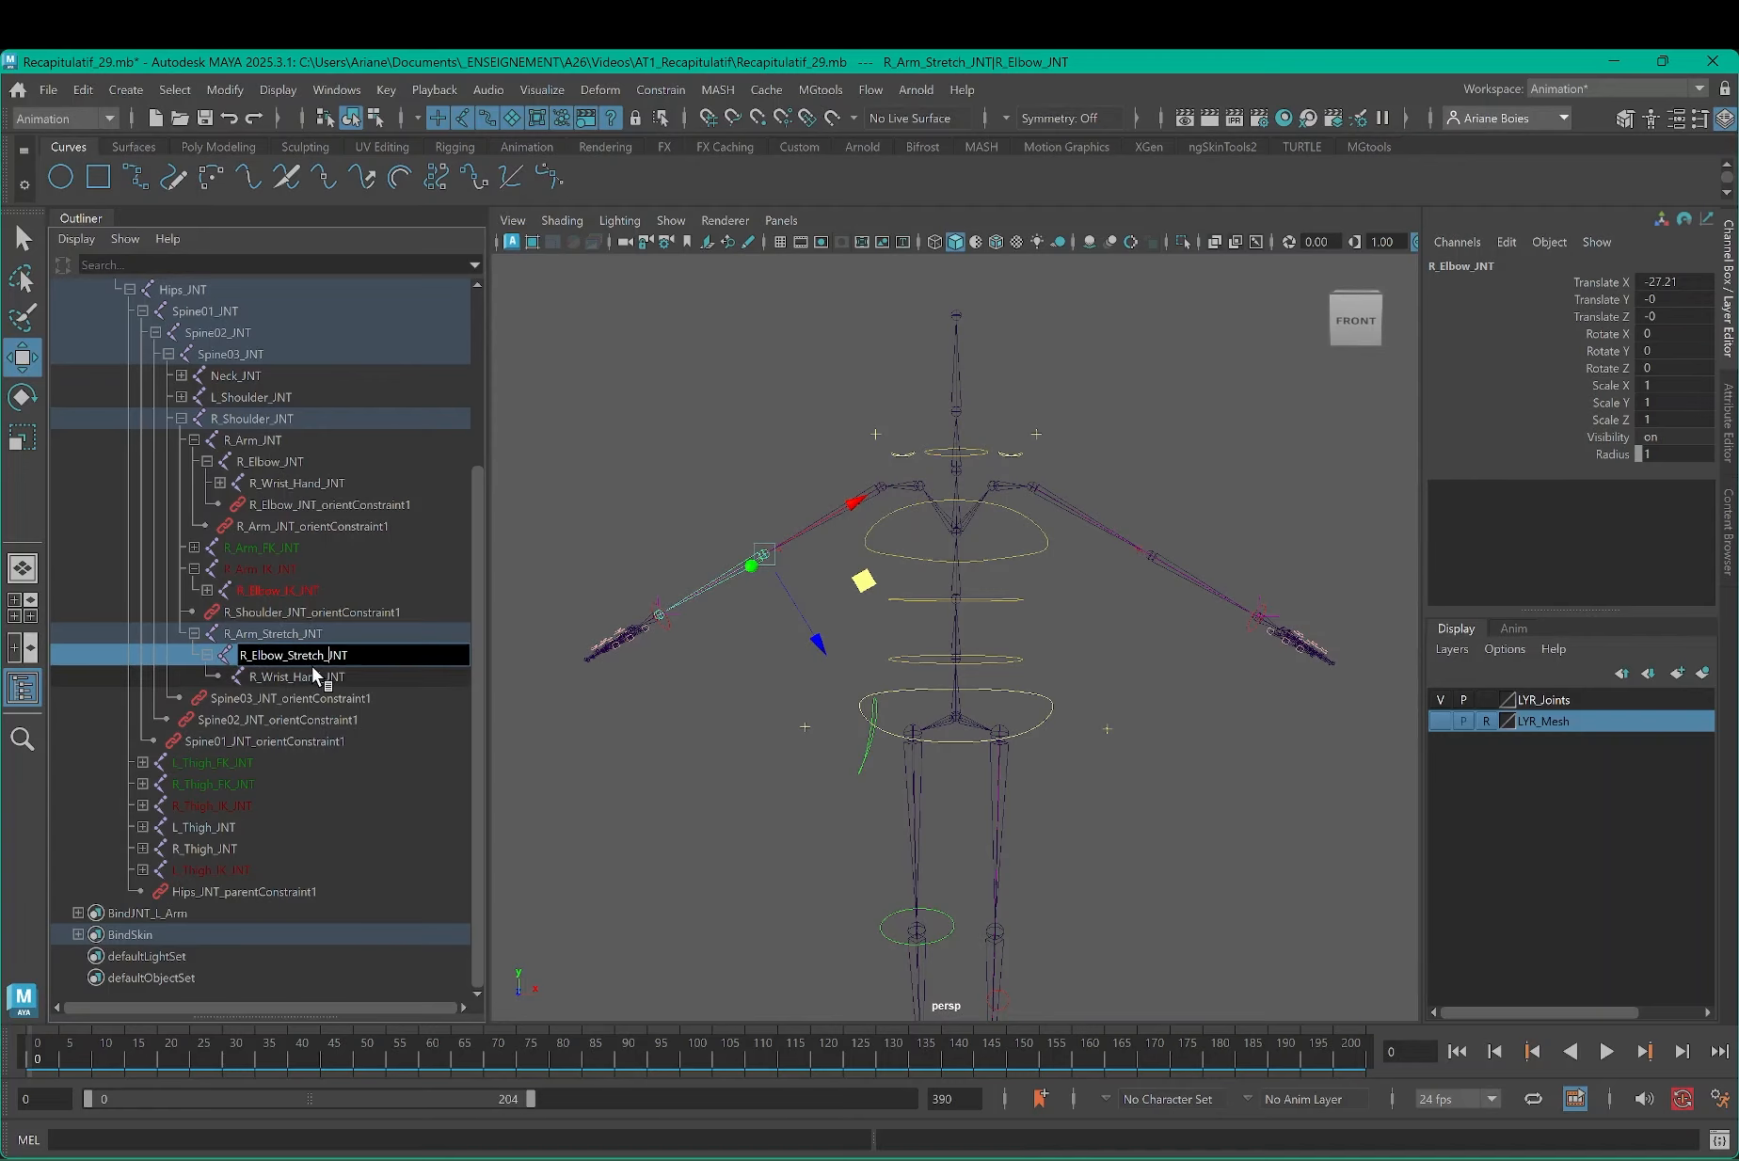
pyautogui.press('Return')
# Step: Rename the duplicated chain's wrist joint as R_Wrist_Stretch_JNT
pyautogui.doubleClick(301, 678)
pyautogui.click(310, 678)
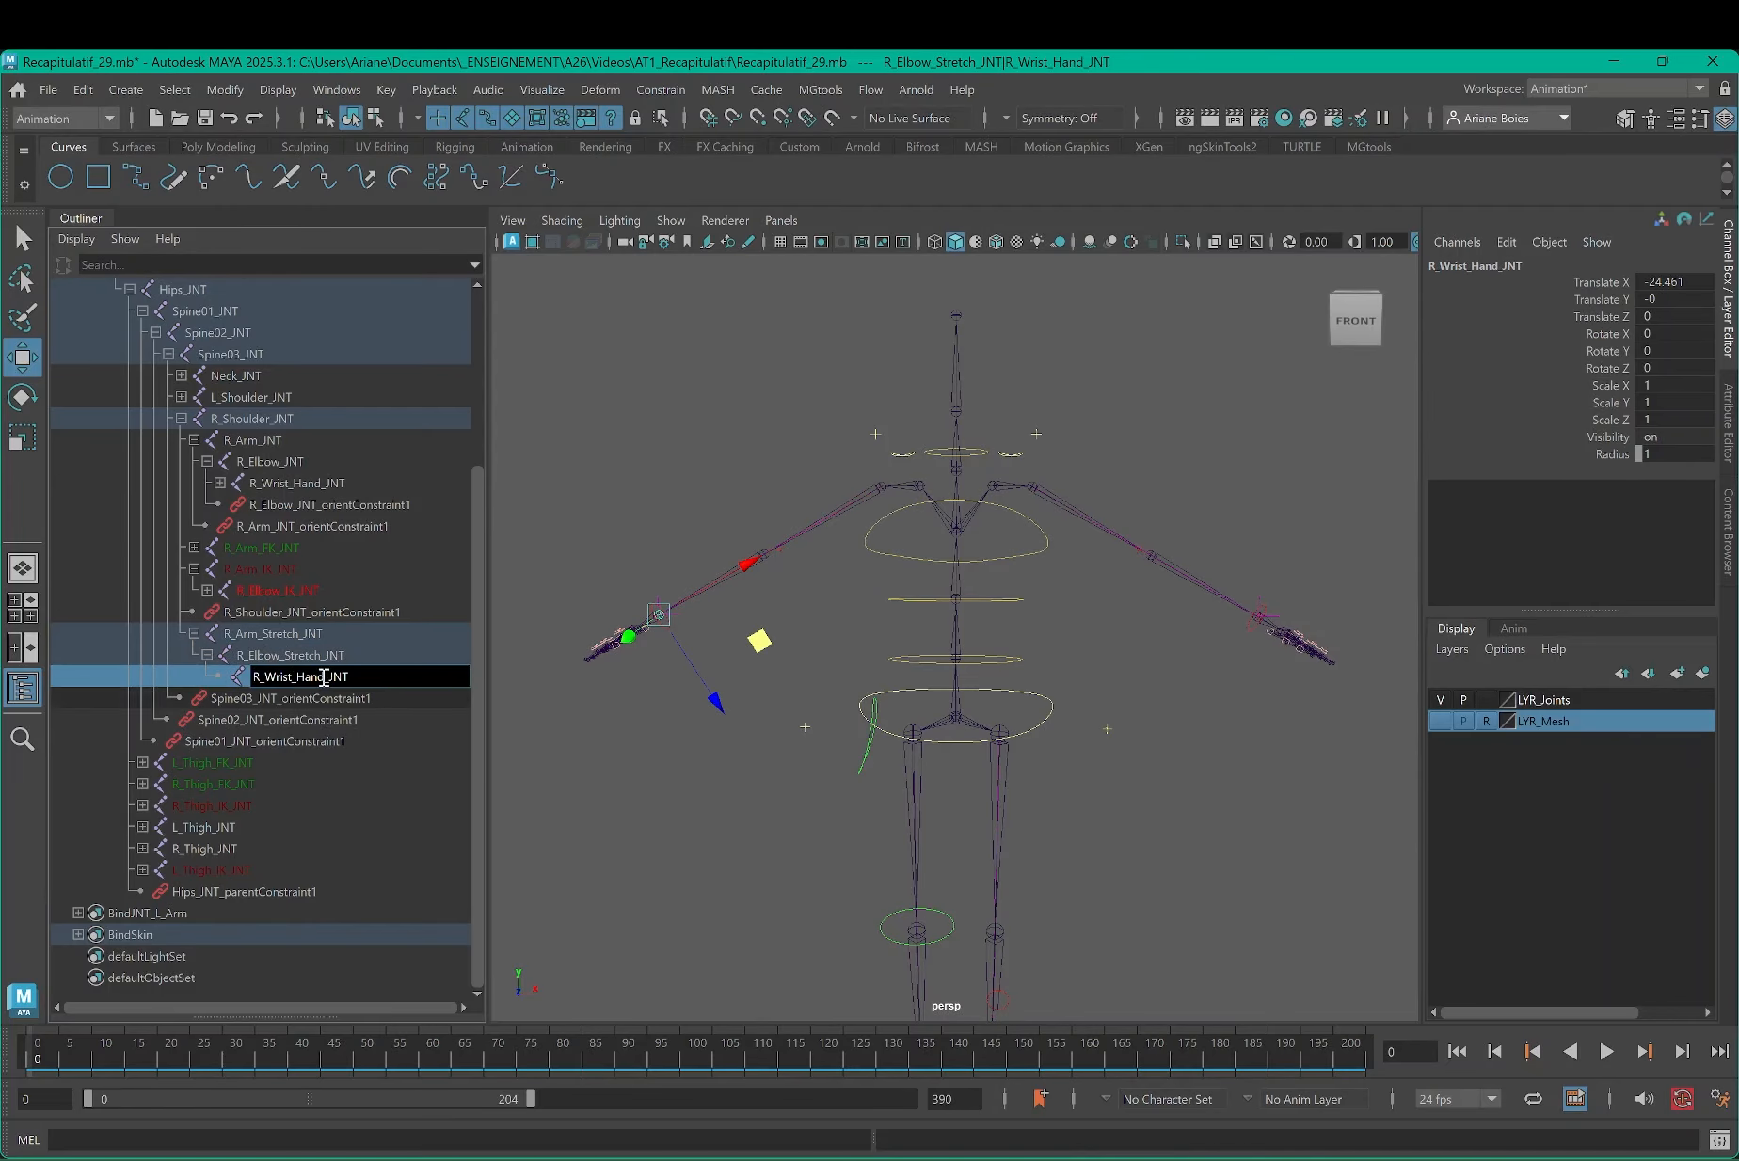
pyautogui.moveTo(325, 677); pyautogui.dragTo(307, 679)
pyautogui.write('Stretch')
pyautogui.press('Return')
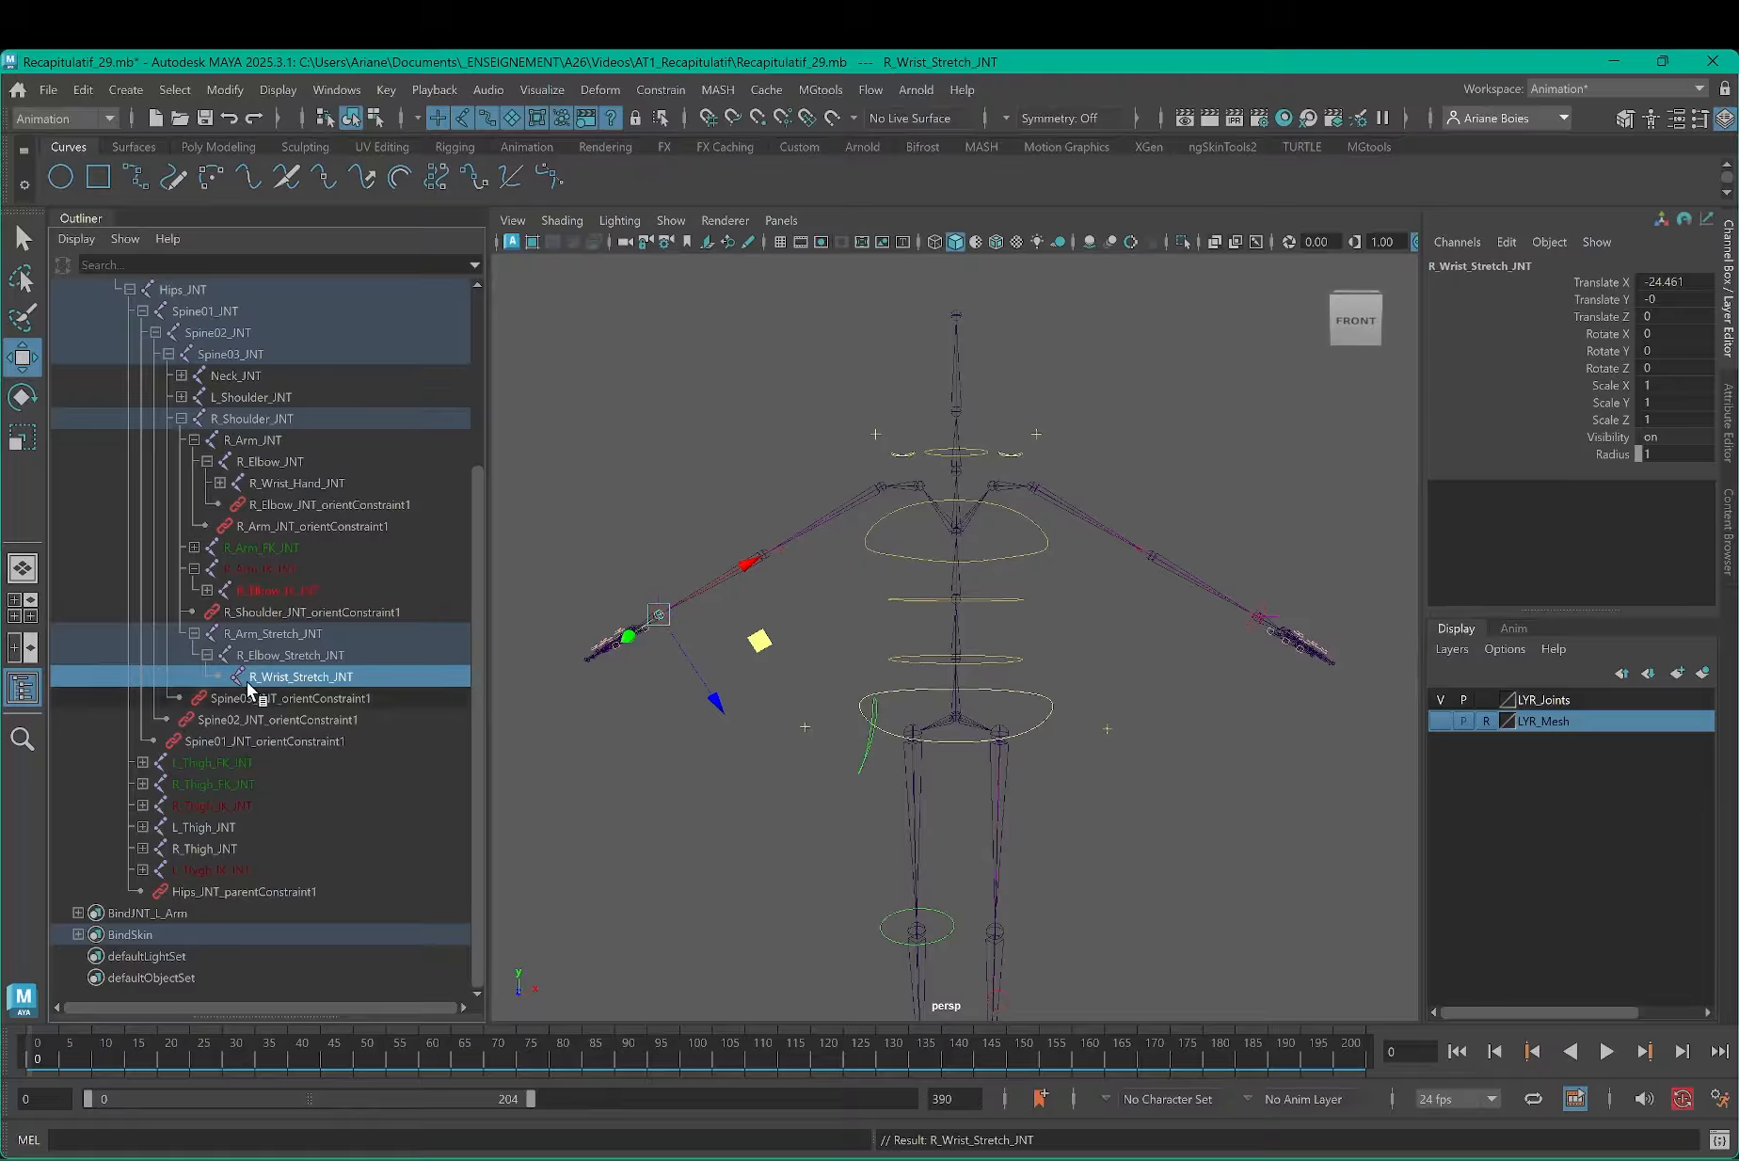
pyautogui.click(264, 634)
pyautogui.click(257, 656)
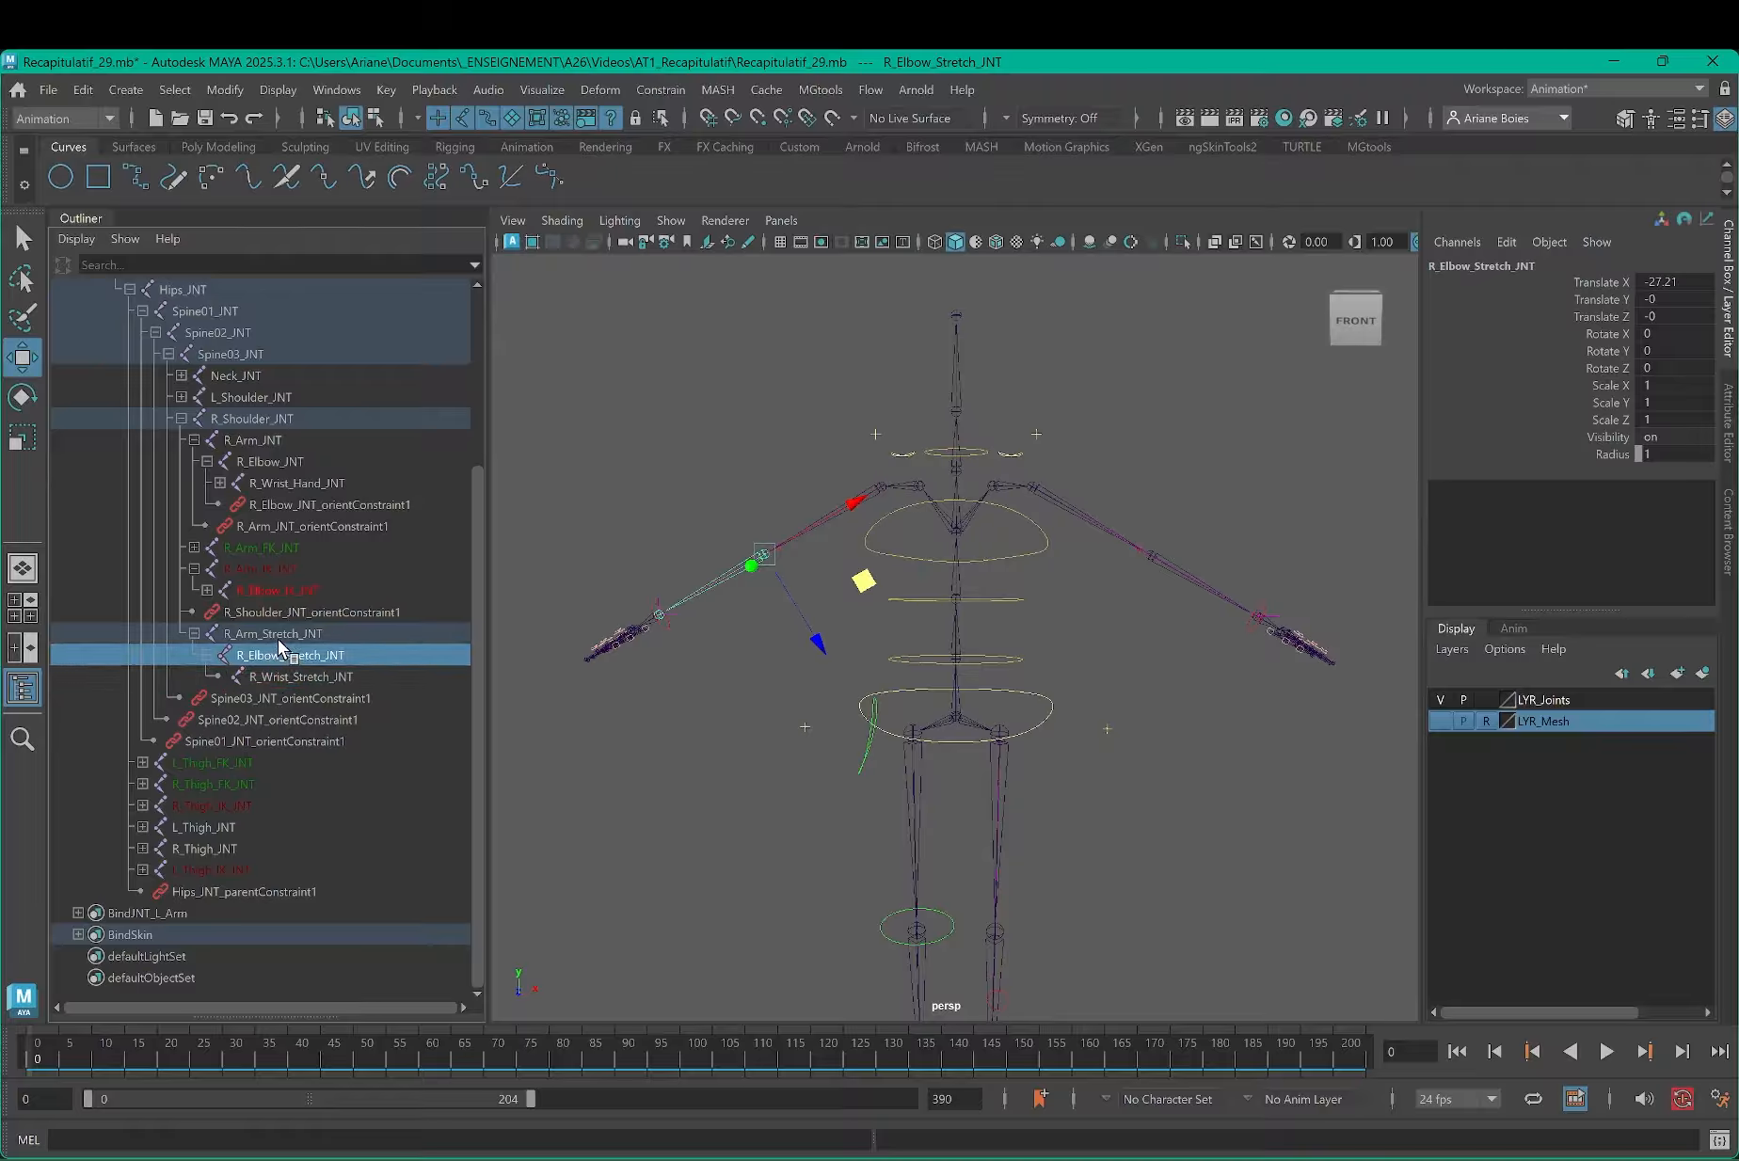
pyautogui.click(275, 639)
pyautogui.click(285, 672)
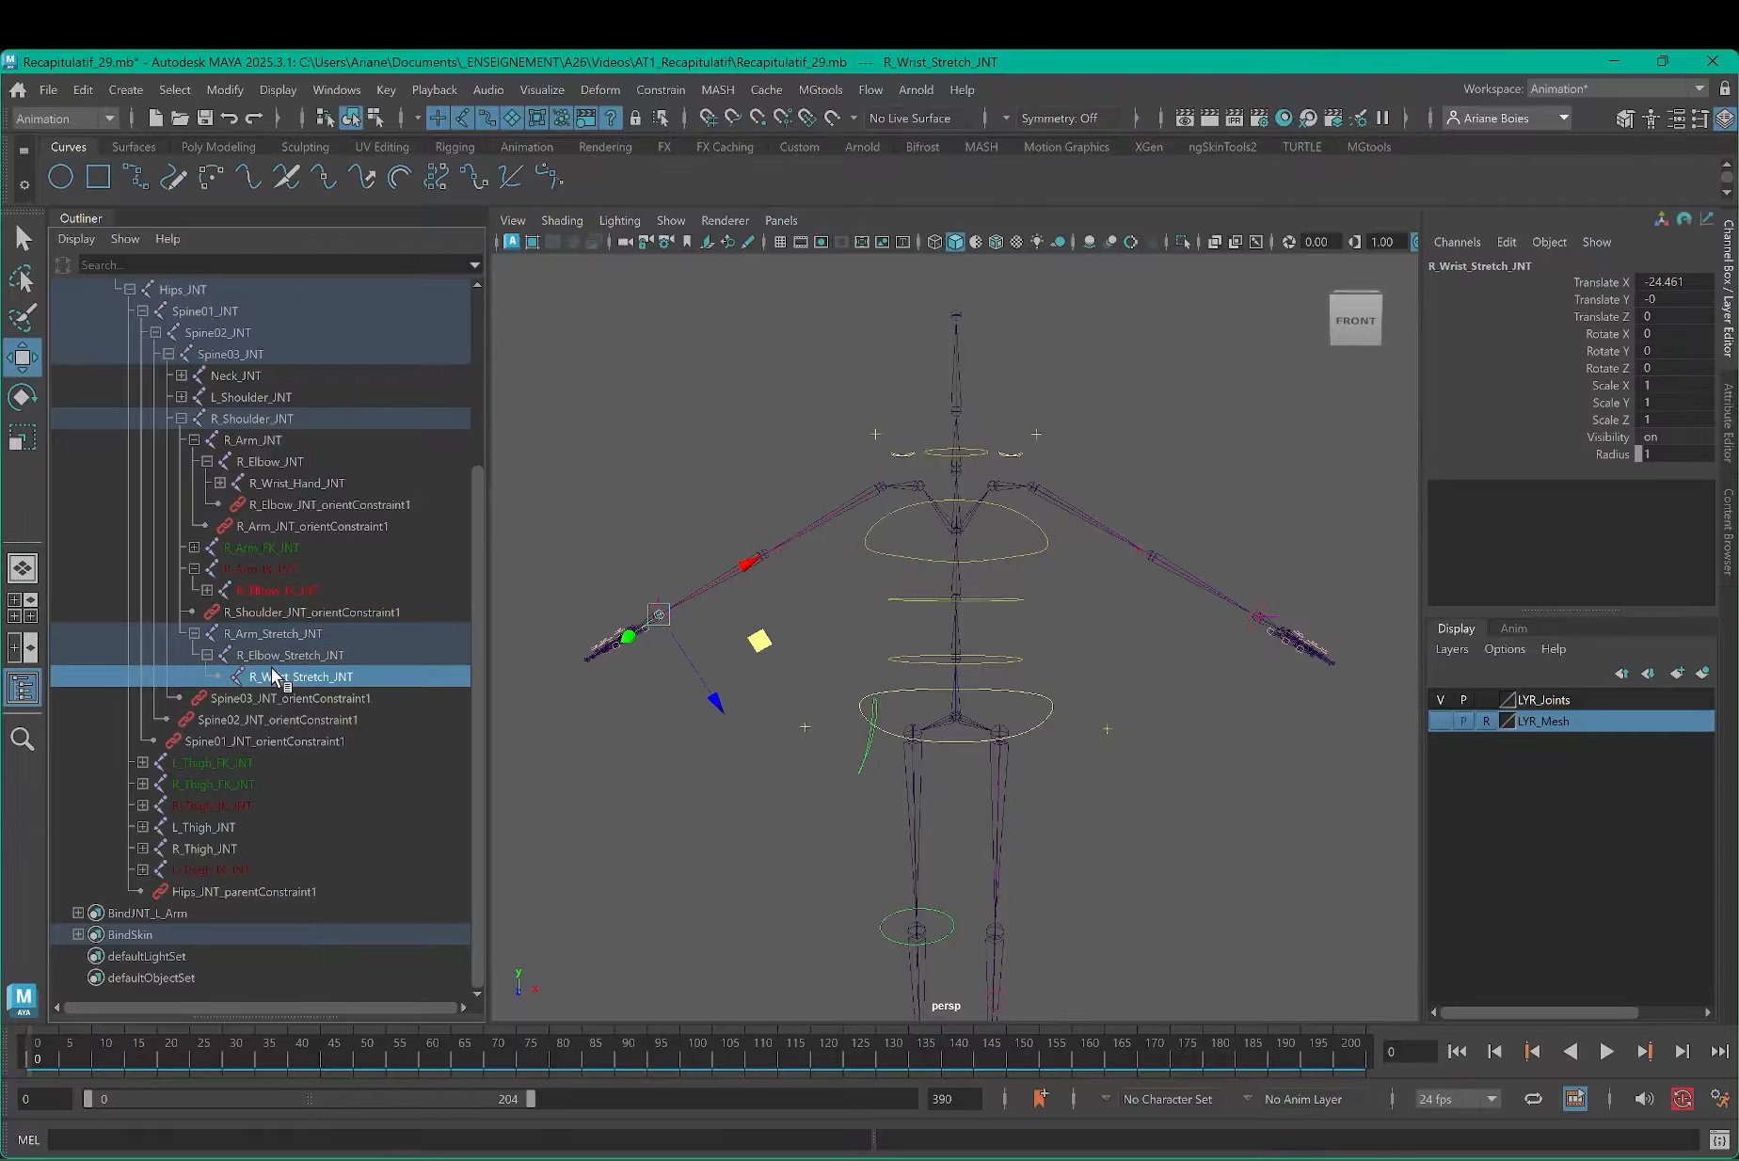
pyautogui.click(269, 636)
pyautogui.click(275, 676)
# Step: Narrow the Outliner, open the Node Editor and place its window clear of the Outliner
pyautogui.moveTo(488, 435); pyautogui.dragTo(444, 435)
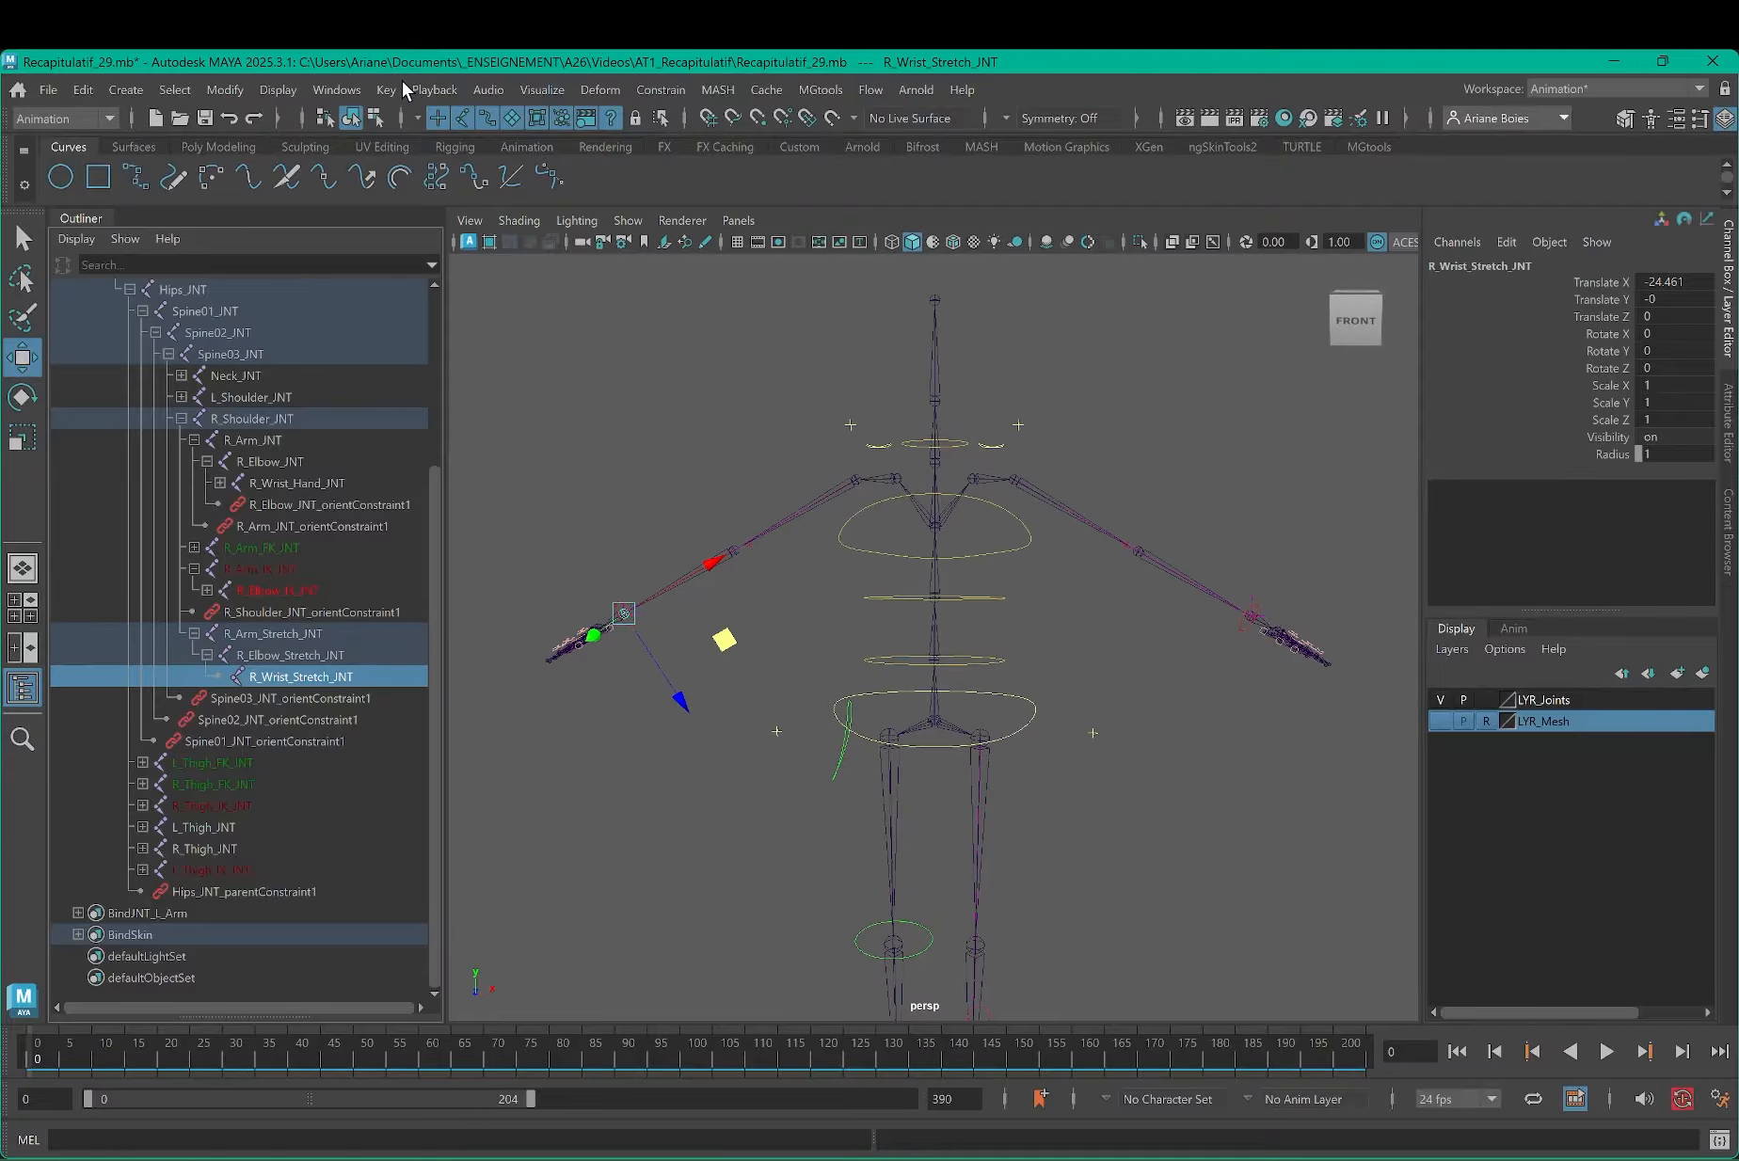
pyautogui.click(339, 90)
pyautogui.click(400, 374)
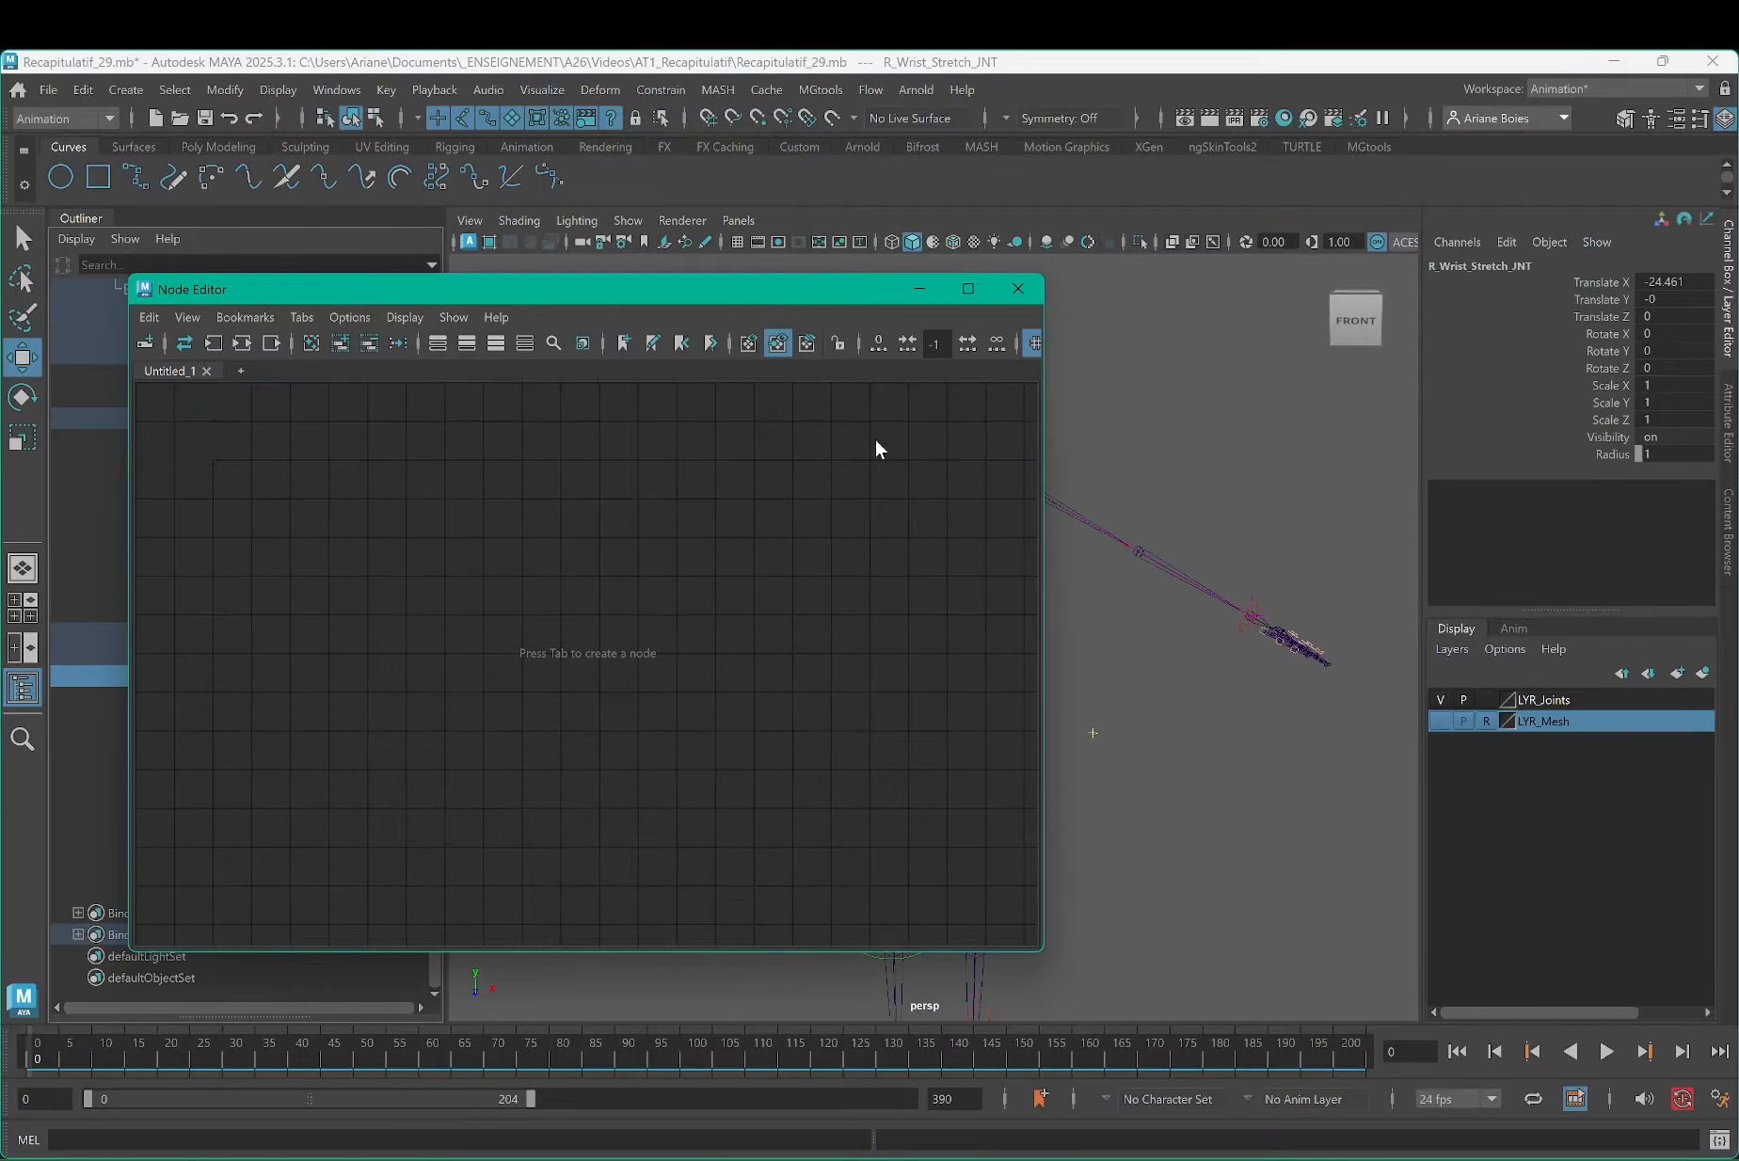
pyautogui.moveTo(722, 294); pyautogui.dragTo(1222, 346)
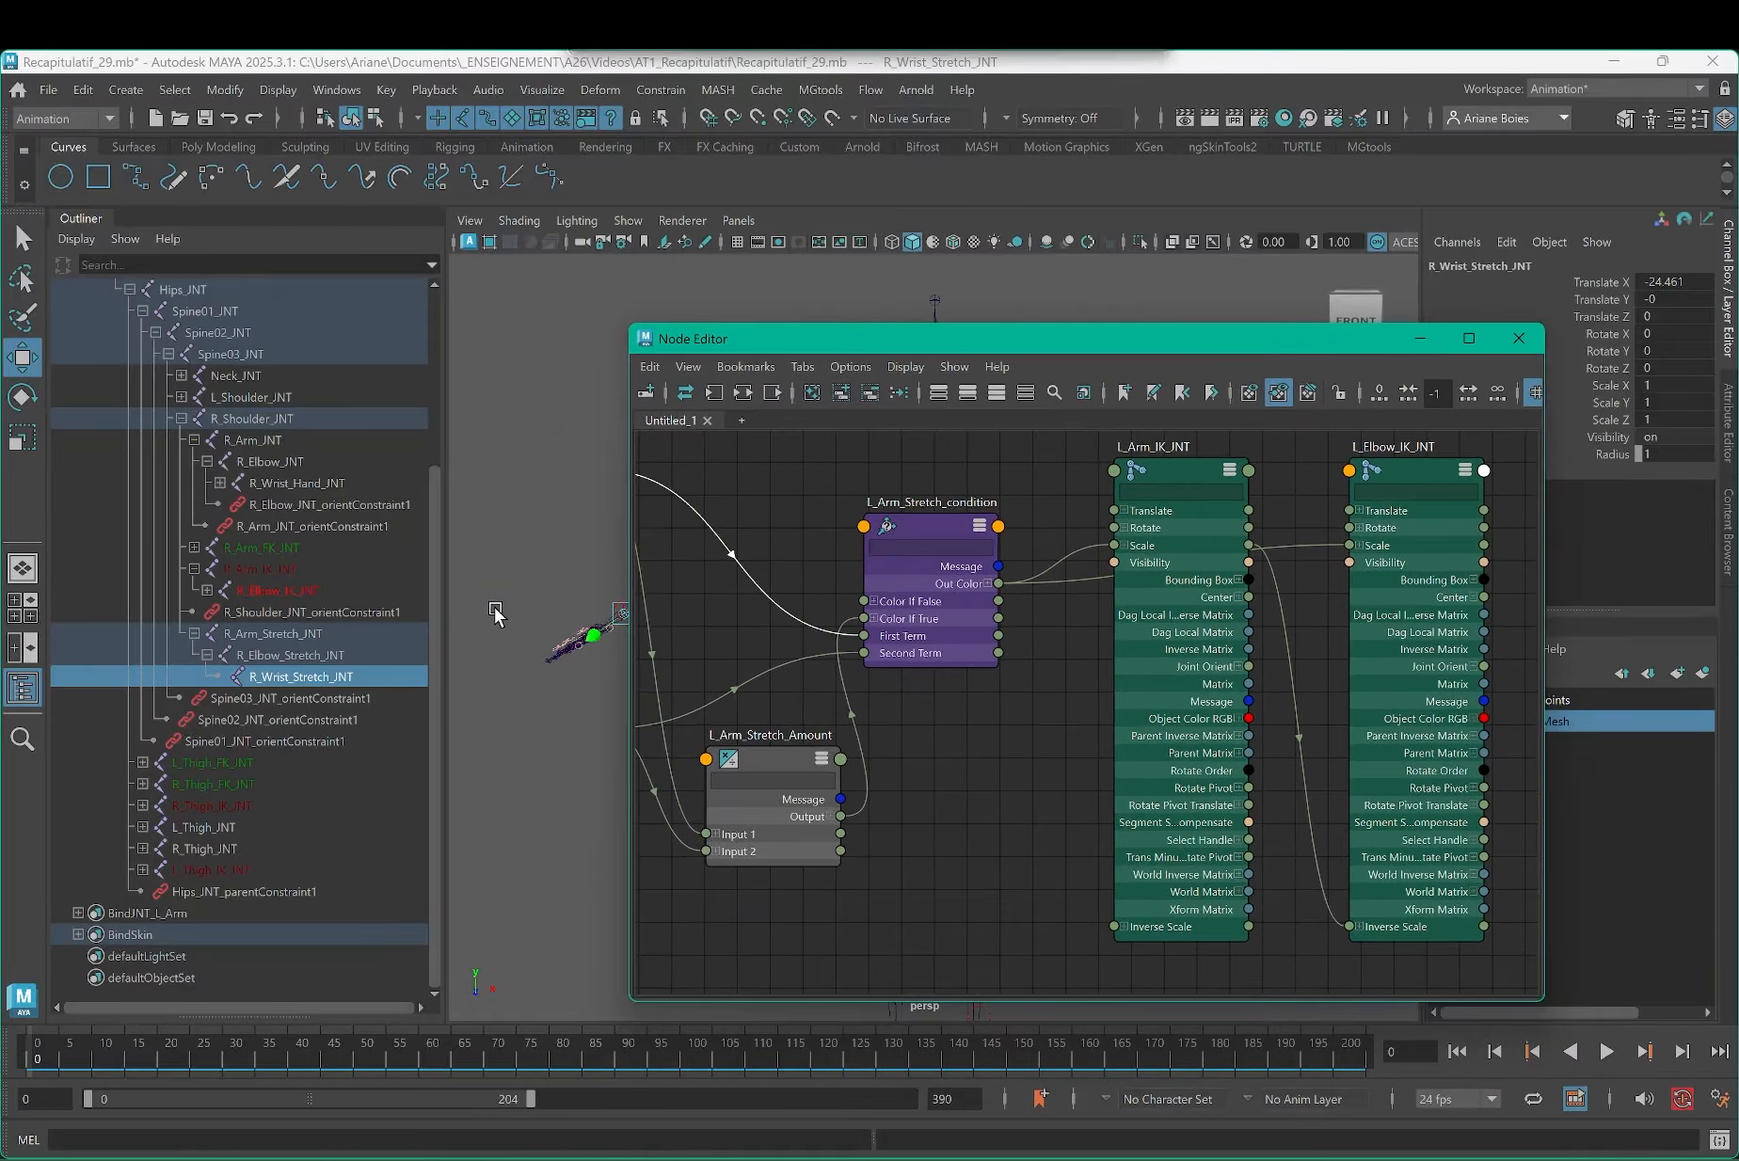
# Step: Clear the node graph and load R_Arm_Stretch_JNT, R_Elbow_Stretch_JNT and R_Wrist_Stretch_JNT with all their attributes shown
pyautogui.click(815, 393)
pyautogui.click(256, 637)
pyautogui.keyDown('shift'); pyautogui.click(281, 676); pyautogui.keyUp('shift')
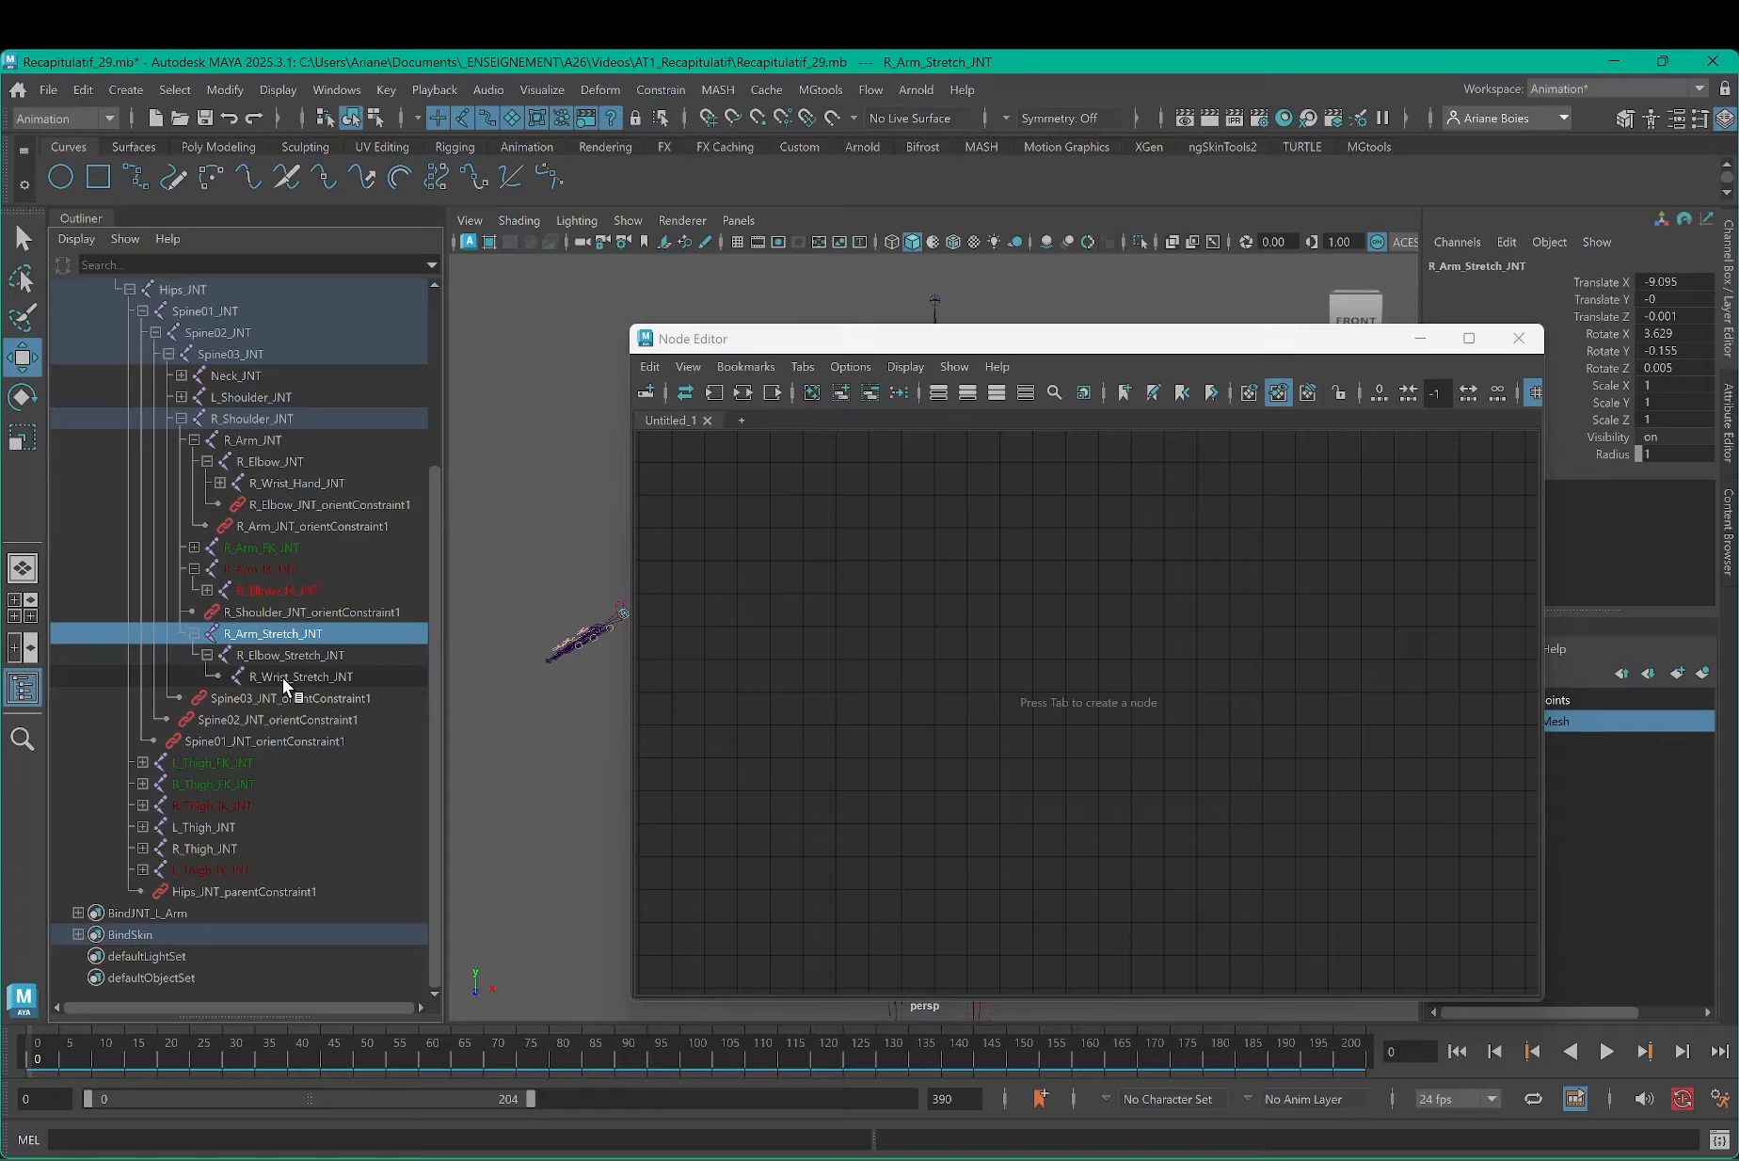
pyautogui.click(841, 390)
pyautogui.press('3')
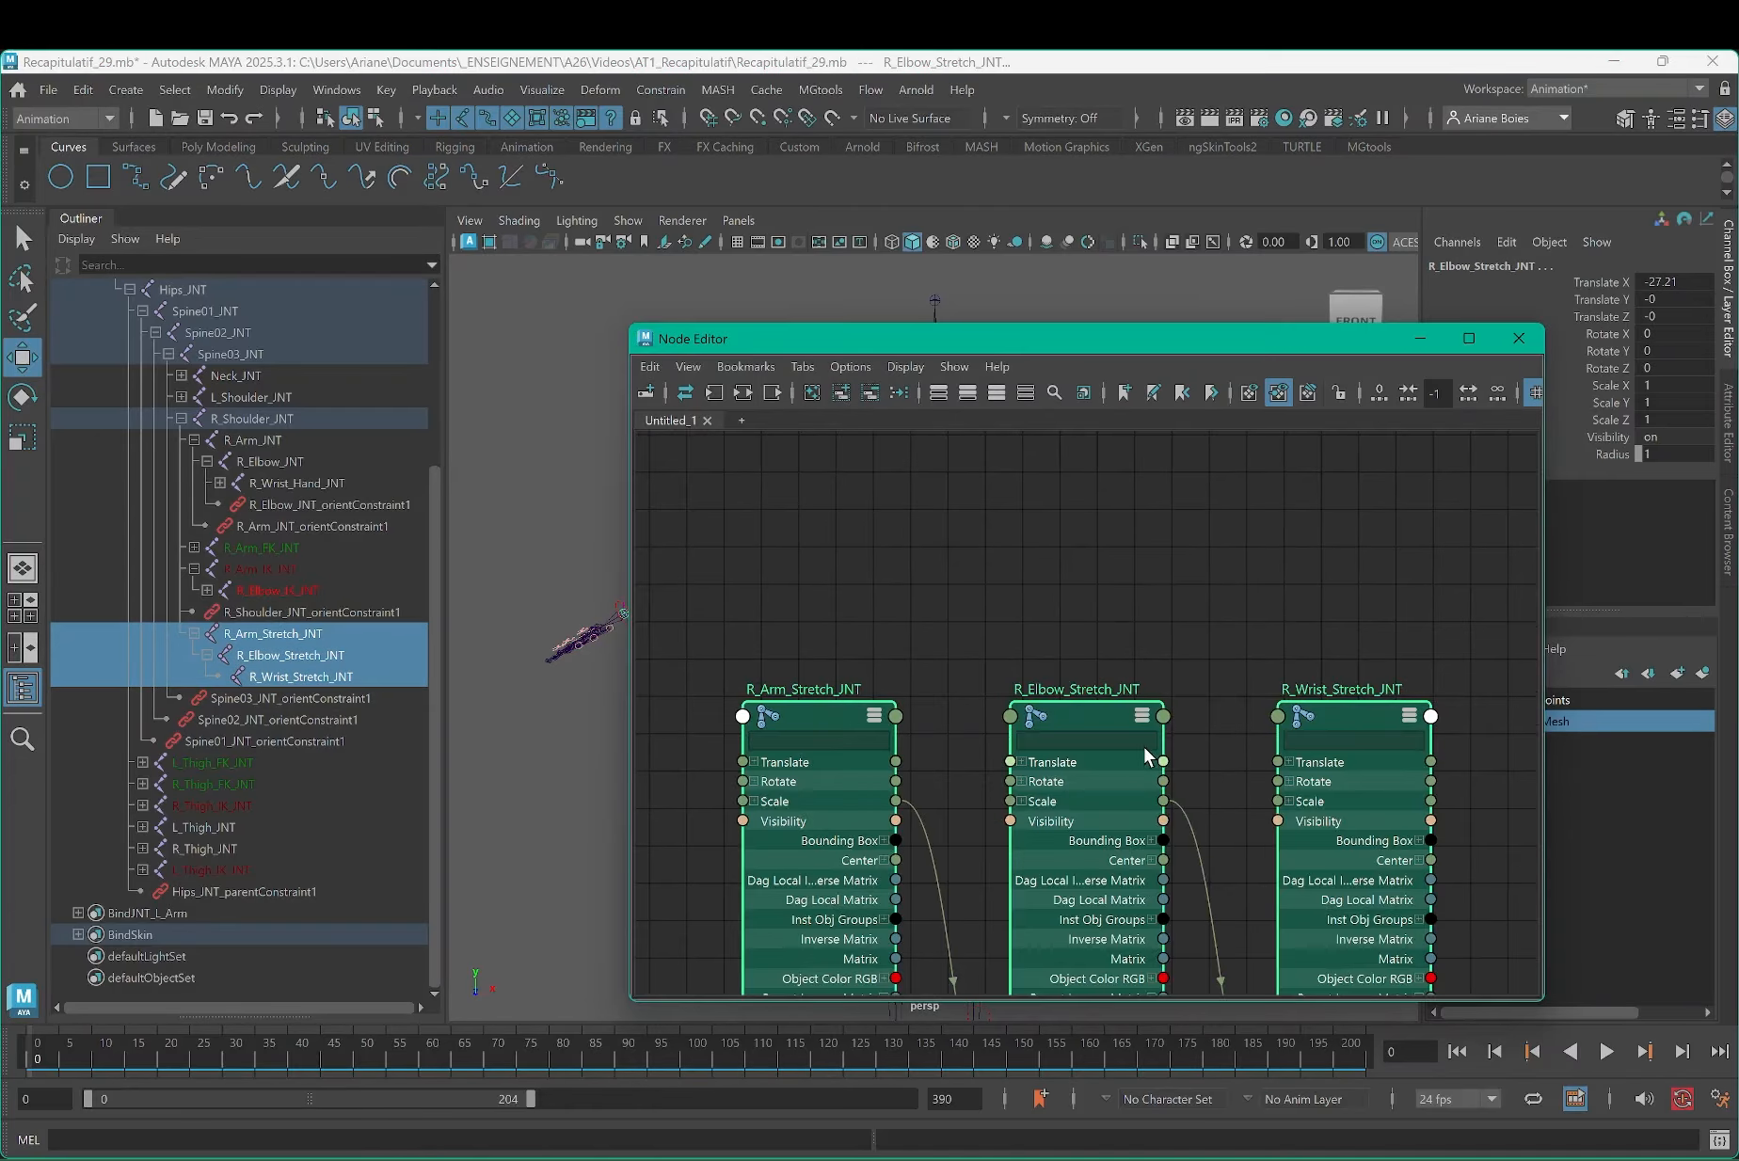
# Step: Reposition the Node Editor window and expand the World Matrix output on all three stretch joint nodes
pyautogui.moveTo(1231, 747); pyautogui.dragTo(1194, 431, button='middle')
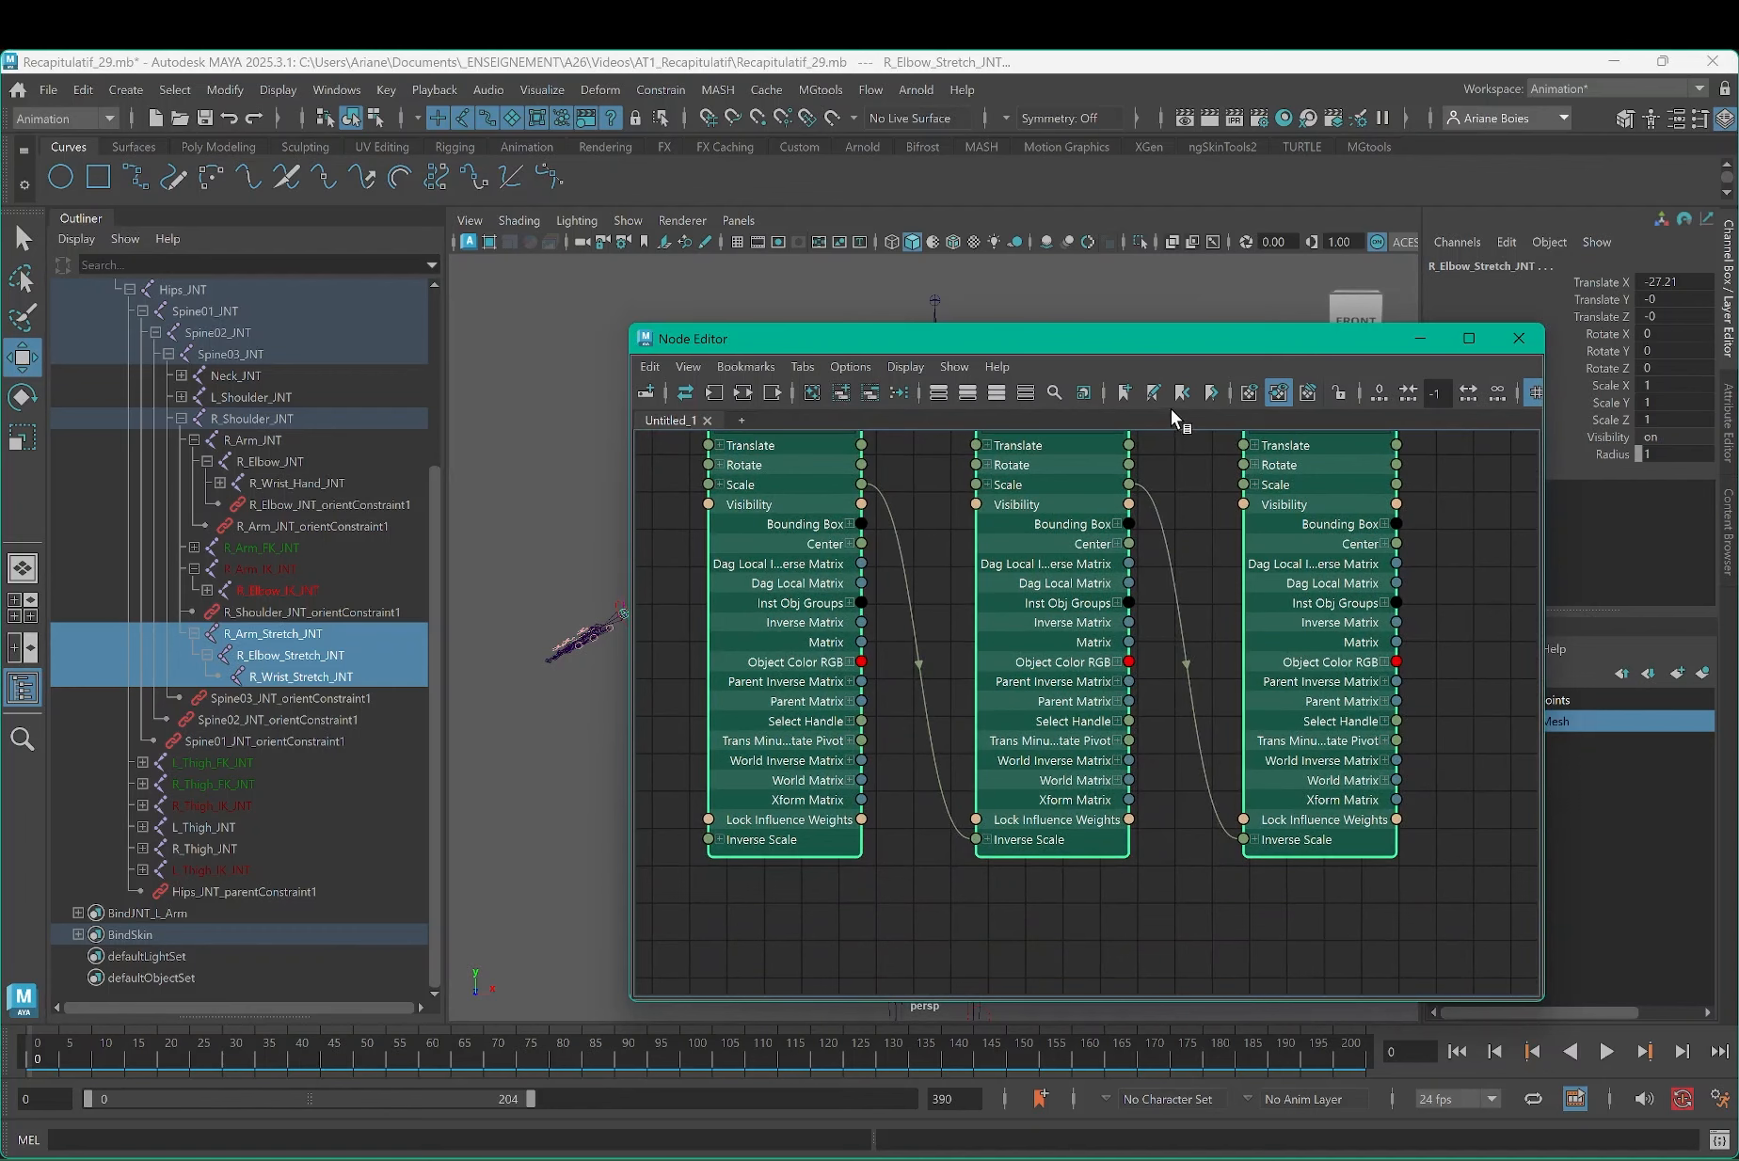
pyautogui.moveTo(1090, 330); pyautogui.dragTo(906, 199)
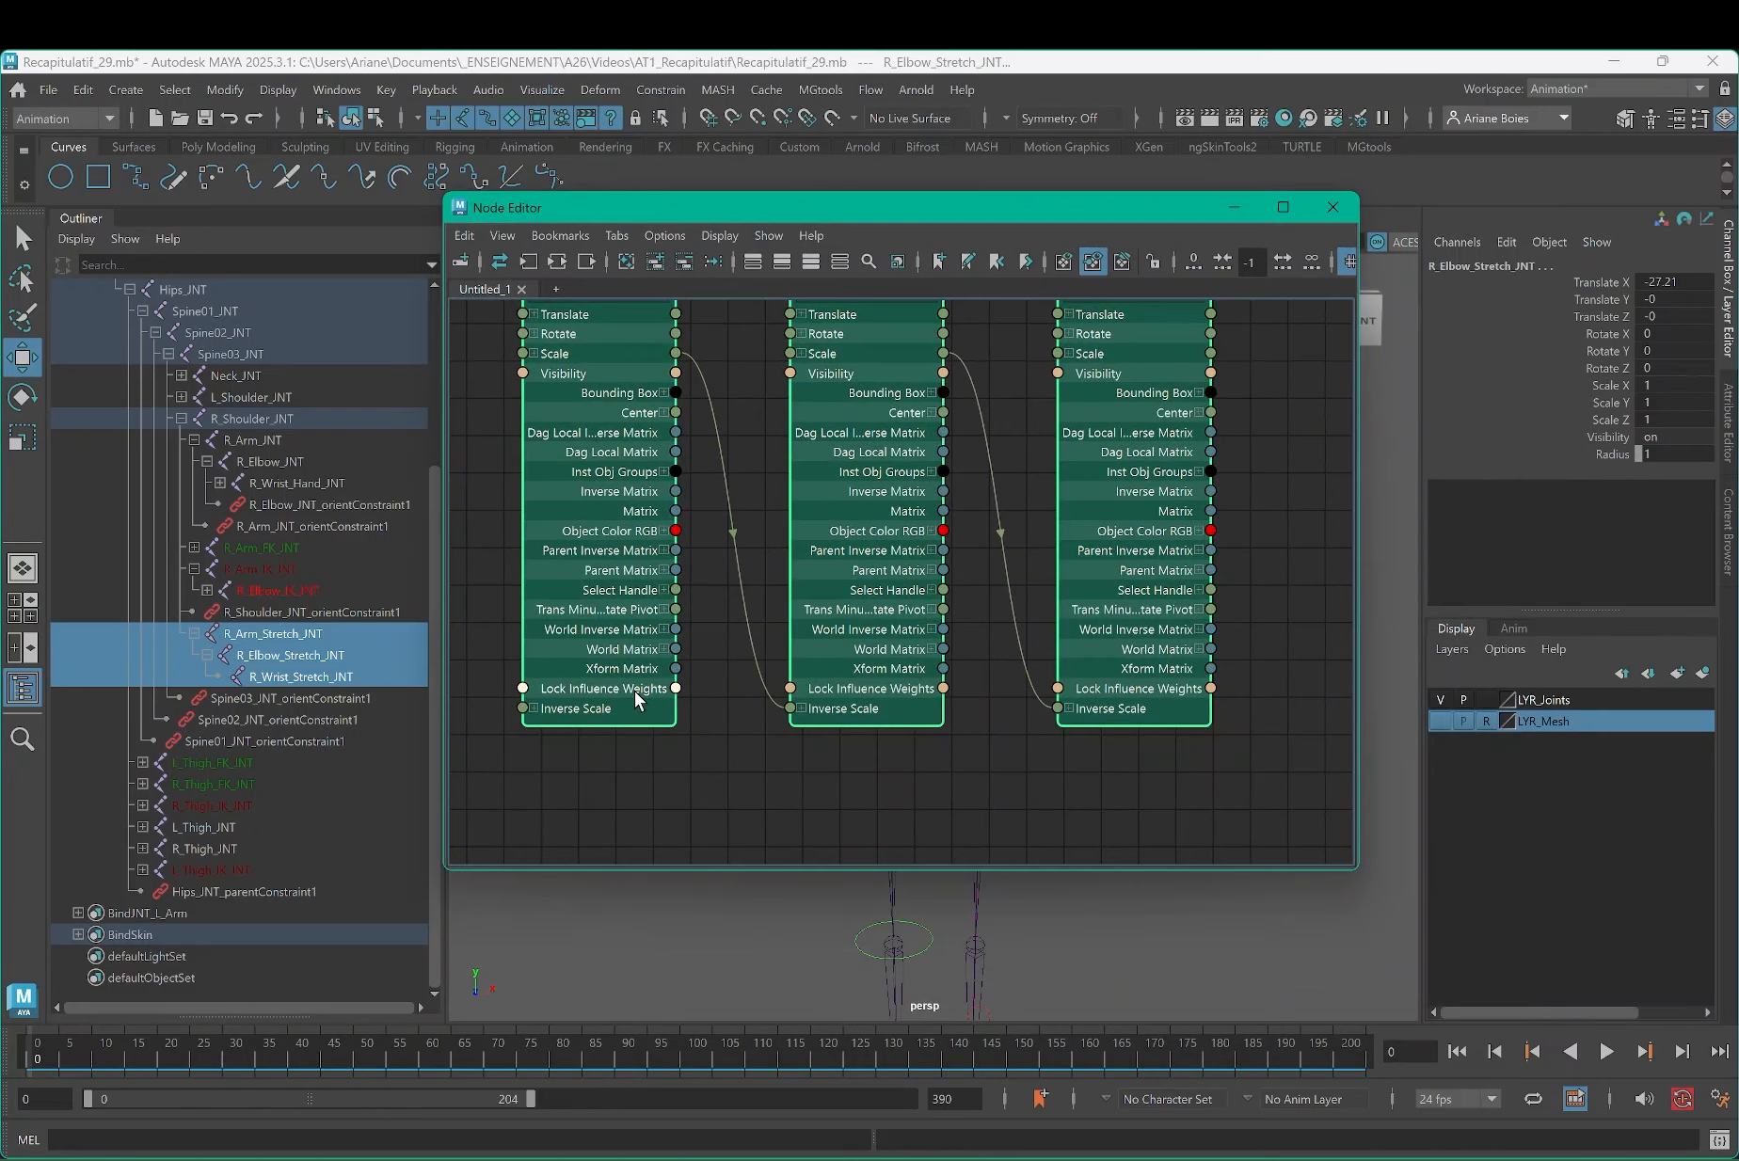
pyautogui.click(664, 649)
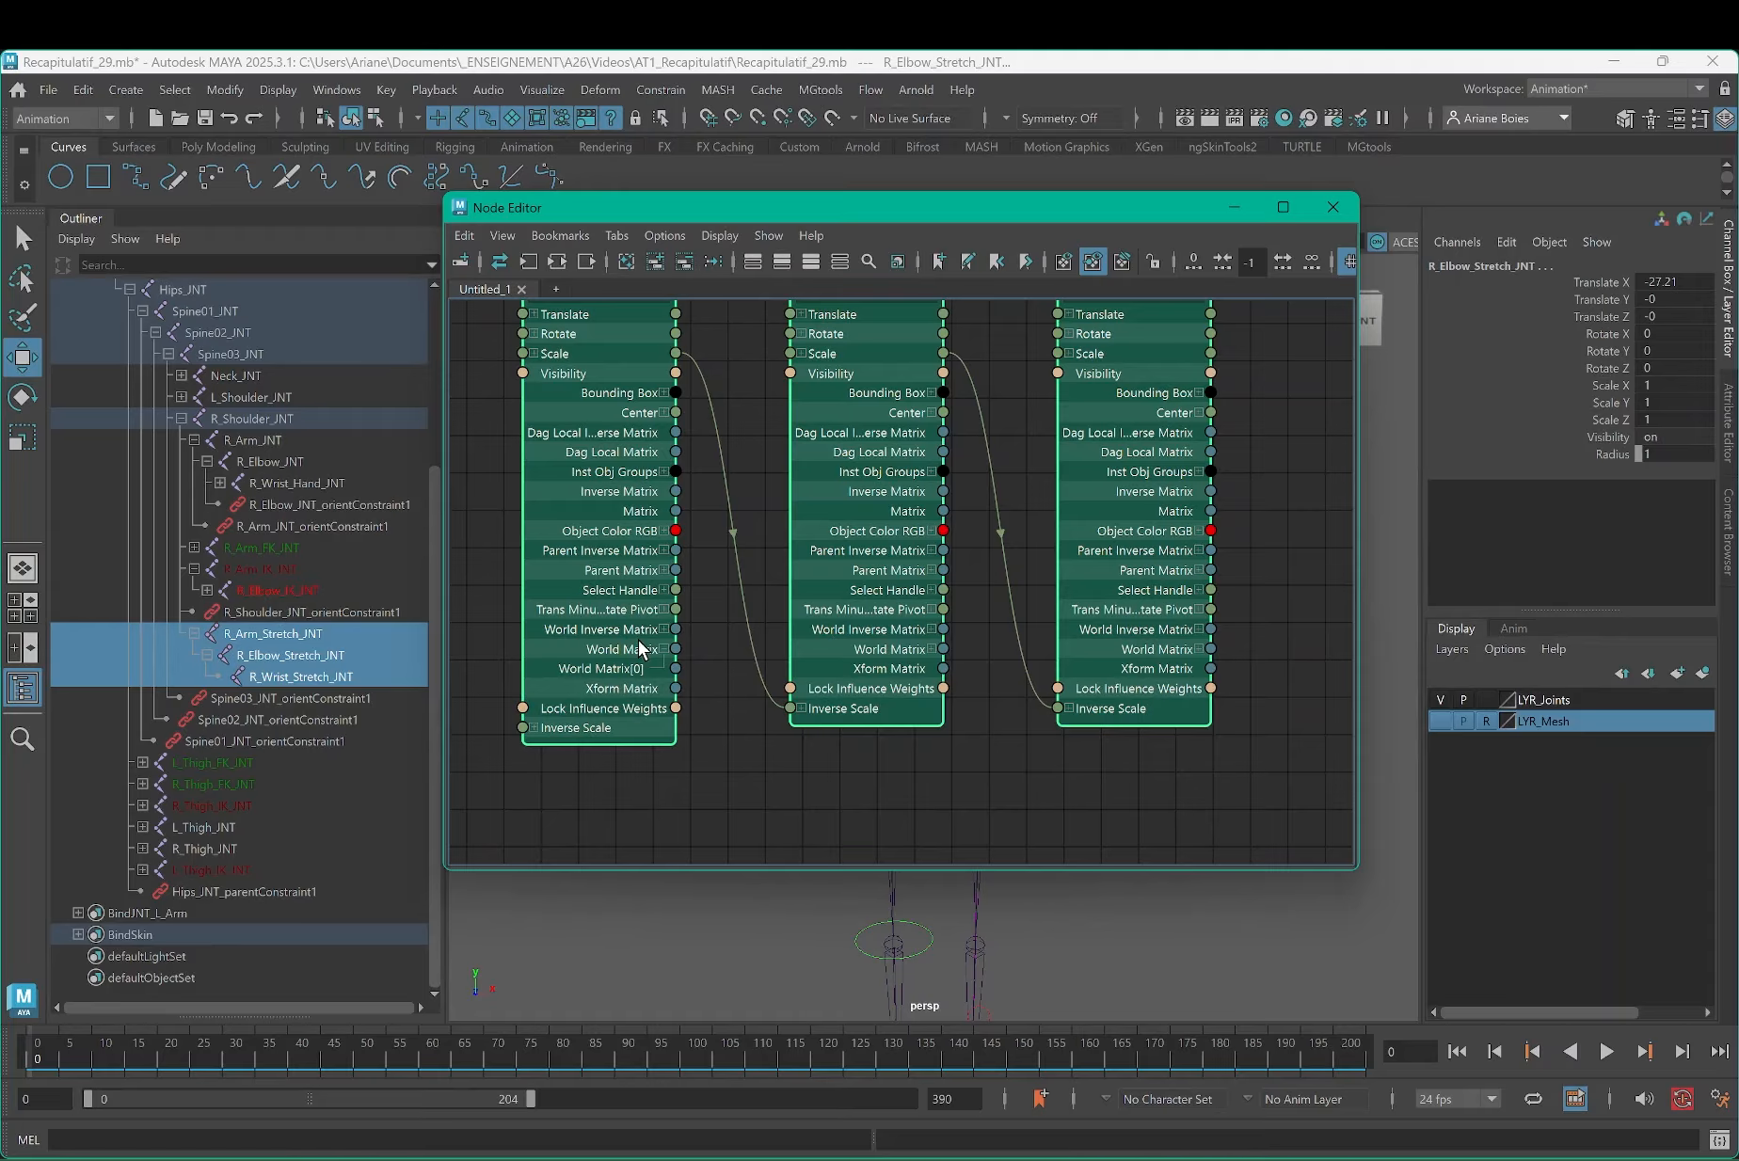
pyautogui.click(932, 650)
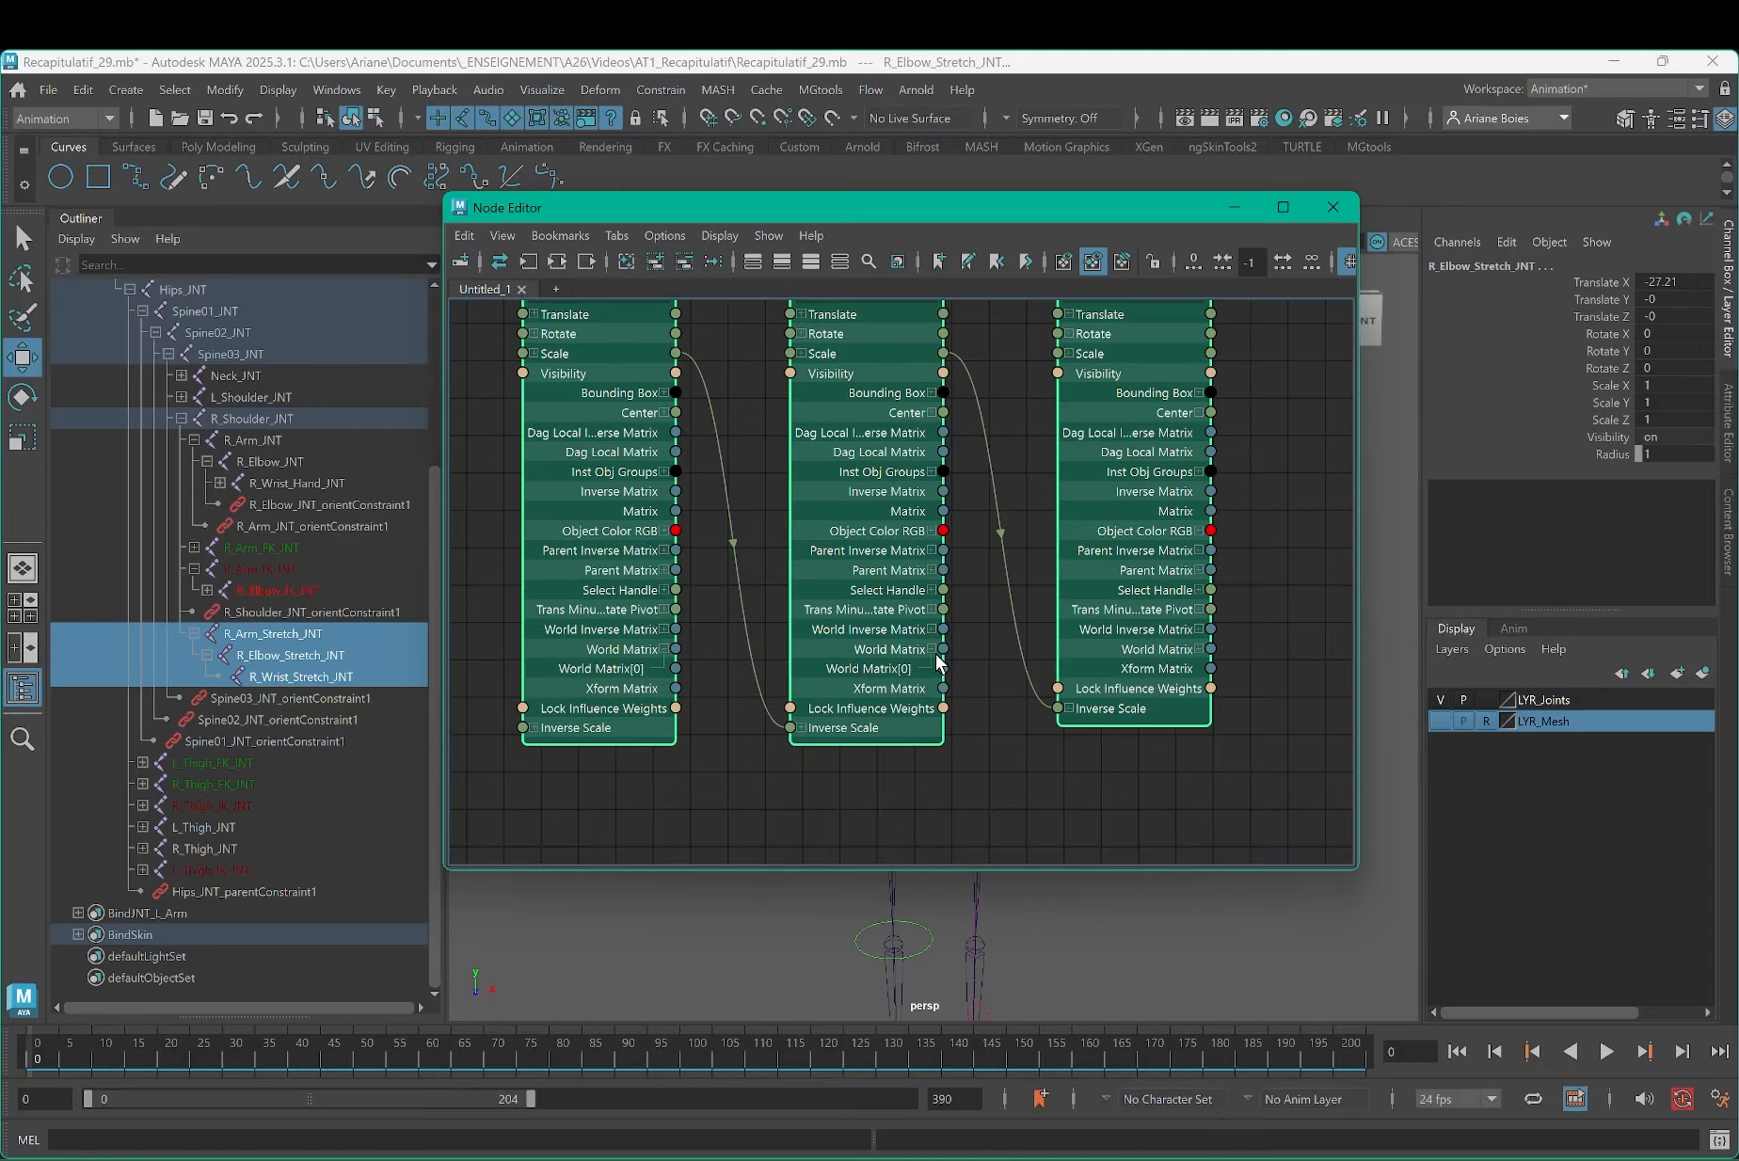
pyautogui.click(1199, 649)
# Step: Create a distanceBetween node and place it below the arm and elbow stretch joint nodes
pyautogui.keyDown('alt'); pyautogui.moveTo(838, 757); pyautogui.dragTo(870, 555, button='middle'); pyautogui.keyUp('alt')
pyautogui.click(705, 648)
pyautogui.press('Tab')
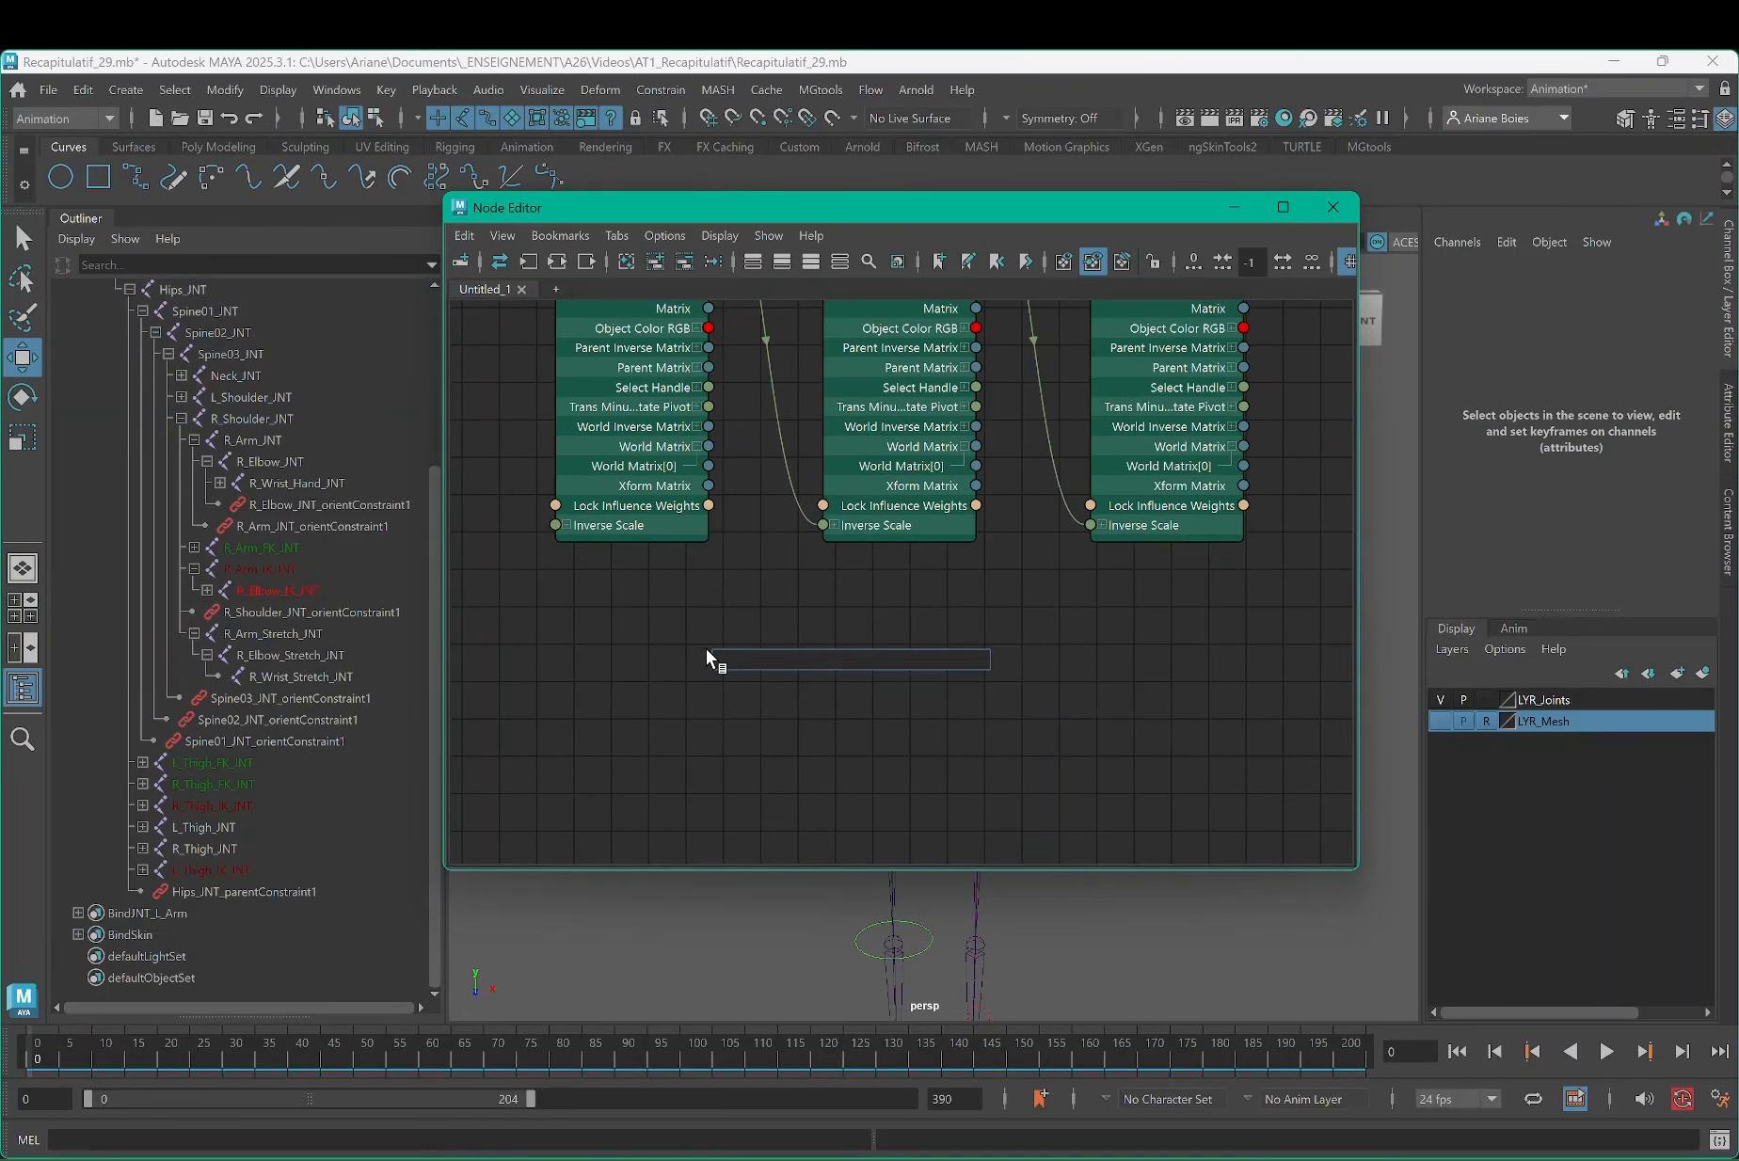
pyautogui.write('distance')
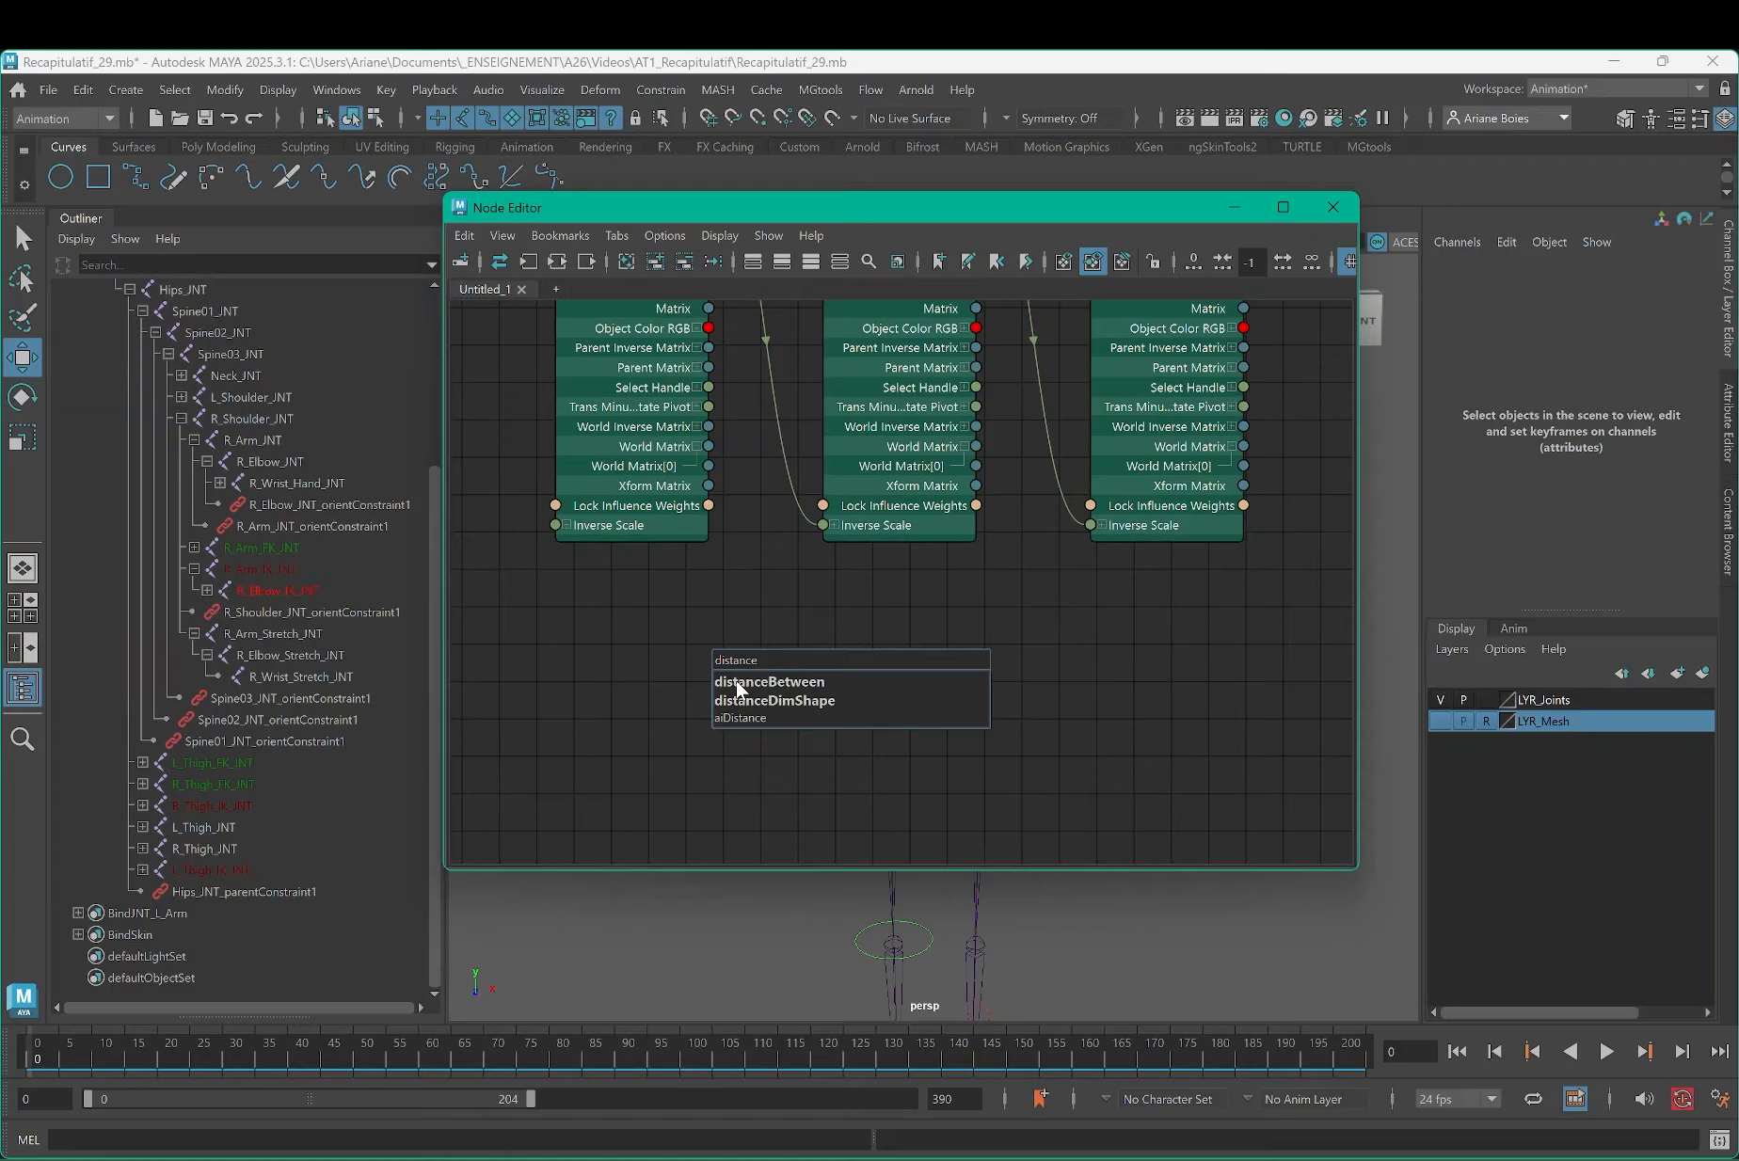
pyautogui.click(803, 683)
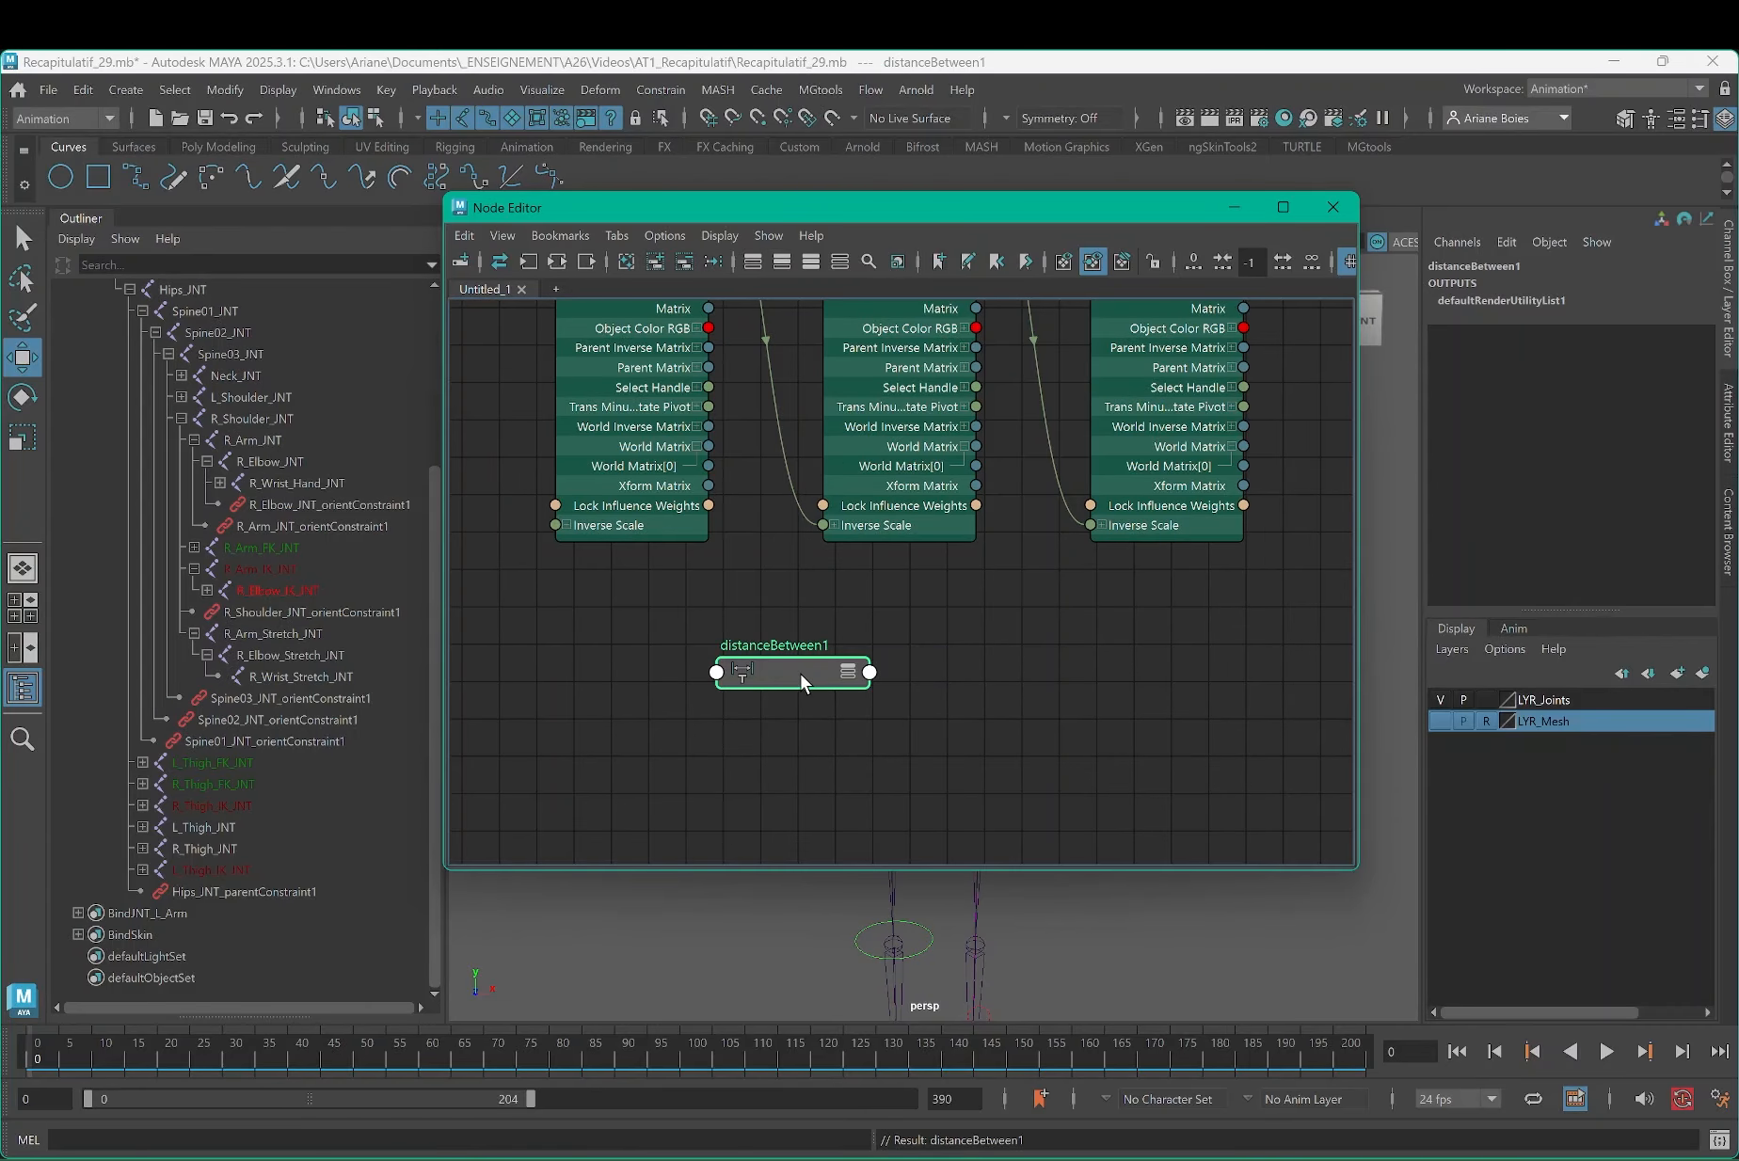
pyautogui.moveTo(800, 674); pyautogui.dragTo(768, 633)
pyautogui.scroll(-4, 730, 566)
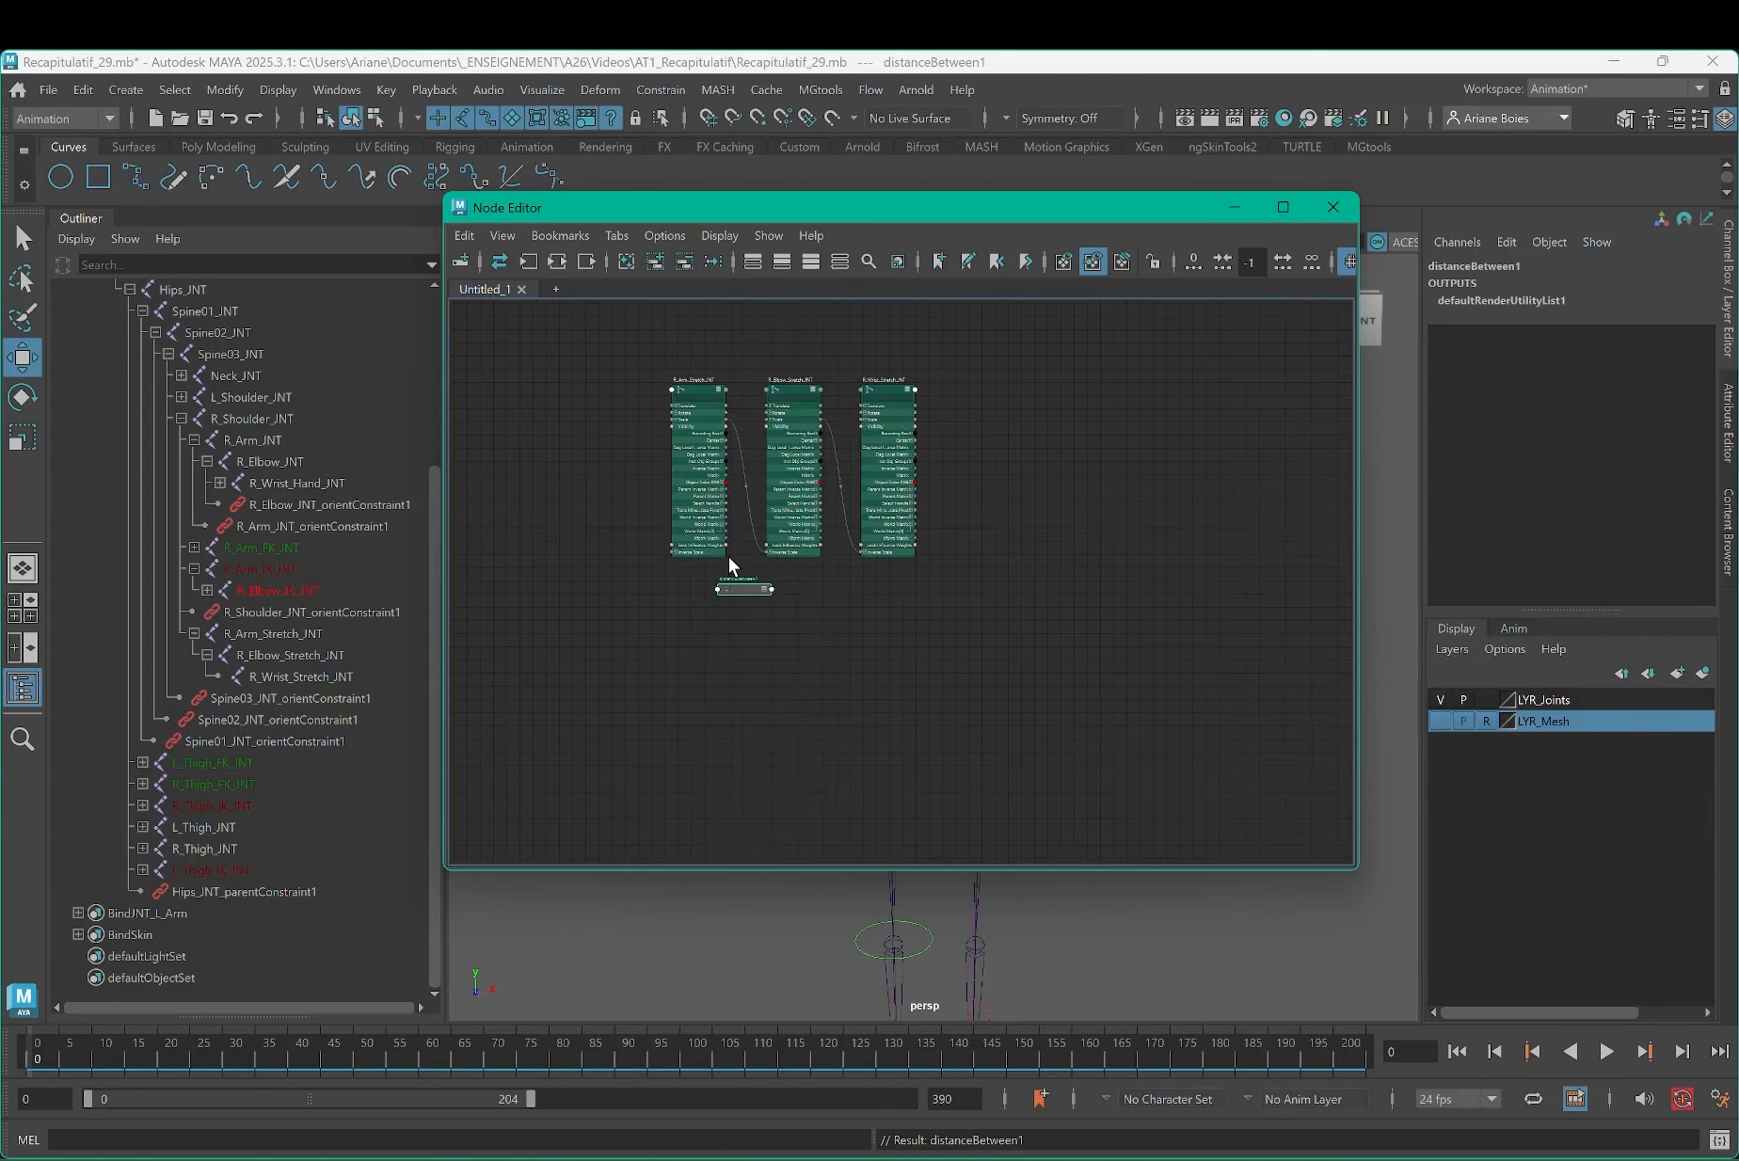
# Step: Duplicate the distanceBetween node, place the copy beside the original, and show all attributes on both
pyautogui.scroll(3, 678, 471)
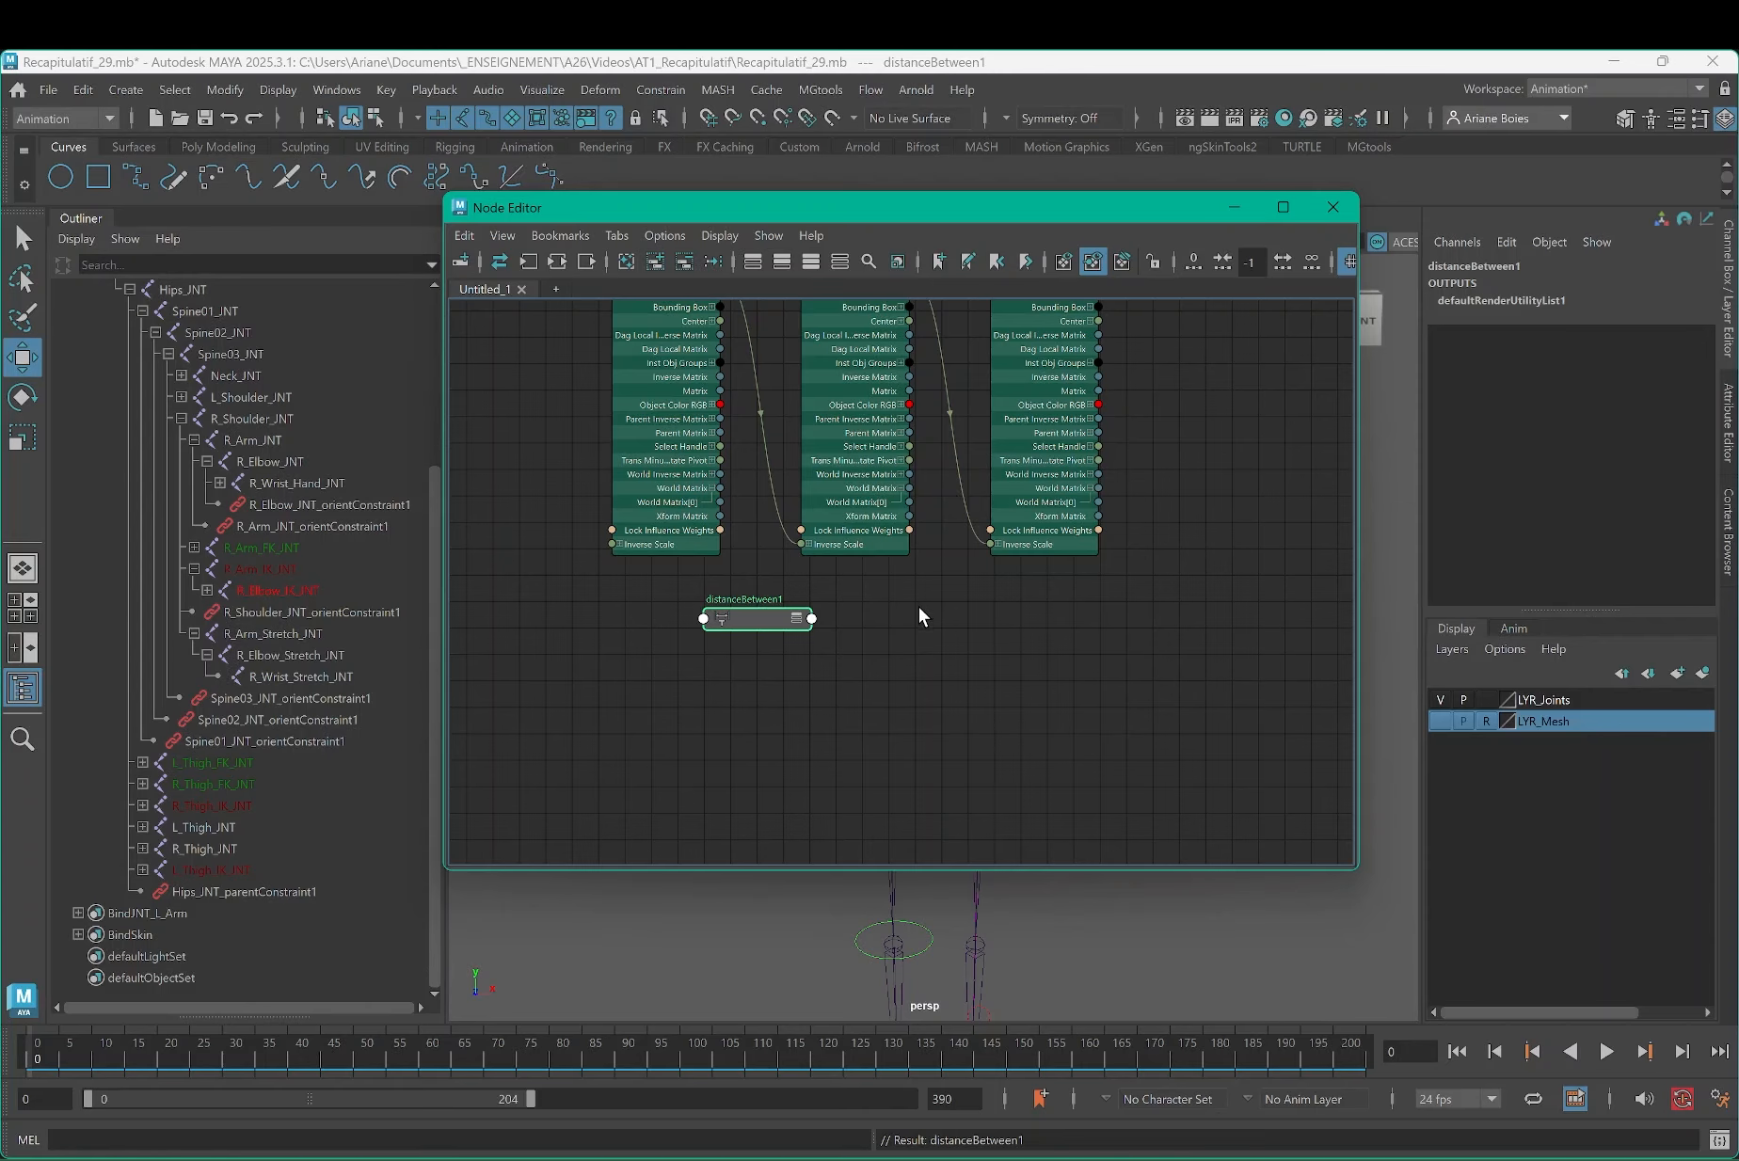
pyautogui.hotkey('ctrl', 'd')
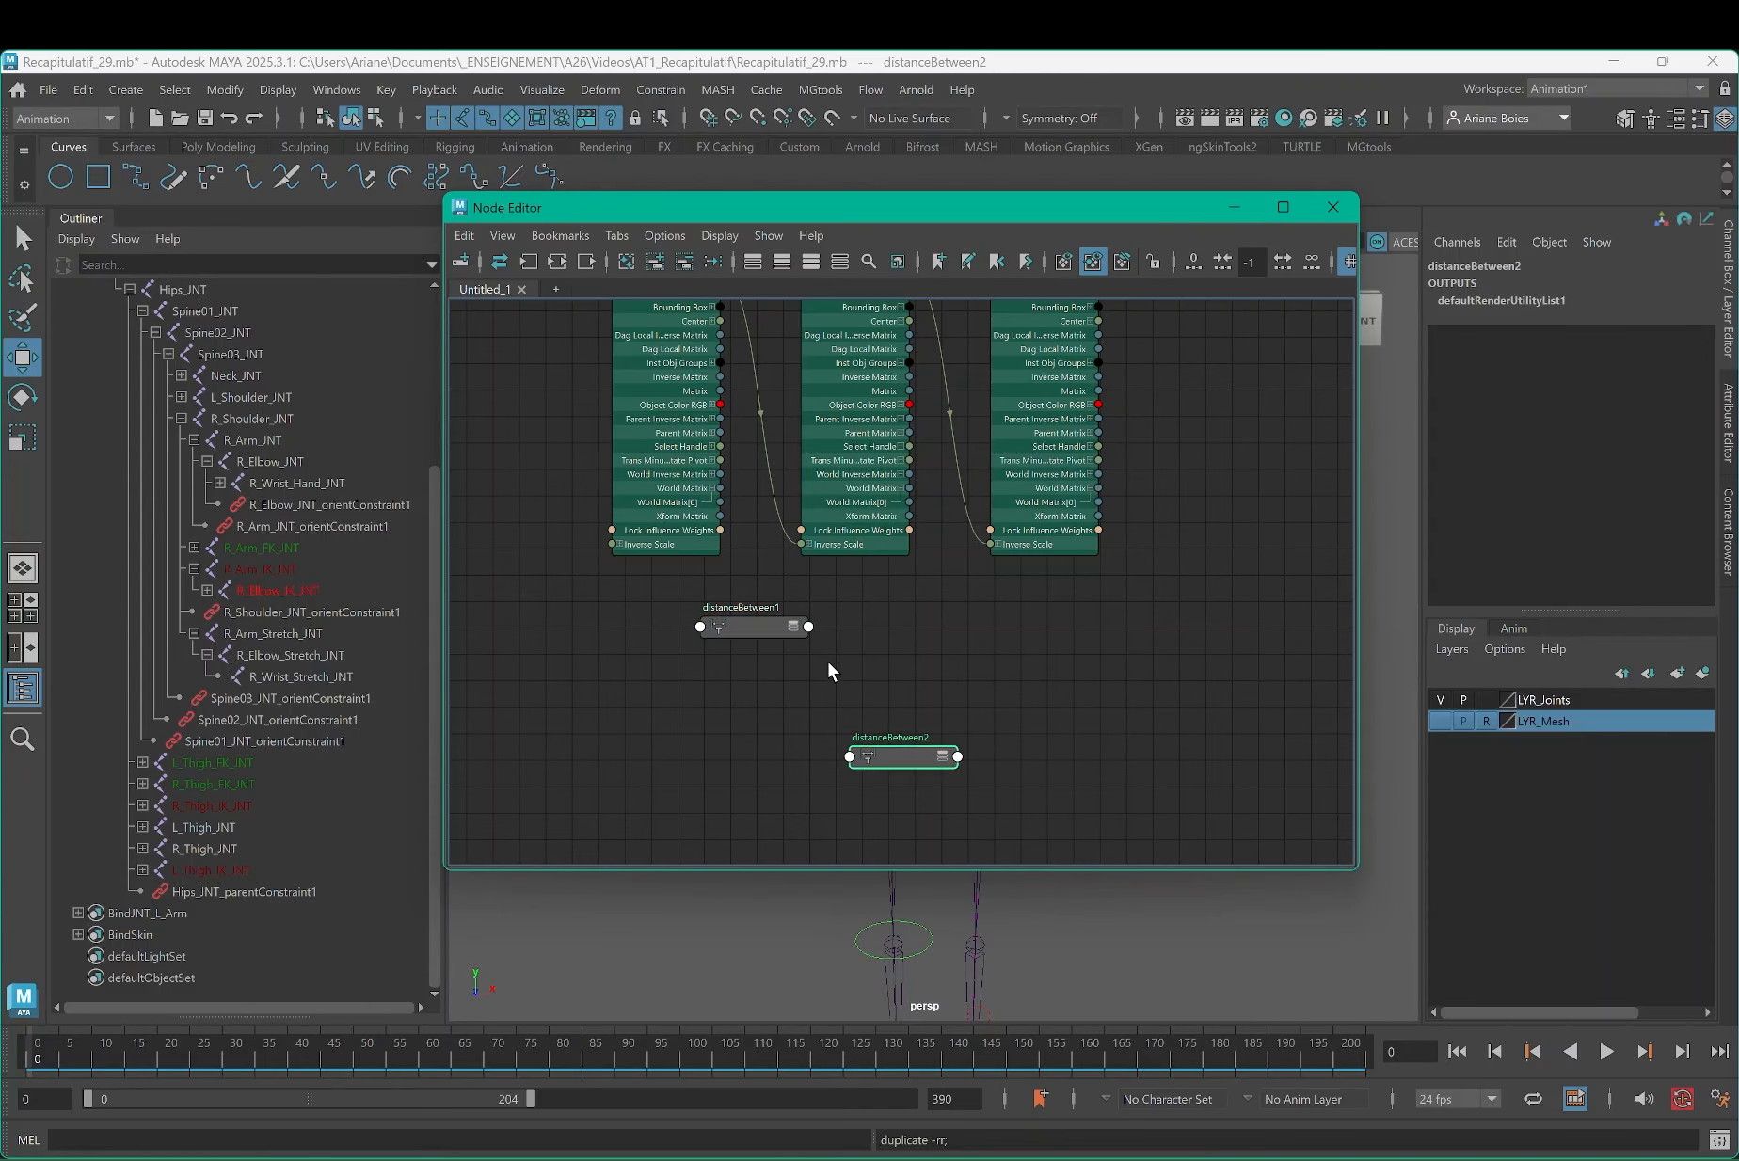
pyautogui.moveTo(906, 743); pyautogui.dragTo(957, 618)
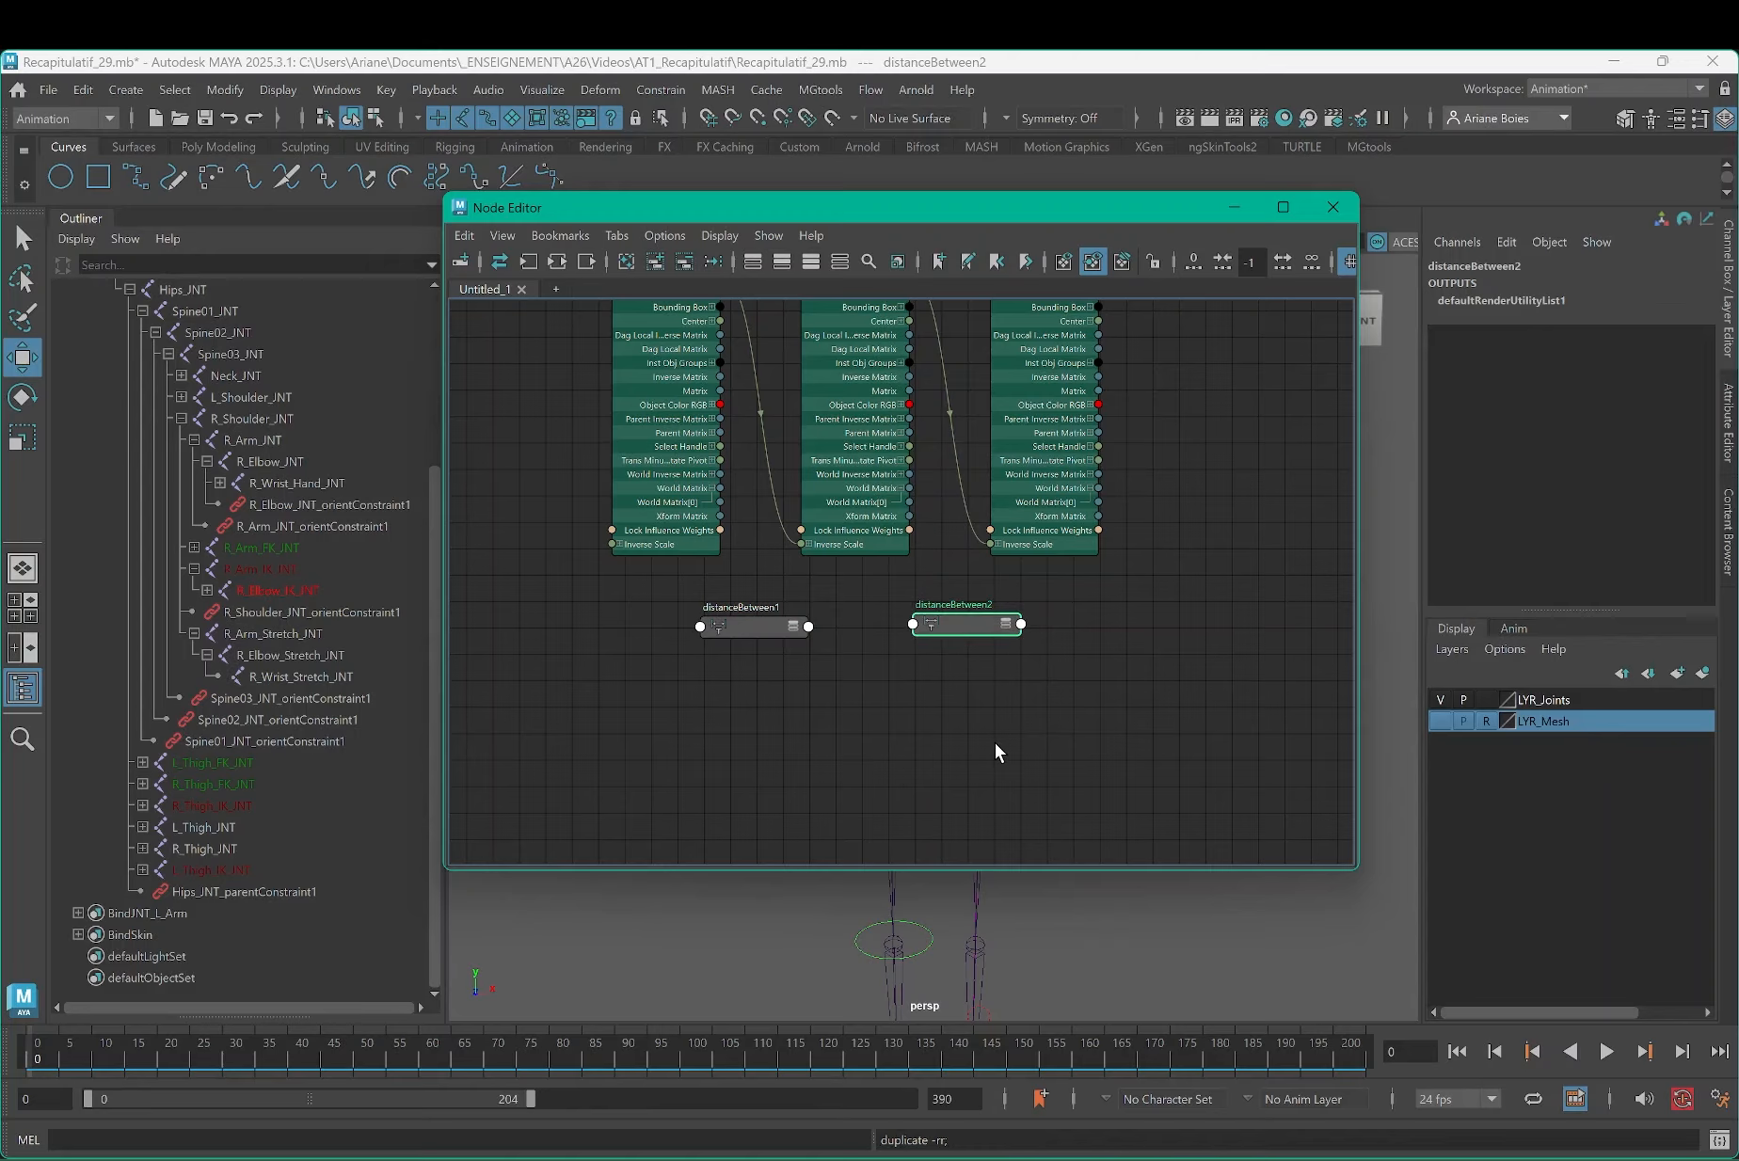
pyautogui.click(761, 626)
pyautogui.press('3')
pyautogui.click(984, 629)
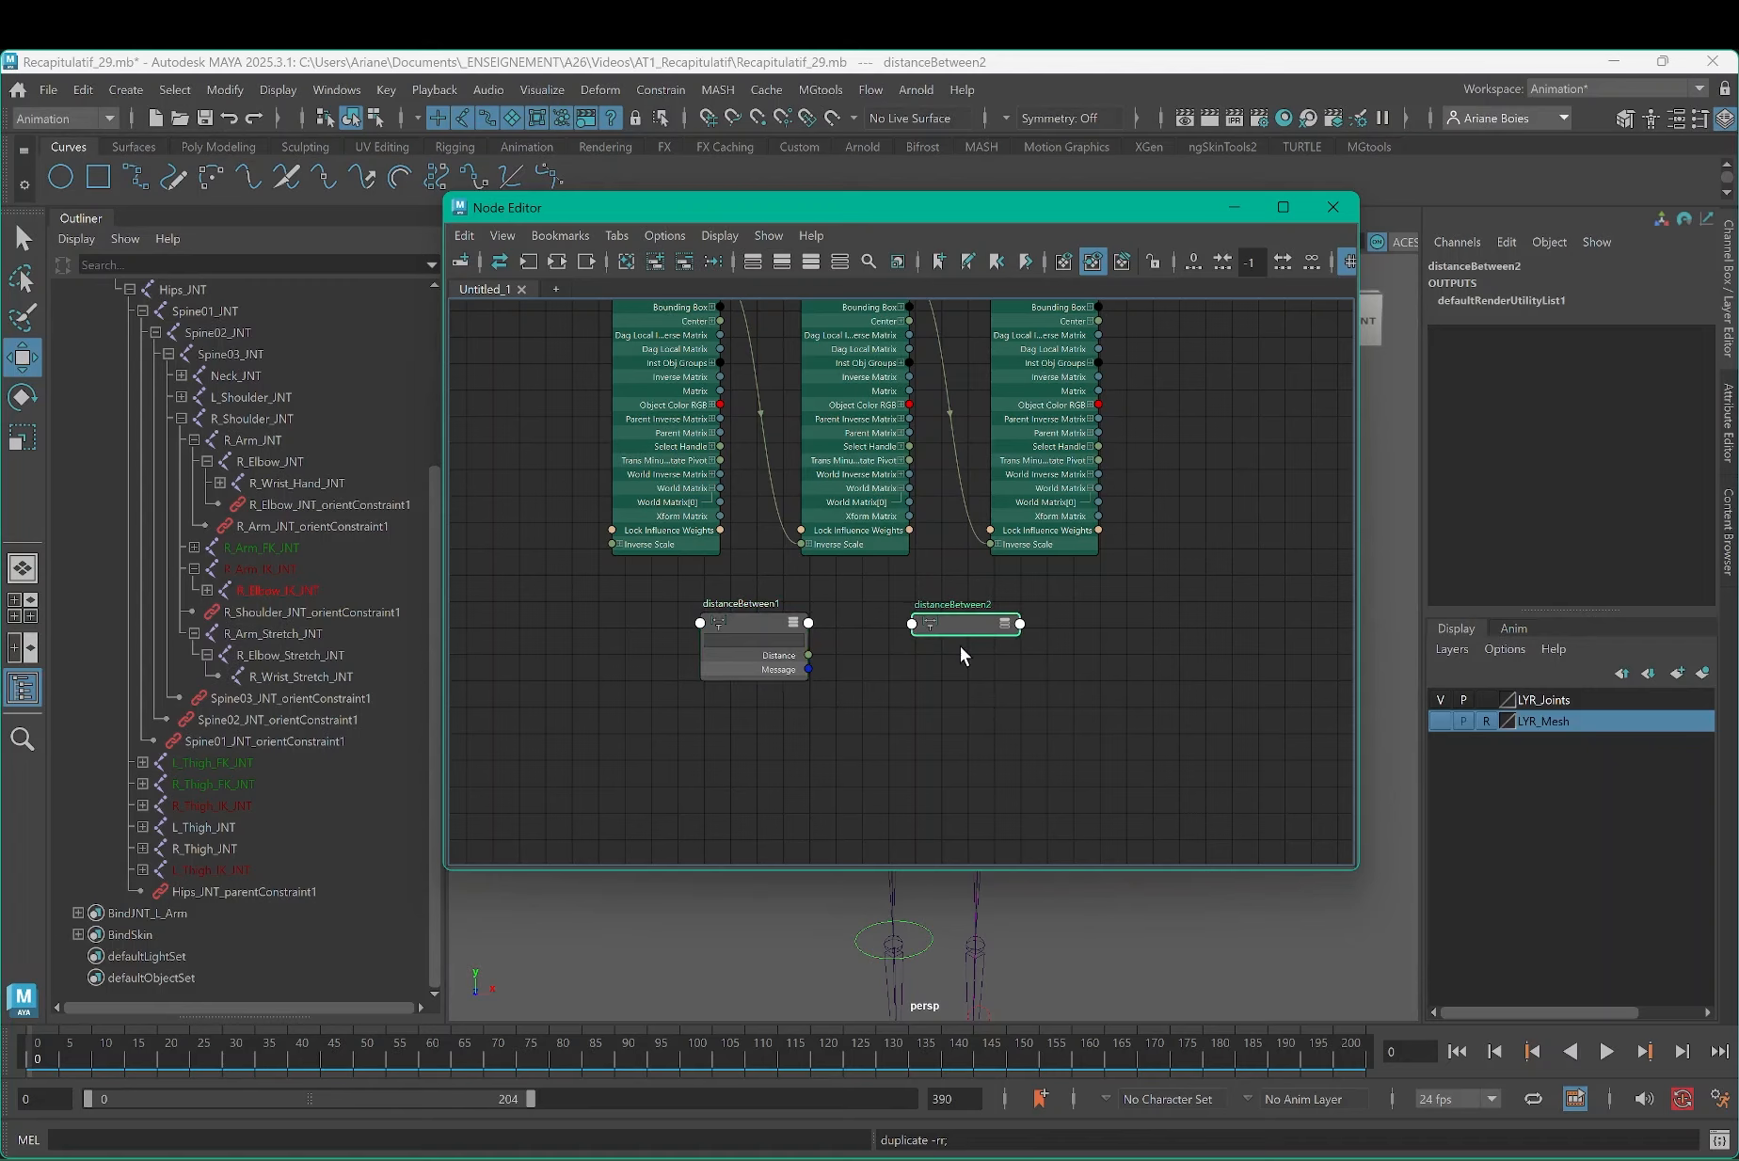
pyautogui.press('3')
# Step: Rename the first distance node as R_Arm_Upper_Dist and the second as R_Arm_Lower_Dist
pyautogui.doubleClick(748, 607)
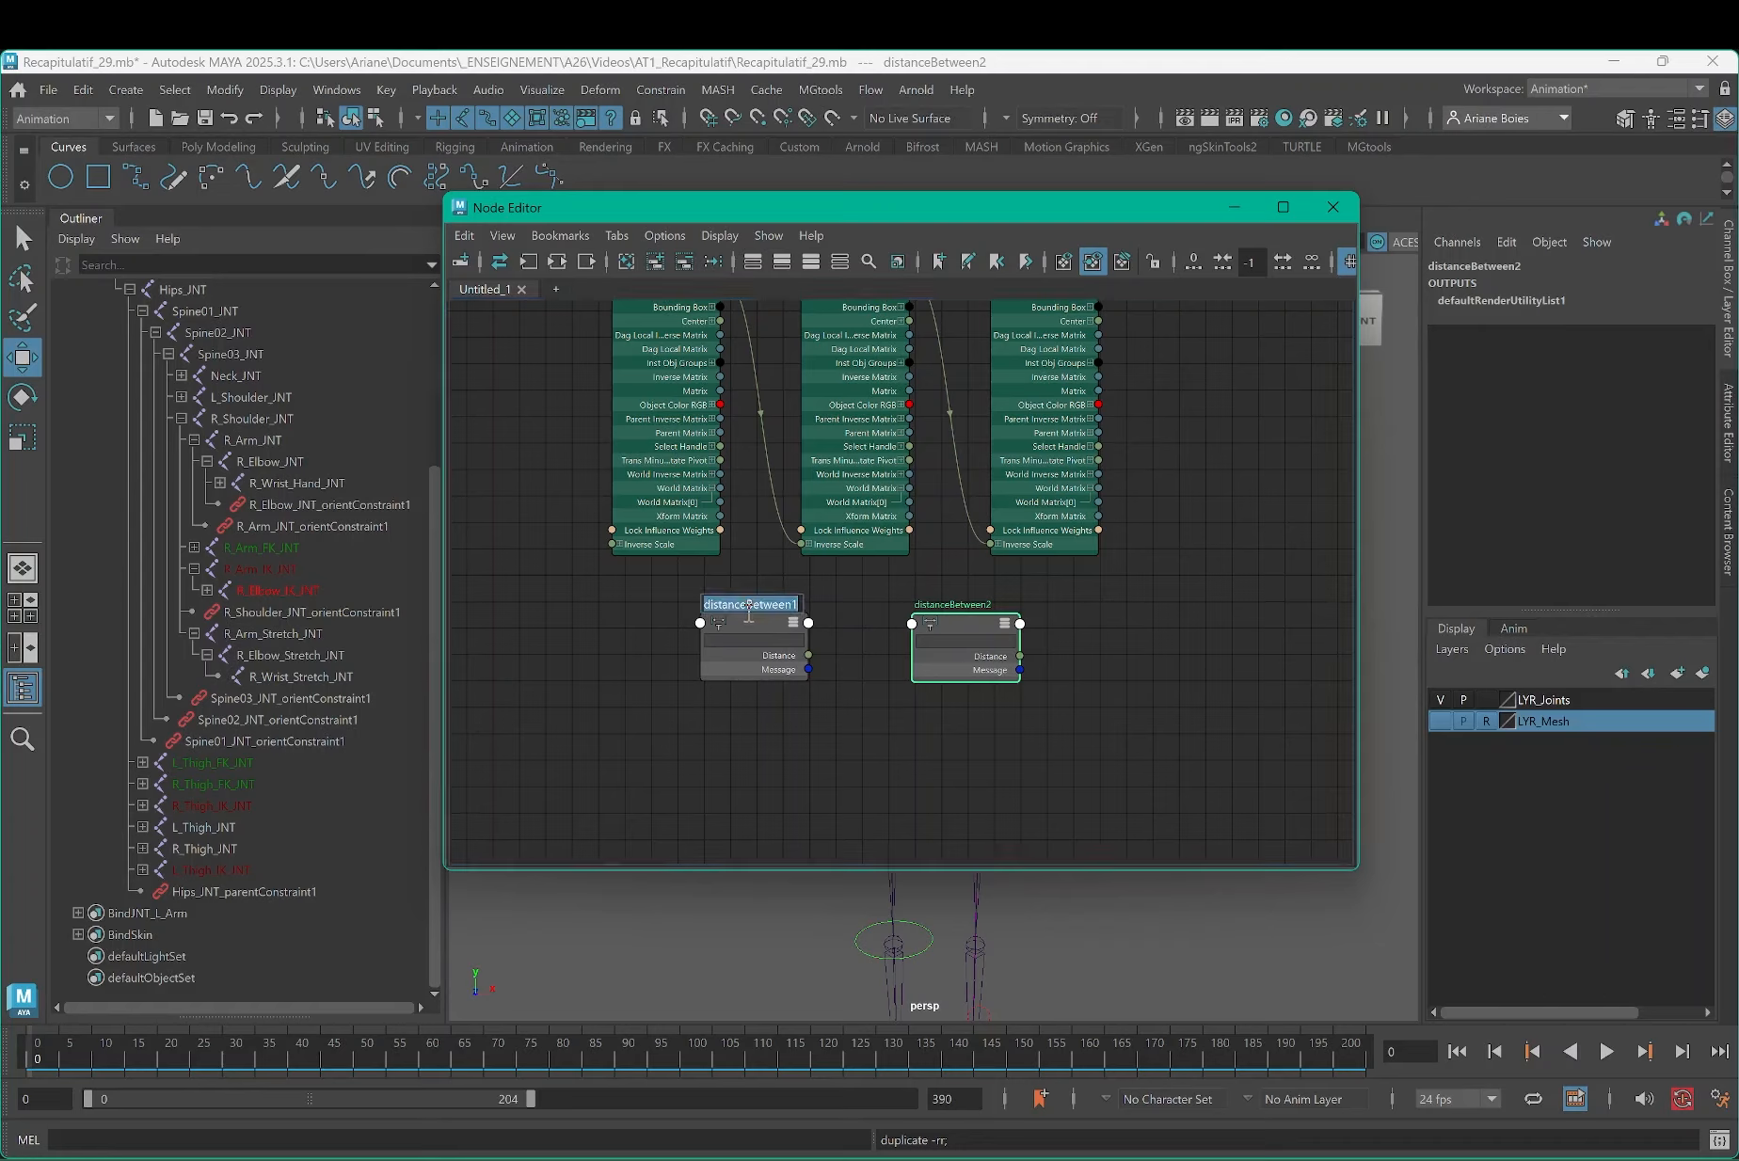
pyautogui.write('R_Arm_Upper_Dist')
pyautogui.doubleClick(743, 601)
pyautogui.hotkey('ctrl', 'c')
pyautogui.click(964, 598)
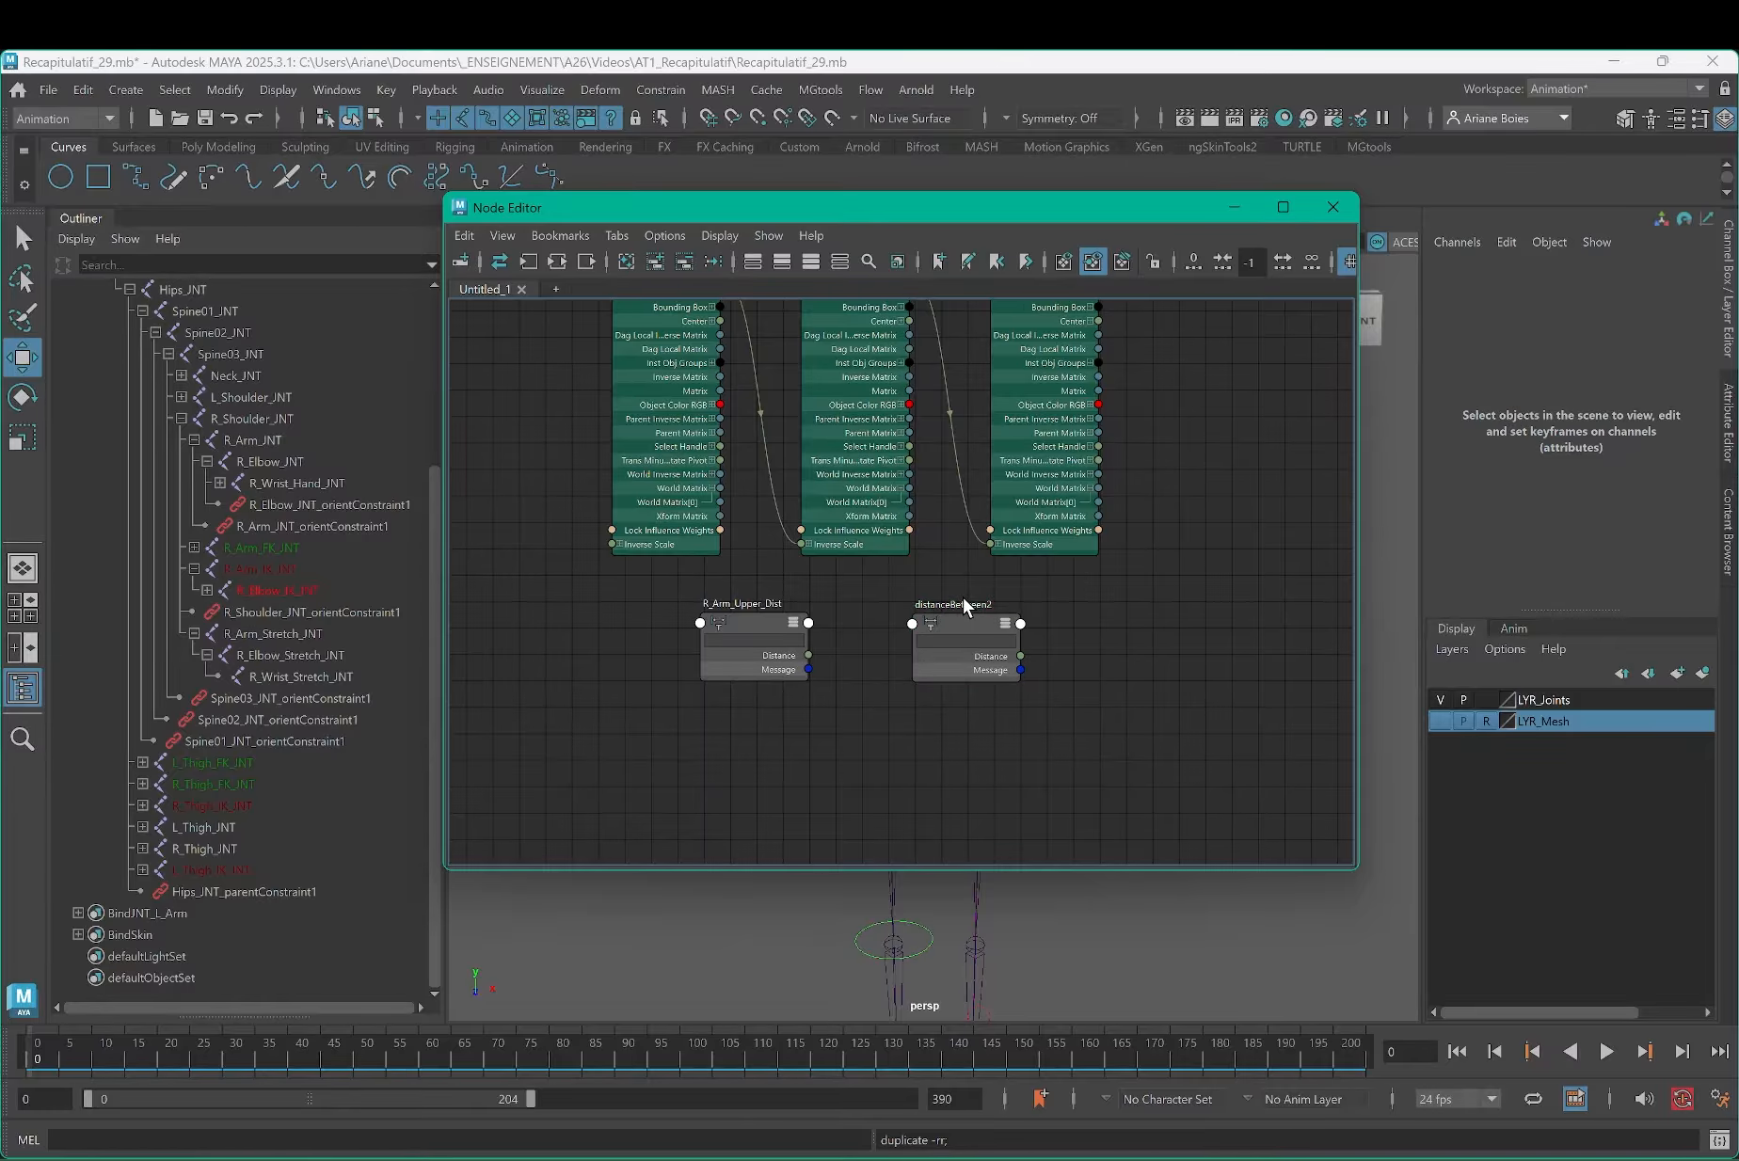
pyautogui.doubleClick(966, 603)
pyautogui.hotkey('ctrl', 'v')
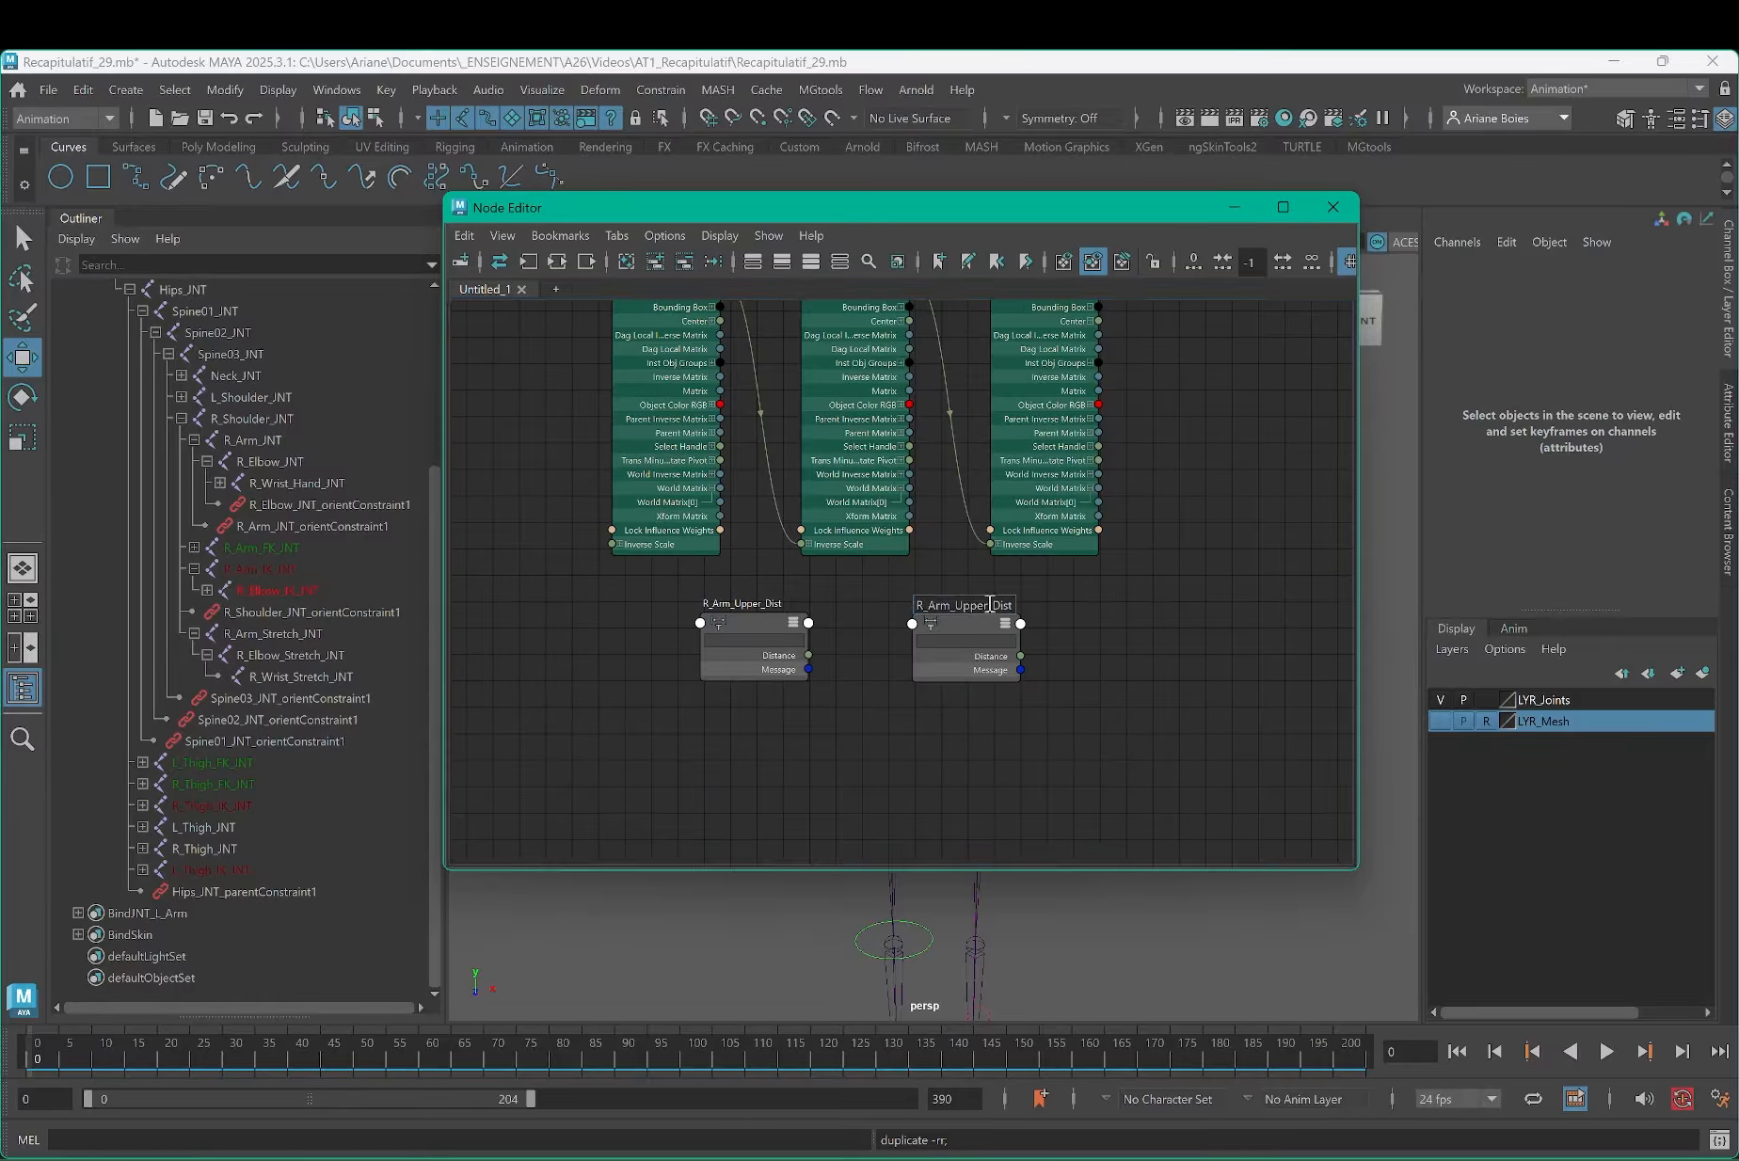
pyautogui.moveTo(989, 604); pyautogui.dragTo(960, 610)
pyautogui.write('Lower')
pyautogui.click(1059, 613)
pyautogui.scroll(3, 799, 600)
pyautogui.scroll(-1, 792, 601)
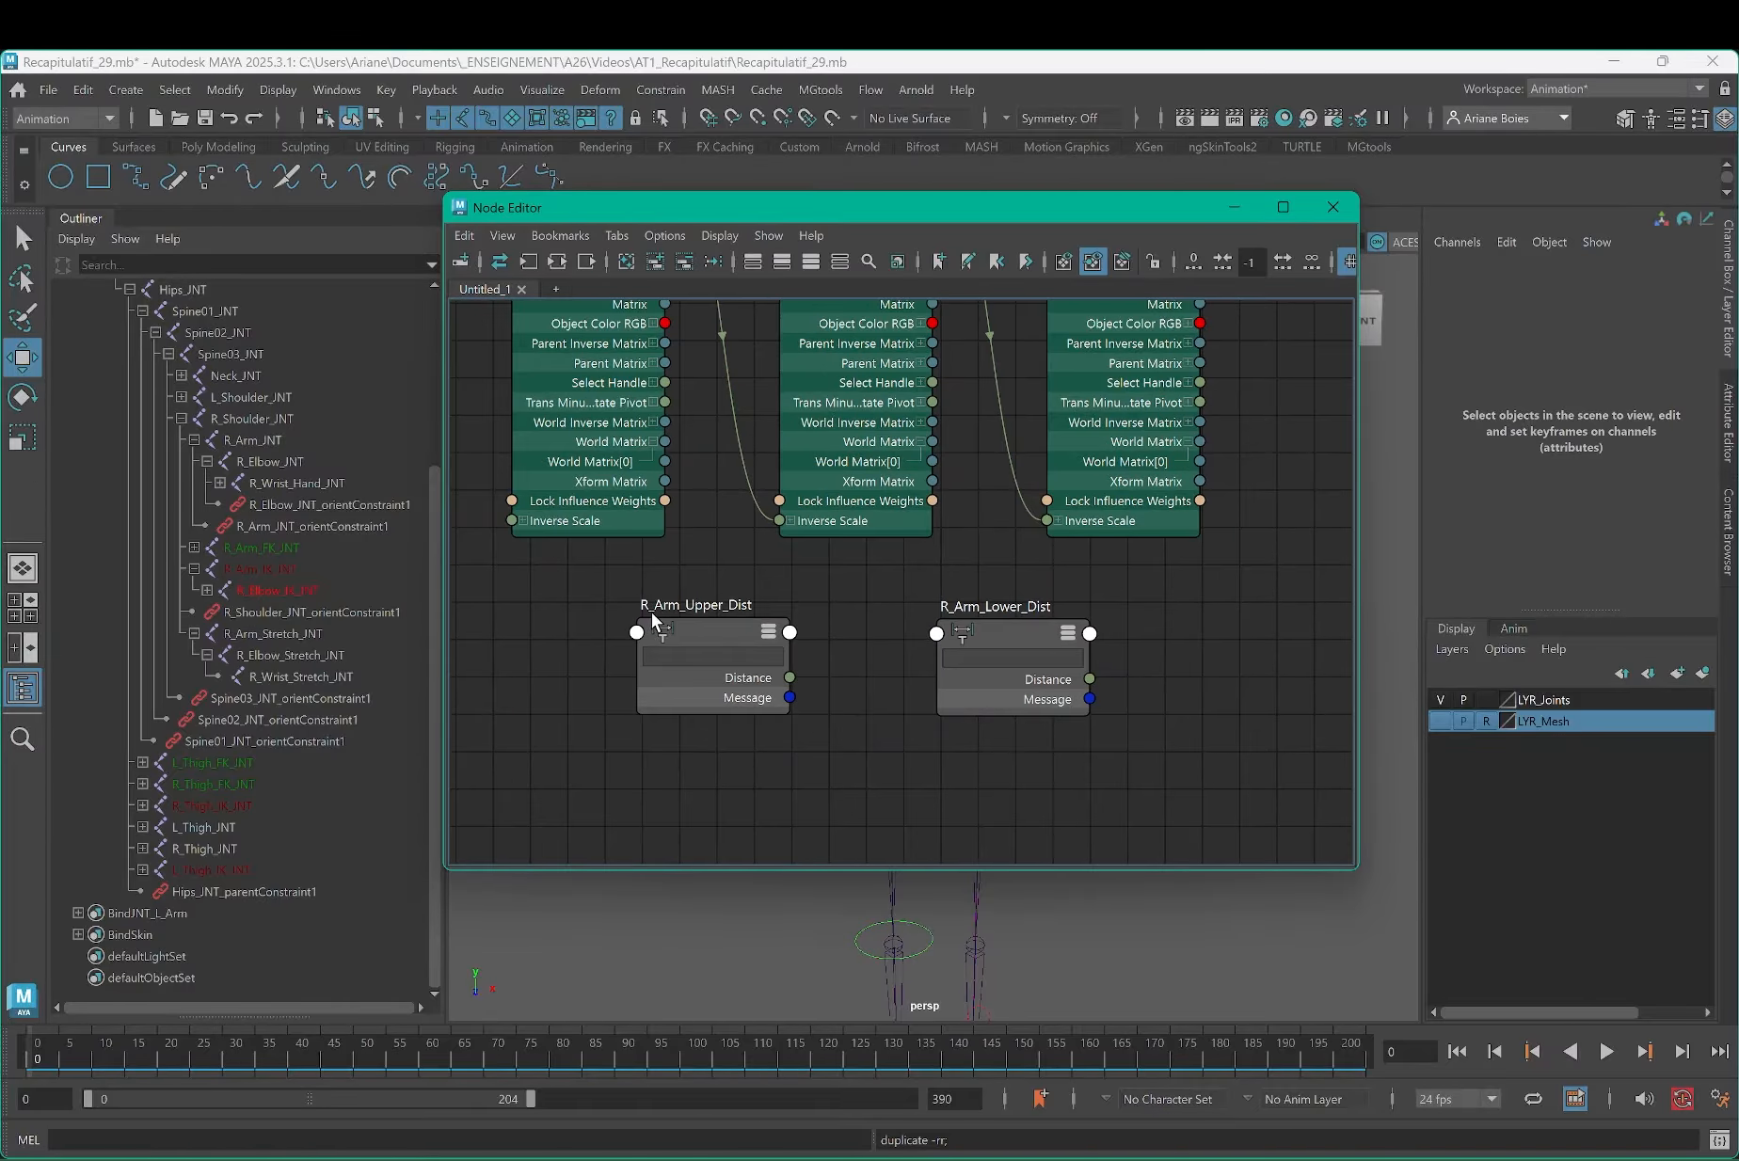
# Step: Connect World Matrix[0] of R_Arm_Stretch_JNT to inMatrix1 and of R_Elbow_Stretch_JNT to inMatrix2 on R_Arm_Upper_Dist
pyautogui.moveTo(709, 622); pyautogui.dragTo(728, 625)
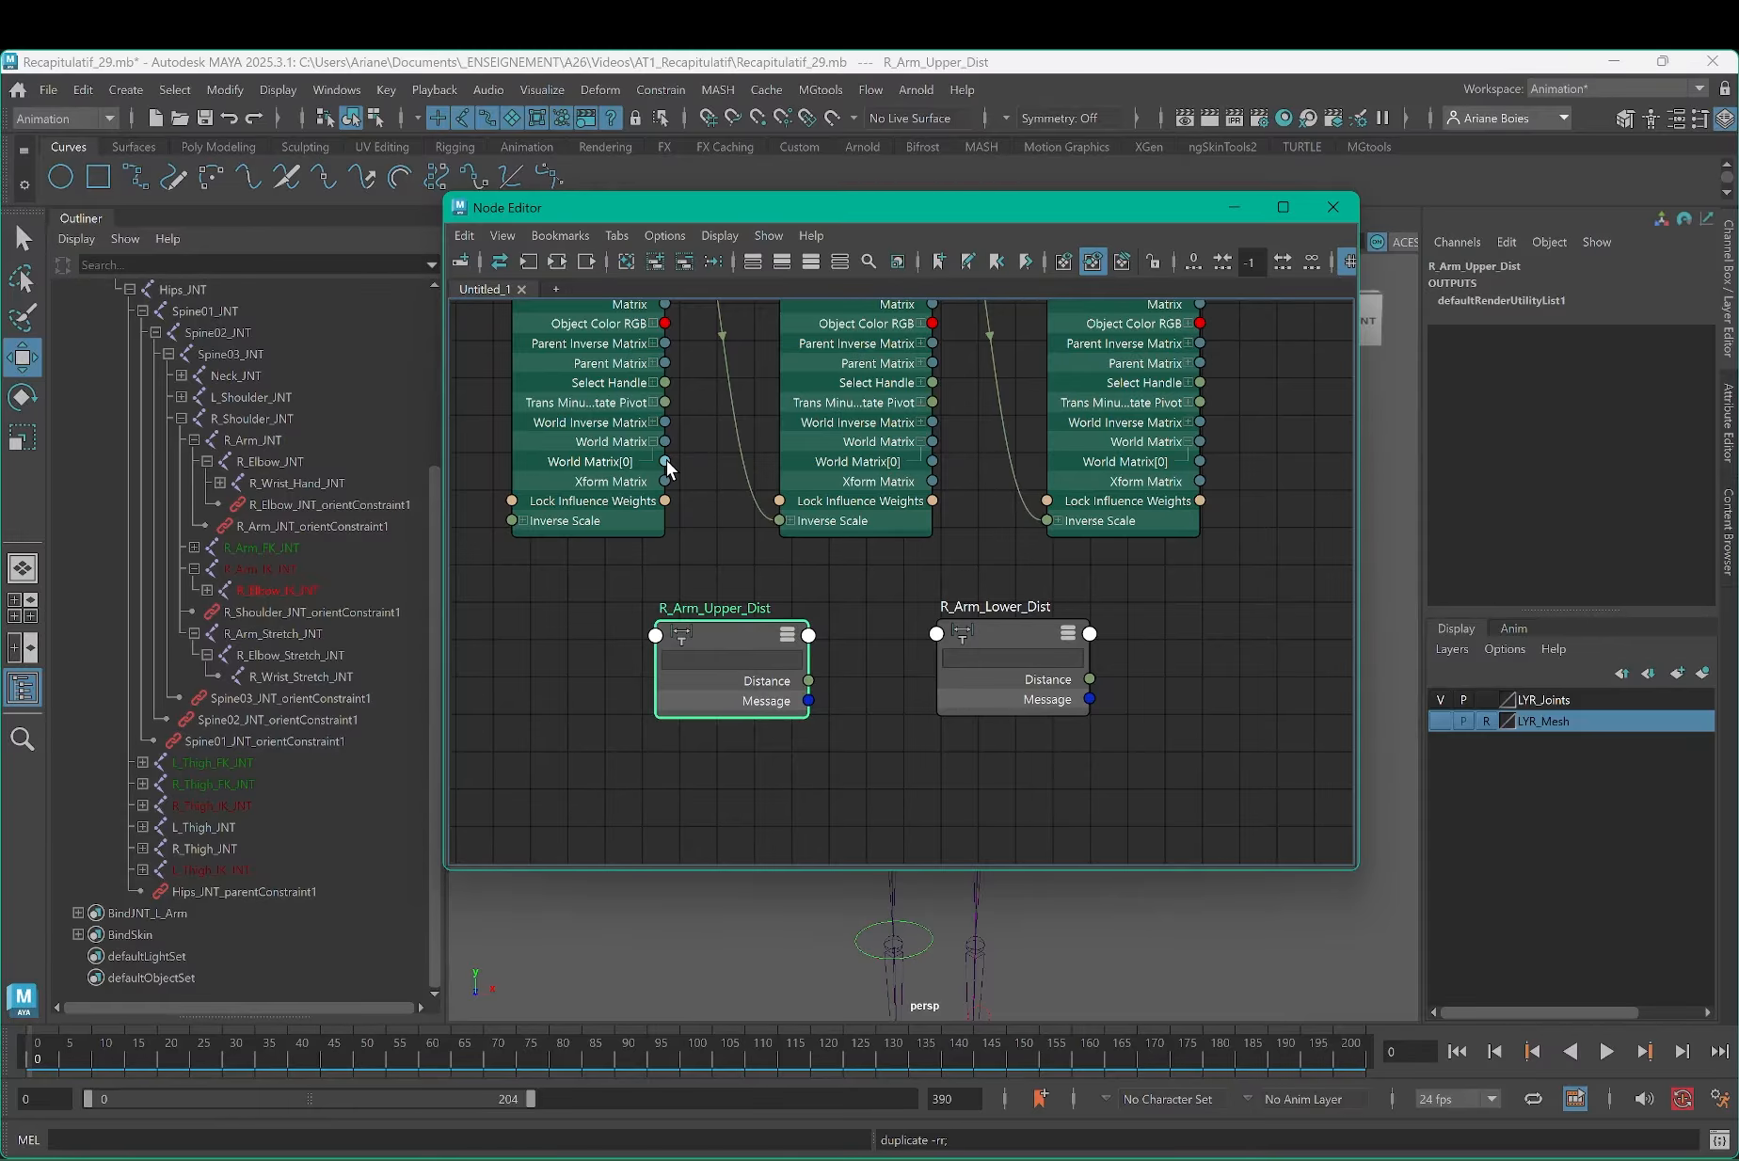
pyautogui.moveTo(666, 463); pyautogui.dragTo(694, 646)
pyautogui.click(696, 644)
pyautogui.moveTo(747, 442); pyautogui.dragTo(898, 316)
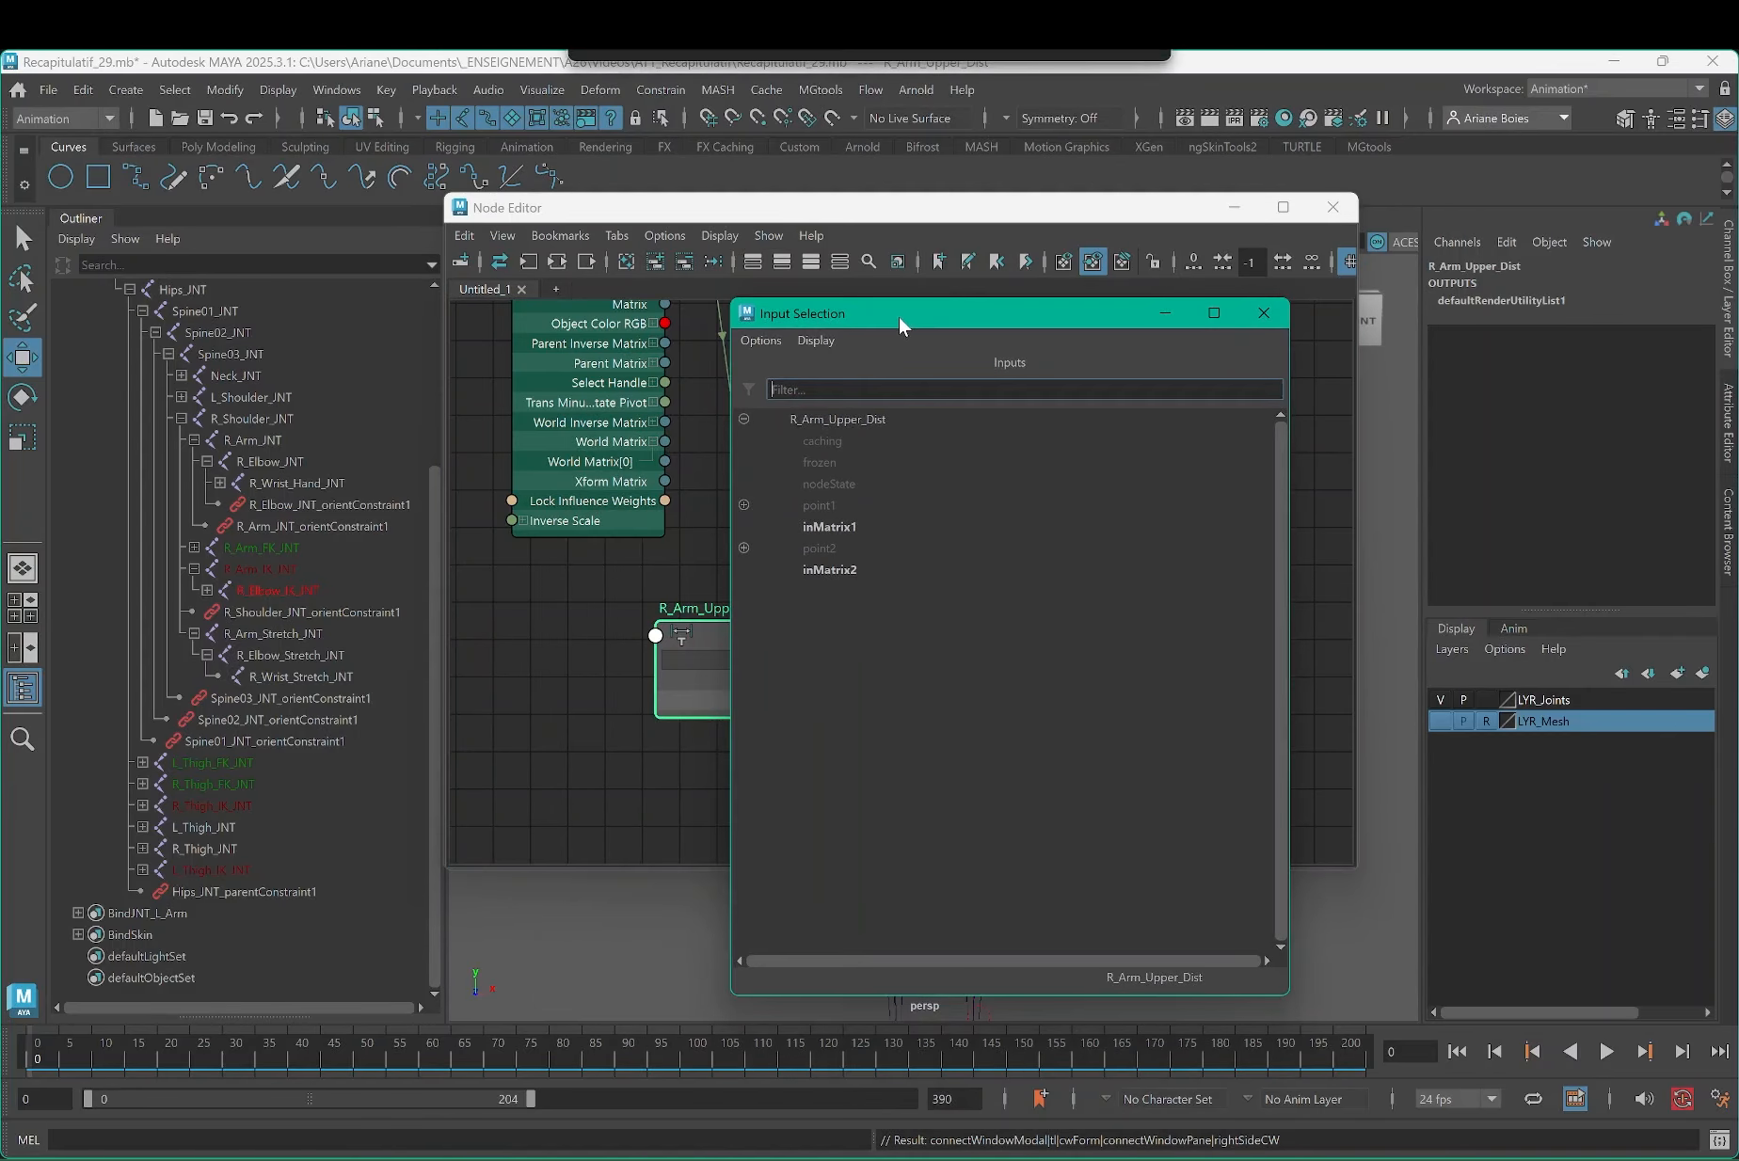
pyautogui.click(839, 529)
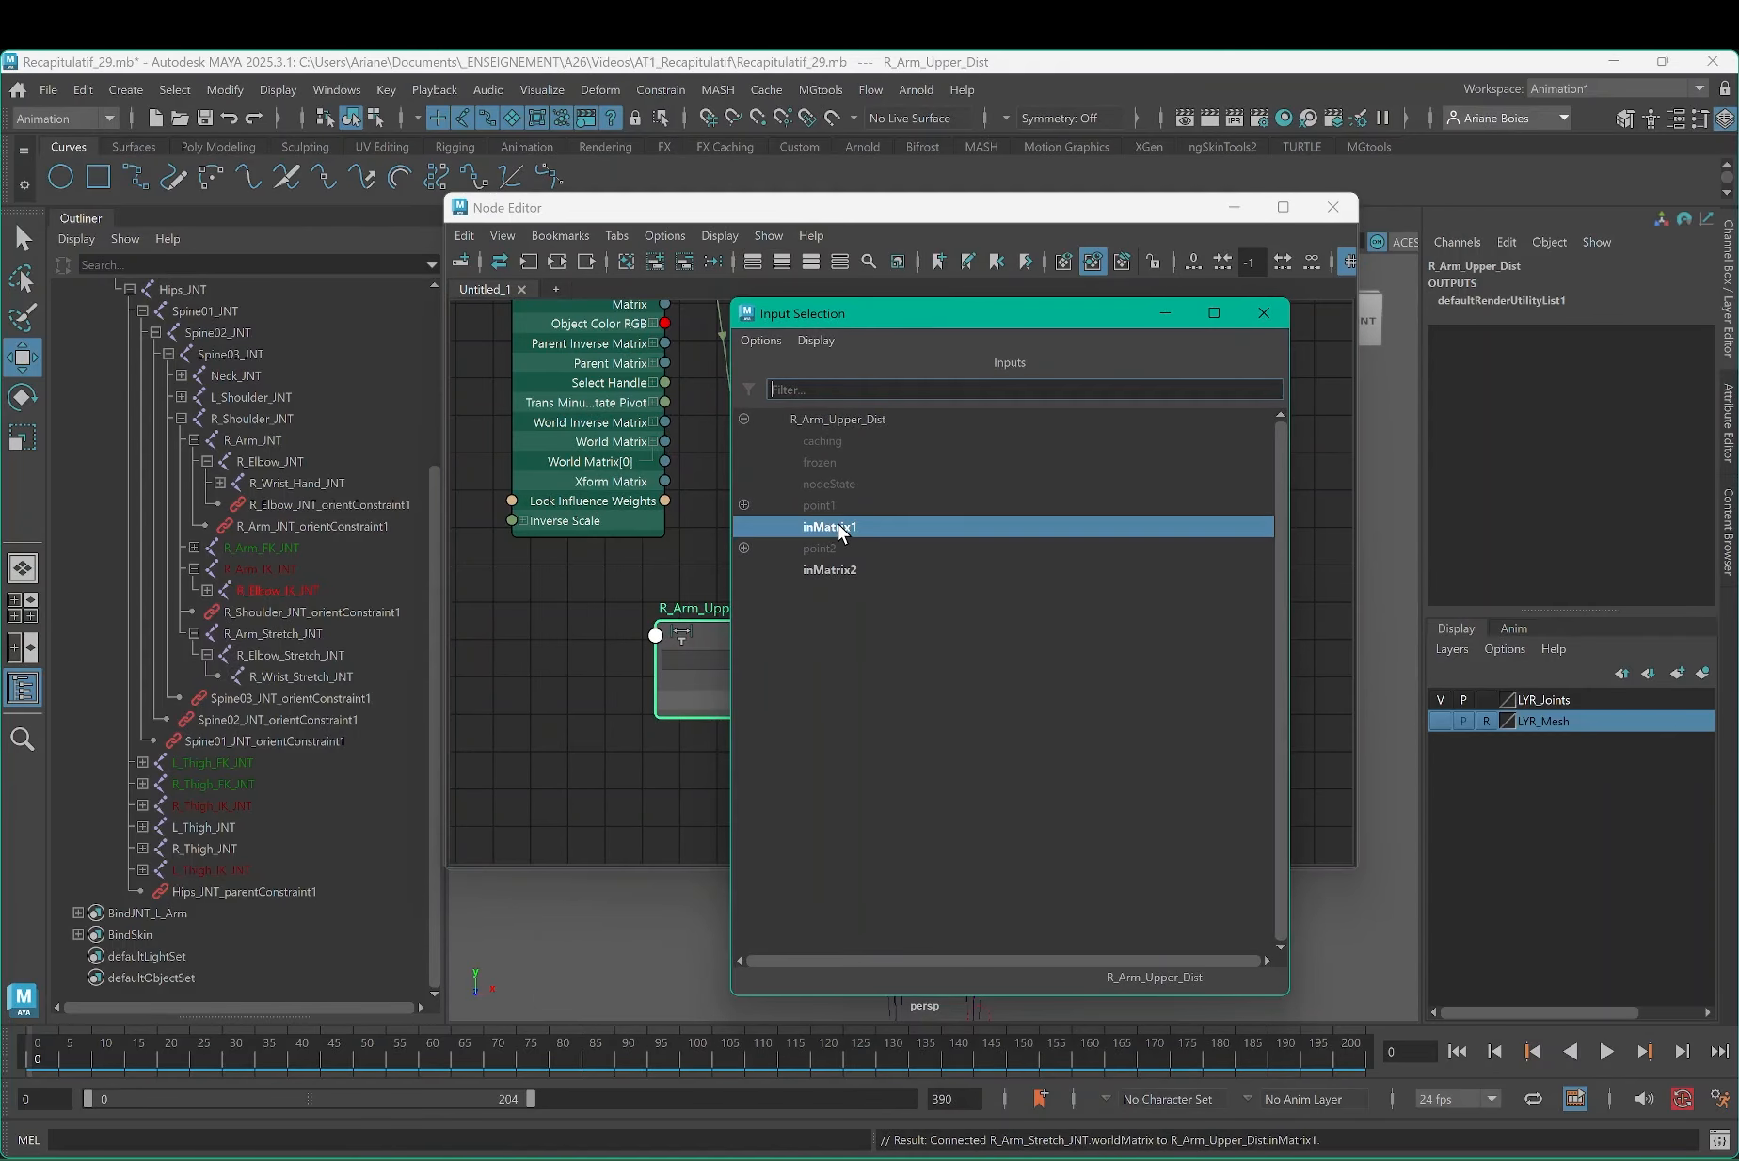
pyautogui.moveTo(769, 601); pyautogui.dragTo(777, 581)
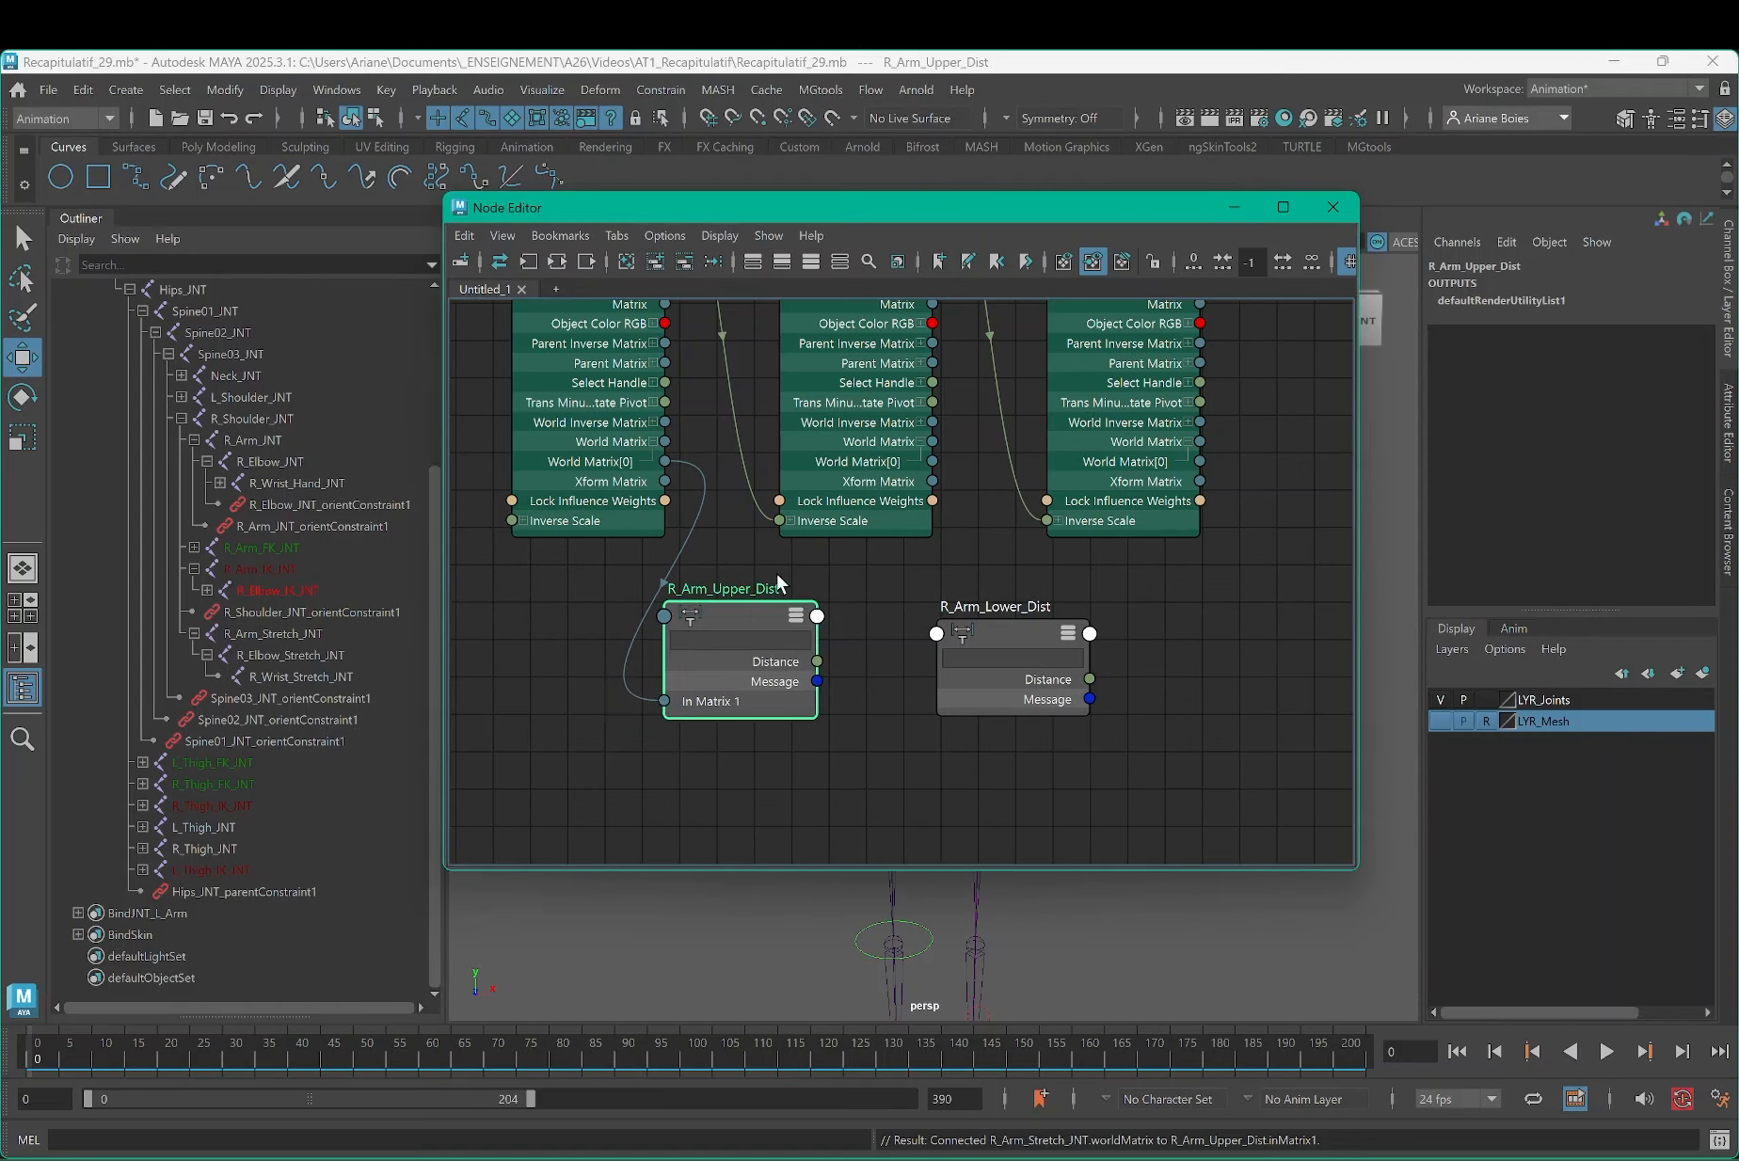
pyautogui.moveTo(932, 462); pyautogui.dragTo(675, 635)
pyautogui.click(829, 570)
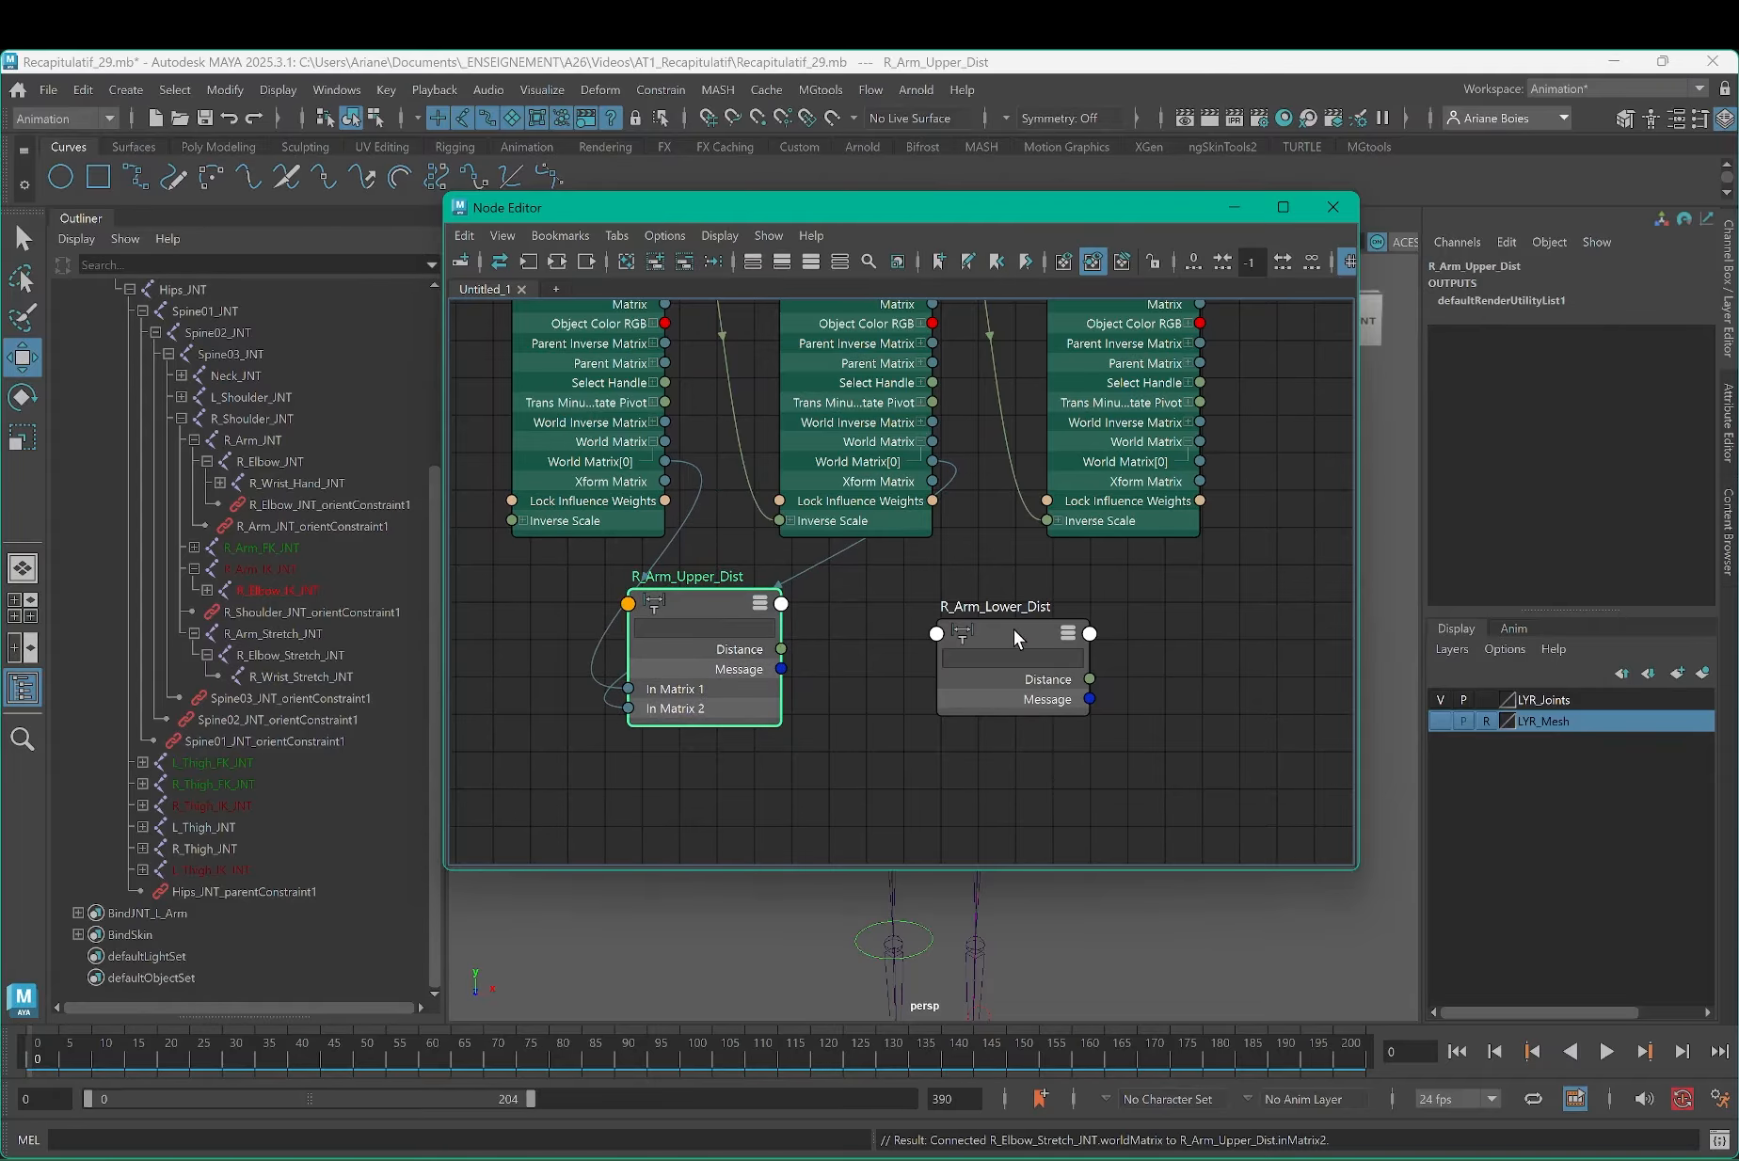
# Step: Connect World Matrix[0] of R_Elbow_Stretch_JNT to inMatrix1 and of R_Wrist_Stretch_JNT to inMatrix2 on R_Arm_Lower_Dist
pyautogui.moveTo(933, 461); pyautogui.dragTo(937, 635)
pyautogui.moveTo(1200, 461); pyautogui.dragTo(936, 635)
pyautogui.keyDown('alt'); pyautogui.moveTo(1018, 684); pyautogui.dragTo(819, 667, button='middle'); pyautogui.keyUp('alt')
pyautogui.moveTo(816, 624)
pyautogui.mouseDown()
pyautogui.moveTo(837, 583)
pyautogui.moveTo(830, 600)
pyautogui.mouseUp()
pyautogui.scroll(-3, 830, 602)
pyautogui.keyDown('alt'); pyautogui.moveTo(884, 643); pyautogui.dragTo(897, 568, button='middle'); pyautogui.keyUp('alt')
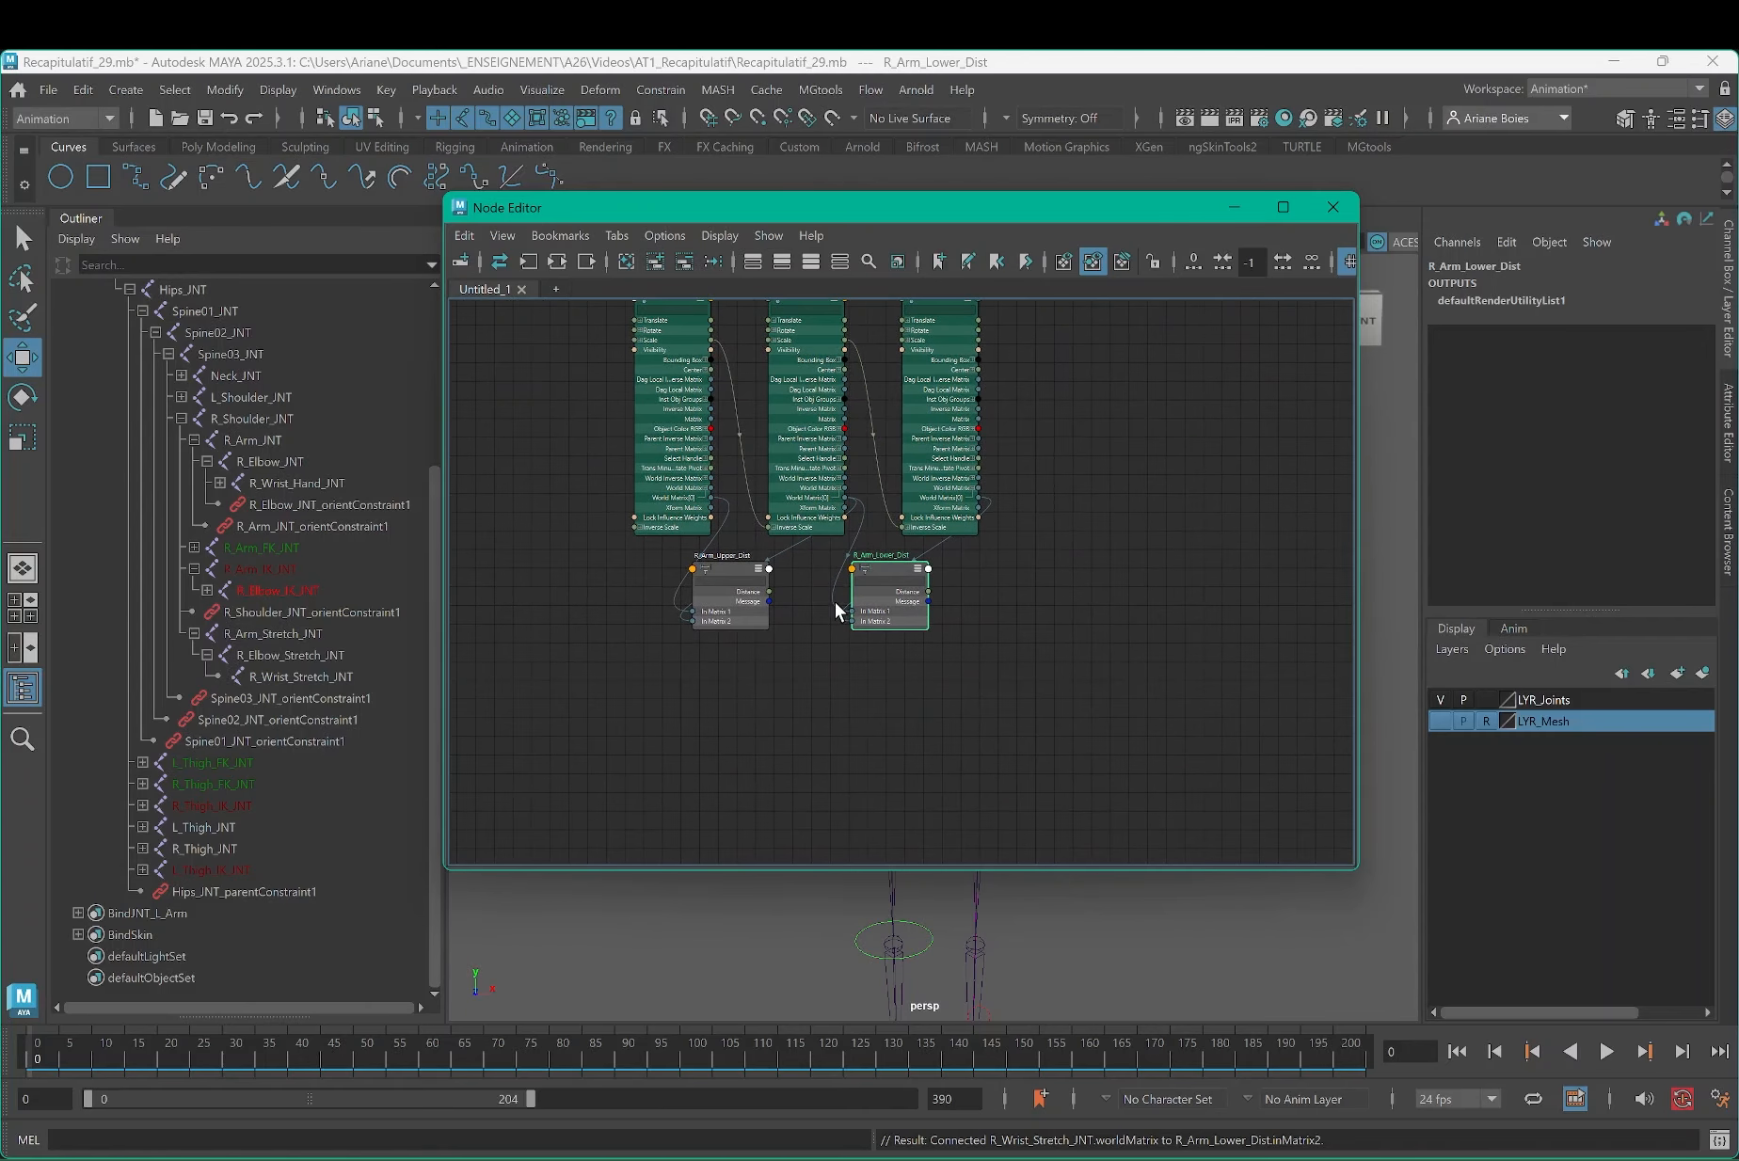
# Step: Search the available node types for "add" in the empty graph area below the two distance nodes
pyautogui.scroll(4, 820, 609)
pyautogui.keyDown('alt'); pyautogui.moveTo(773, 698); pyautogui.dragTo(808, 621, button='middle'); pyautogui.keyUp('alt')
pyautogui.keyDown('alt'); pyautogui.moveTo(787, 701); pyautogui.dragTo(808, 636, button='middle'); pyautogui.keyUp('alt')
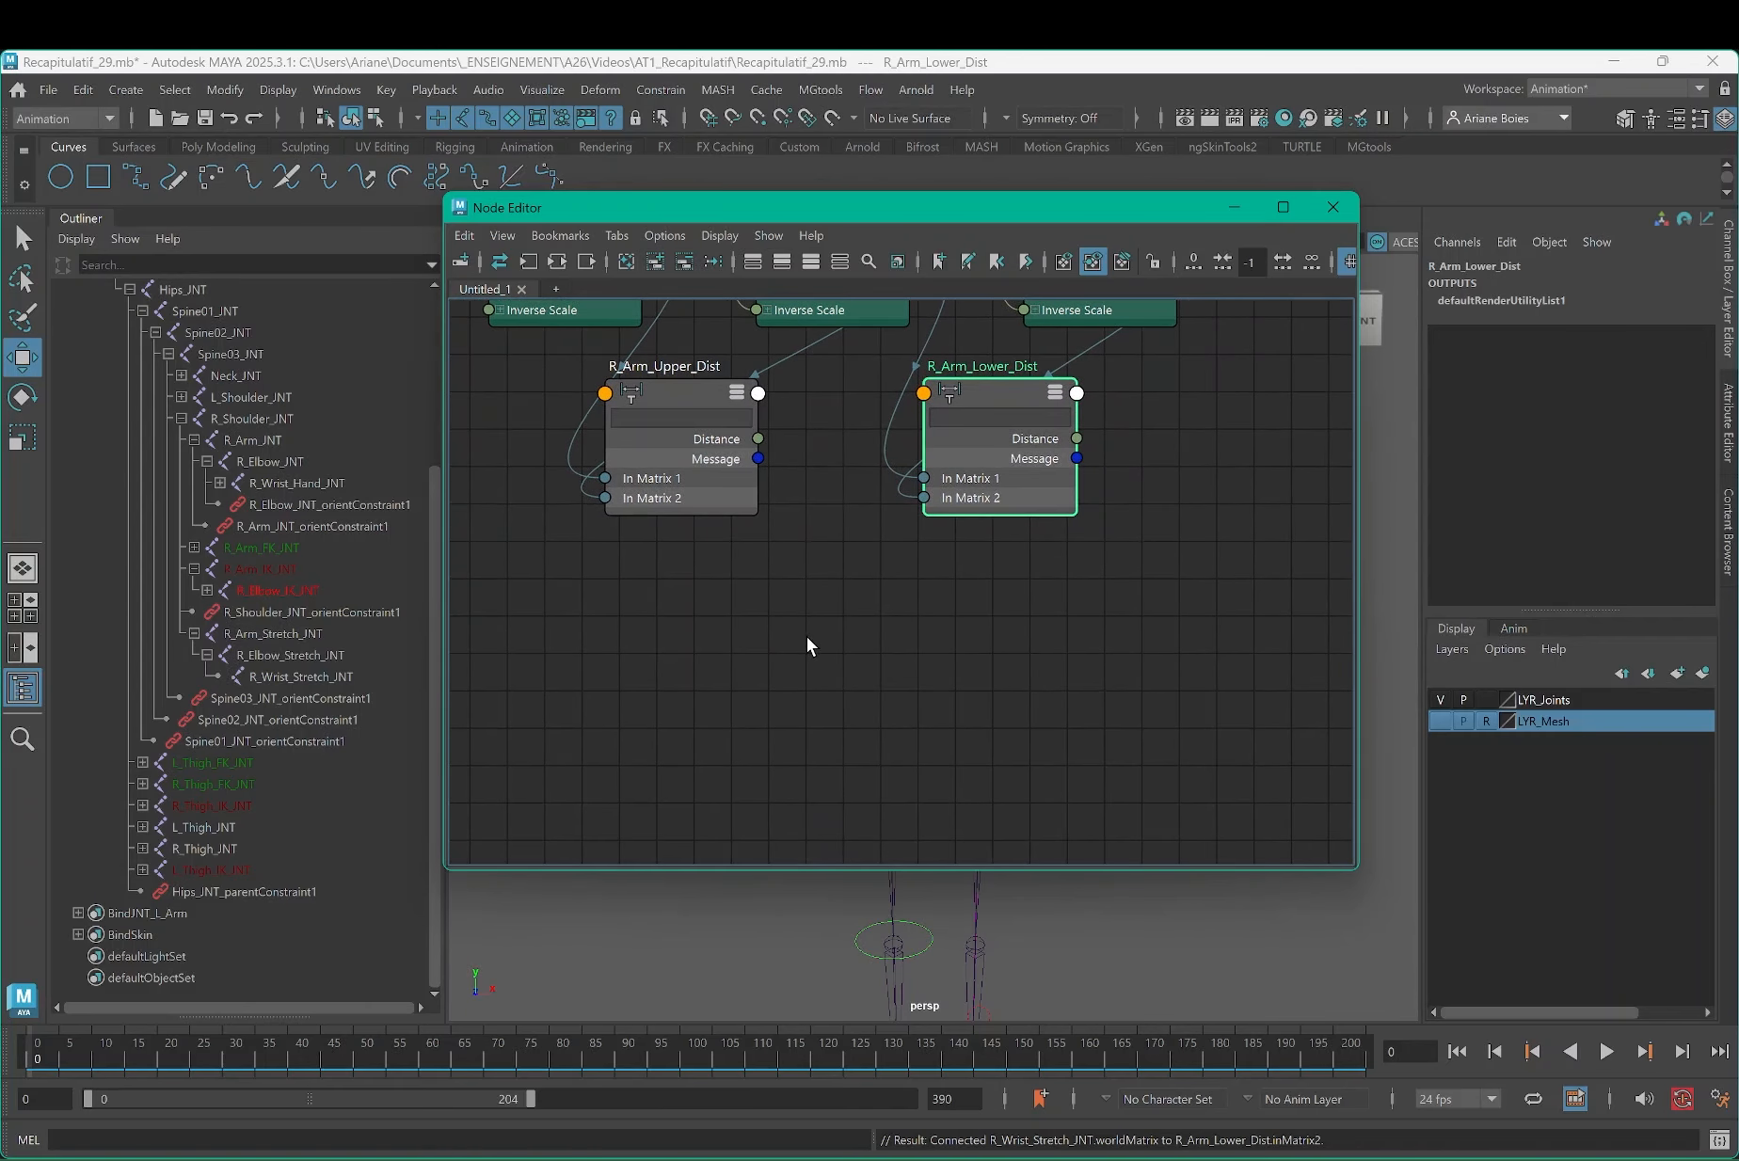
pyautogui.click(822, 623)
pyautogui.press('Tab')
pyautogui.write('add')
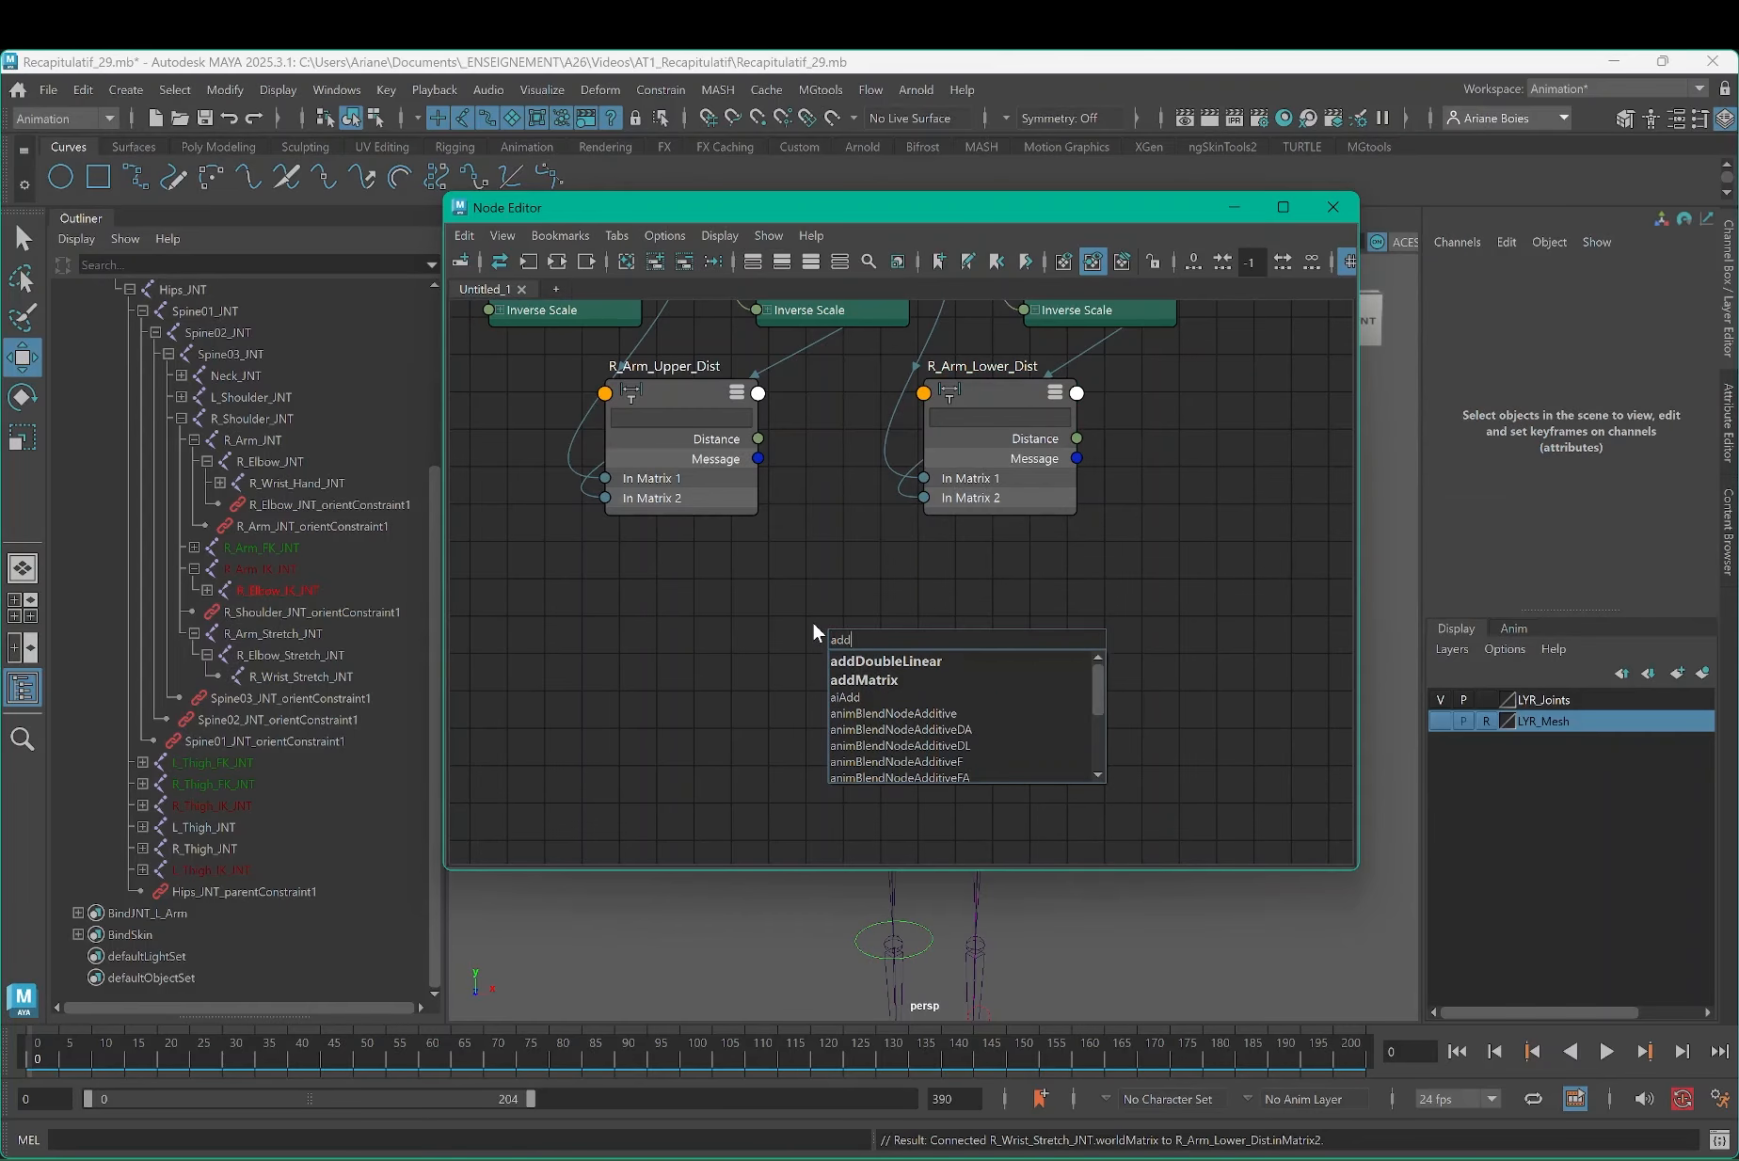
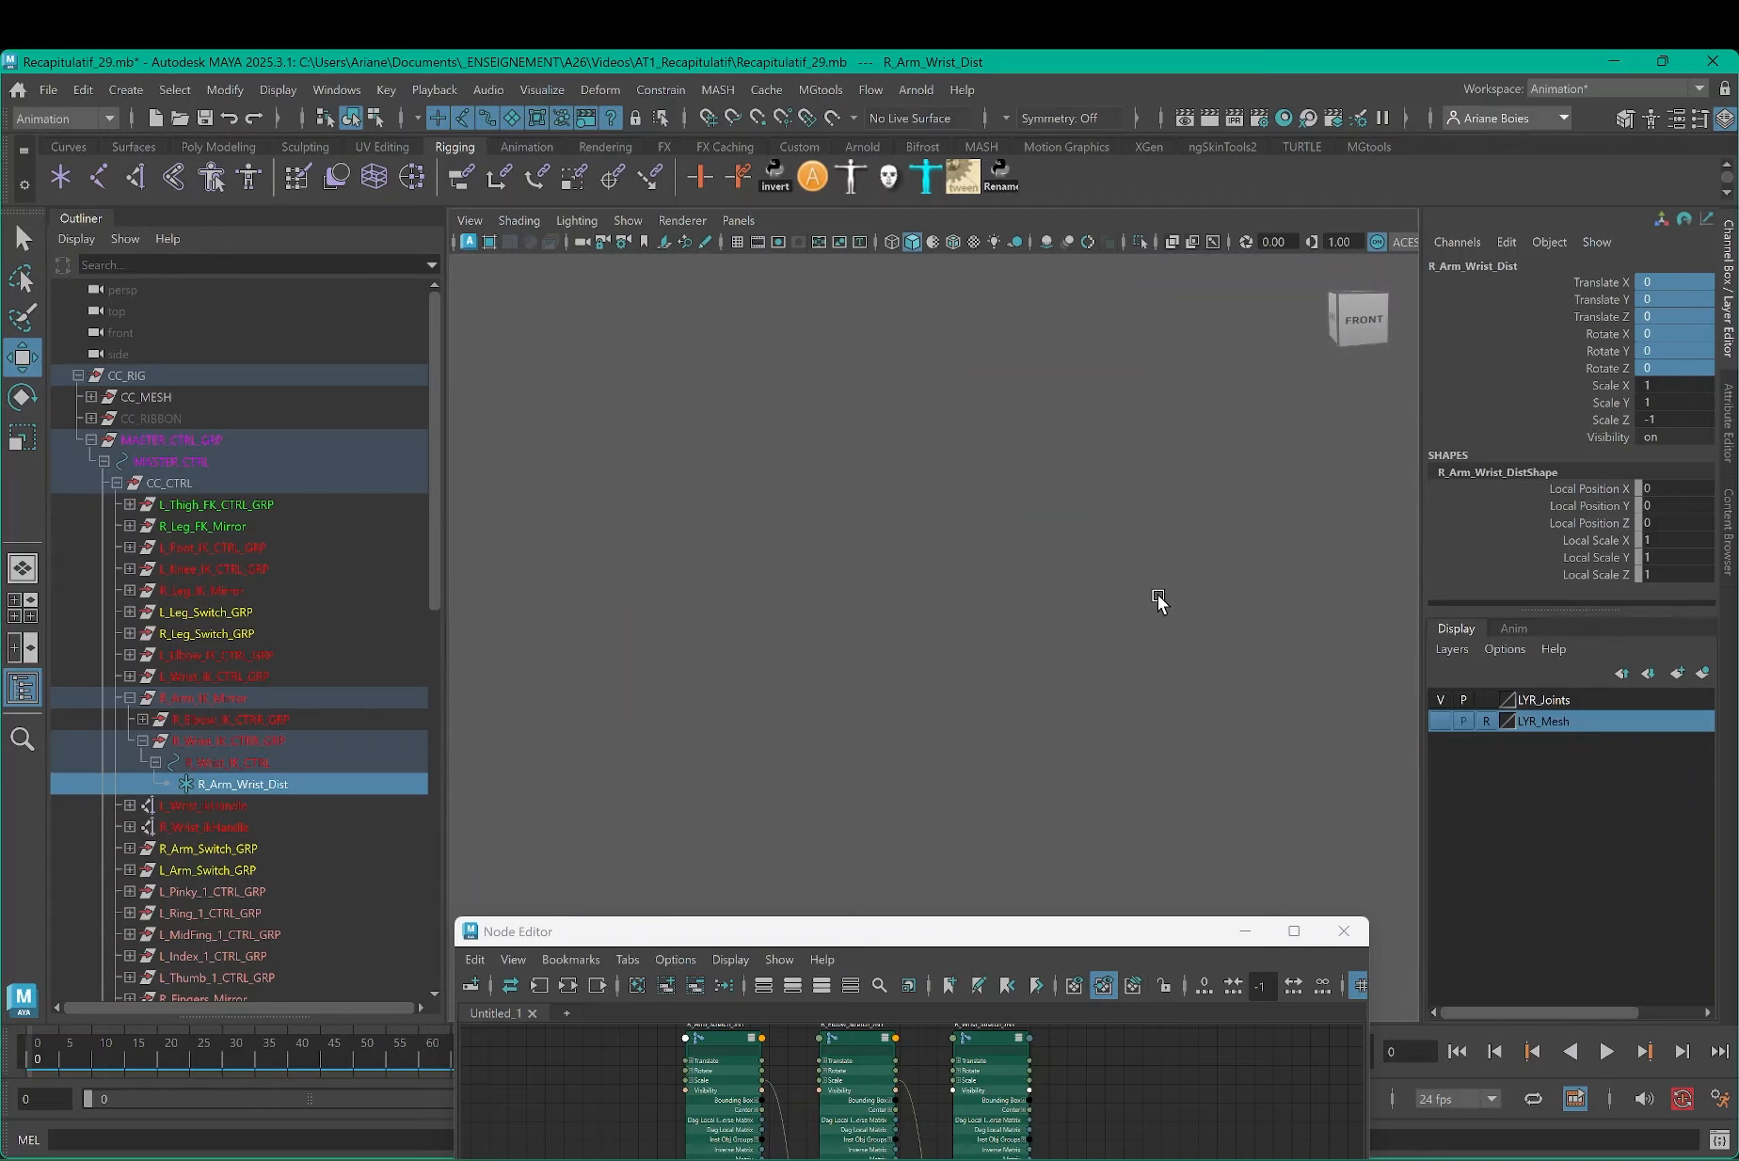
# Step: Try moving R_Wrist_IK_CTRL to test whether the R_Arm_Wrist_Dist locator follows, and undo the move
pyautogui.press('f')
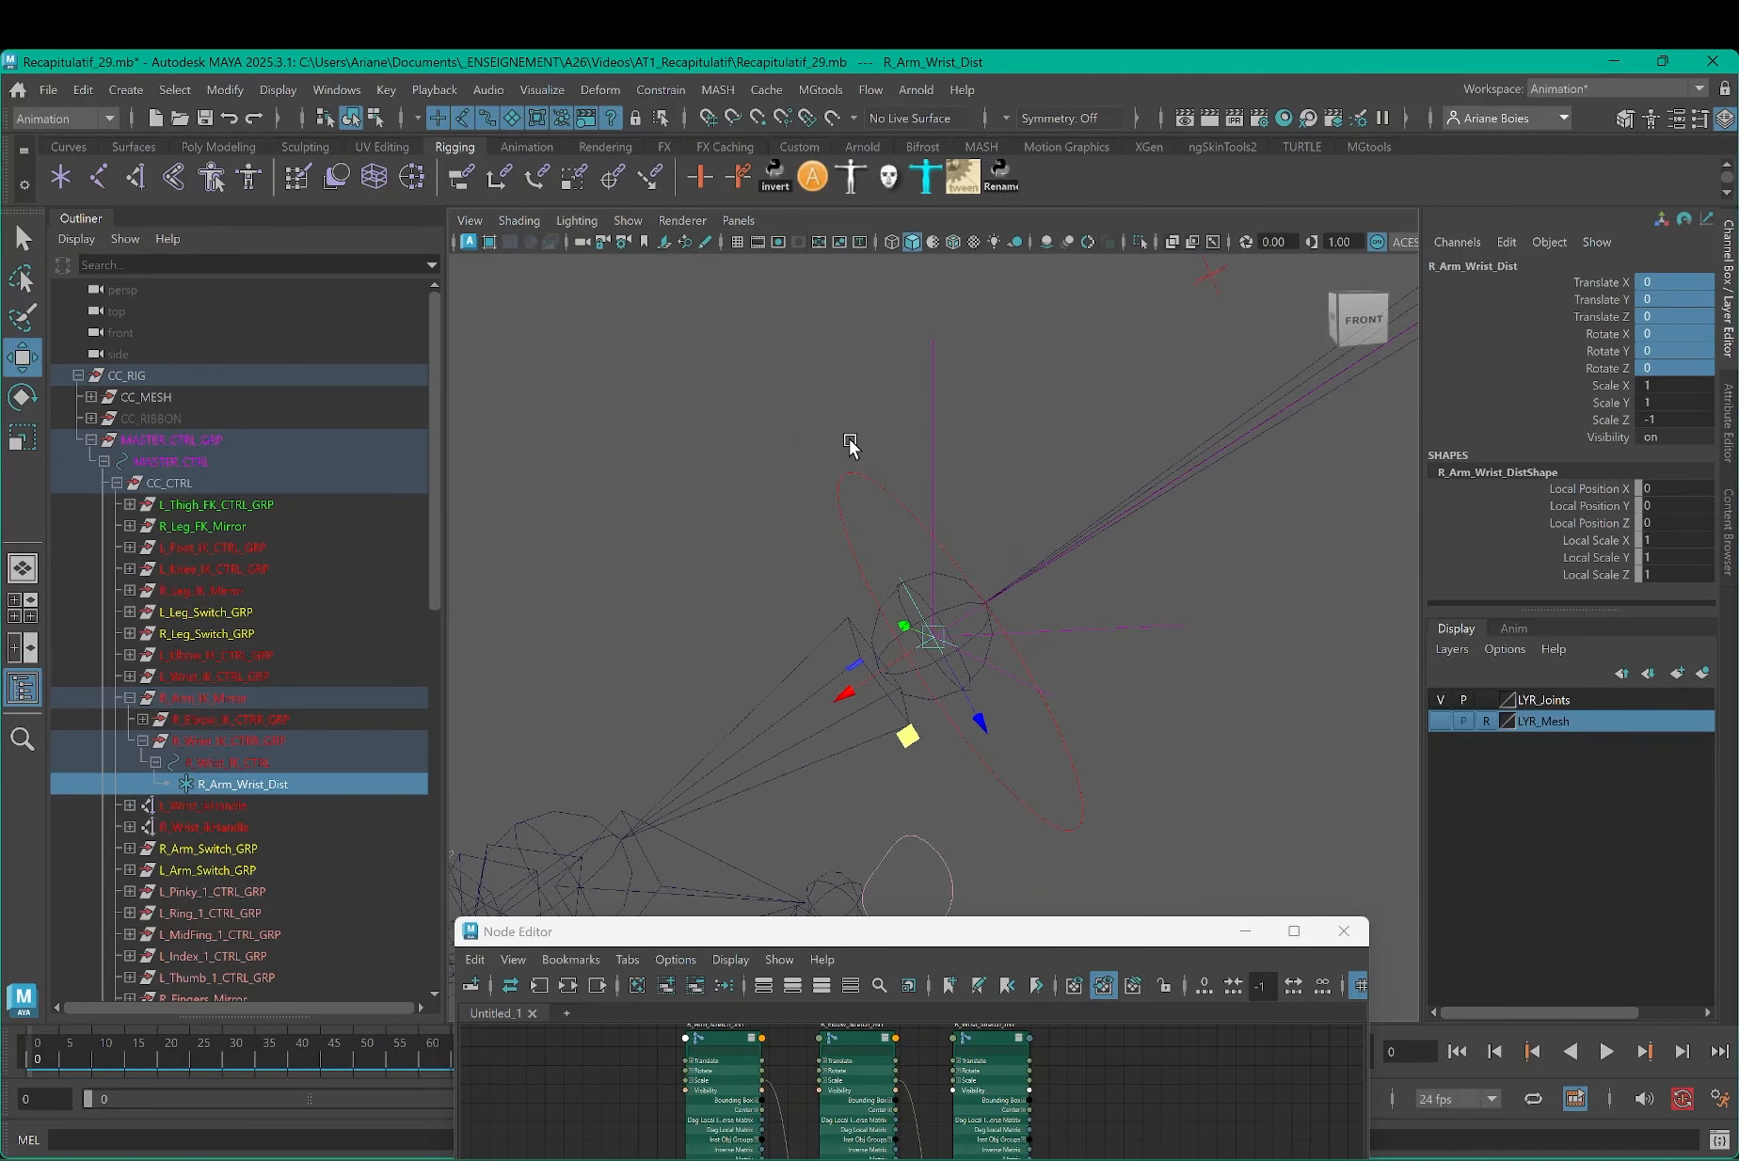
pyautogui.click(985, 607)
pyautogui.moveTo(908, 744); pyautogui.dragTo(939, 548)
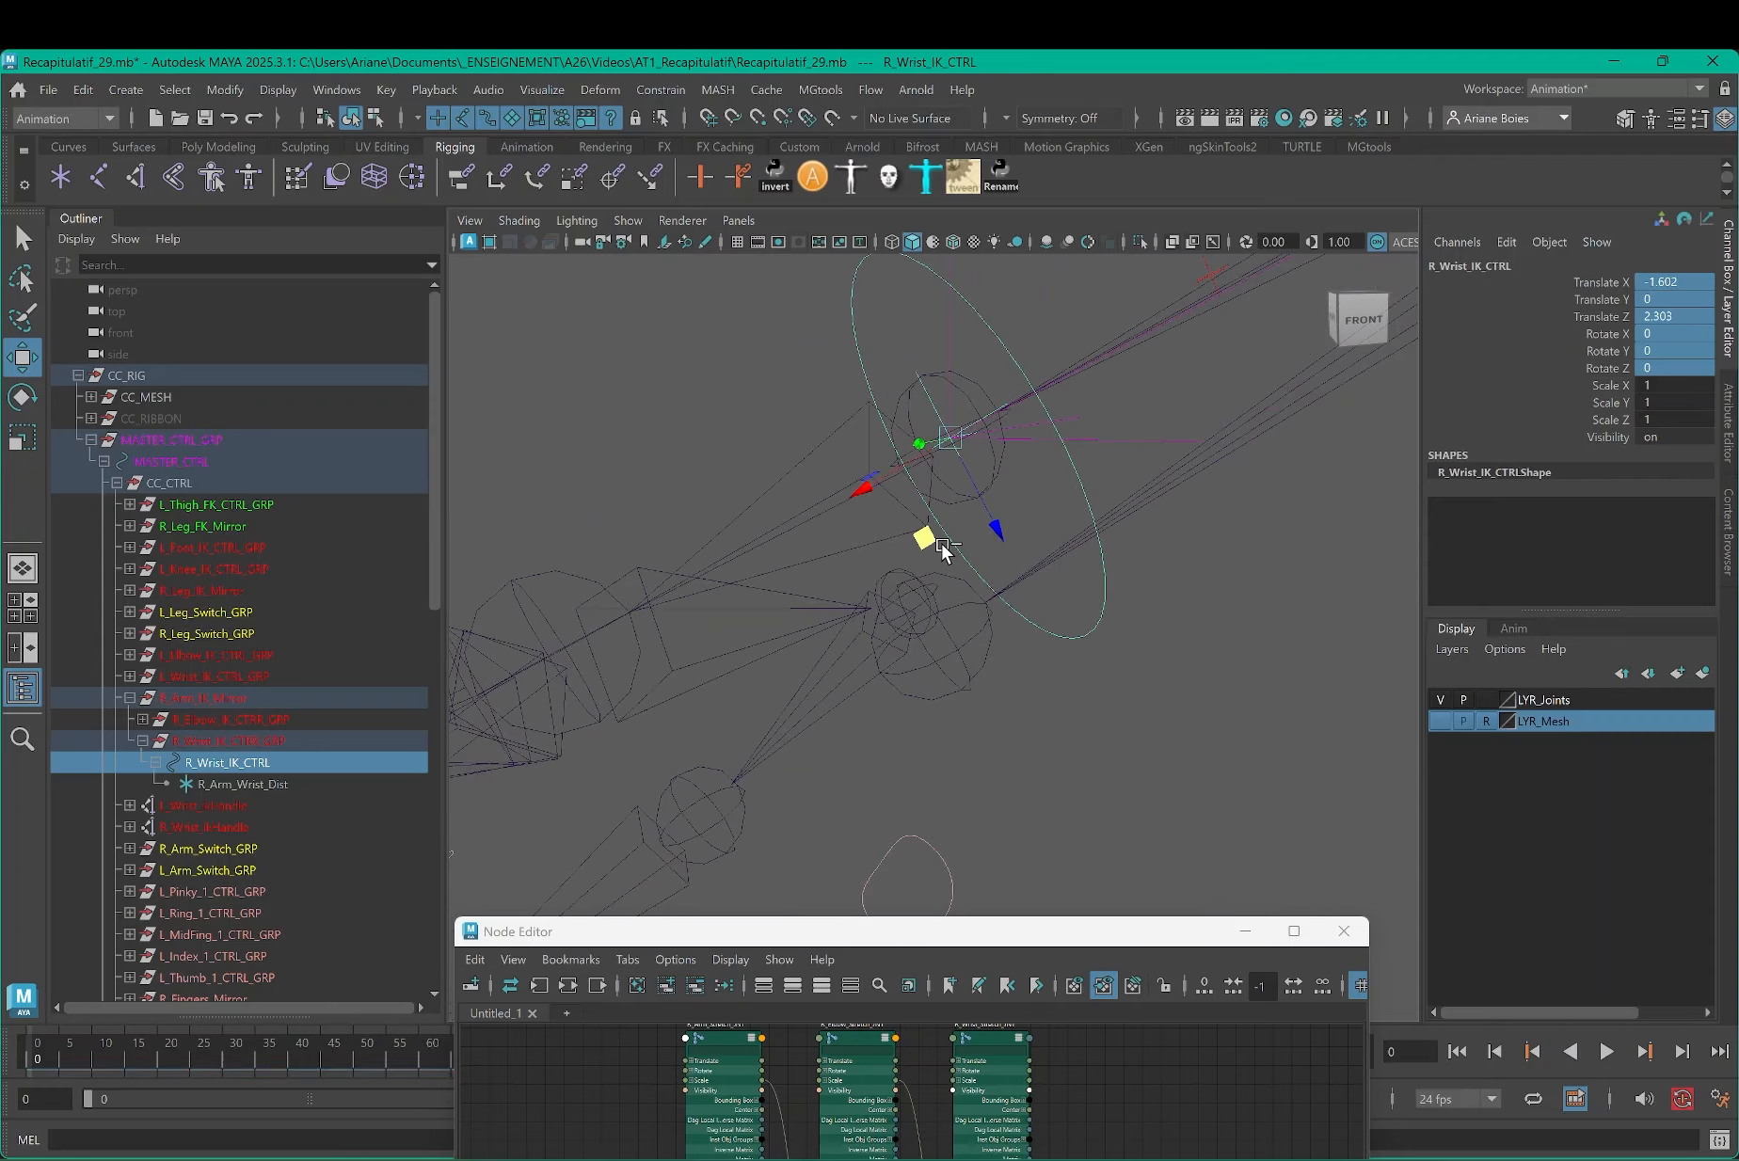
pyautogui.hotkey('ctrl', 'z')
pyautogui.scroll(-4, 953, 549)
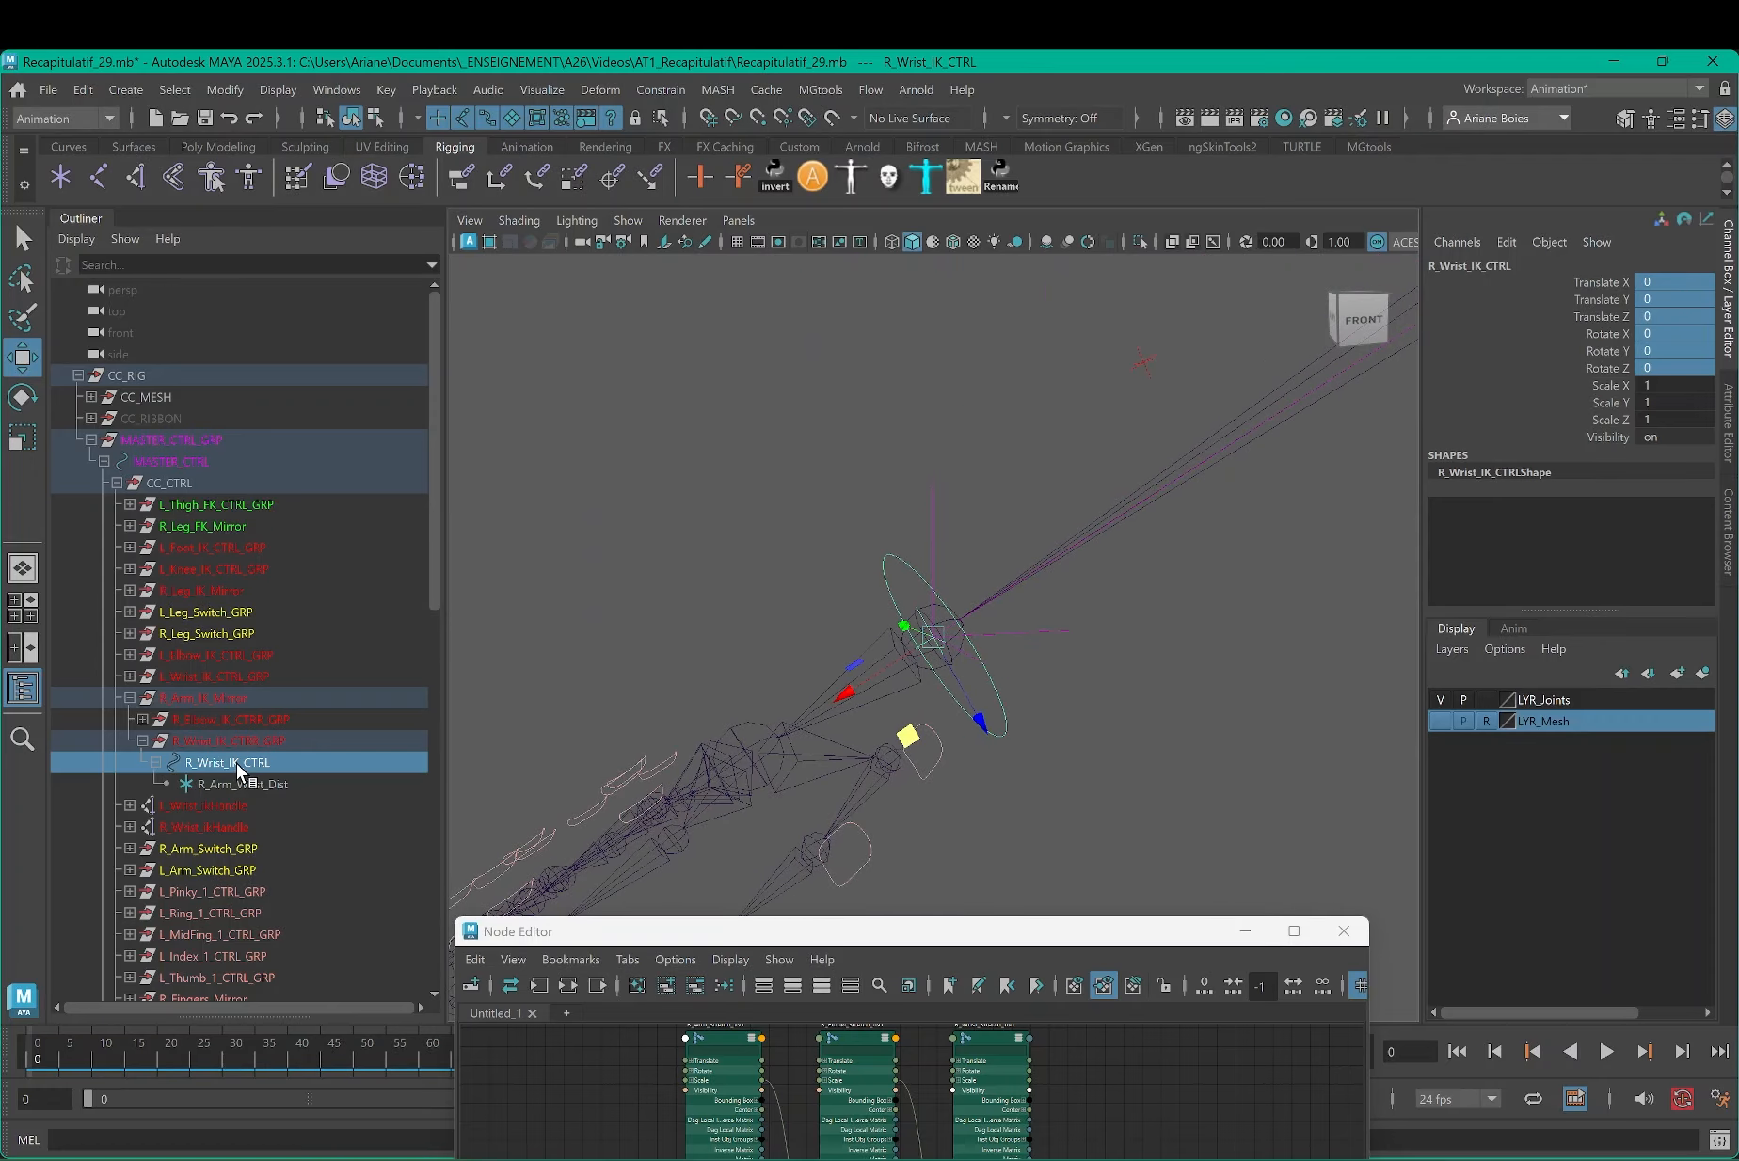
# Step: Create a locator for the right shoulder and name it R_Arm_Shoulder_Dist
pyautogui.click(233, 783)
pyautogui.keyDown('alt'); pyautogui.moveTo(1092, 659); pyautogui.dragTo(555, 839, button='middle'); pyautogui.keyUp('alt')
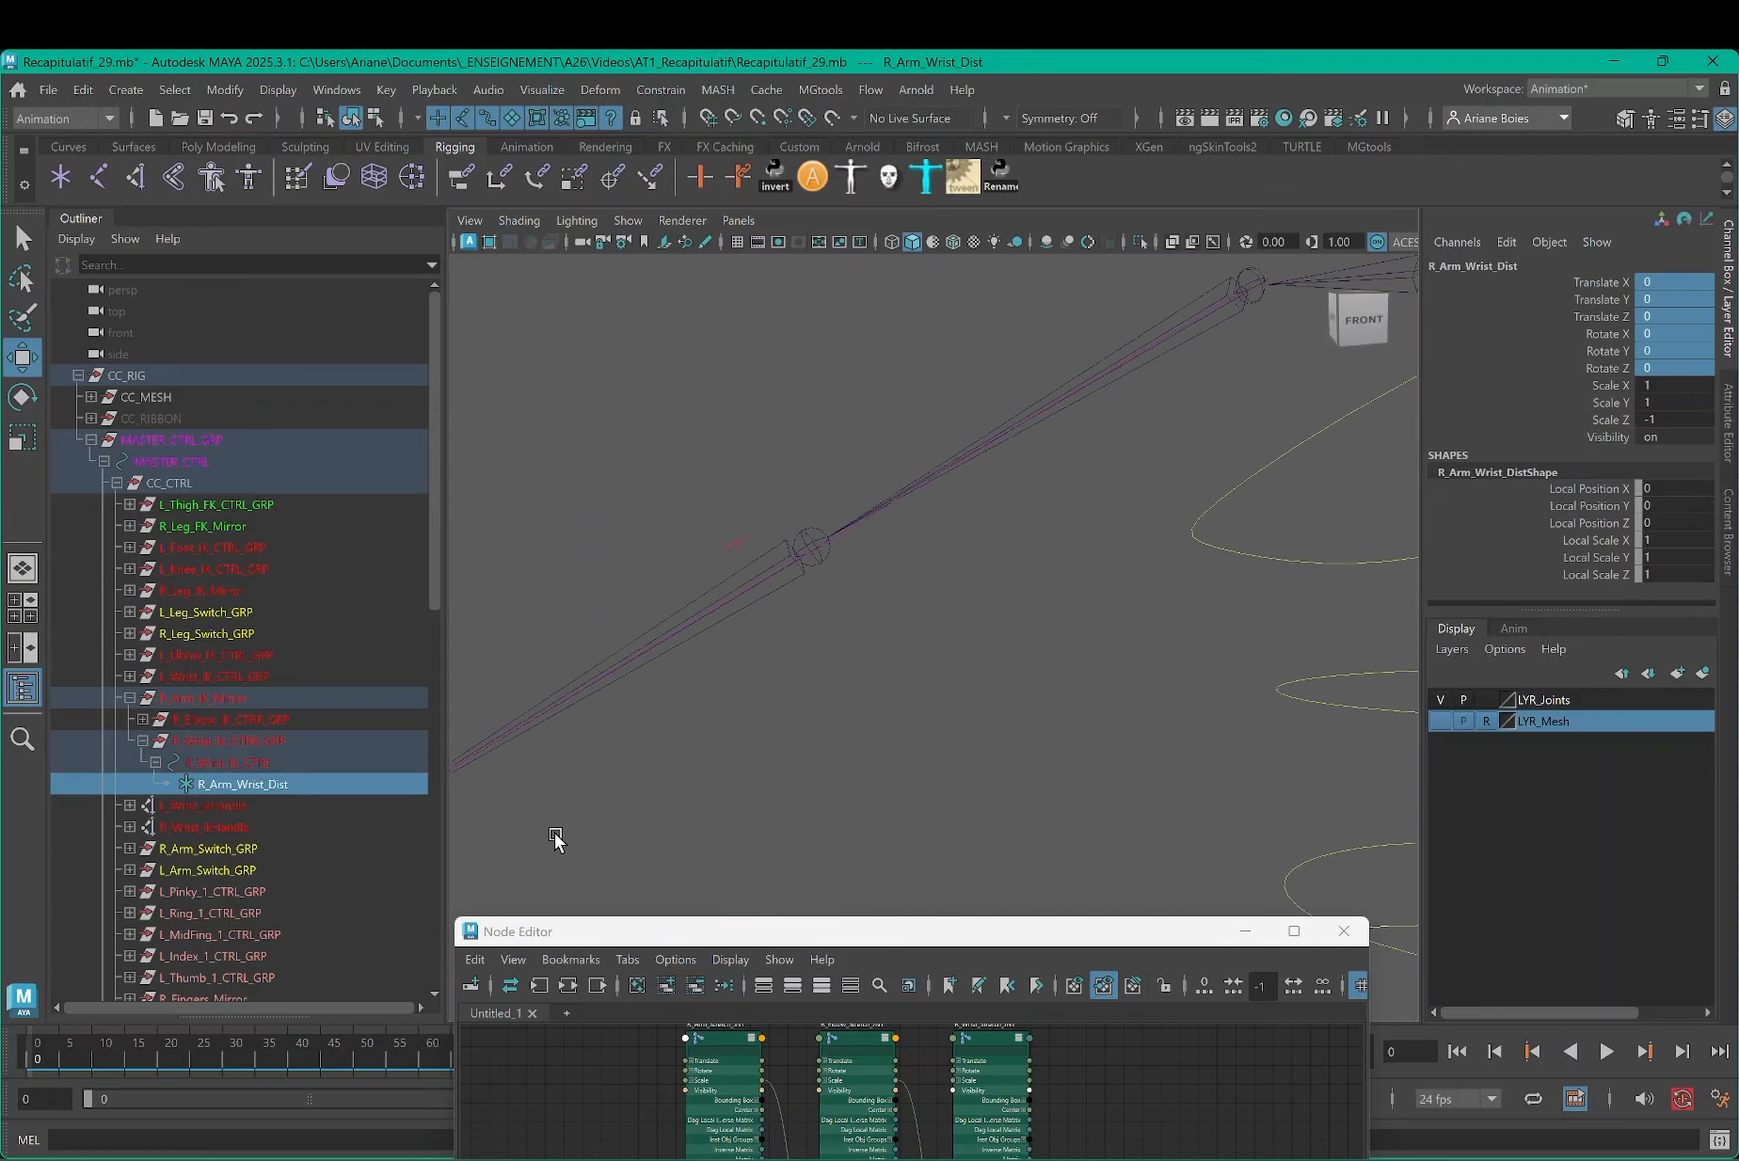
pyautogui.keyDown('alt'); pyautogui.moveTo(1280, 435); pyautogui.dragTo(992, 582, button='middle'); pyautogui.keyUp('alt')
pyautogui.click(1004, 425)
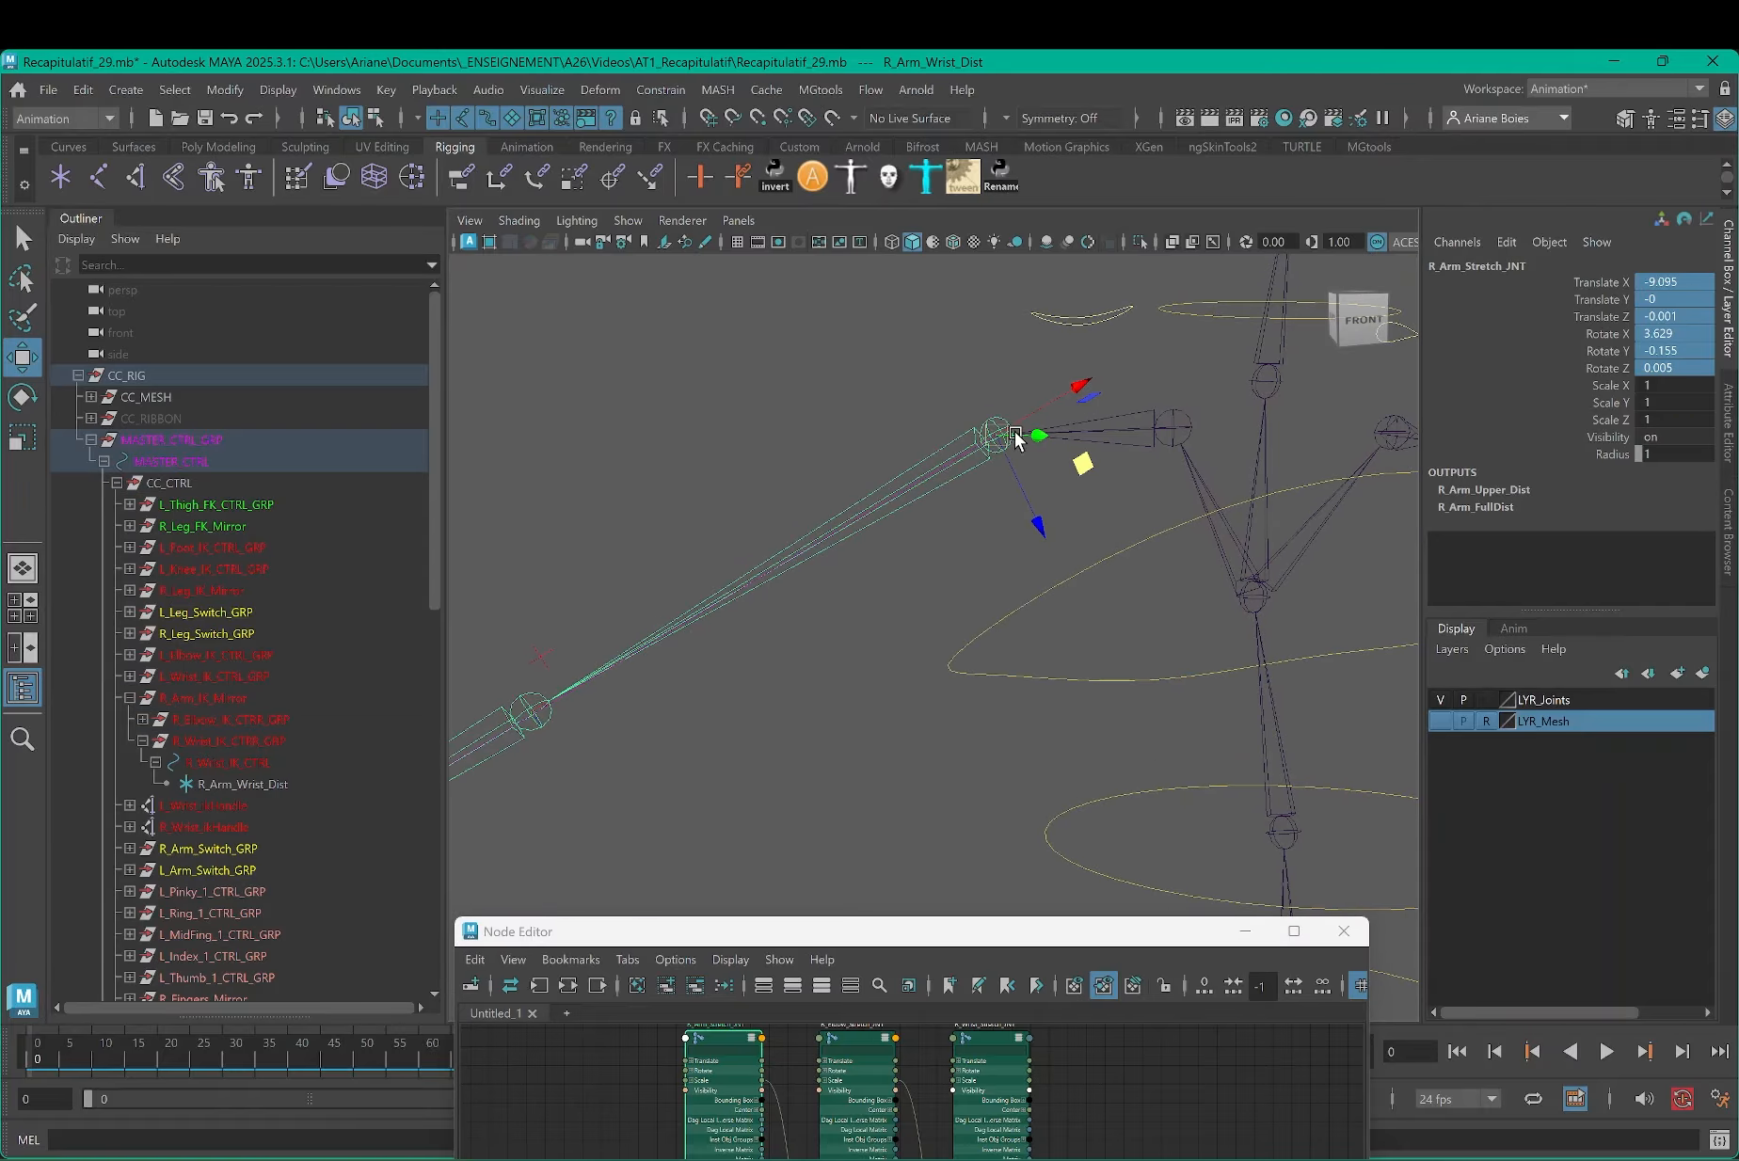
pyautogui.keyDown('alt'); pyautogui.moveTo(931, 485); pyautogui.dragTo(3, 289, button='right'); pyautogui.keyUp('alt')
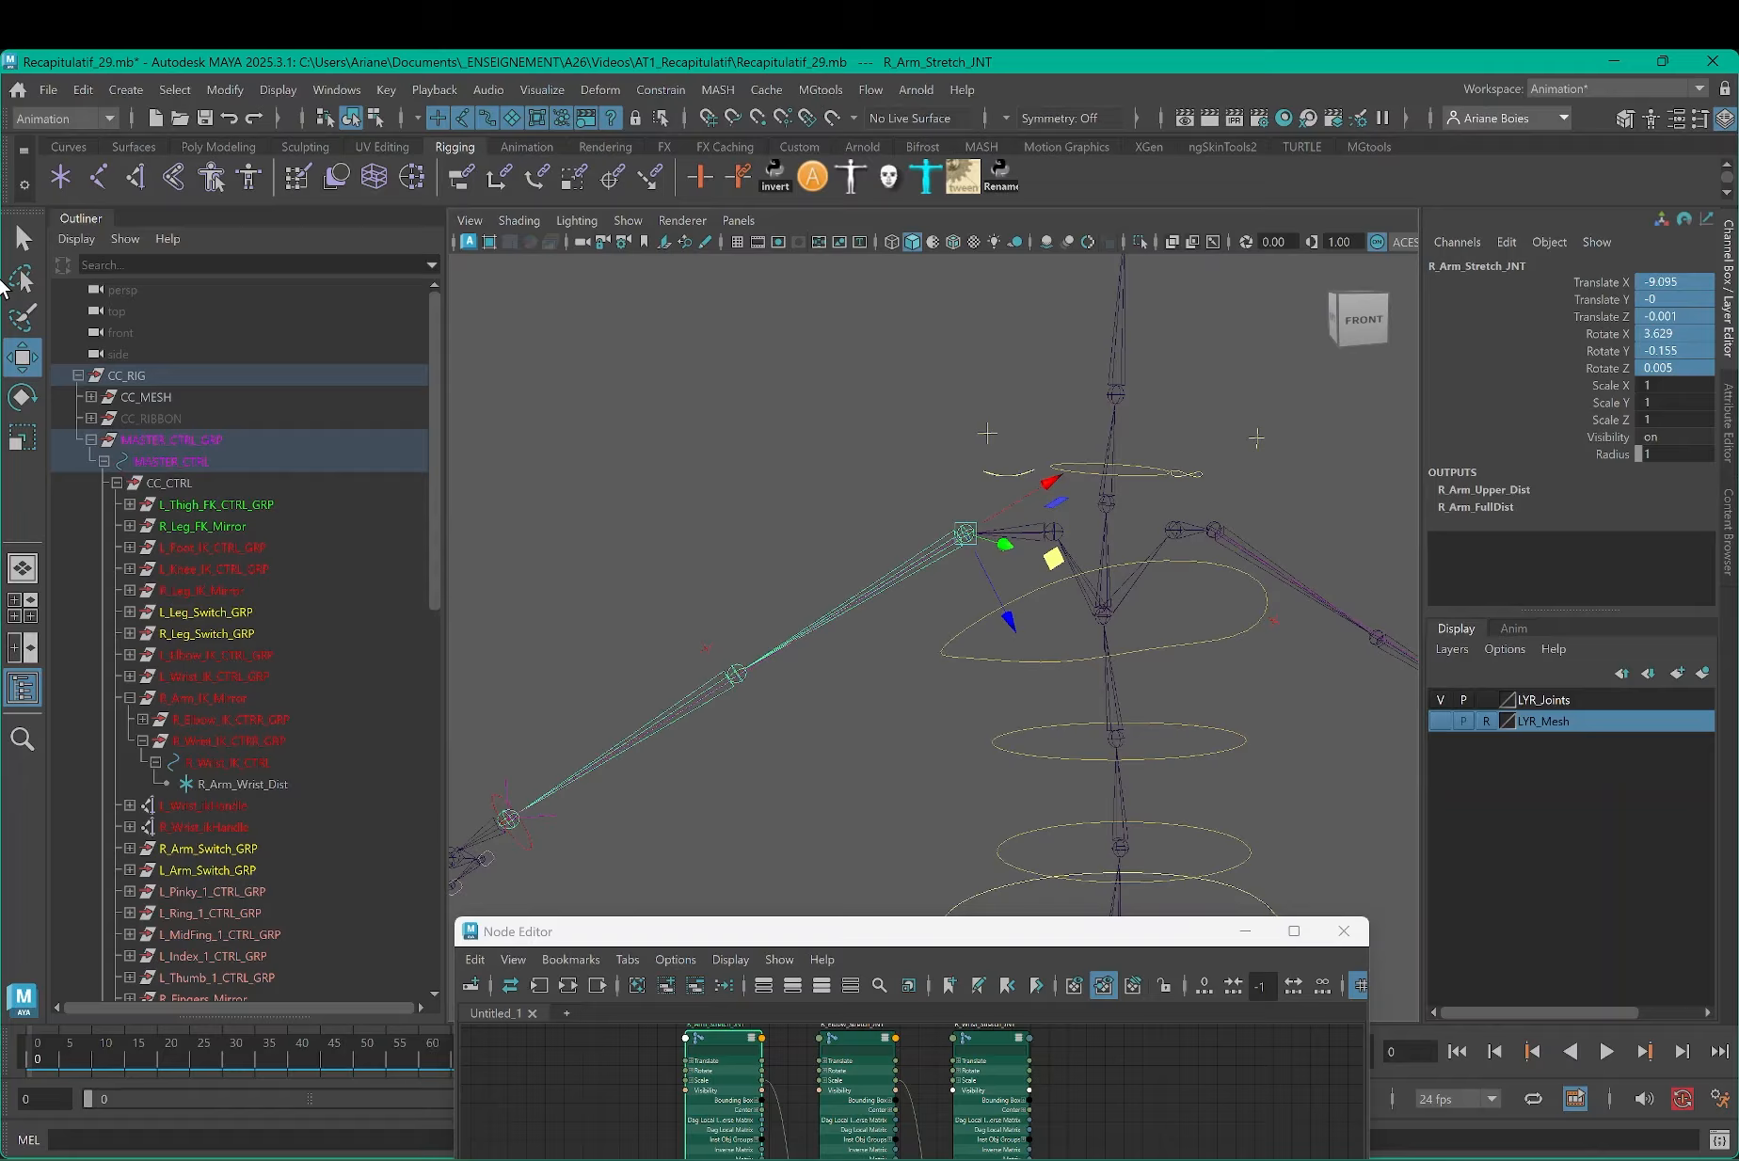
pyautogui.click(62, 177)
pyautogui.scroll(-10, 160, 828)
pyautogui.doubleClick(119, 888)
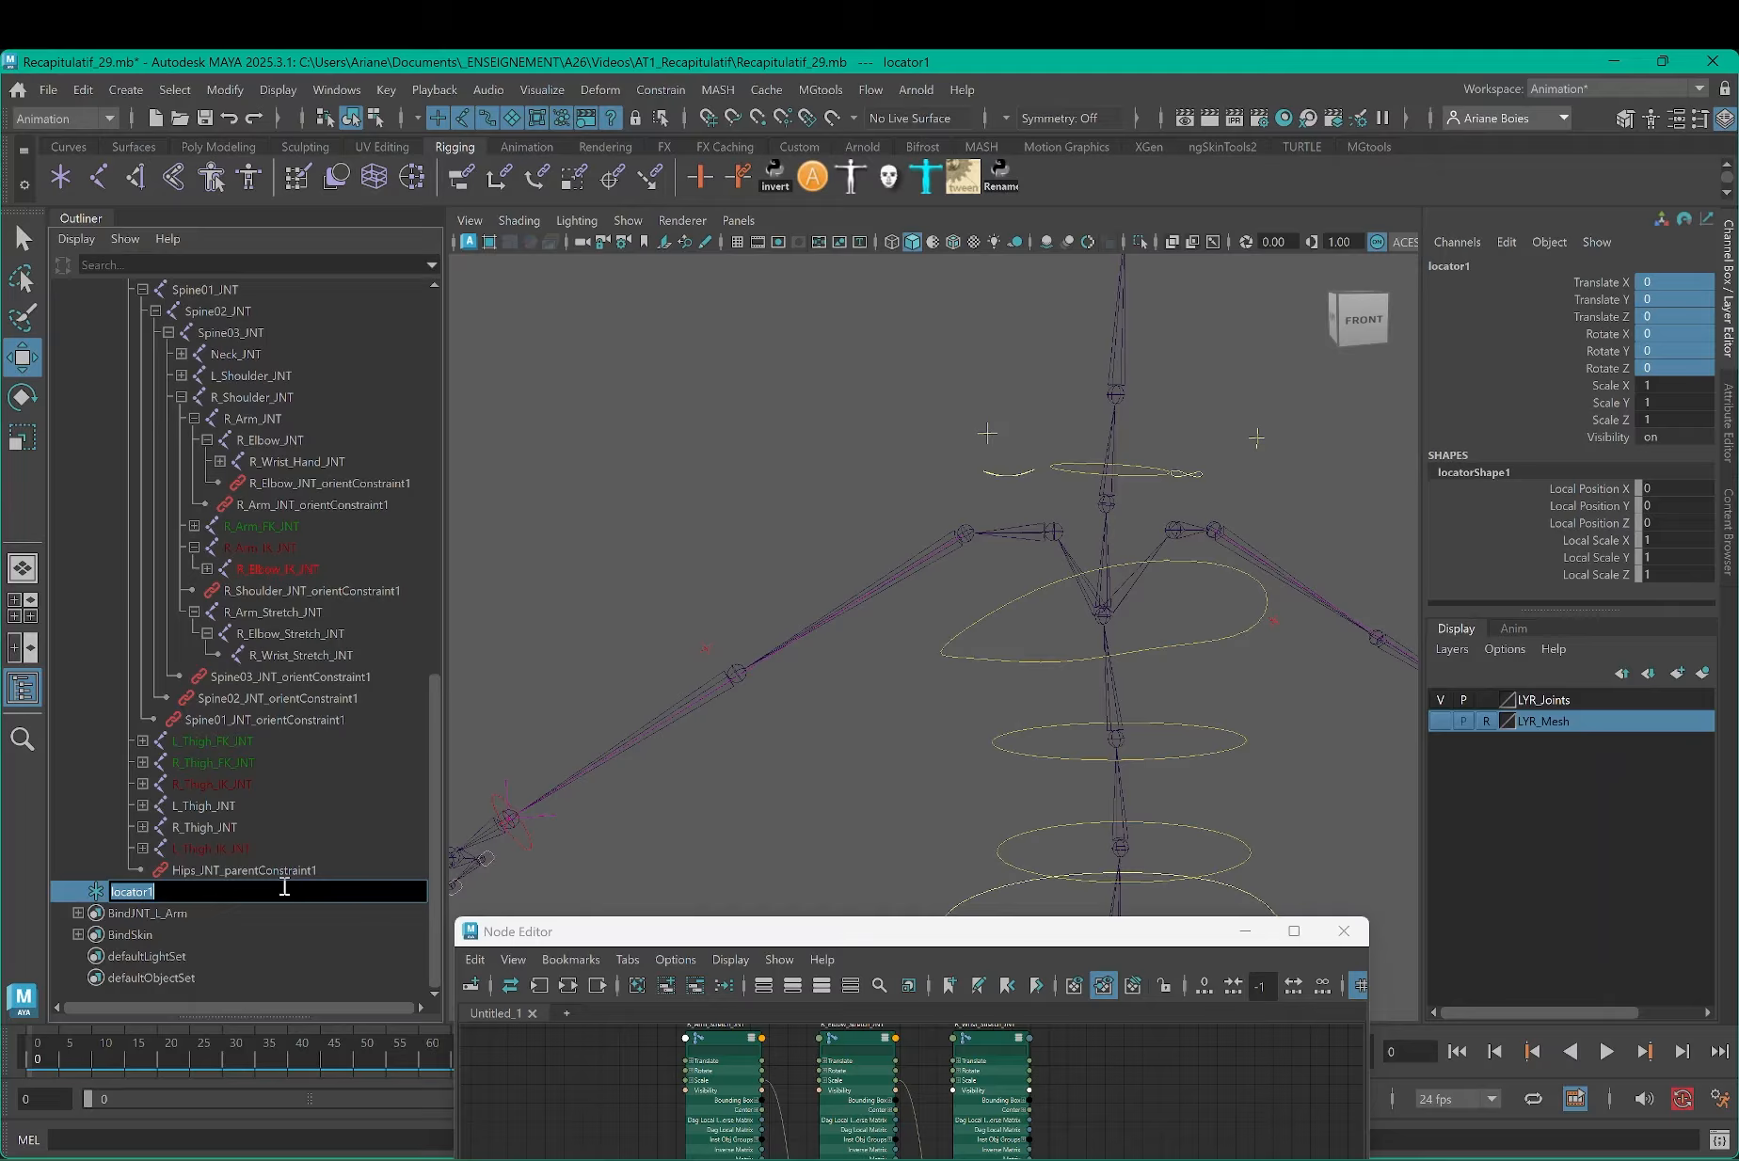
pyautogui.write('_Arm_Shoulder_Dist')
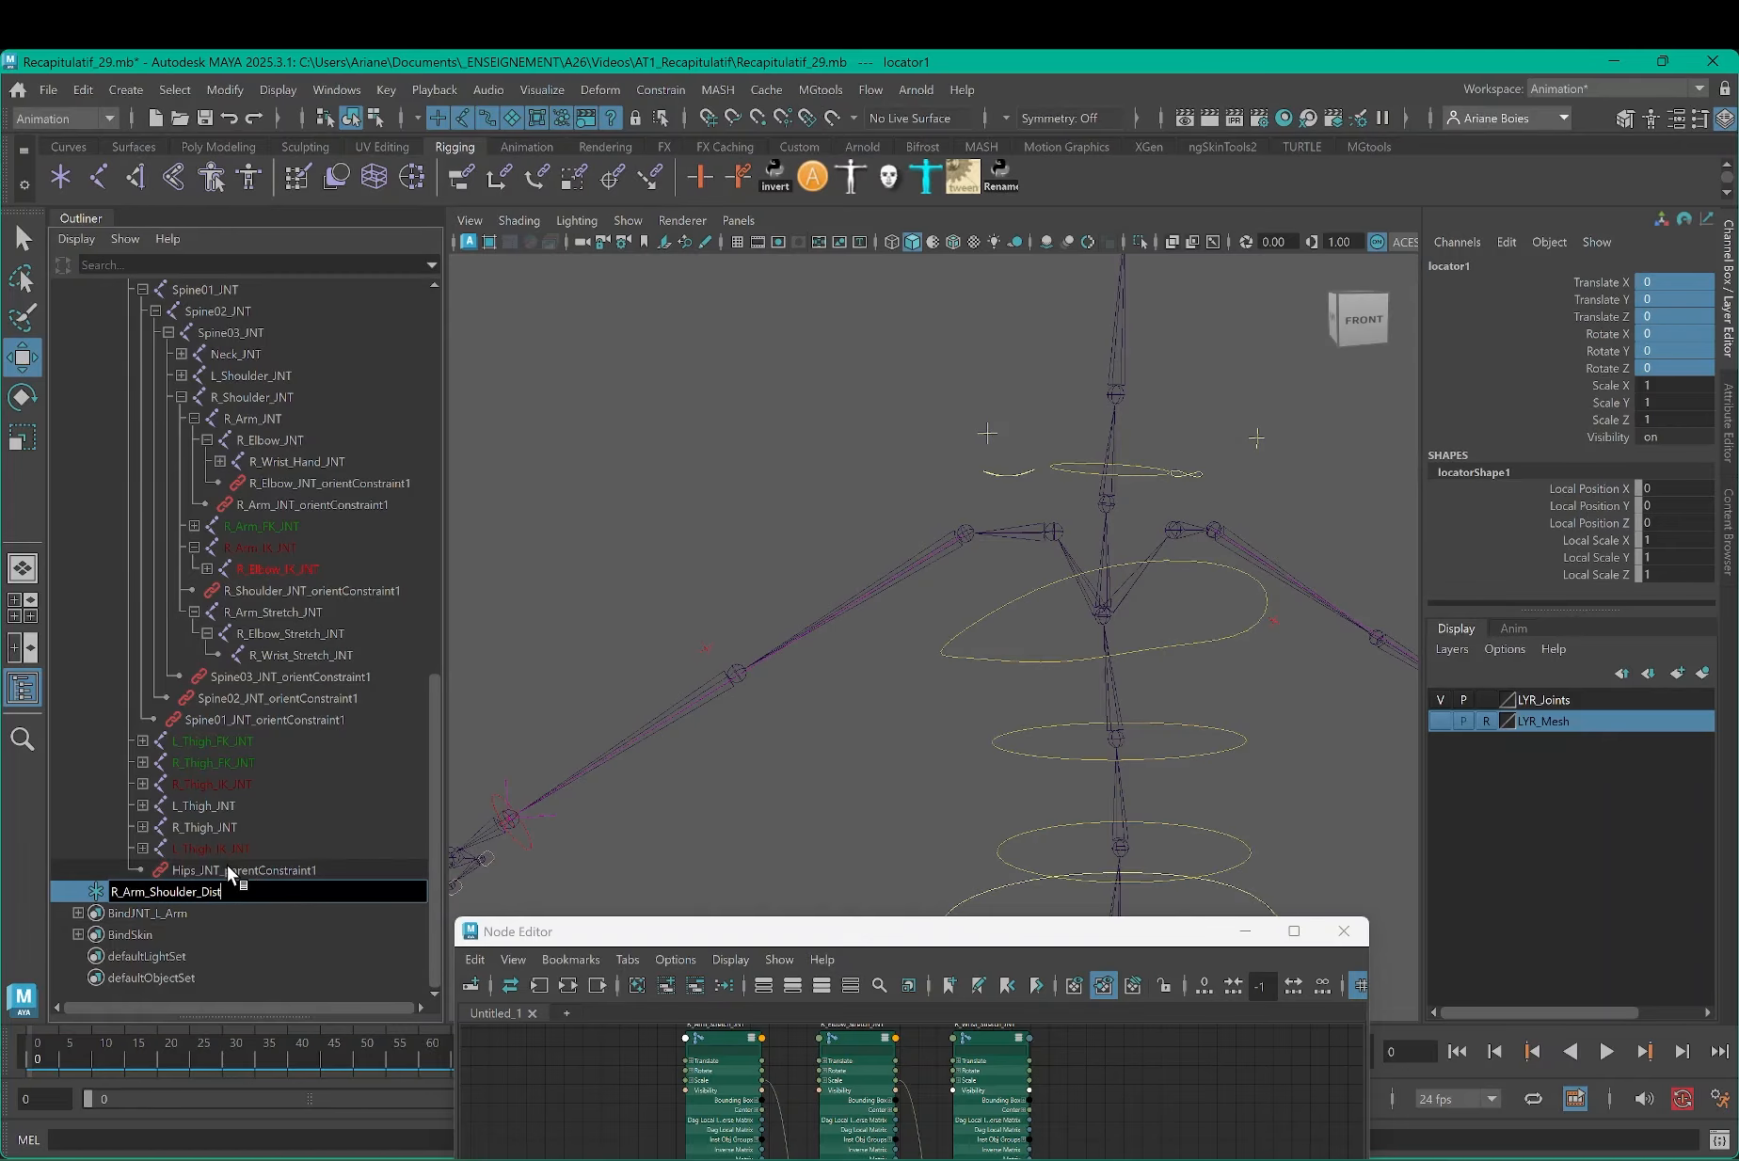
# Step: Parent the R_Arm_Shoulder_Dist locator under R_Arm_Stretch_JNT
pyautogui.press('Return')
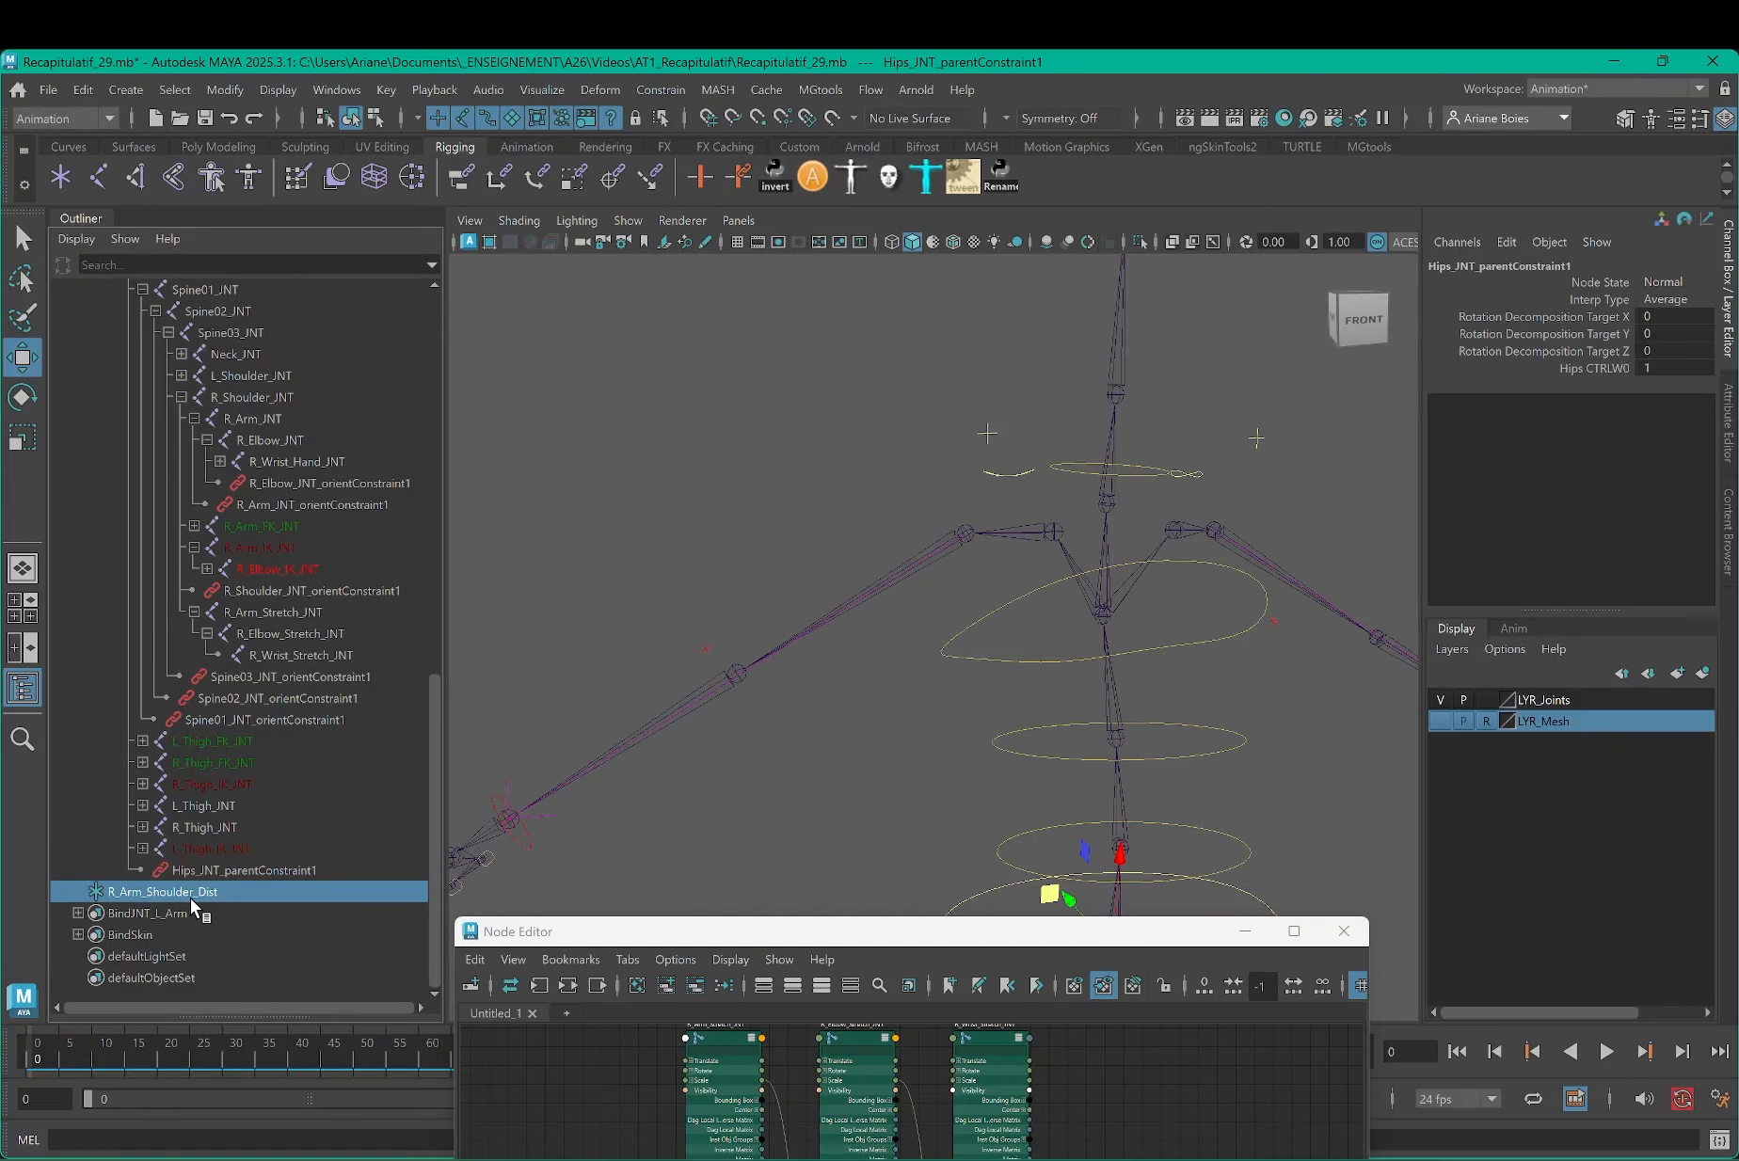
pyautogui.scroll(3, 1012, 557)
pyautogui.keyDown('alt'); pyautogui.moveTo(1014, 520); pyautogui.dragTo(944, 616, button='middle'); pyautogui.keyUp('alt')
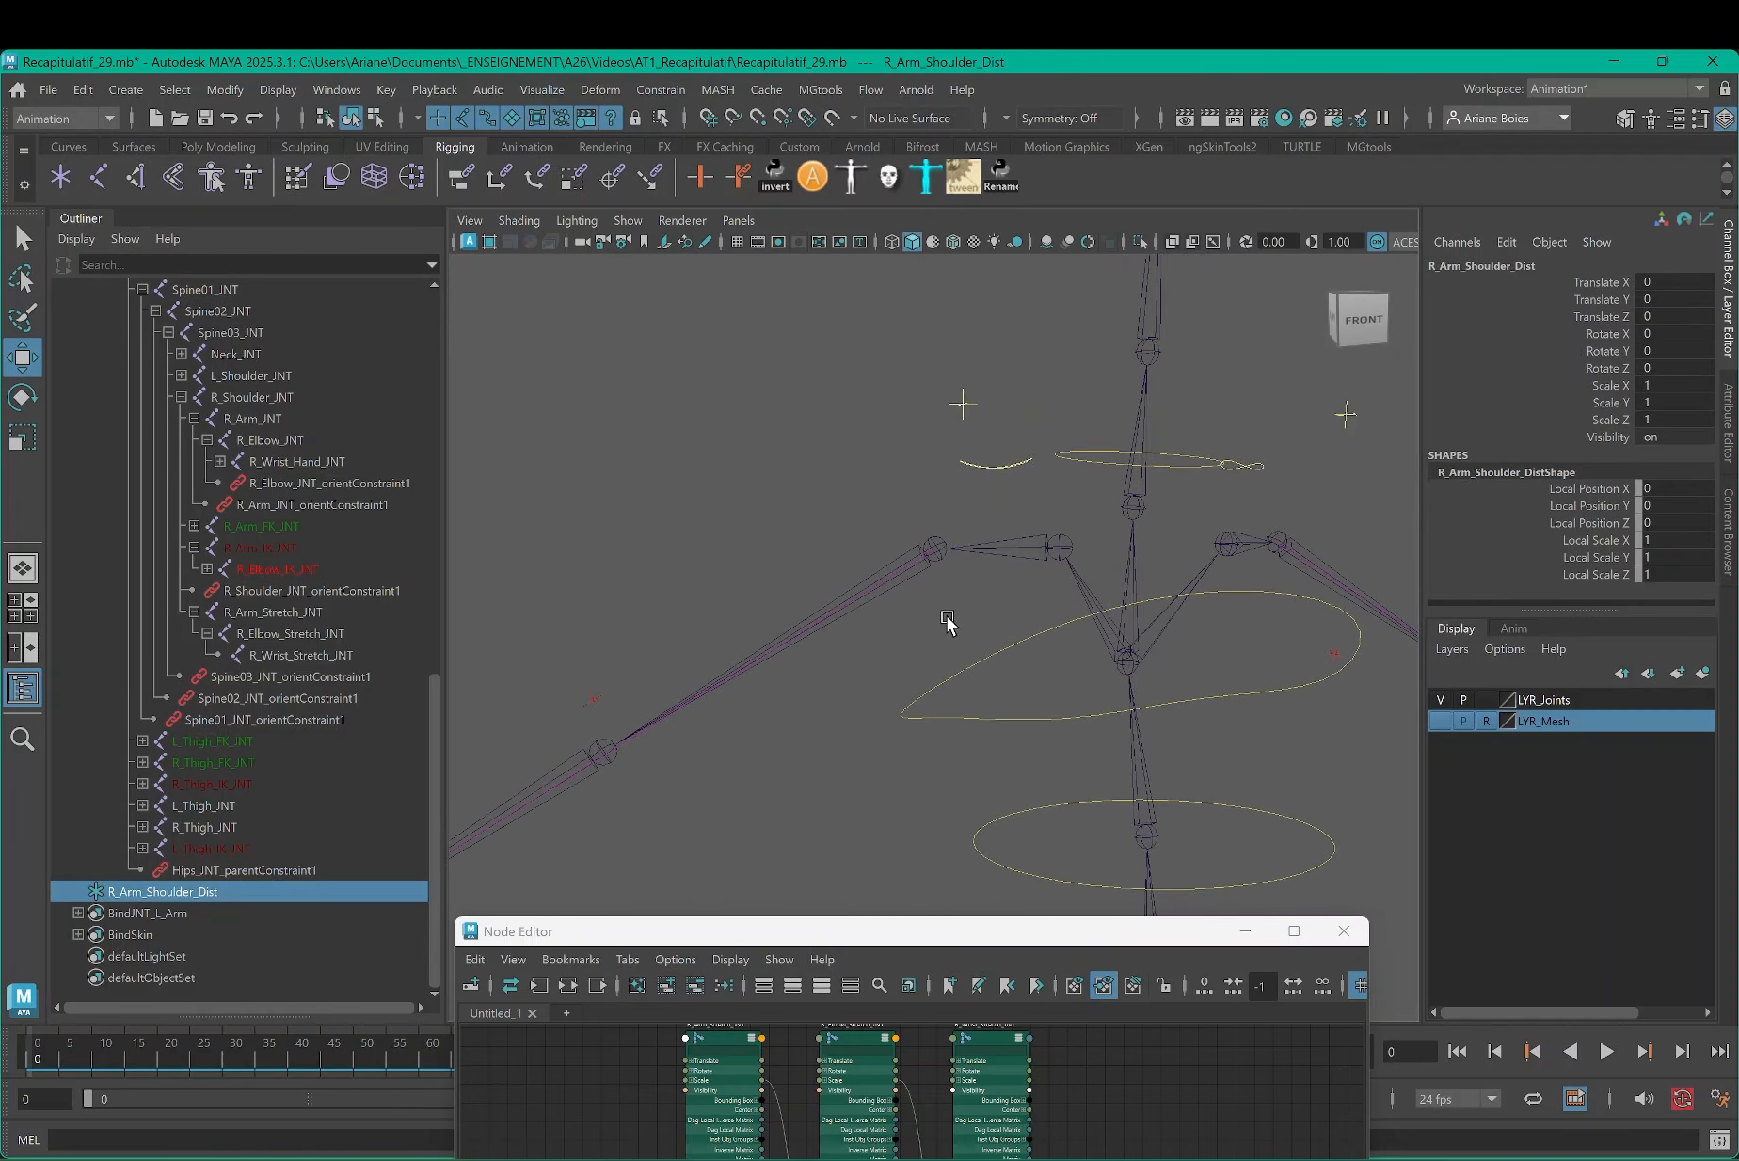
pyautogui.keyDown('shift'); pyautogui.click(934, 545); pyautogui.keyUp('shift')
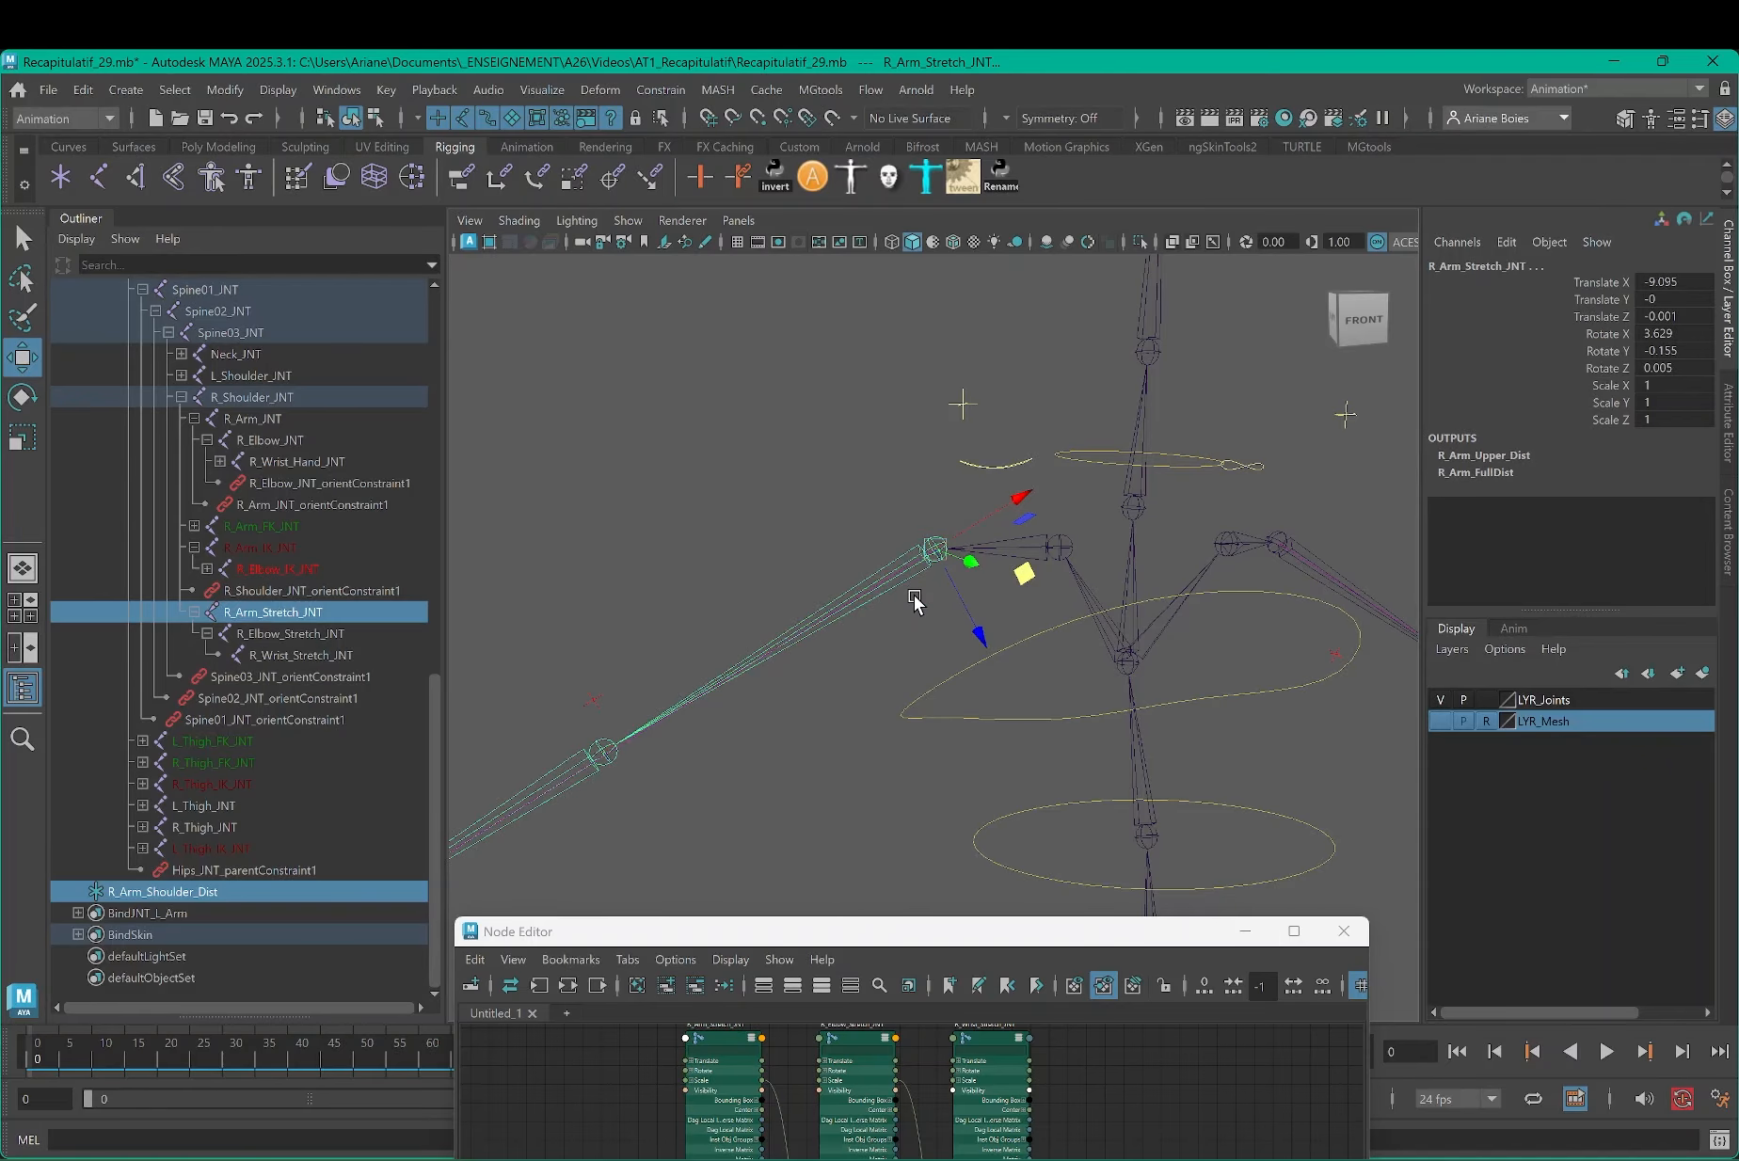
pyautogui.press('p')
pyautogui.click(306, 652)
# Step: Set all translate and rotate values of the R_Arm_Shoulder_Dist locator to 0
pyautogui.click(310, 677)
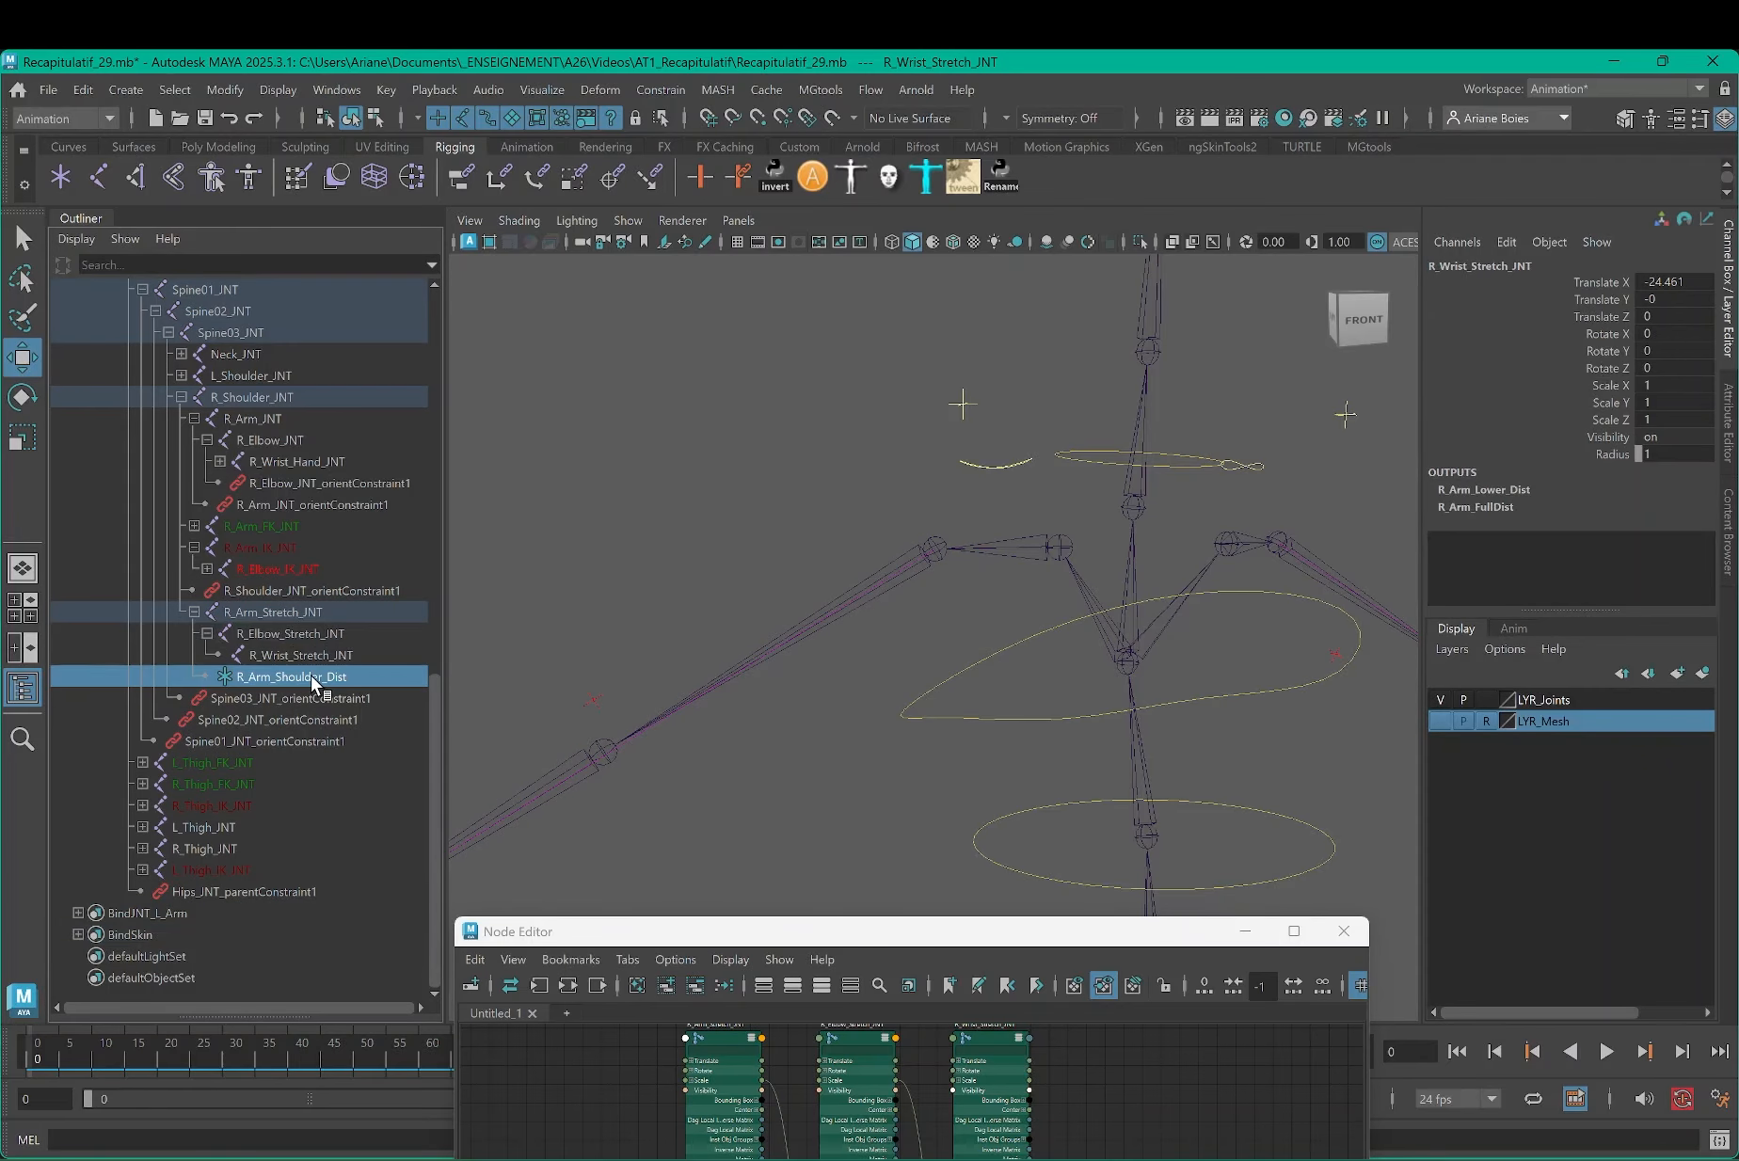
pyautogui.moveTo(1673, 283); pyautogui.dragTo(1681, 377)
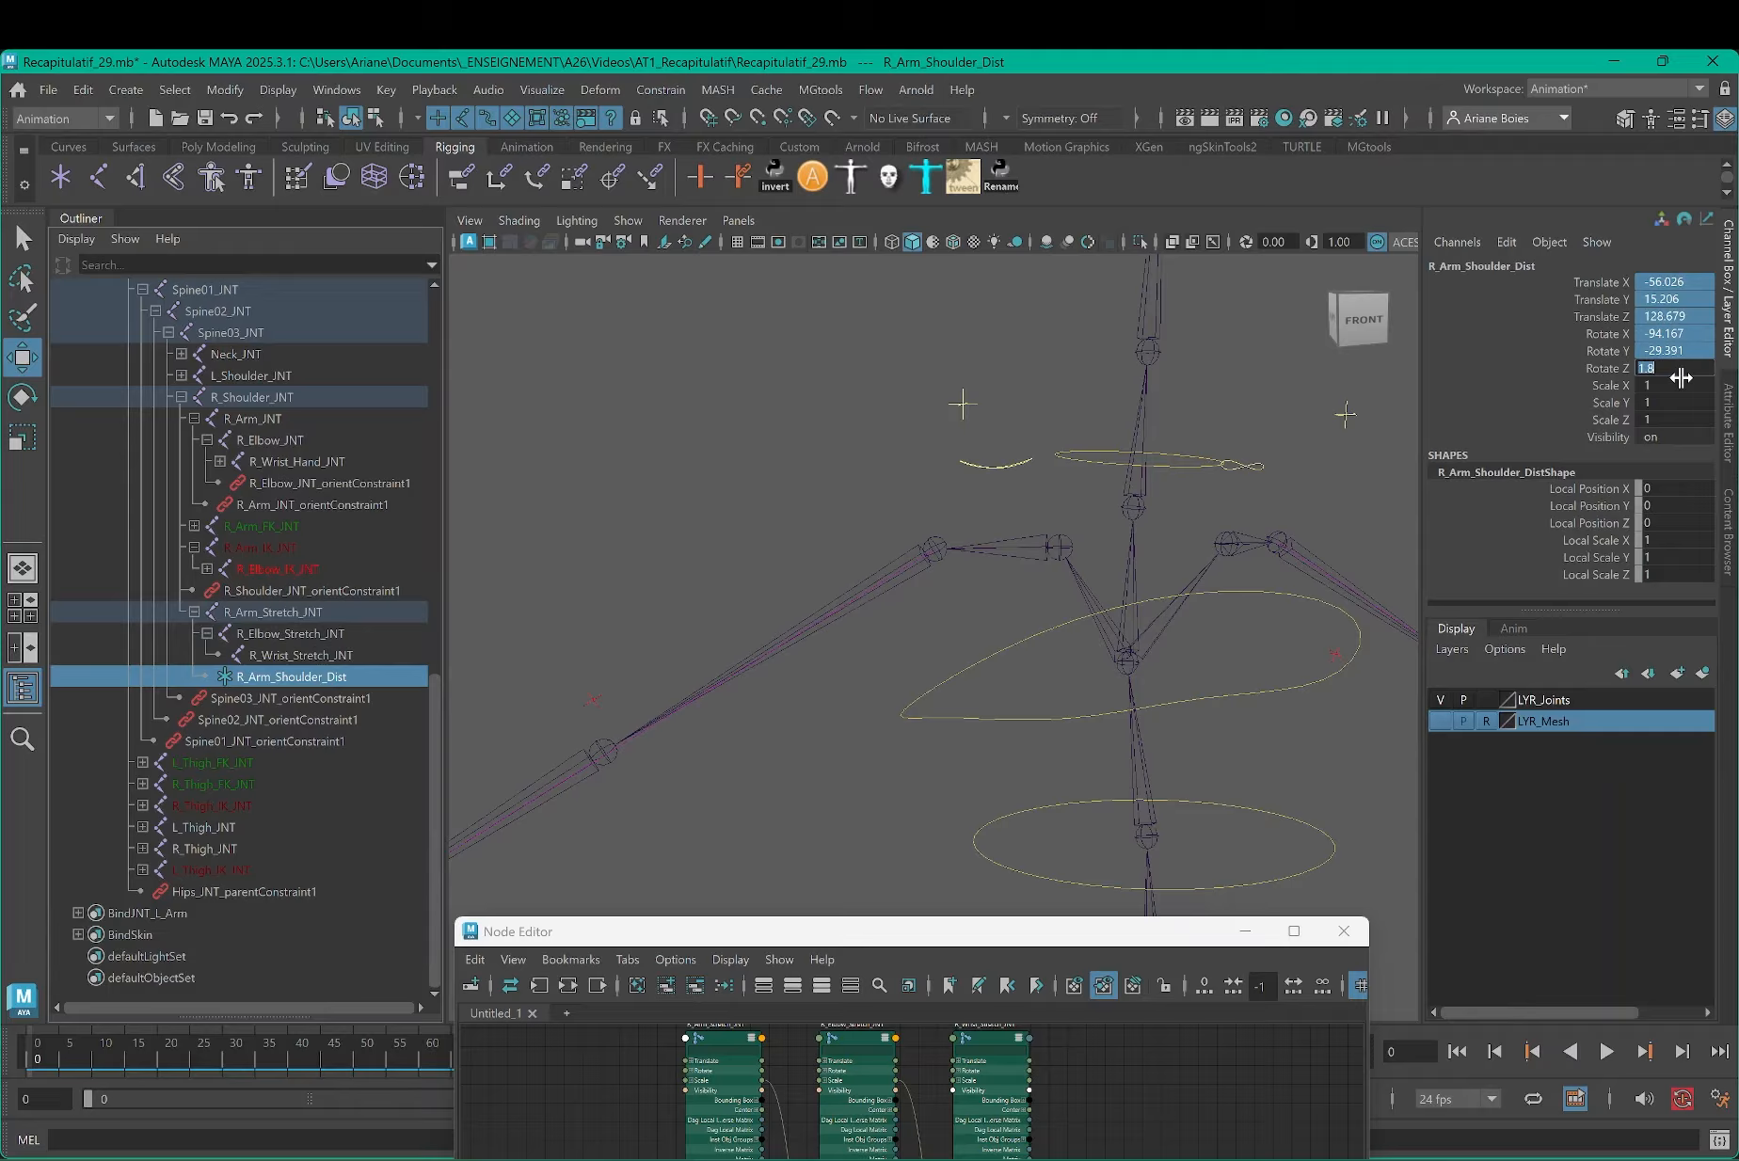
pyautogui.write('0')
pyautogui.press('Return')
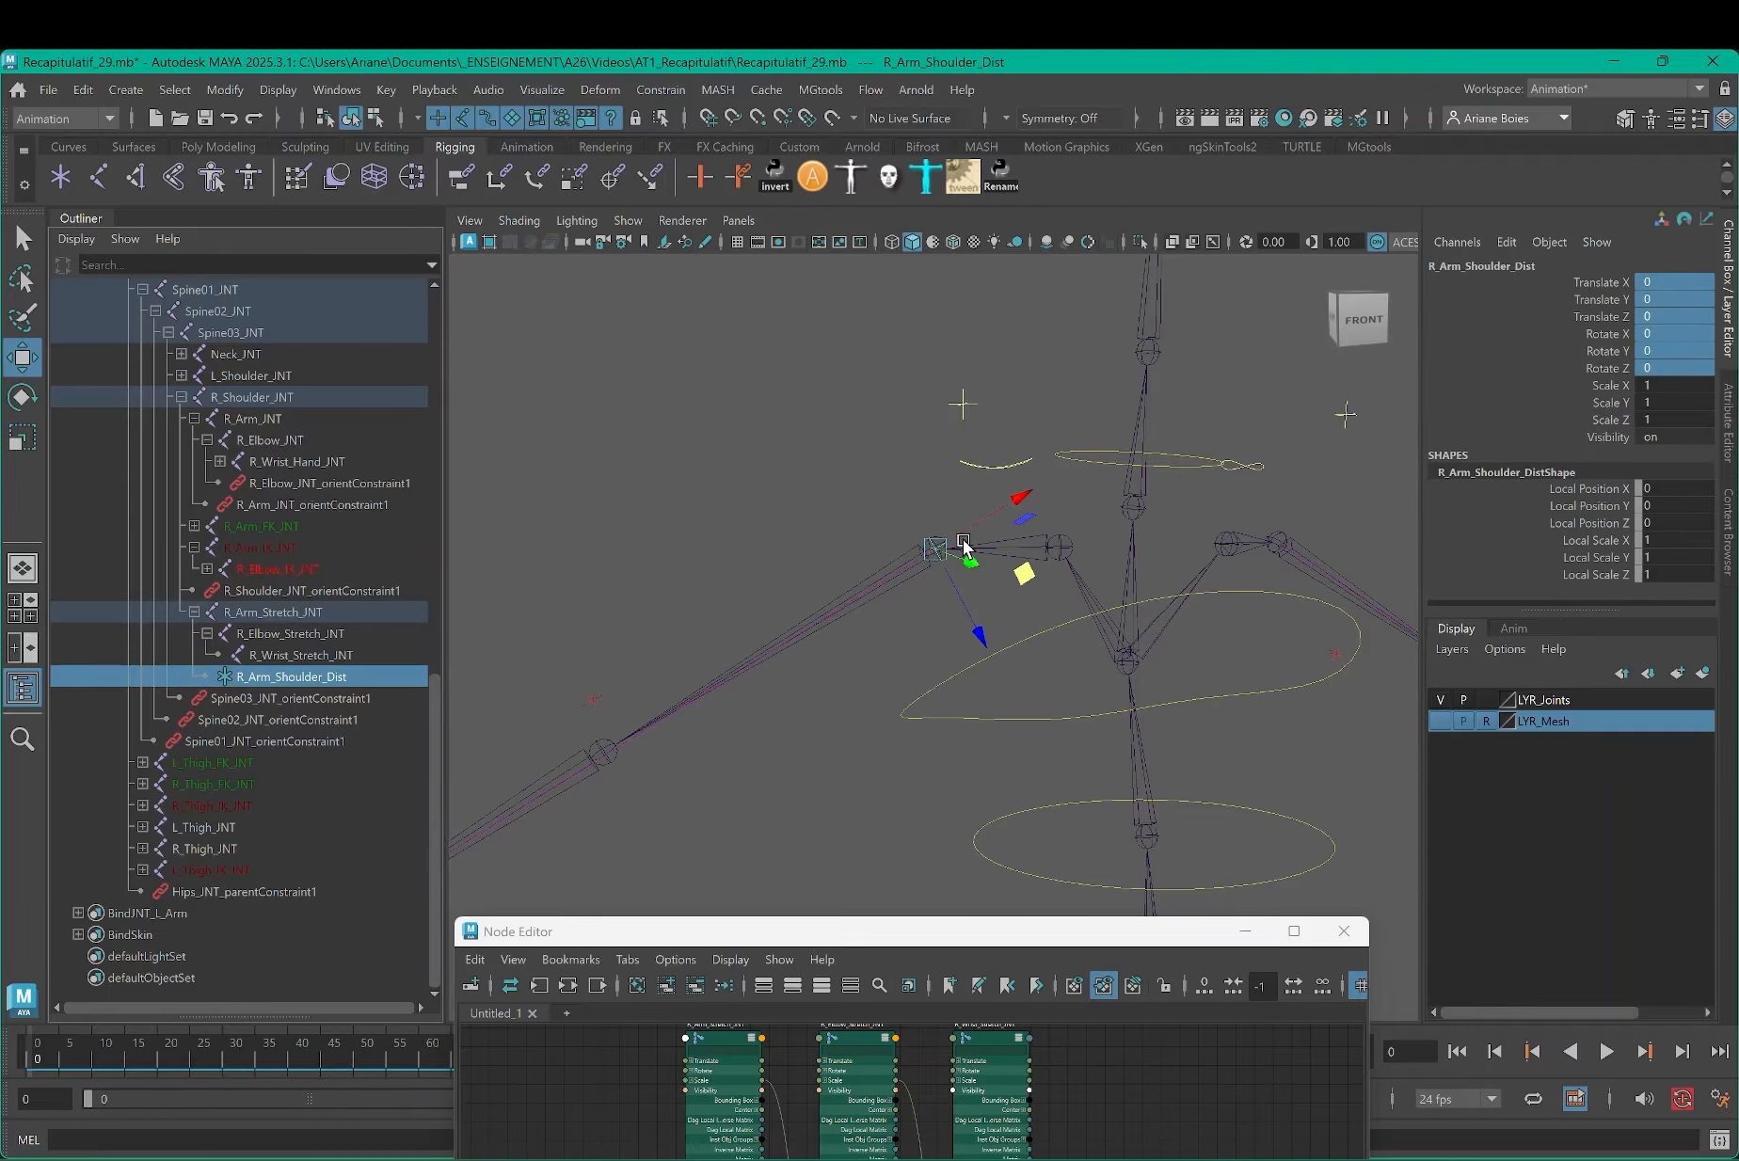
# Step: Add R_Arm_Shoulder_Dist to the Node Editor graph and place its transform node above R_Arm_Wrist_Dist
pyautogui.moveTo(968, 934); pyautogui.dragTo(1022, 356)
pyautogui.scroll(1, 1211, 730)
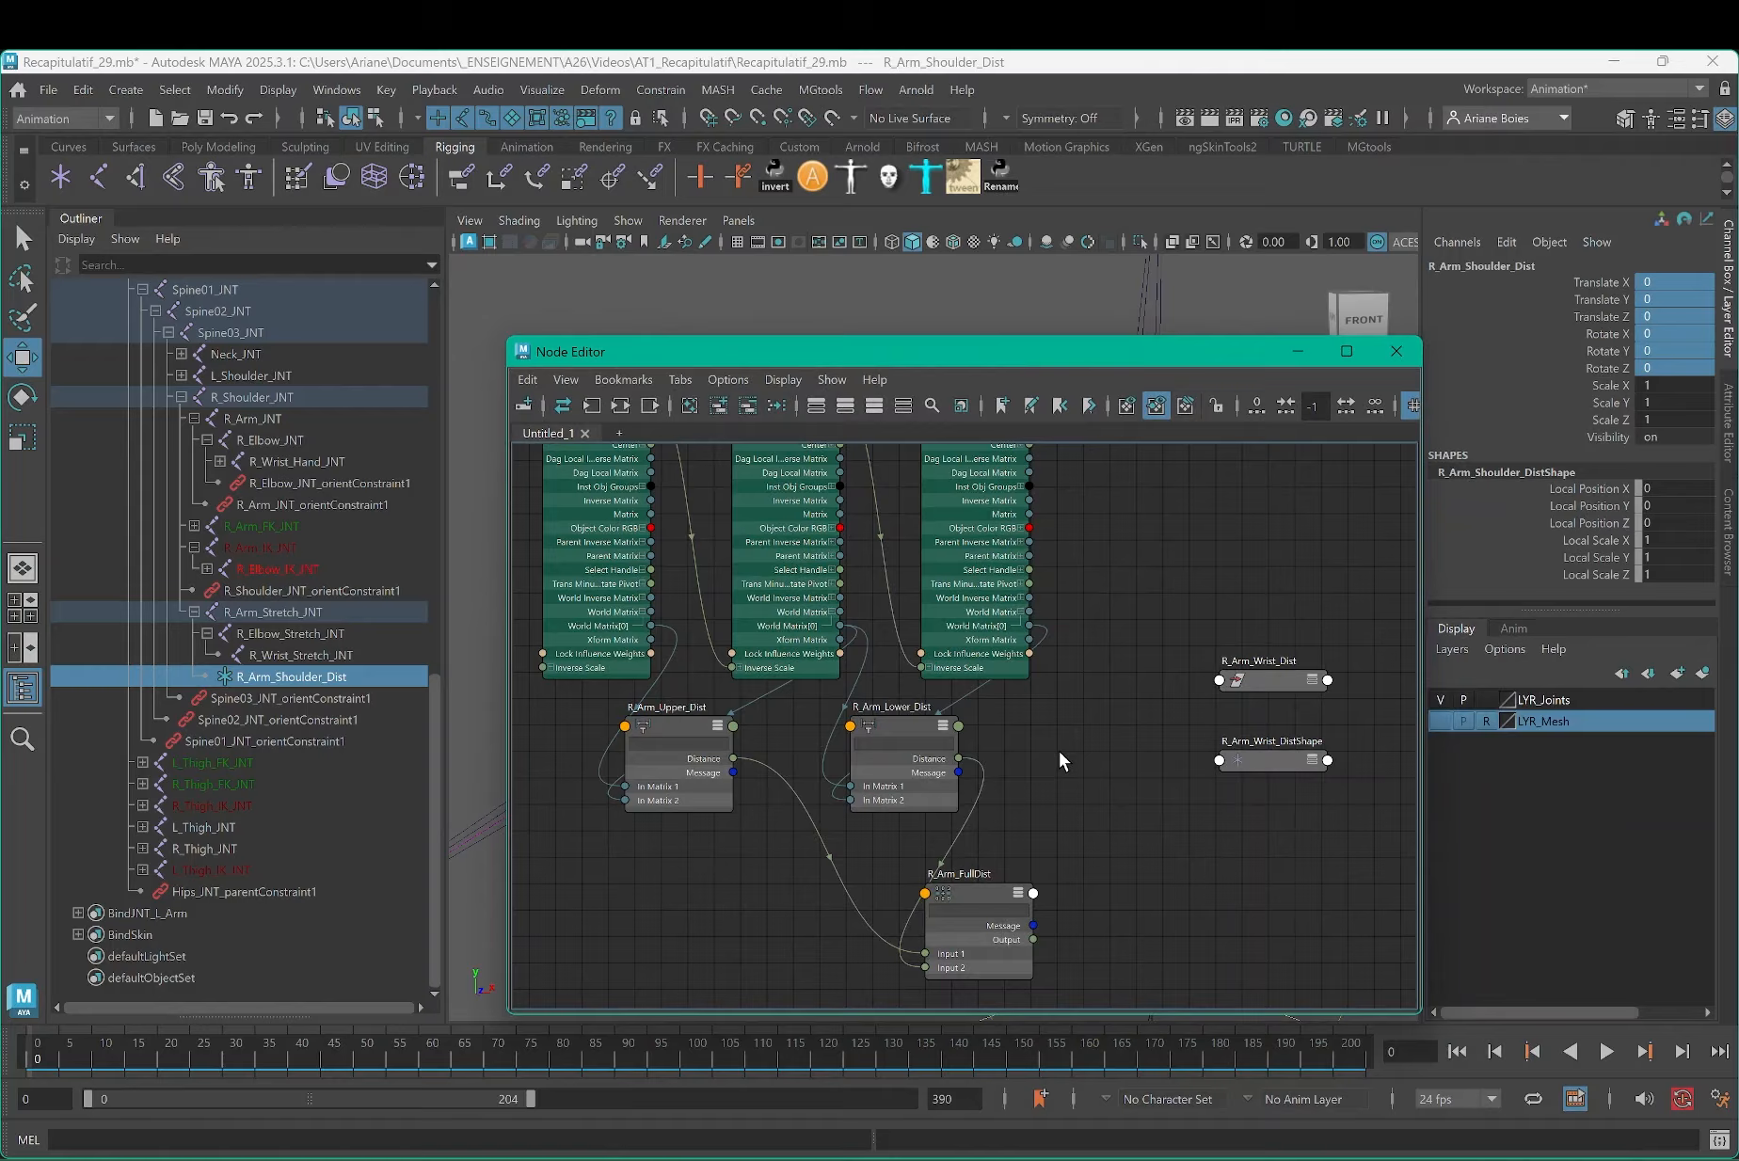
pyautogui.scroll(-3, 1063, 749)
pyautogui.scroll(2, 950, 753)
pyautogui.click(747, 721)
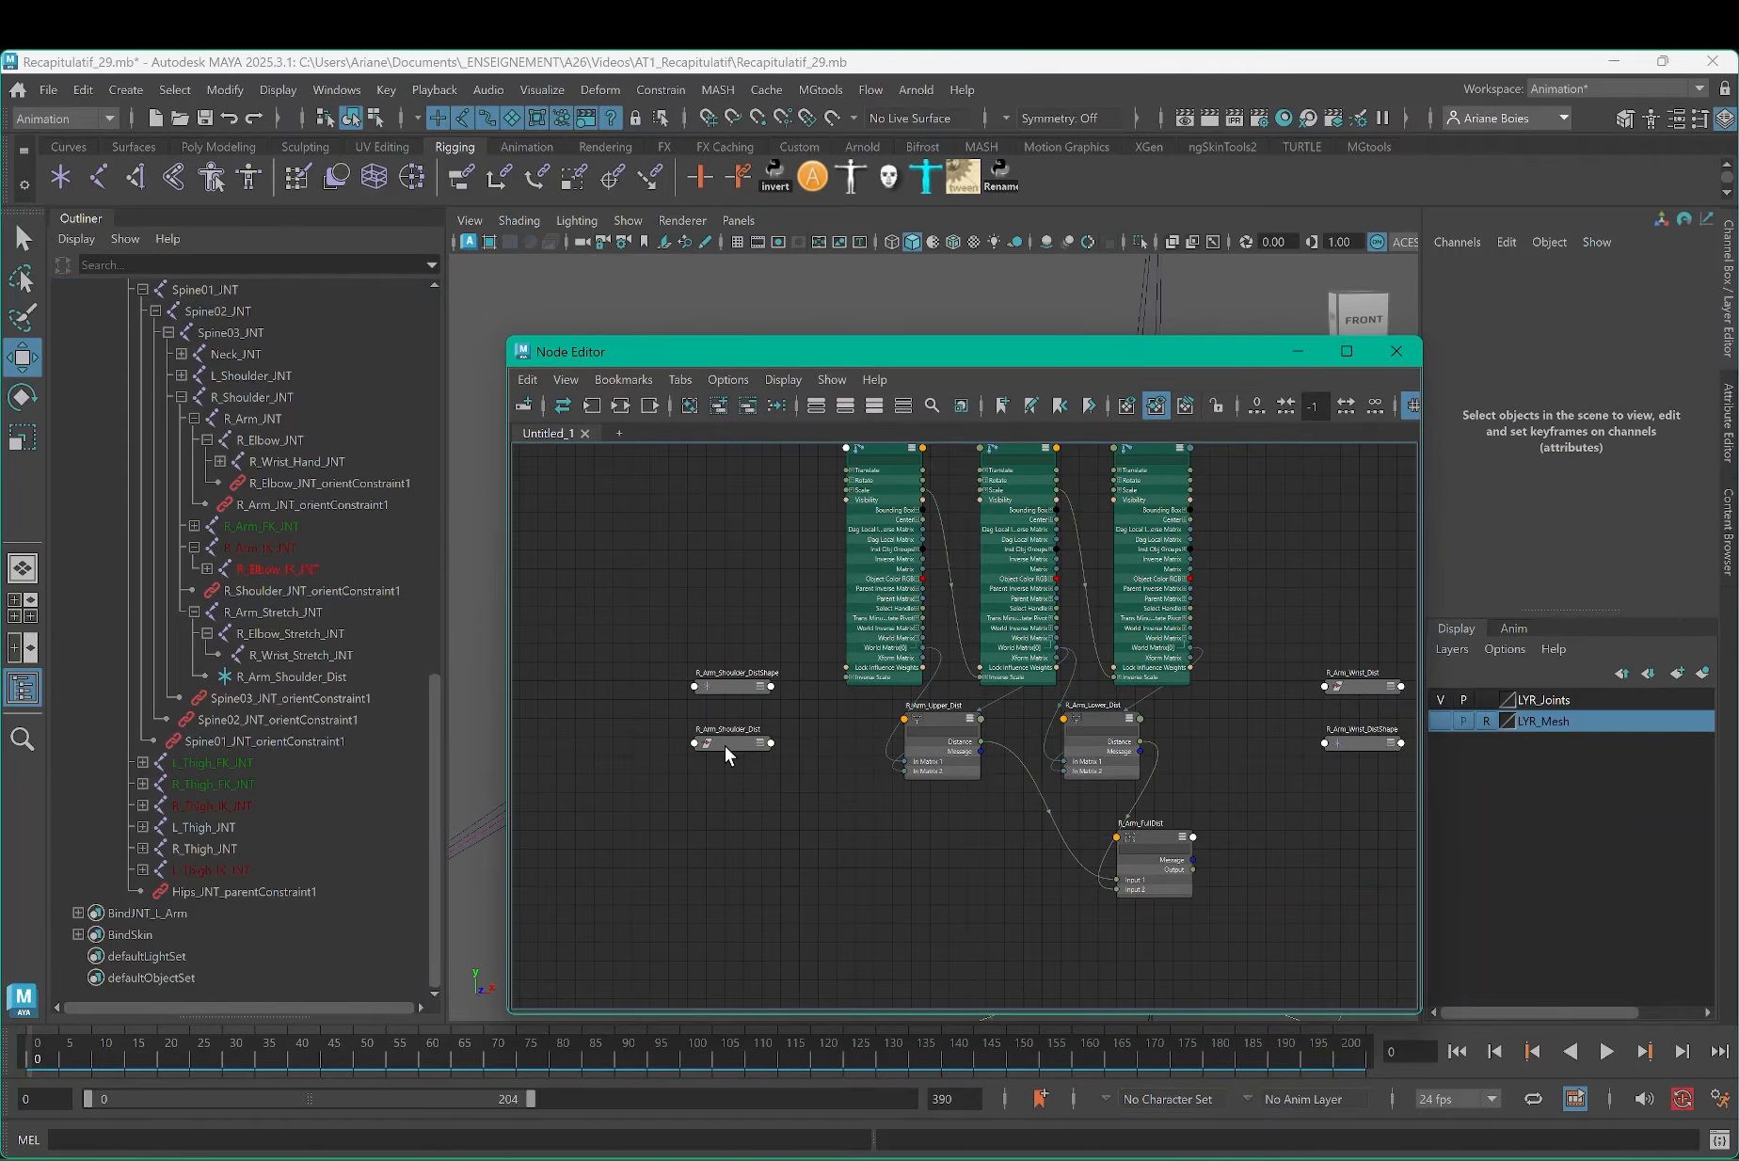
pyautogui.moveTo(728, 745); pyautogui.dragTo(1362, 642)
# Step: Remove the R_Arm_Wrist_DistShape and R_Arm_Shoulder_DistShape nodes from the Node Editor graph
pyautogui.click(1369, 735)
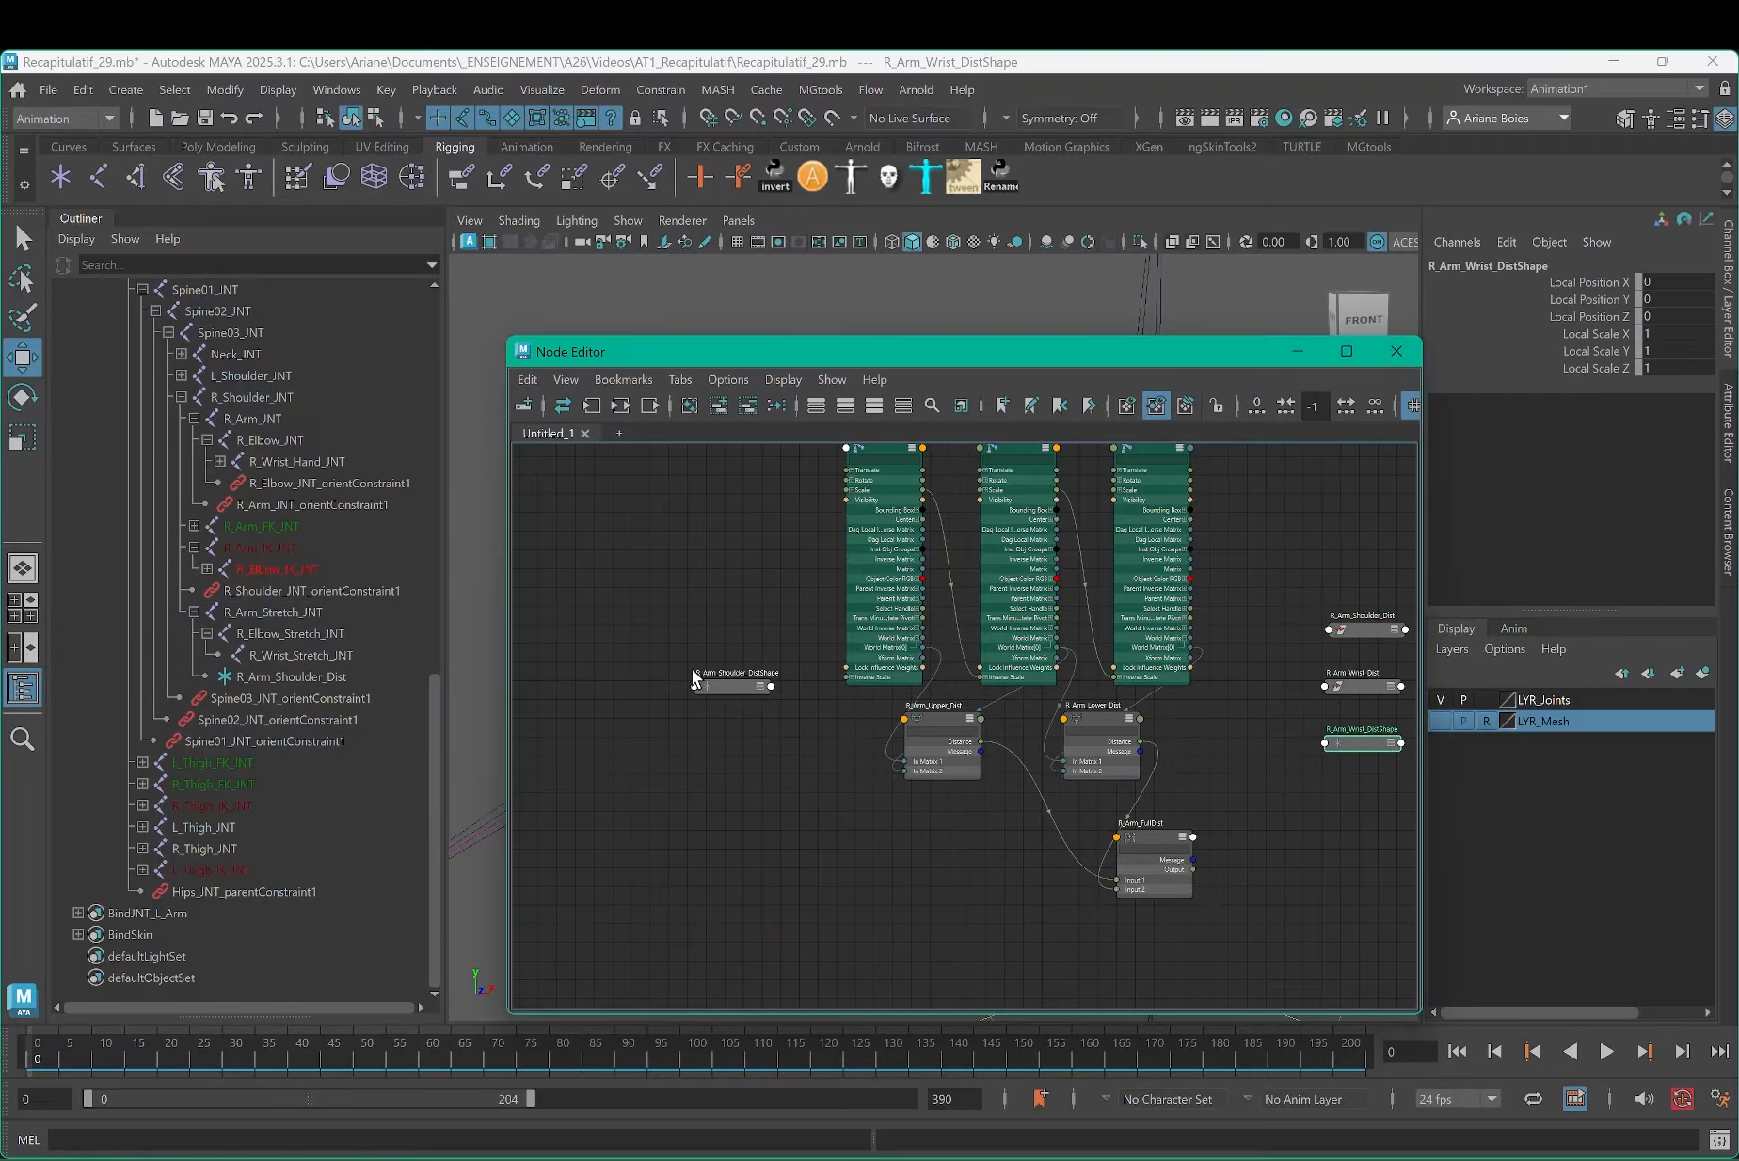
pyautogui.click(729, 686)
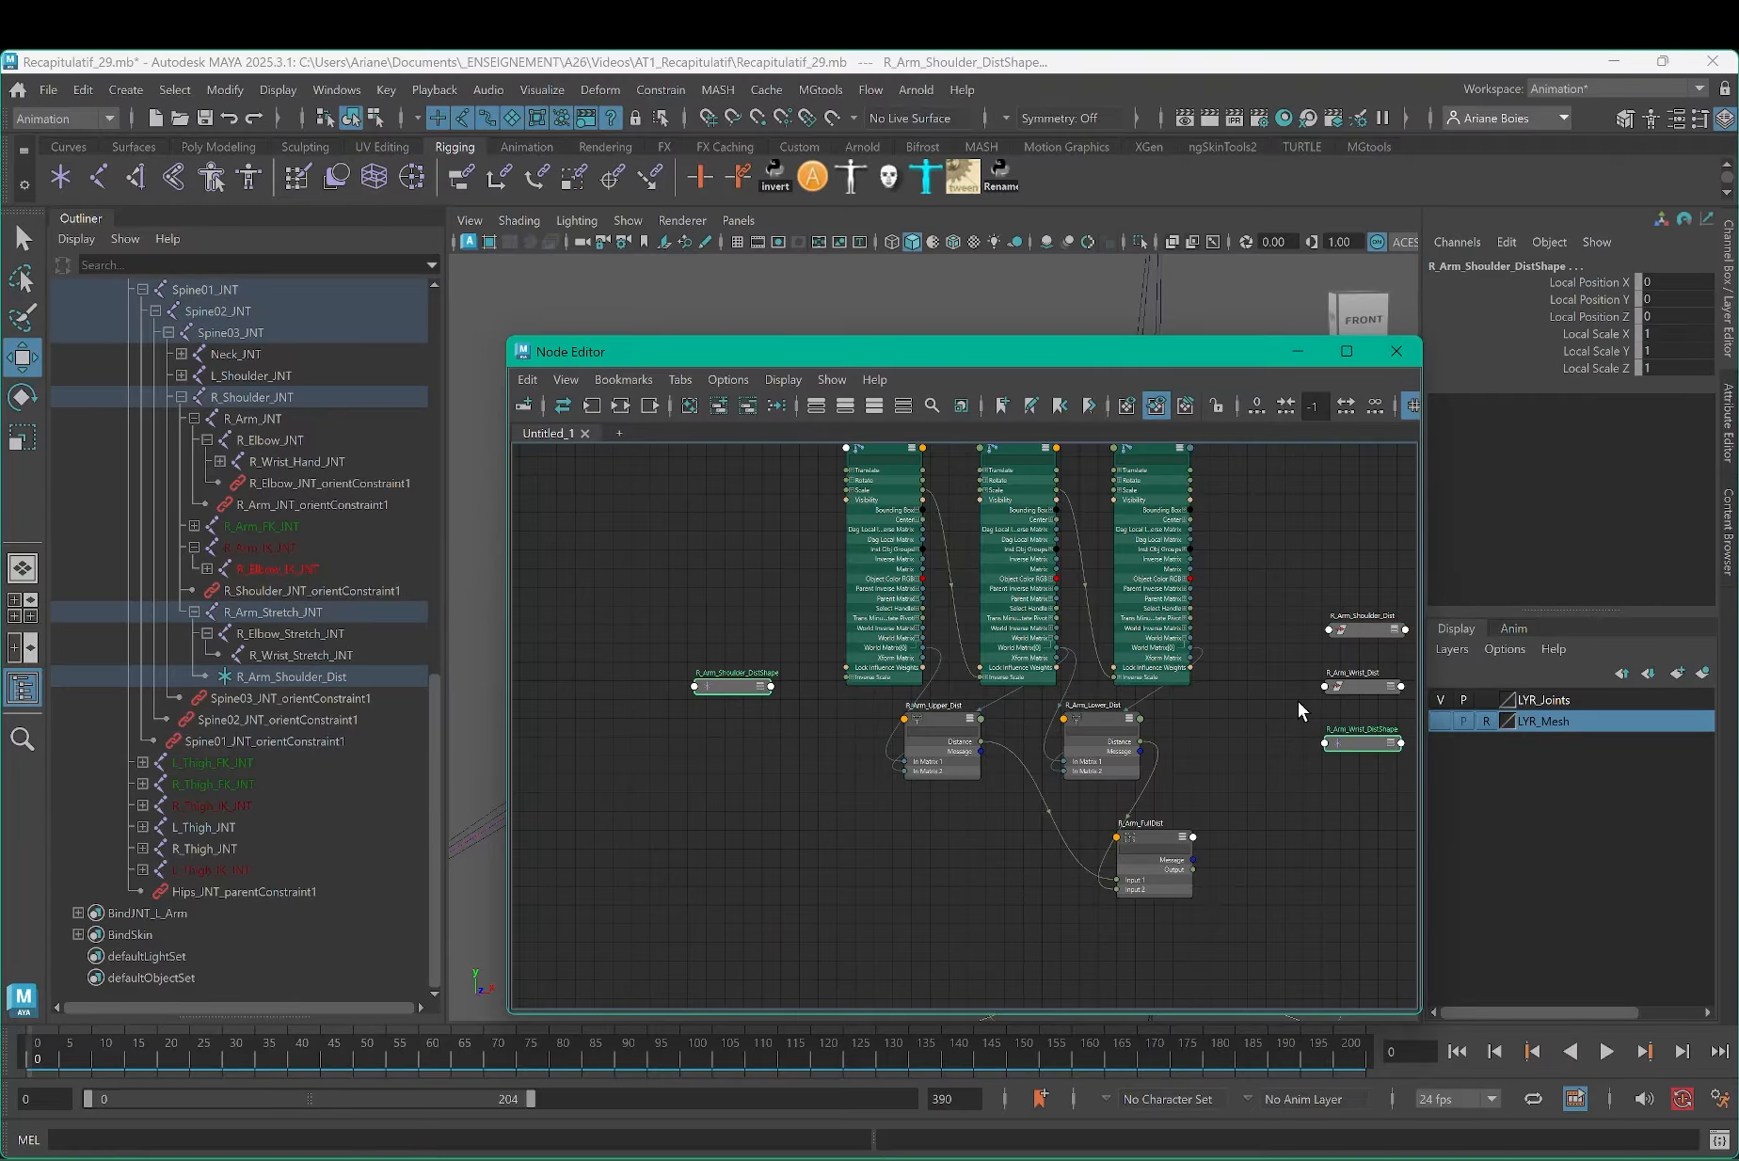
pyautogui.scroll(3, 1298, 702)
pyautogui.scroll(4, 1312, 668)
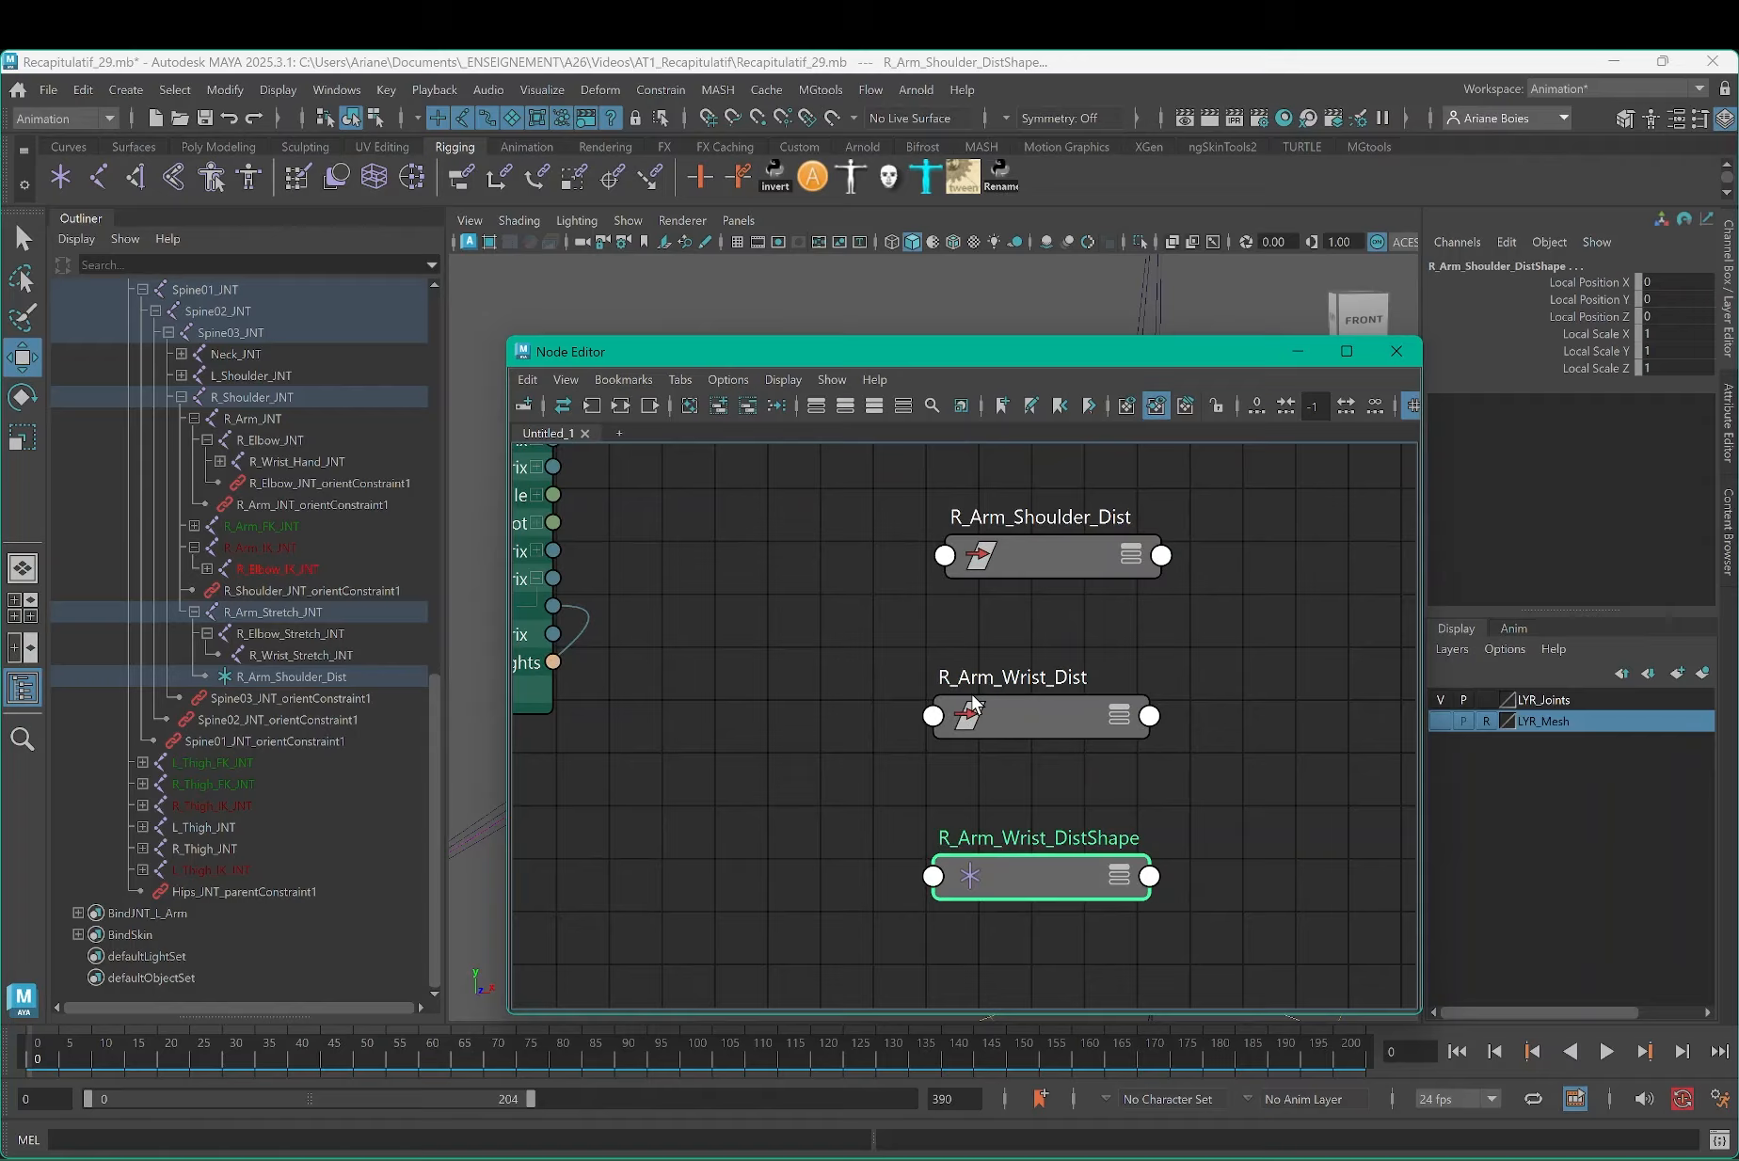
pyautogui.scroll(-3, 1035, 641)
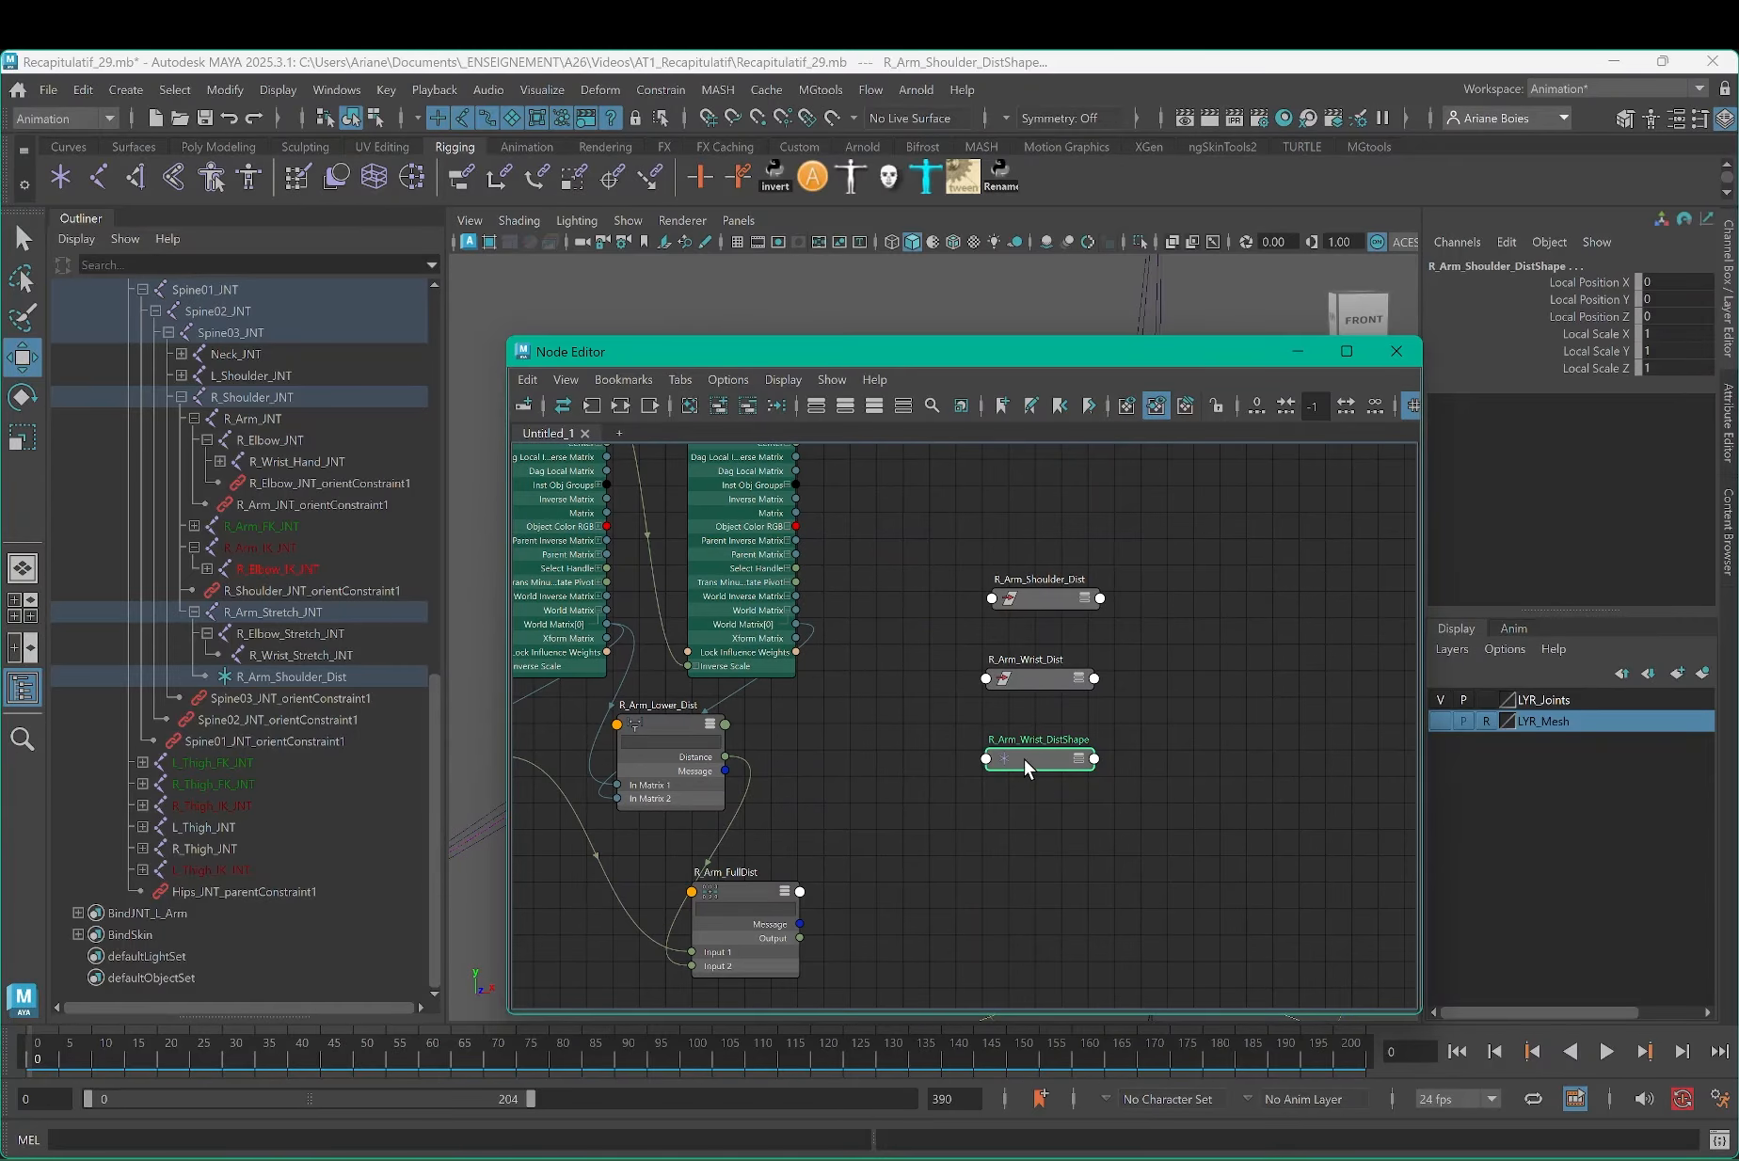
pyautogui.keyDown('alt'); pyautogui.moveTo(743, 764); pyautogui.dragTo(984, 755, button='middle'); pyautogui.keyUp('alt')
pyautogui.click(747, 406)
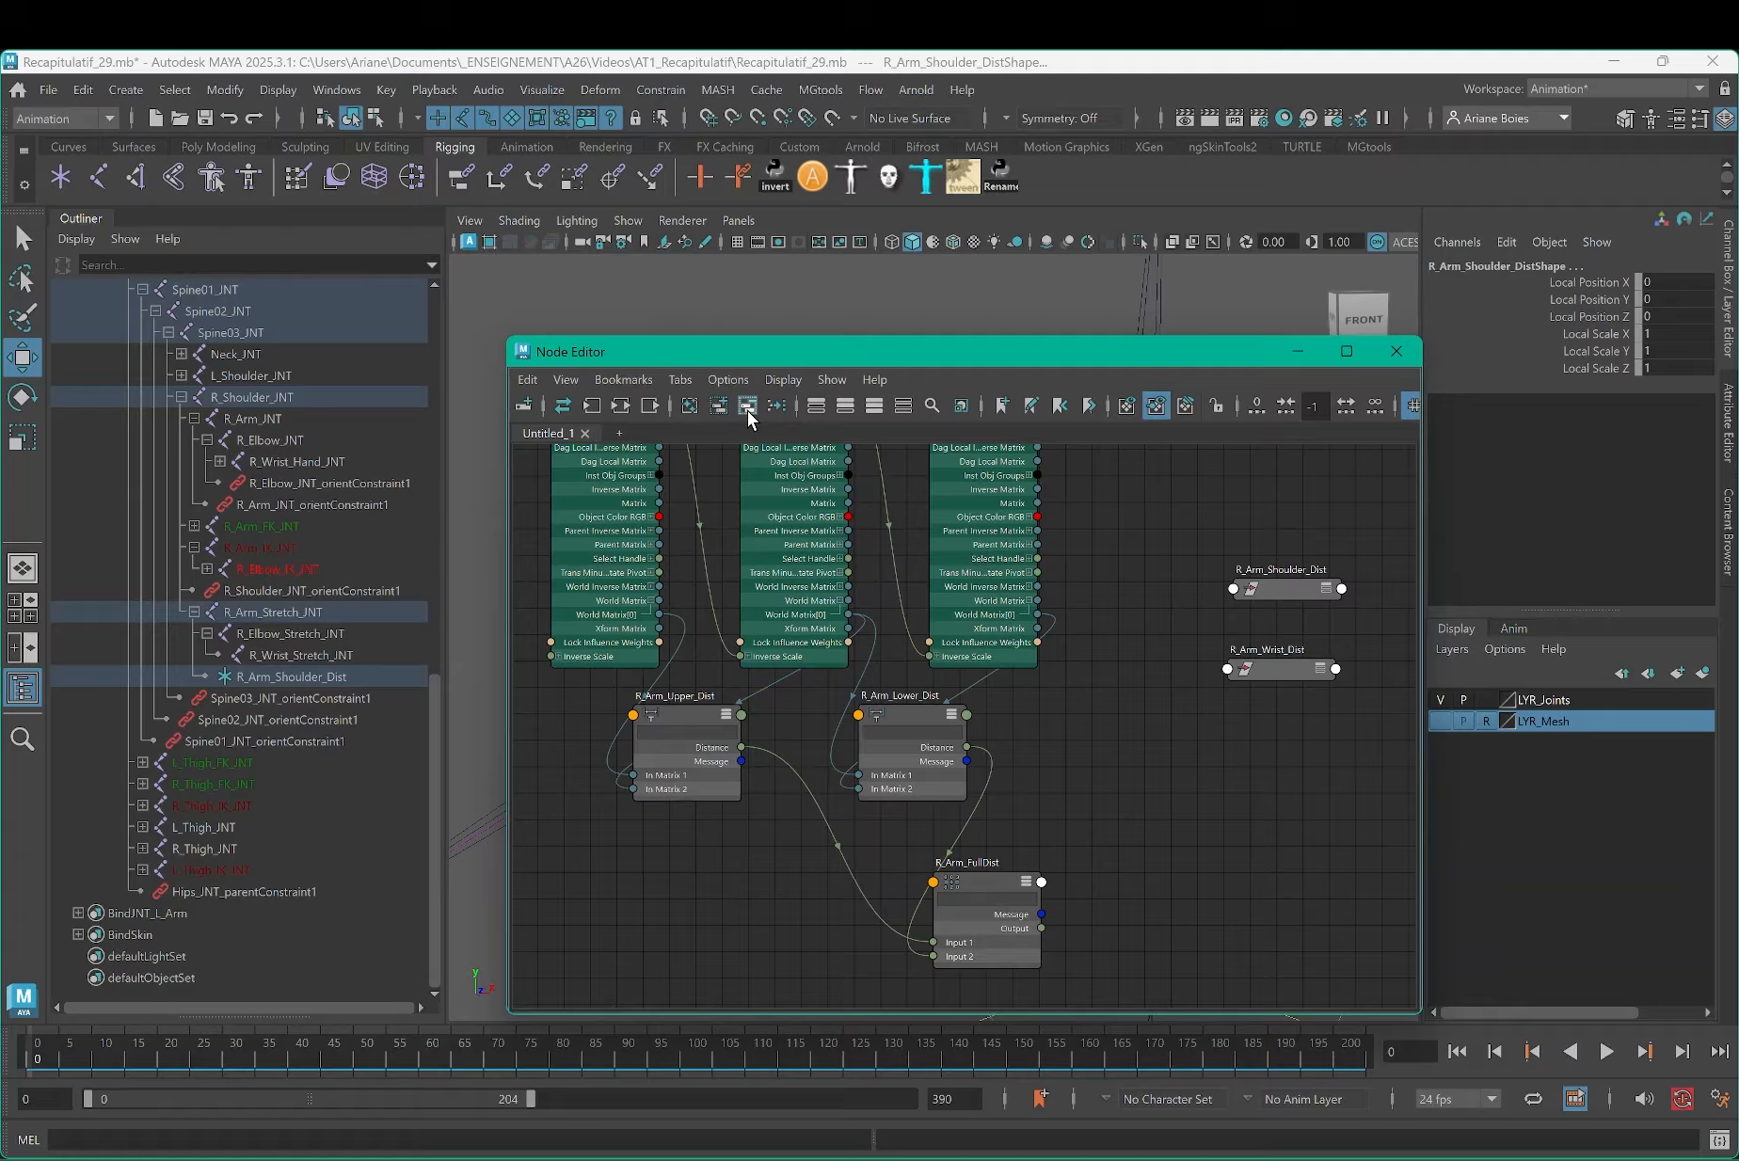
# Step: Place the R_Arm_Shoulder_Dist and R_Arm_Wrist_Dist nodes side by side and expand both to show their attributes
pyautogui.keyDown('alt'); pyautogui.moveTo(1167, 710); pyautogui.dragTo(777, 773, button='middle'); pyautogui.keyUp('alt')
pyautogui.click(981, 704)
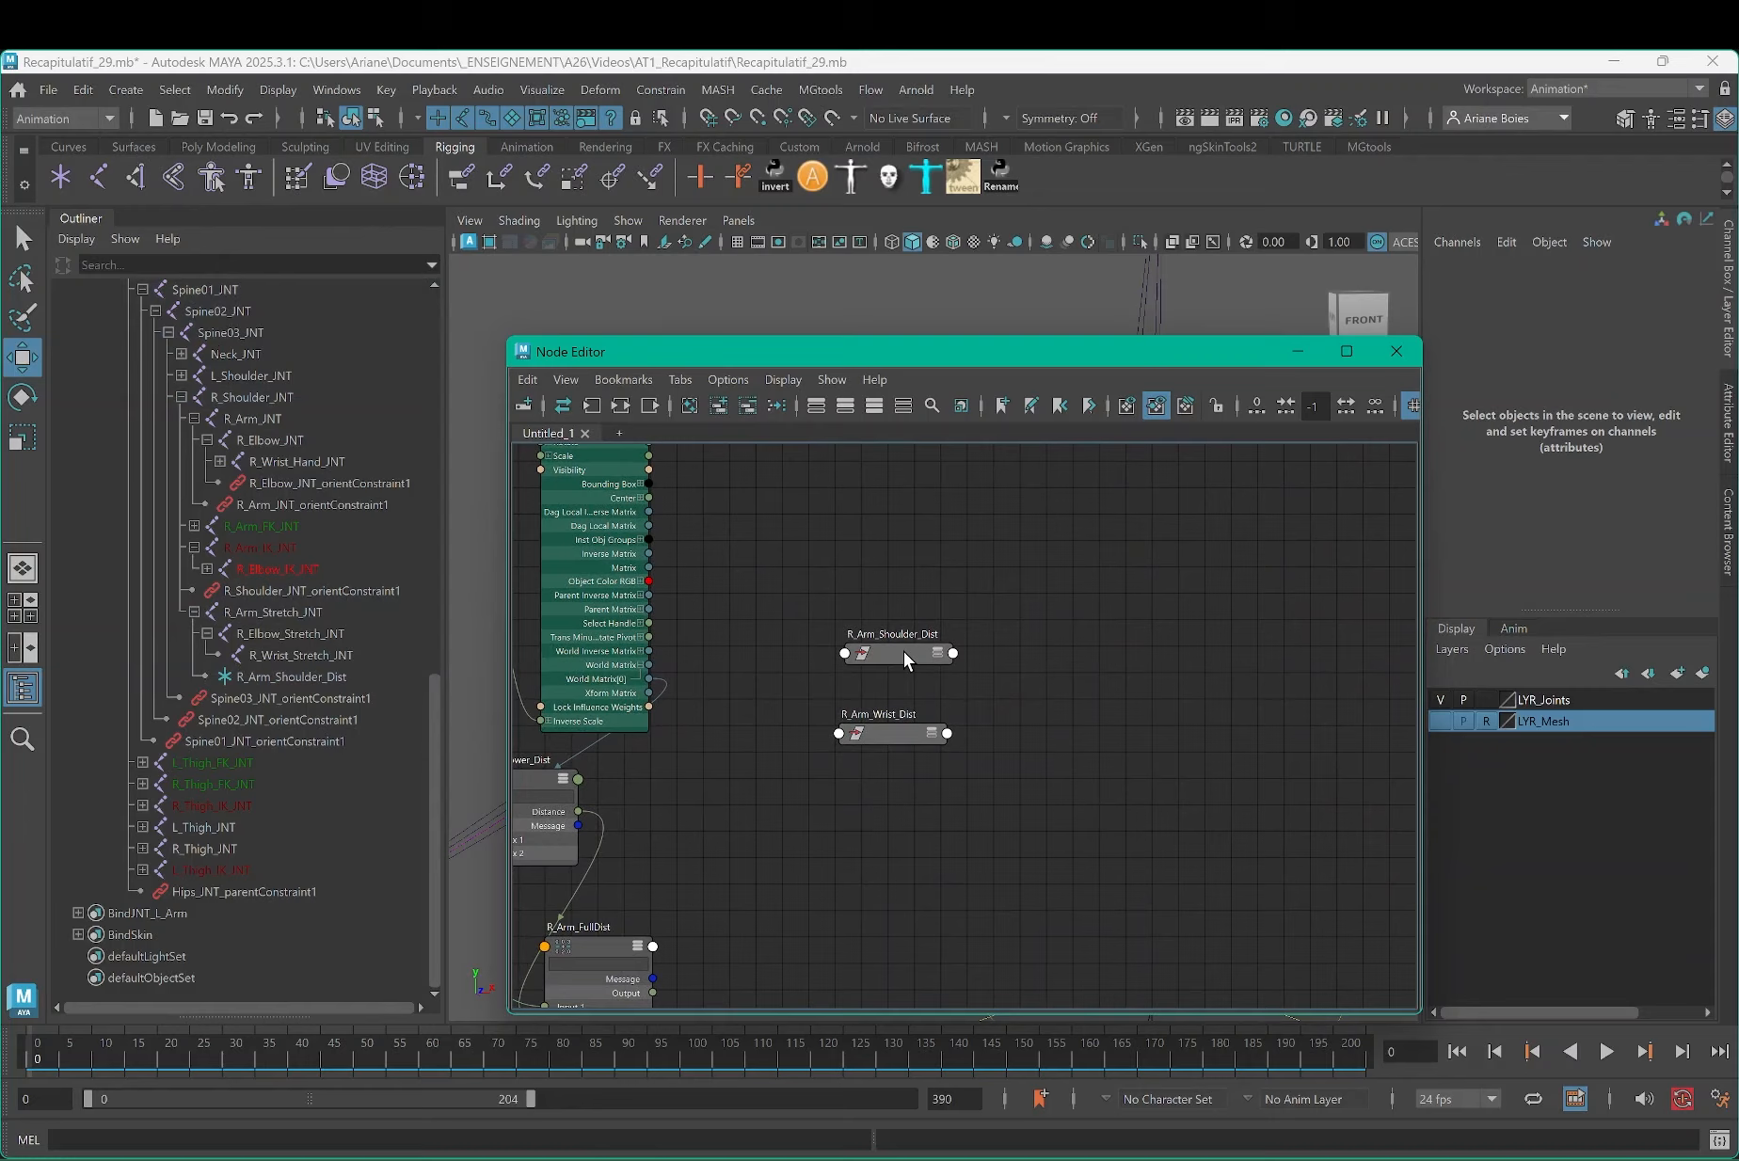
pyautogui.moveTo(904, 651); pyautogui.dragTo(846, 495)
pyautogui.click(907, 729)
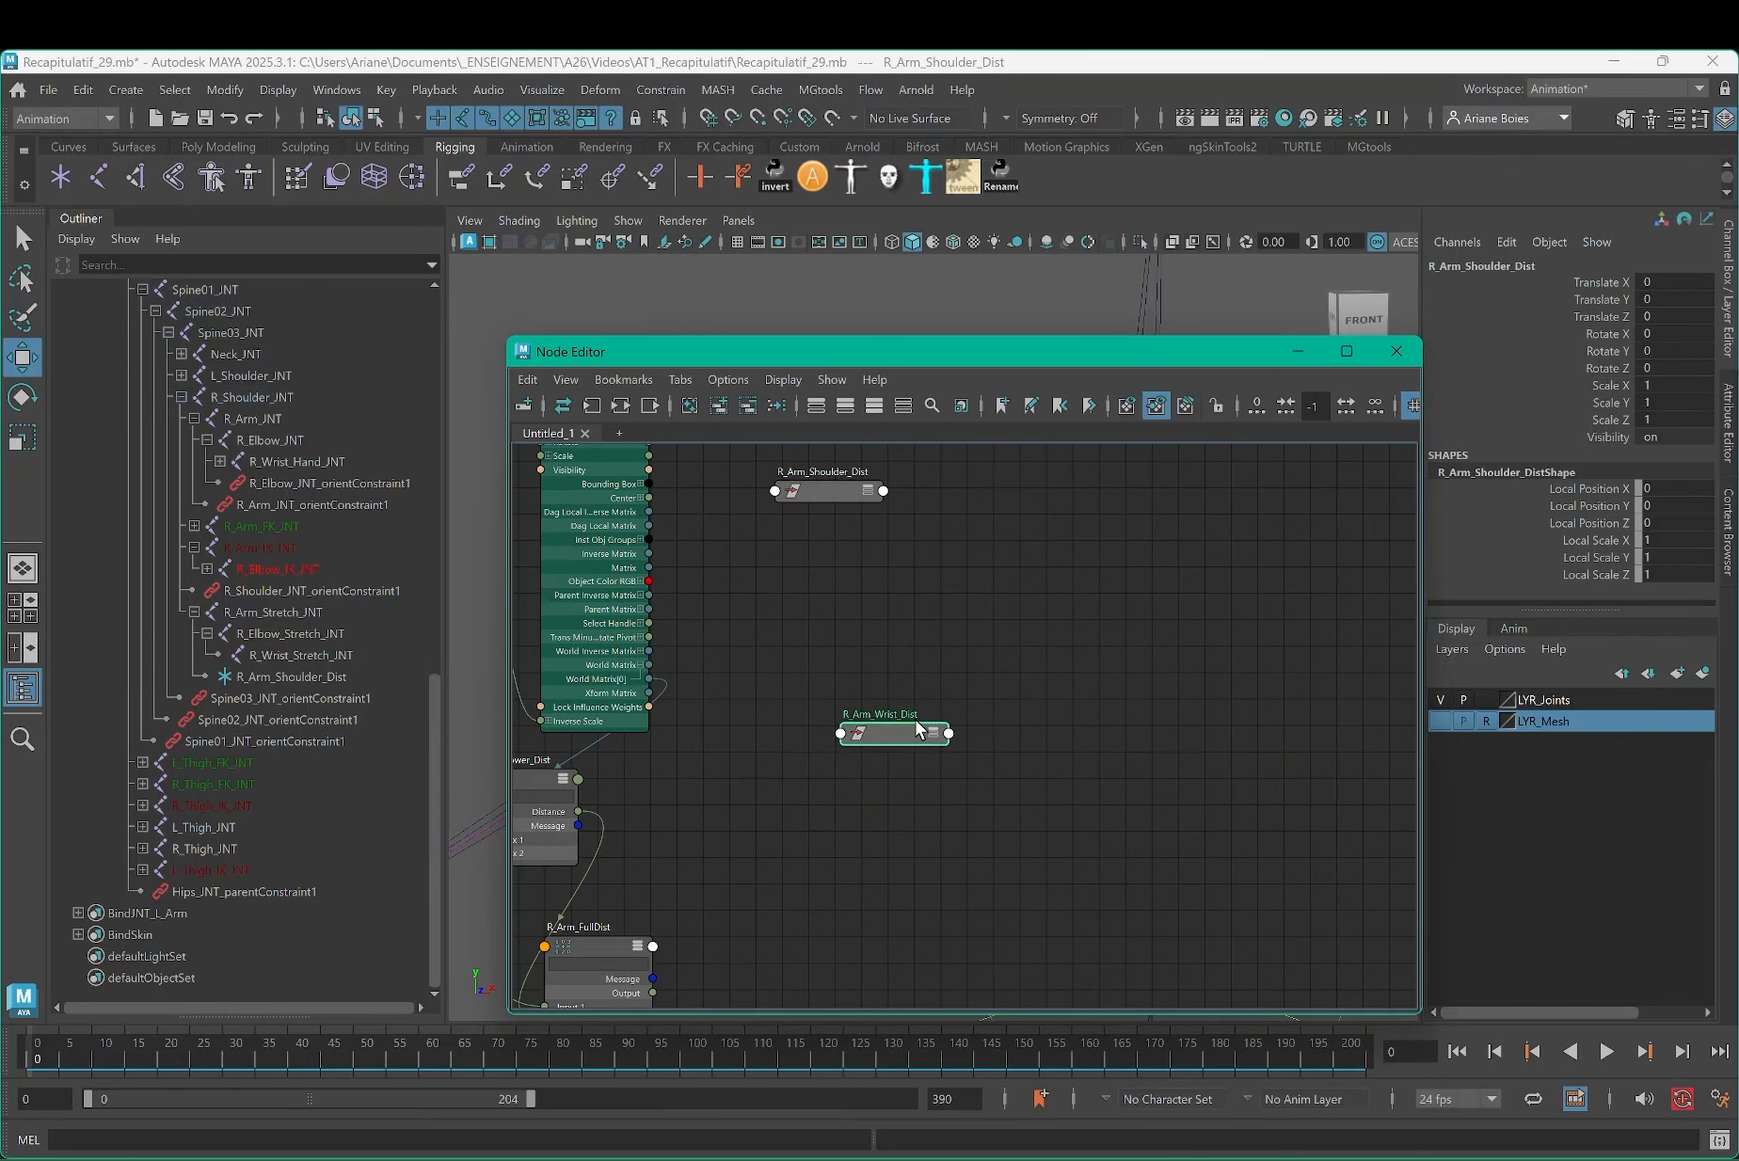
pyautogui.moveTo(916, 721); pyautogui.dragTo(1067, 486)
pyautogui.moveTo(1156, 617); pyautogui.dragTo(751, 446)
pyautogui.press('3')
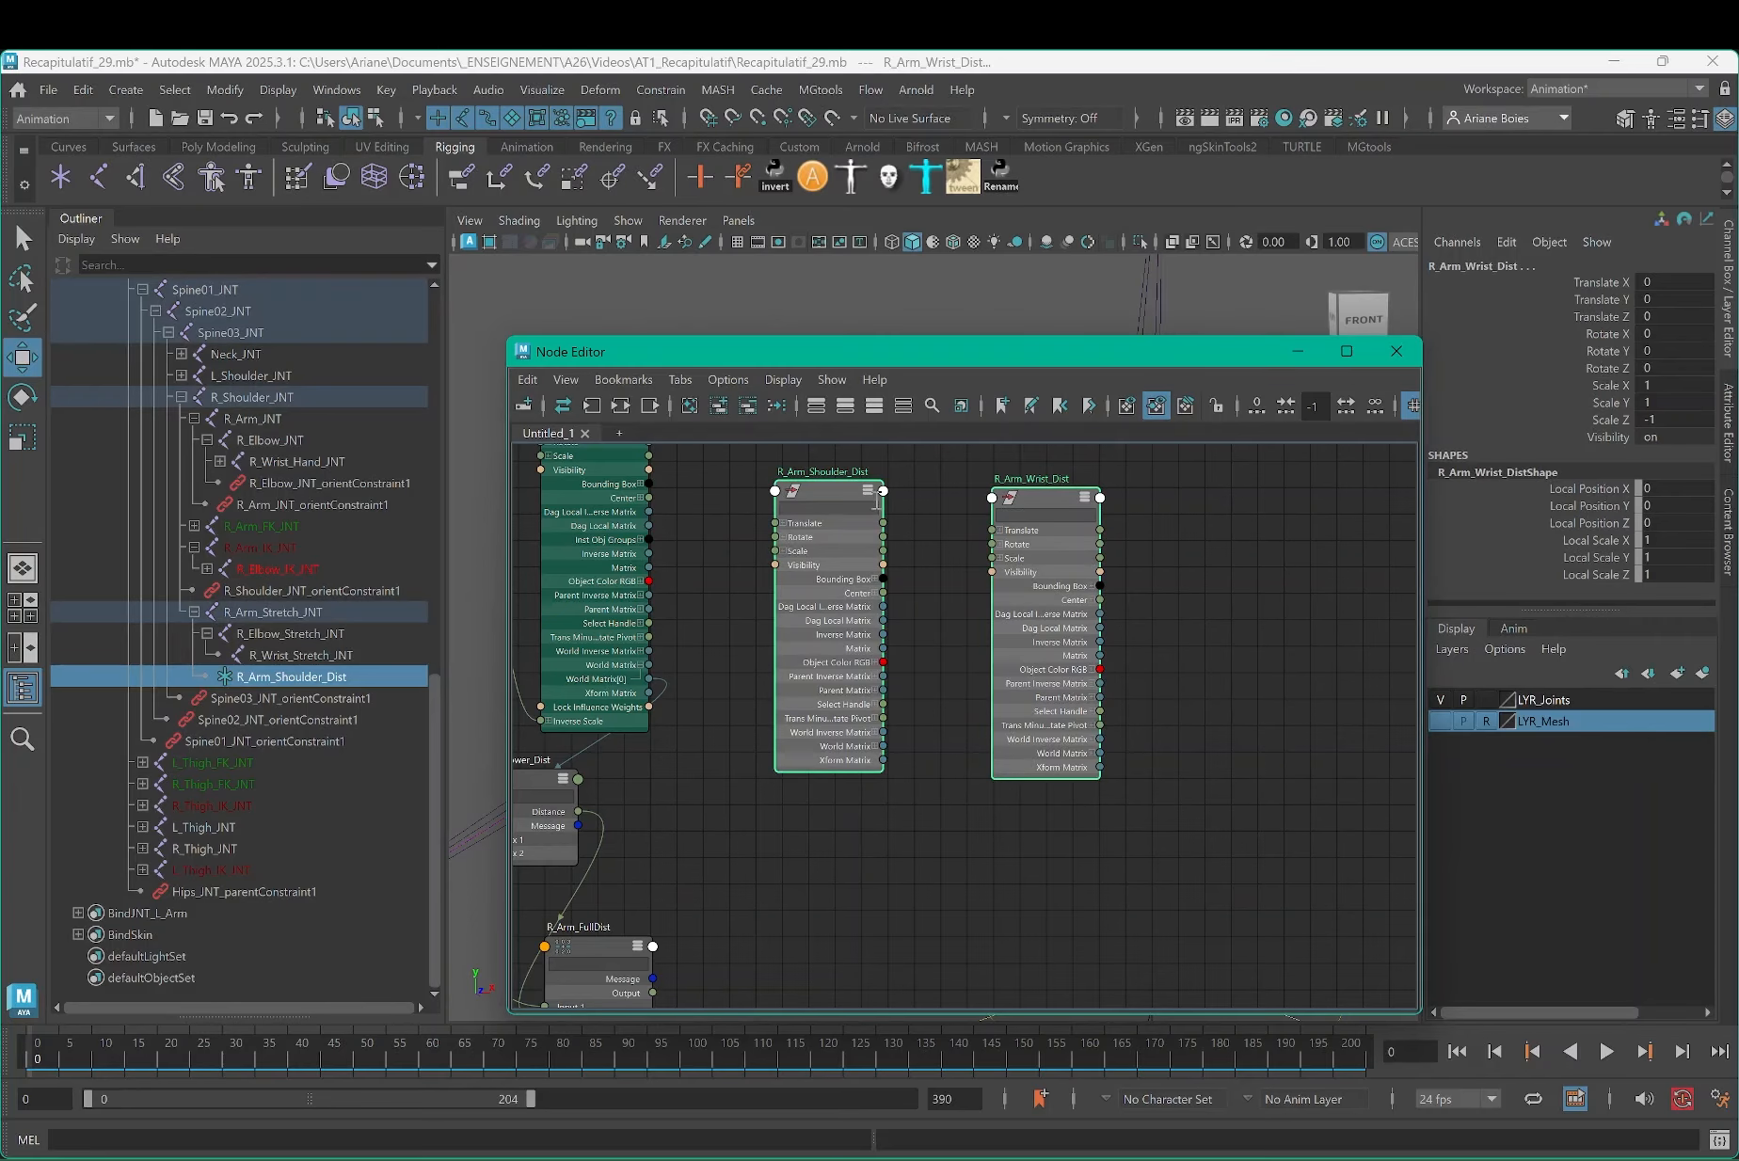
pyautogui.click(1170, 556)
pyautogui.moveTo(1050, 501); pyautogui.dragTo(1099, 480)
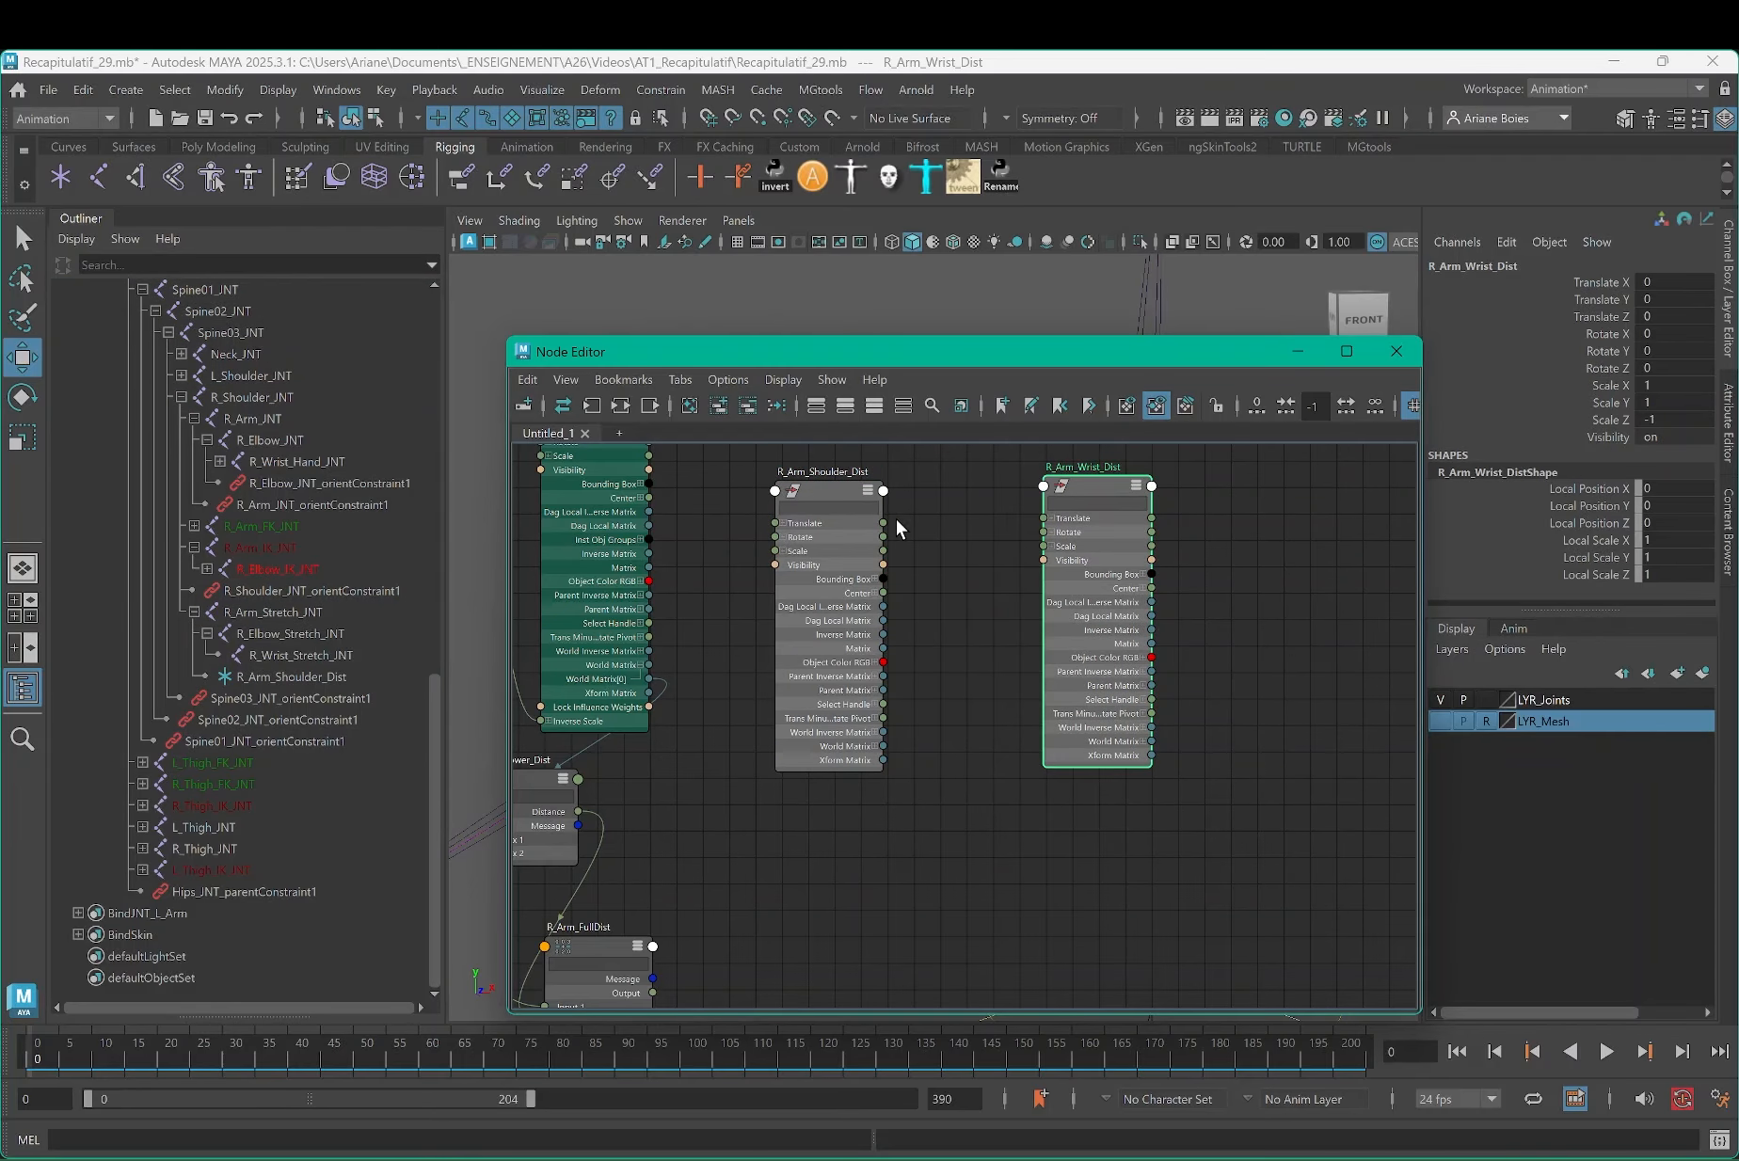
pyautogui.moveTo(848, 489); pyautogui.dragTo(906, 481)
# Step: Create a distanceBetween node below the R_Arm_Shoulder_Dist and R_Arm_Wrist_Dist nodes
pyautogui.click(990, 870)
pyautogui.press('Tab')
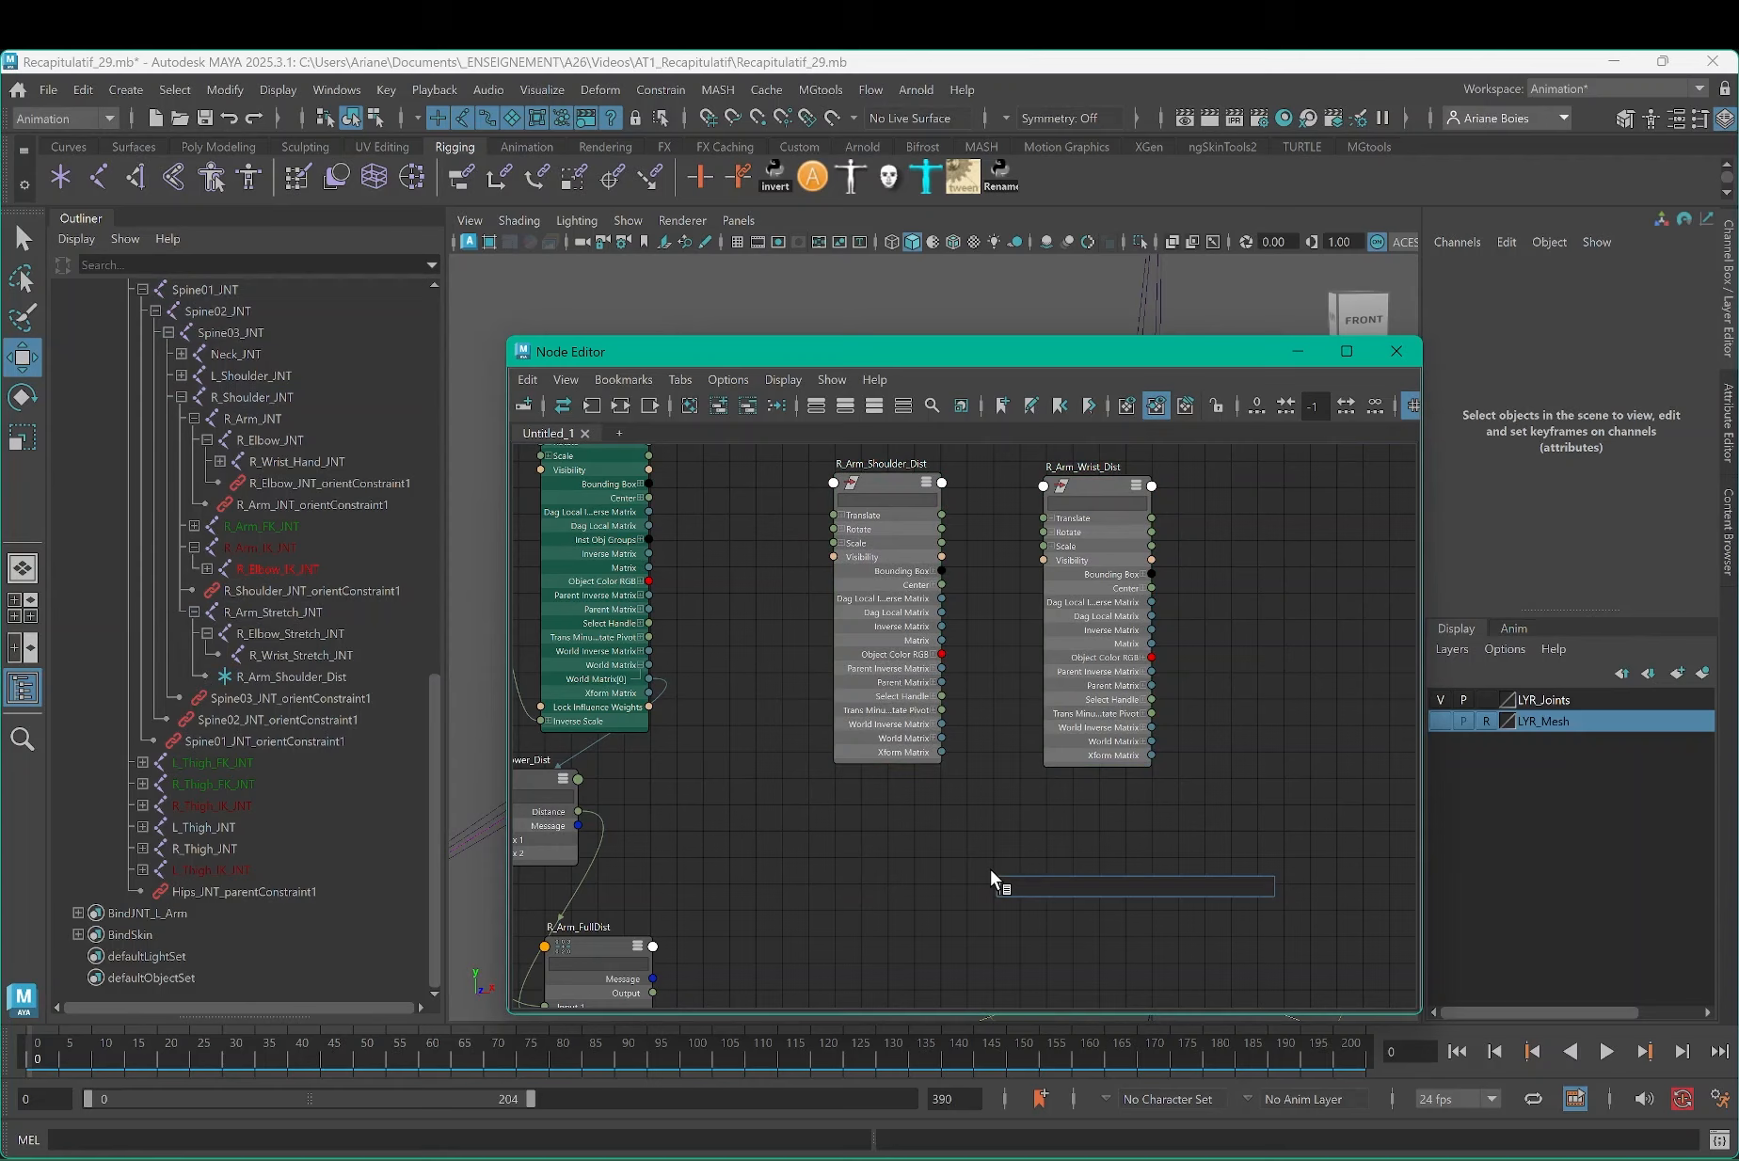
pyautogui.write('dist')
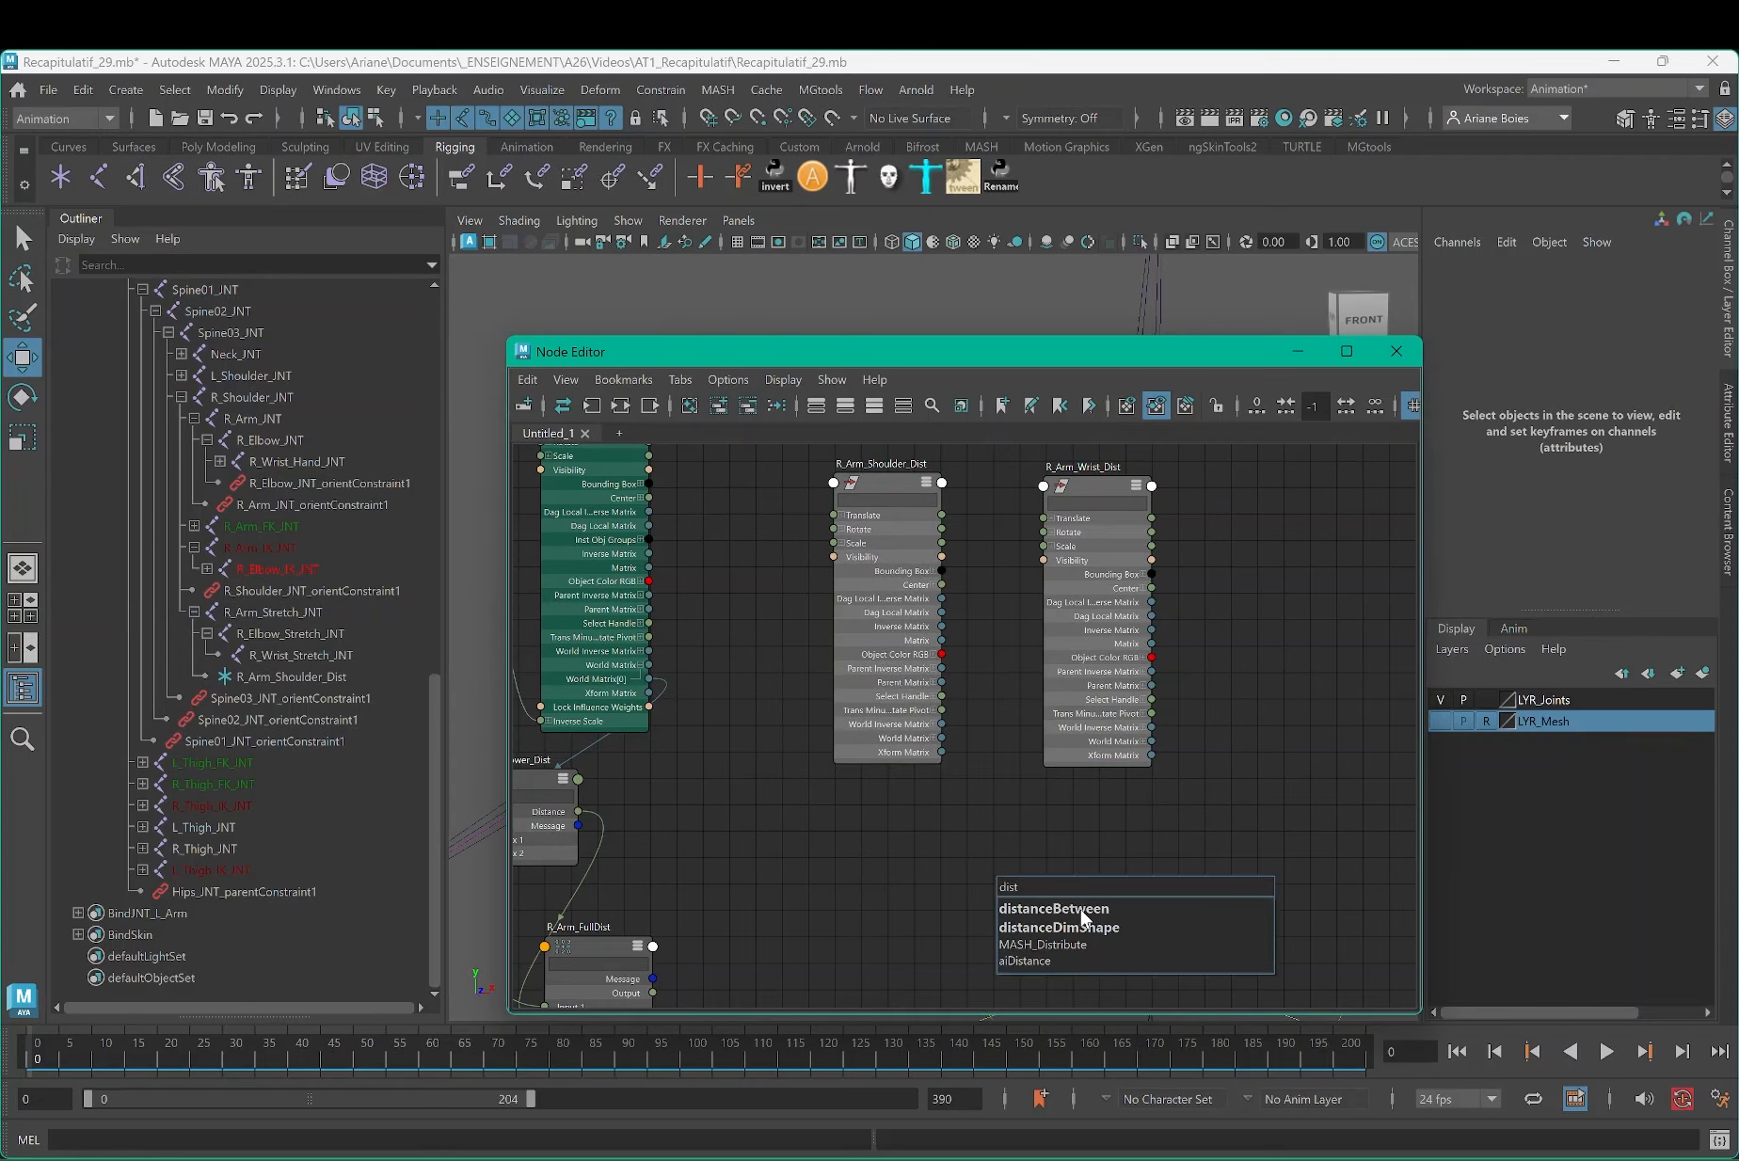
pyautogui.click(1054, 908)
pyautogui.moveTo(1075, 894); pyautogui.dragTo(1031, 826)
pyautogui.scroll(3, 1034, 828)
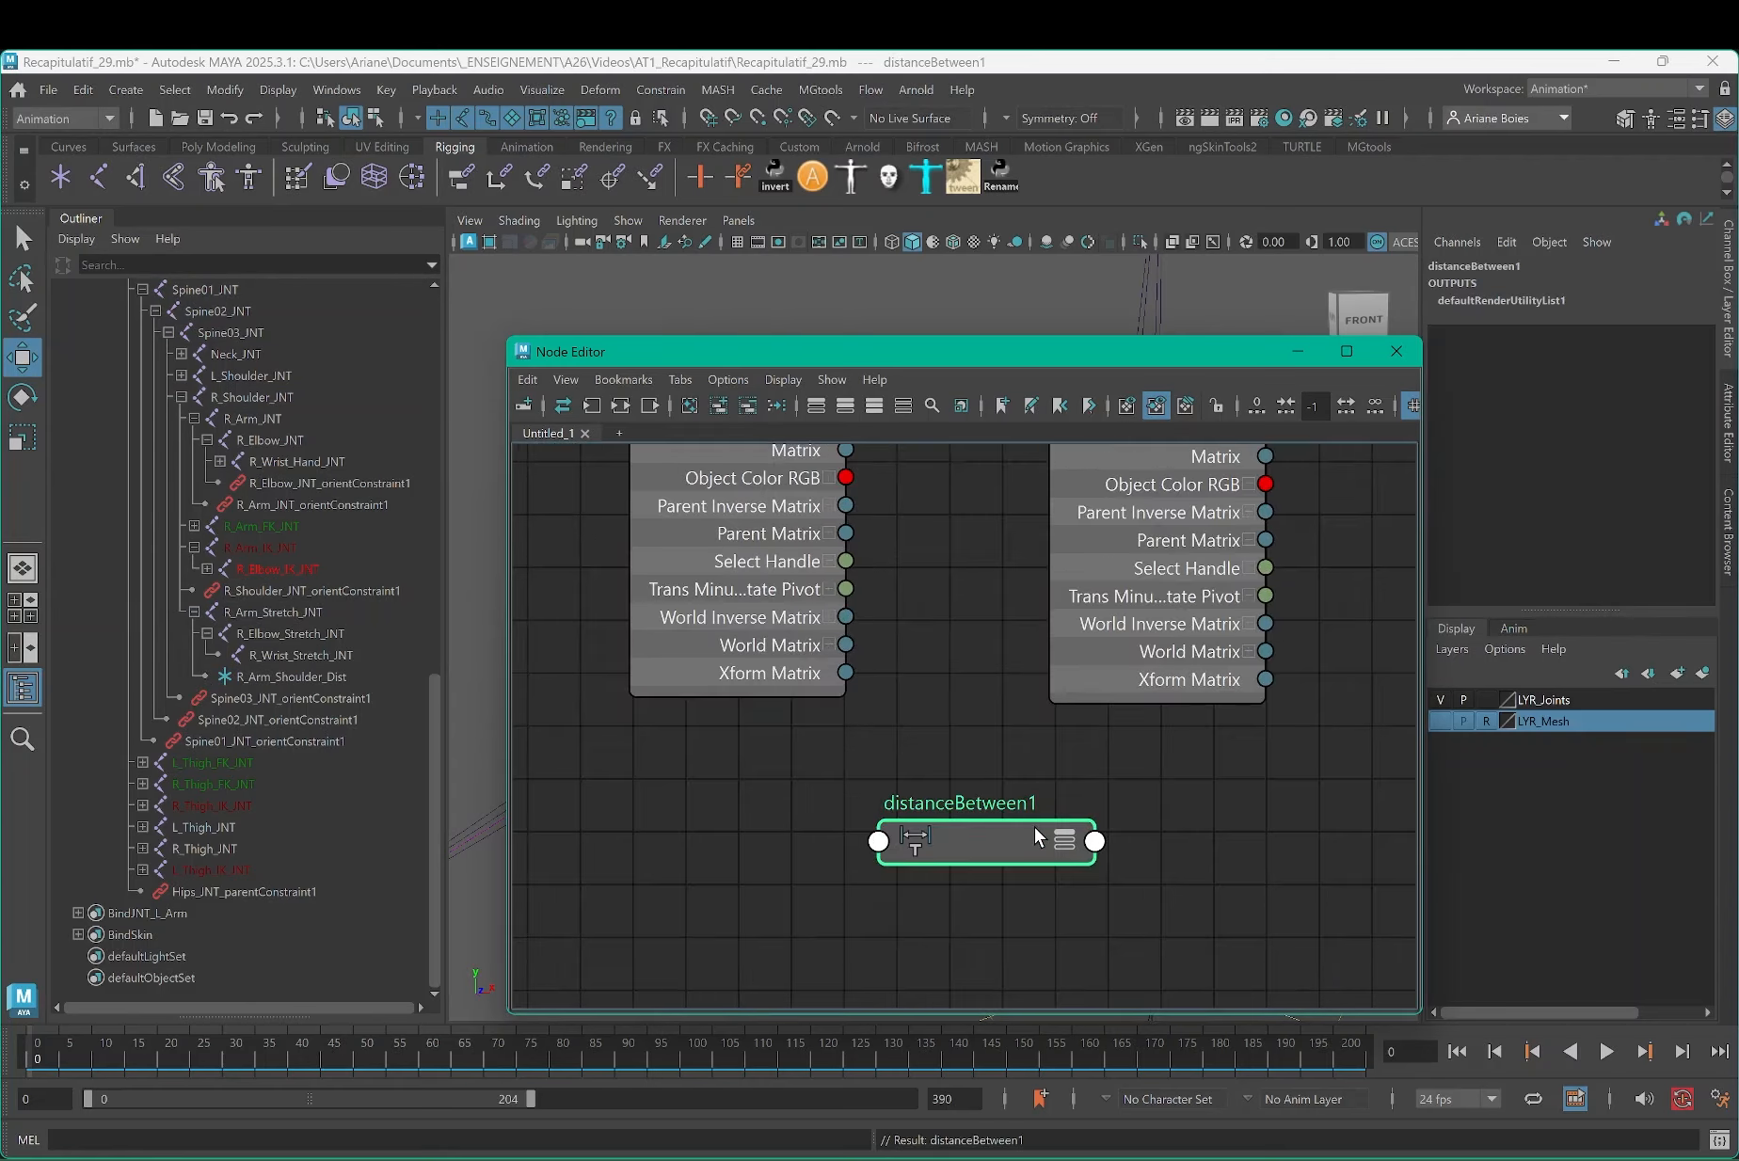
# Step: Connect World Matrix[0] of R_Arm_Shoulder_Dist to inMatrix1 and of R_Arm_Wrist_Dist to inMatrix2 on the new distanceBetween node
pyautogui.click(825, 644)
pyautogui.click(1245, 651)
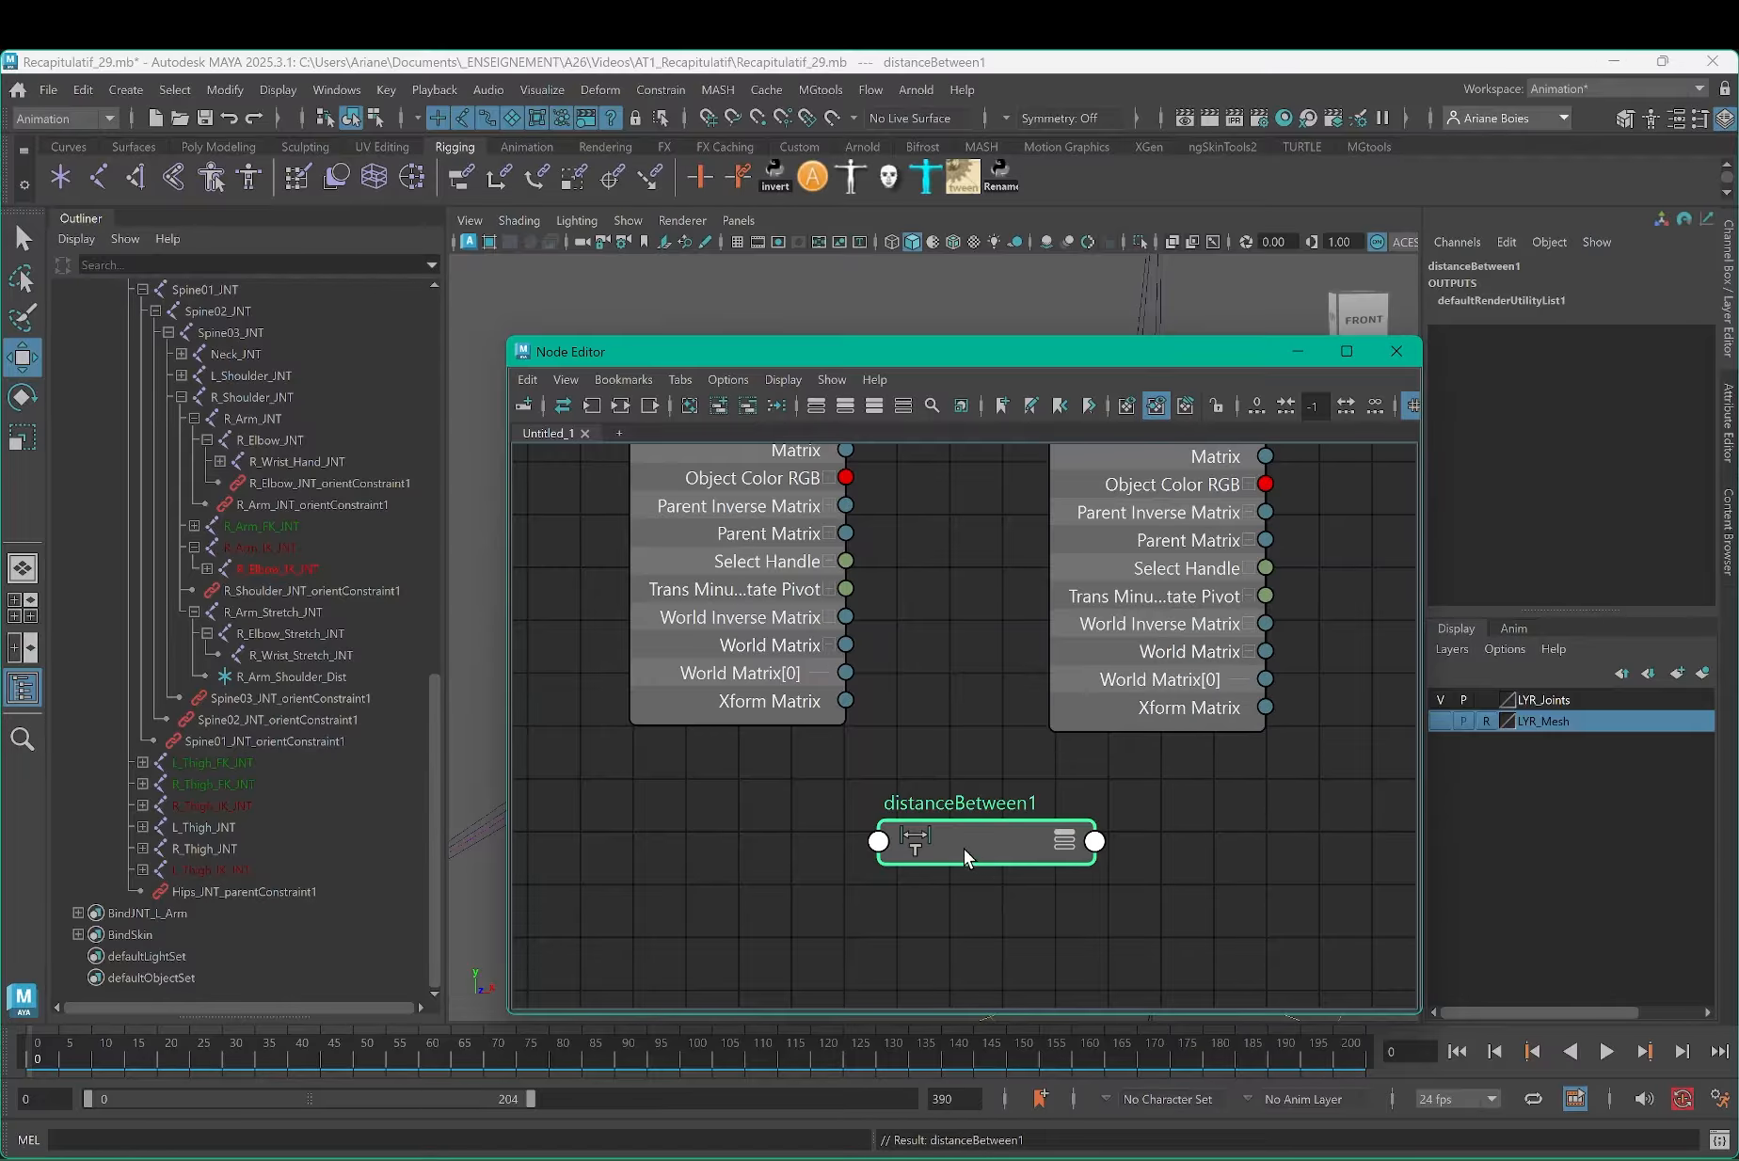
pyautogui.press('3')
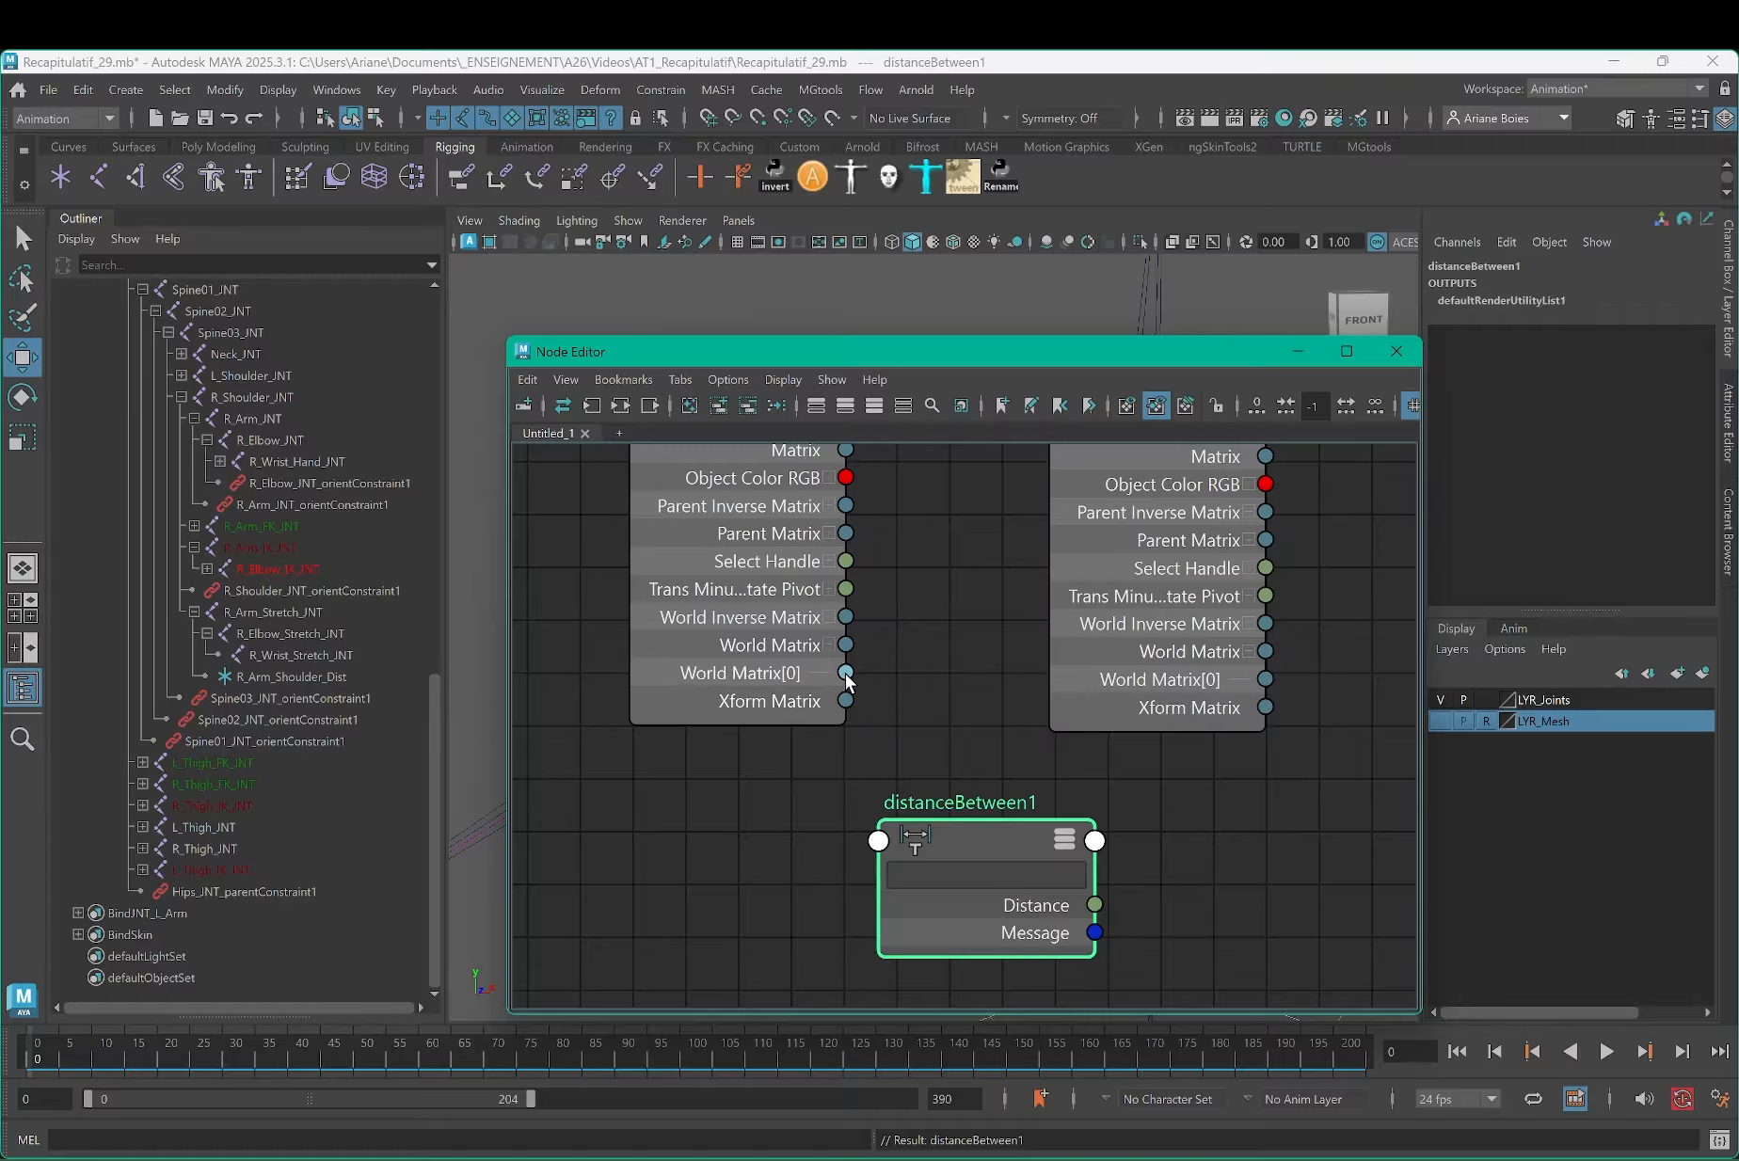
pyautogui.moveTo(847, 675); pyautogui.dragTo(880, 841)
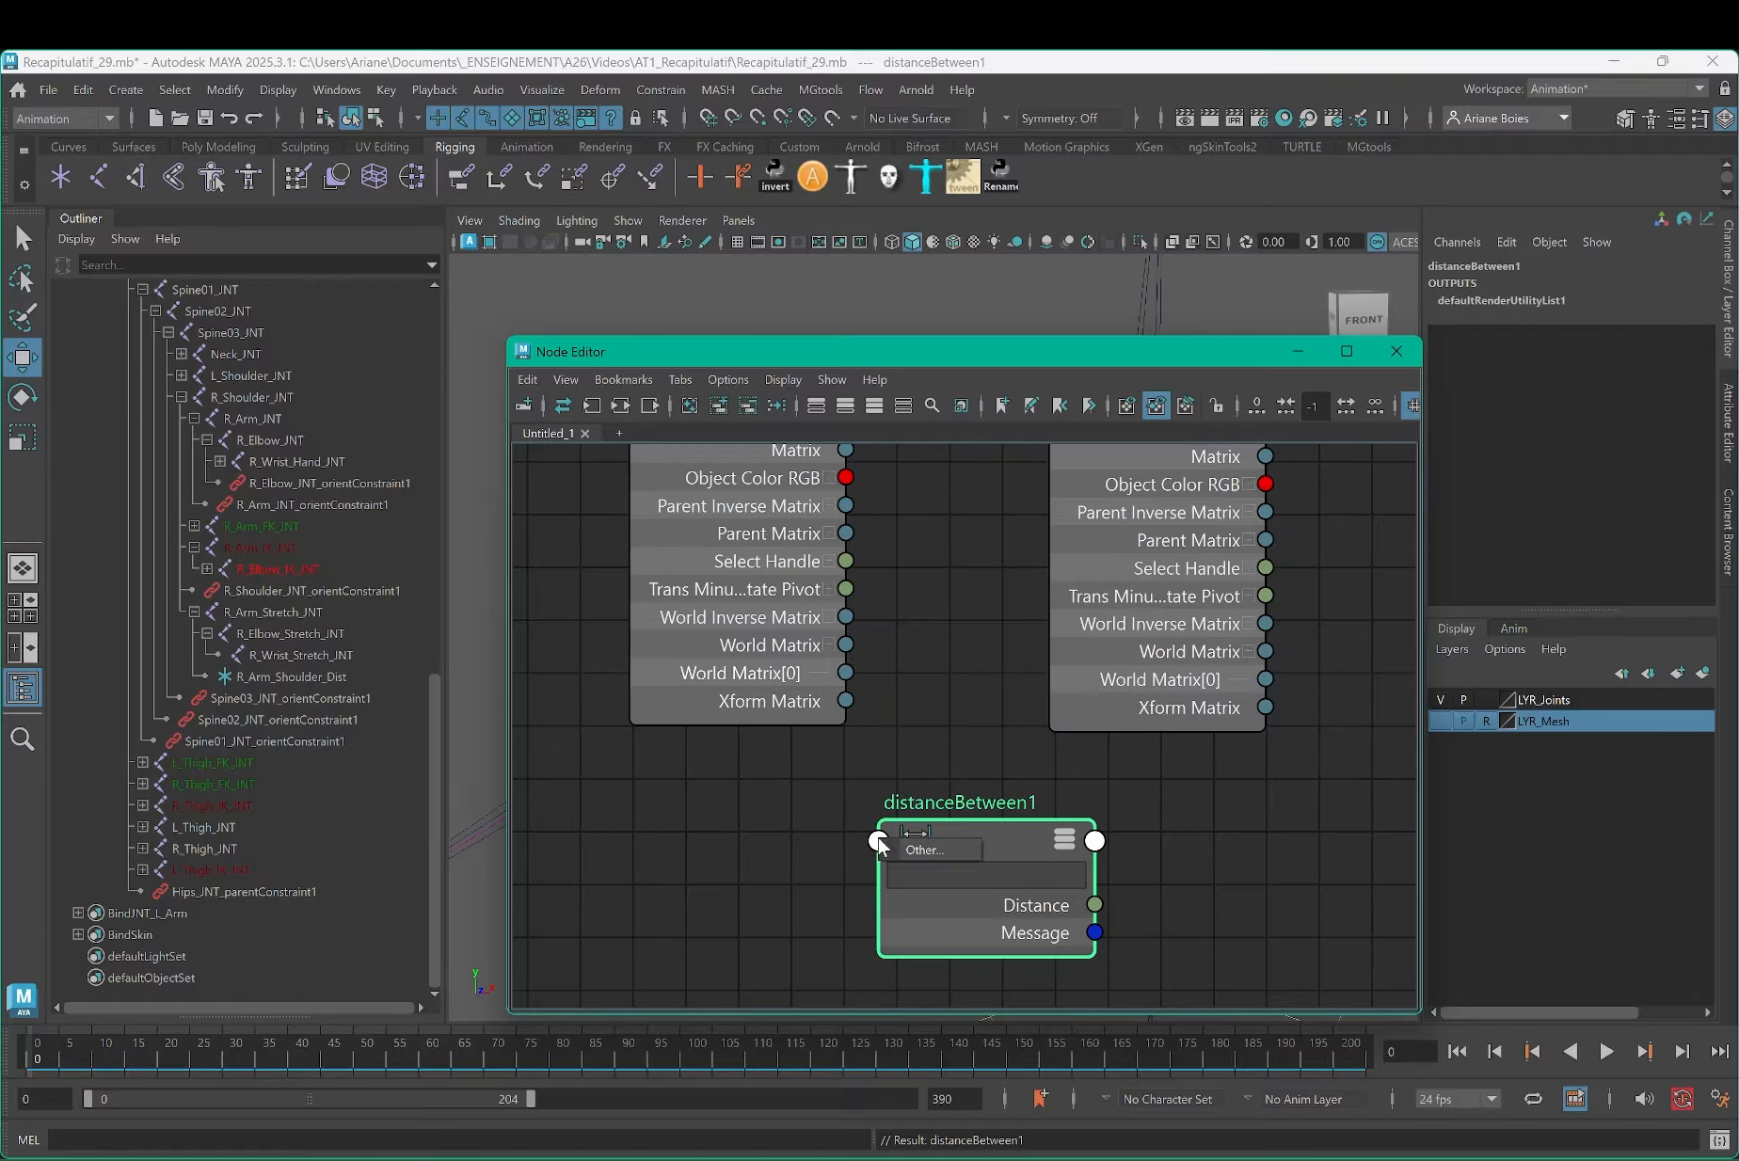
pyautogui.click(947, 852)
pyautogui.click(845, 530)
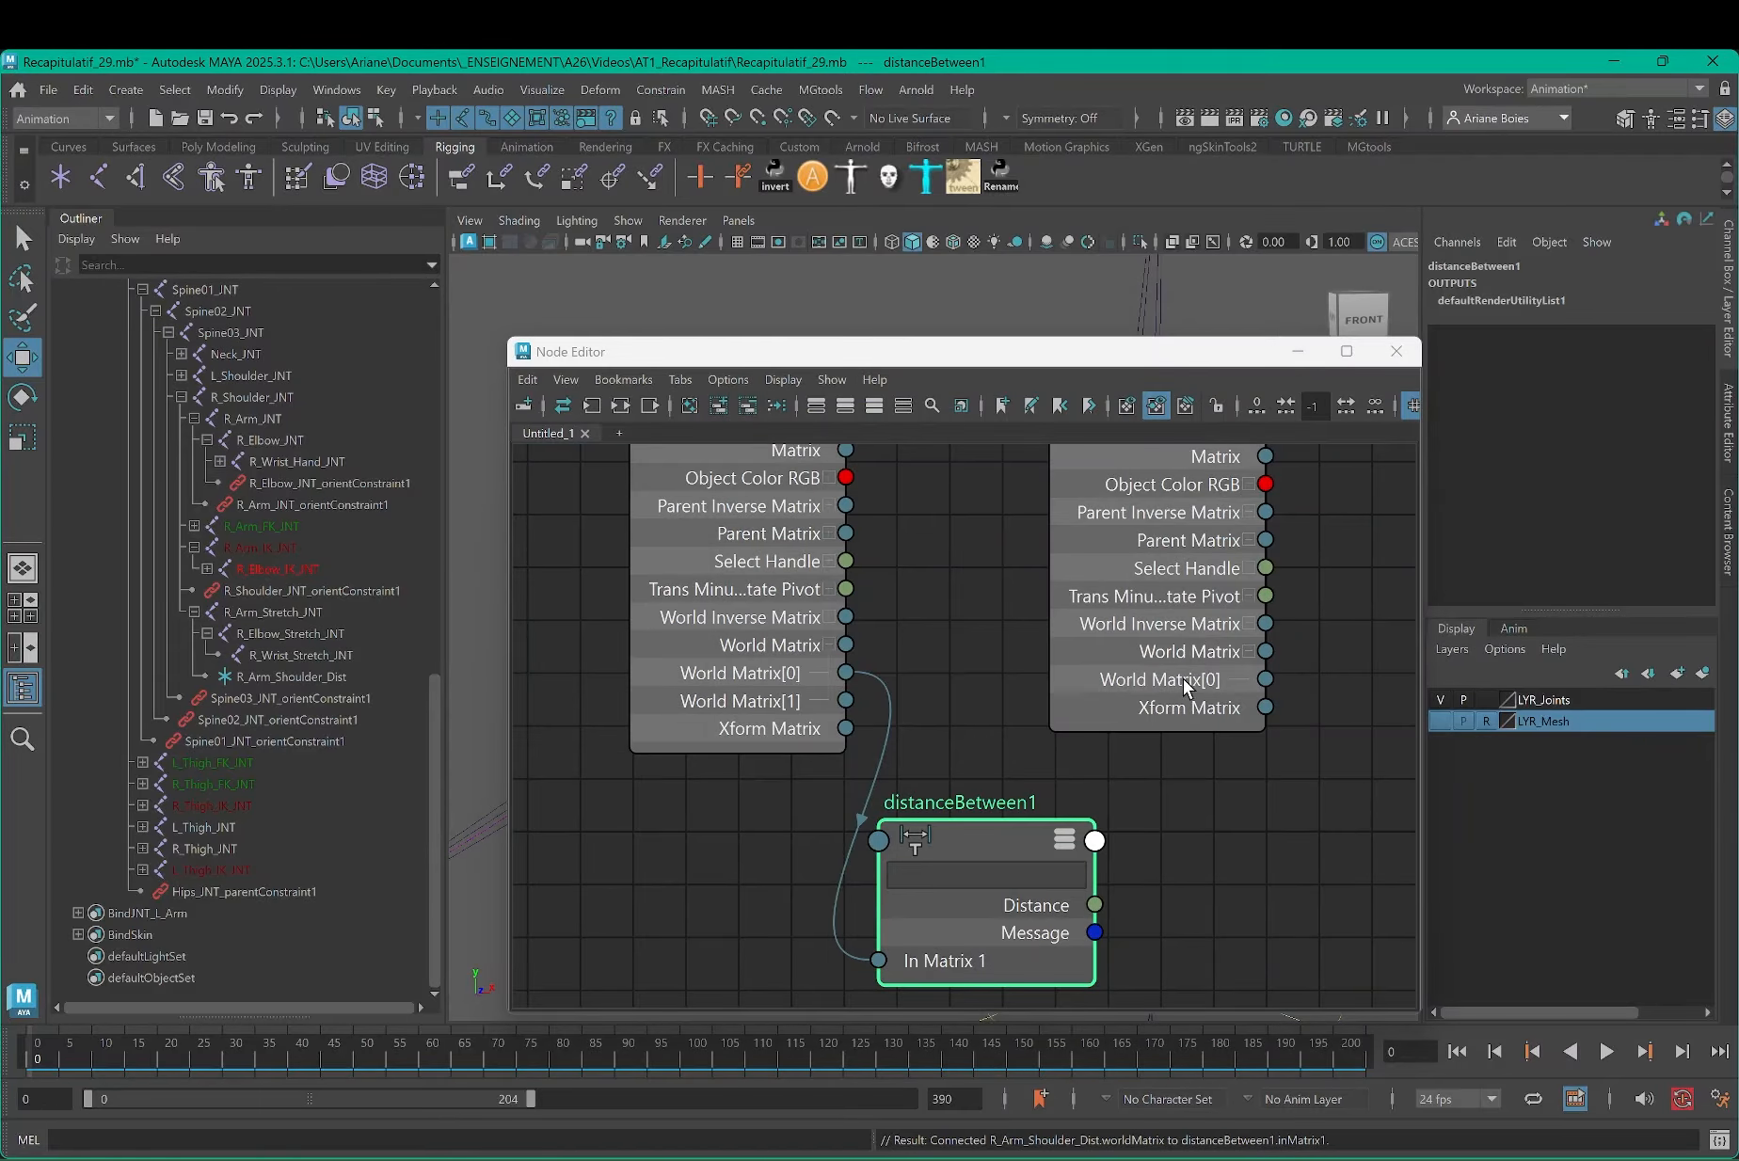
pyautogui.moveTo(1266, 678); pyautogui.dragTo(878, 840)
pyautogui.click(958, 858)
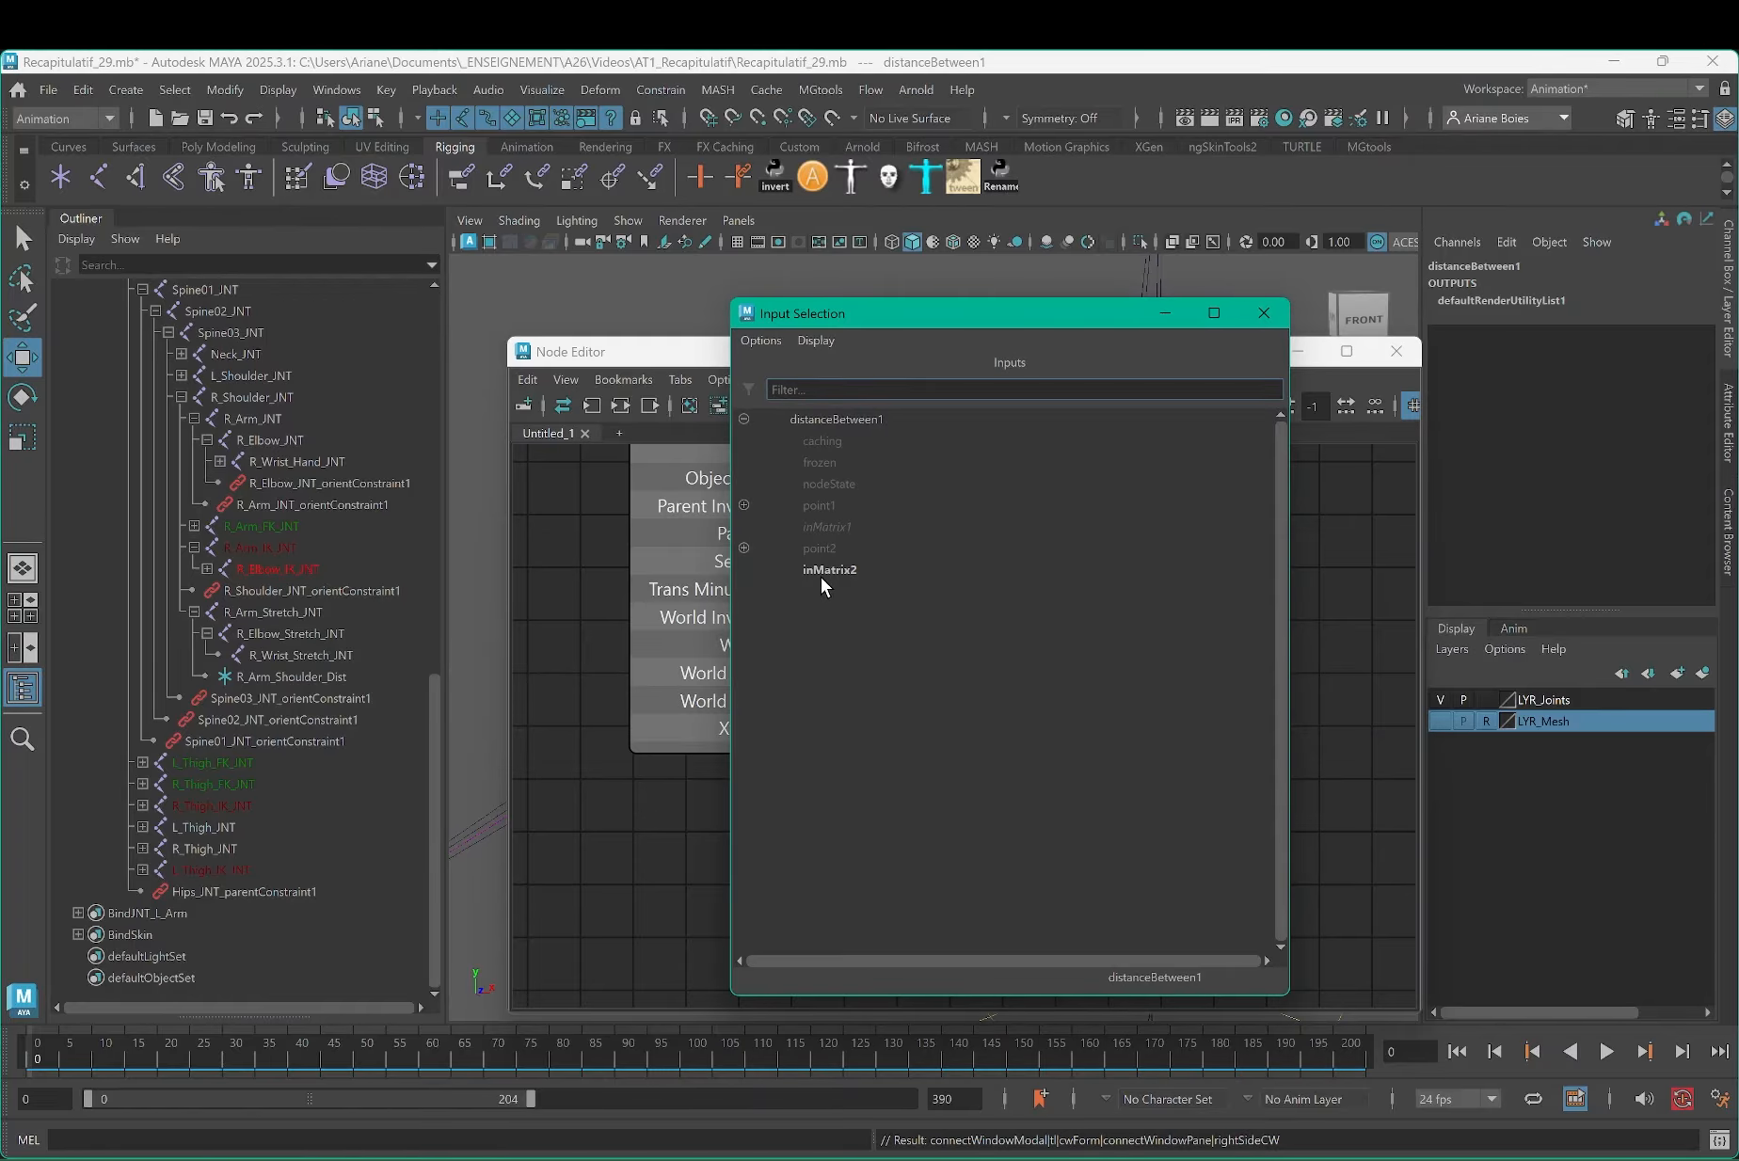
pyautogui.click(821, 574)
# Step: Rename the distanceBetween node as R_Arm_StretchDist
pyautogui.doubleClick(947, 800)
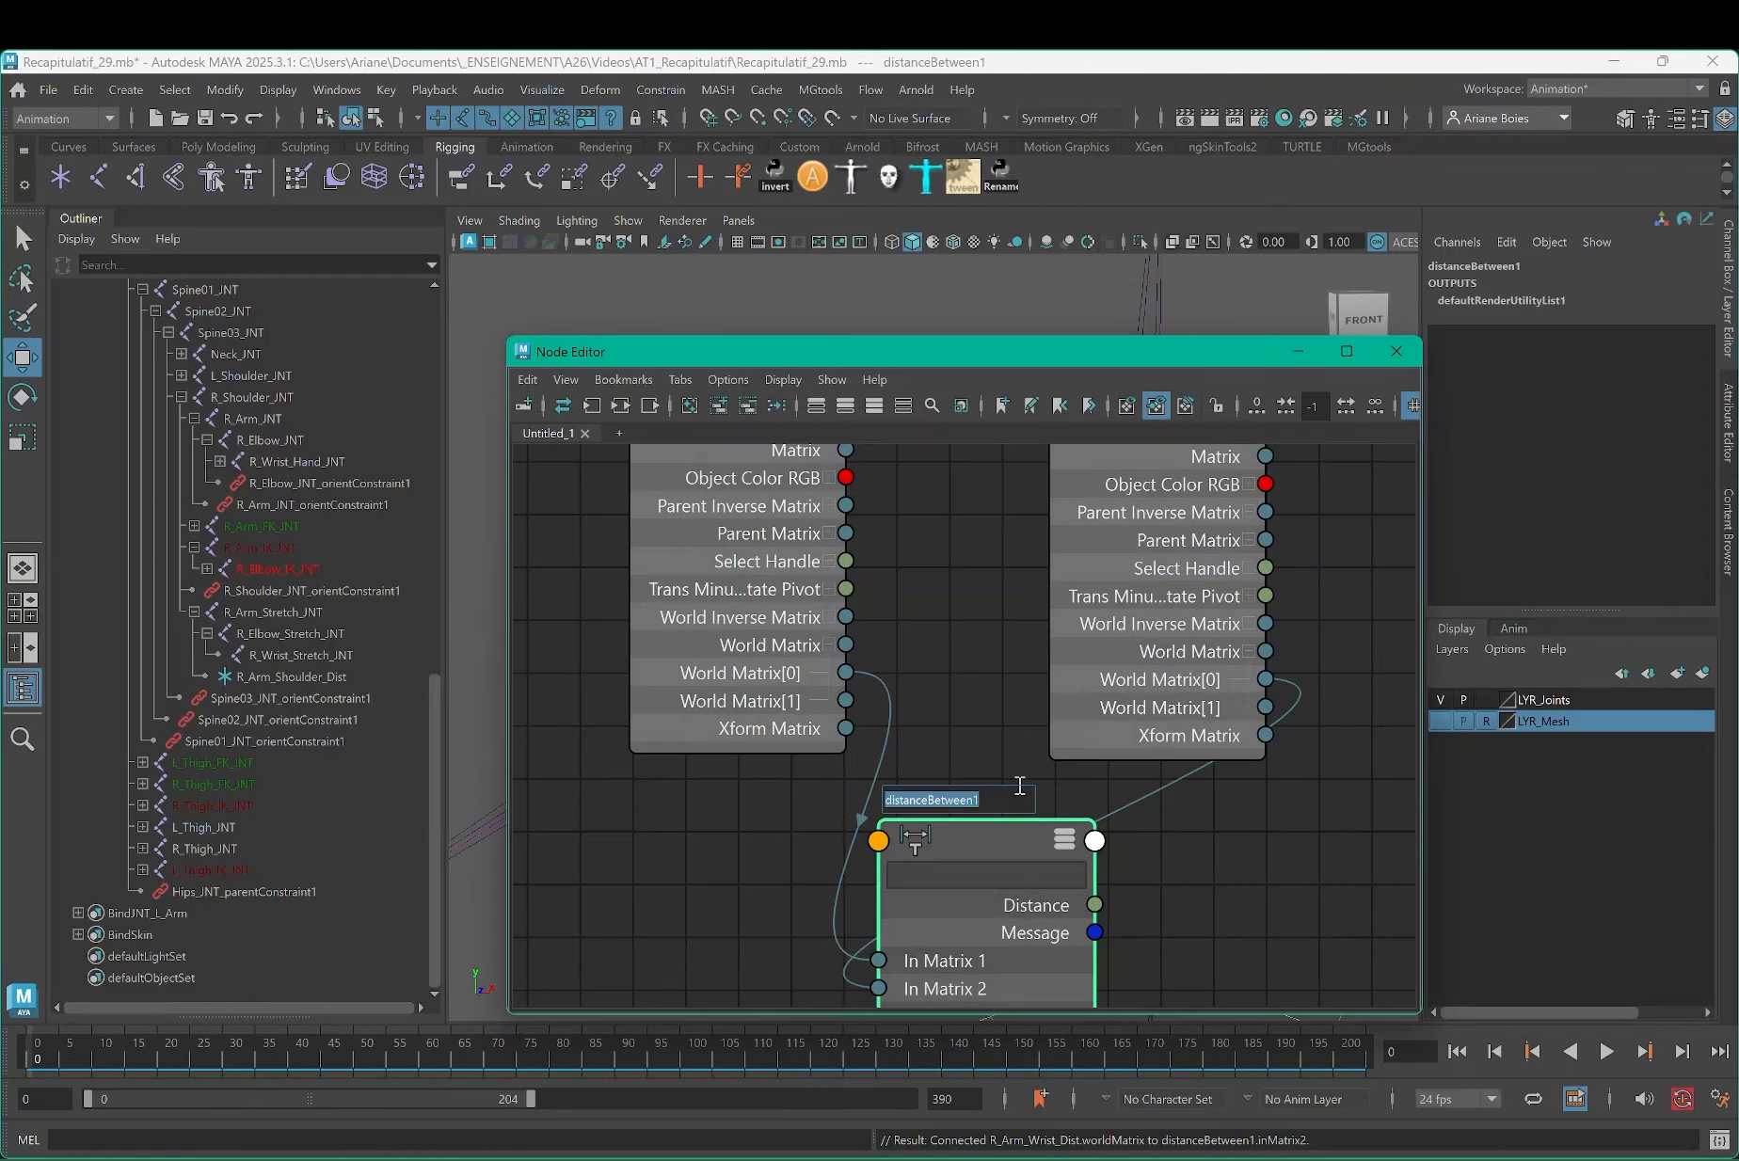
pyautogui.write('R_Arm_StretchDist')
pyautogui.press('Return')
pyautogui.moveTo(1026, 832)
pyautogui.mouseDown()
pyautogui.moveTo(1149, 927)
pyautogui.moveTo(1025, 854)
pyautogui.mouseUp()
pyautogui.press('a')
# Step: Try moving R_Wrist_IK_CTRL around in the viewport to test the wrist's distance from the shoulder, and undo the moves
pyautogui.moveTo(962, 357); pyautogui.dragTo(1291, 327)
pyautogui.scroll(-3, 561, 821)
pyautogui.click(537, 853)
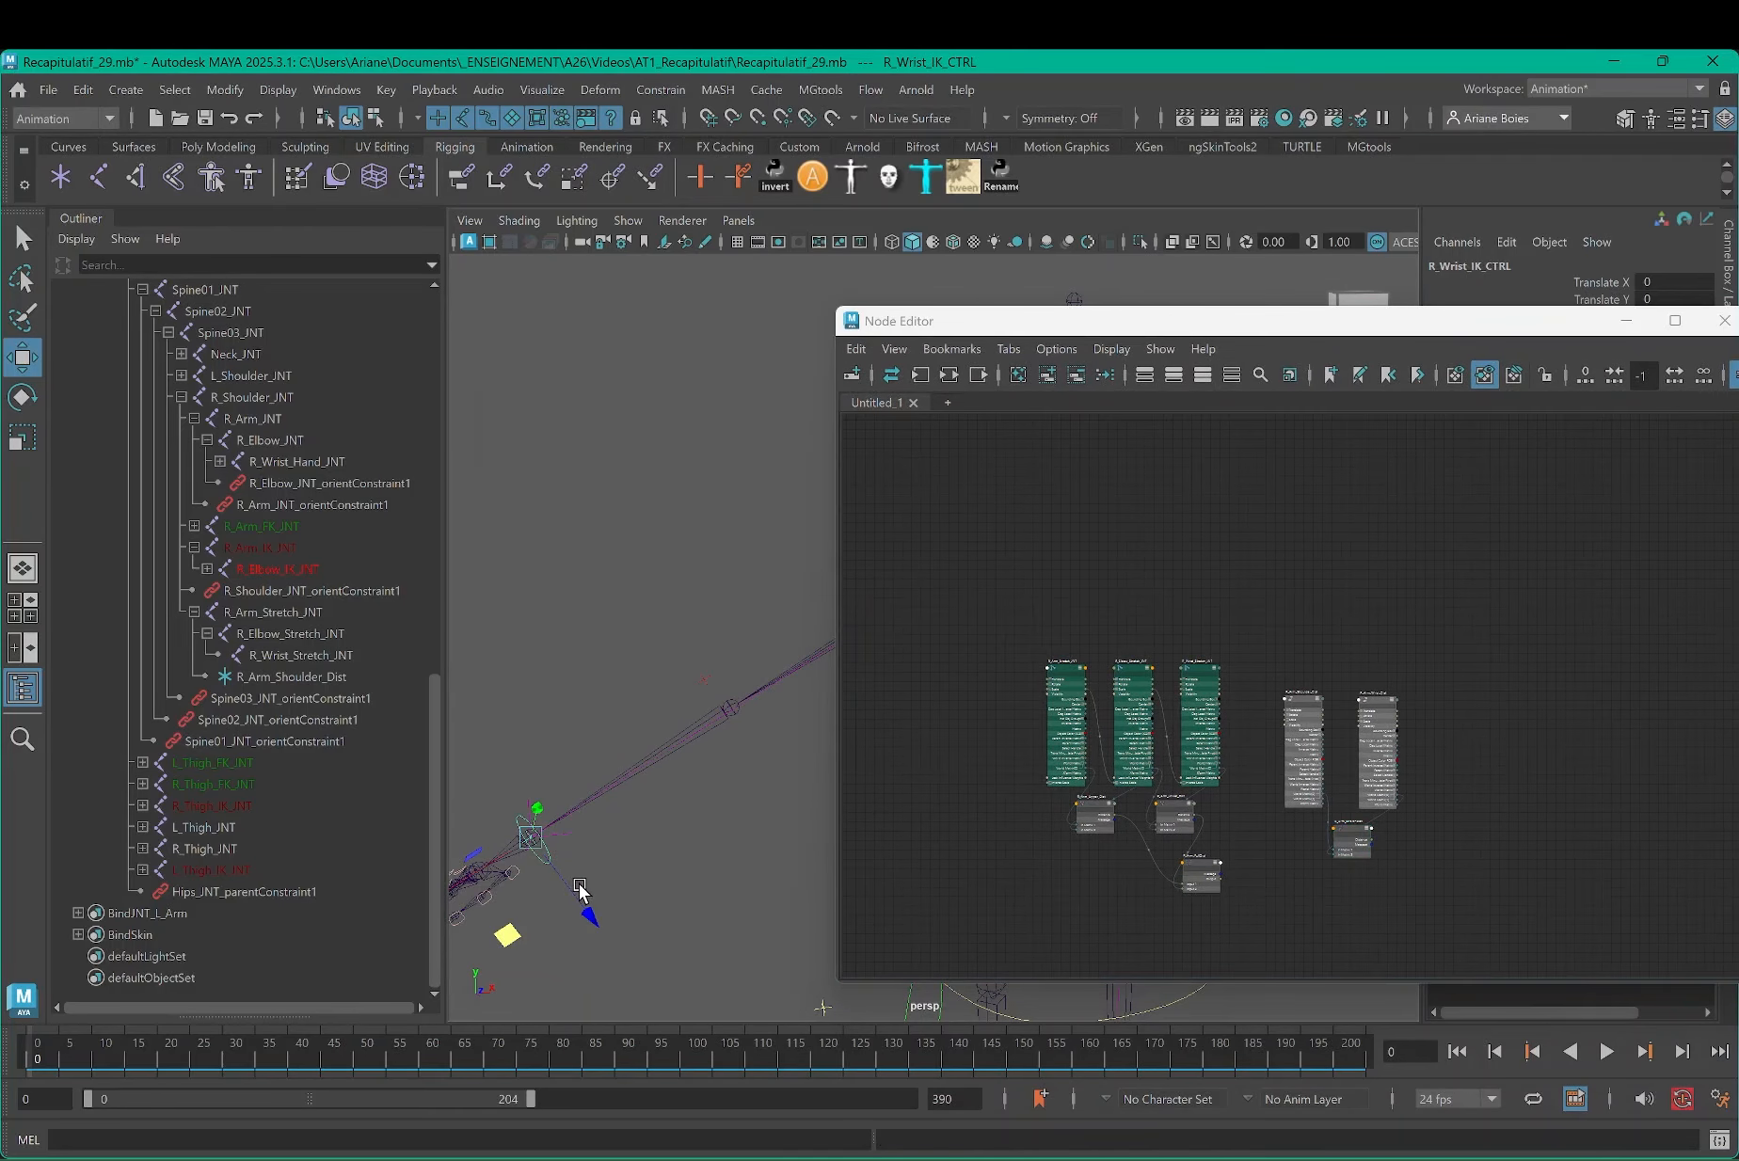
pyautogui.moveTo(509, 934); pyautogui.dragTo(632, 985, button='middle')
pyautogui.moveTo(632, 986); pyautogui.dragTo(507, 1089)
pyautogui.moveTo(508, 1093); pyautogui.dragTo(480, 988, button='middle')
pyautogui.moveTo(482, 986); pyautogui.dragTo(581, 690)
pyautogui.hotkey('ctrl', 'z')
pyautogui.hotkey('ctrl', 'z')
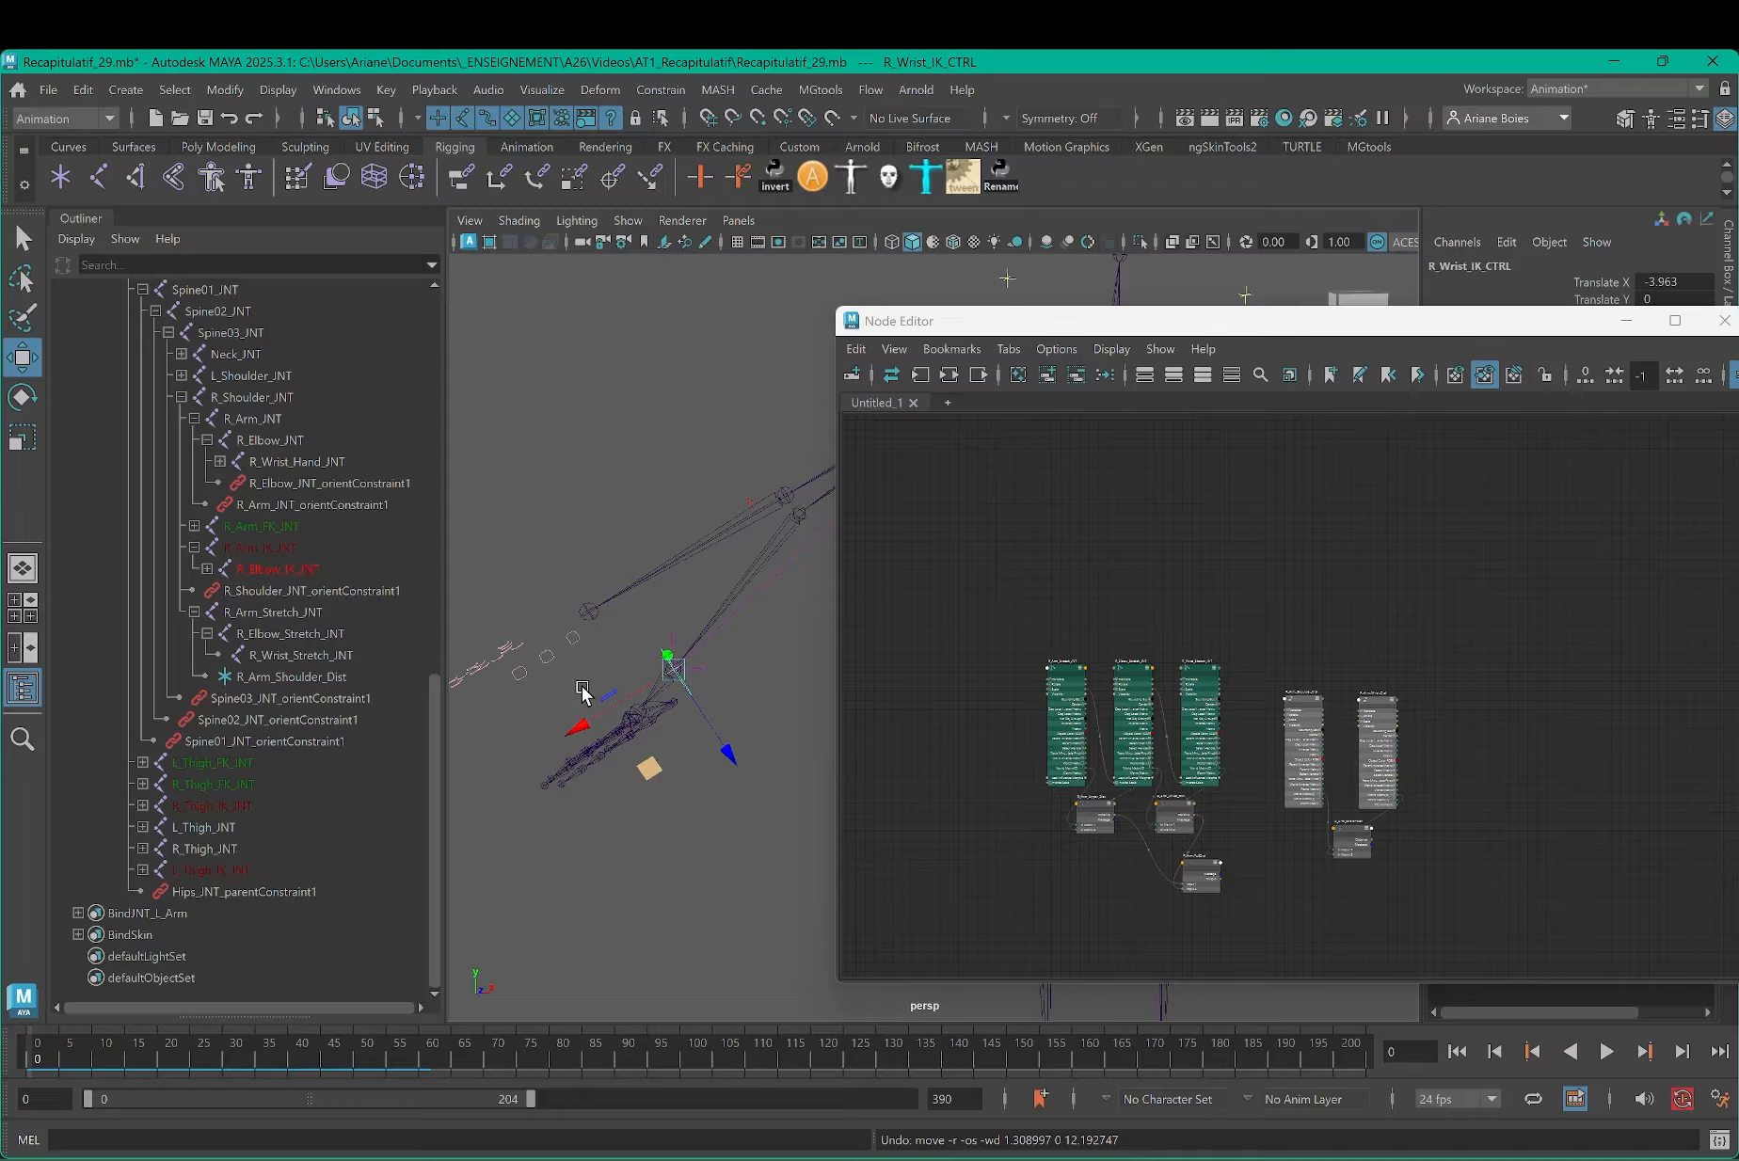
# Step: Rearrange the graph with the locator nodes feeding R_Arm_StretchDist below the lower and upper distance nodes feeding R_Arm_FullDist
pyautogui.moveTo(1504, 334); pyautogui.dragTo(1018, 280)
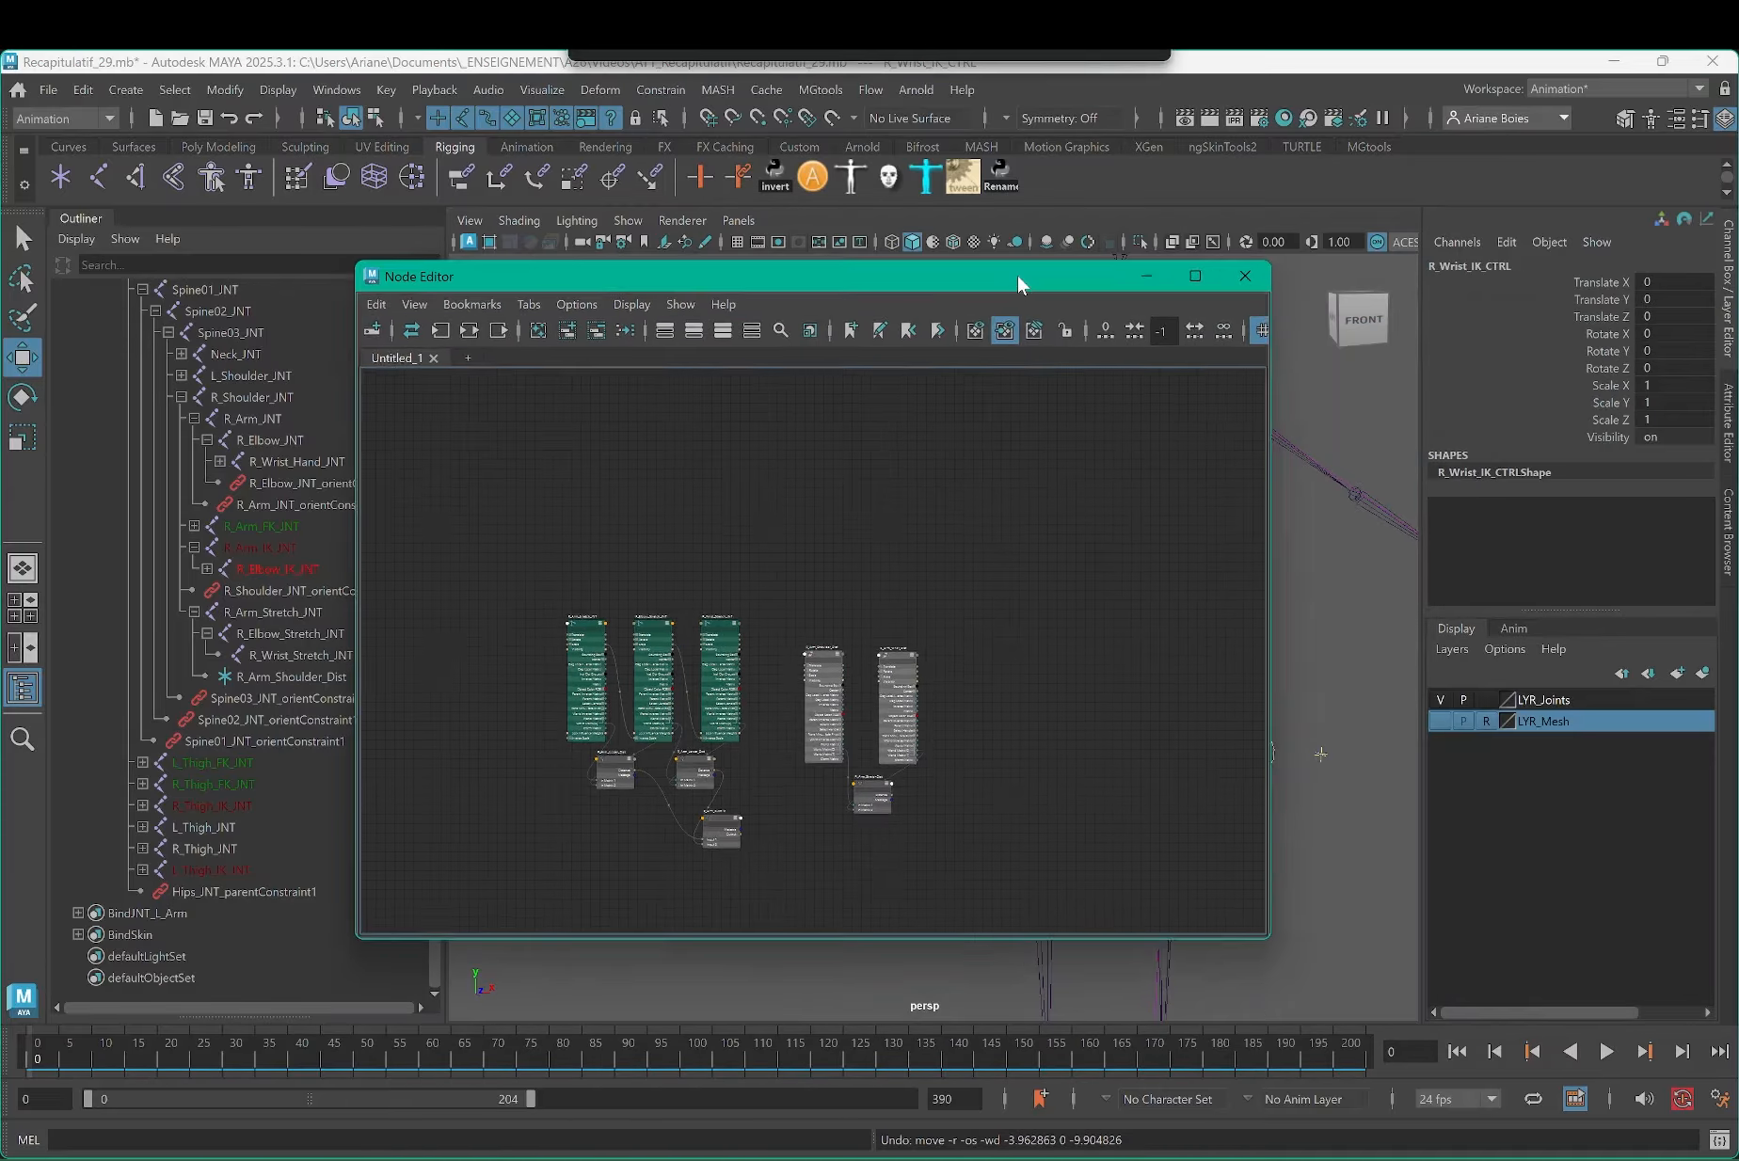
pyautogui.scroll(6, 881, 679)
pyautogui.moveTo(894, 619); pyautogui.dragTo(688, 676)
pyautogui.moveTo(454, 711); pyautogui.dragTo(670, 820)
pyautogui.moveTo(685, 661); pyautogui.dragTo(673, 681)
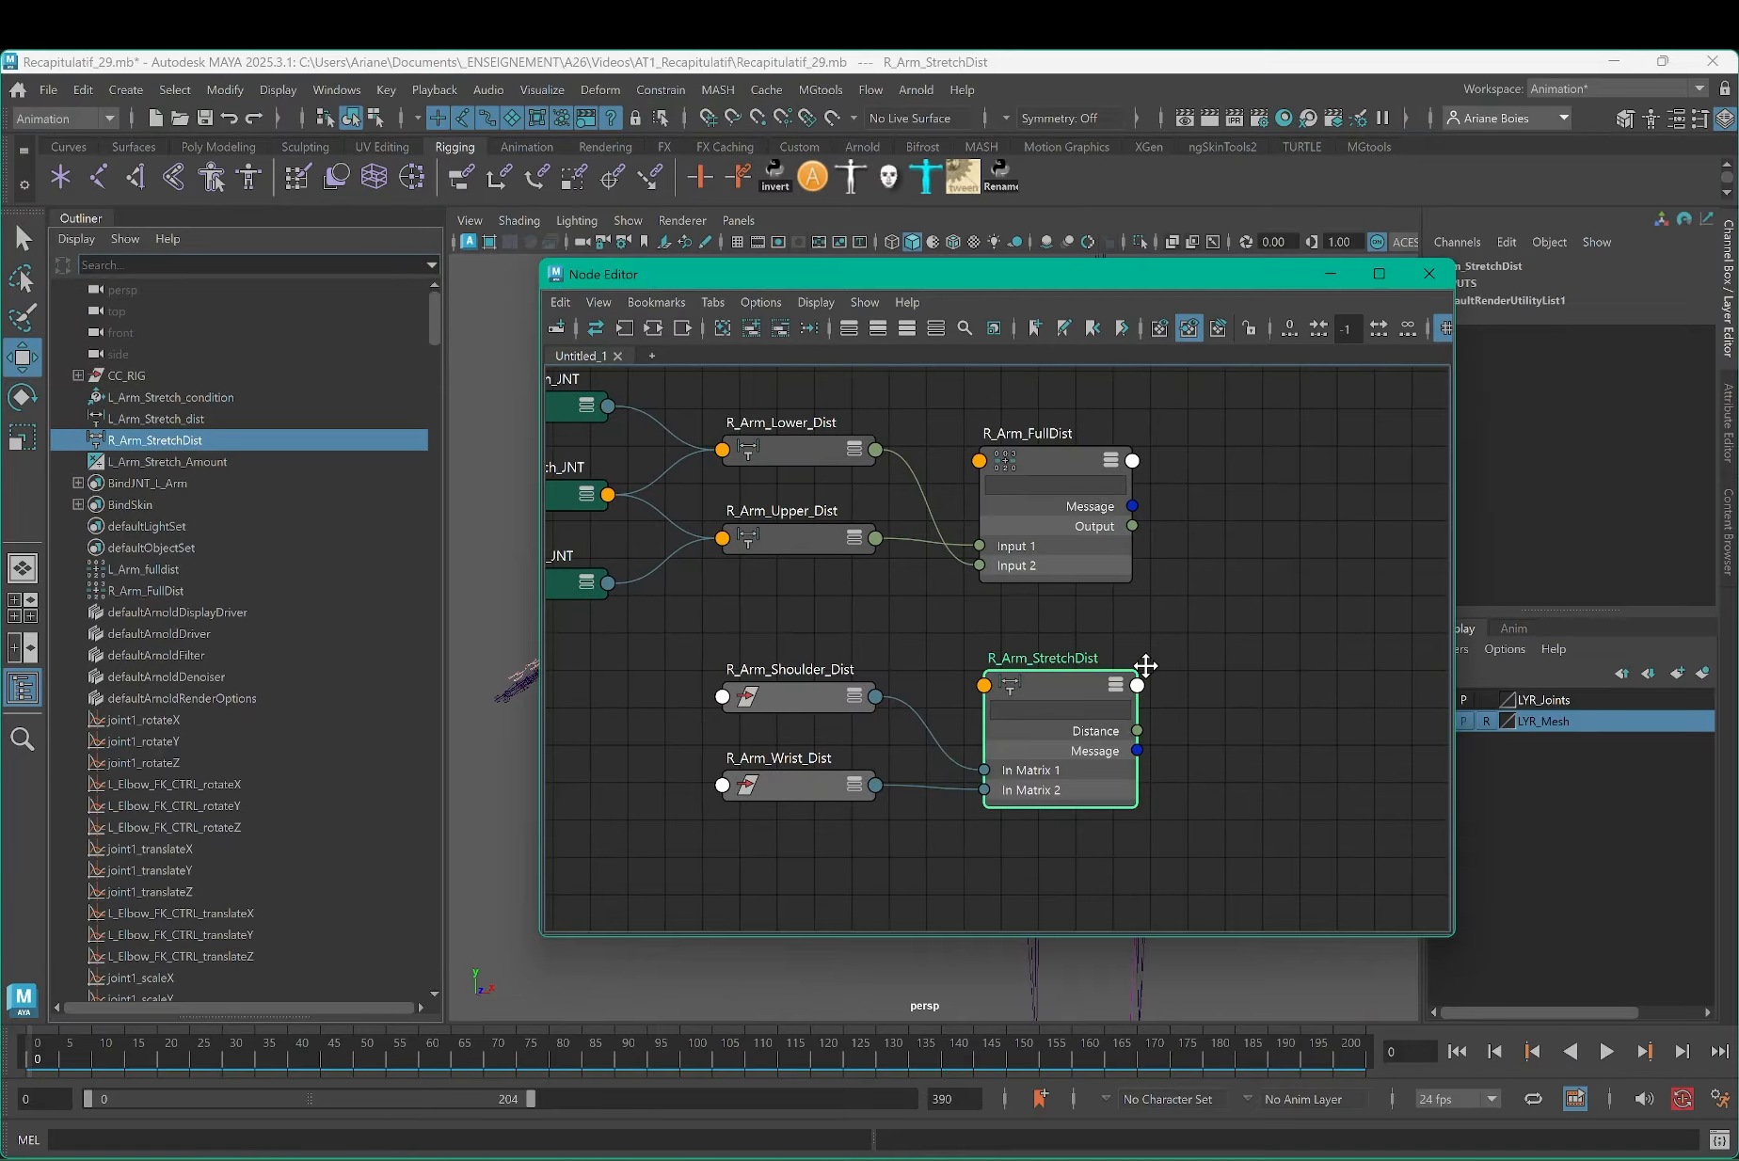
# Step: Line up the R_Arm_FullDist node above R_Arm_StretchDist, leaving empty graph space beyond their outputs
pyautogui.keyDown('alt'); pyautogui.moveTo(1146, 667); pyautogui.dragTo(1036, 664, button='middle'); pyautogui.keyUp('alt')
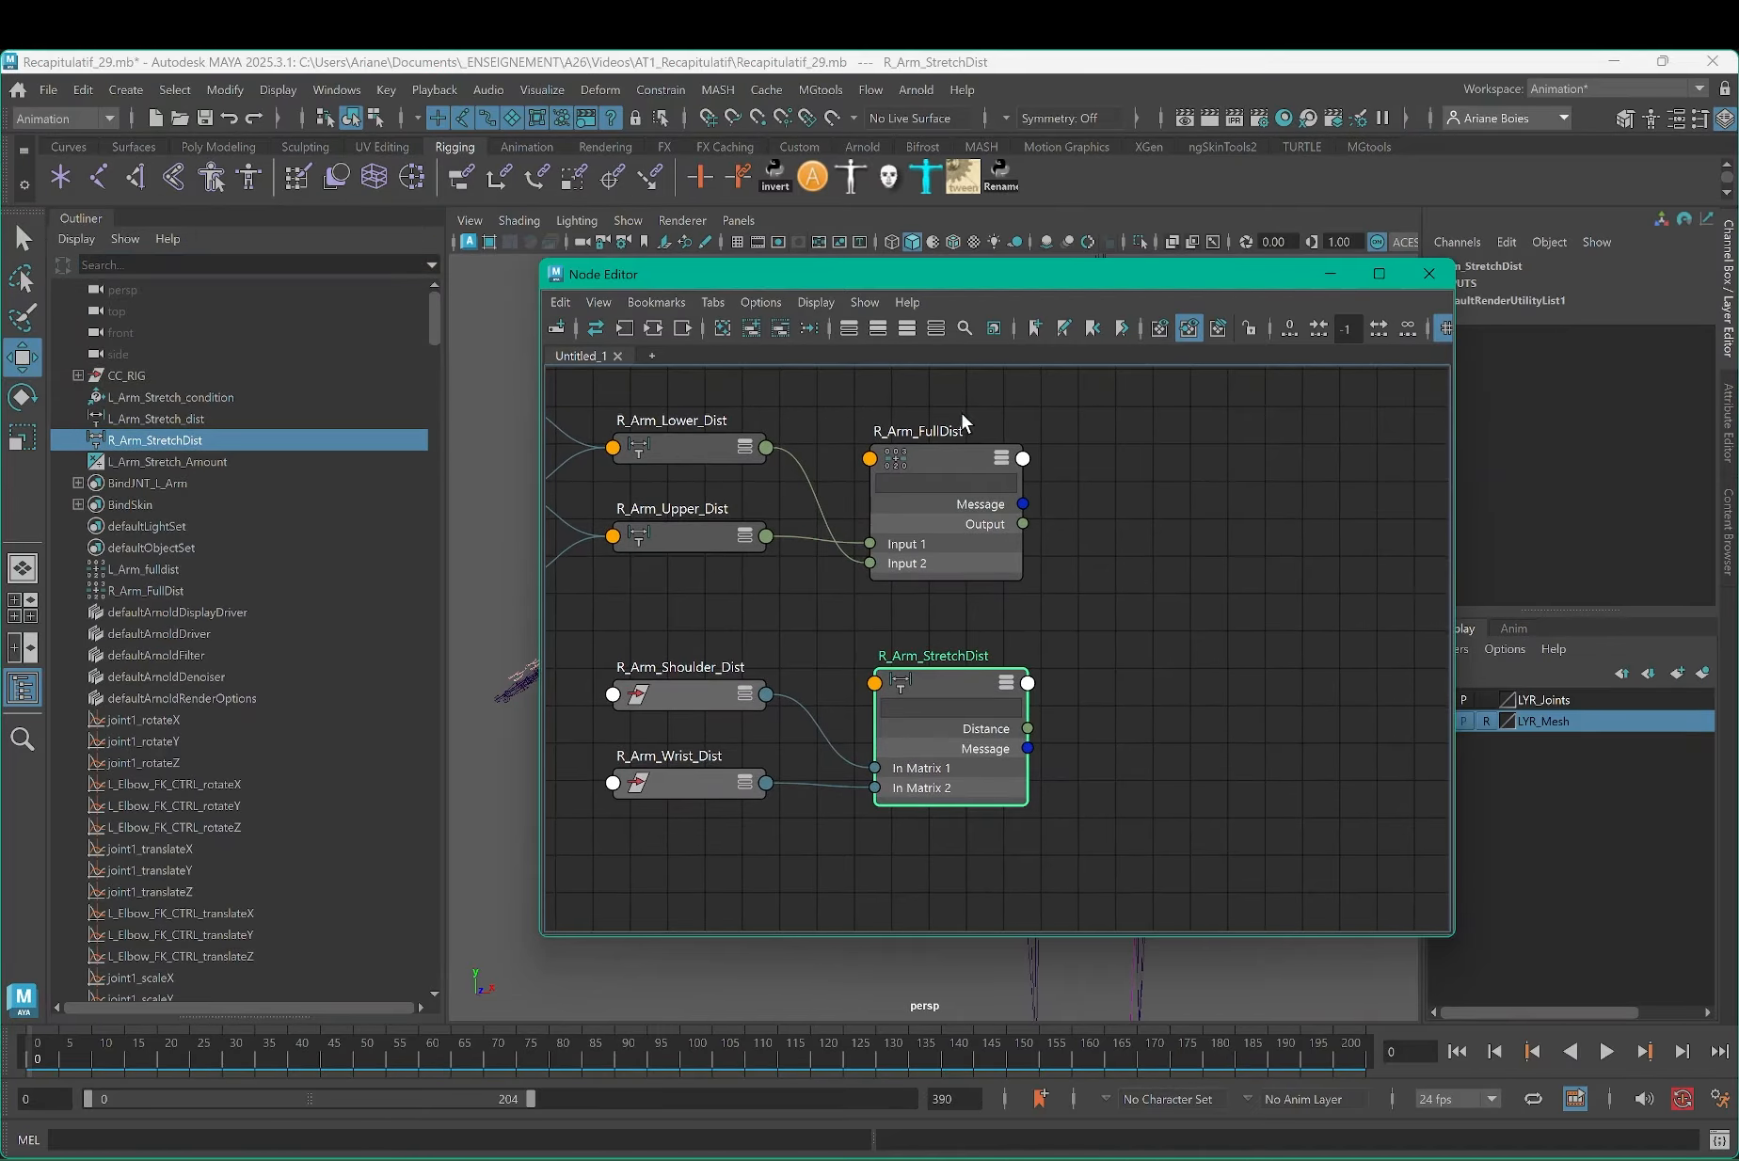
pyautogui.moveTo(953, 465); pyautogui.dragTo(1006, 455)
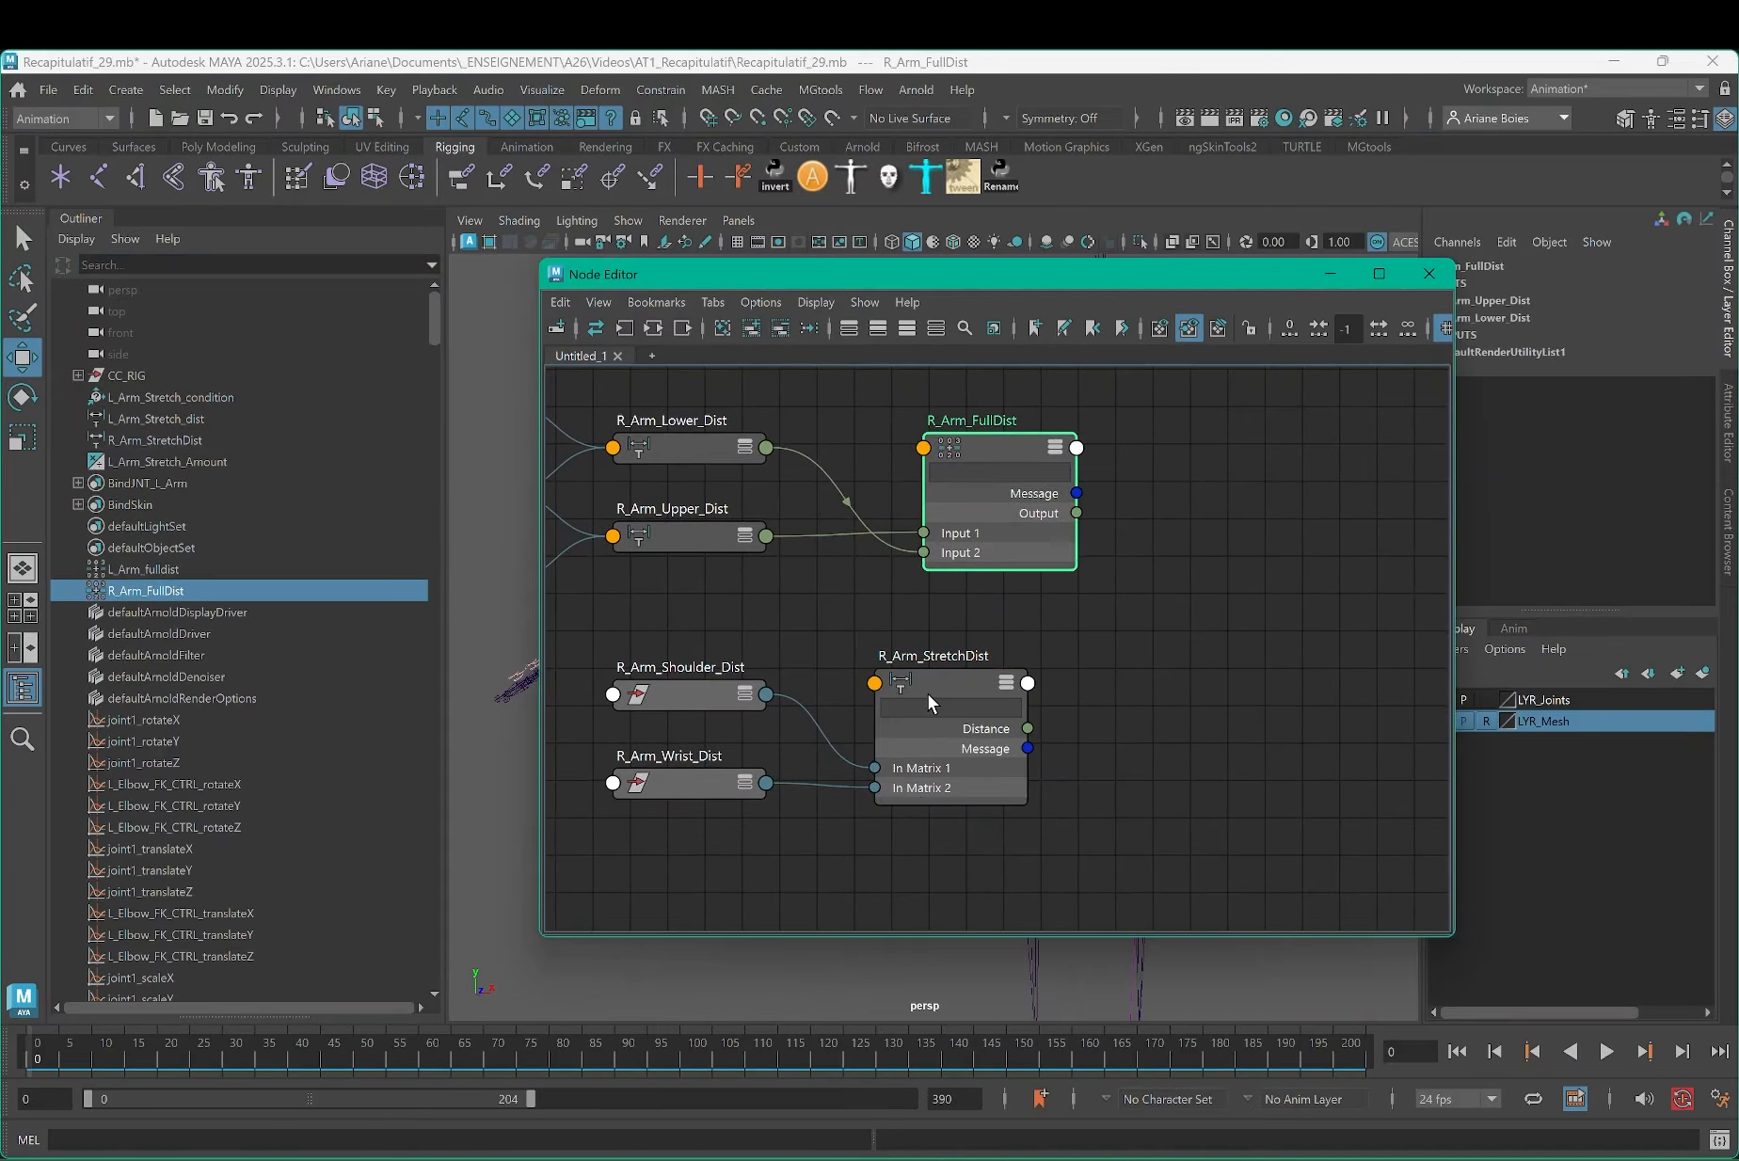
pyautogui.moveTo(928, 693); pyautogui.dragTo(967, 678)
pyautogui.moveTo(1013, 460); pyautogui.dragTo(977, 475)
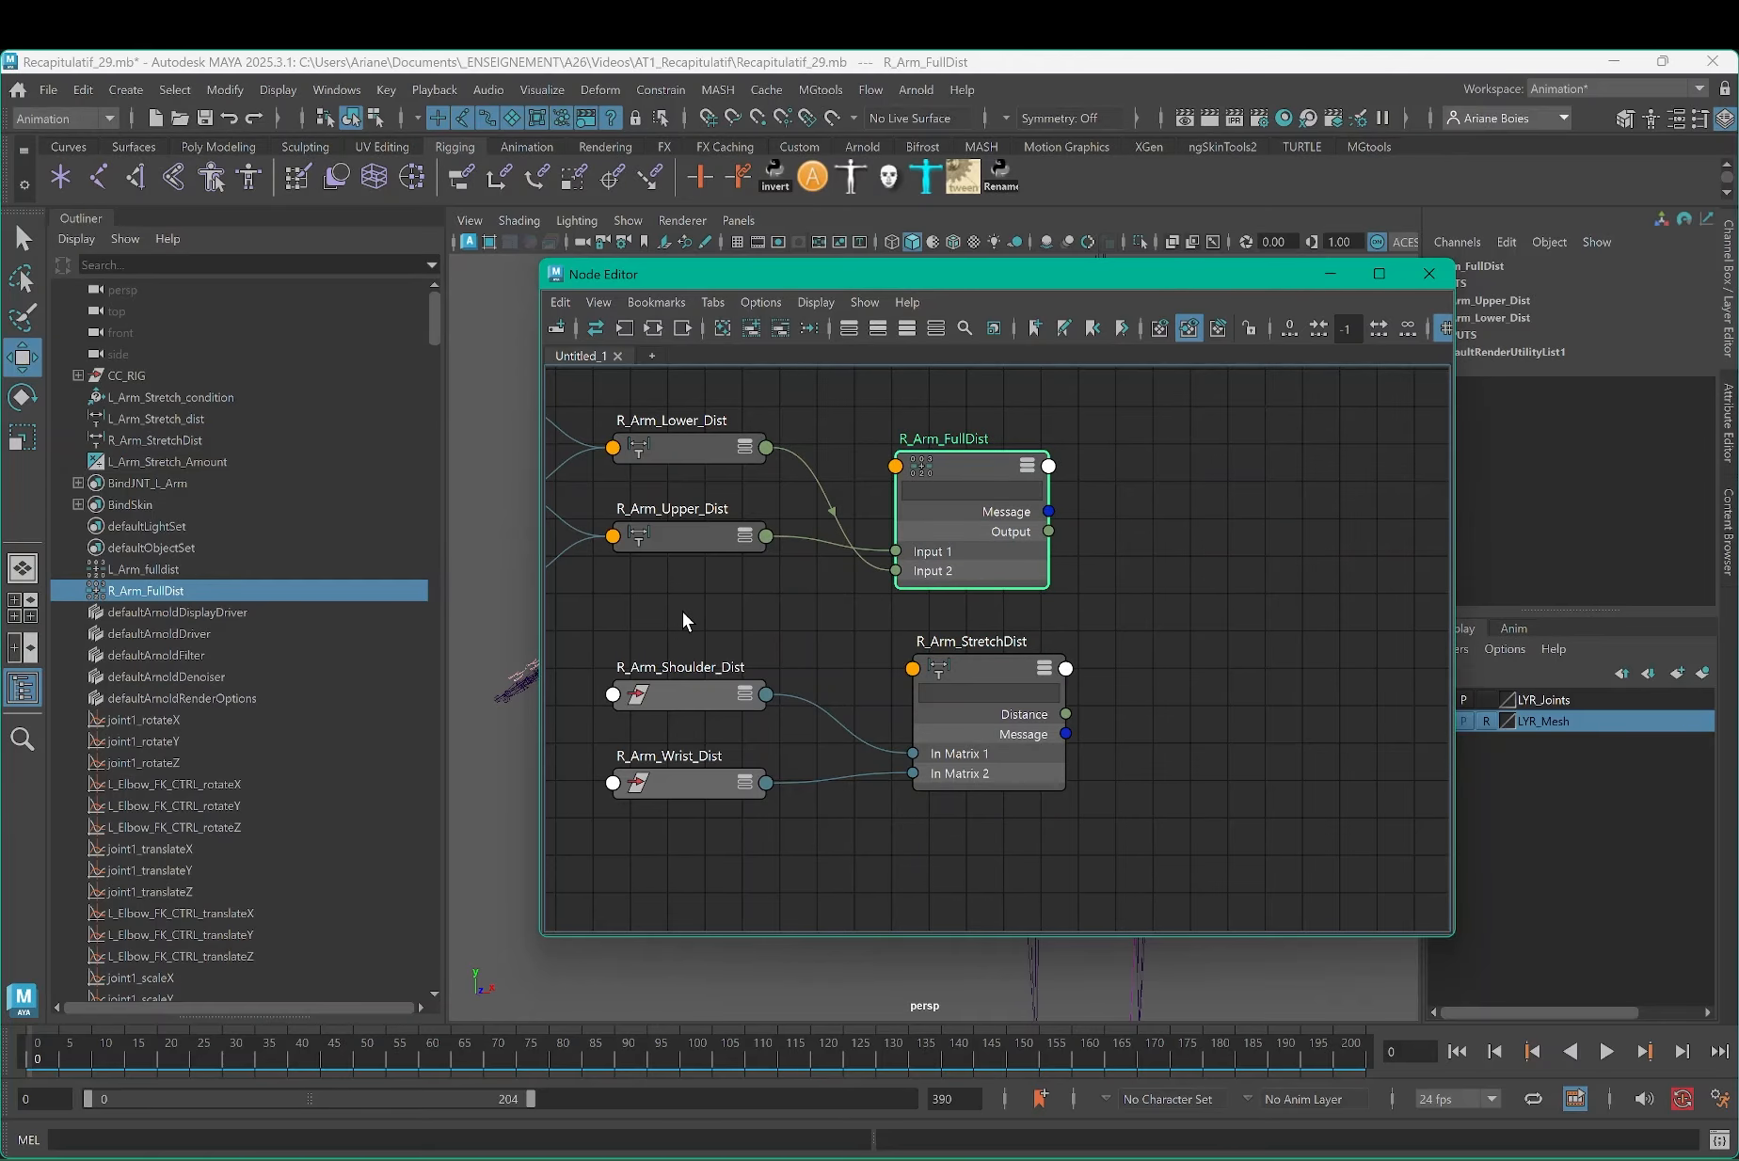
pyautogui.click(955, 668)
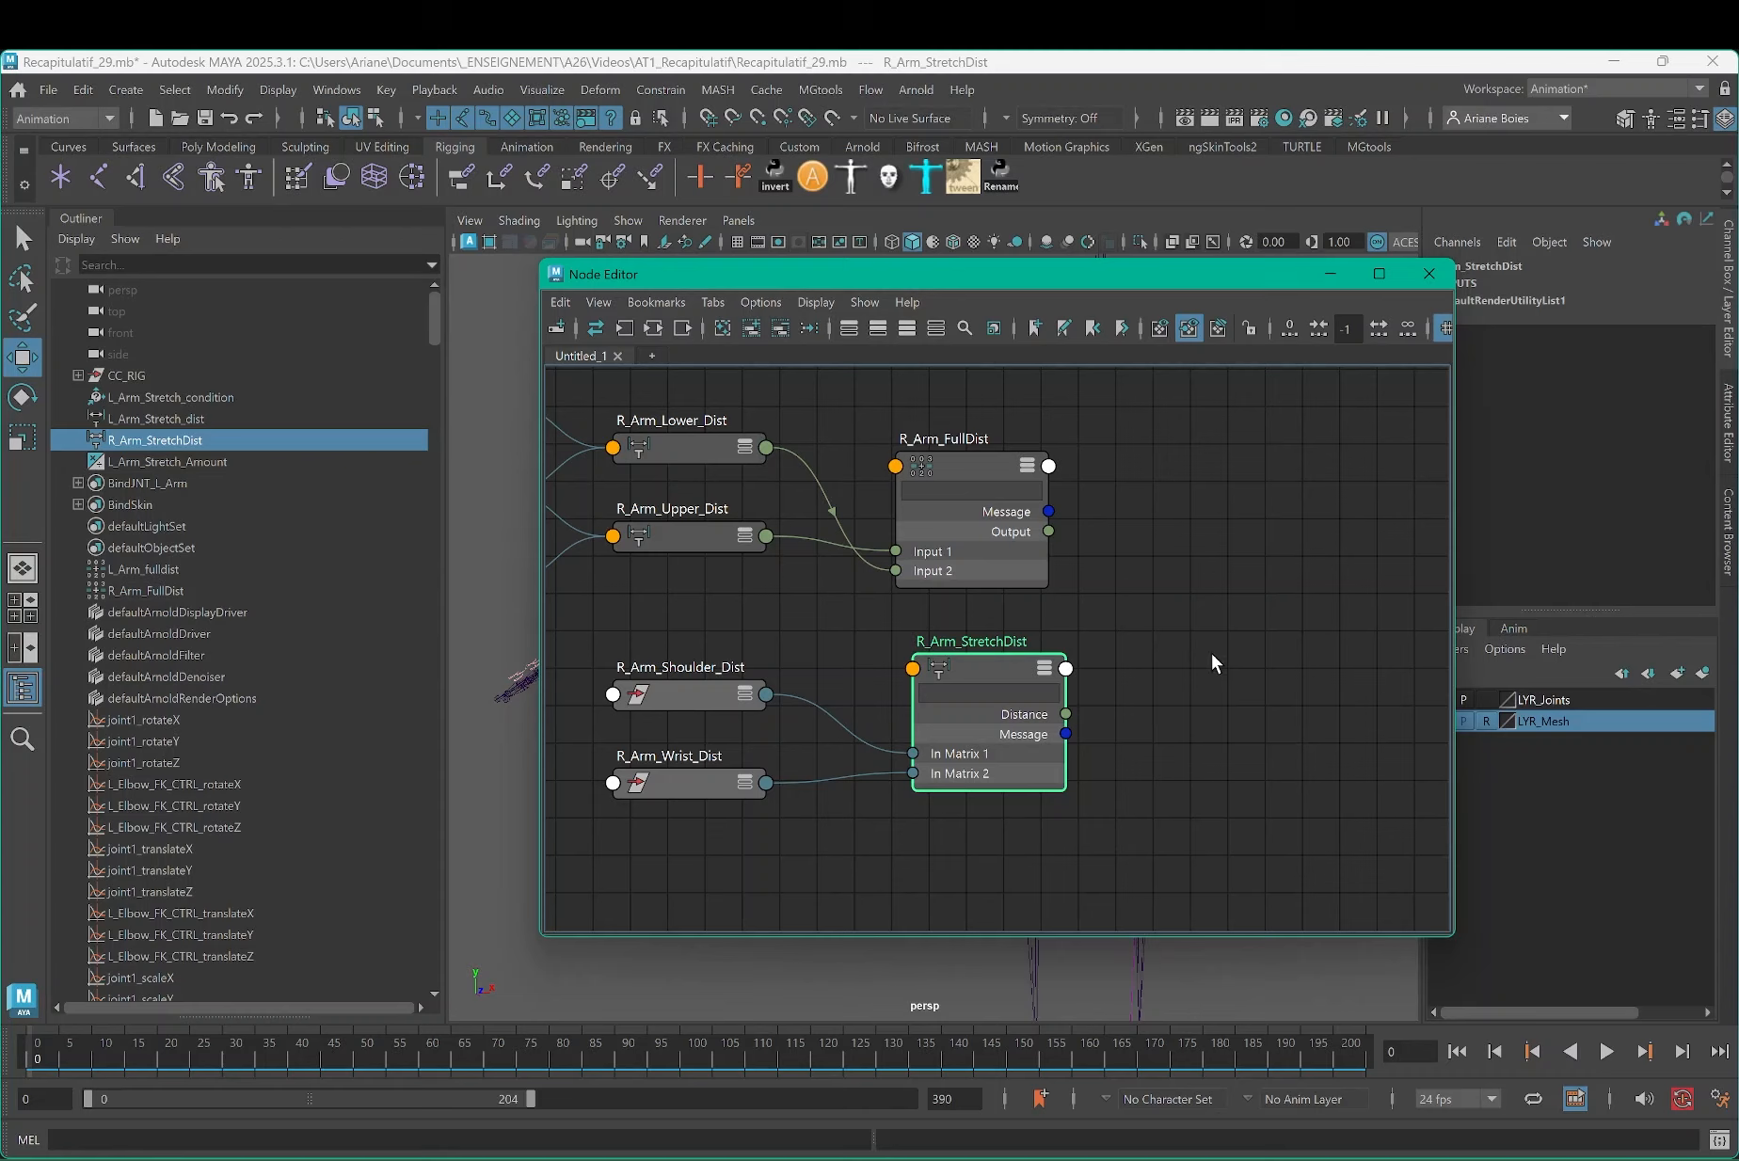
pyautogui.keyDown('alt'); pyautogui.moveTo(1077, 663); pyautogui.dragTo(980, 683, button='middle'); pyautogui.keyUp('alt')
pyautogui.moveTo(871, 686); pyautogui.dragTo(845, 697)
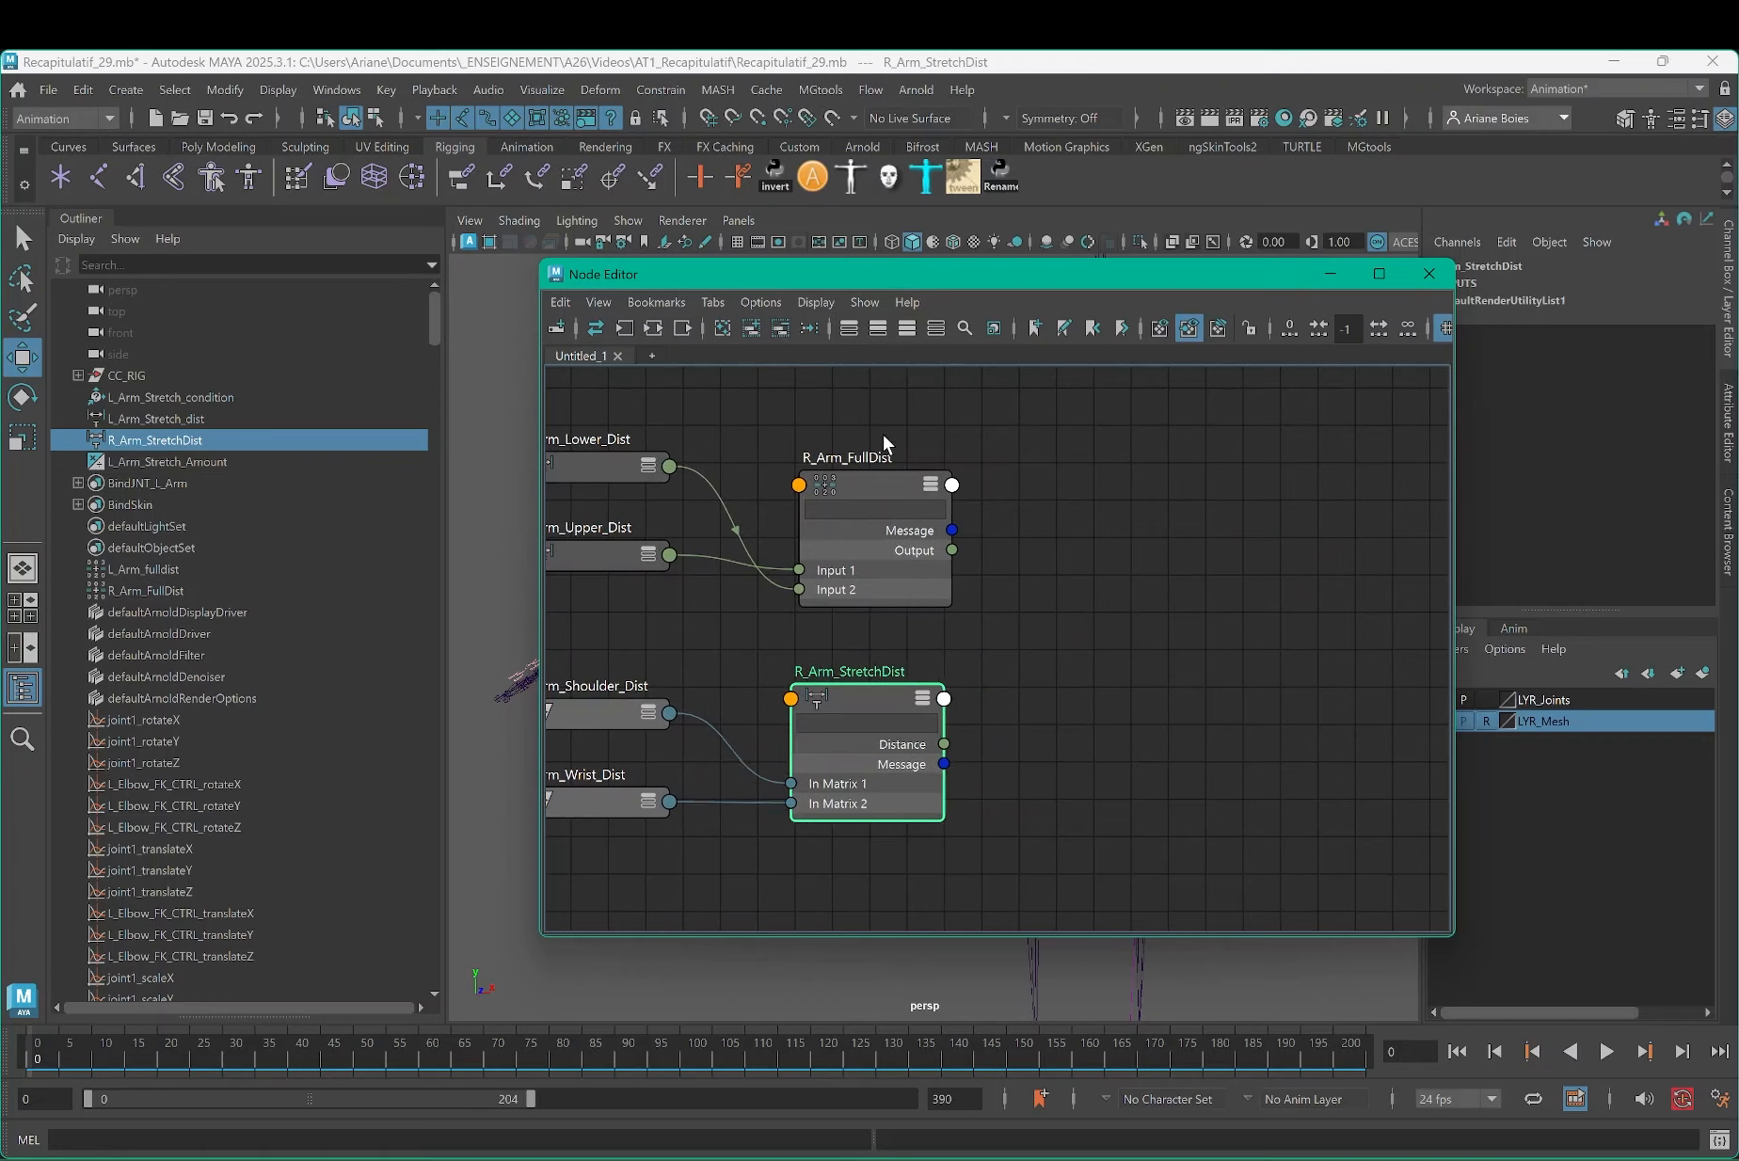
# Step: Add a condition node beyond the outputs of R_Arm_FullDist and R_Arm_StretchDist, with all its attributes shown
pyautogui.click(1169, 527)
pyautogui.press('Tab')
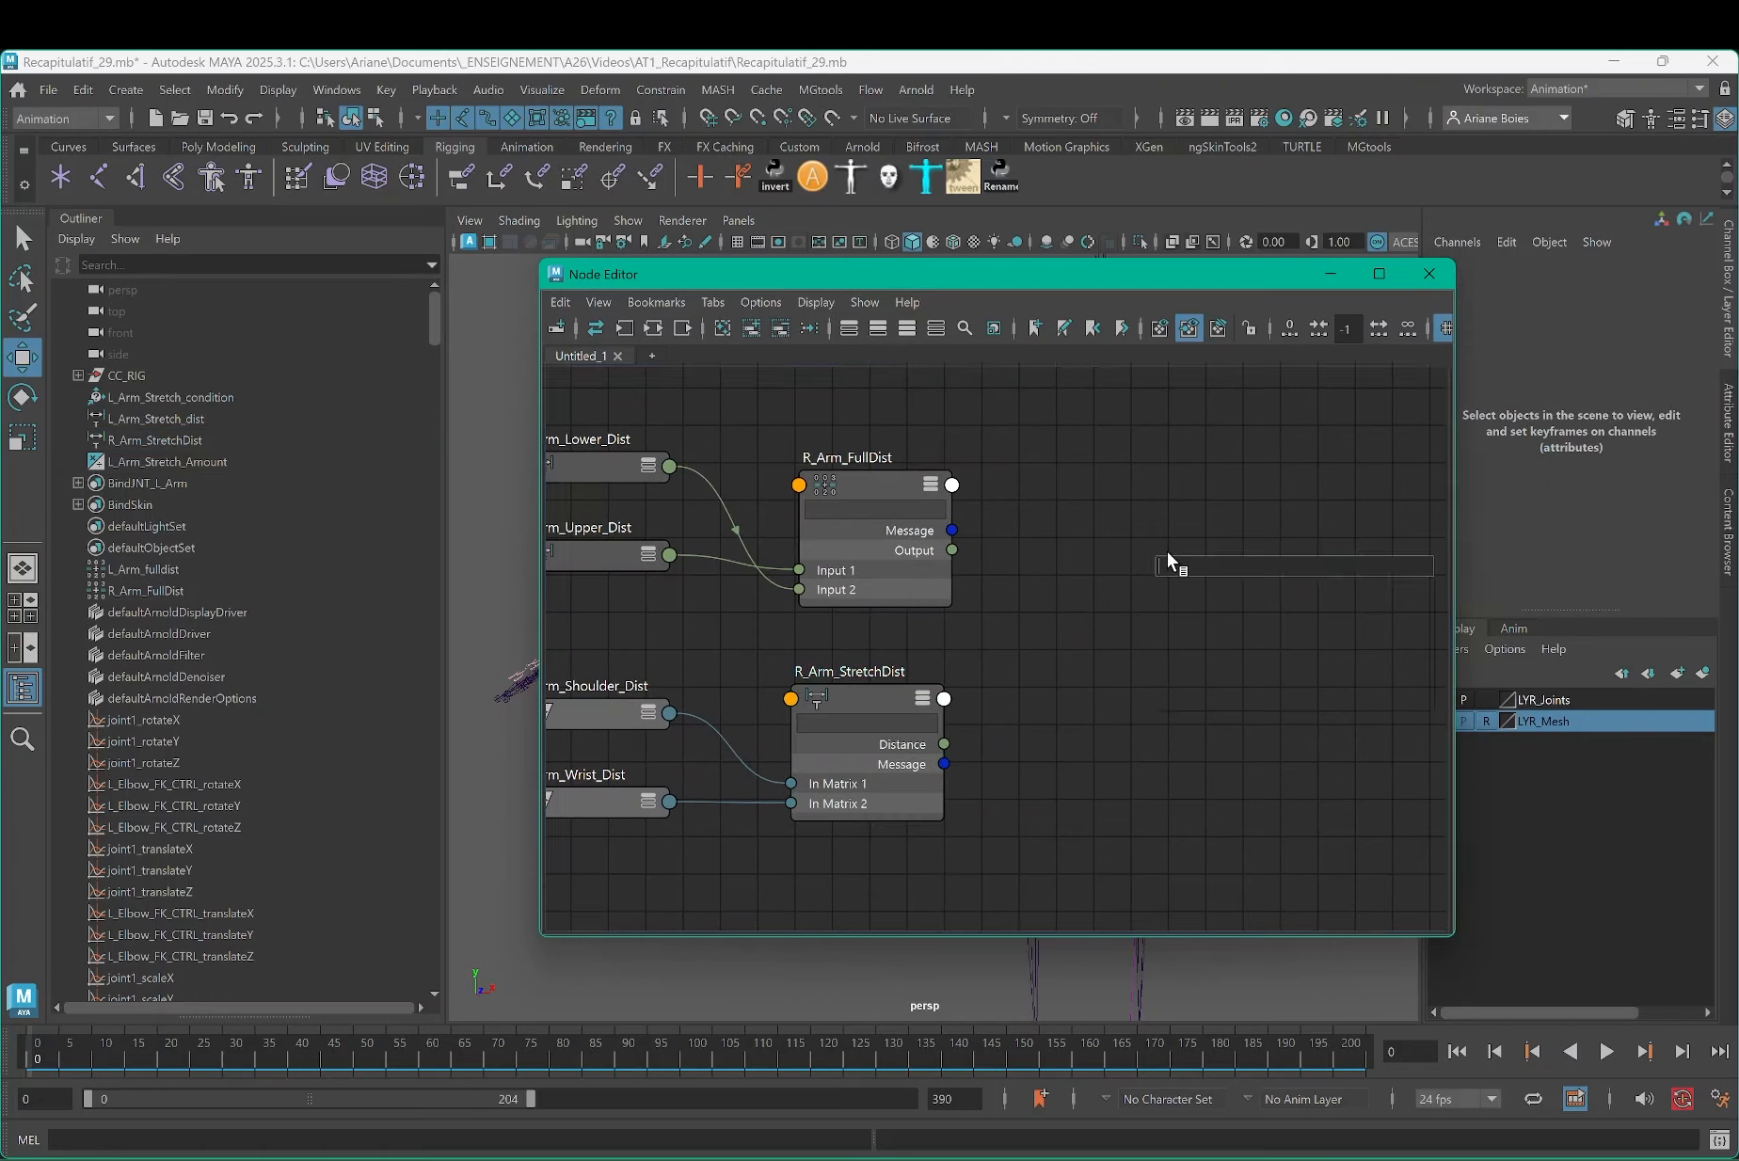
pyautogui.write('conditio')
pyautogui.click(1190, 609)
pyautogui.moveTo(1231, 577); pyautogui.dragTo(1157, 550)
pyautogui.press('3')
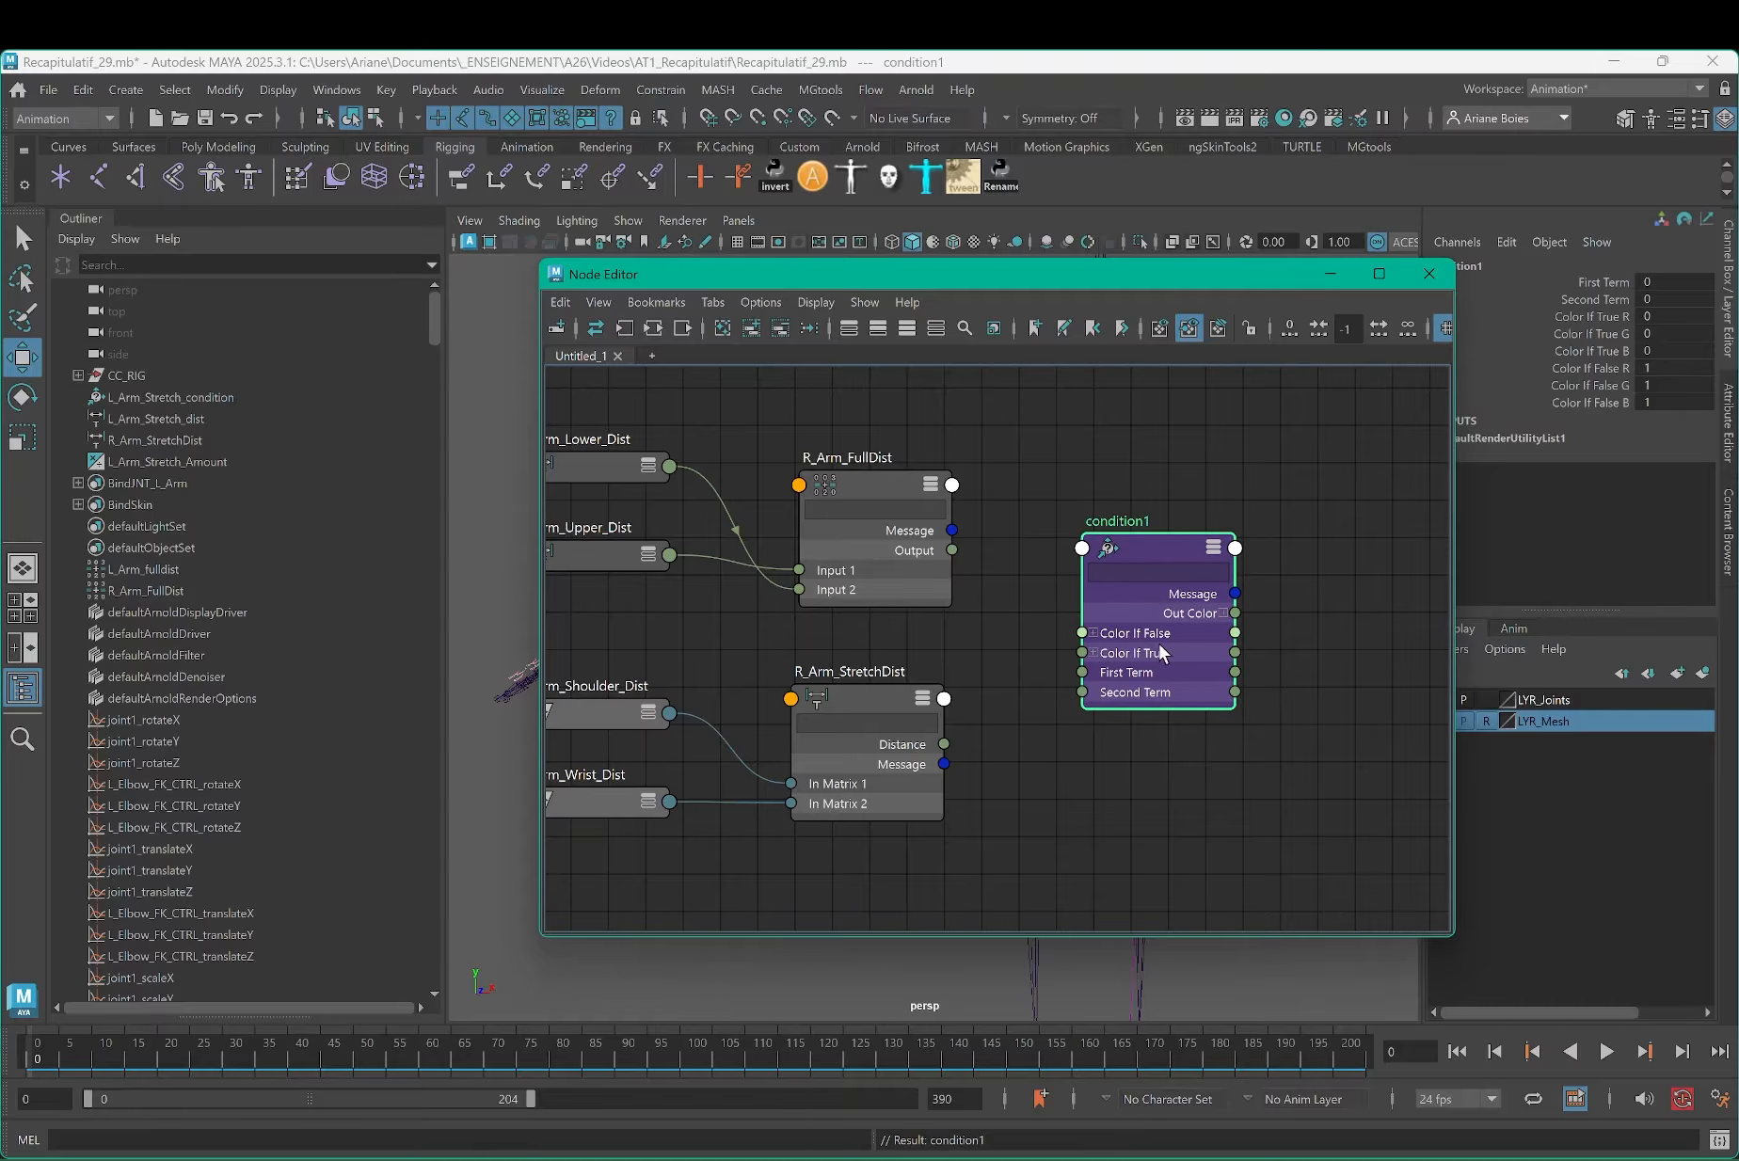
# Step: Show the condition node's full attribute settings uncovered beside the graph, and look through its comparison operations
pyautogui.moveTo(1201, 280); pyautogui.dragTo(945, 256)
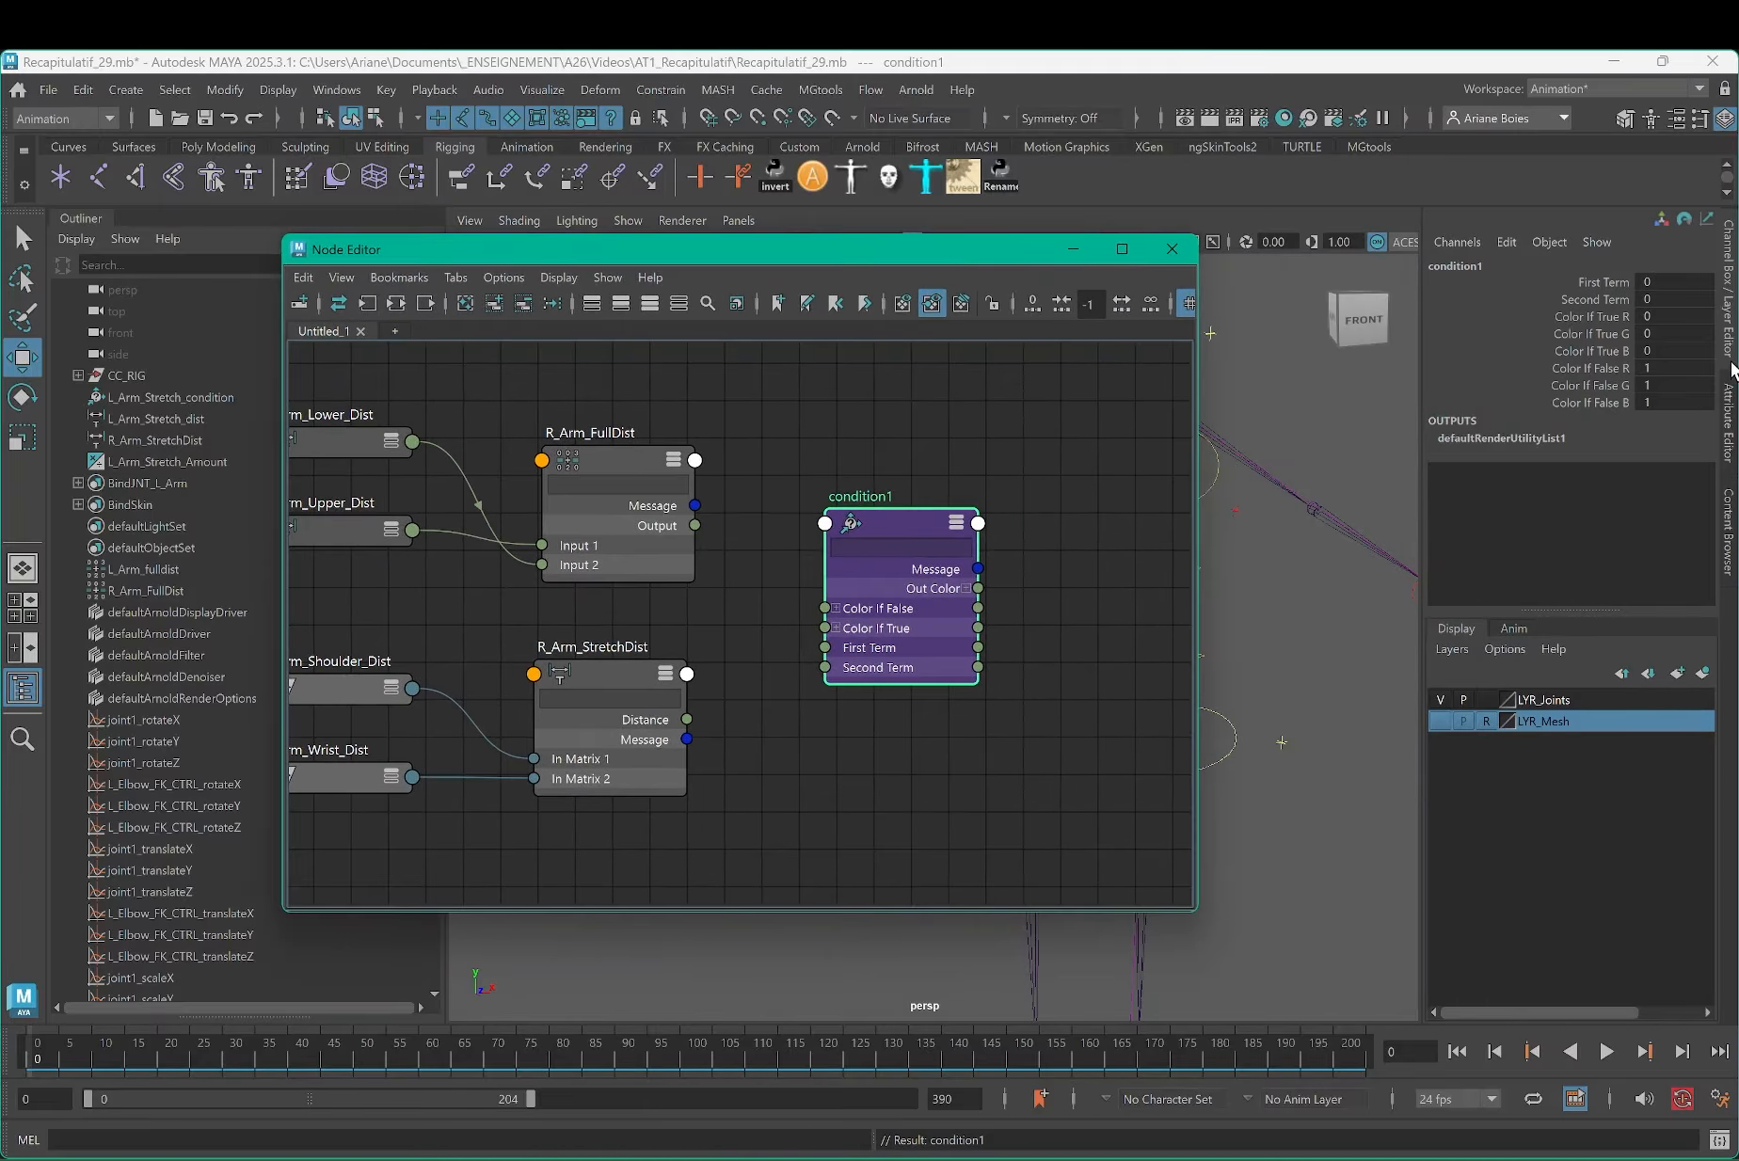
pyautogui.click(1732, 415)
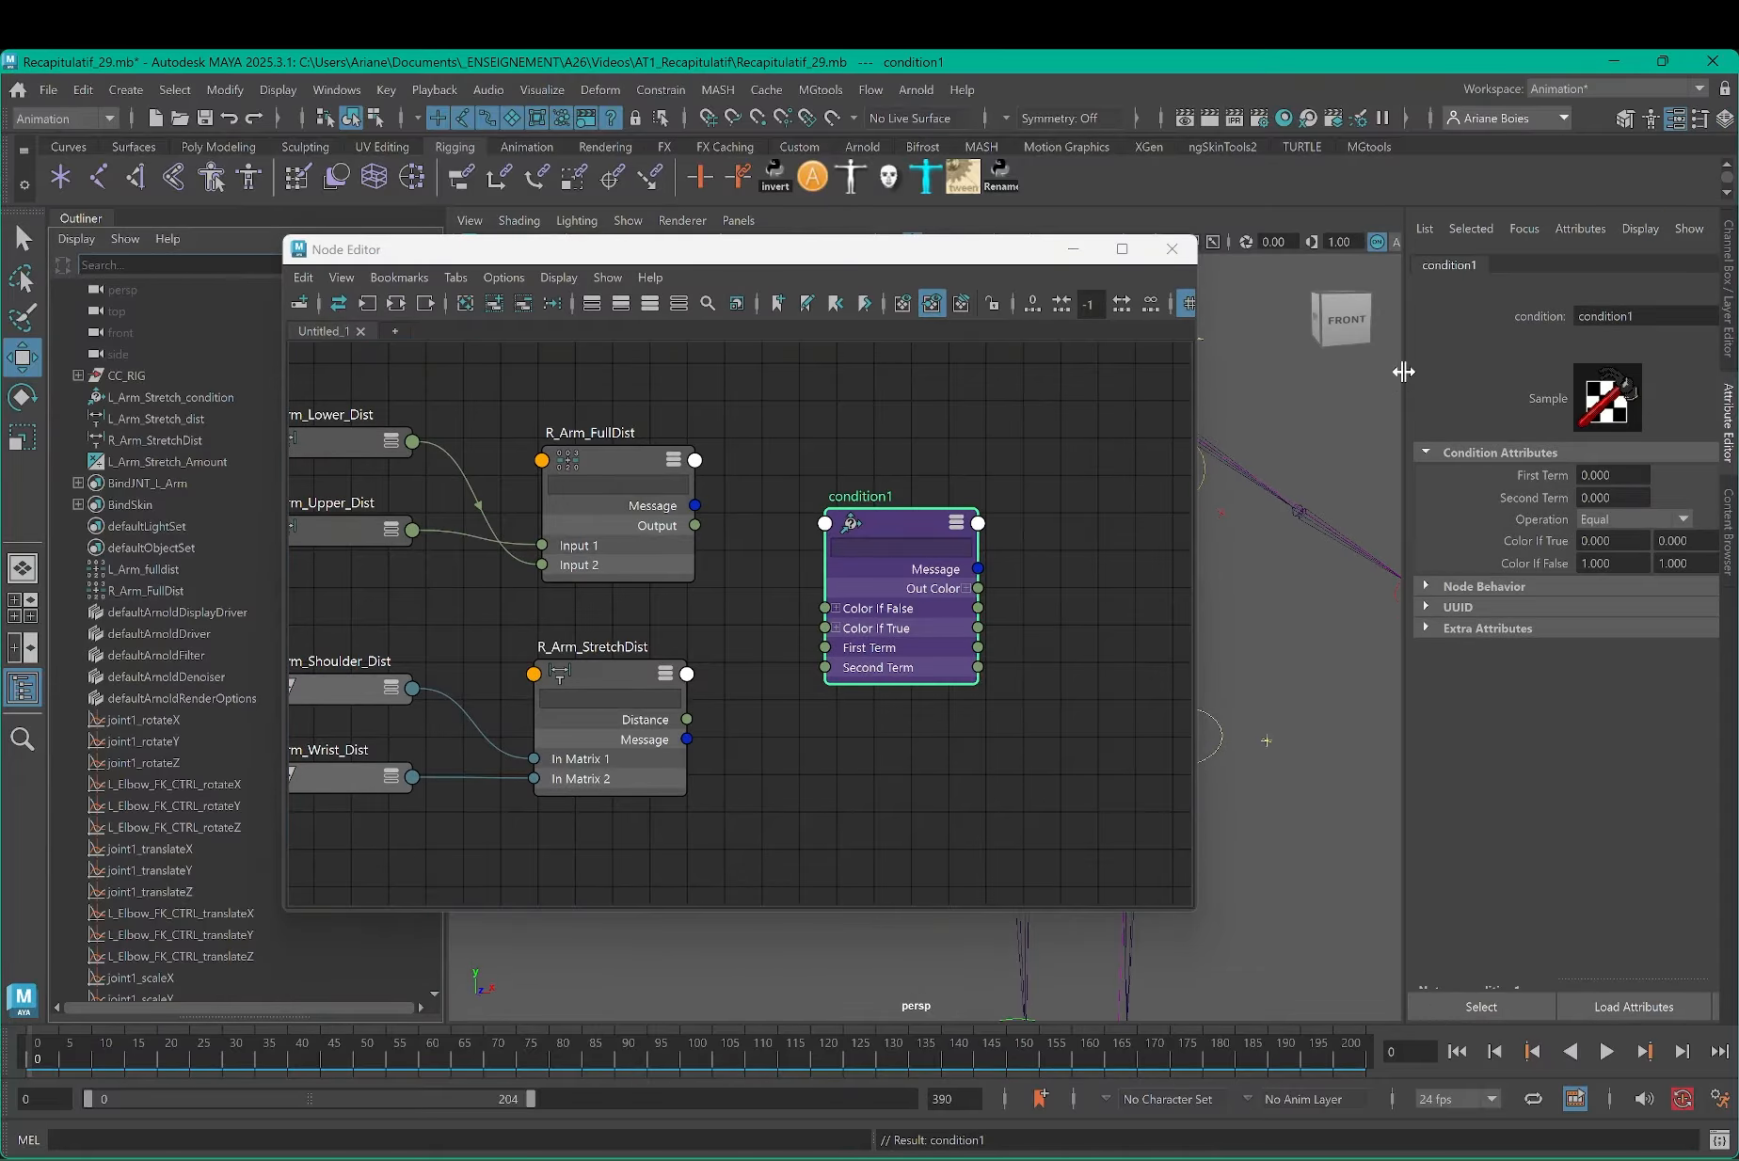
pyautogui.moveTo(1404, 371); pyautogui.dragTo(1214, 392)
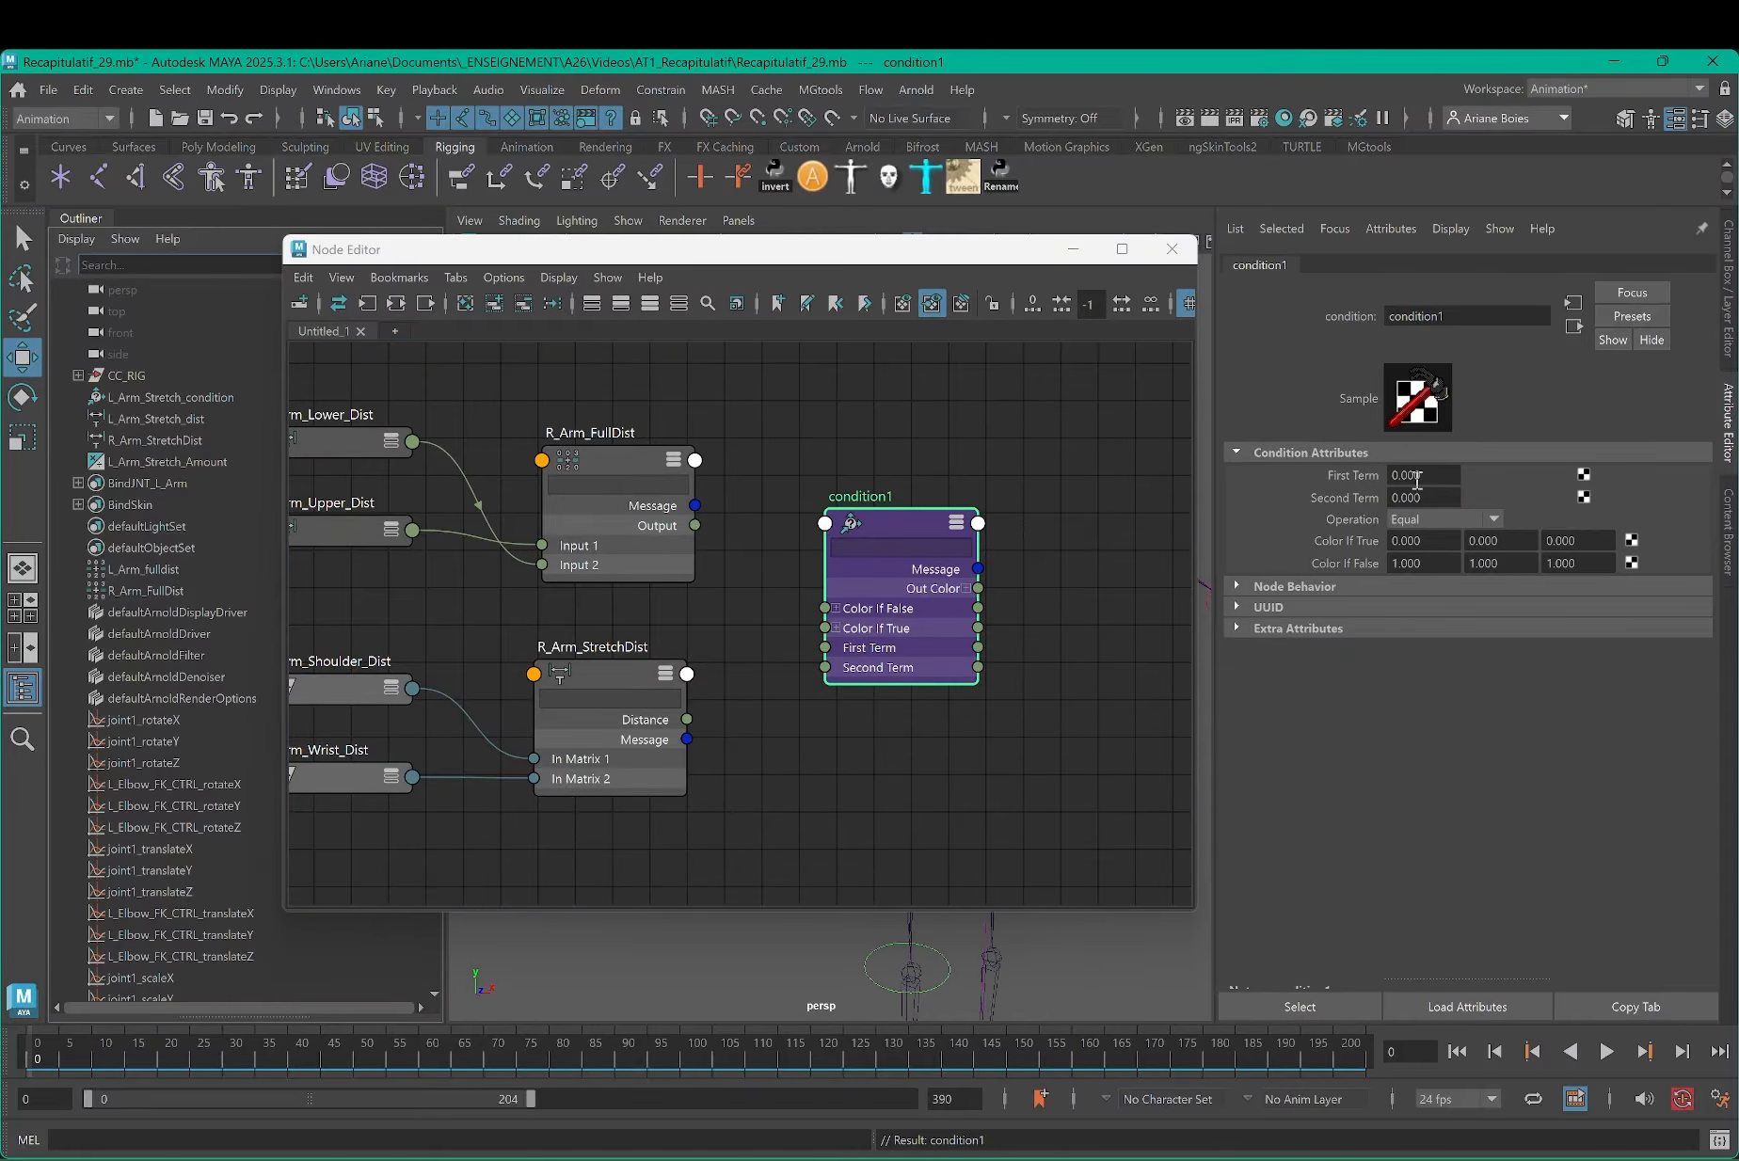
pyautogui.moveTo(1039, 257); pyautogui.dragTo(882, 234)
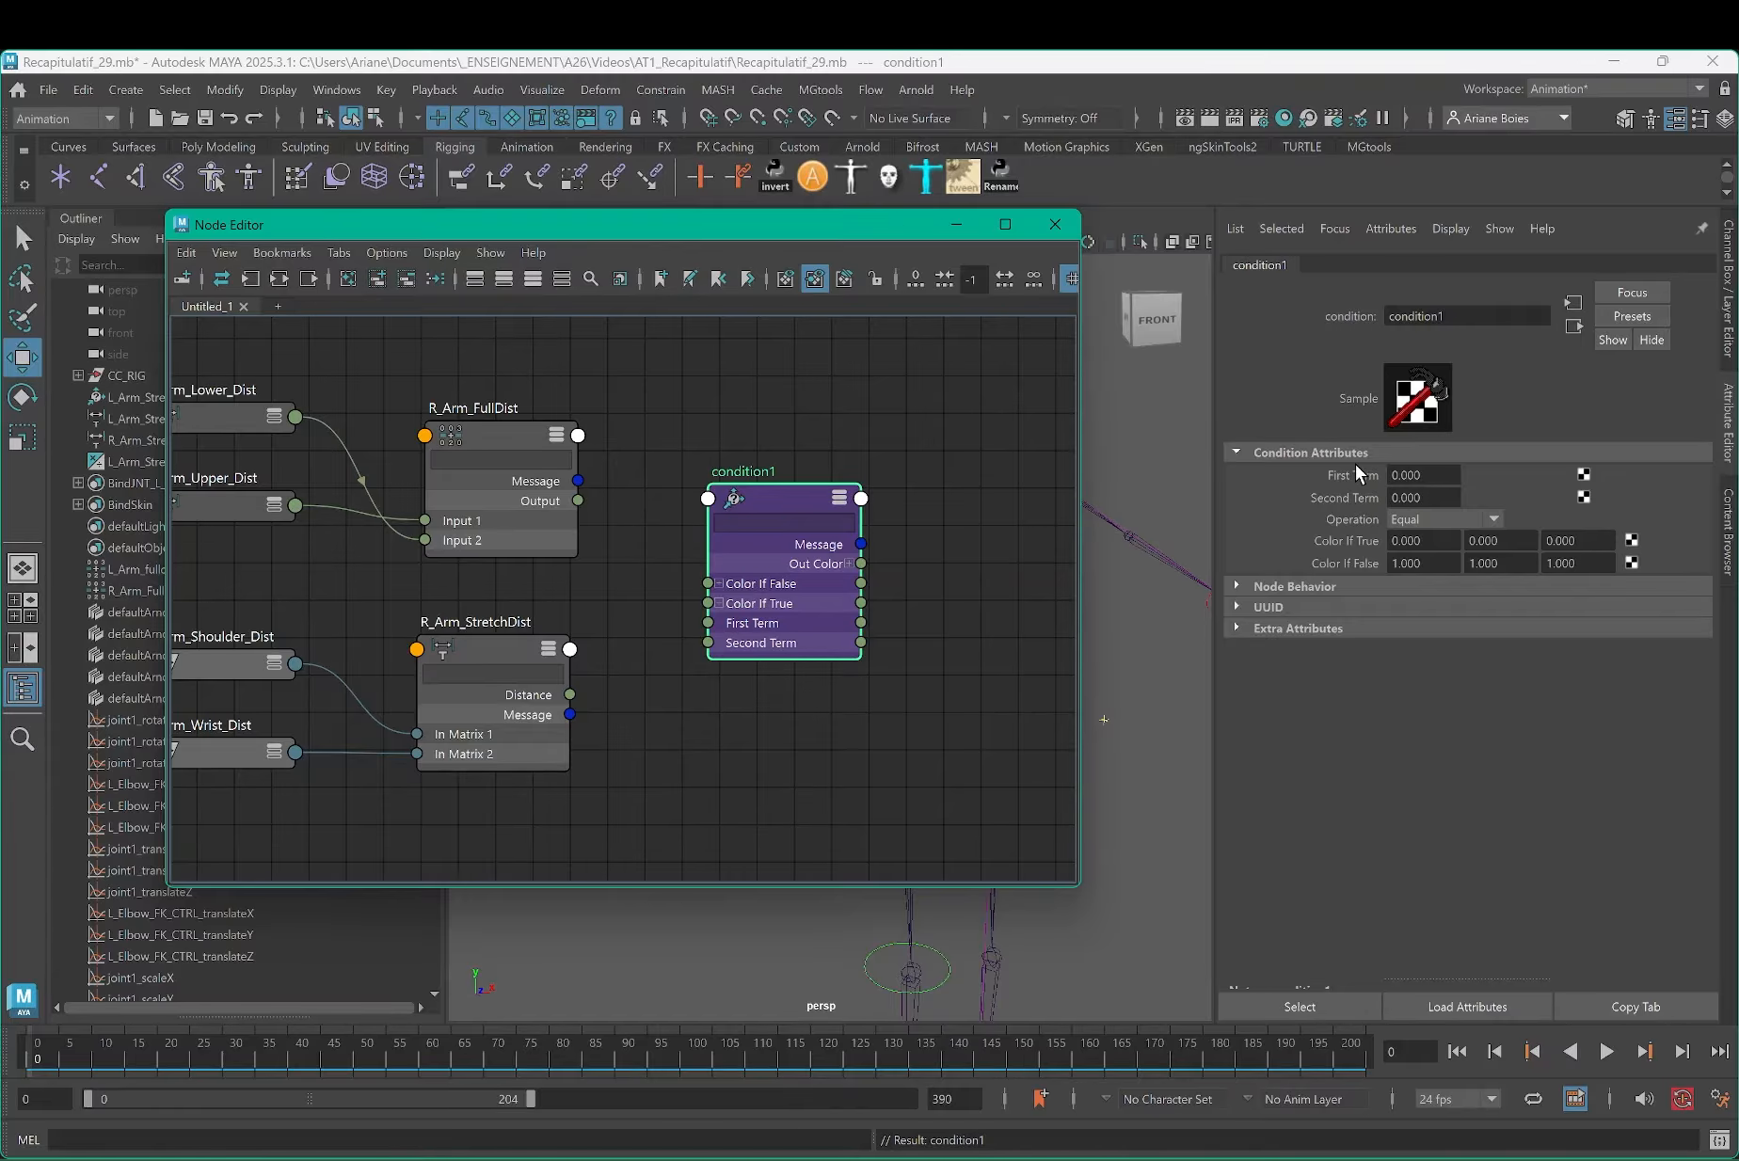
pyautogui.click(1412, 521)
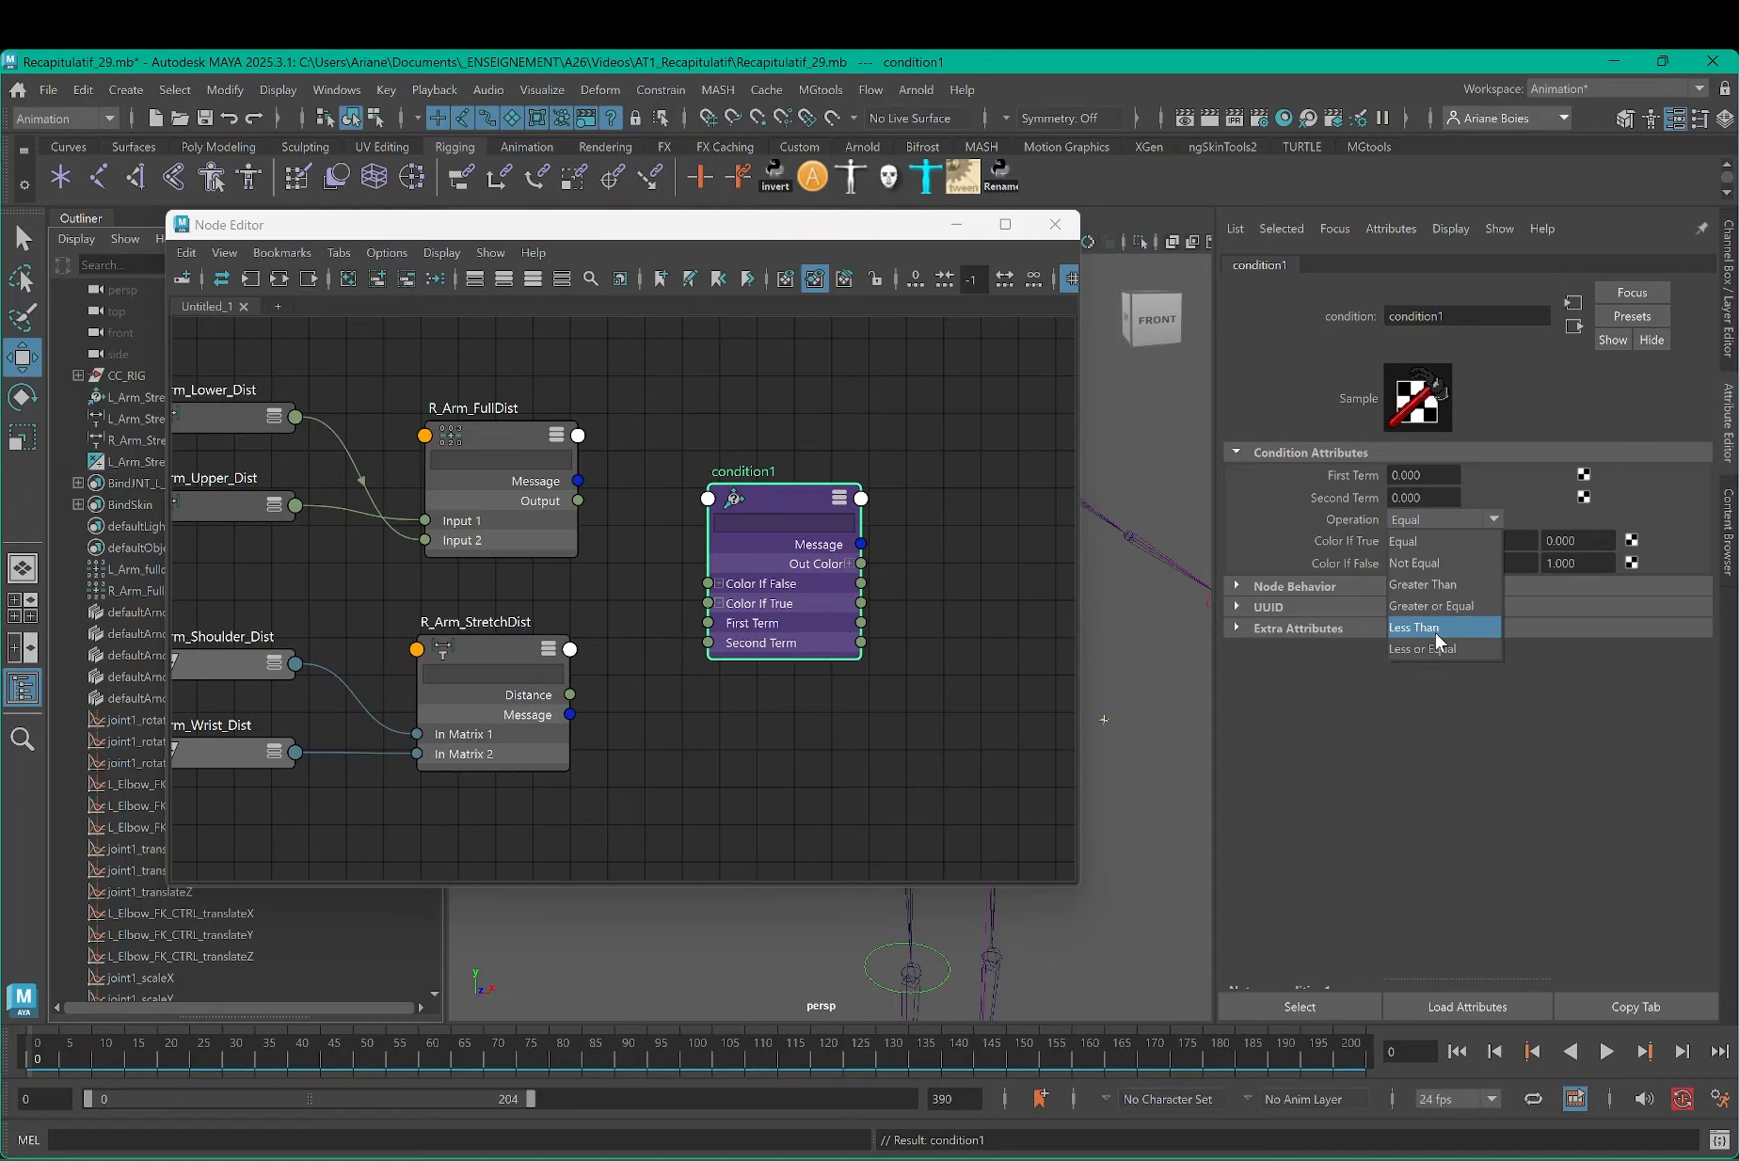
pyautogui.click(1427, 757)
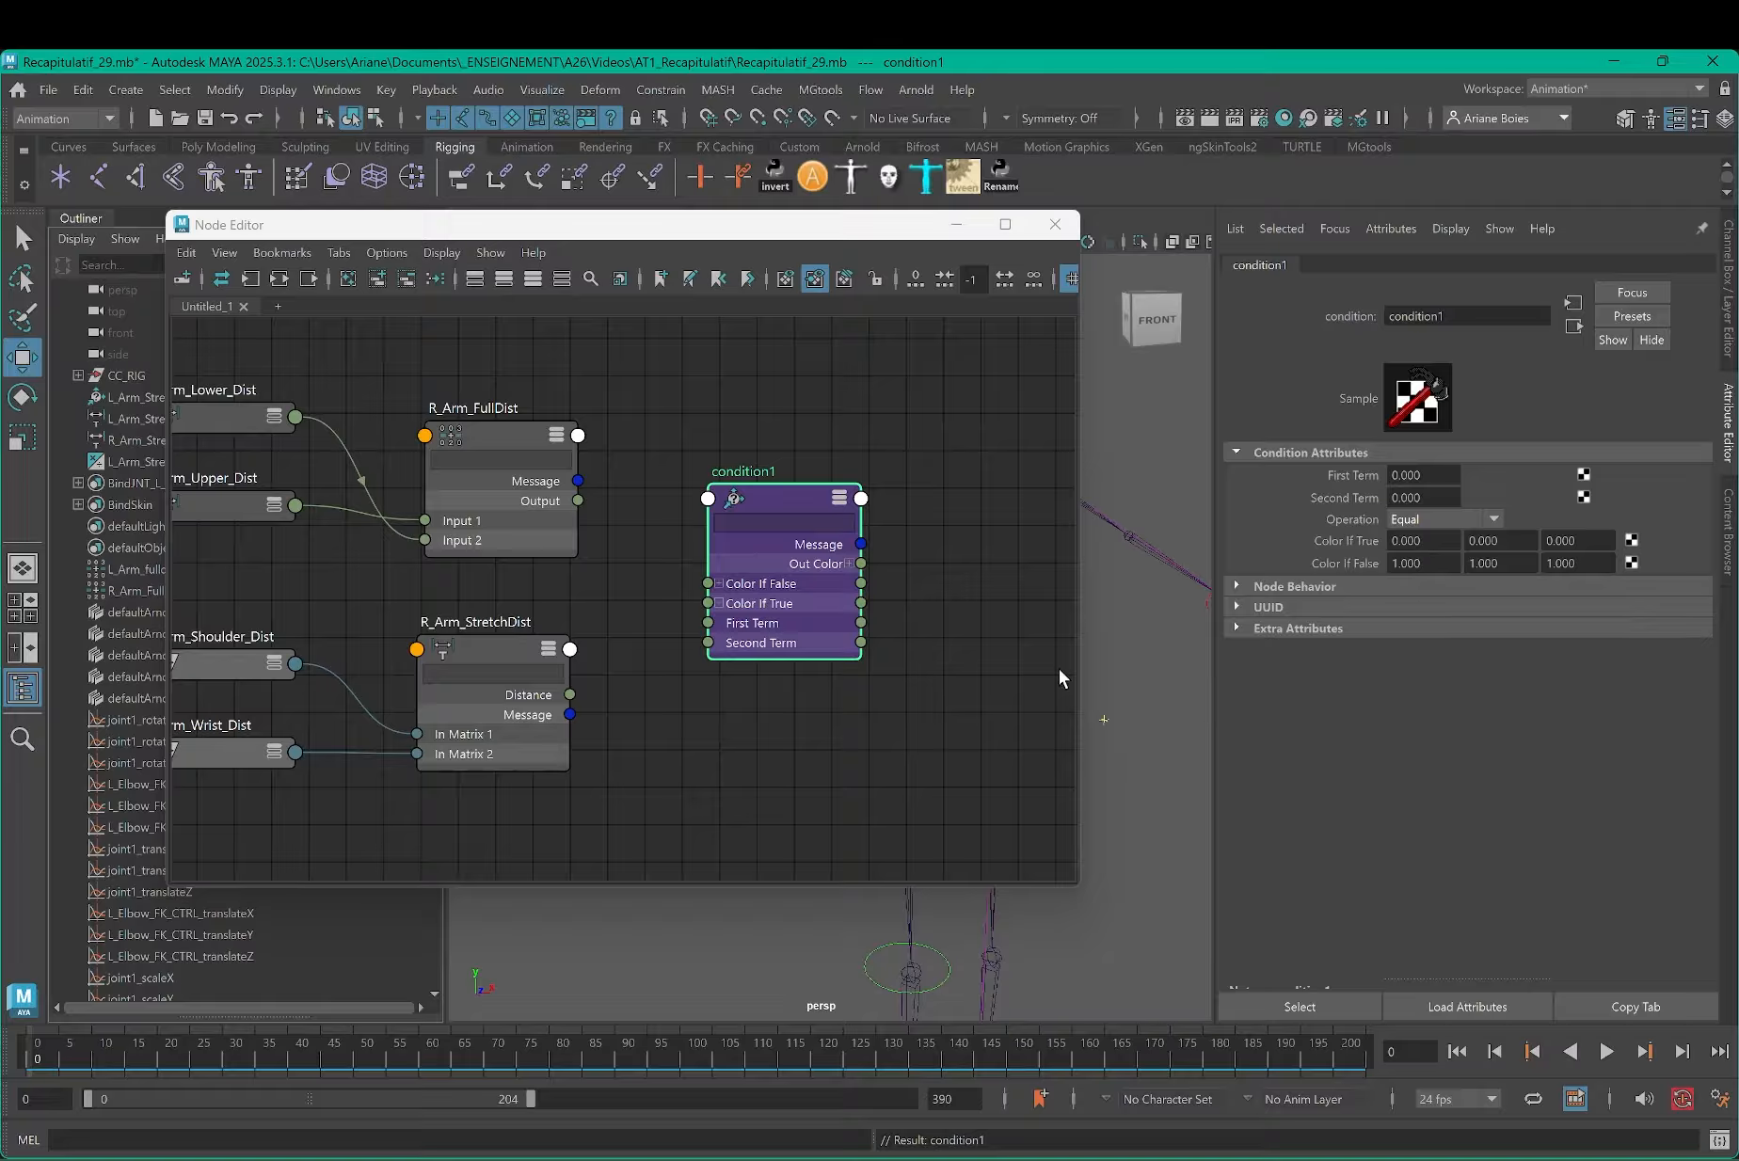
# Step: Connect R_Arm_StretchDist's Distance to the condition's First Term and R_Arm_FullDist's Output to its Second Term, with R_Arm_StretchDist placed above R_Arm_FullDist
pyautogui.moveTo(769, 484); pyautogui.dragTo(797, 466)
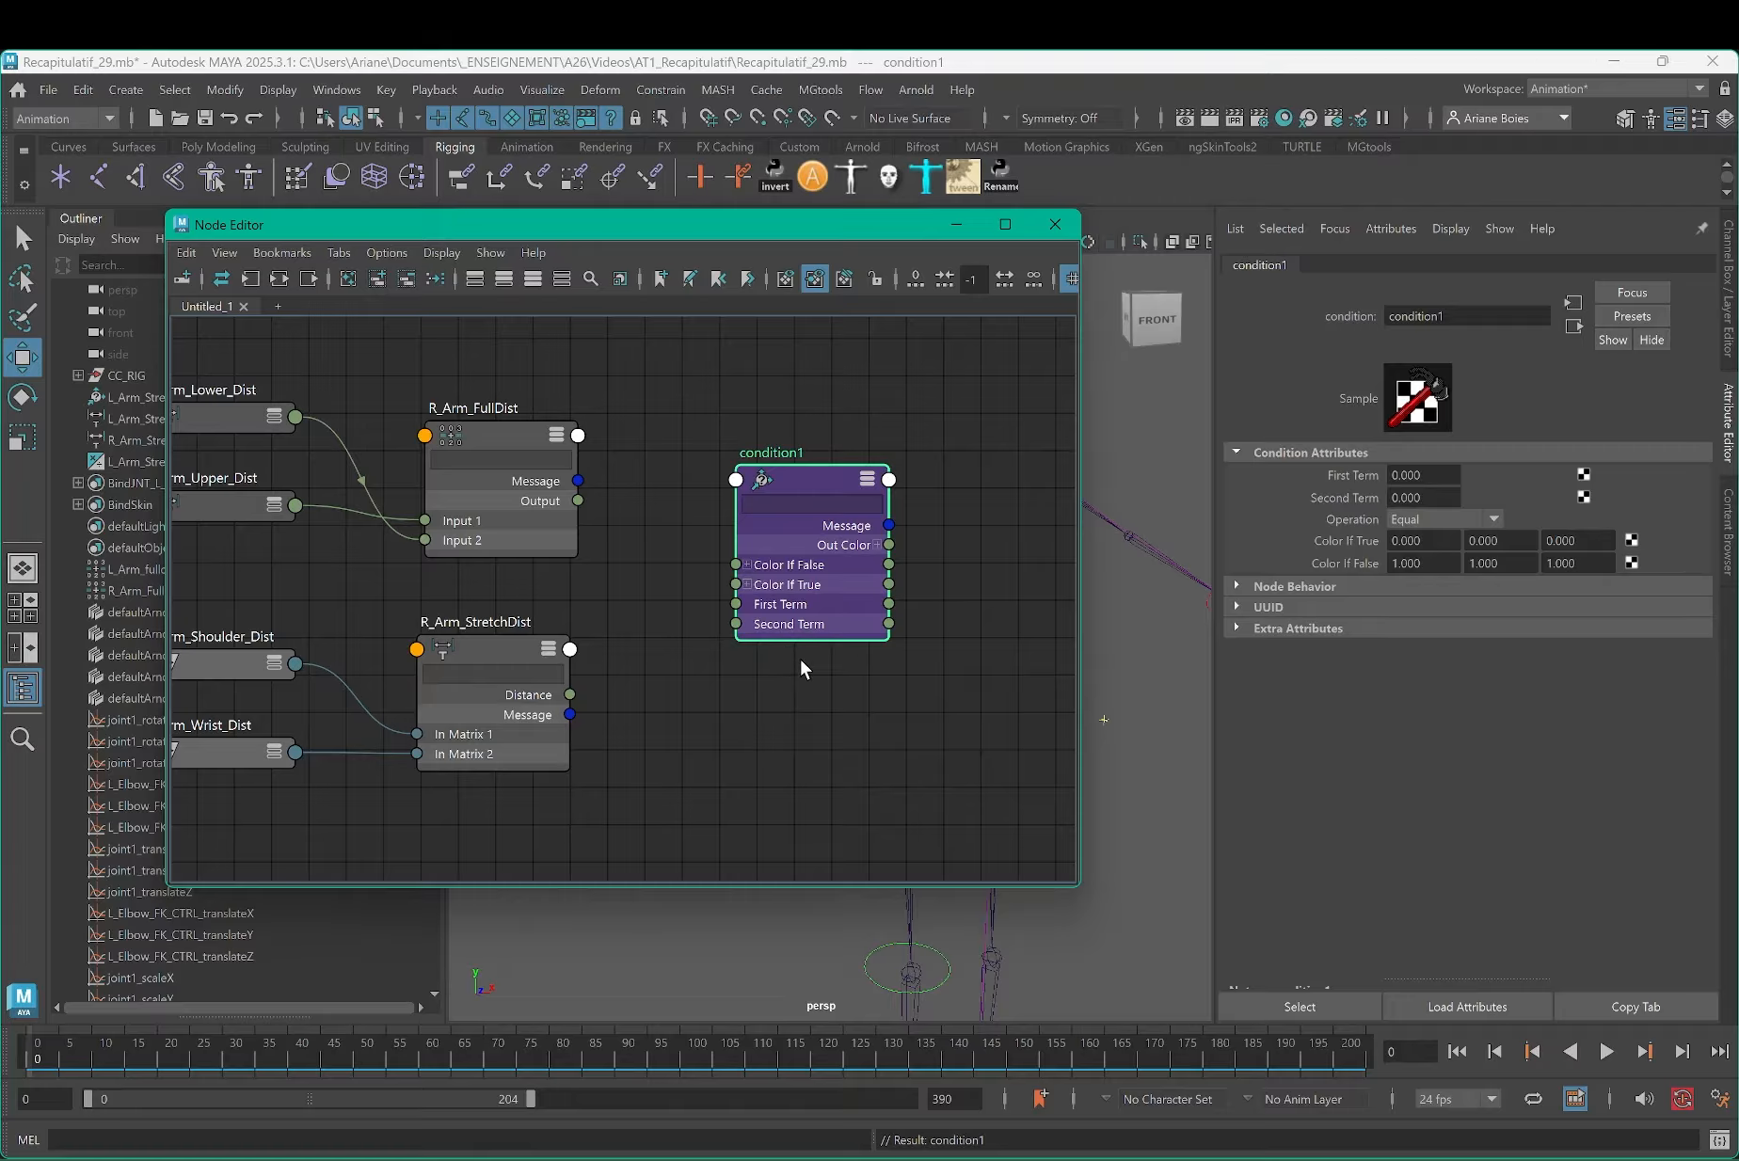
pyautogui.moveTo(494, 471); pyautogui.dragTo(750, 612)
pyautogui.click(544, 754)
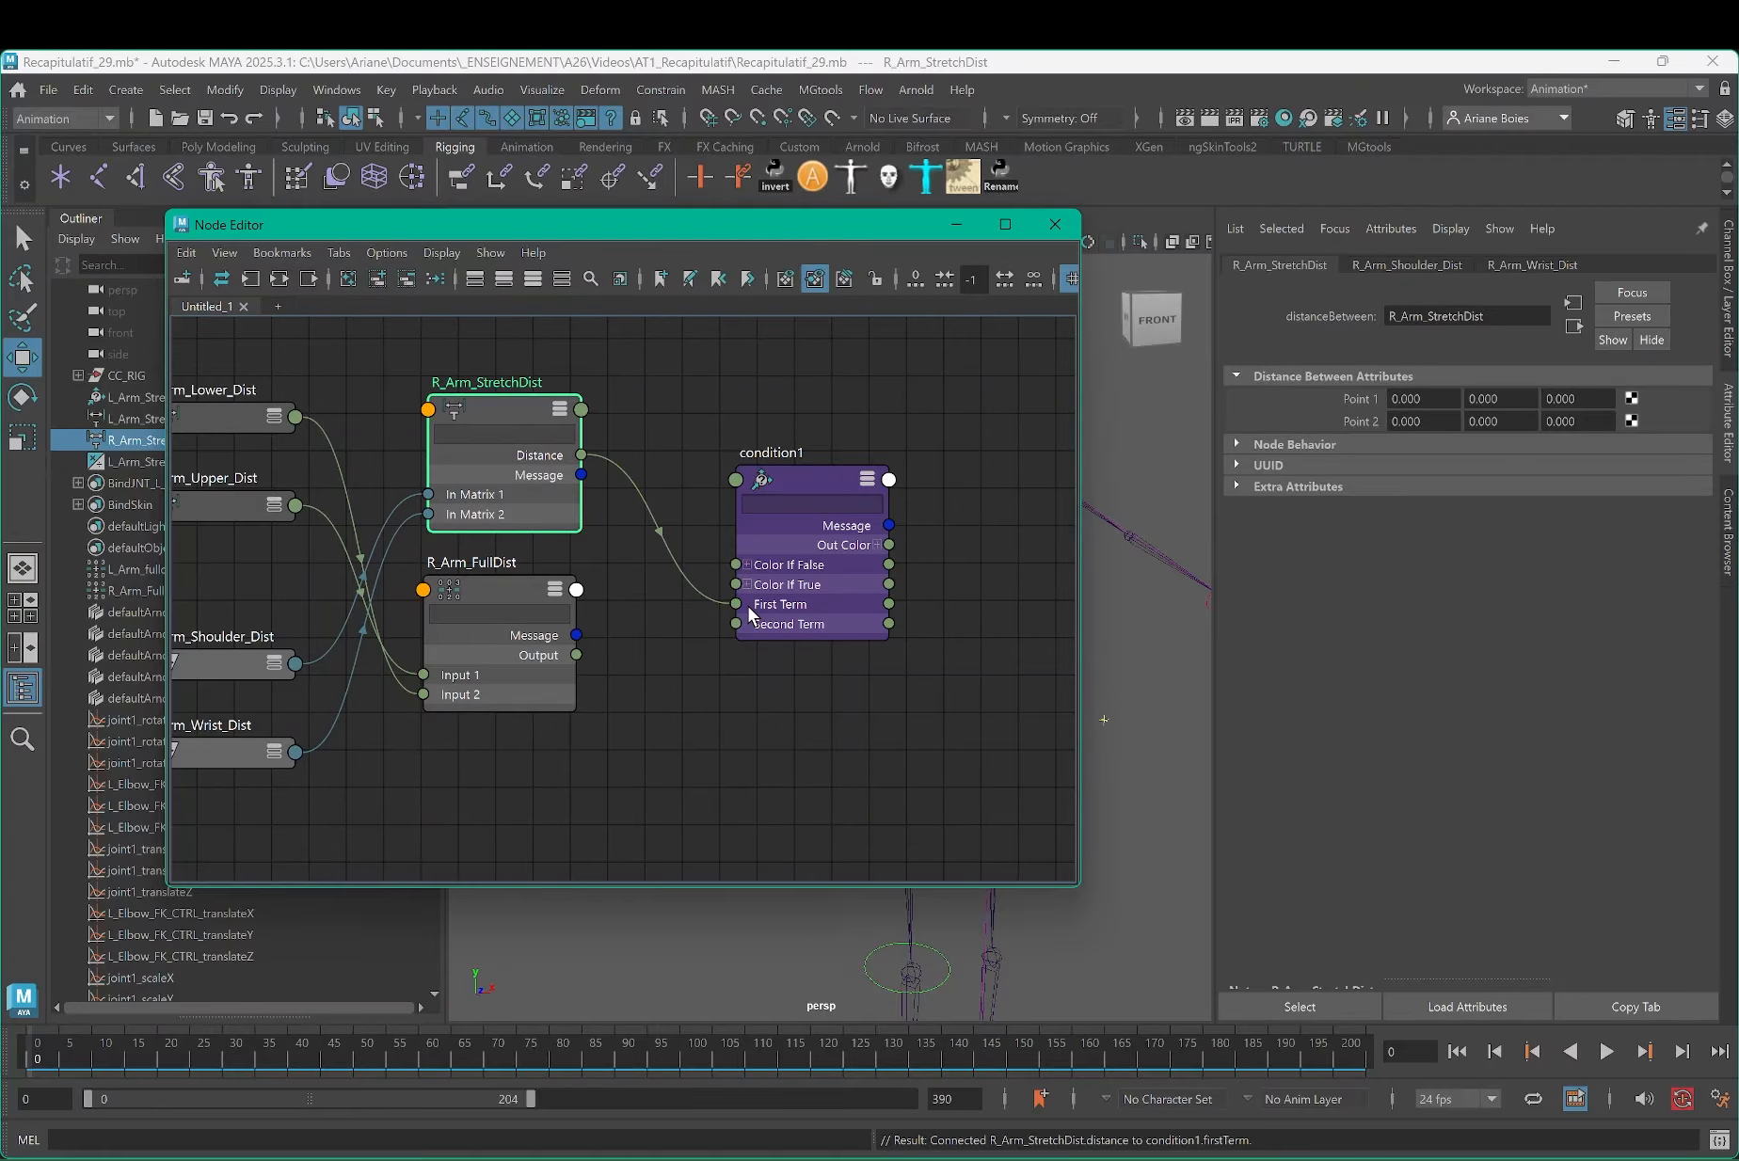
pyautogui.moveTo(521, 594); pyautogui.dragTo(532, 591)
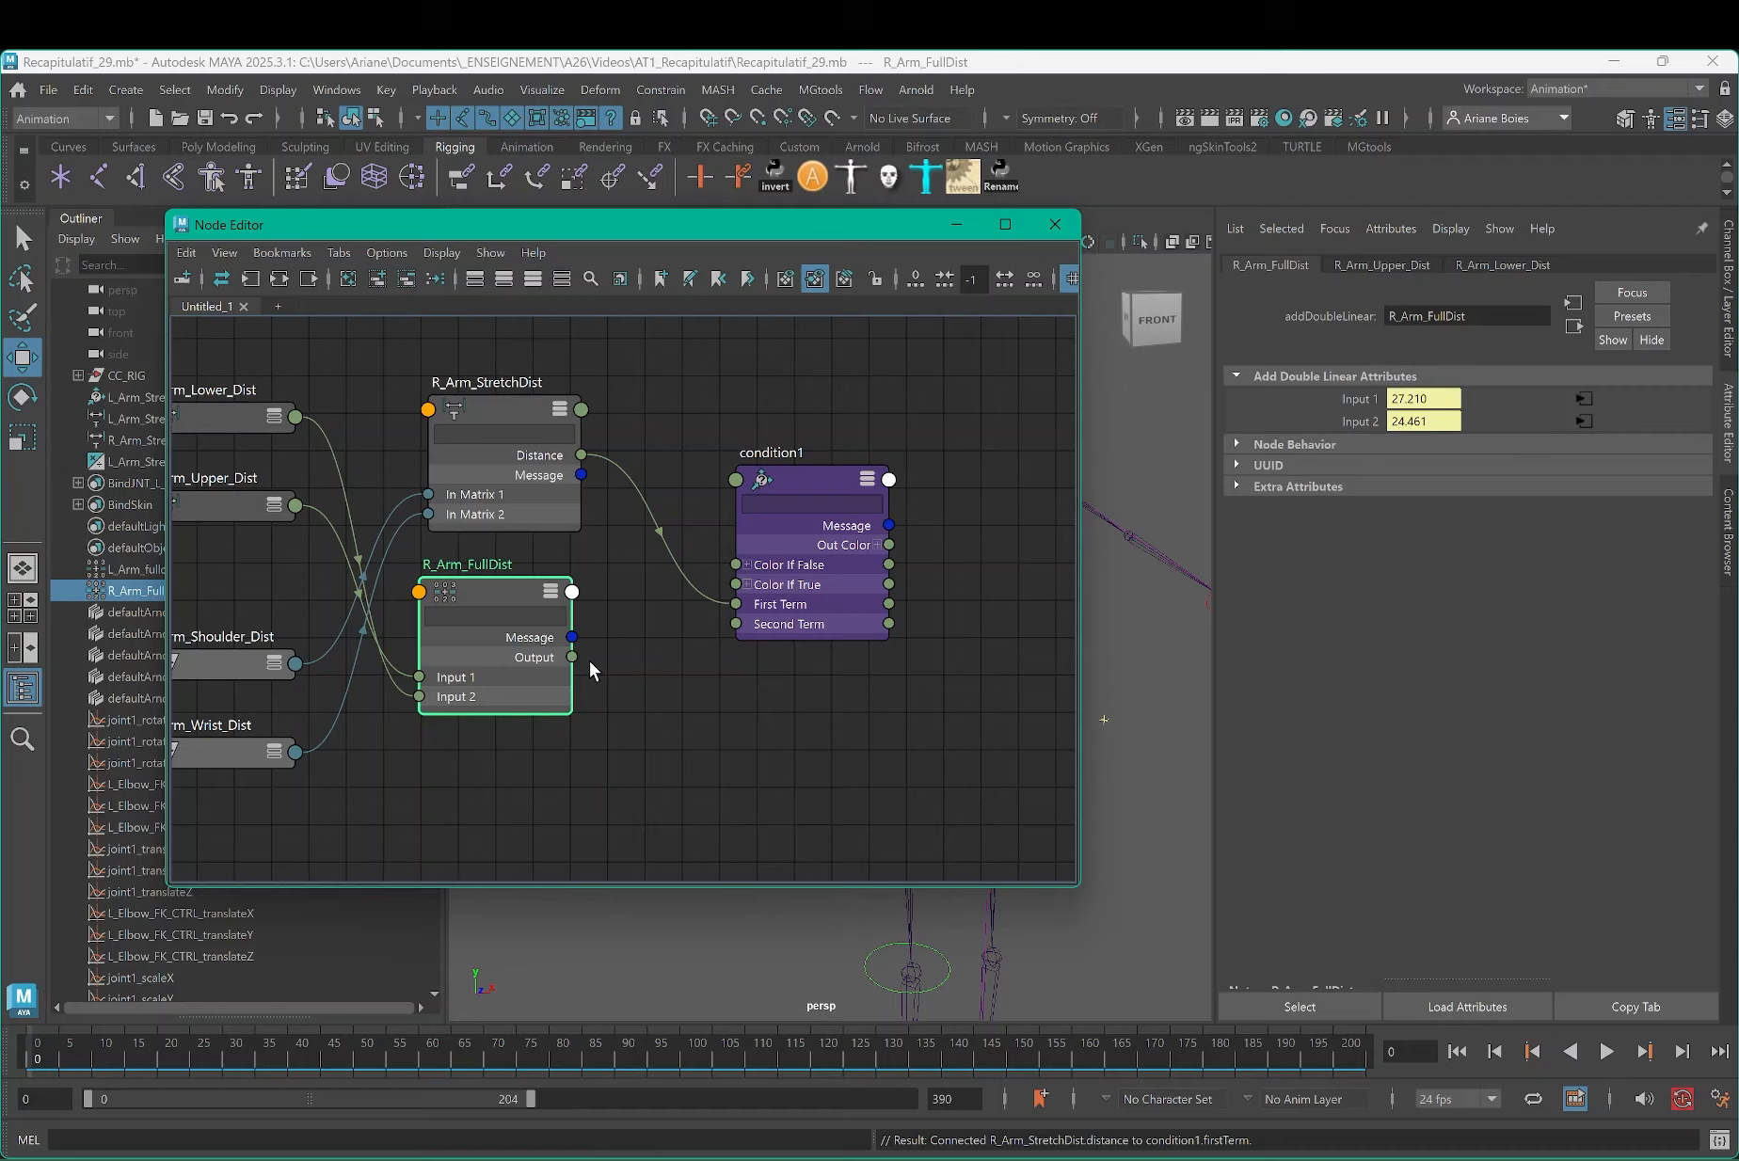
pyautogui.moveTo(737, 637); pyautogui.dragTo(742, 621)
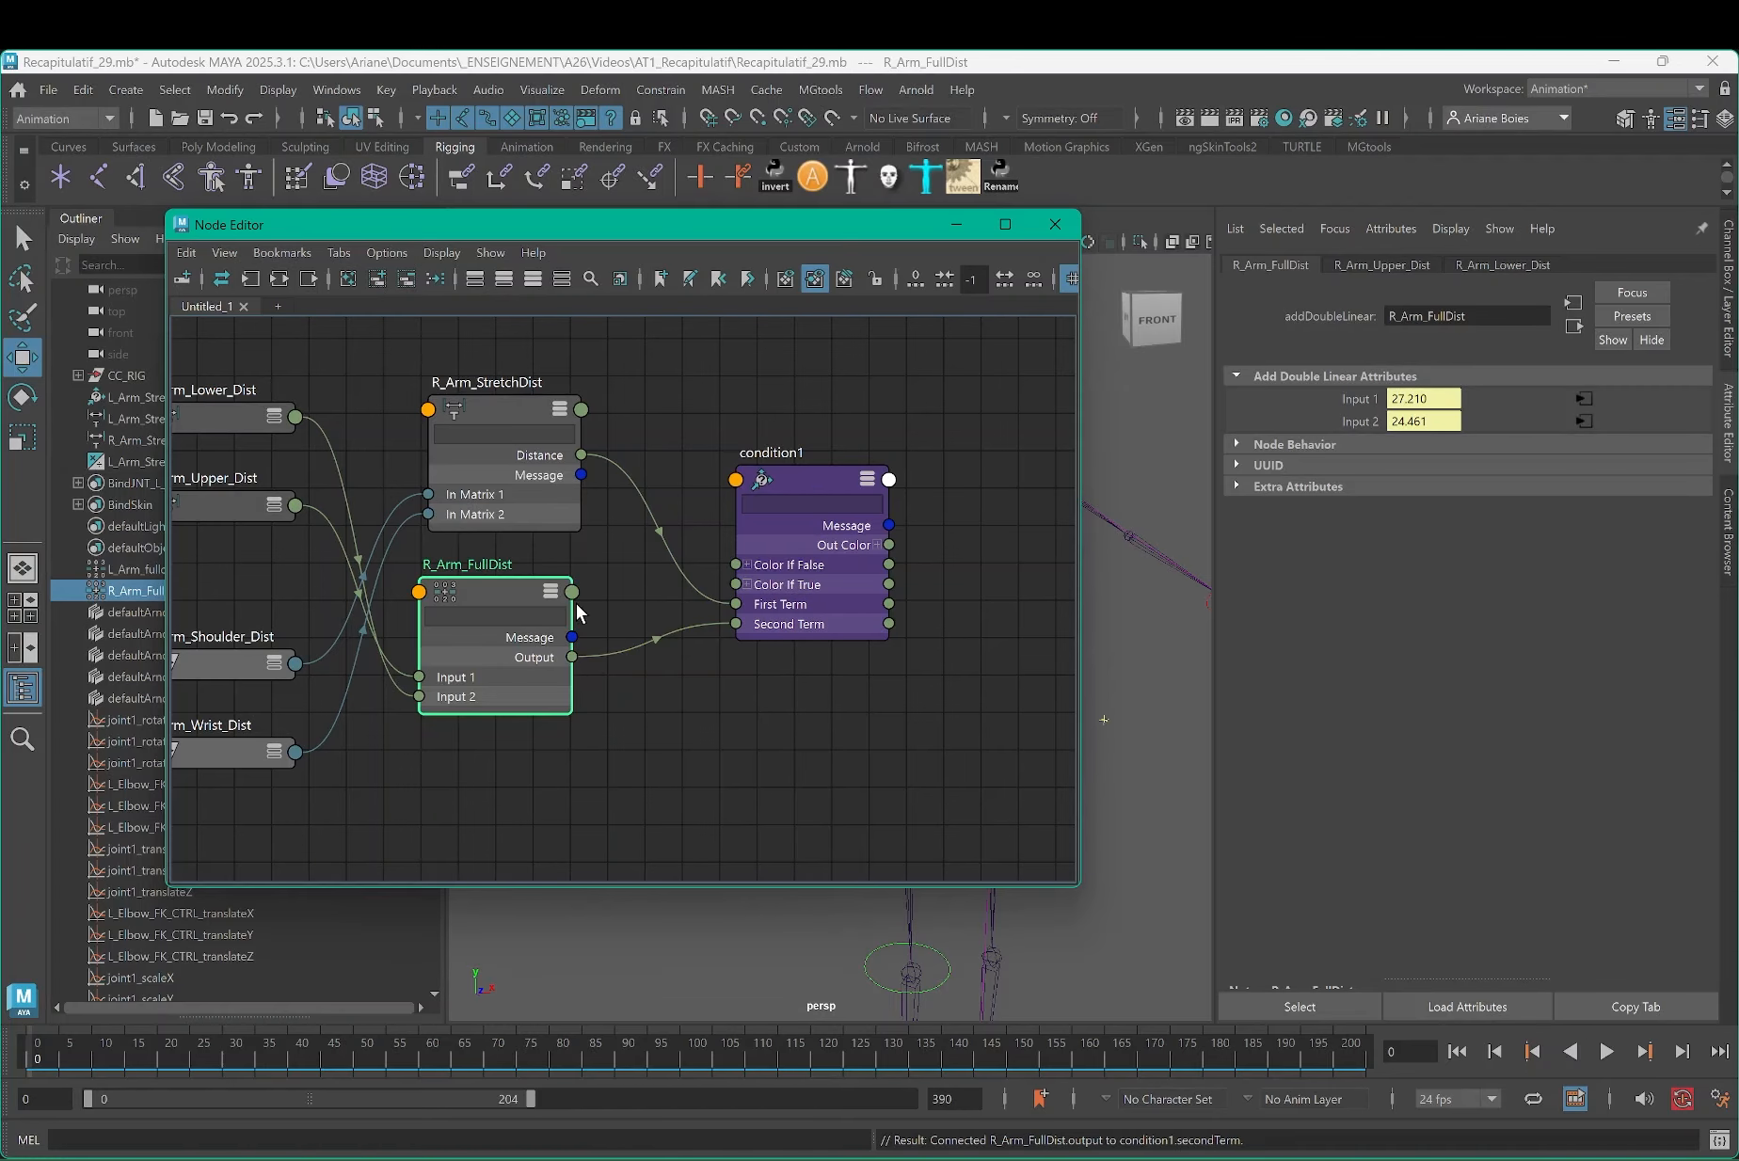
pyautogui.moveTo(547, 626); pyautogui.dragTo(486, 601)
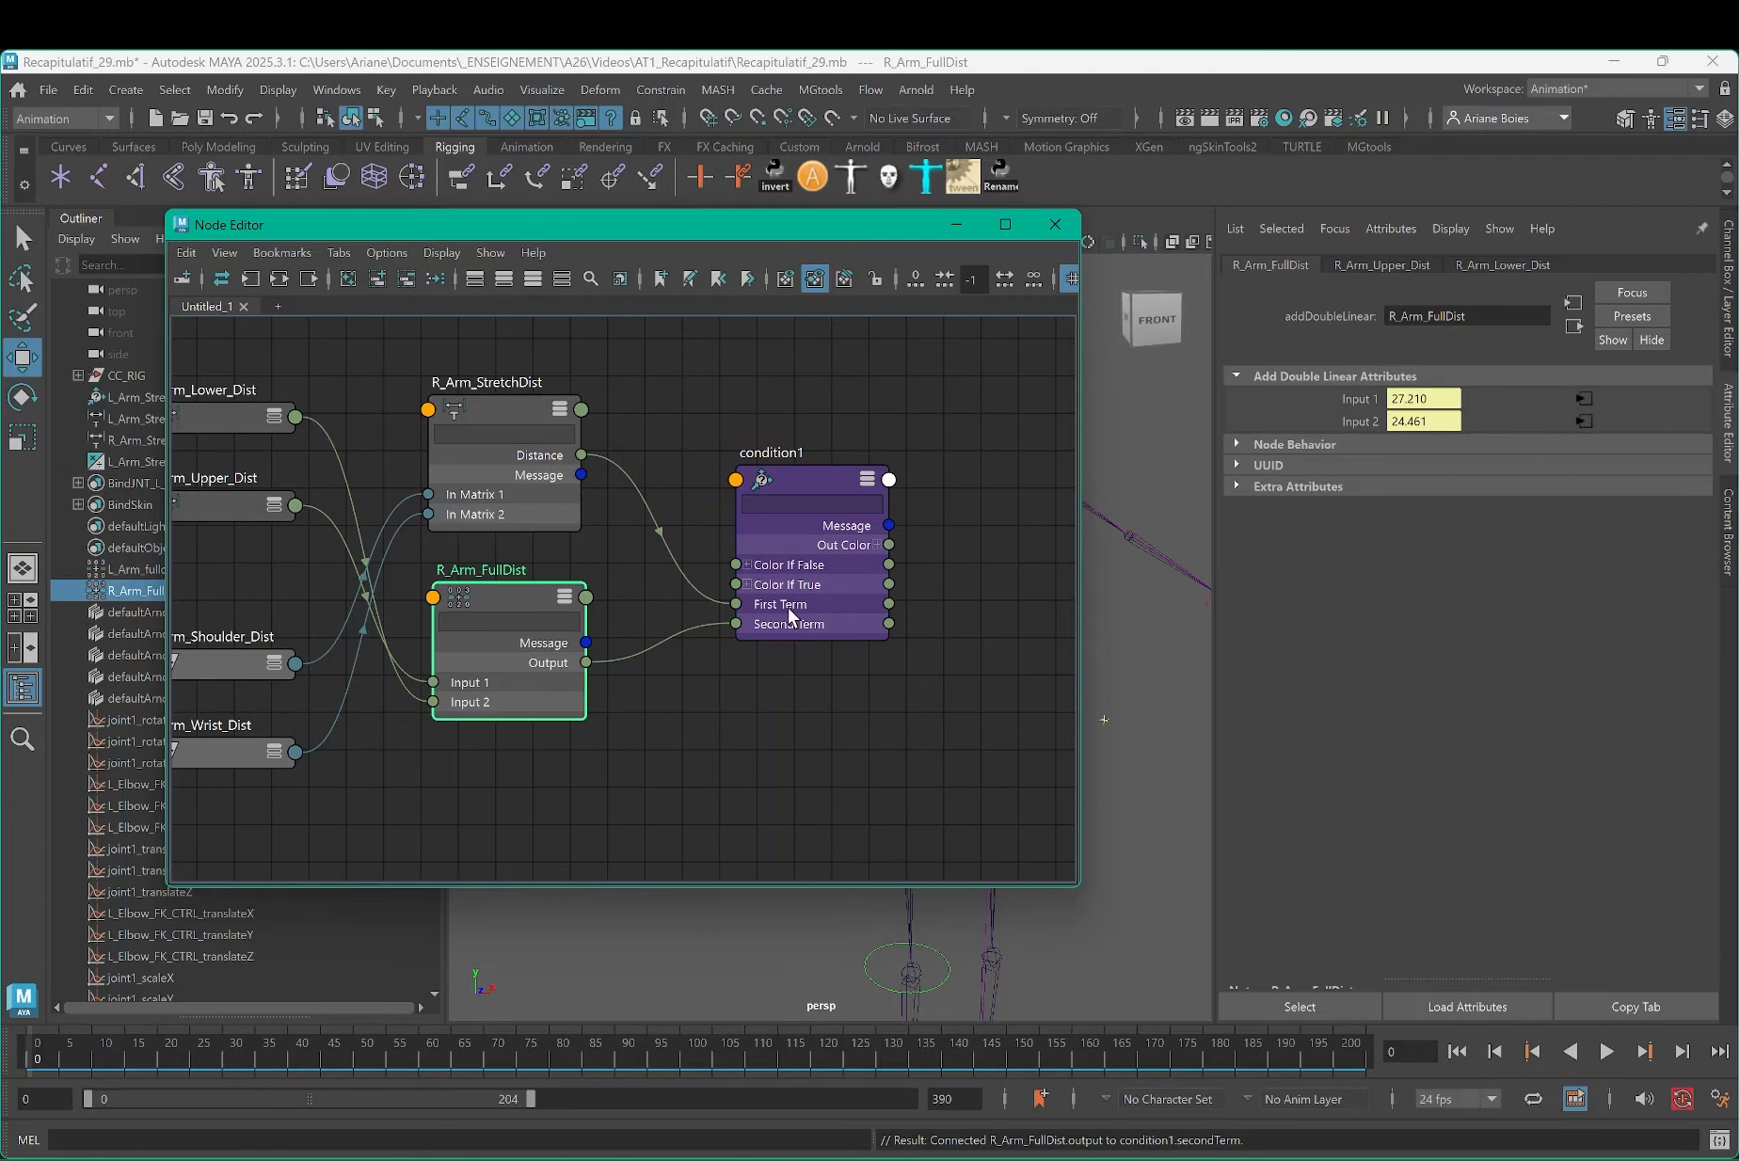
# Step: Set the condition node's operation to Greater Than
pyautogui.moveTo(797, 480); pyautogui.dragTo(788, 452)
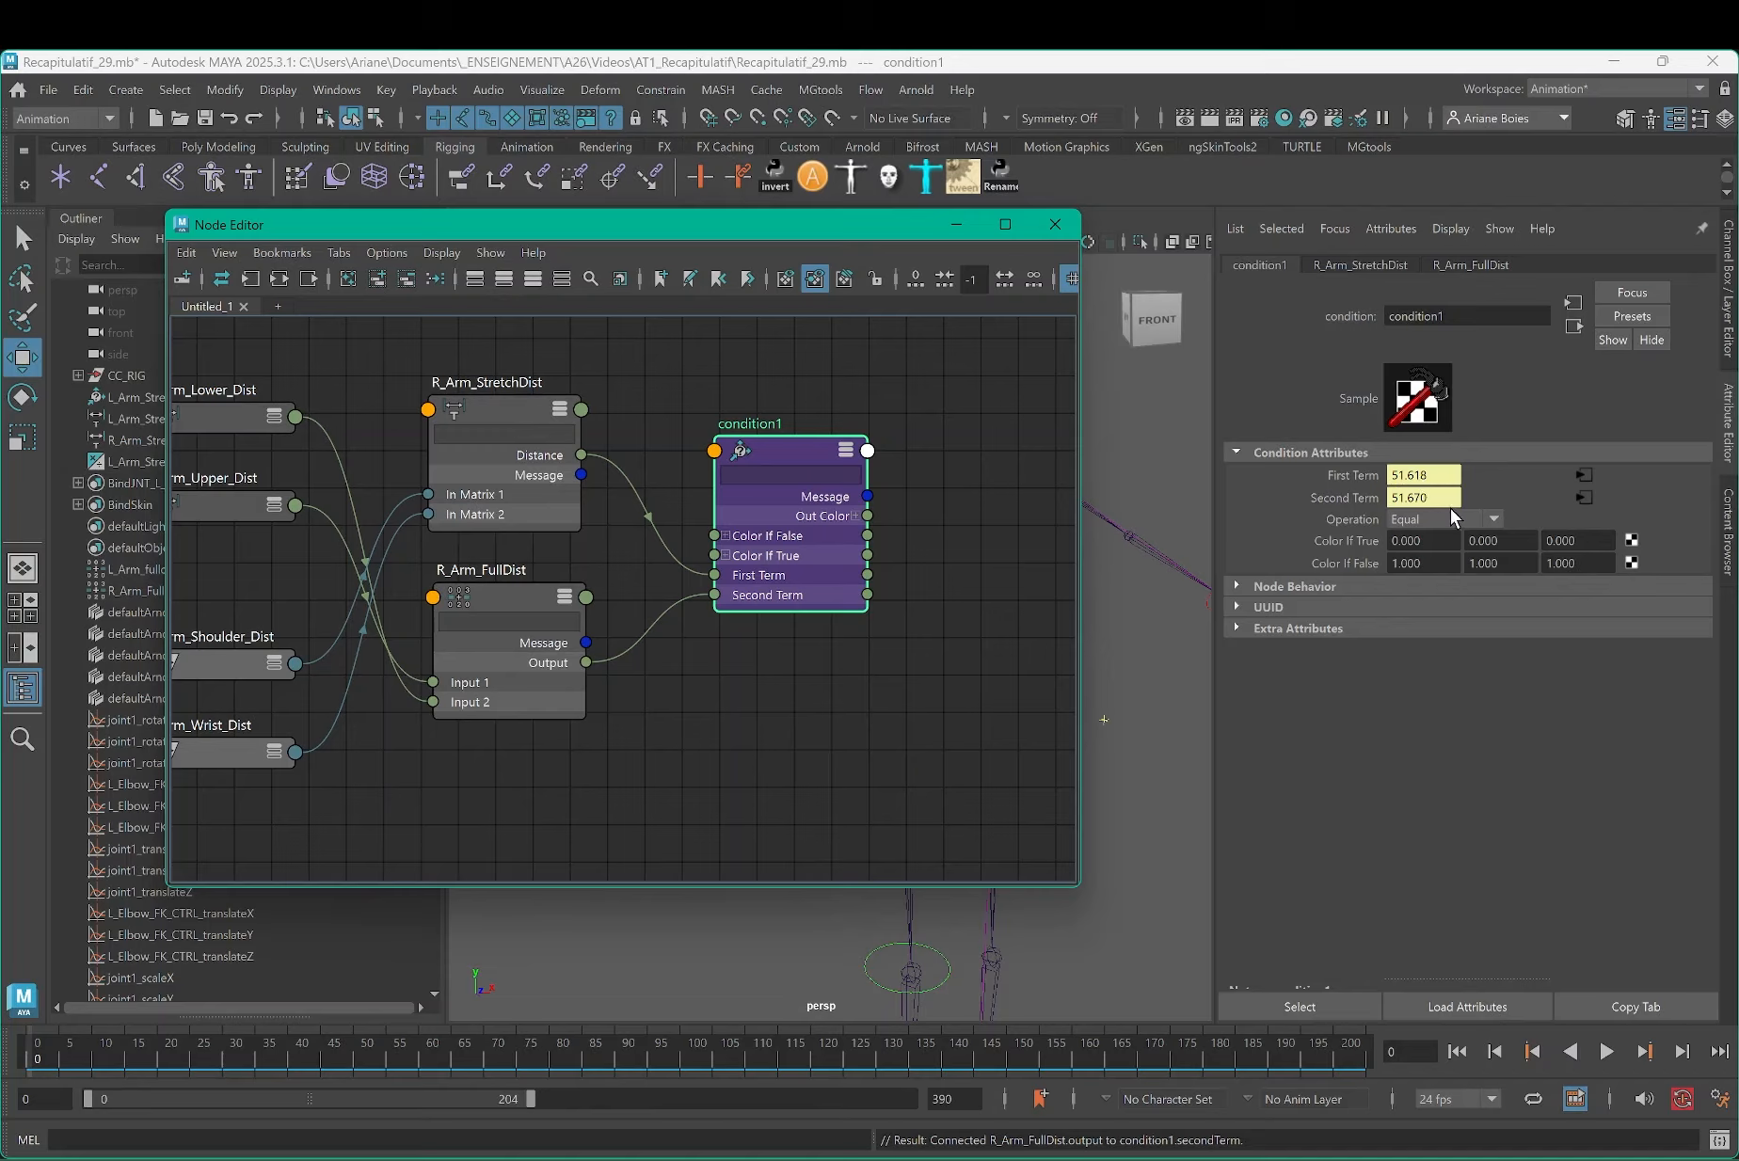
pyautogui.moveTo(508, 392)
pyautogui.mouseDown()
pyautogui.moveTo(536, 385)
pyautogui.moveTo(512, 385)
pyautogui.mouseUp()
pyautogui.click(803, 447)
pyautogui.click(1433, 520)
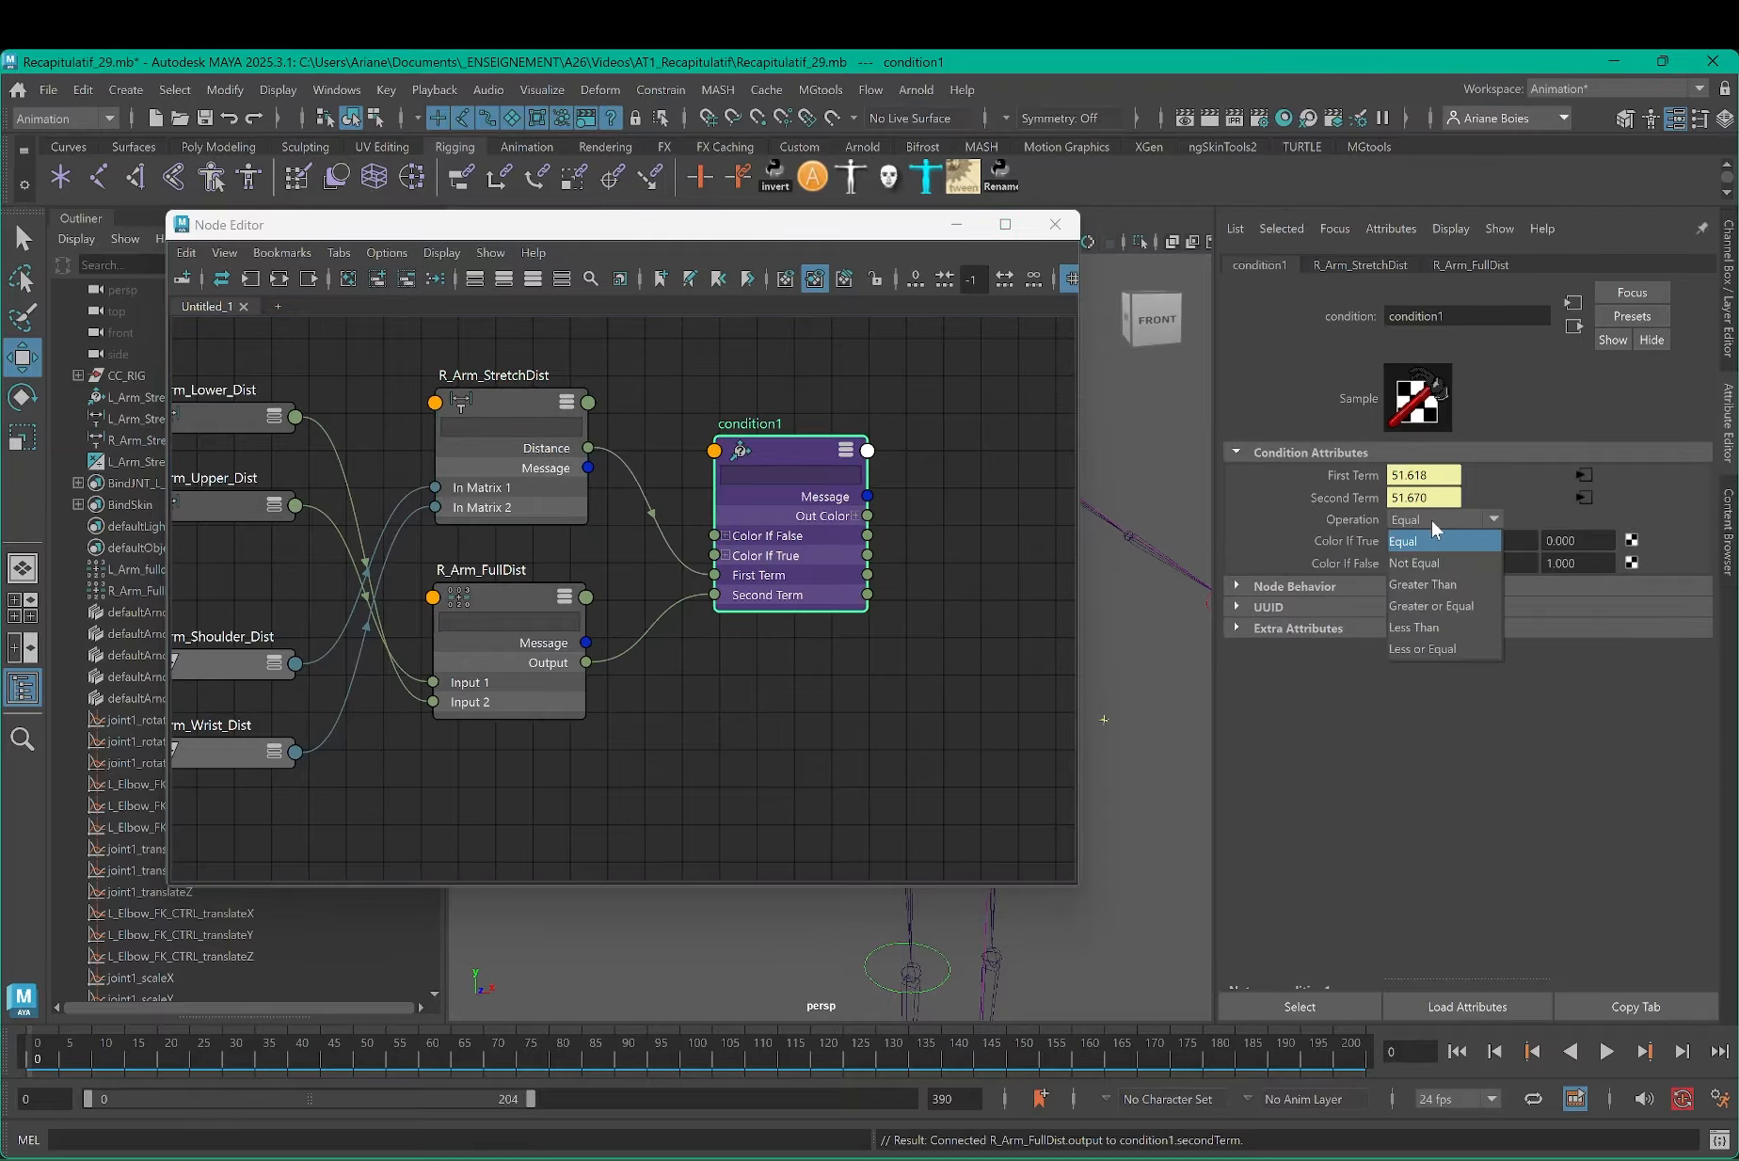
pyautogui.click(1450, 585)
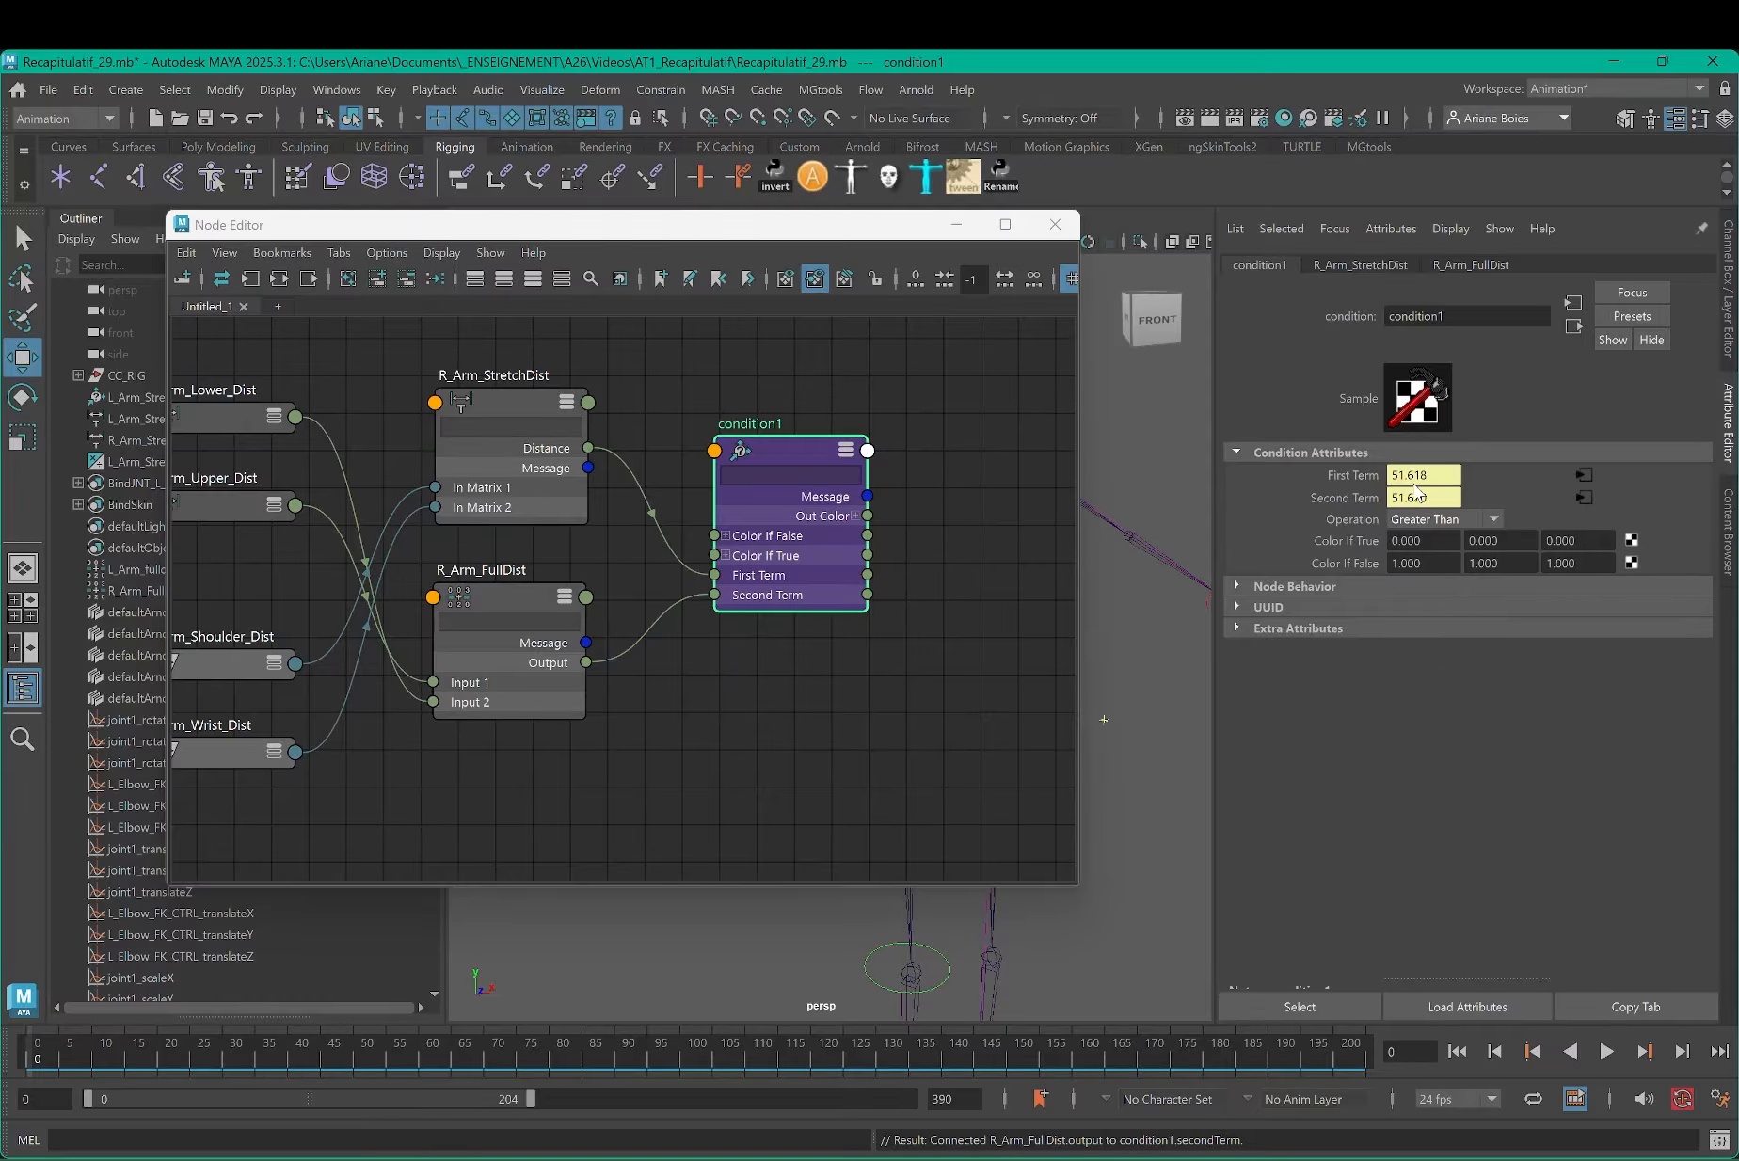
pyautogui.click(556, 414)
pyautogui.moveTo(555, 414); pyautogui.dragTo(490, 398)
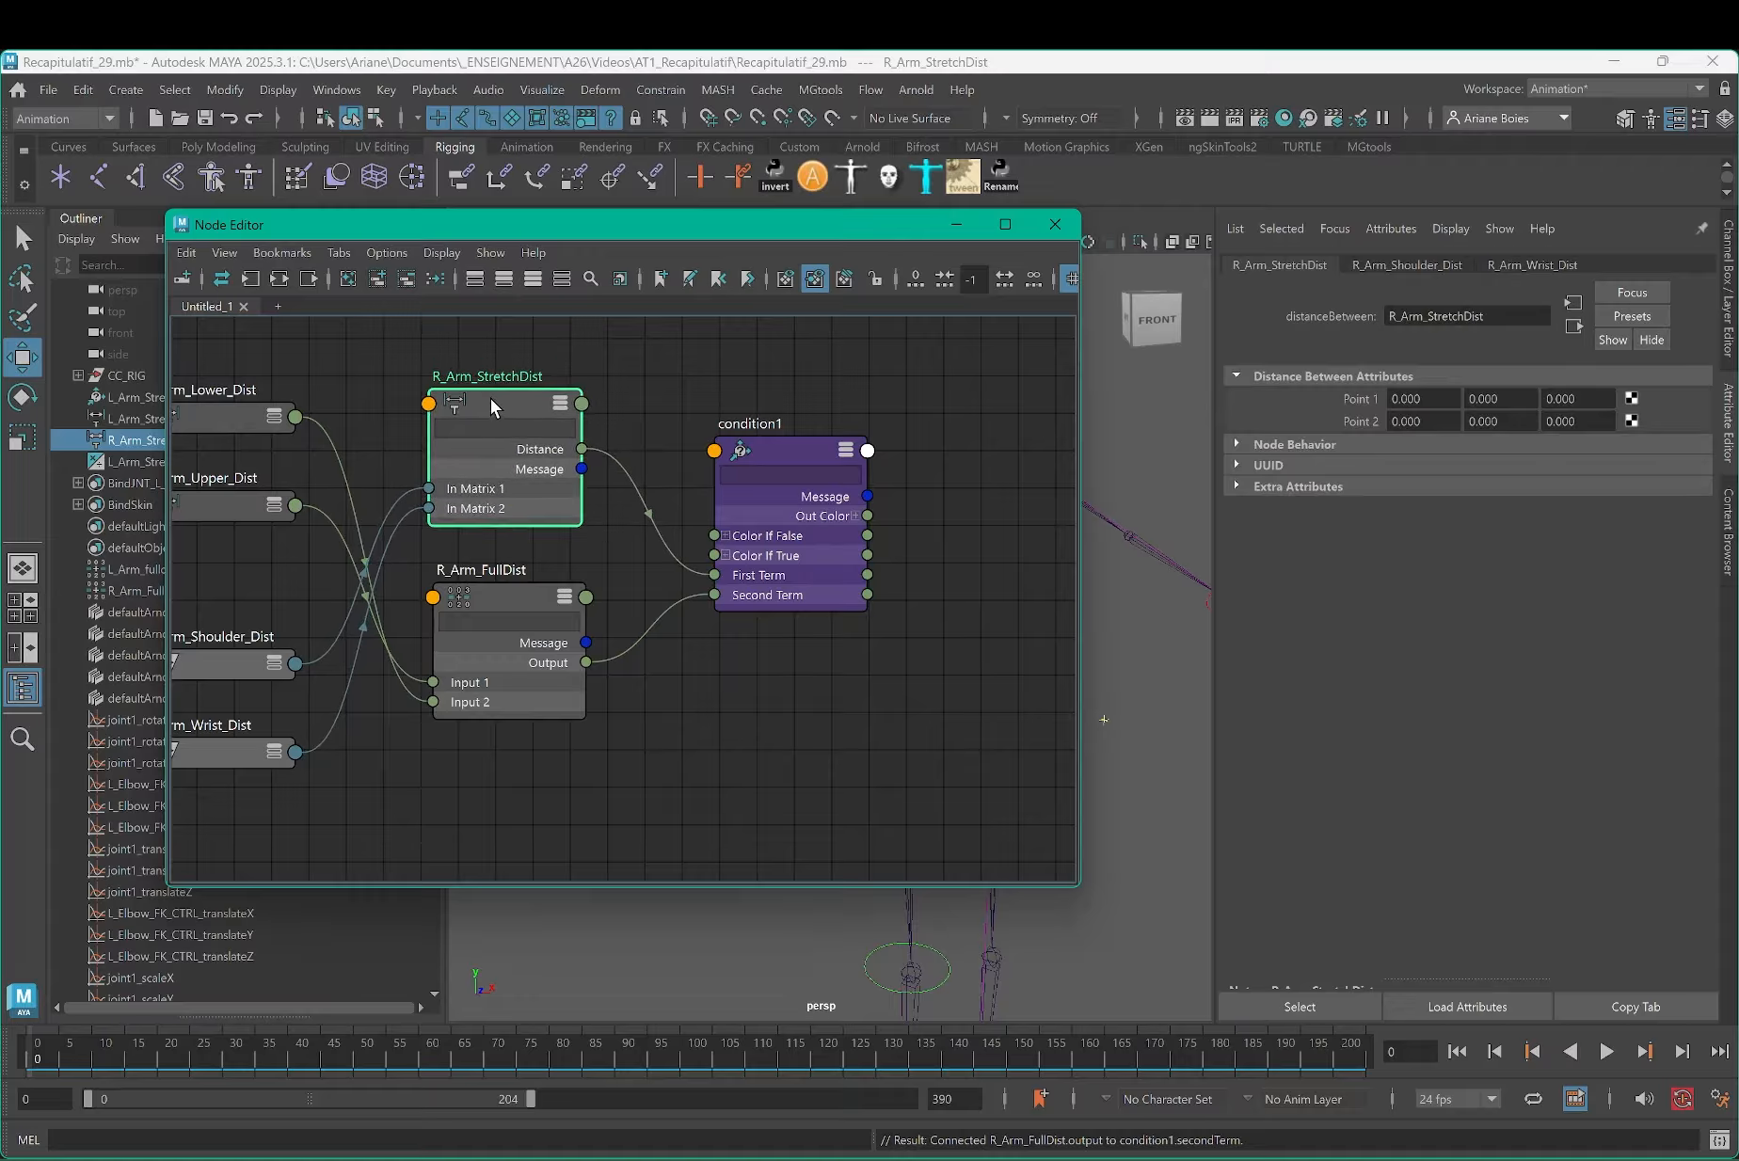
pyautogui.click(791, 454)
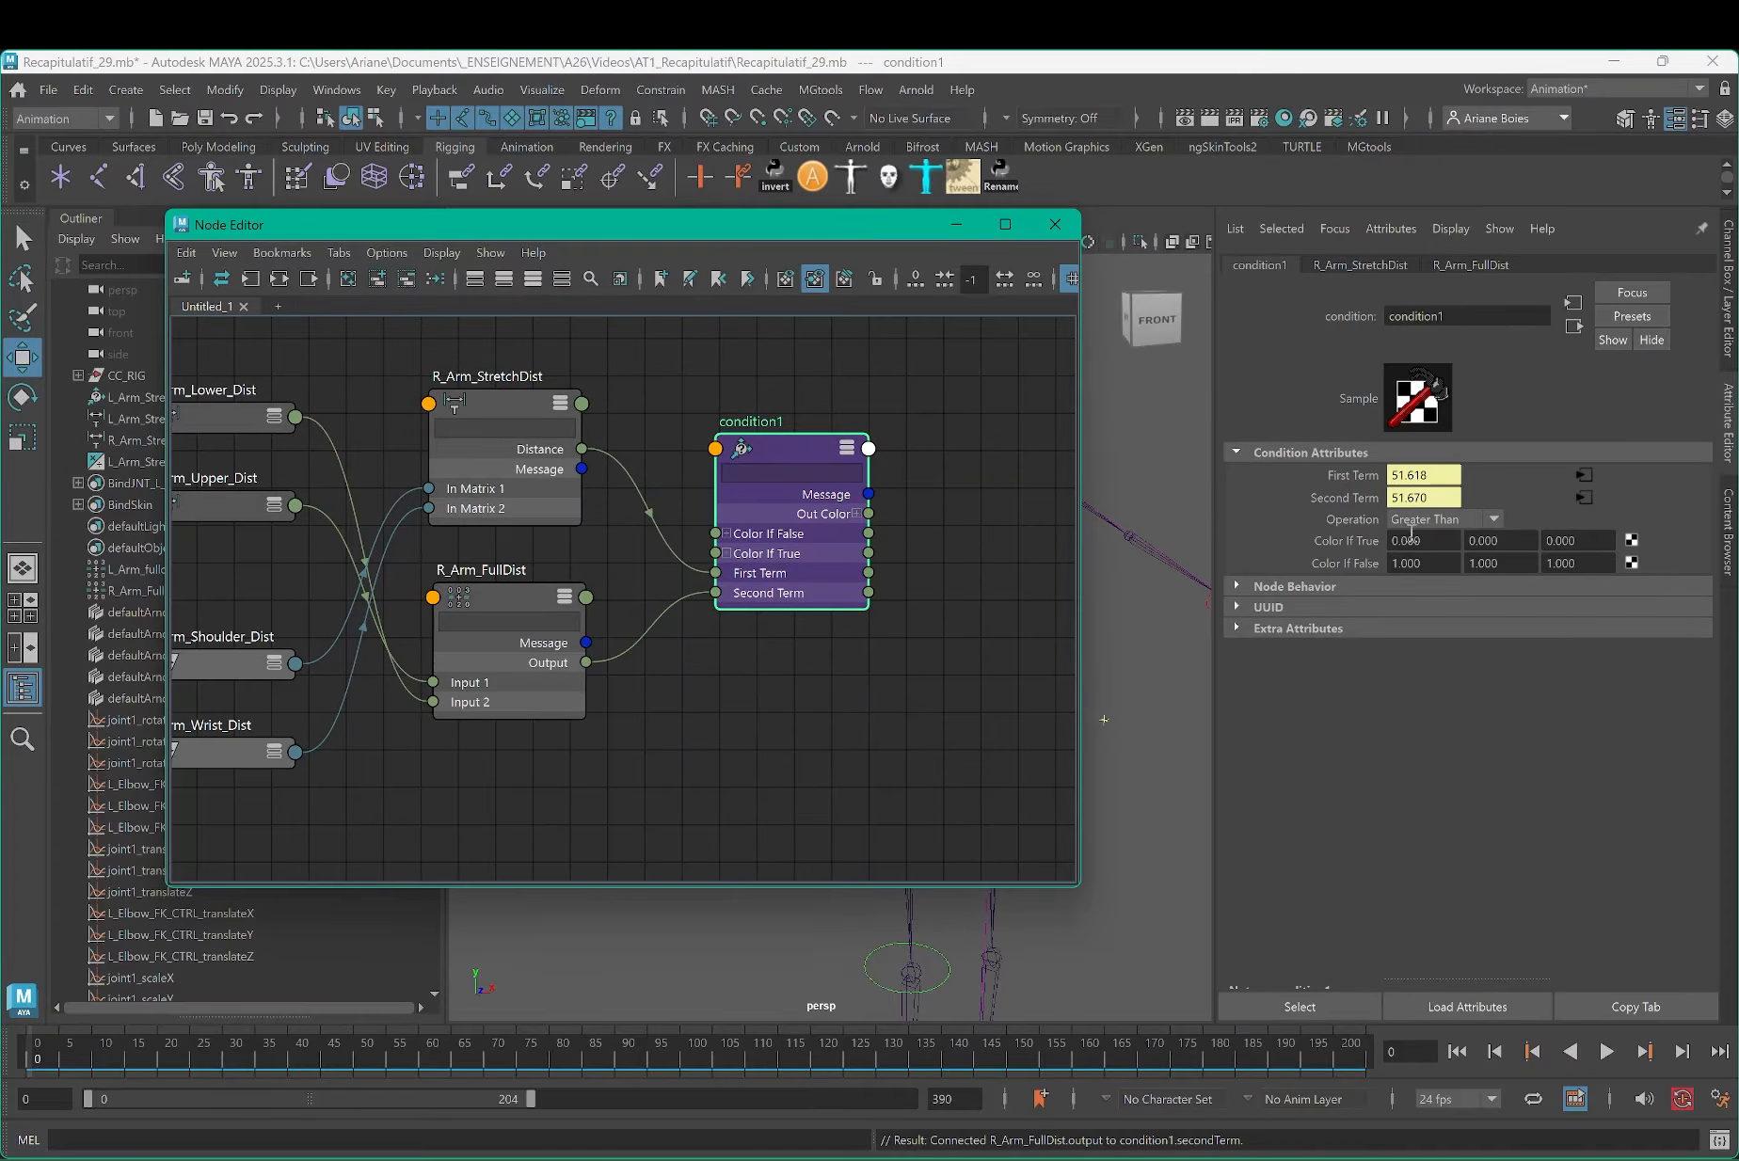
# Step: Make room around the condition node and add a multiplyDivide node below it
pyautogui.moveTo(797, 455); pyautogui.dragTo(846, 496)
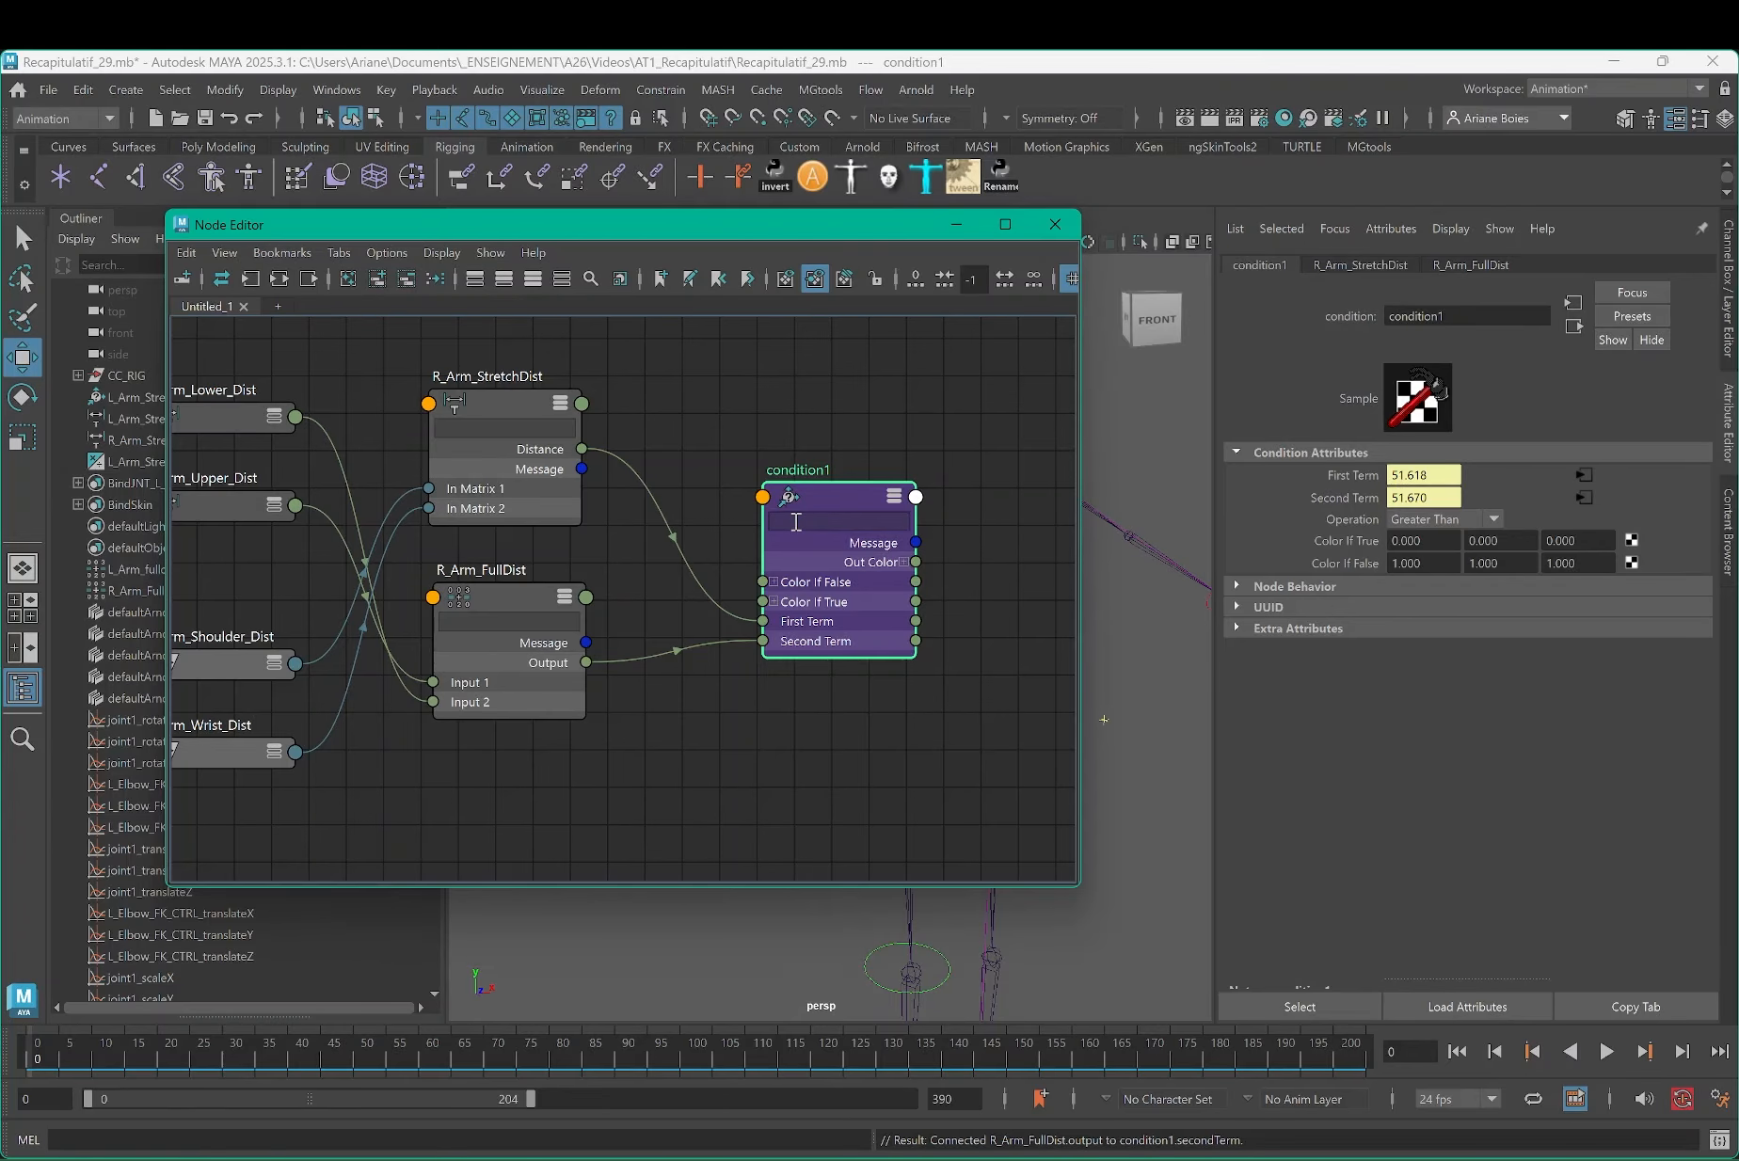
pyautogui.keyDown('alt'); pyautogui.moveTo(740, 764); pyautogui.dragTo(722, 687, button='middle'); pyautogui.keyUp('alt')
pyautogui.click(698, 686)
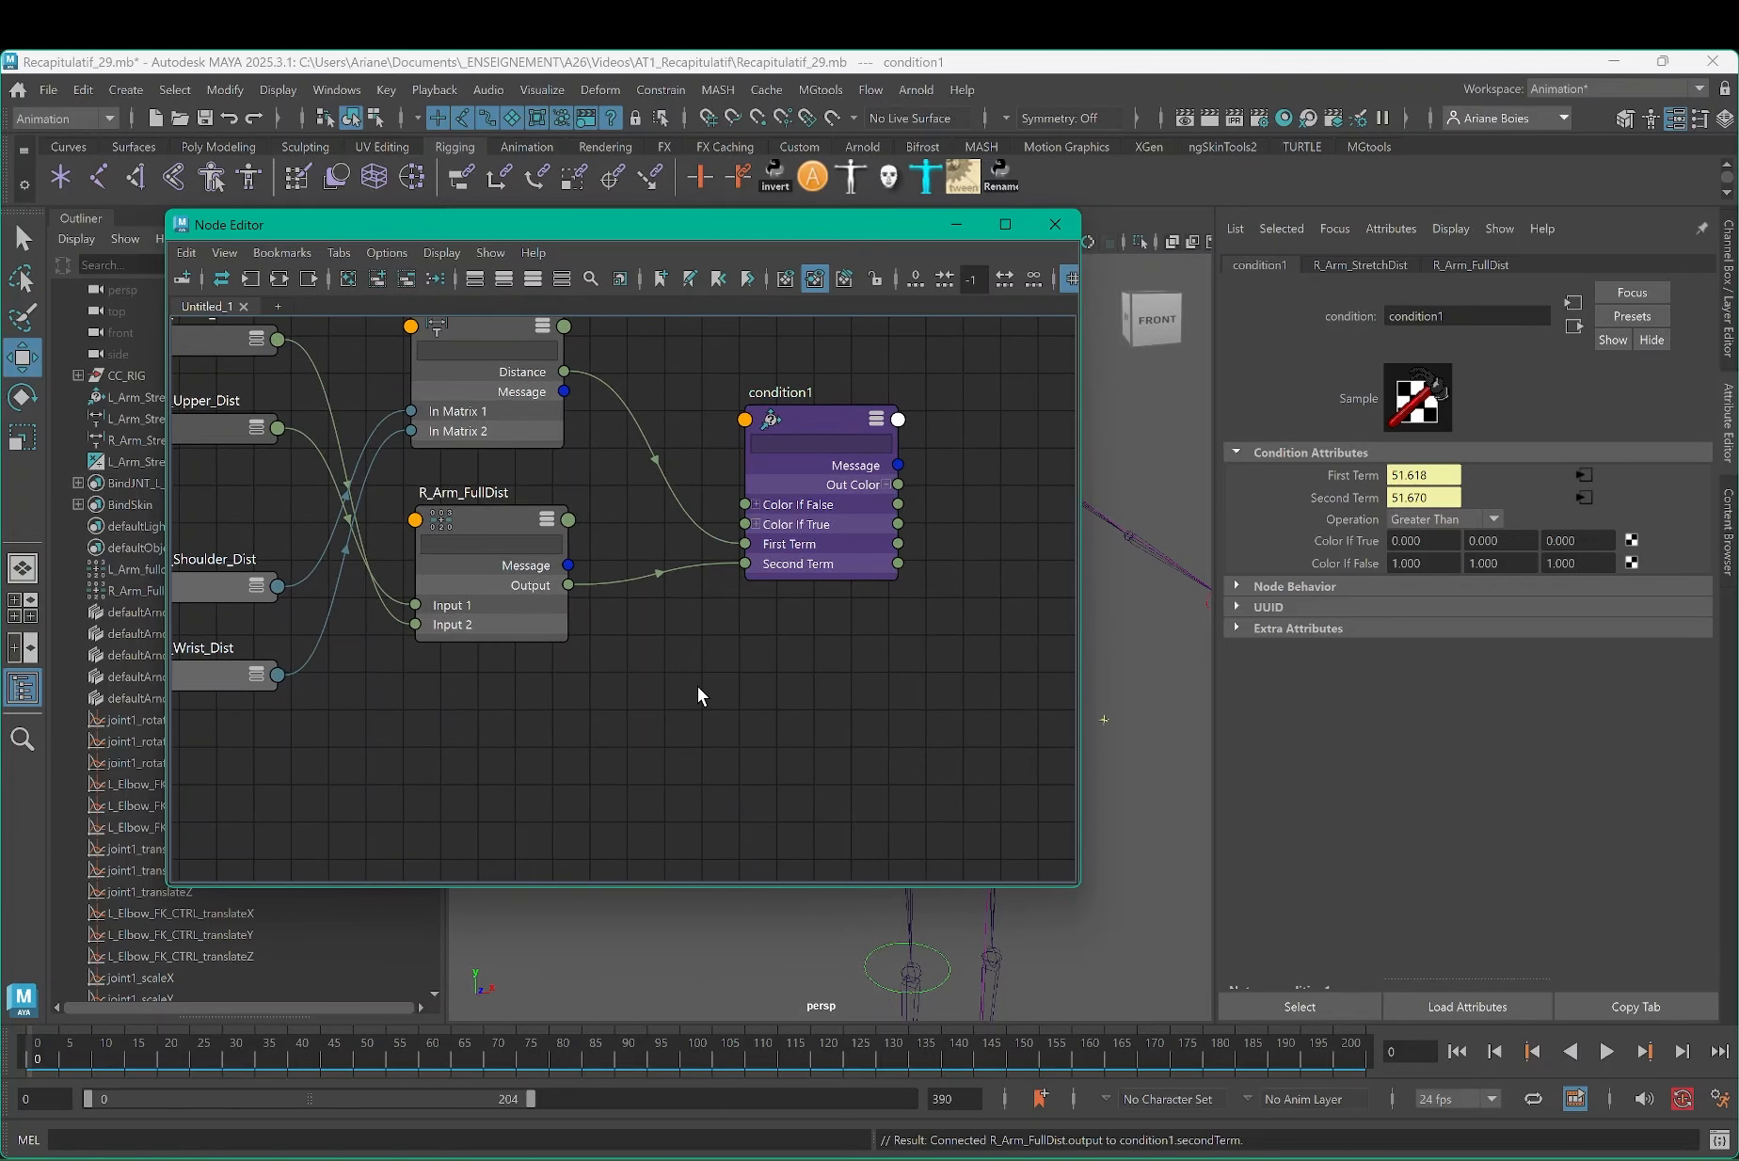
pyautogui.press('Tab')
pyautogui.write('mul')
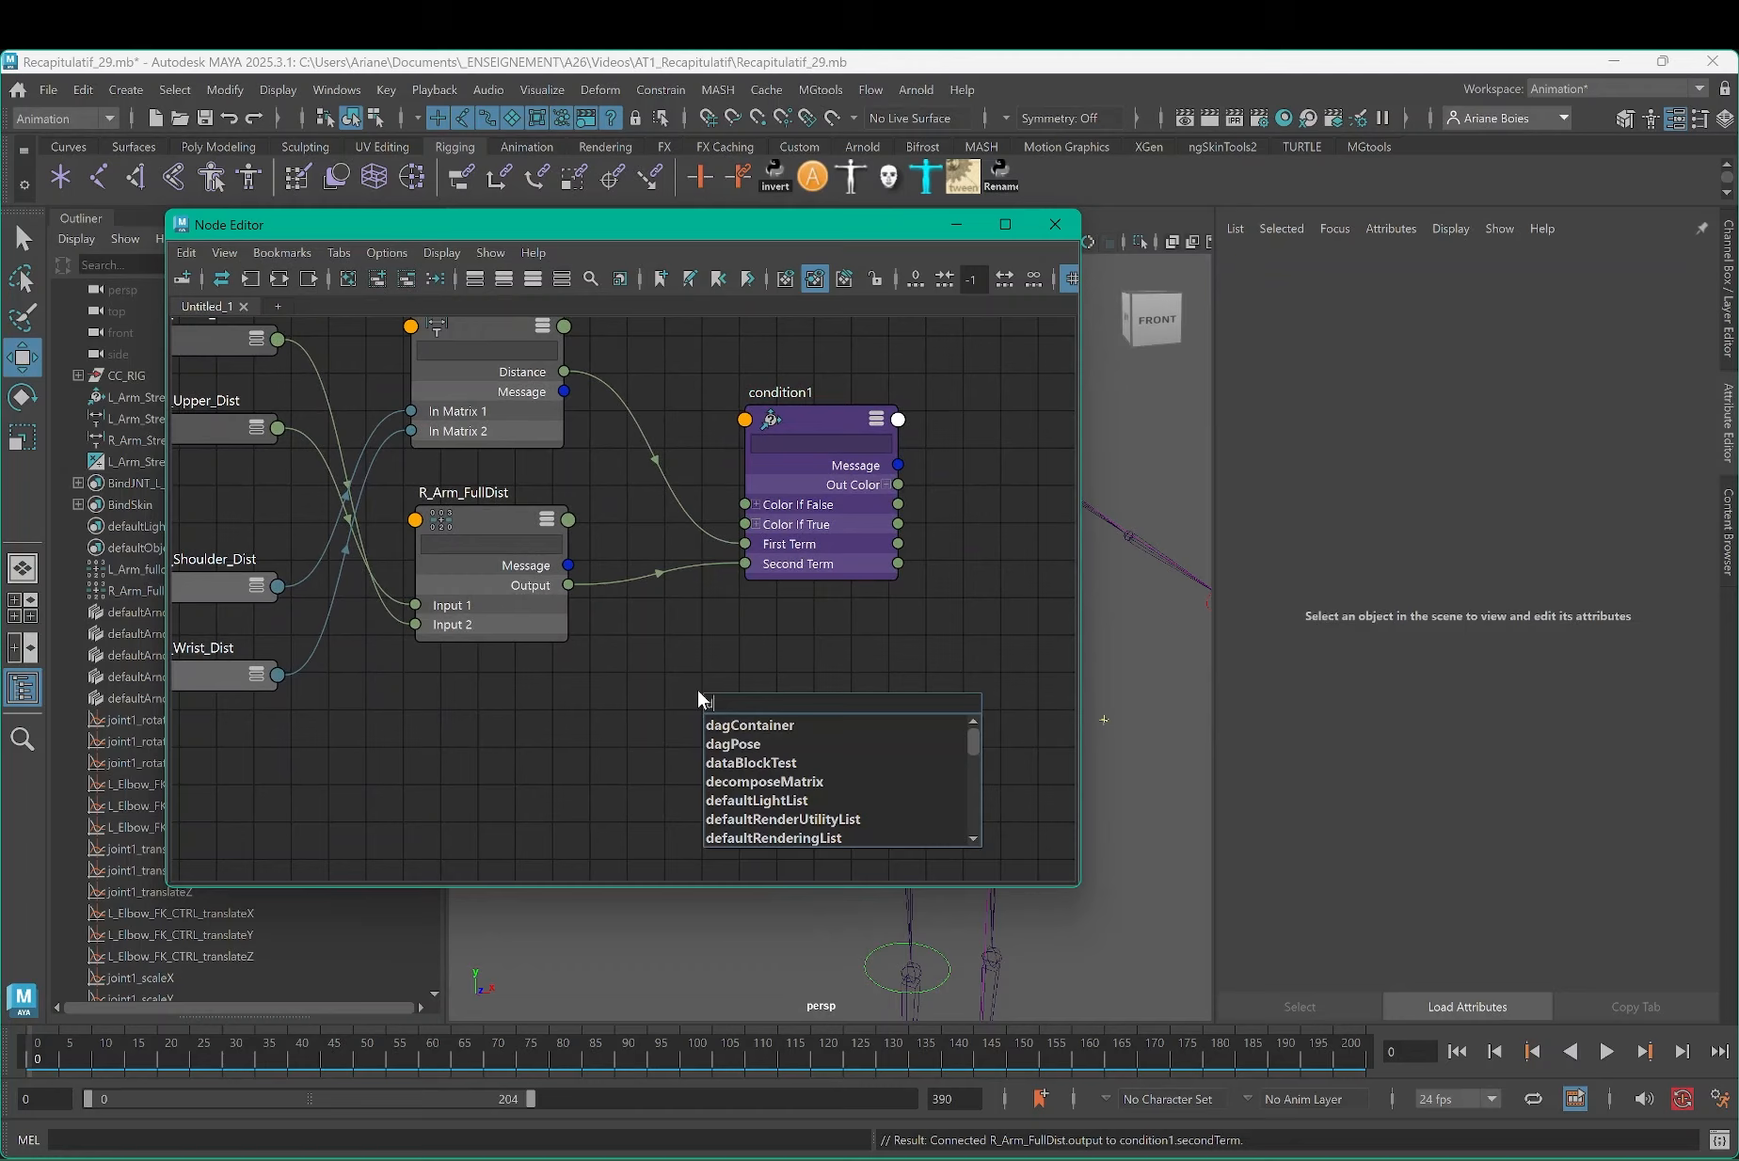
pyautogui.write('t')
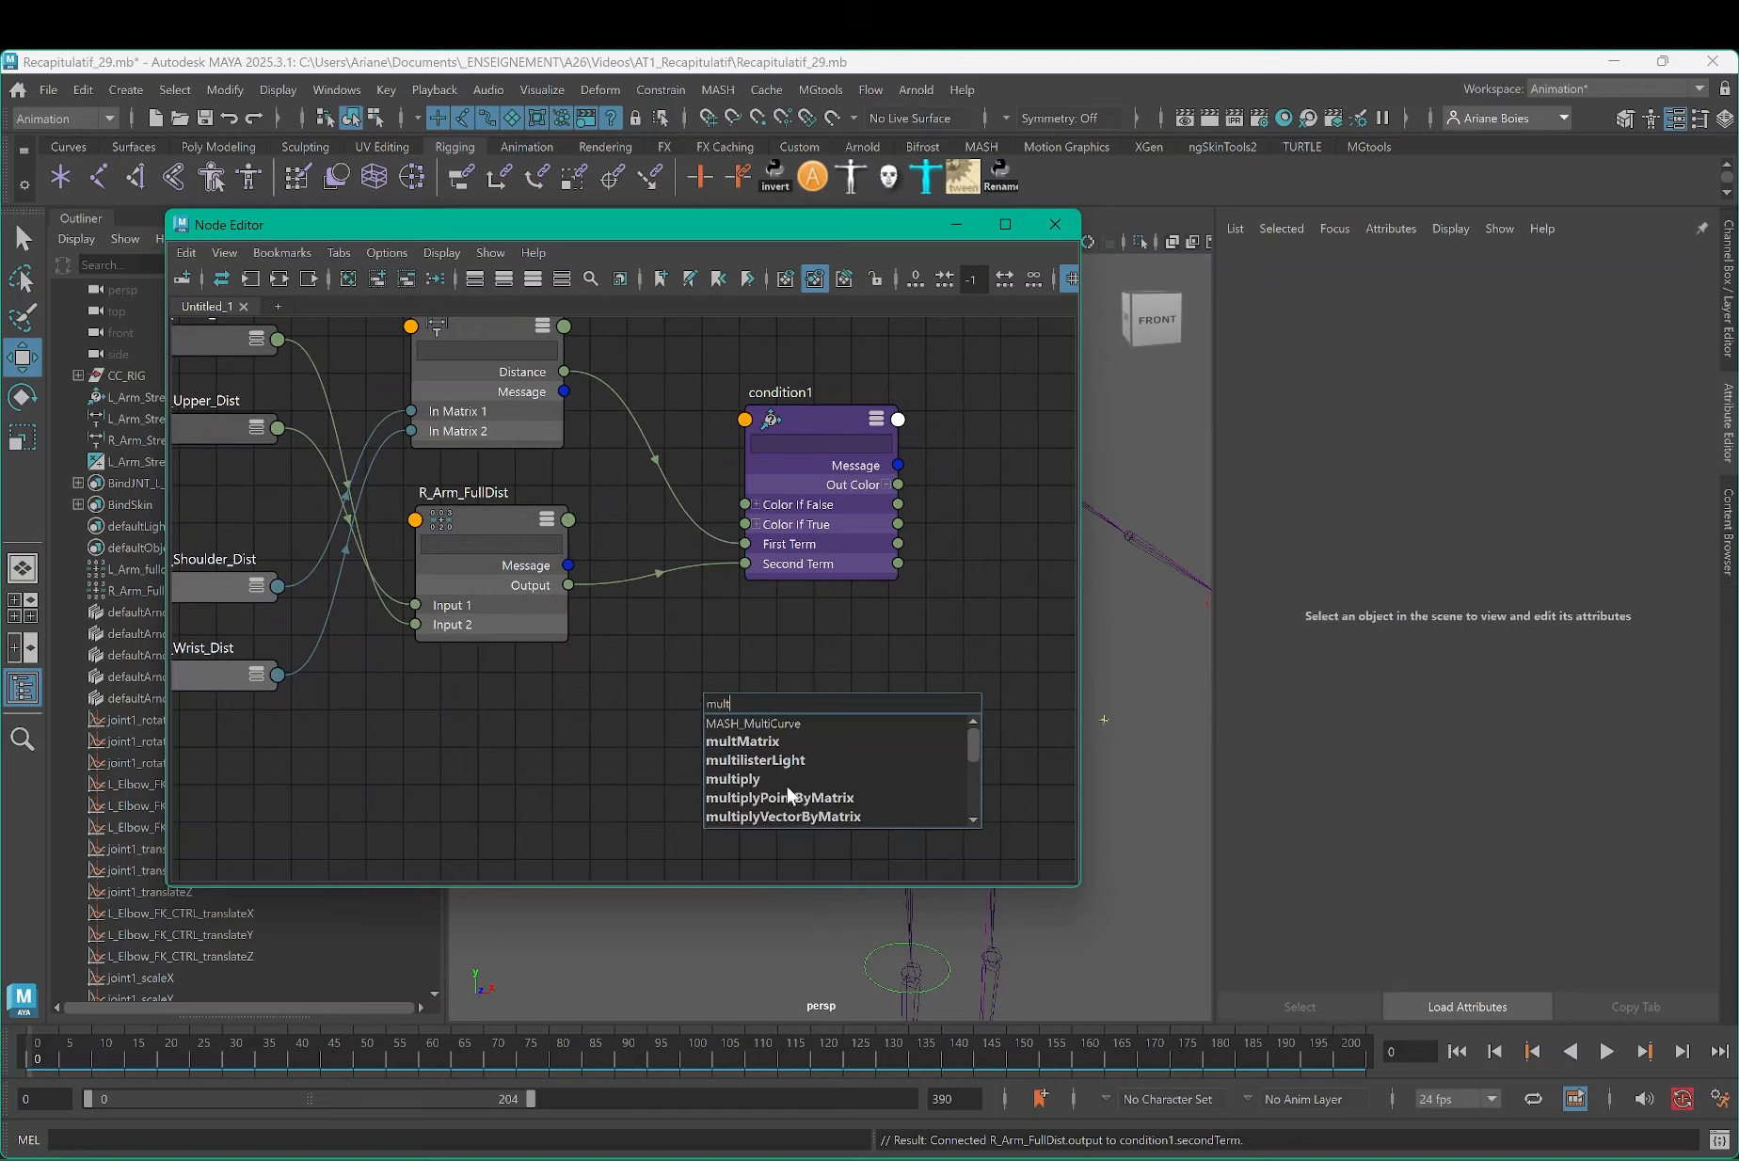
pyautogui.write('ipl')
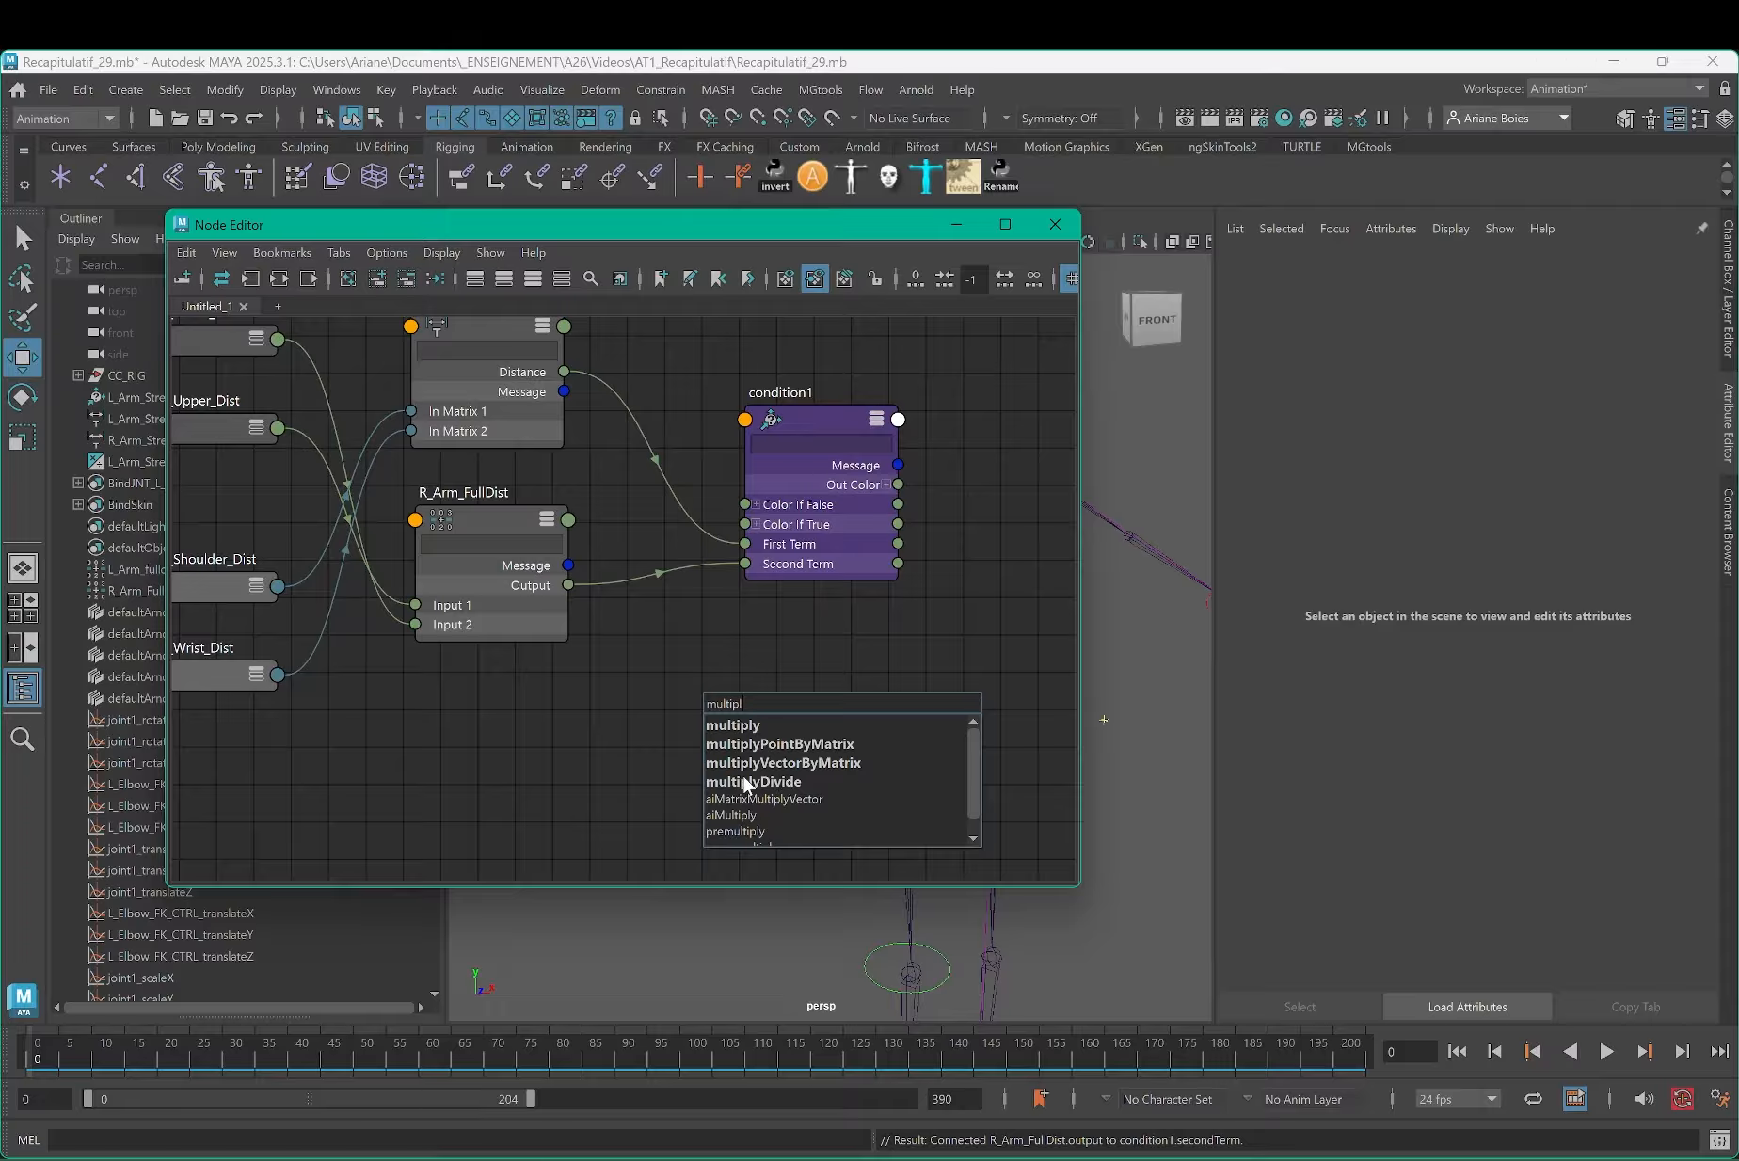
pyautogui.click(745, 784)
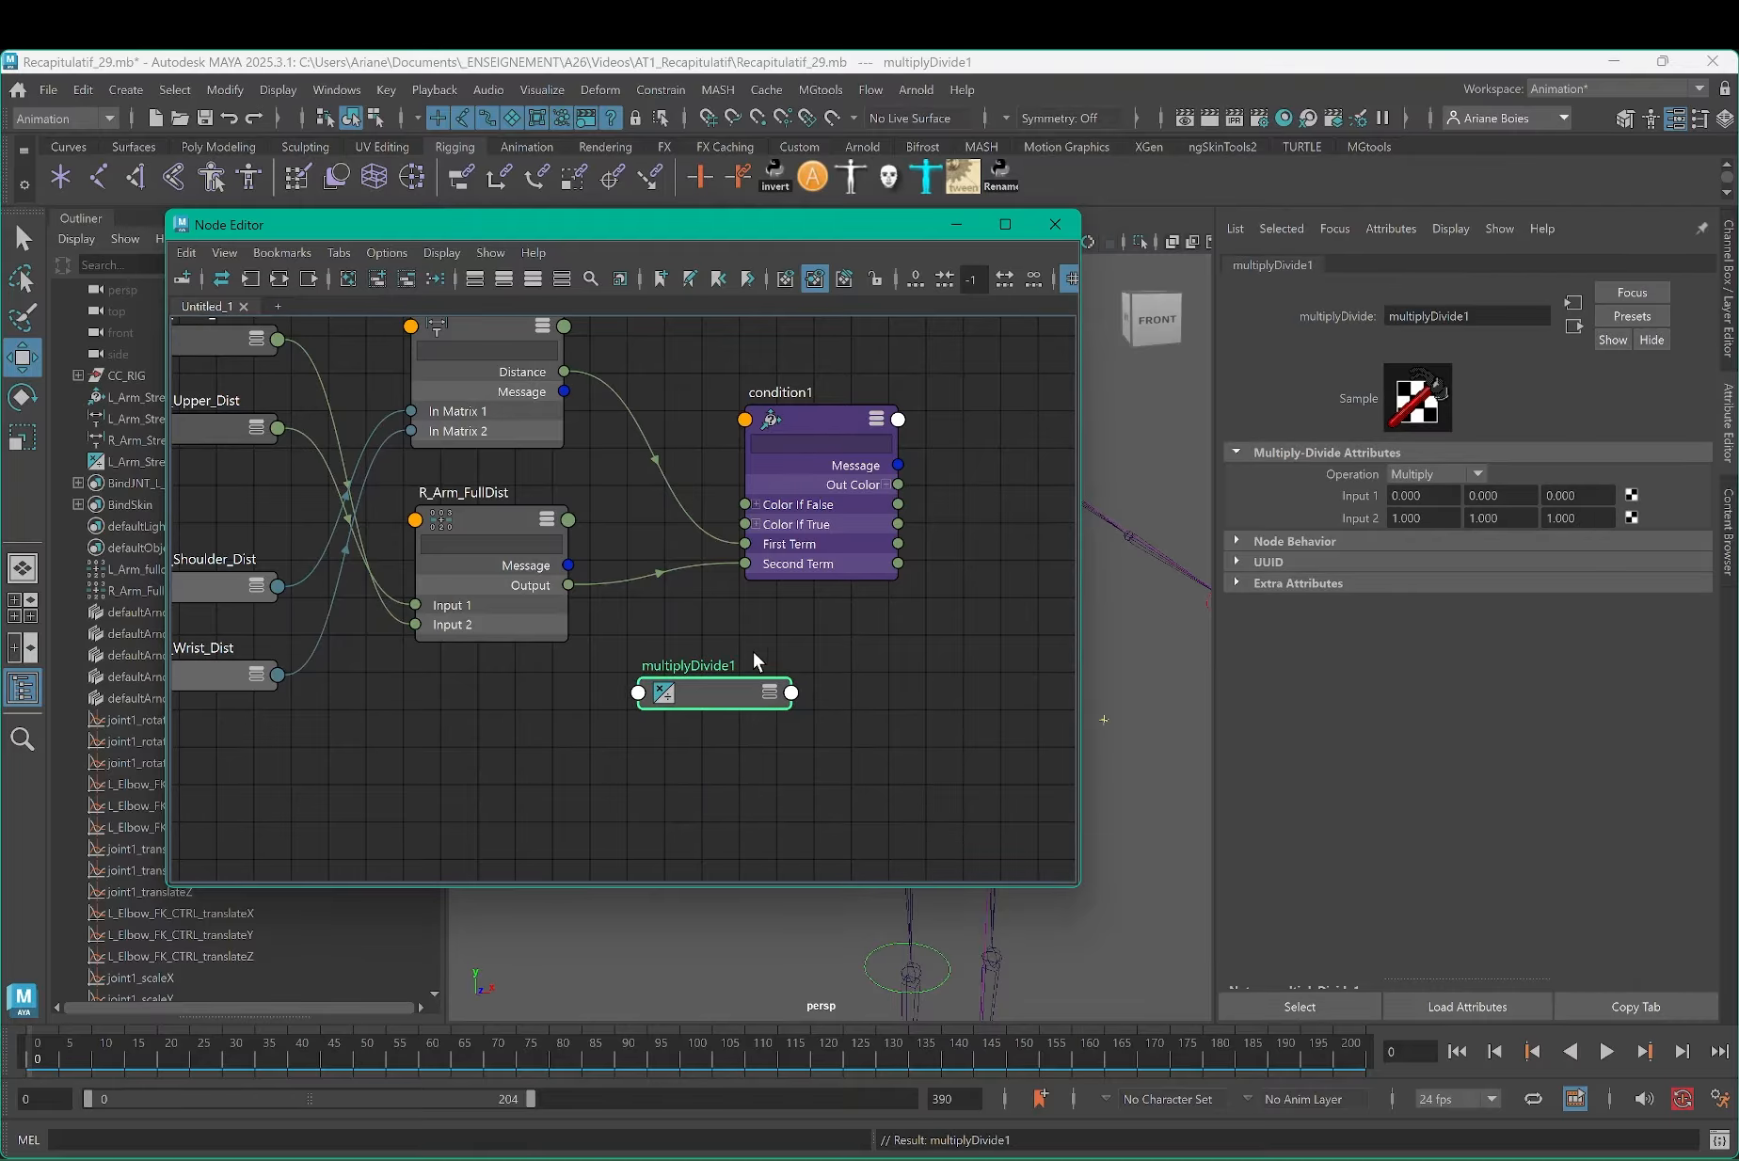
# Step: Rename the multiplyDivide node as R_Arm_Stretch_Amount and expand it to show its inputs and outputs
pyautogui.doubleClick(681, 665)
pyautogui.write('R_A')
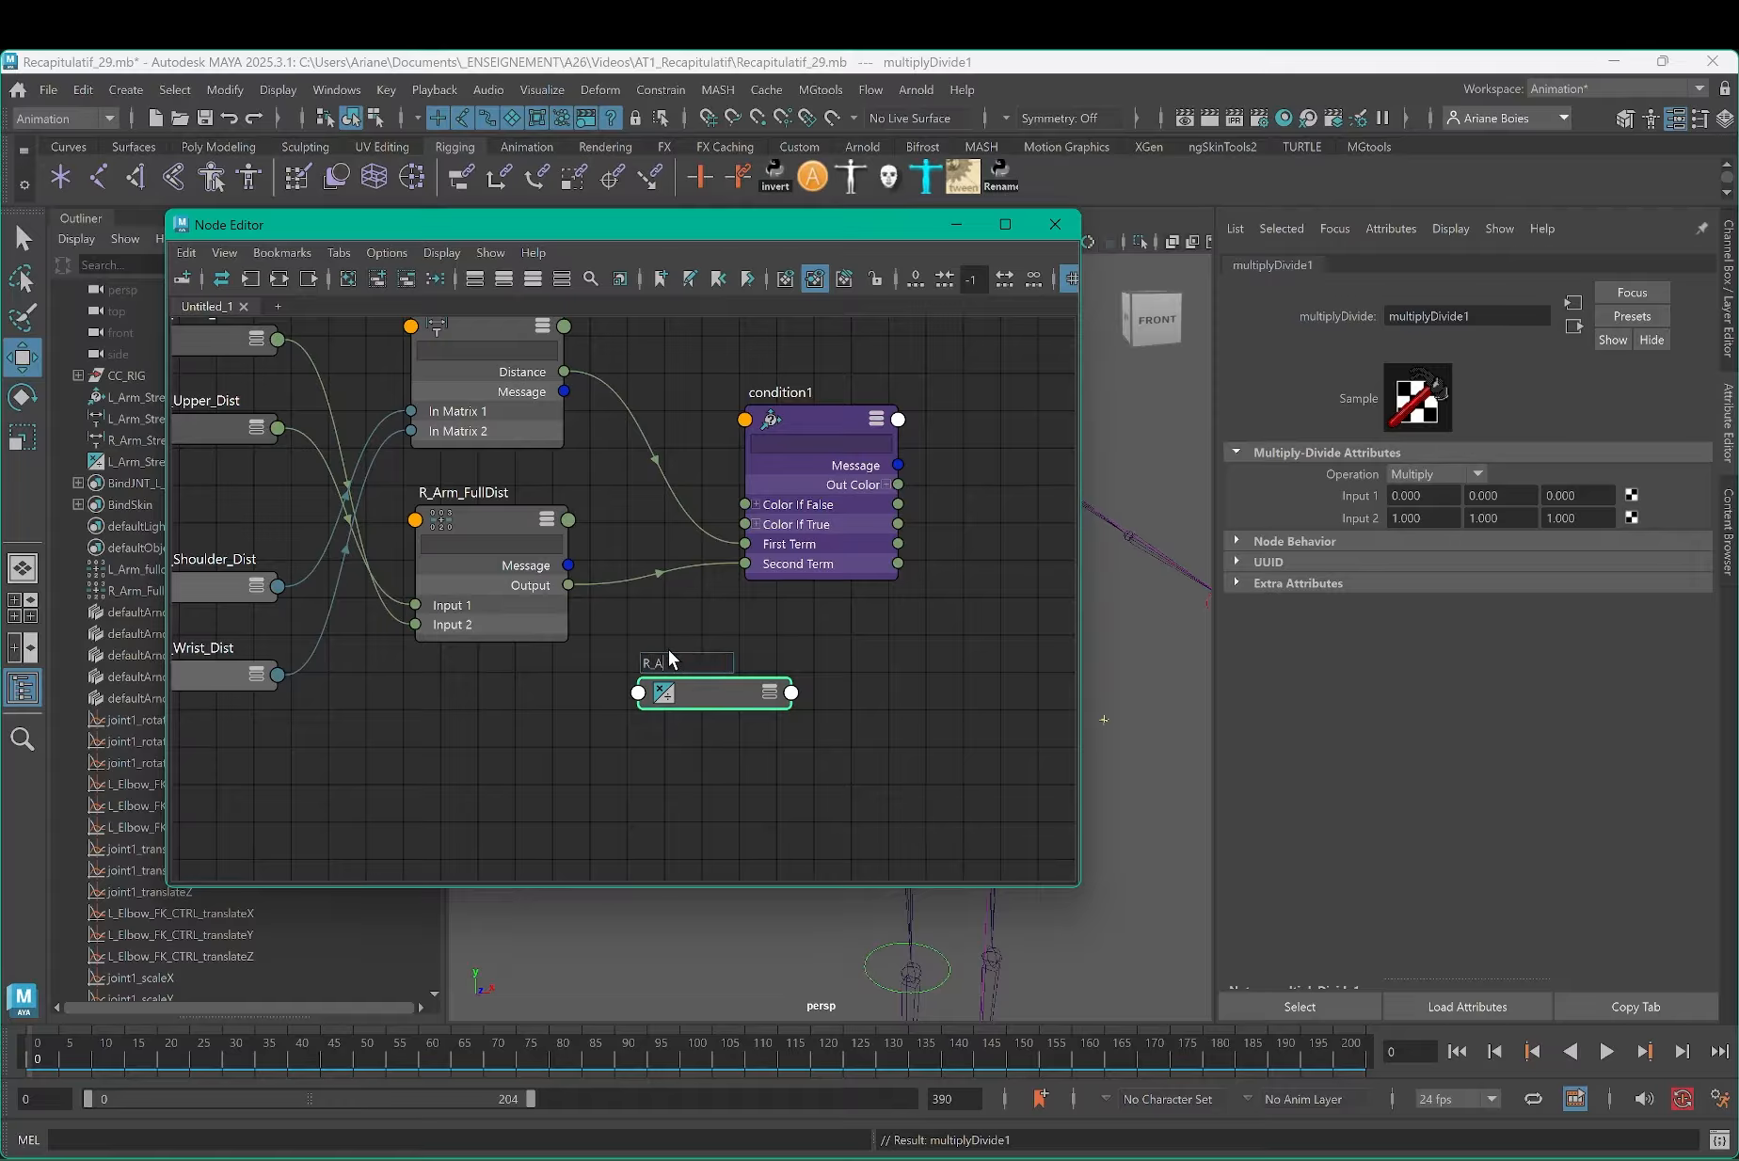
pyautogui.write('rm_Stre')
pyautogui.write('tch_Amount')
pyautogui.click(920, 693)
pyautogui.click(700, 692)
pyautogui.press('3')
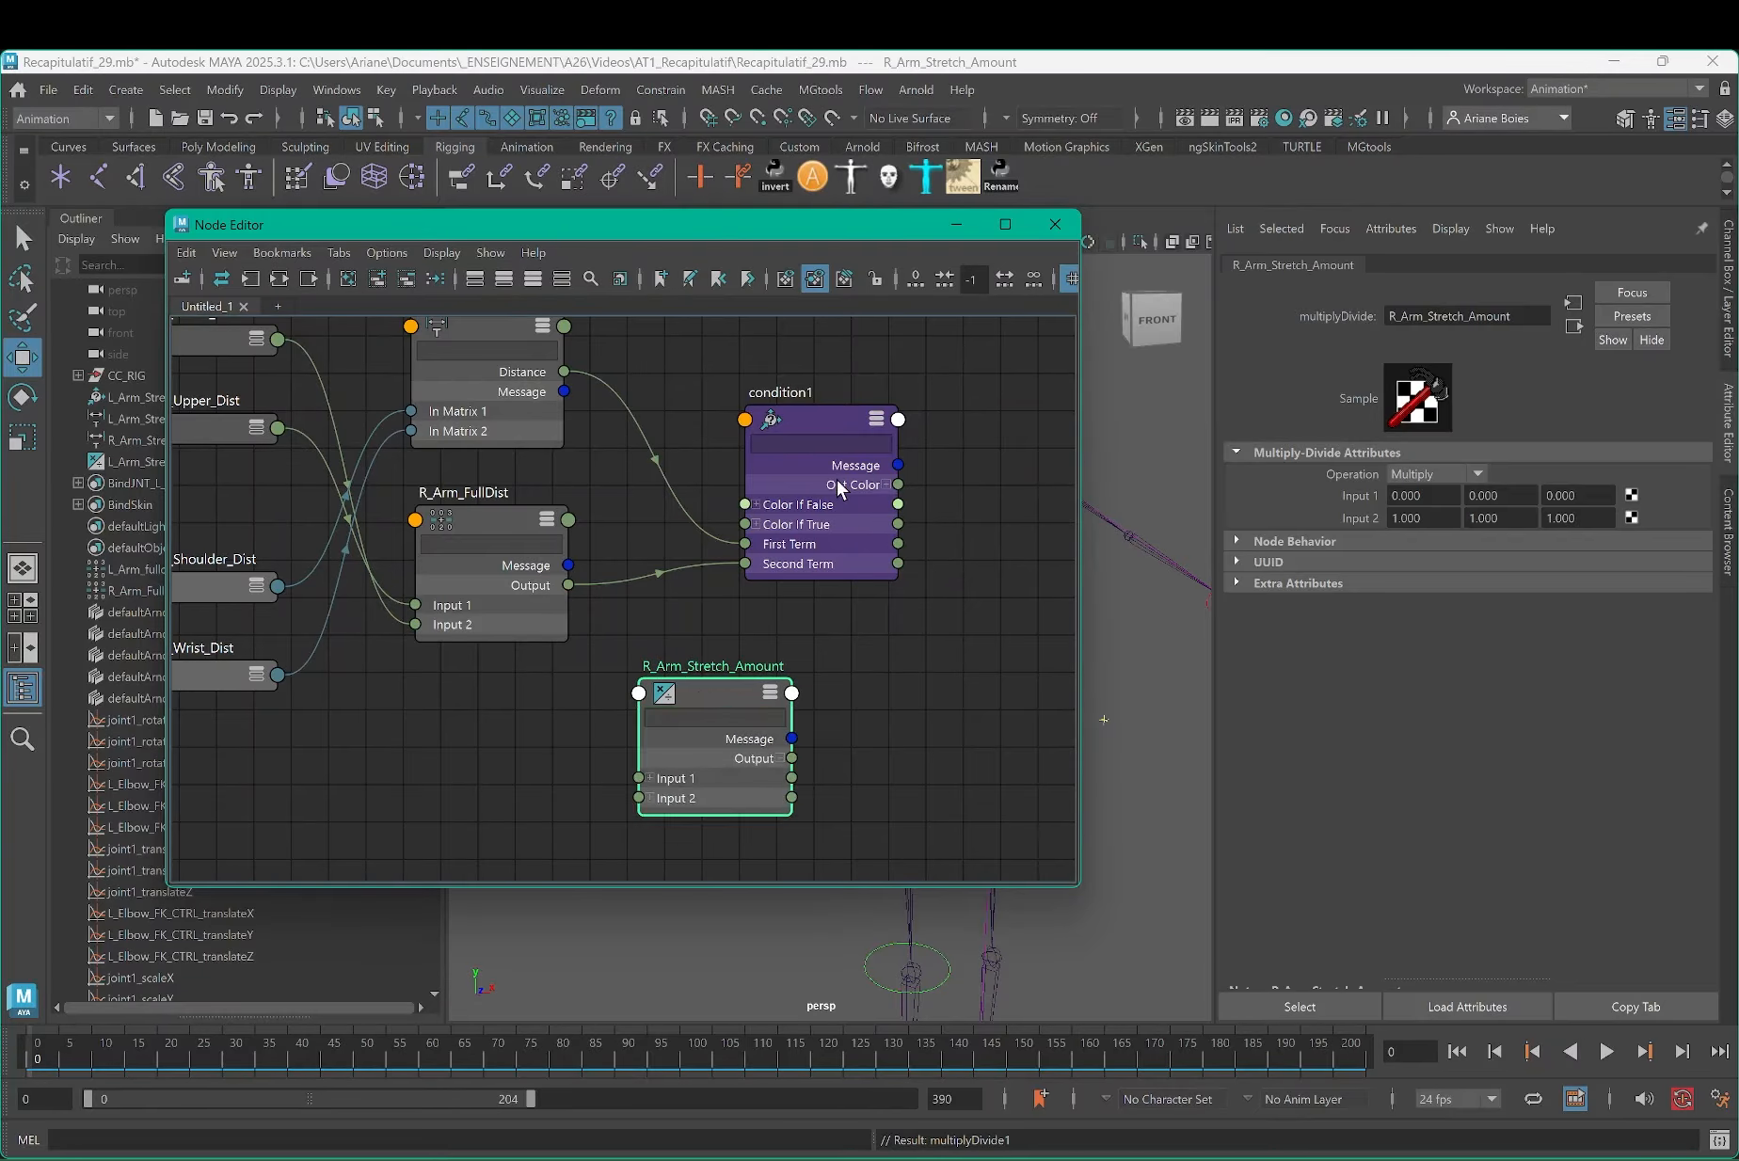
# Step: Rename the condition node as R_Arm_Stretch_Condition
pyautogui.moveTo(792, 412); pyautogui.dragTo(767, 399)
pyautogui.click(761, 378)
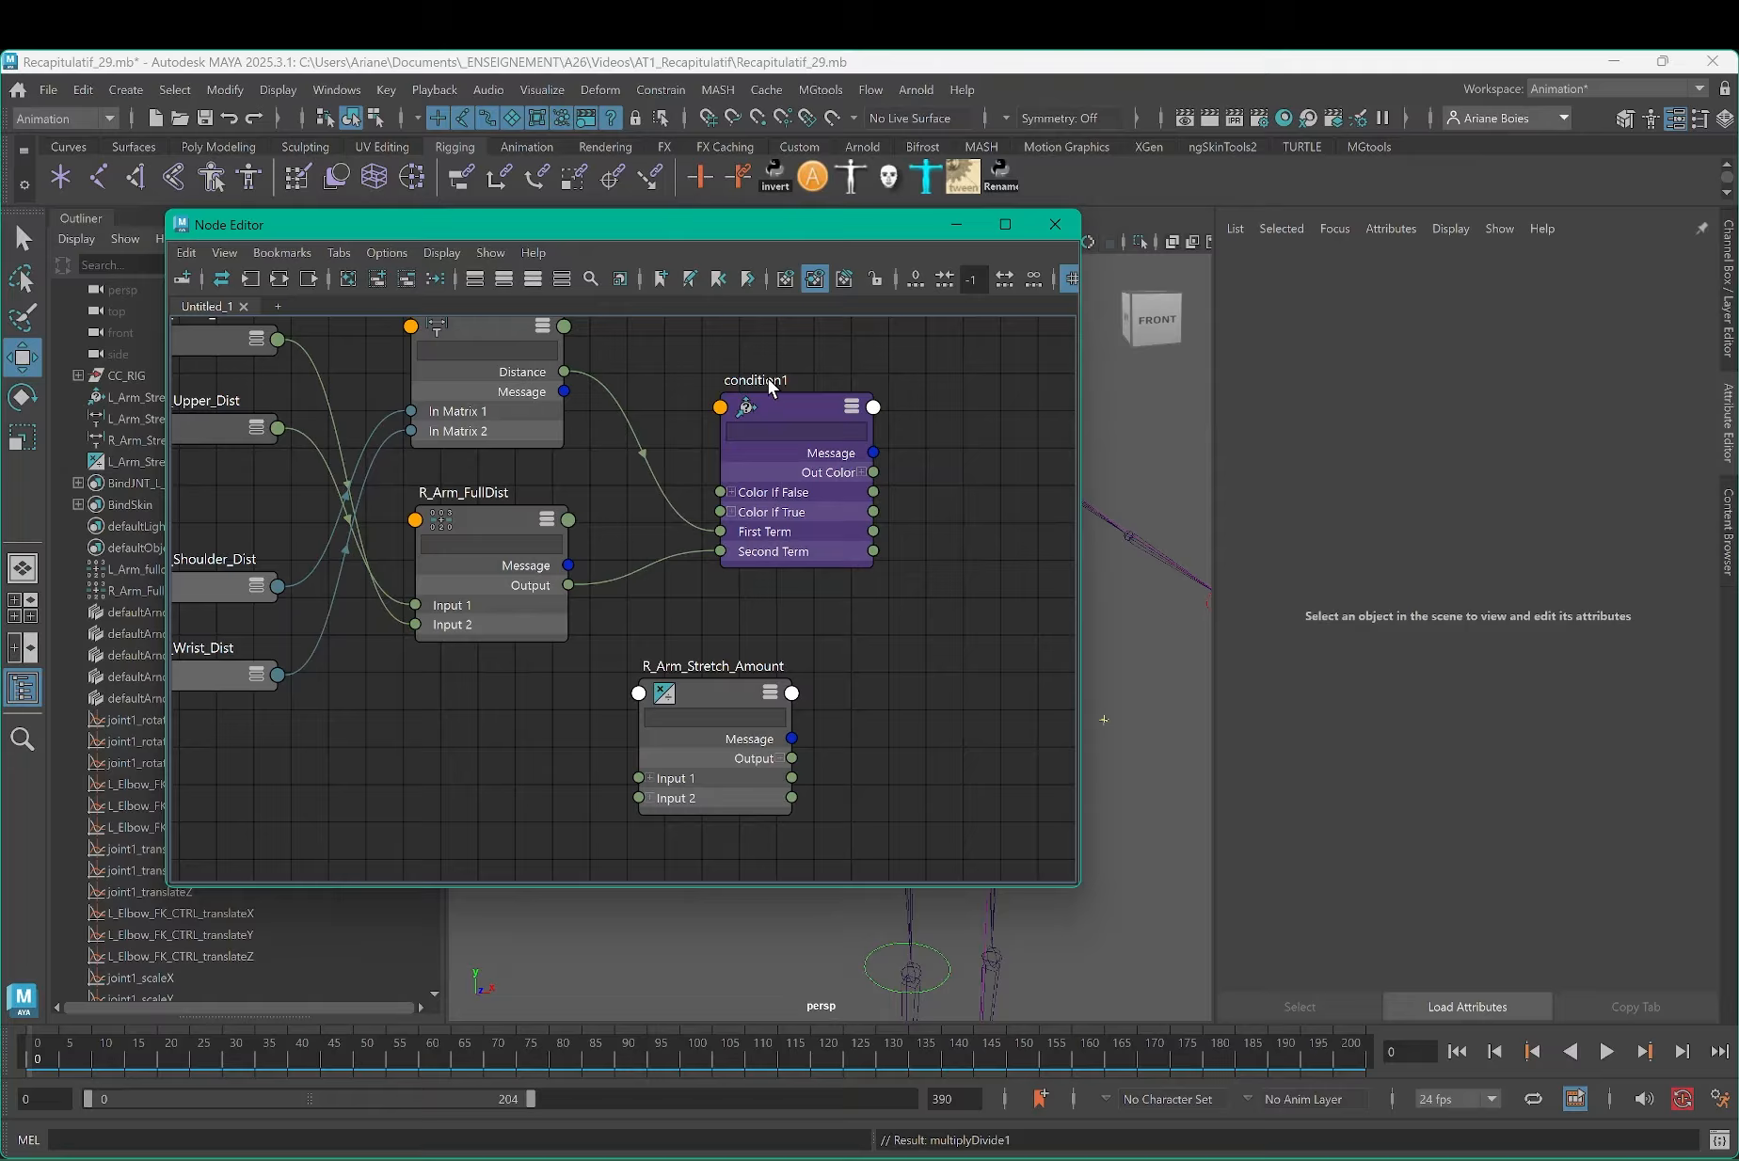
pyautogui.doubleClick(768, 377)
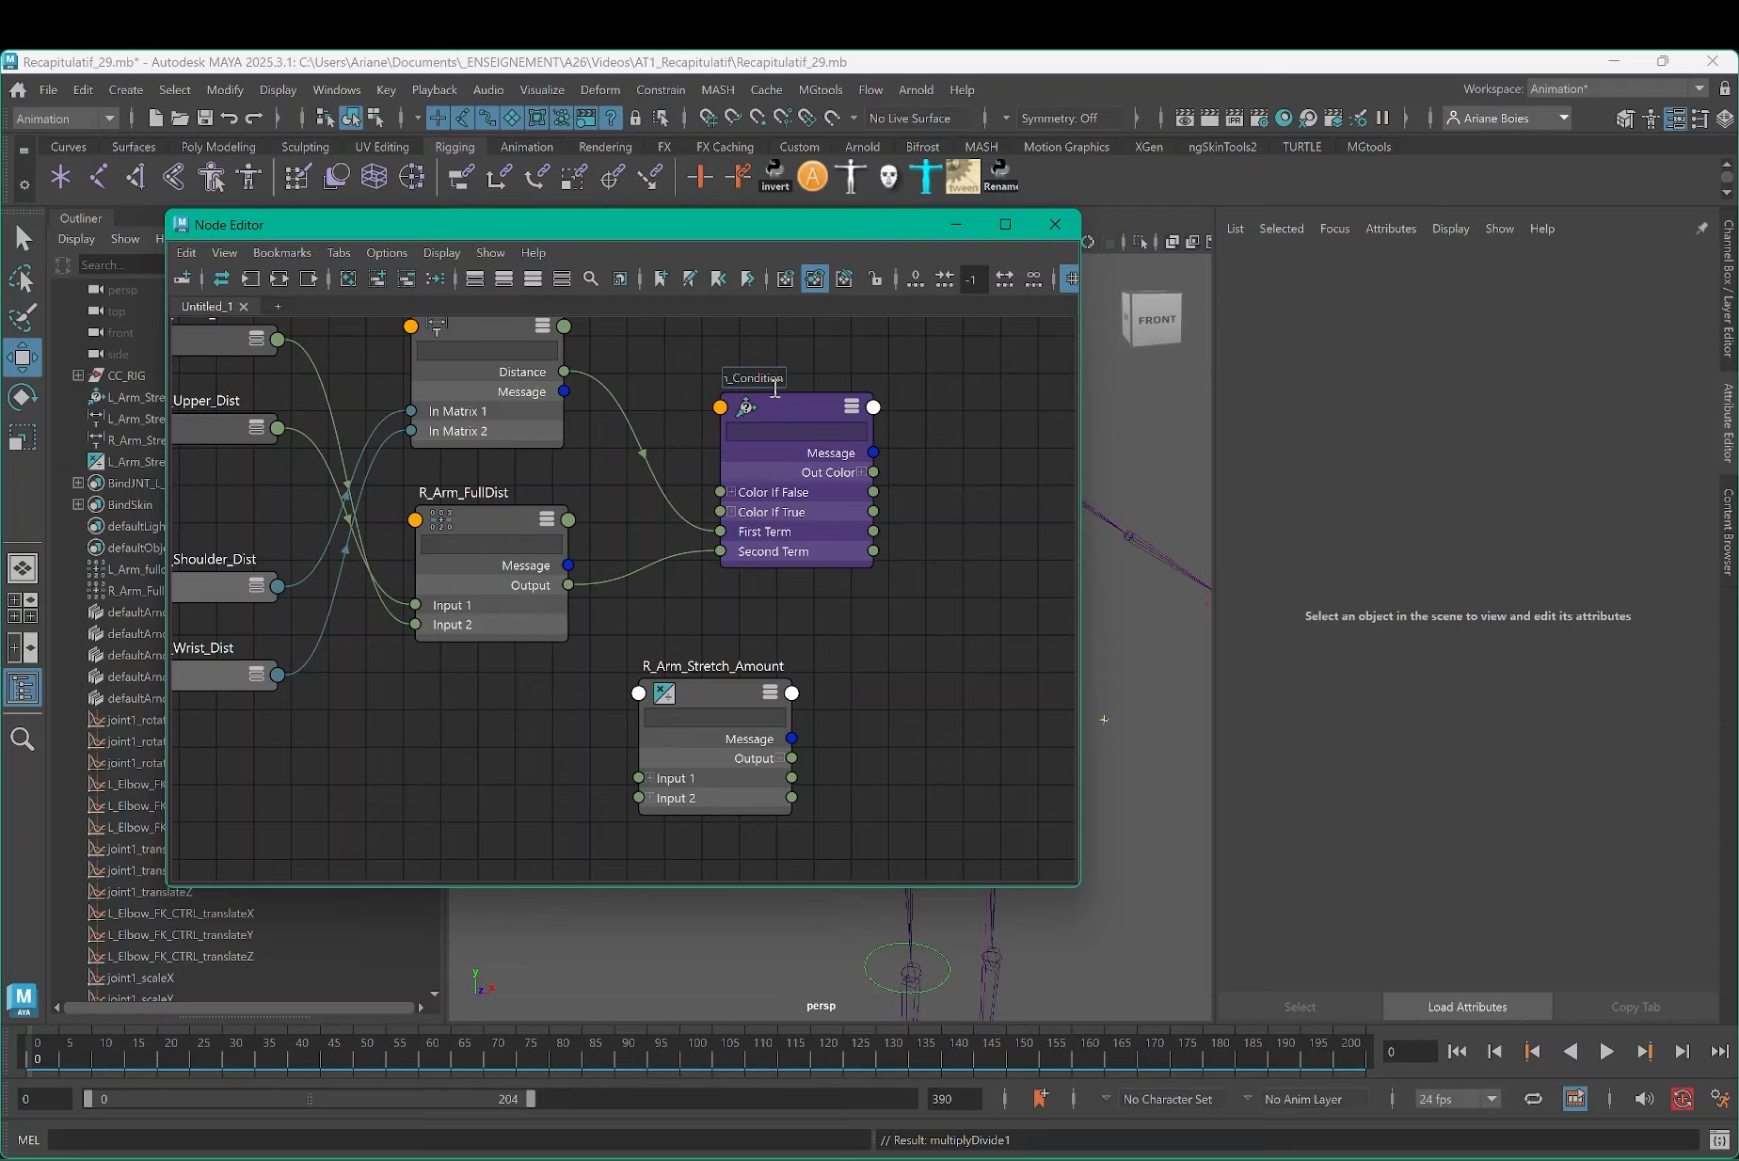
pyautogui.press('Return')
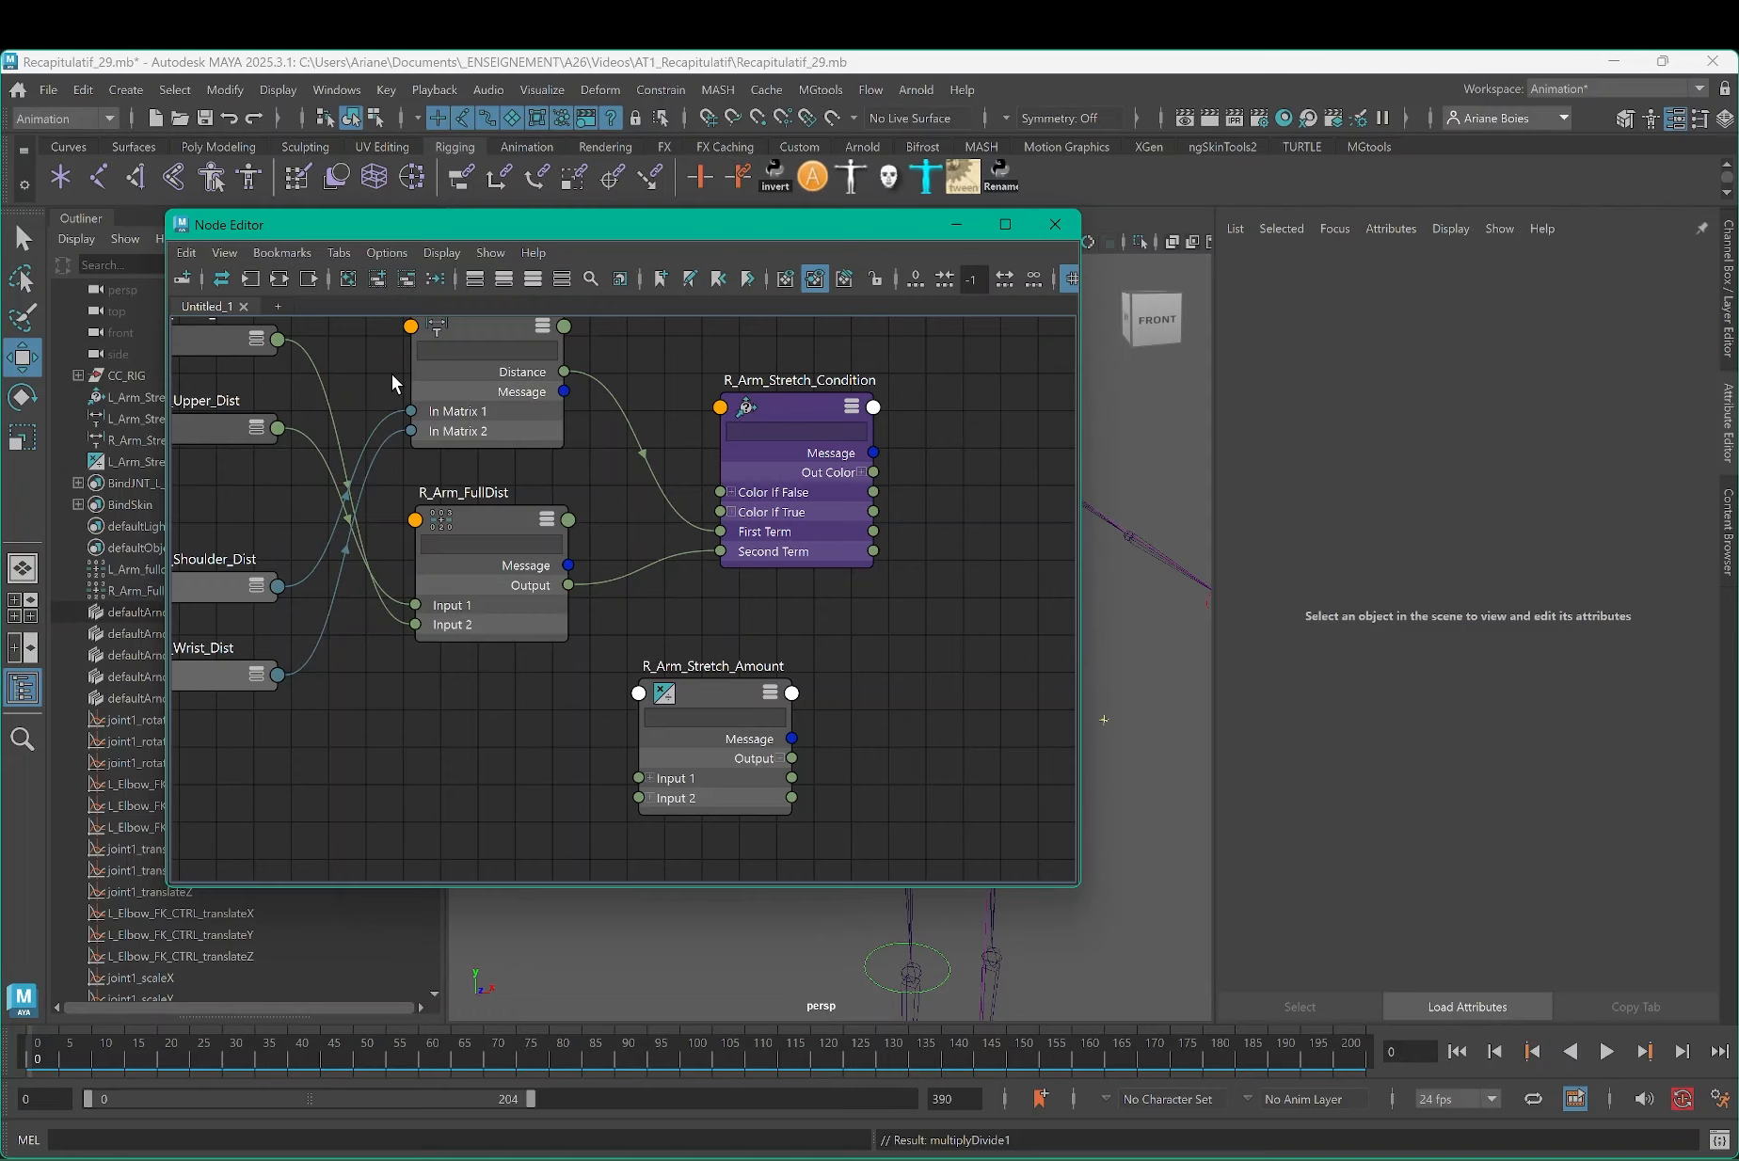
# Step: Uncover the scene's object list and search it for "condition"
pyautogui.moveTo(583, 224); pyautogui.dragTo(900, 233)
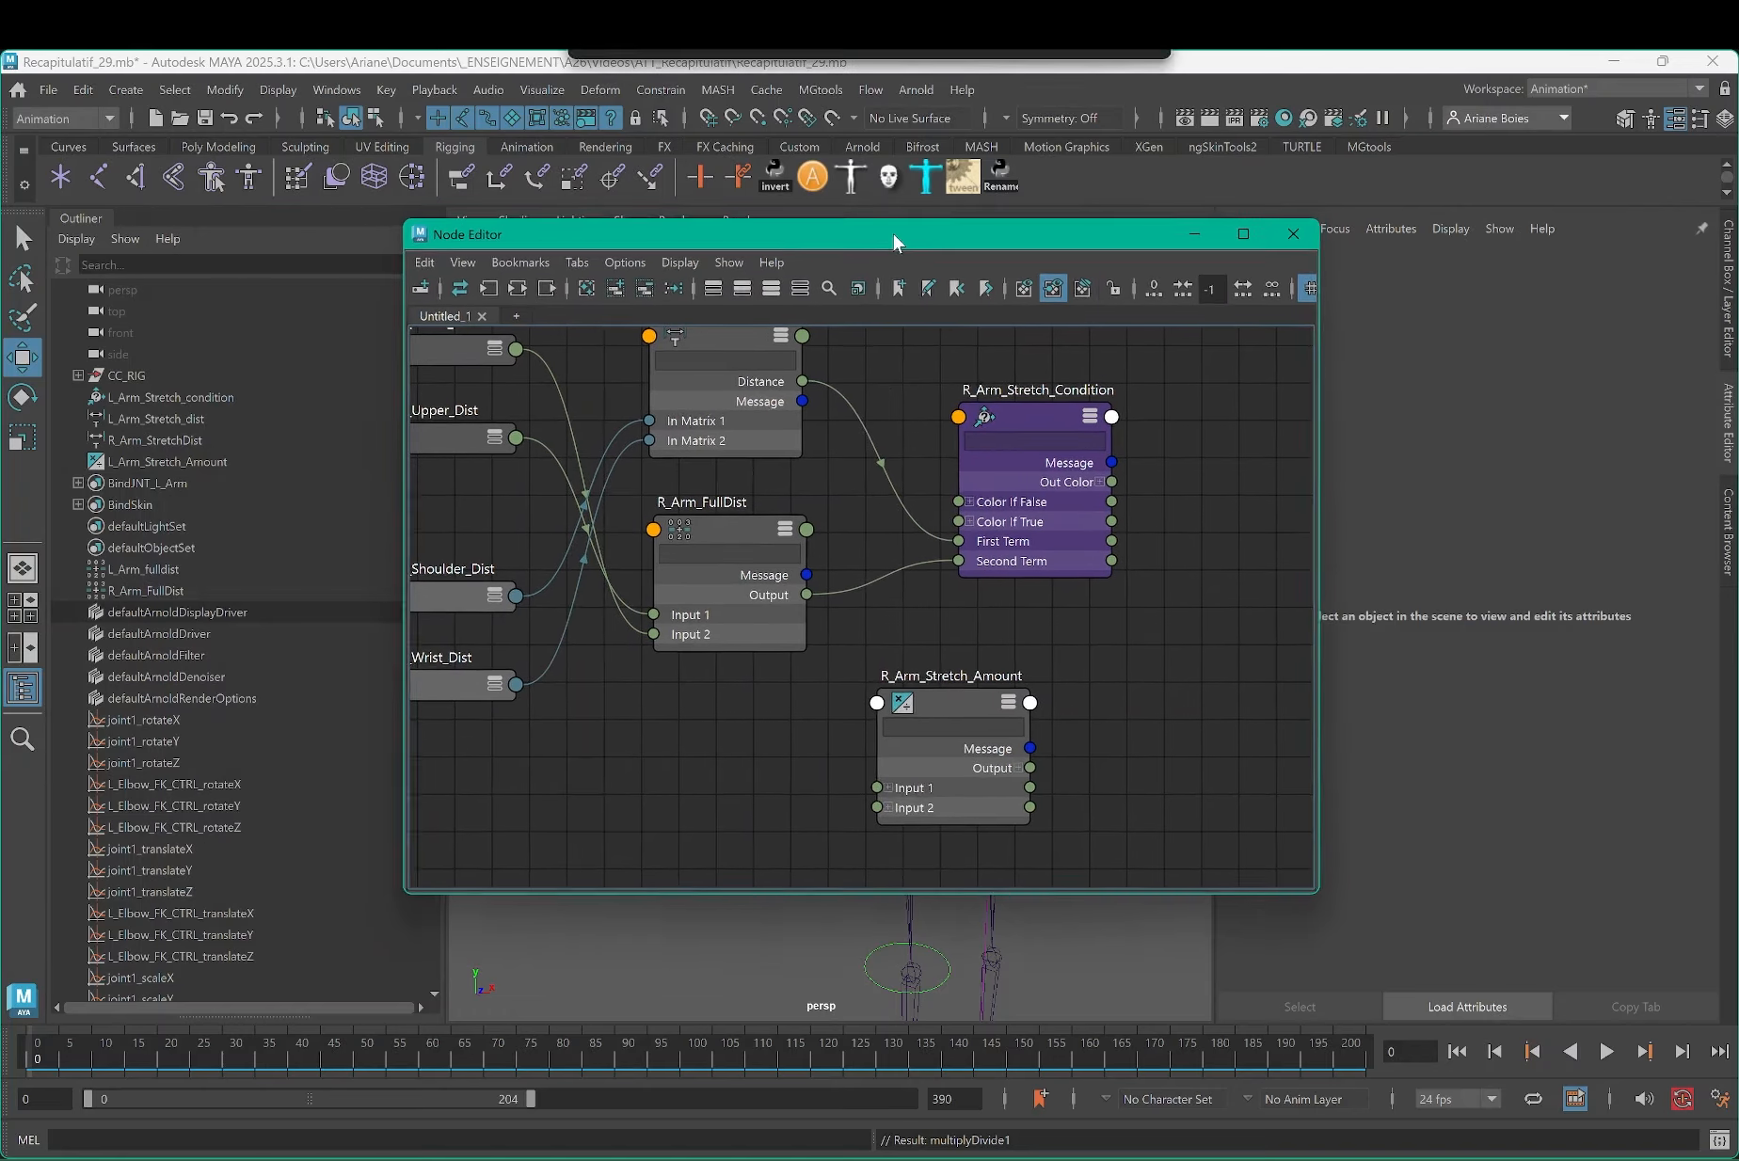
pyautogui.rightClick(60, 444)
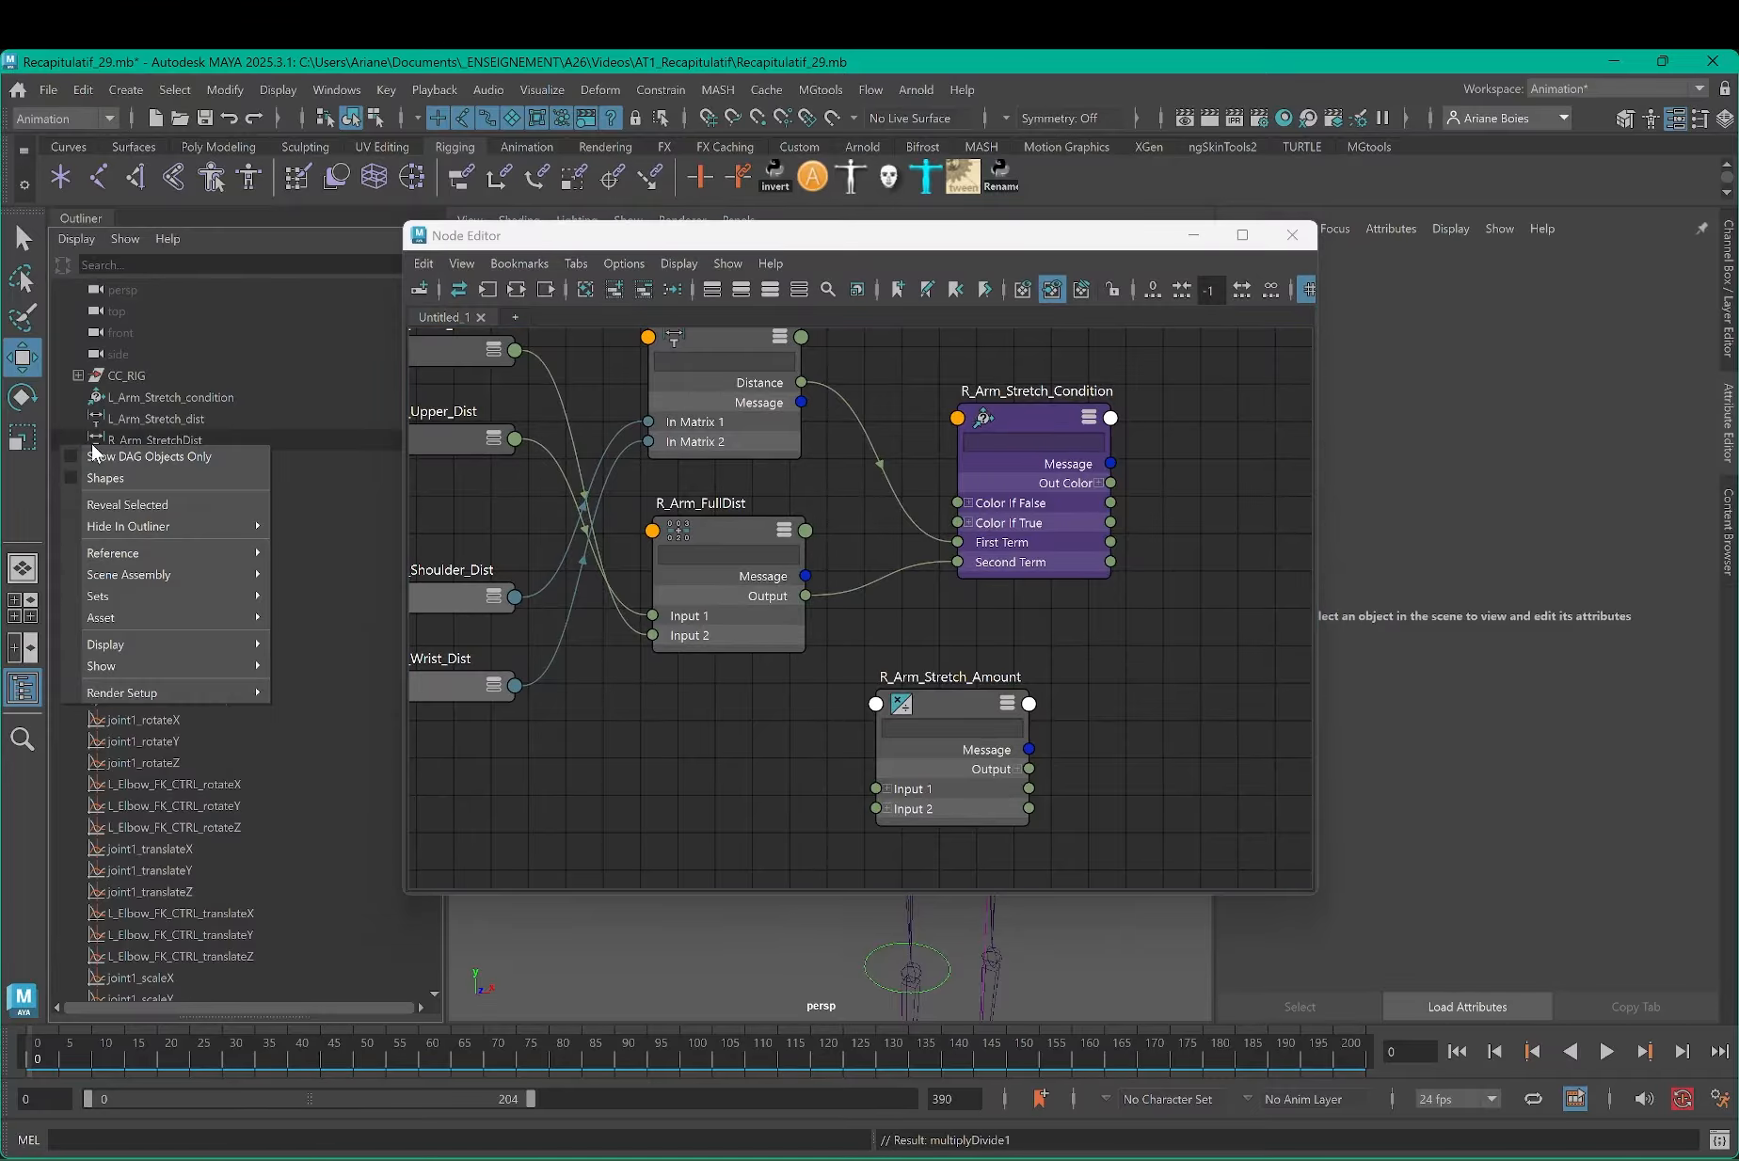
pyautogui.click(108, 458)
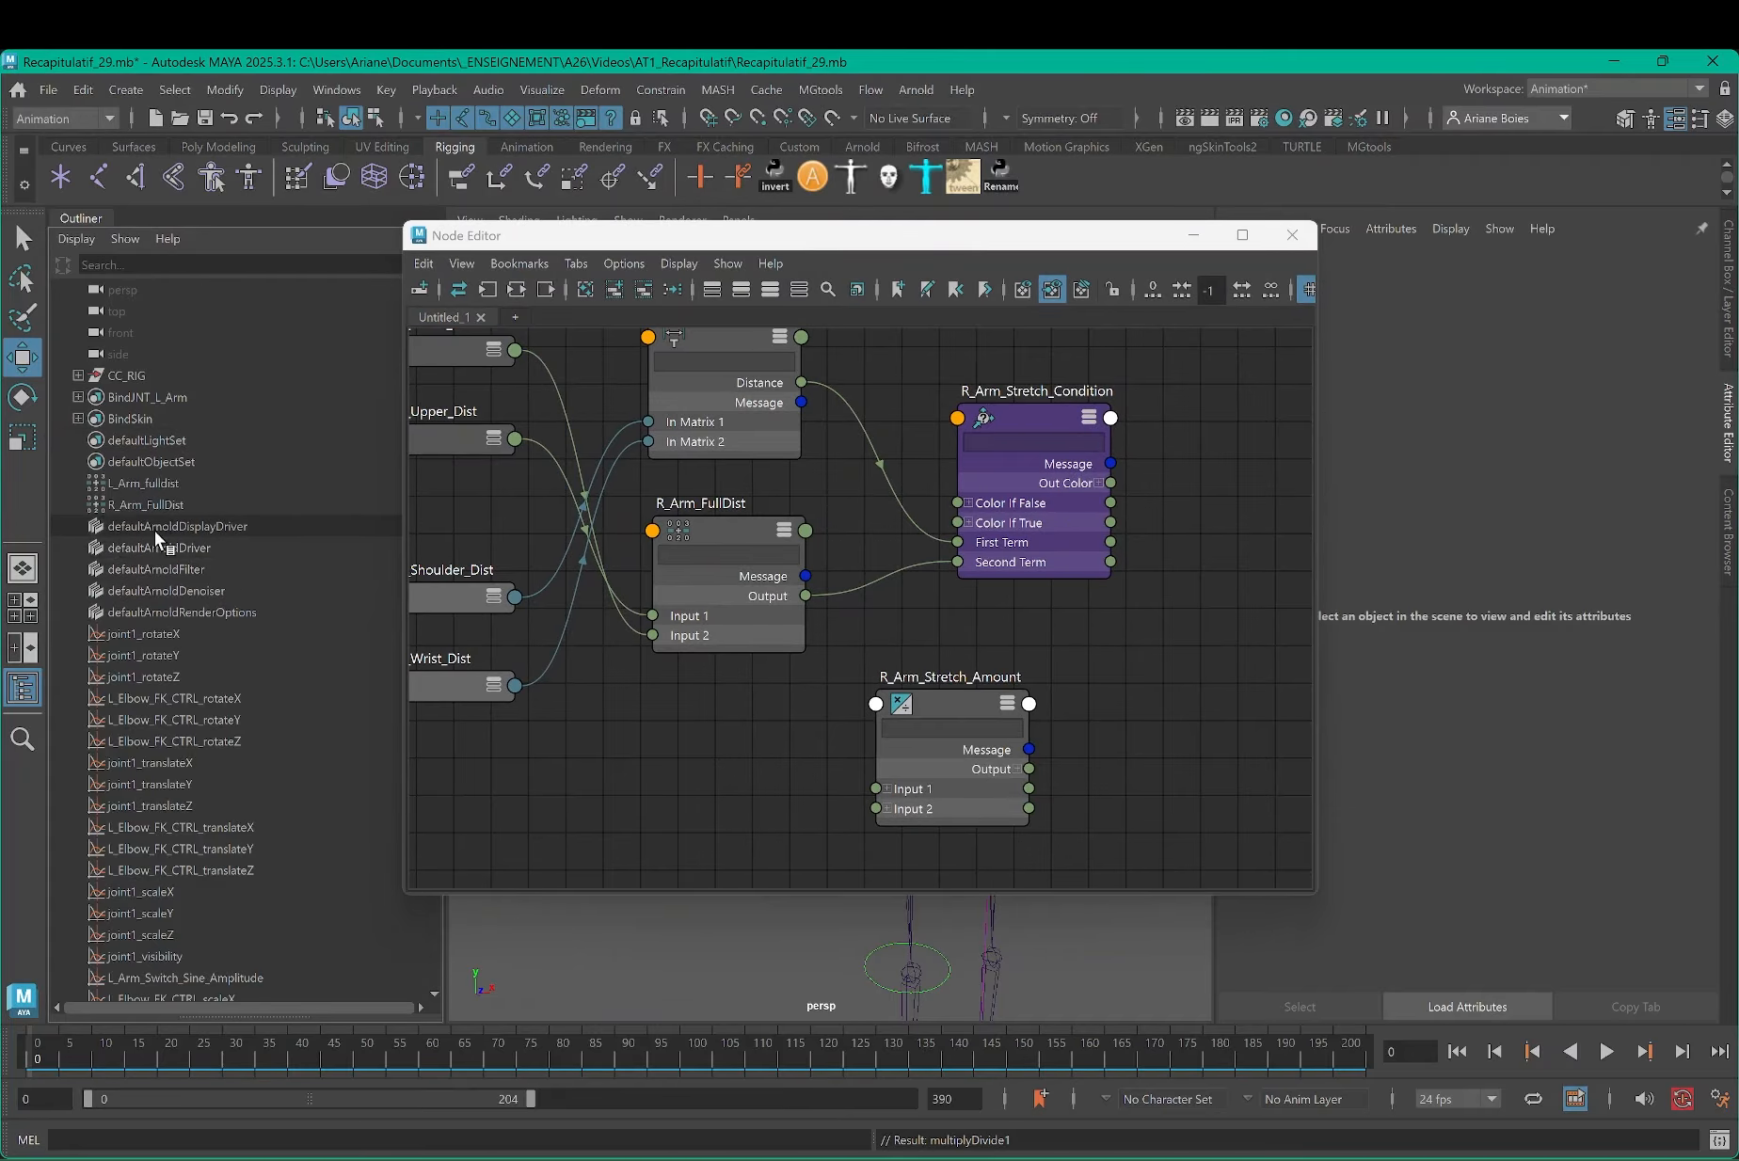
pyautogui.rightClick(75, 506)
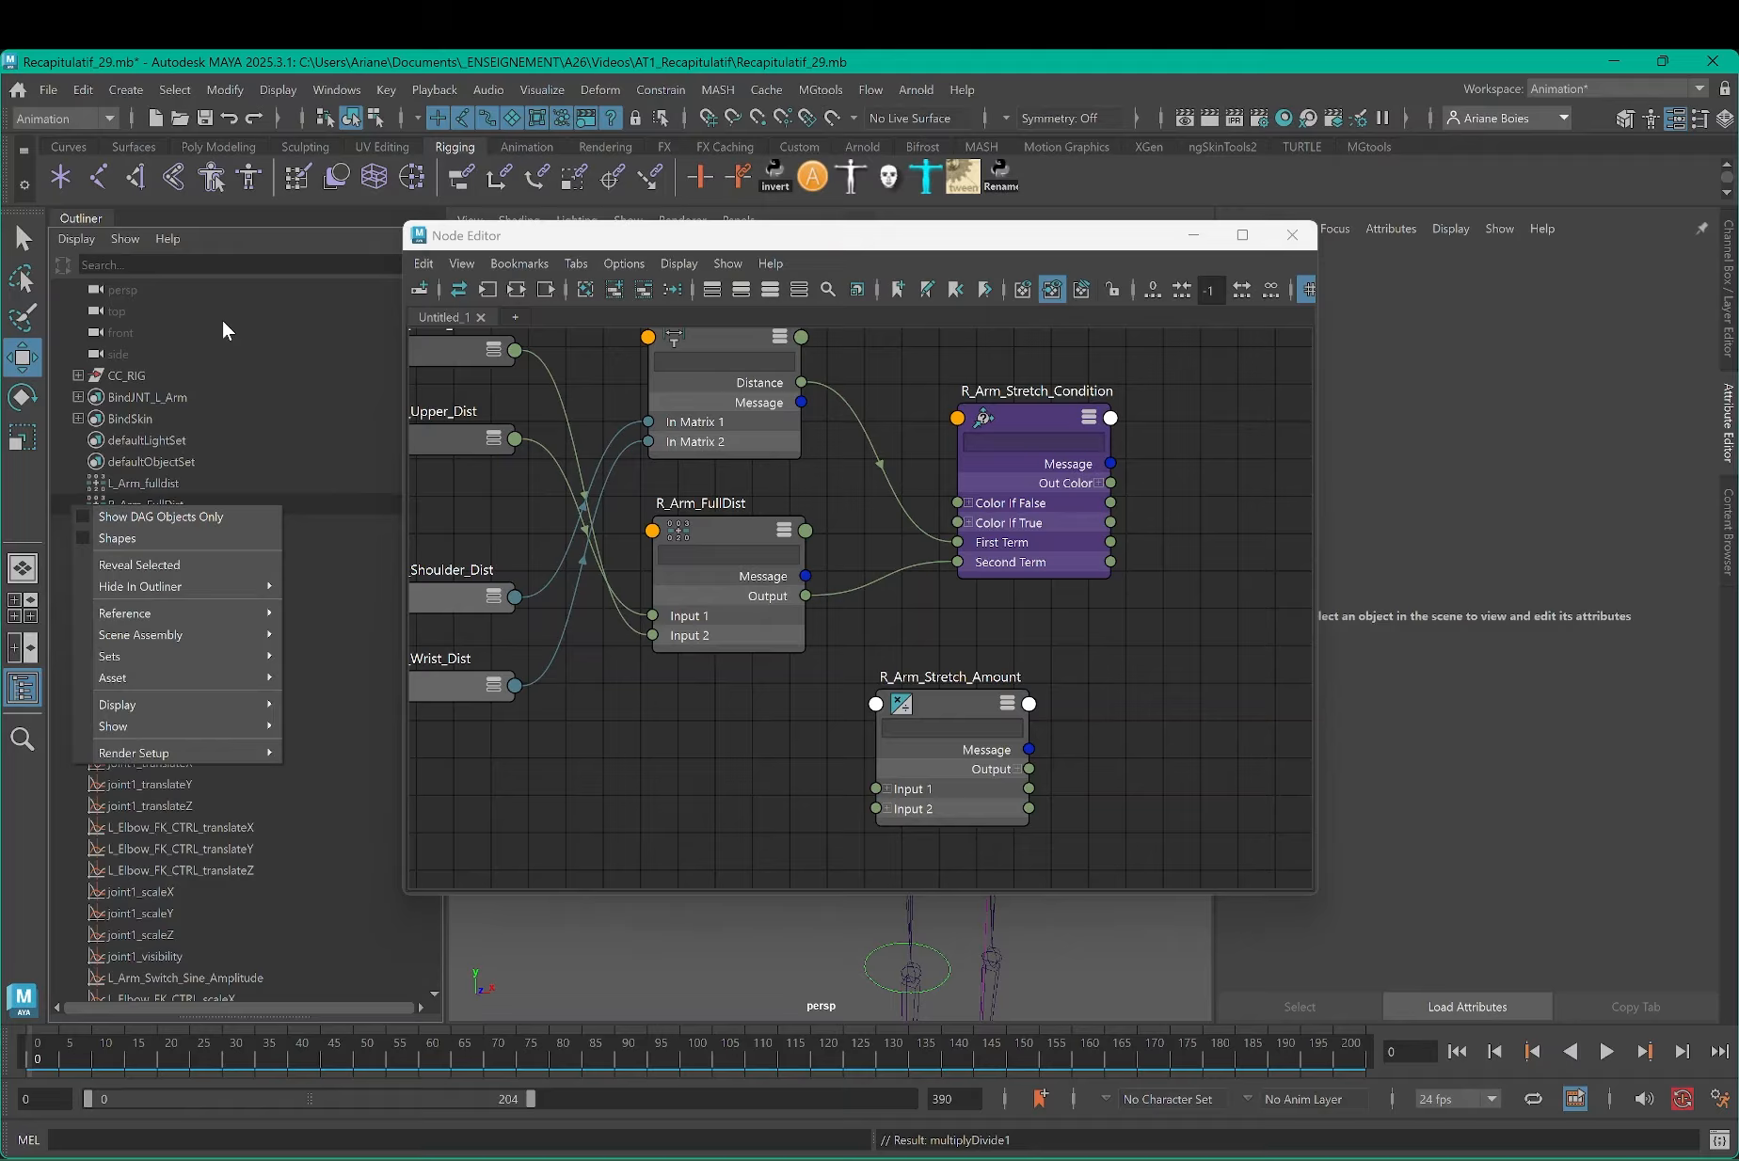
pyautogui.click(225, 260)
pyautogui.write('con')
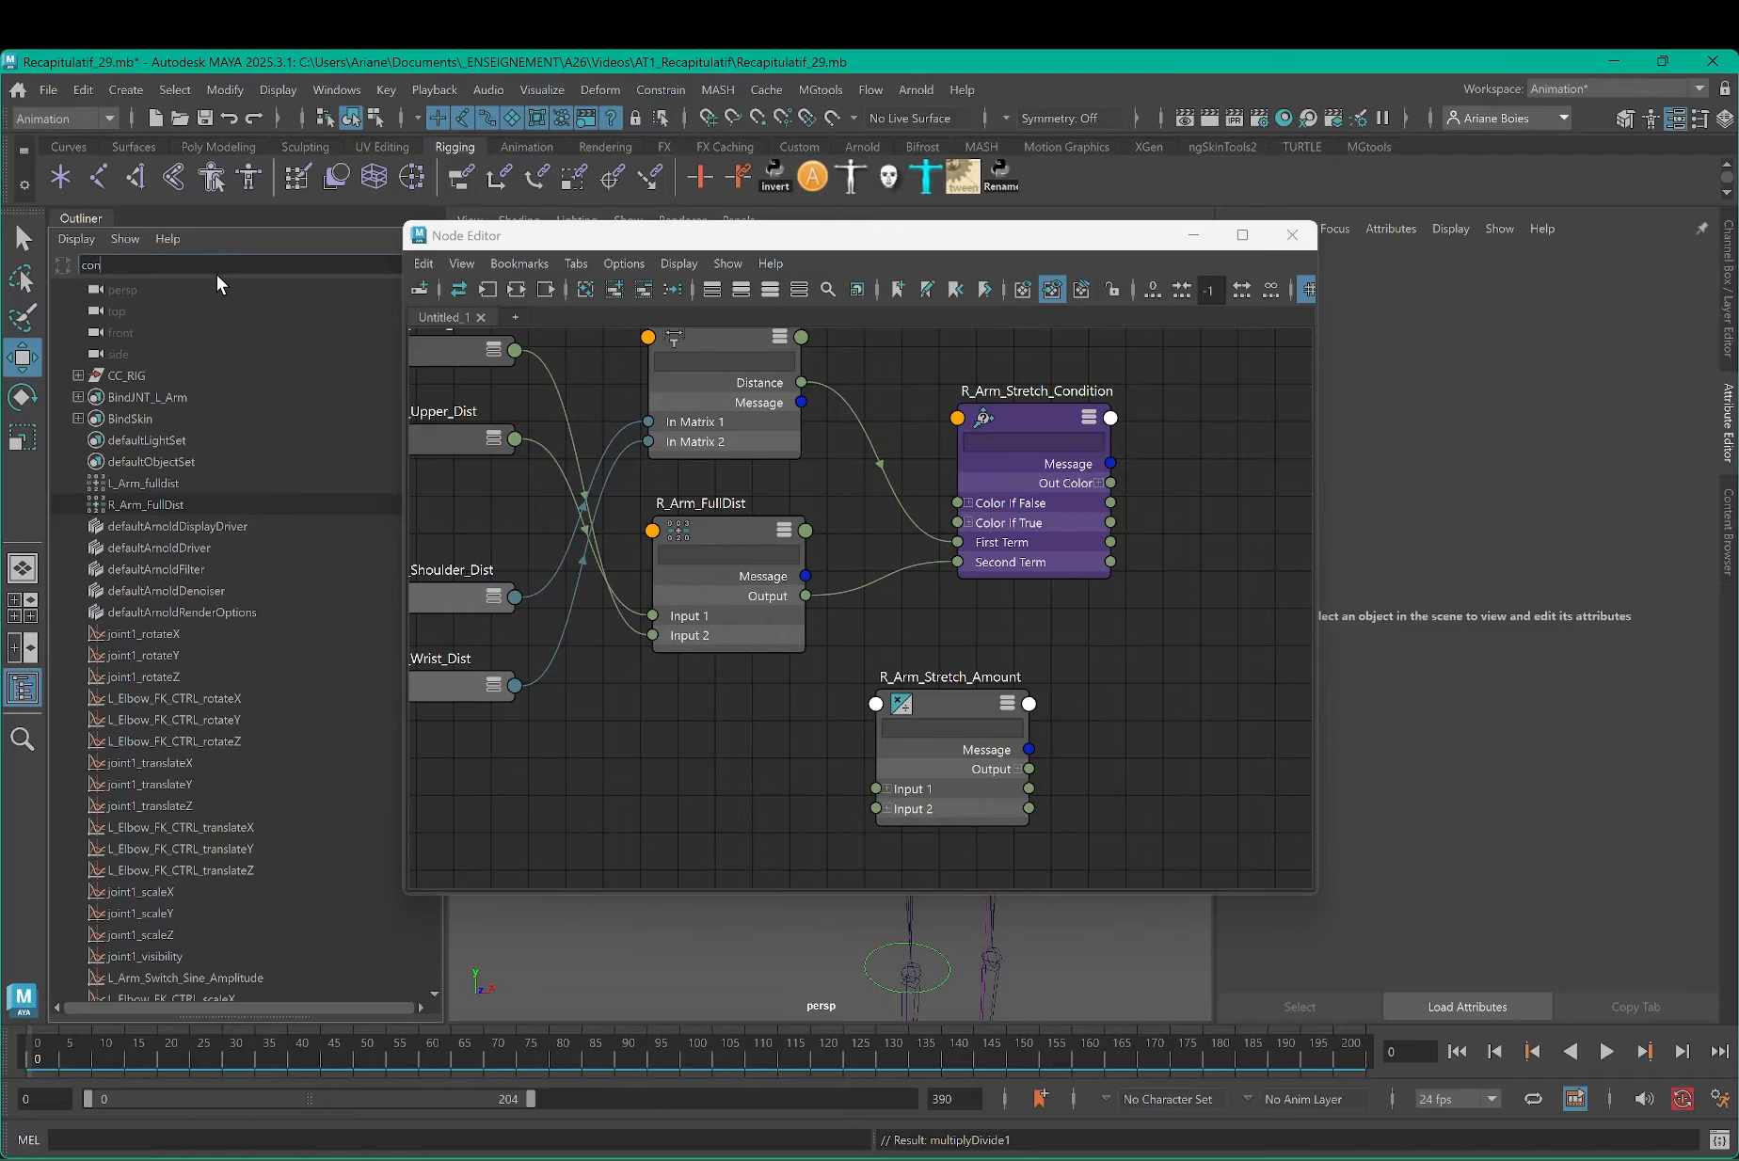
pyautogui.write('dition')
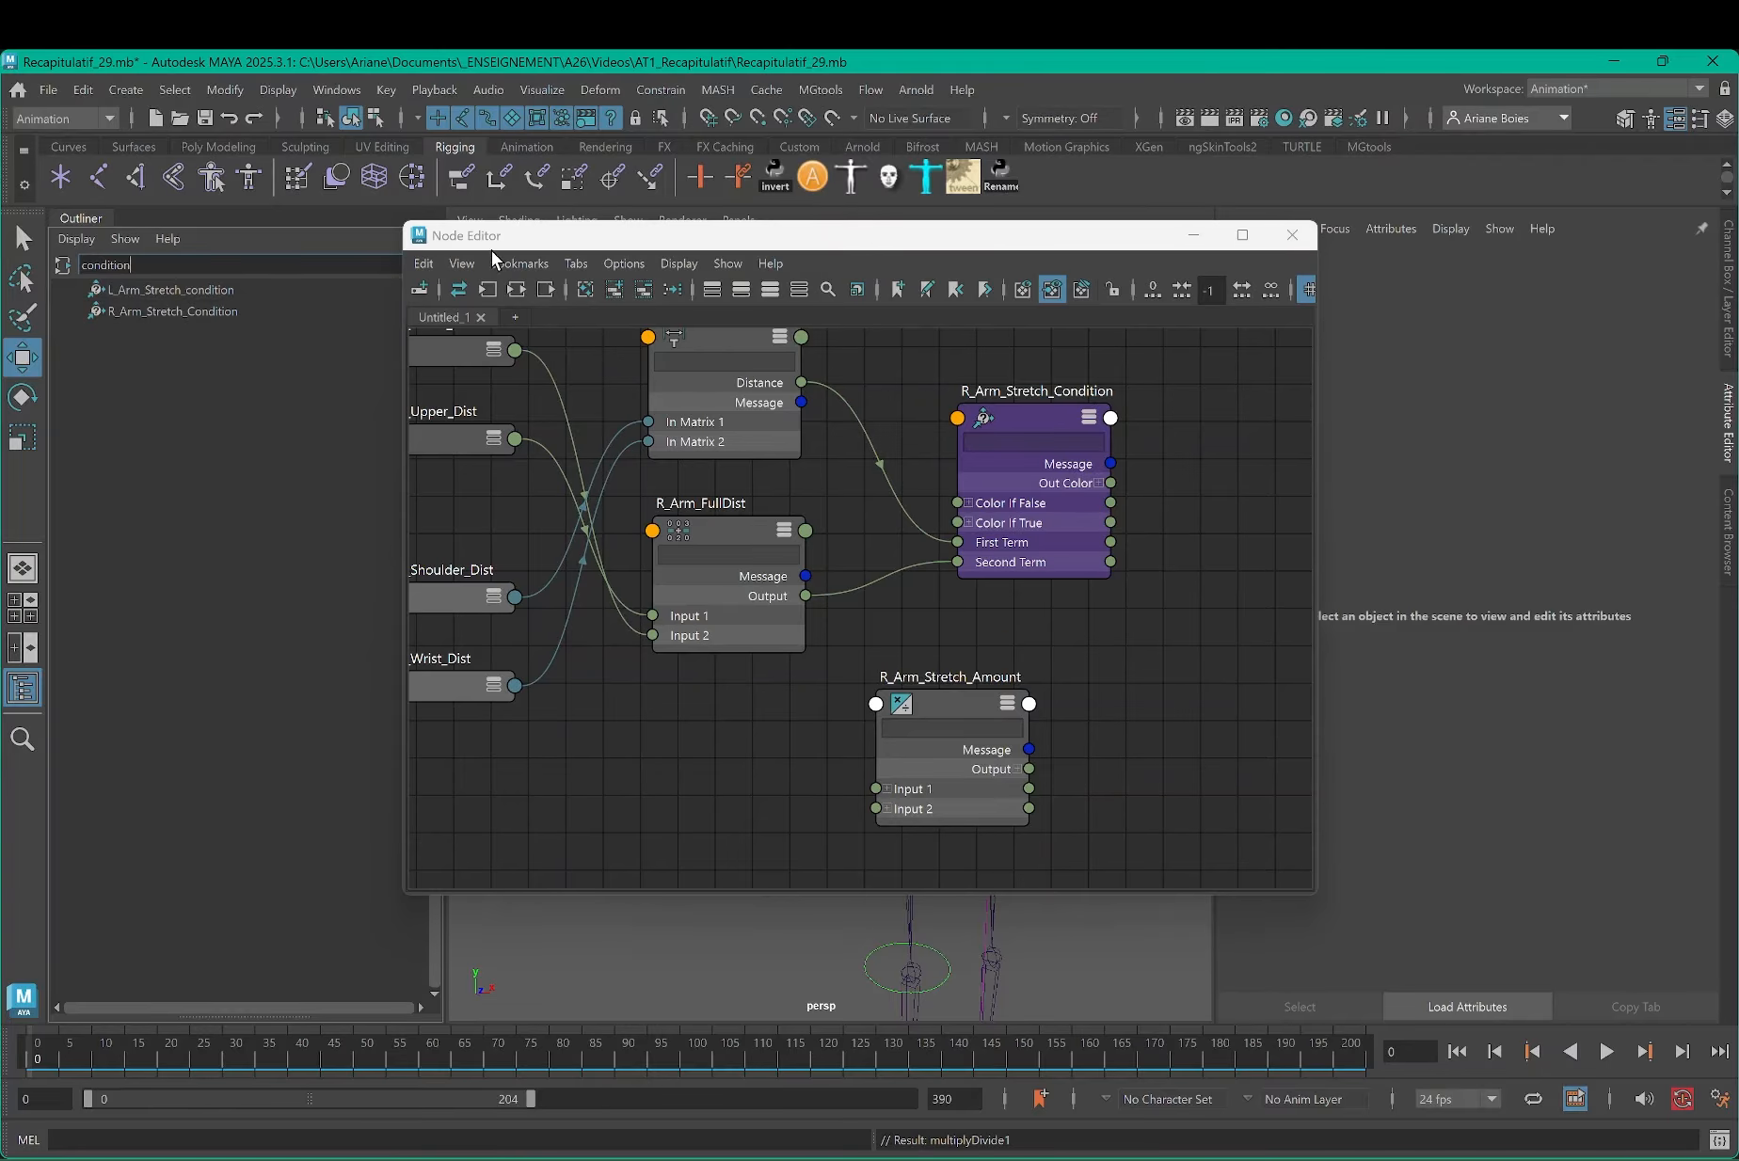
# Step: Clear the object list search, enlarge the Node Editor and move R_Arm_Stretch_Condition away from the stretch amount node
pyautogui.moveTo(490, 238); pyautogui.dragTo(548, 235)
pyautogui.click(414, 265)
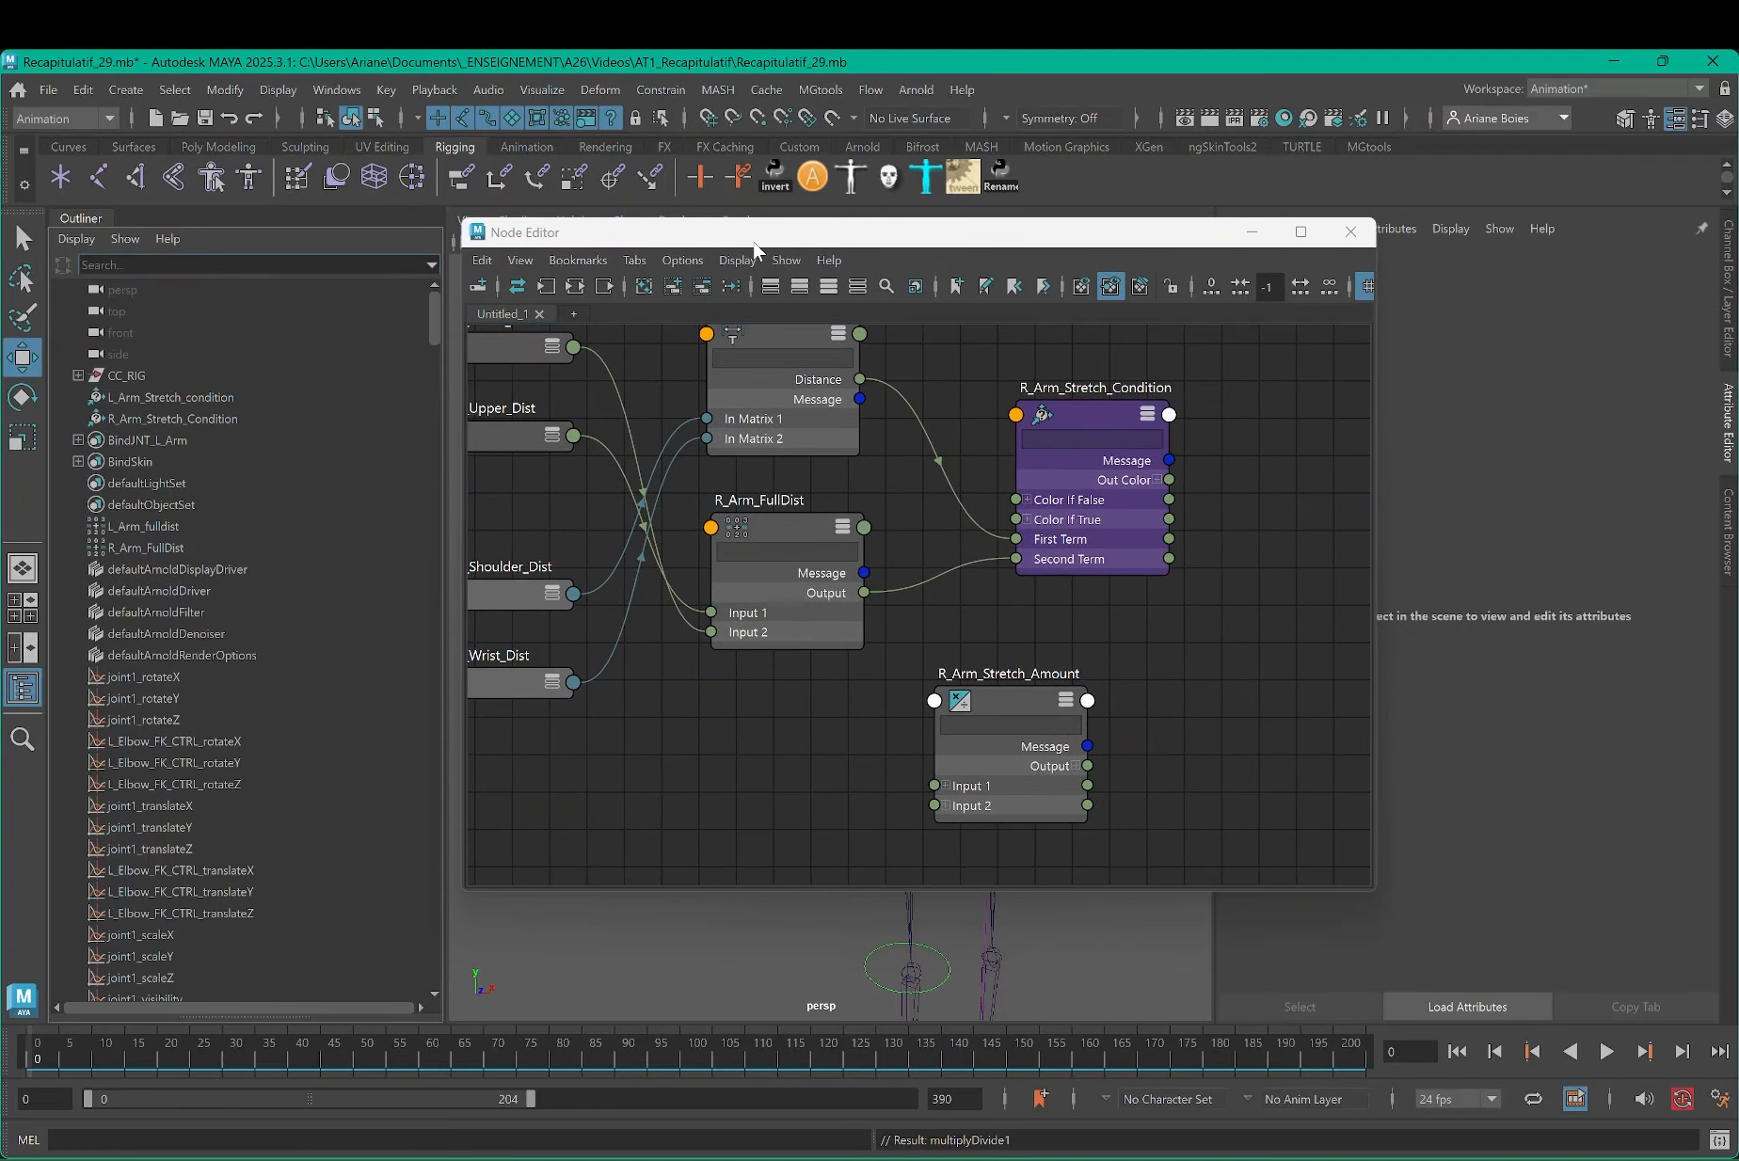
pyautogui.moveTo(755, 243); pyautogui.dragTo(517, 216)
pyautogui.click(780, 631)
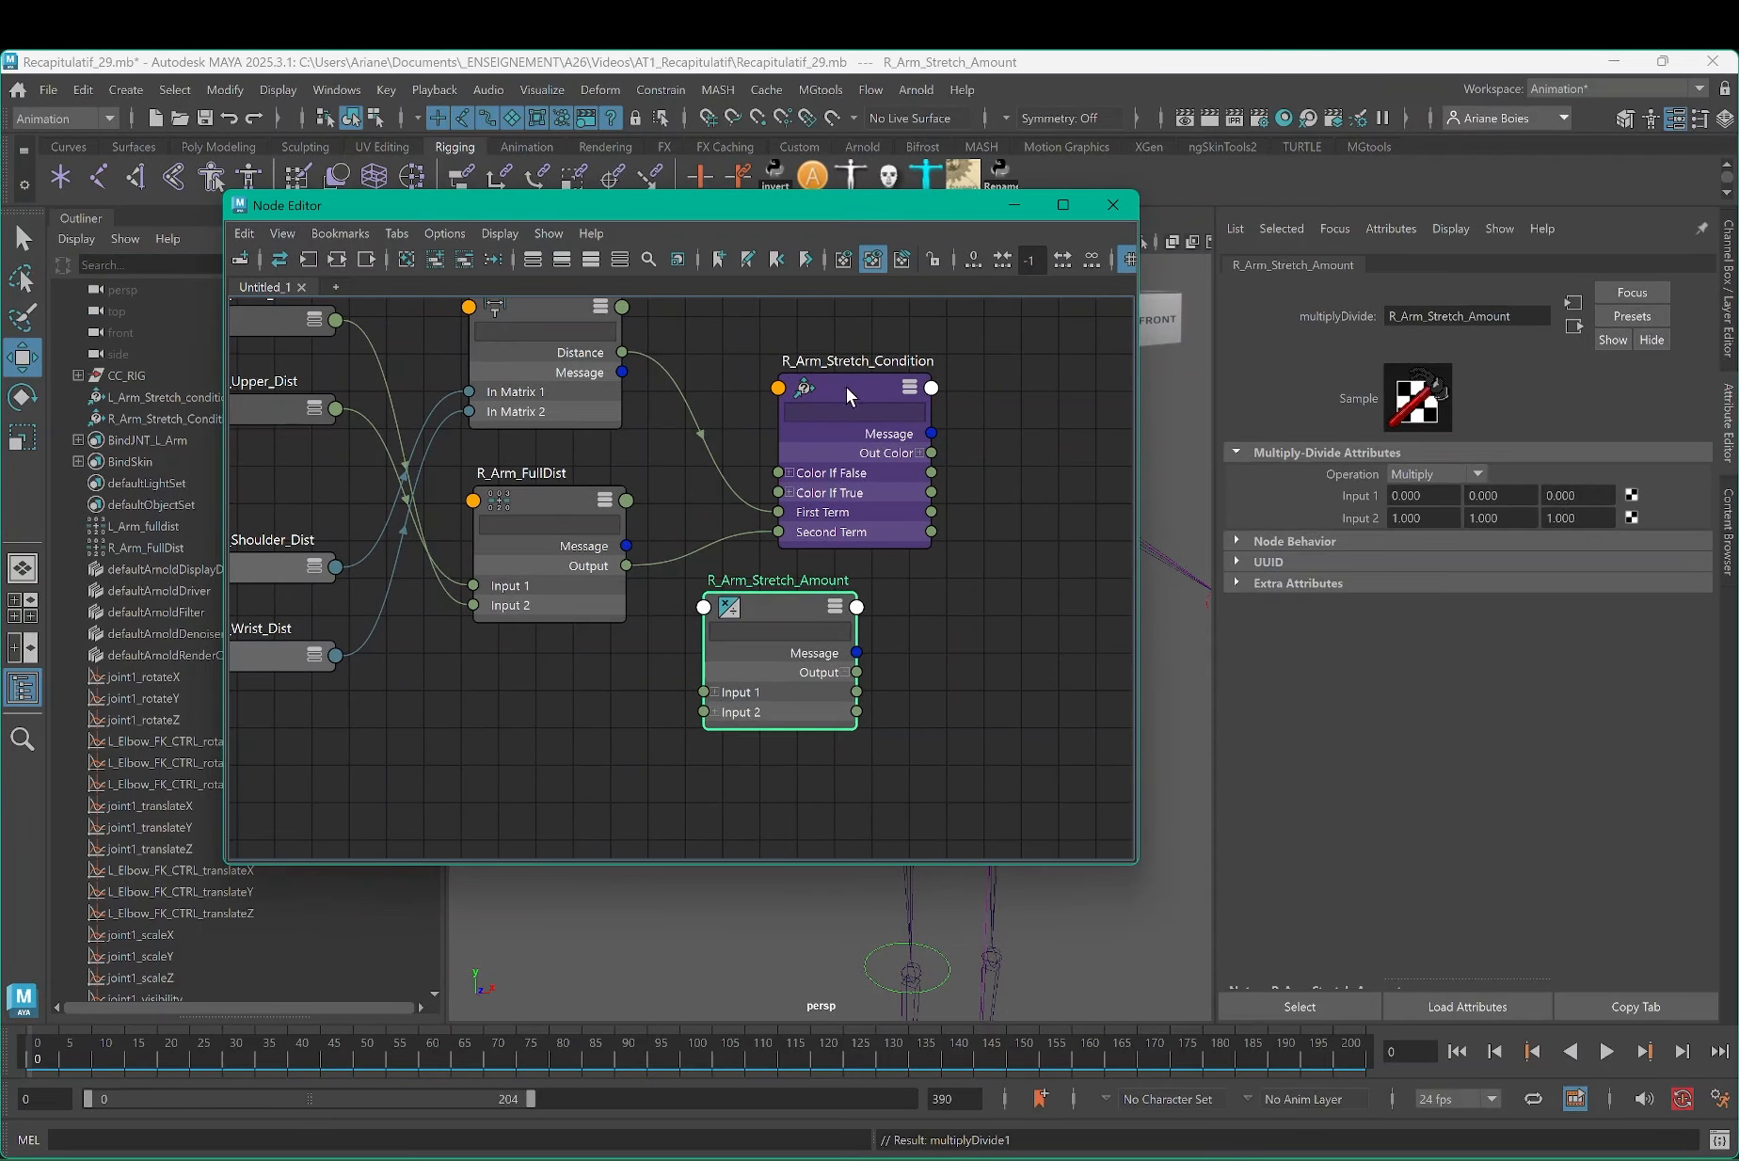
pyautogui.moveTo(846, 387); pyautogui.dragTo(961, 332)
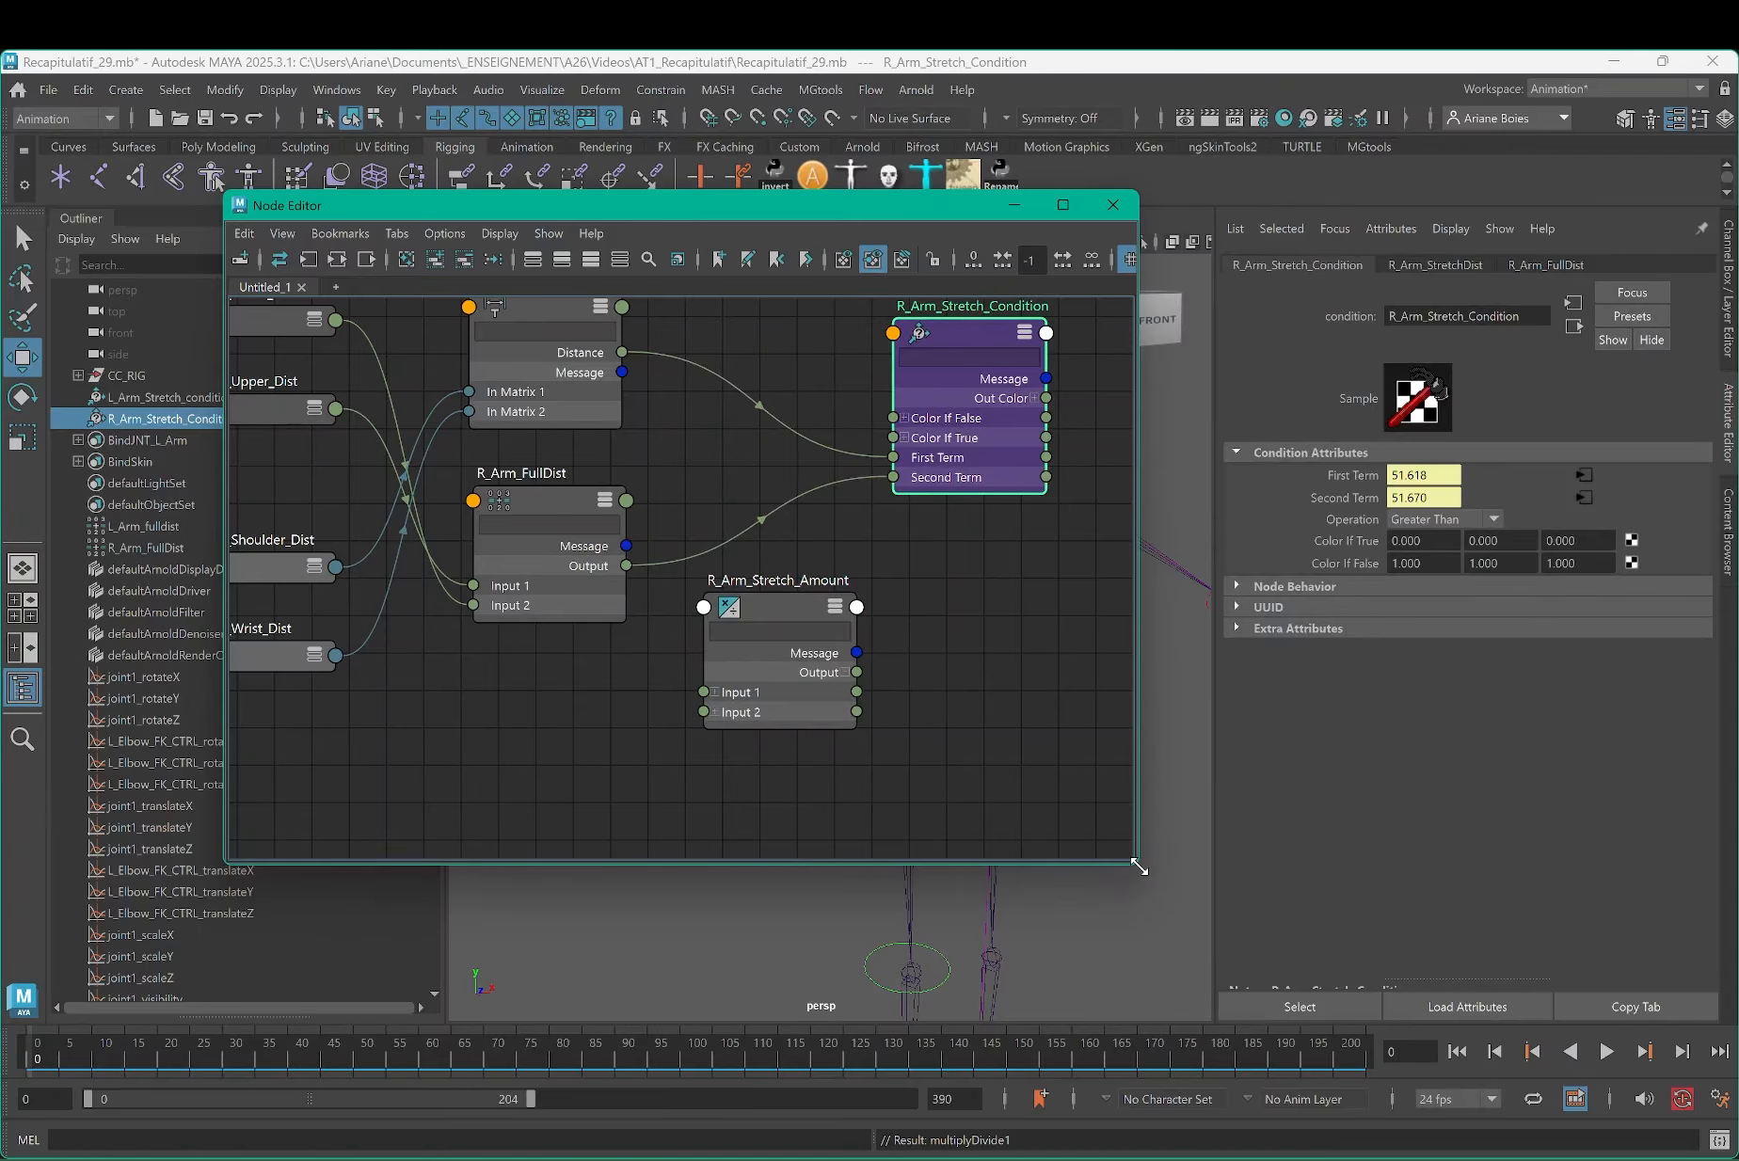
pyautogui.moveTo(1139, 867); pyautogui.dragTo(1150, 1003)
pyautogui.moveTo(881, 578); pyautogui.dragTo(804, 699, button='middle')
# Step: Set the R_Arm_Stretch_Amount node's operation to Divide
pyautogui.click(718, 734)
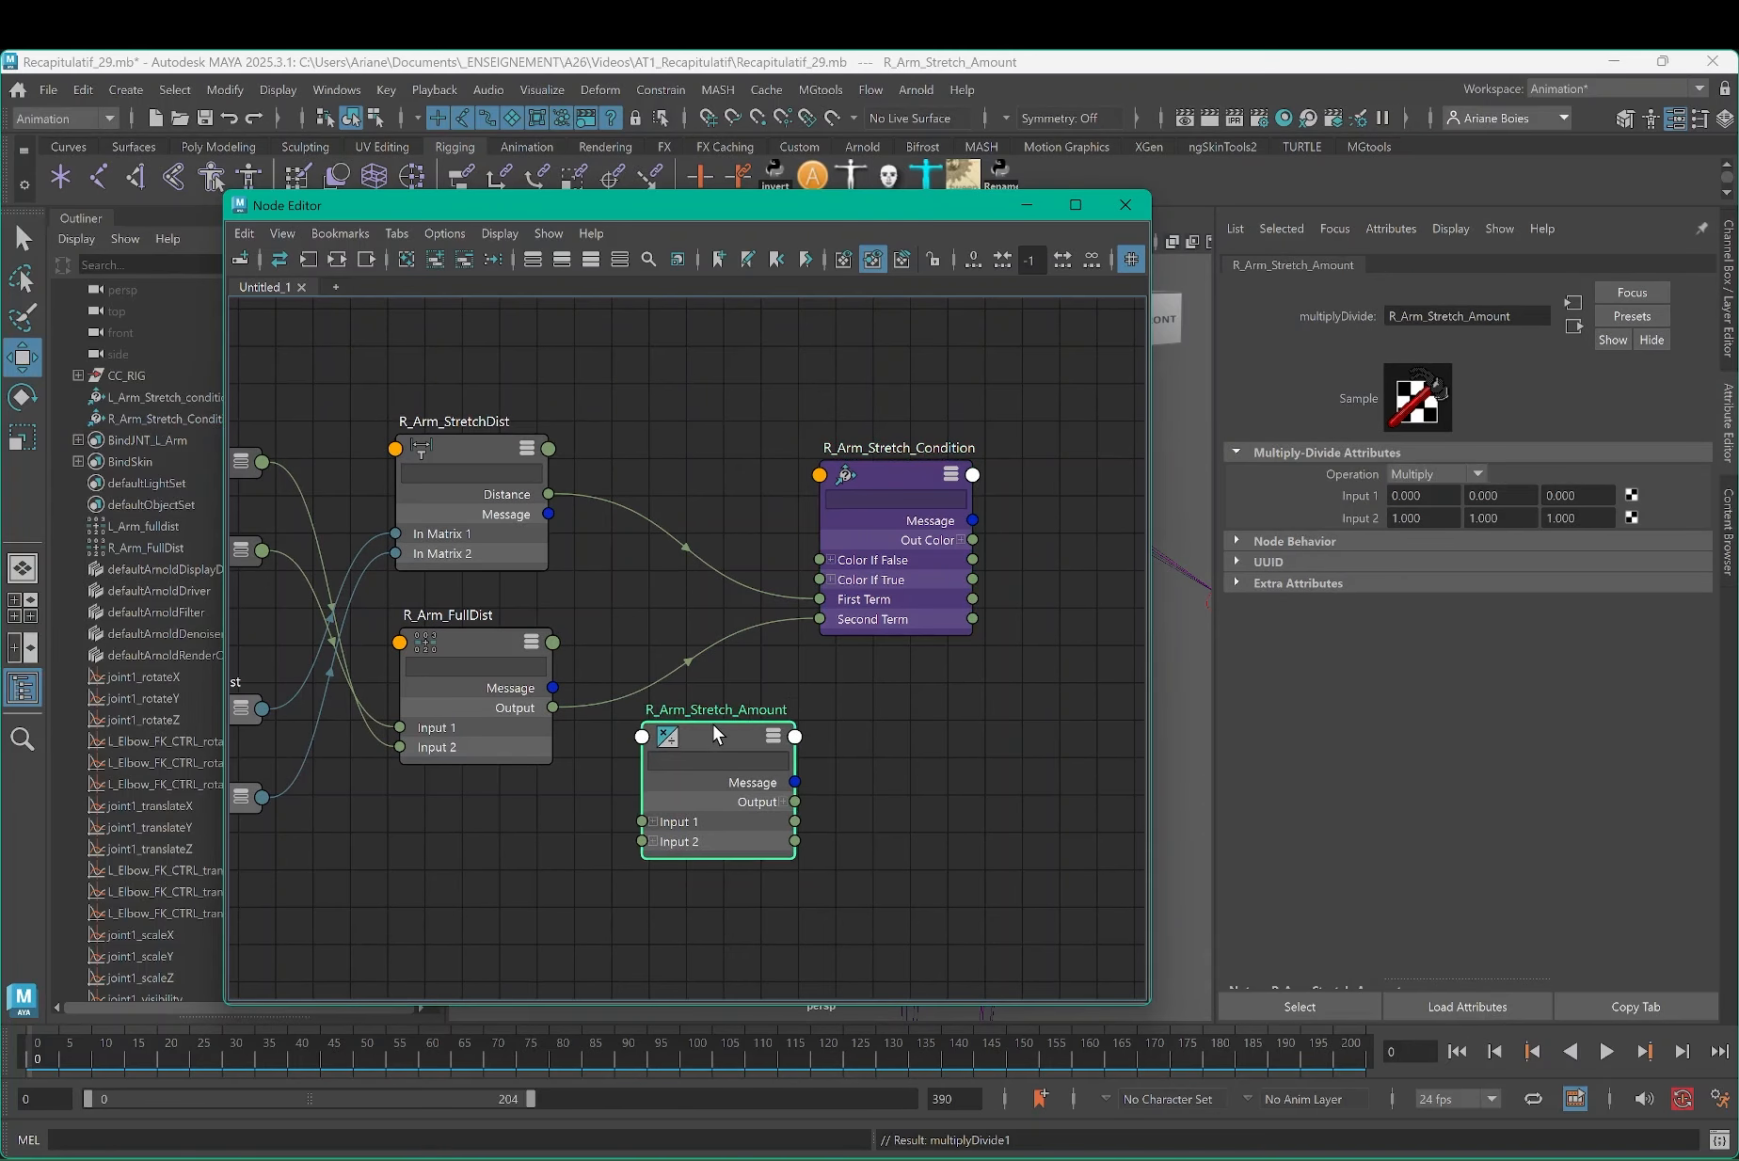
pyautogui.moveTo(717, 734); pyautogui.dragTo(720, 736)
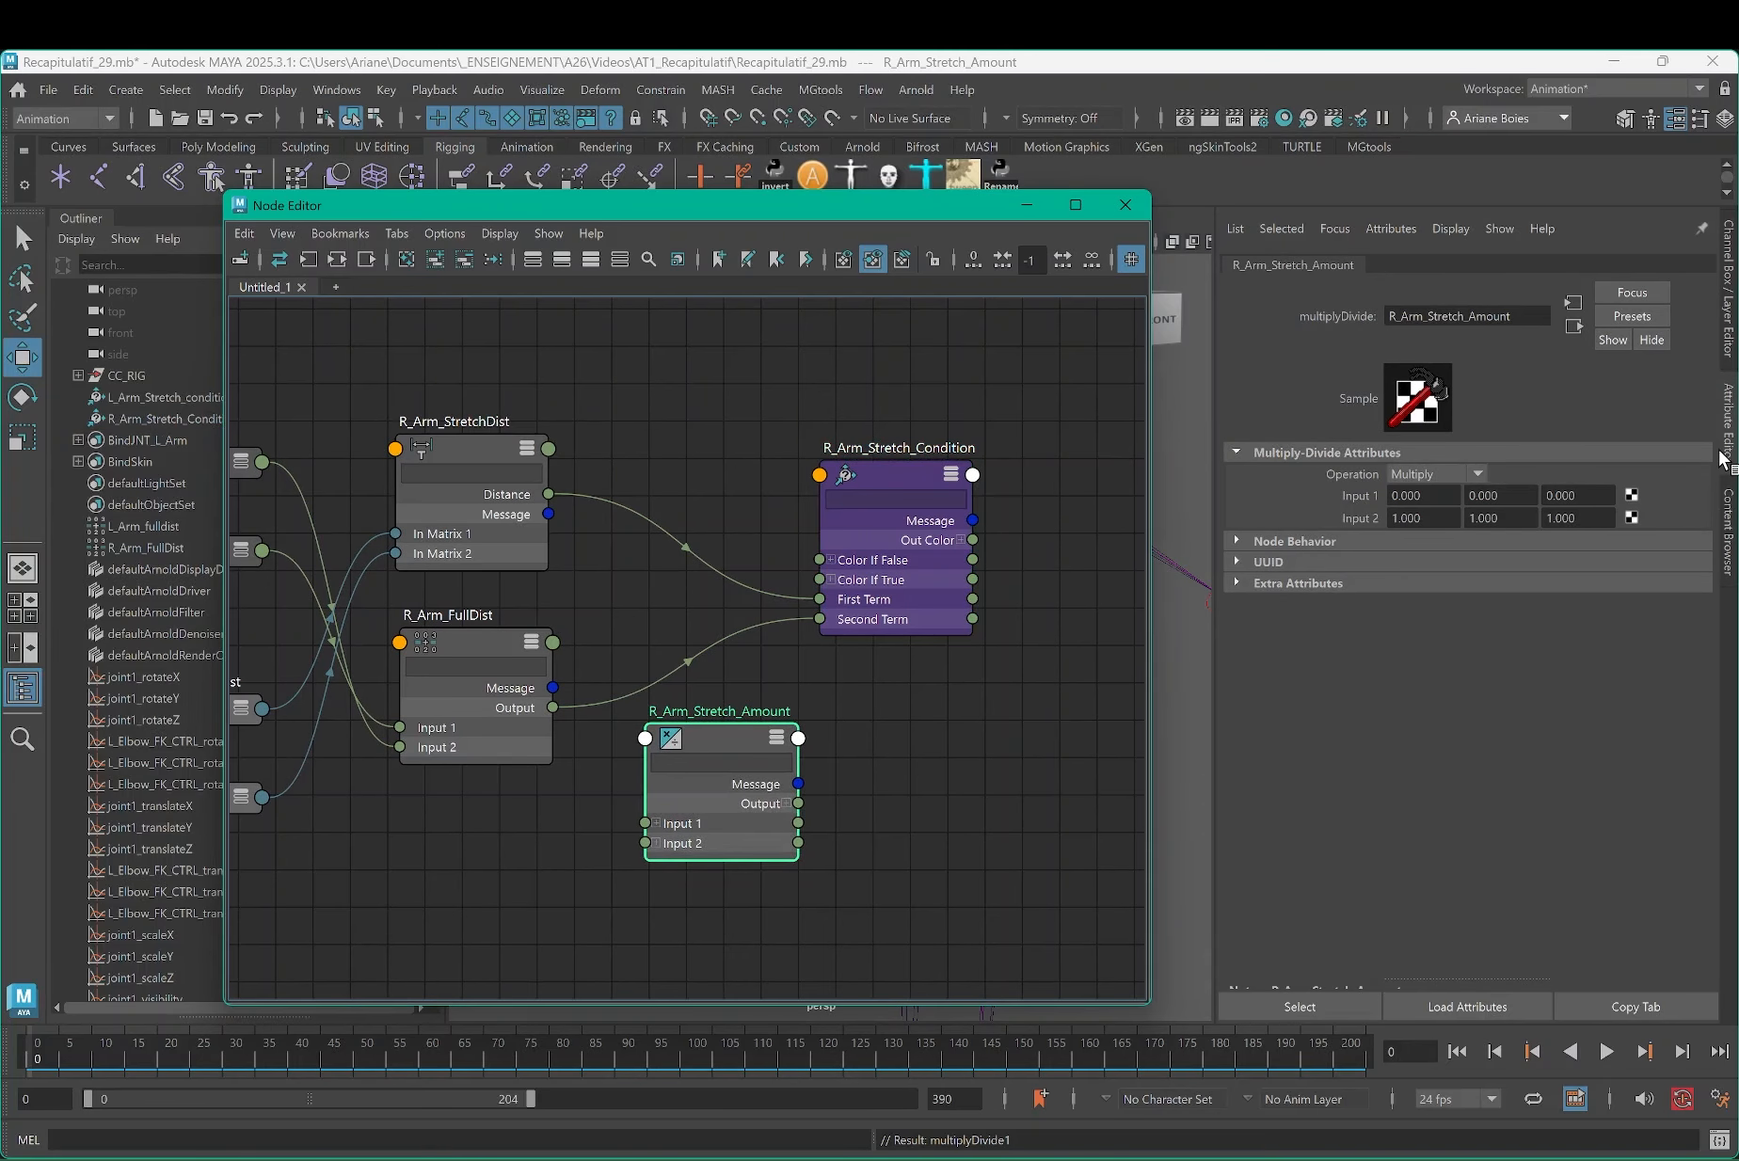
pyautogui.click(1421, 464)
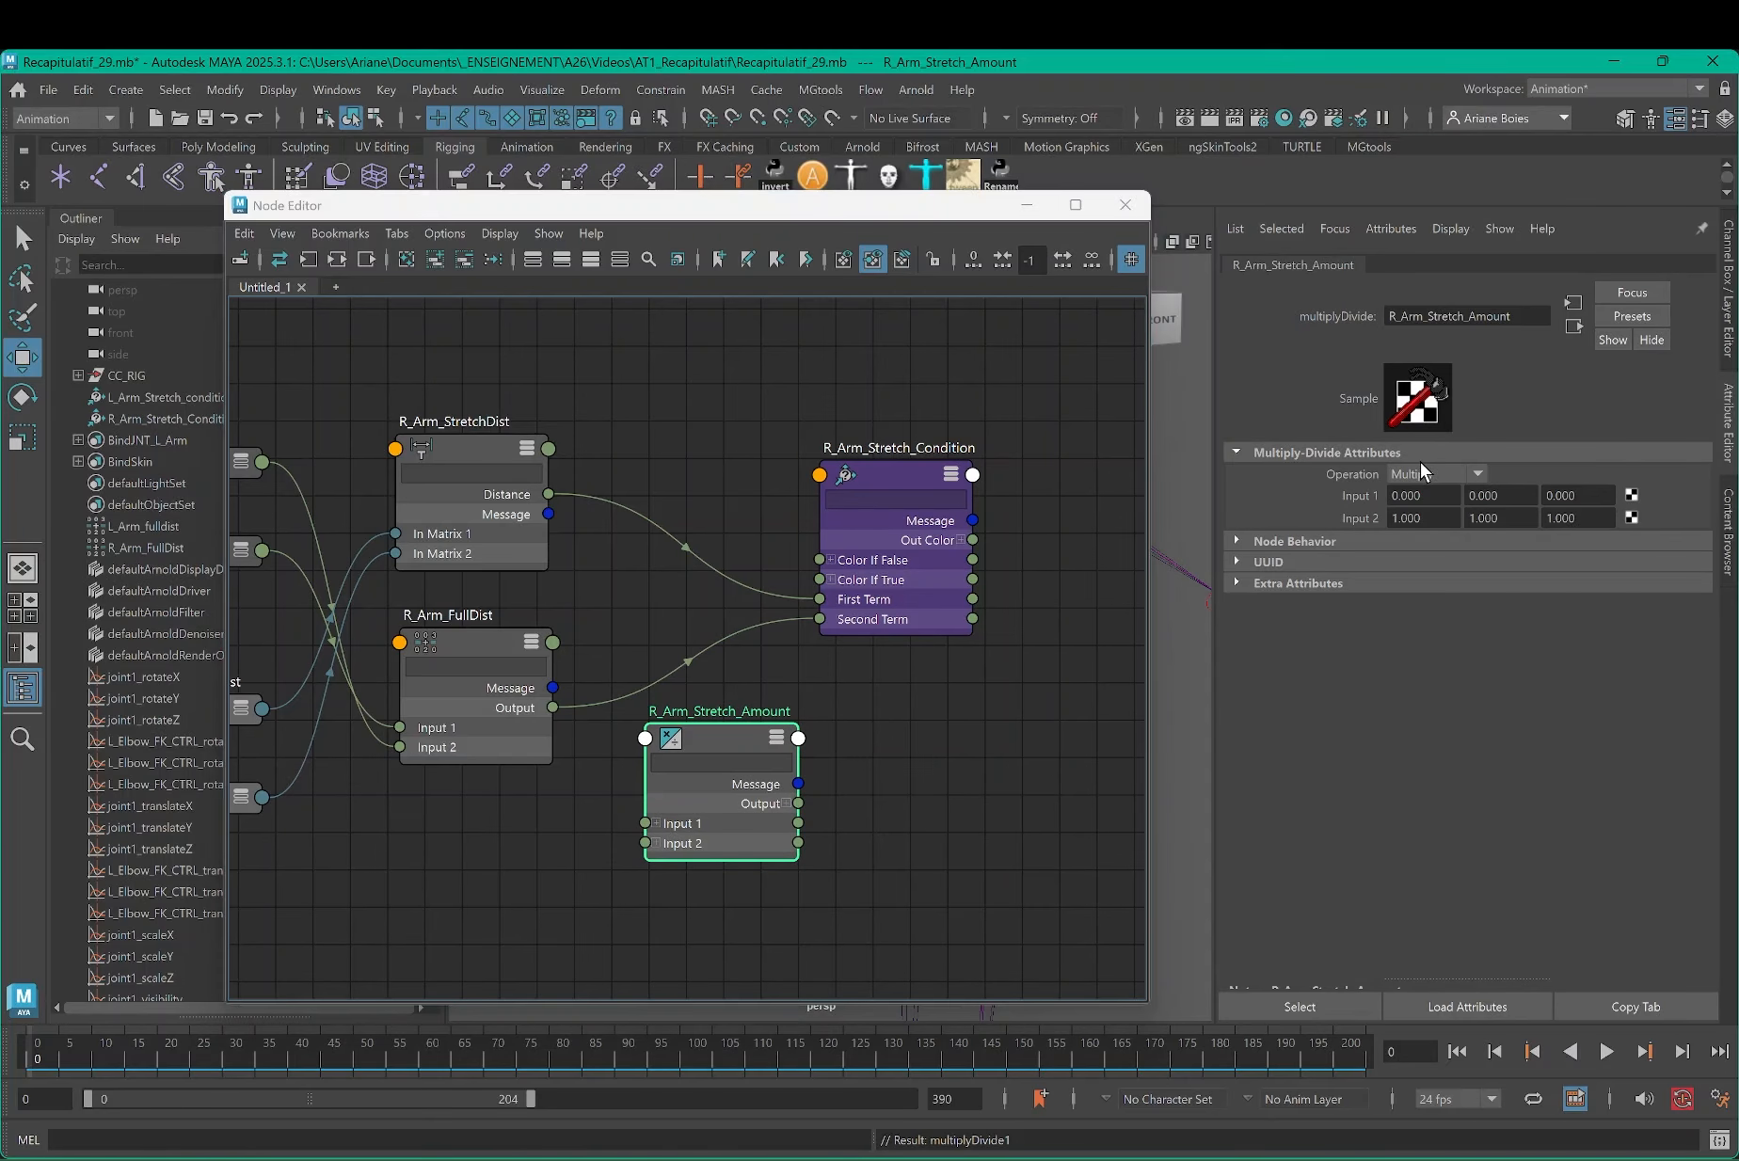
pyautogui.click(1423, 465)
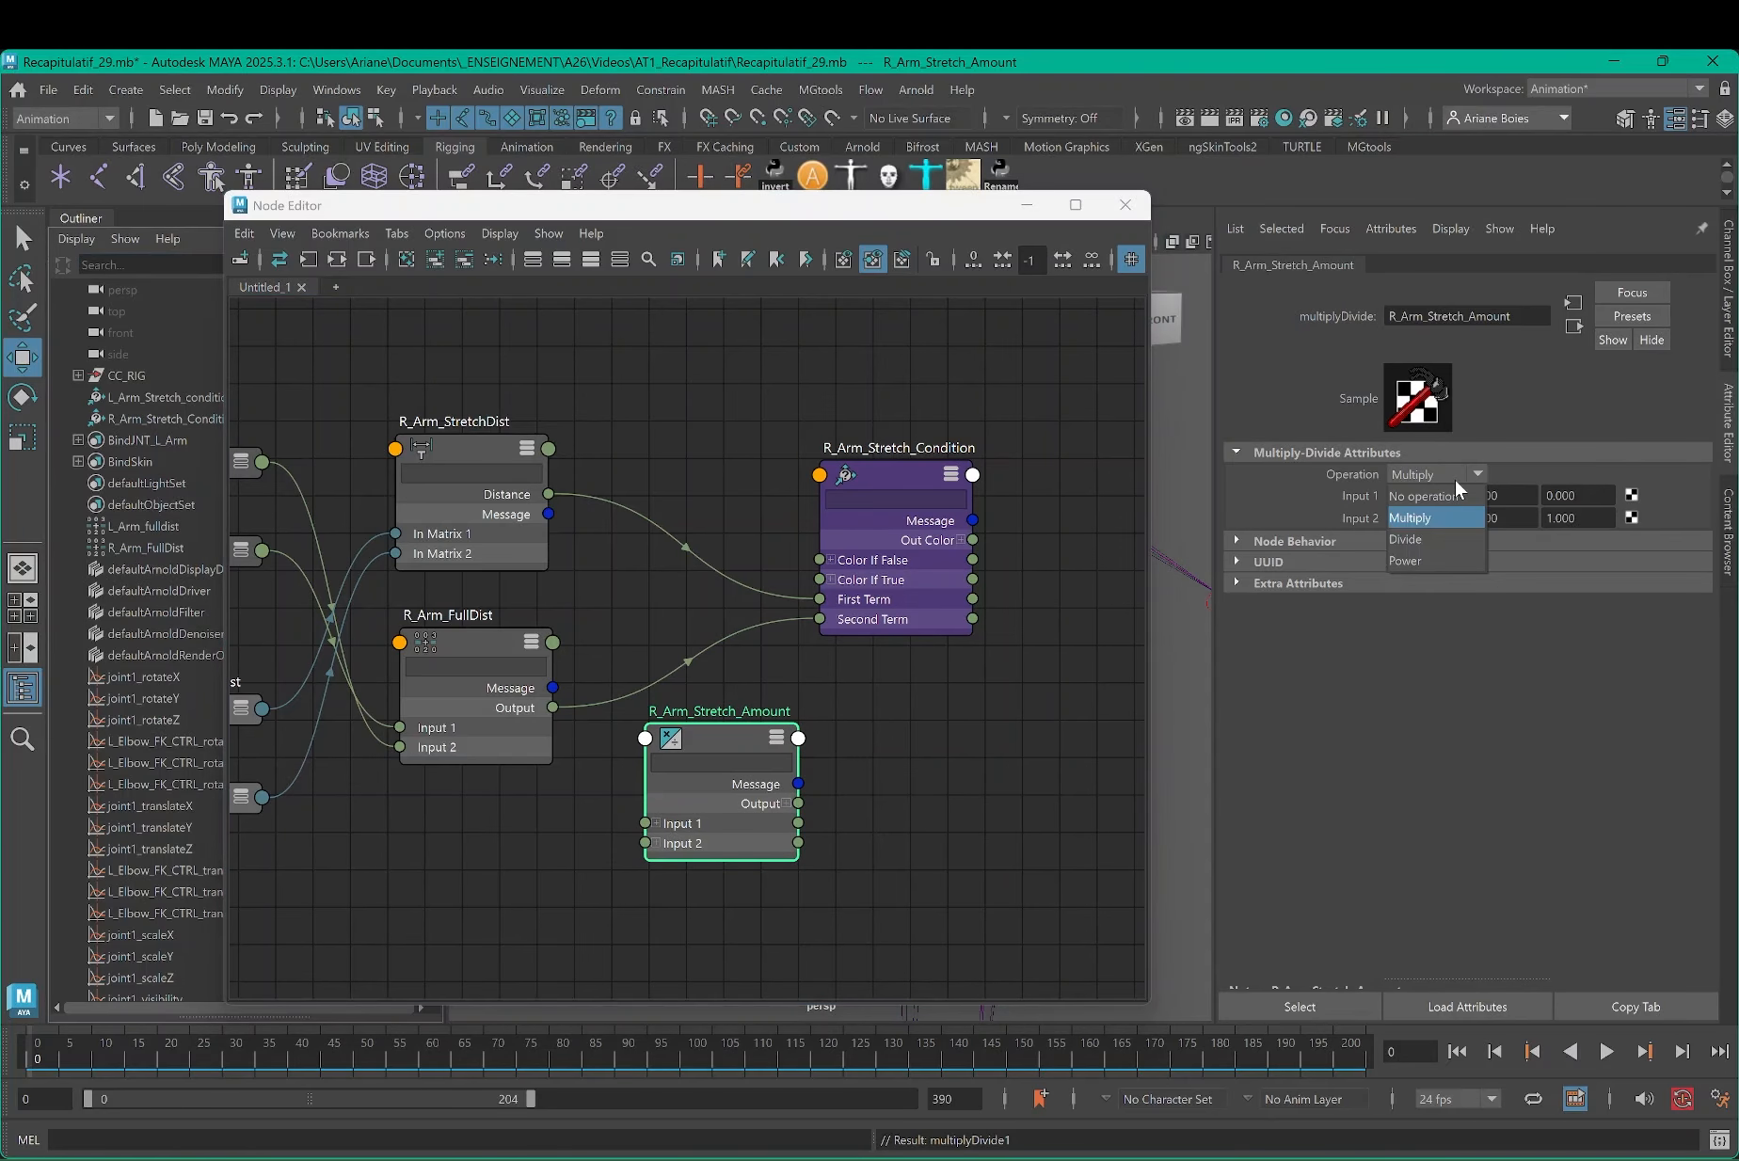
pyautogui.click(1408, 538)
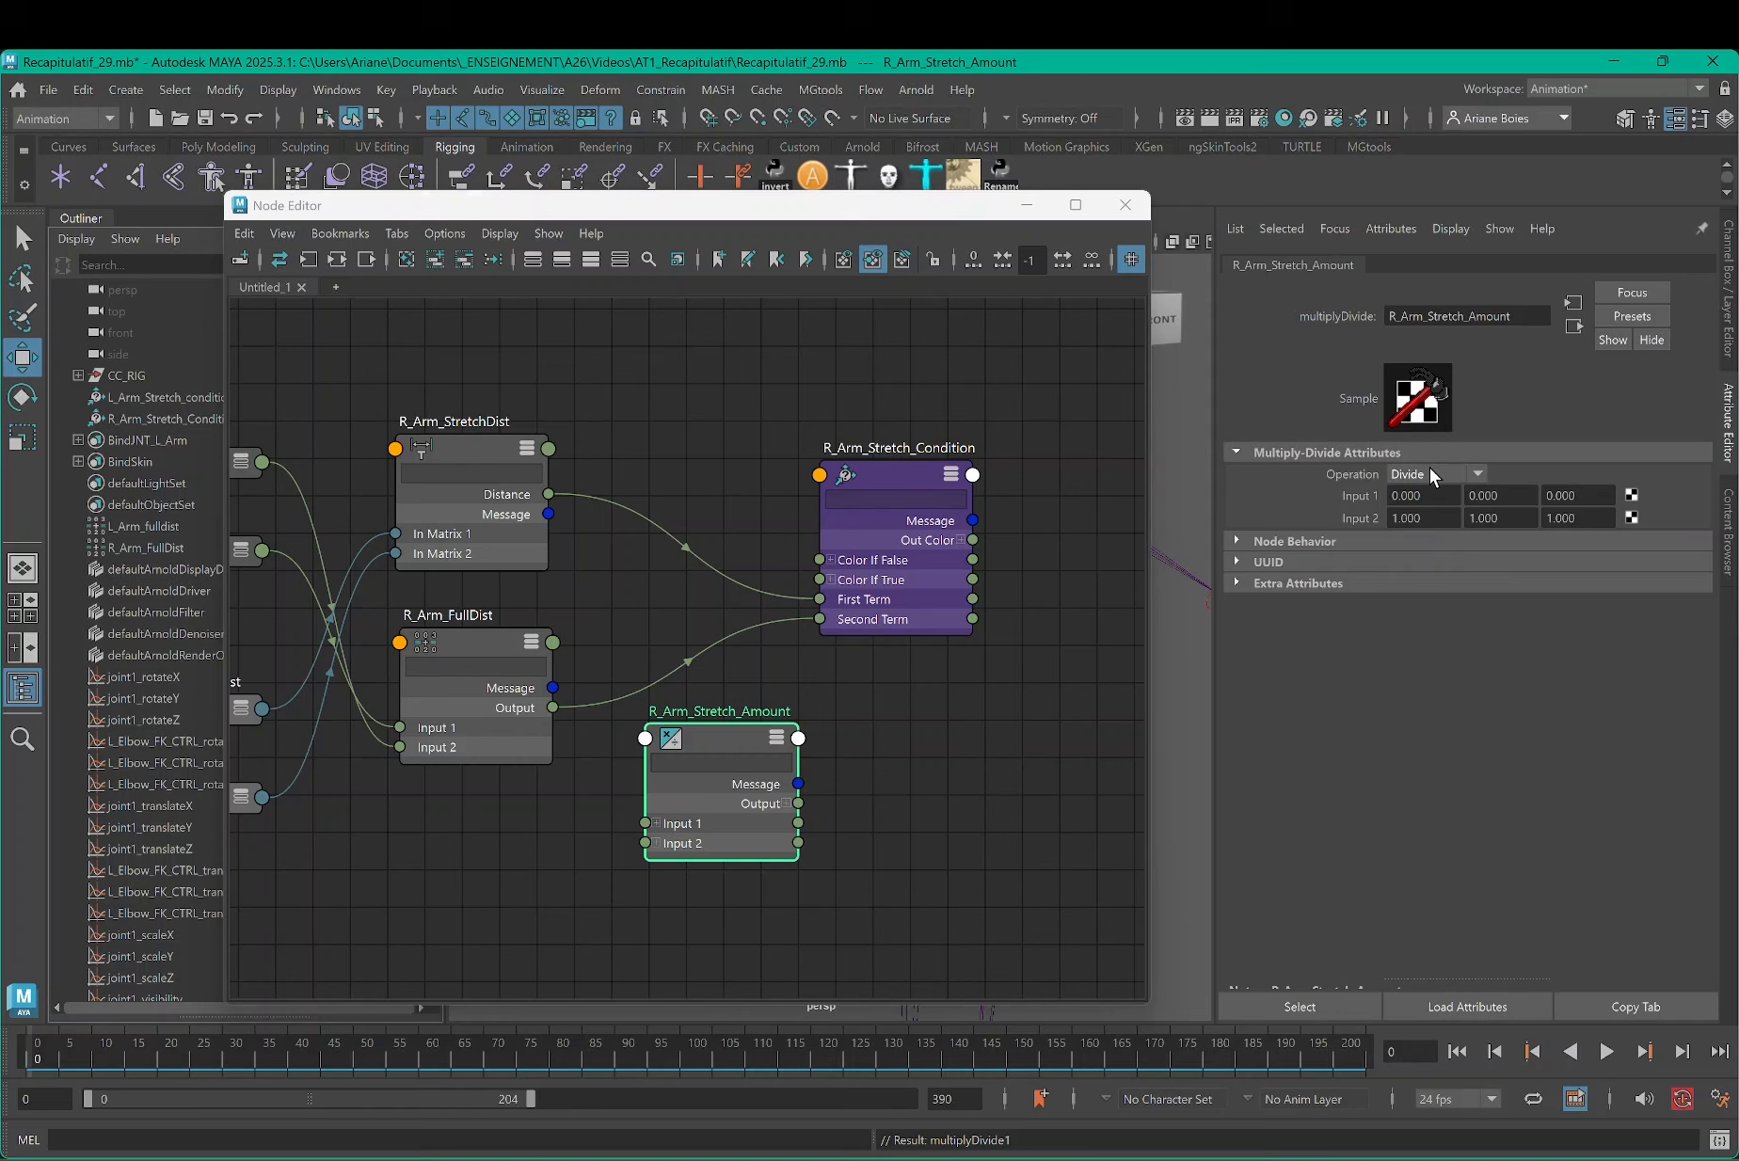
# Step: Expand Input 1, Input 2 and Output on R_Arm_Stretch_Amount into their X, Y and Z channels and reposition the node
pyautogui.click(722, 731)
pyautogui.moveTo(721, 739)
pyautogui.mouseDown()
pyautogui.moveTo(730, 691)
pyautogui.moveTo(744, 712)
pyautogui.mouseUp()
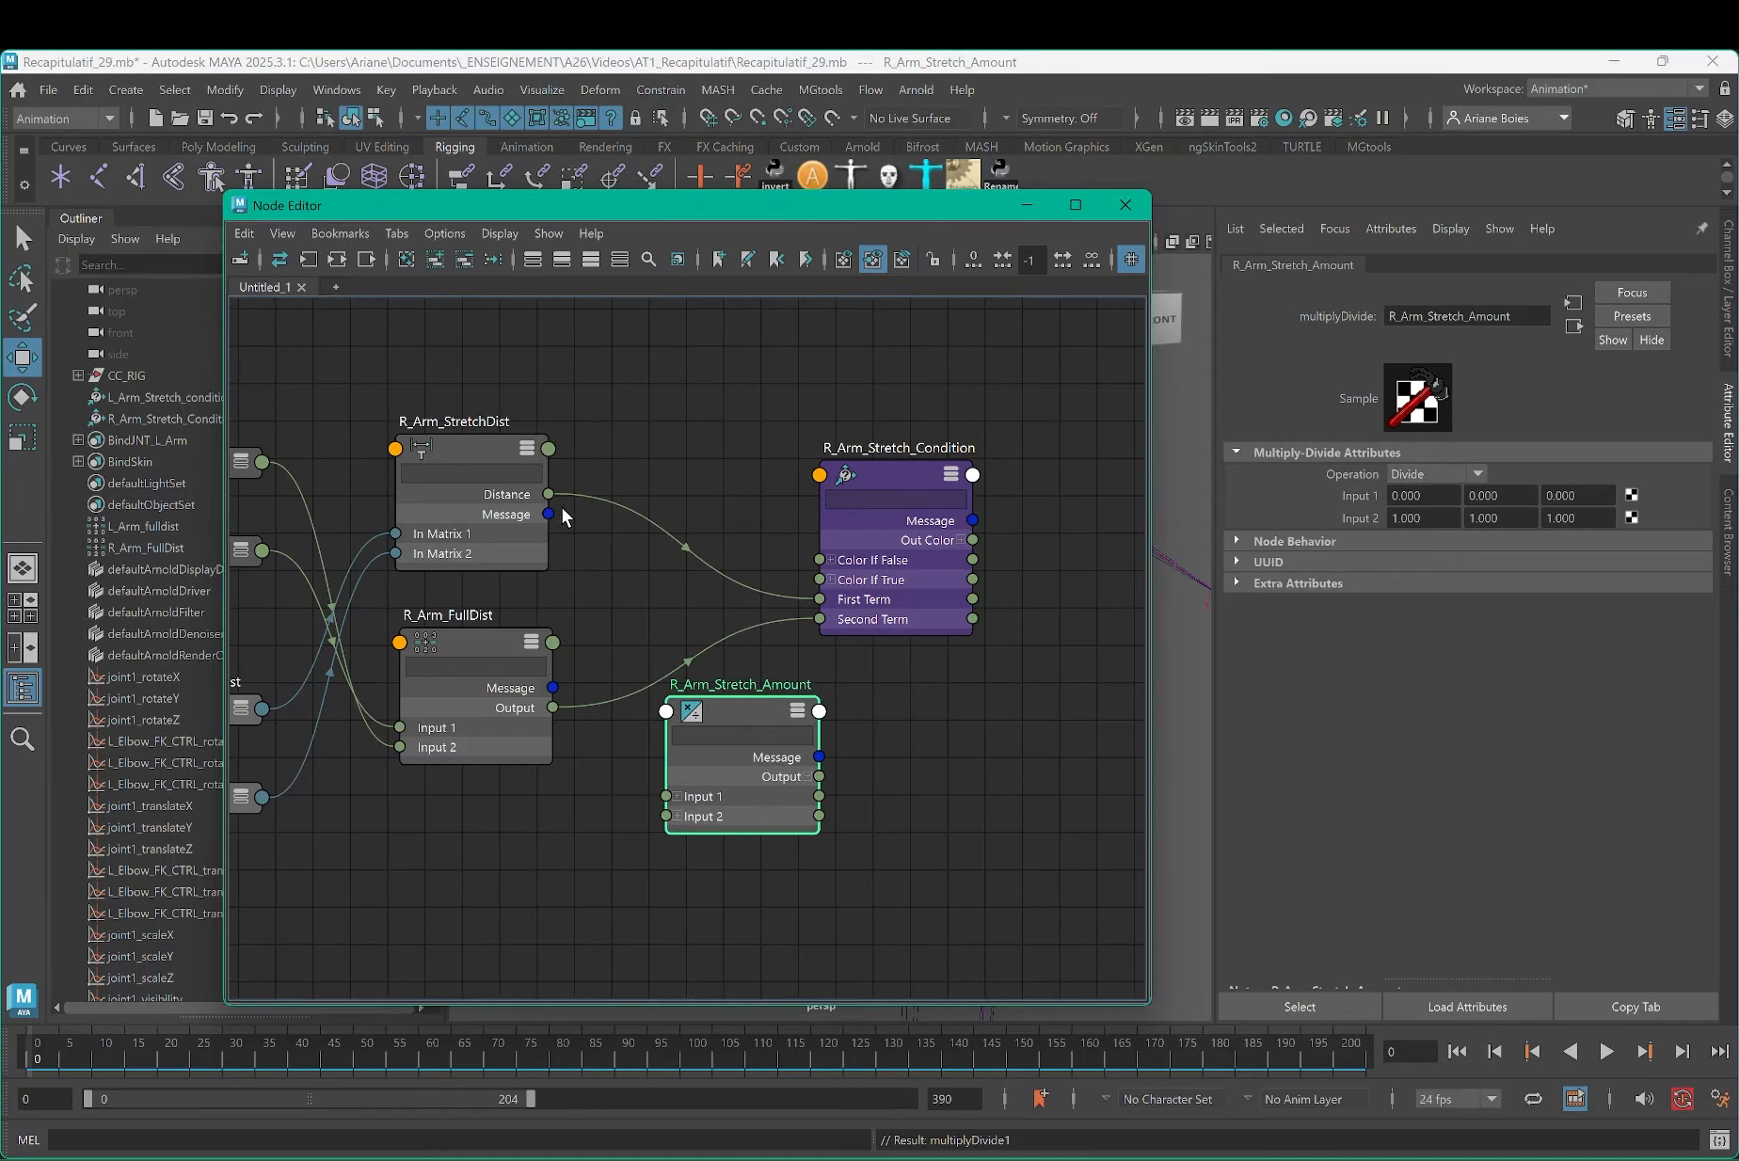
pyautogui.moveTo(551, 499)
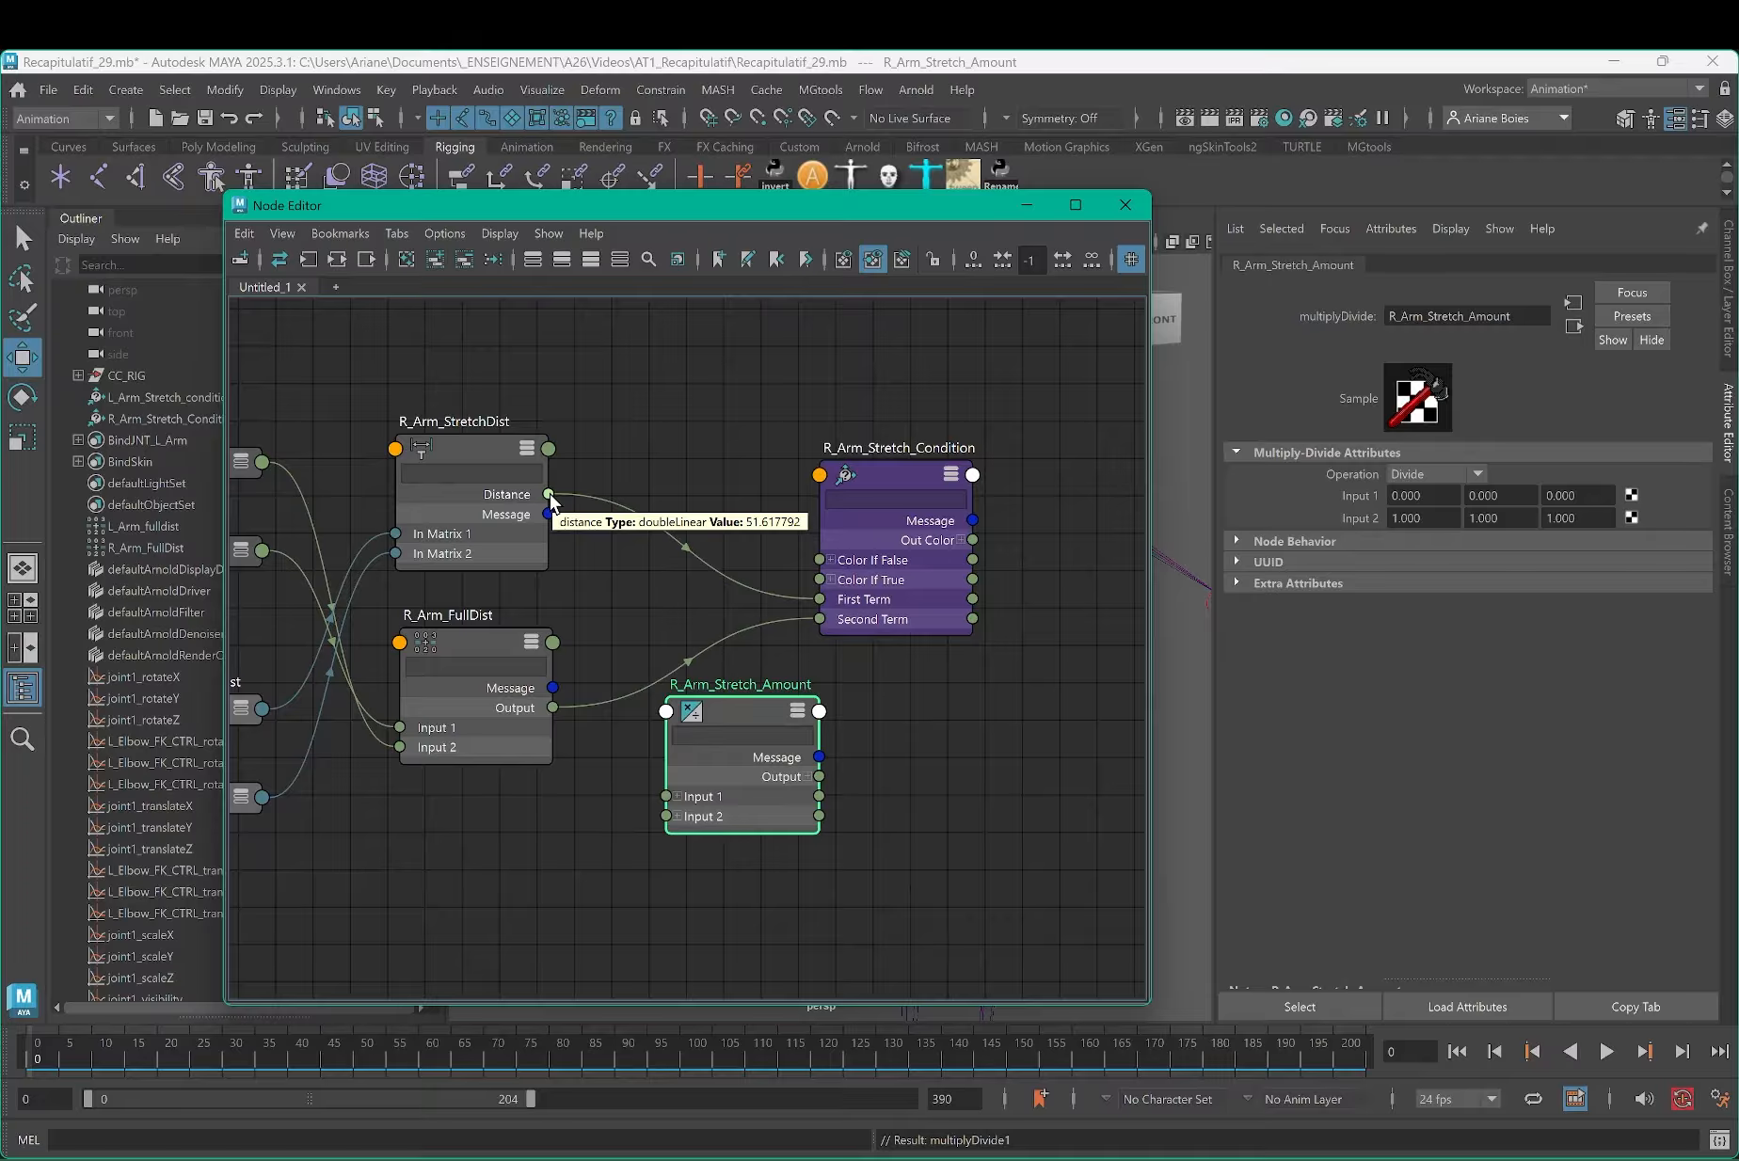
pyautogui.moveTo(551, 499)
pyautogui.mouseDown()
pyautogui.moveTo(619, 517)
pyautogui.moveTo(576, 493)
pyautogui.mouseUp()
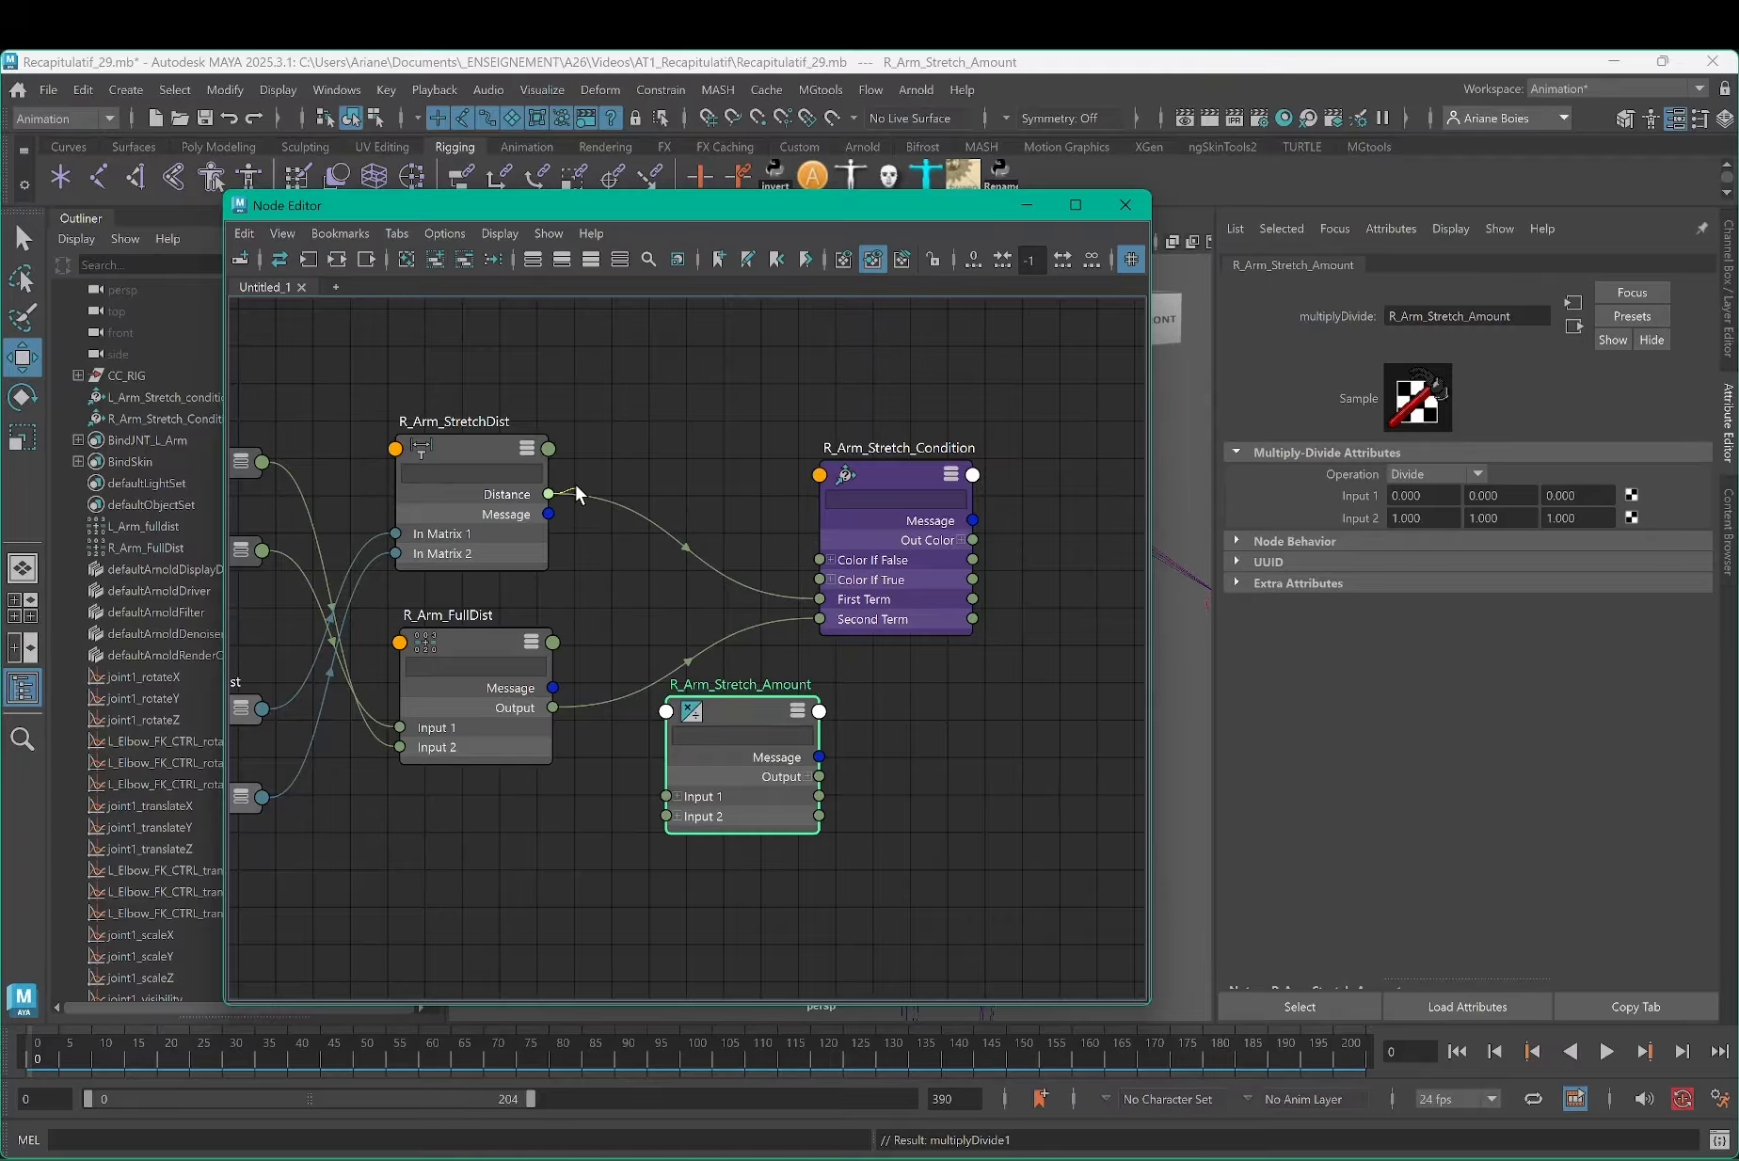
pyautogui.click(678, 797)
pyautogui.click(678, 876)
pyautogui.moveTo(734, 713)
pyautogui.mouseDown()
pyautogui.moveTo(707, 607)
pyautogui.moveTo(715, 695)
pyautogui.mouseUp()
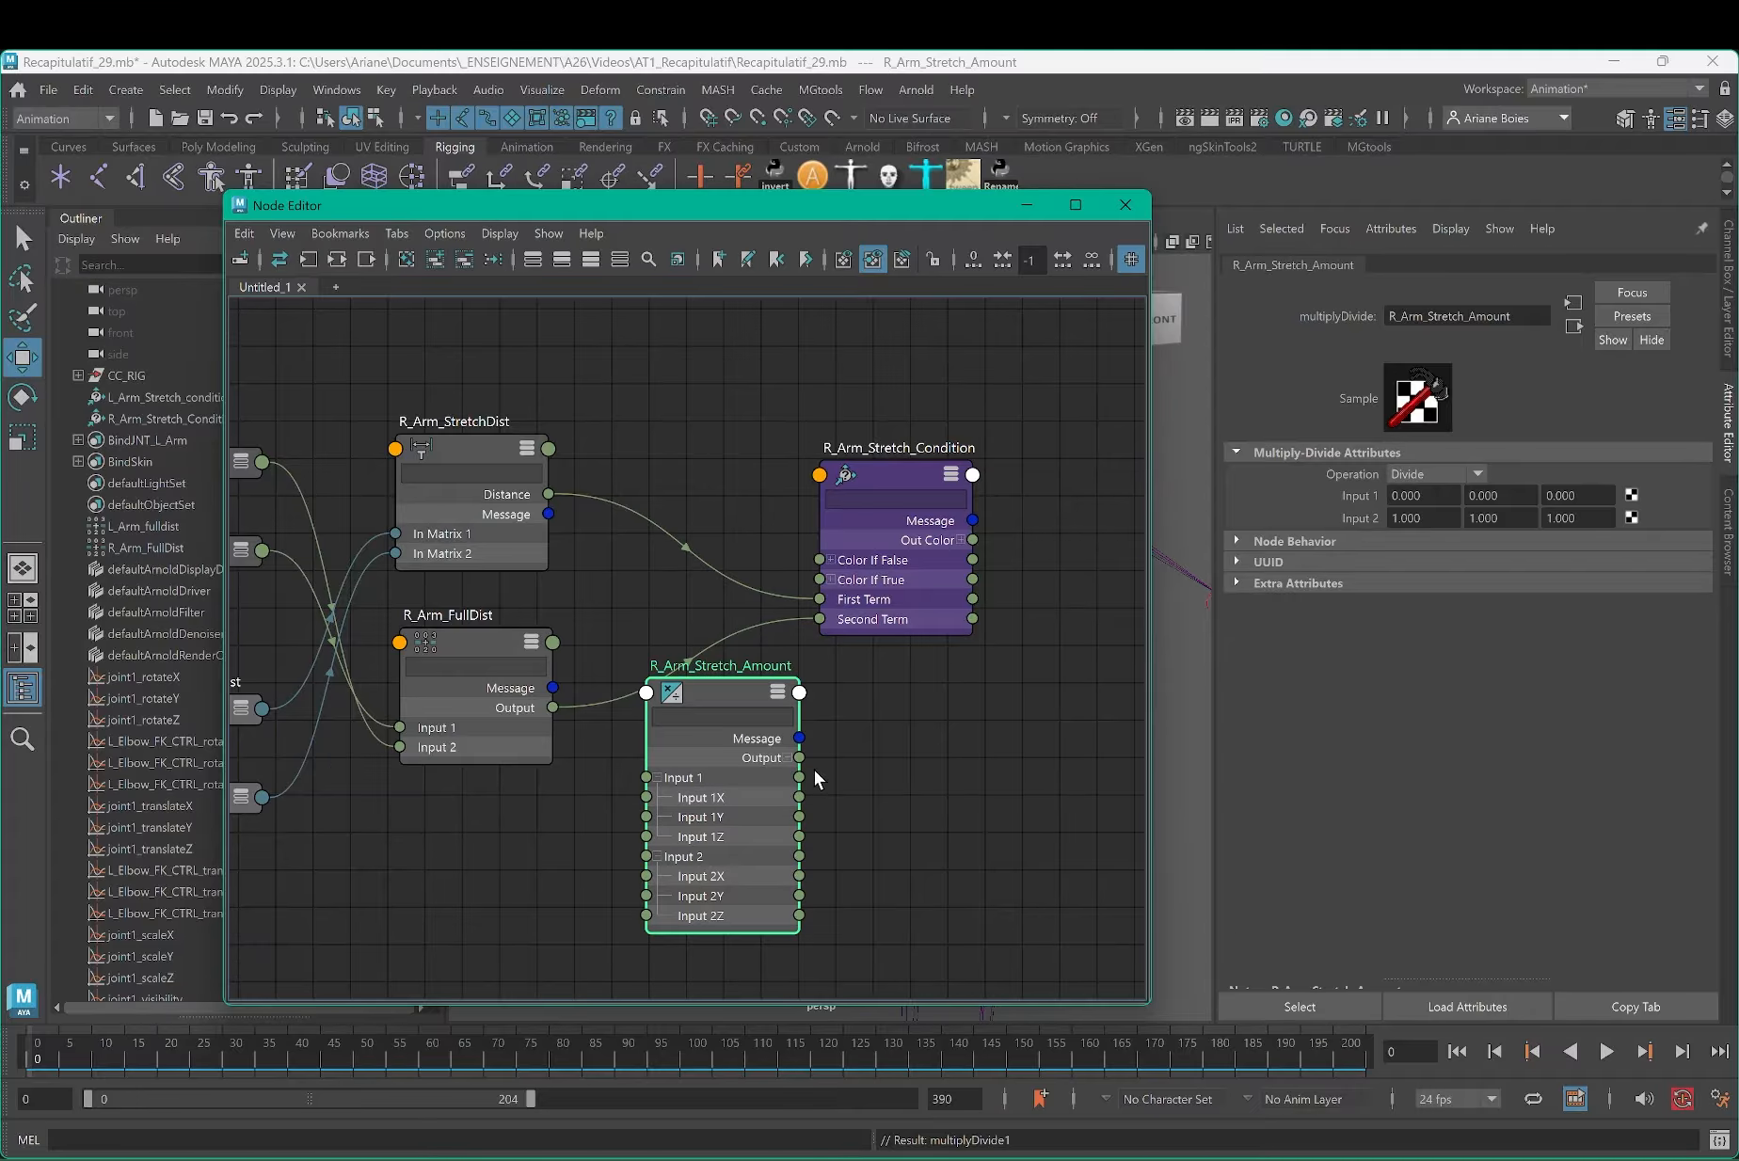
pyautogui.click(787, 757)
pyautogui.moveTo(713, 685); pyautogui.dragTo(707, 633)
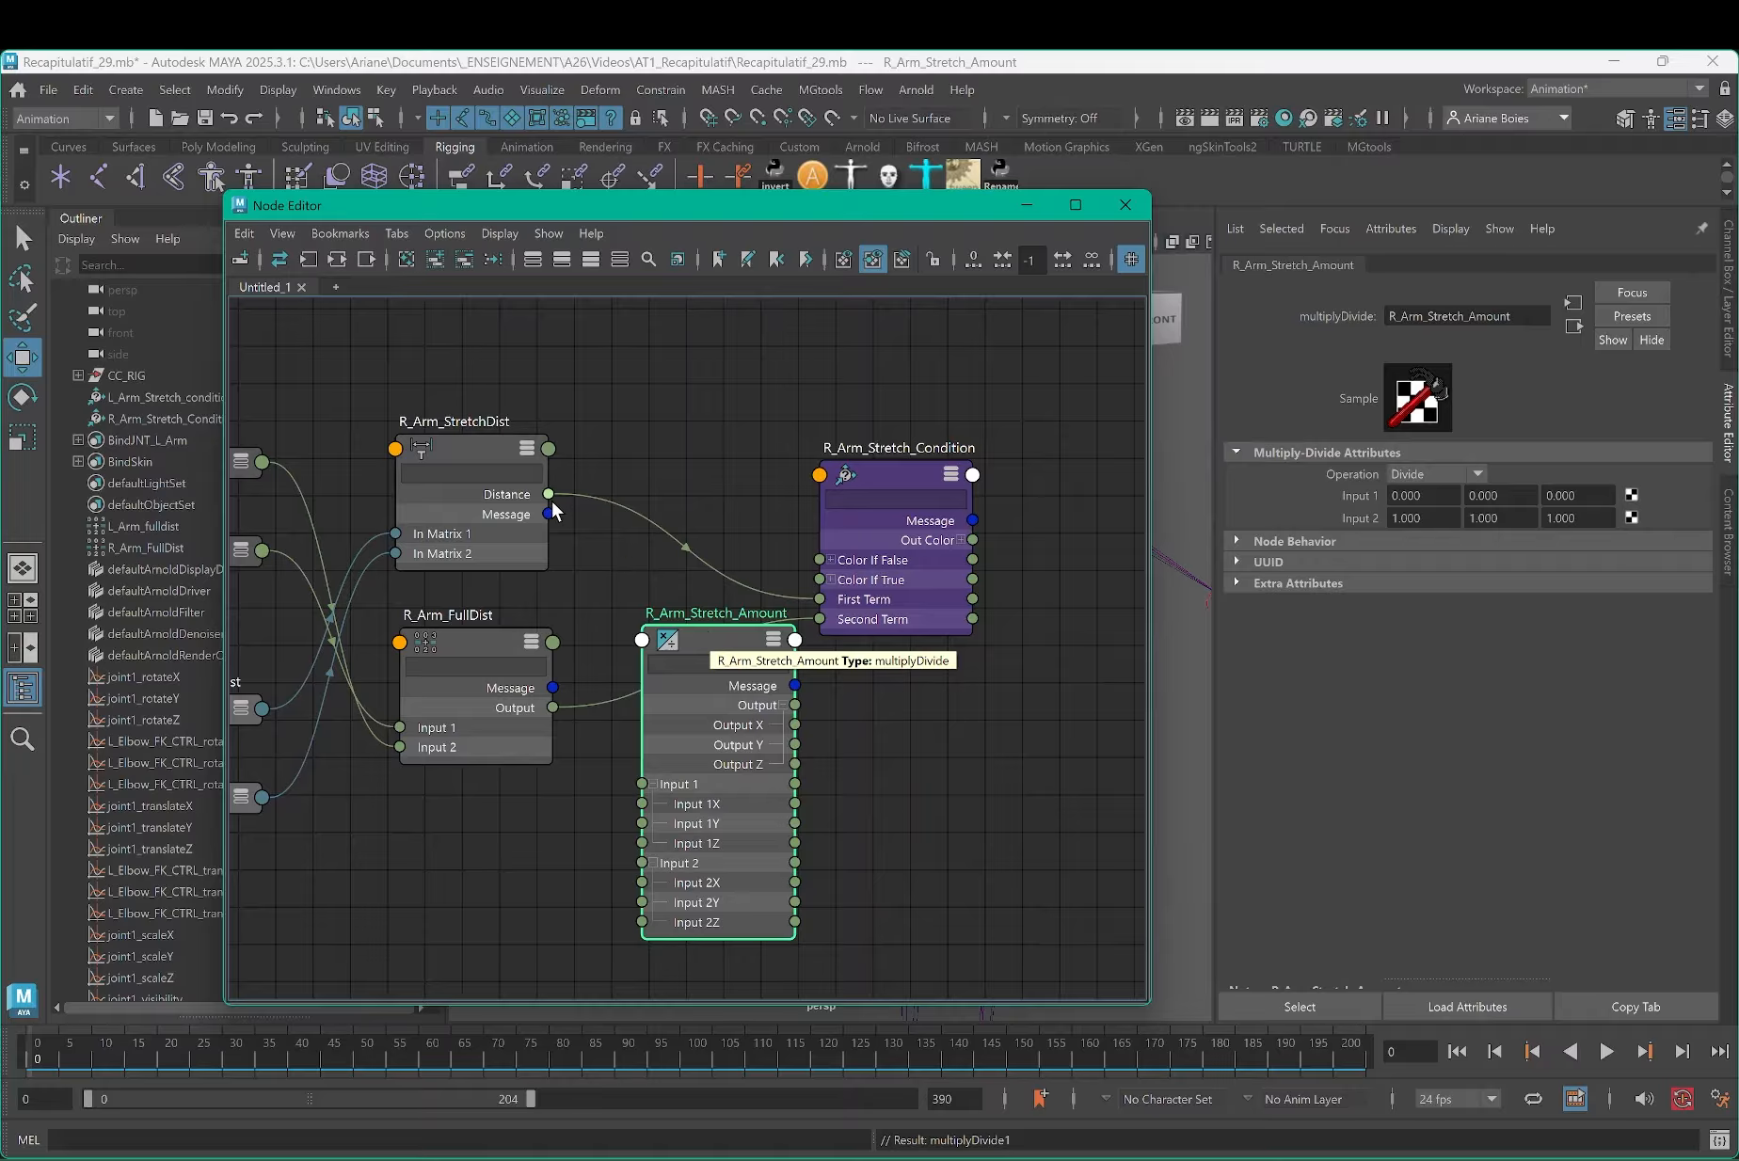
# Step: Connect R_Arm_StretchDist's Distance to Input 1X and R_Arm_FullDist's Output to Input 2X of R_Arm_Stretch_Amount
pyautogui.moveTo(548, 496); pyautogui.dragTo(661, 797)
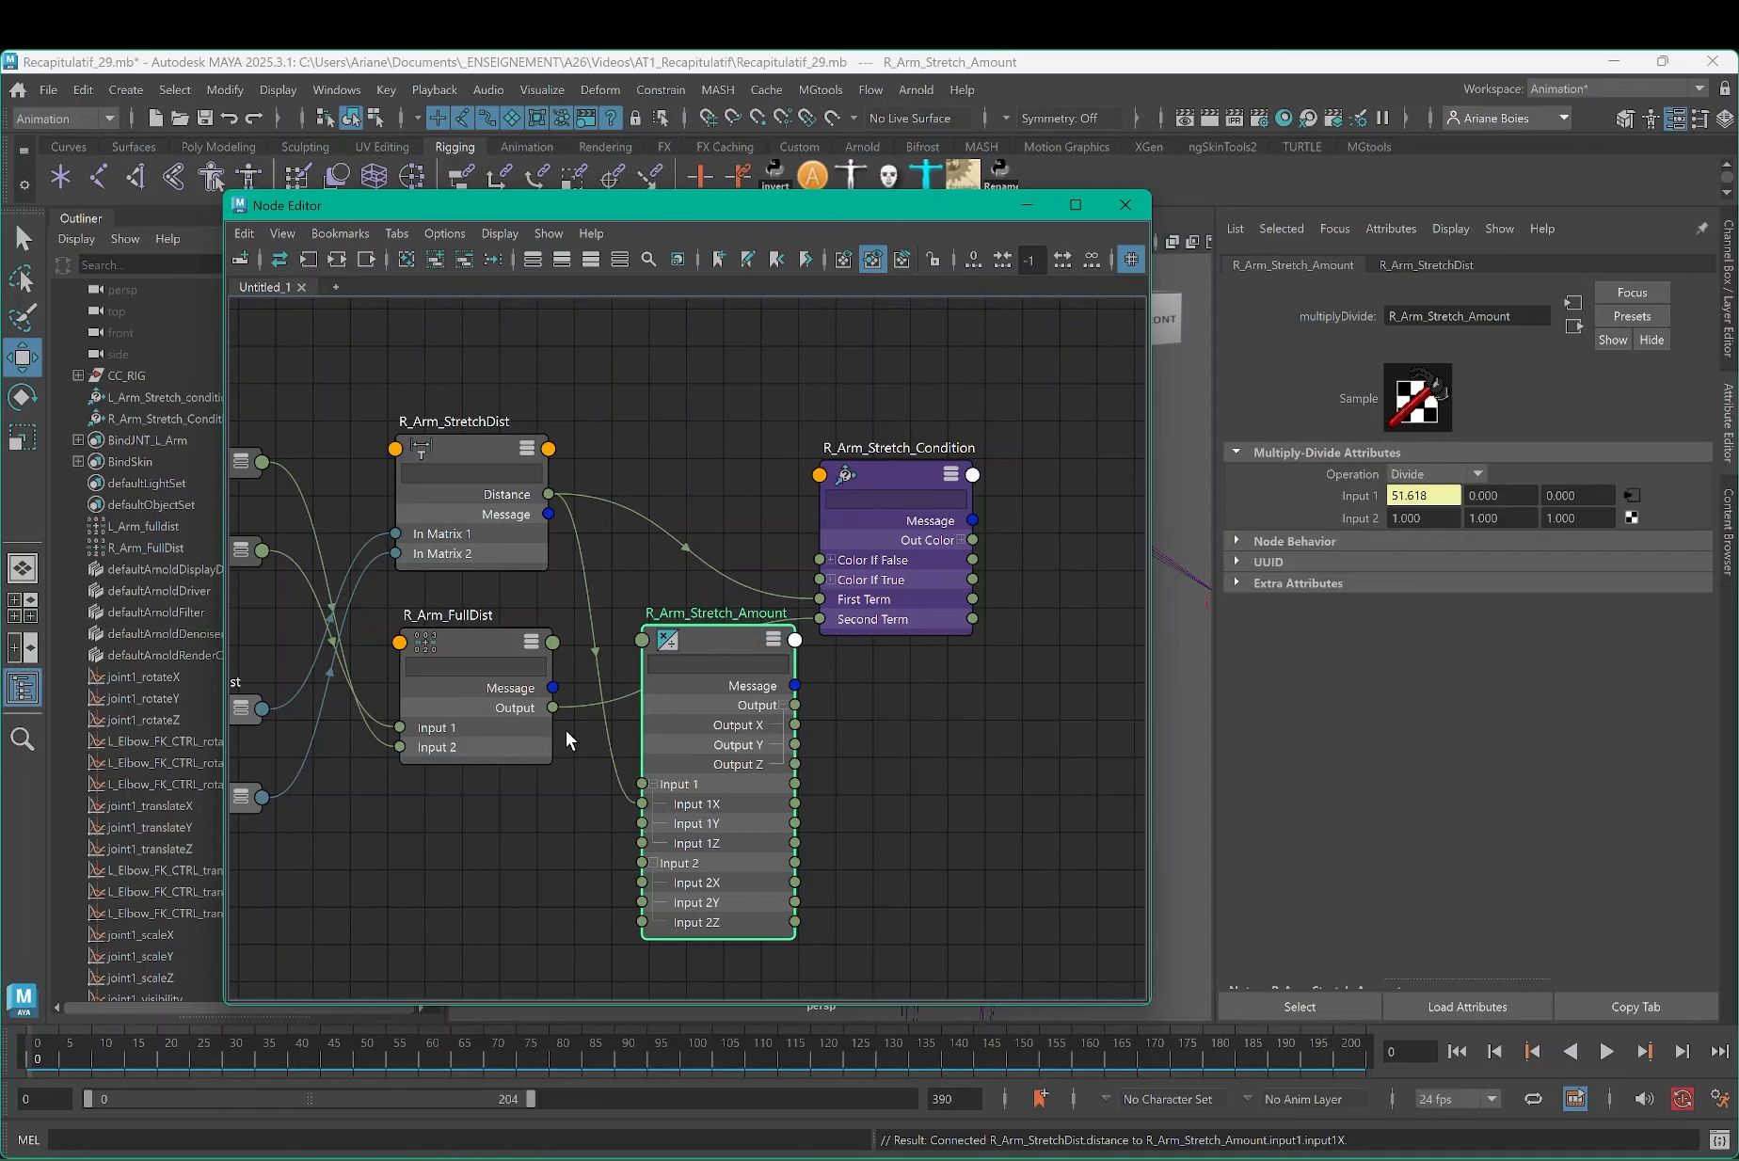
pyautogui.moveTo(554, 707); pyautogui.dragTo(643, 889)
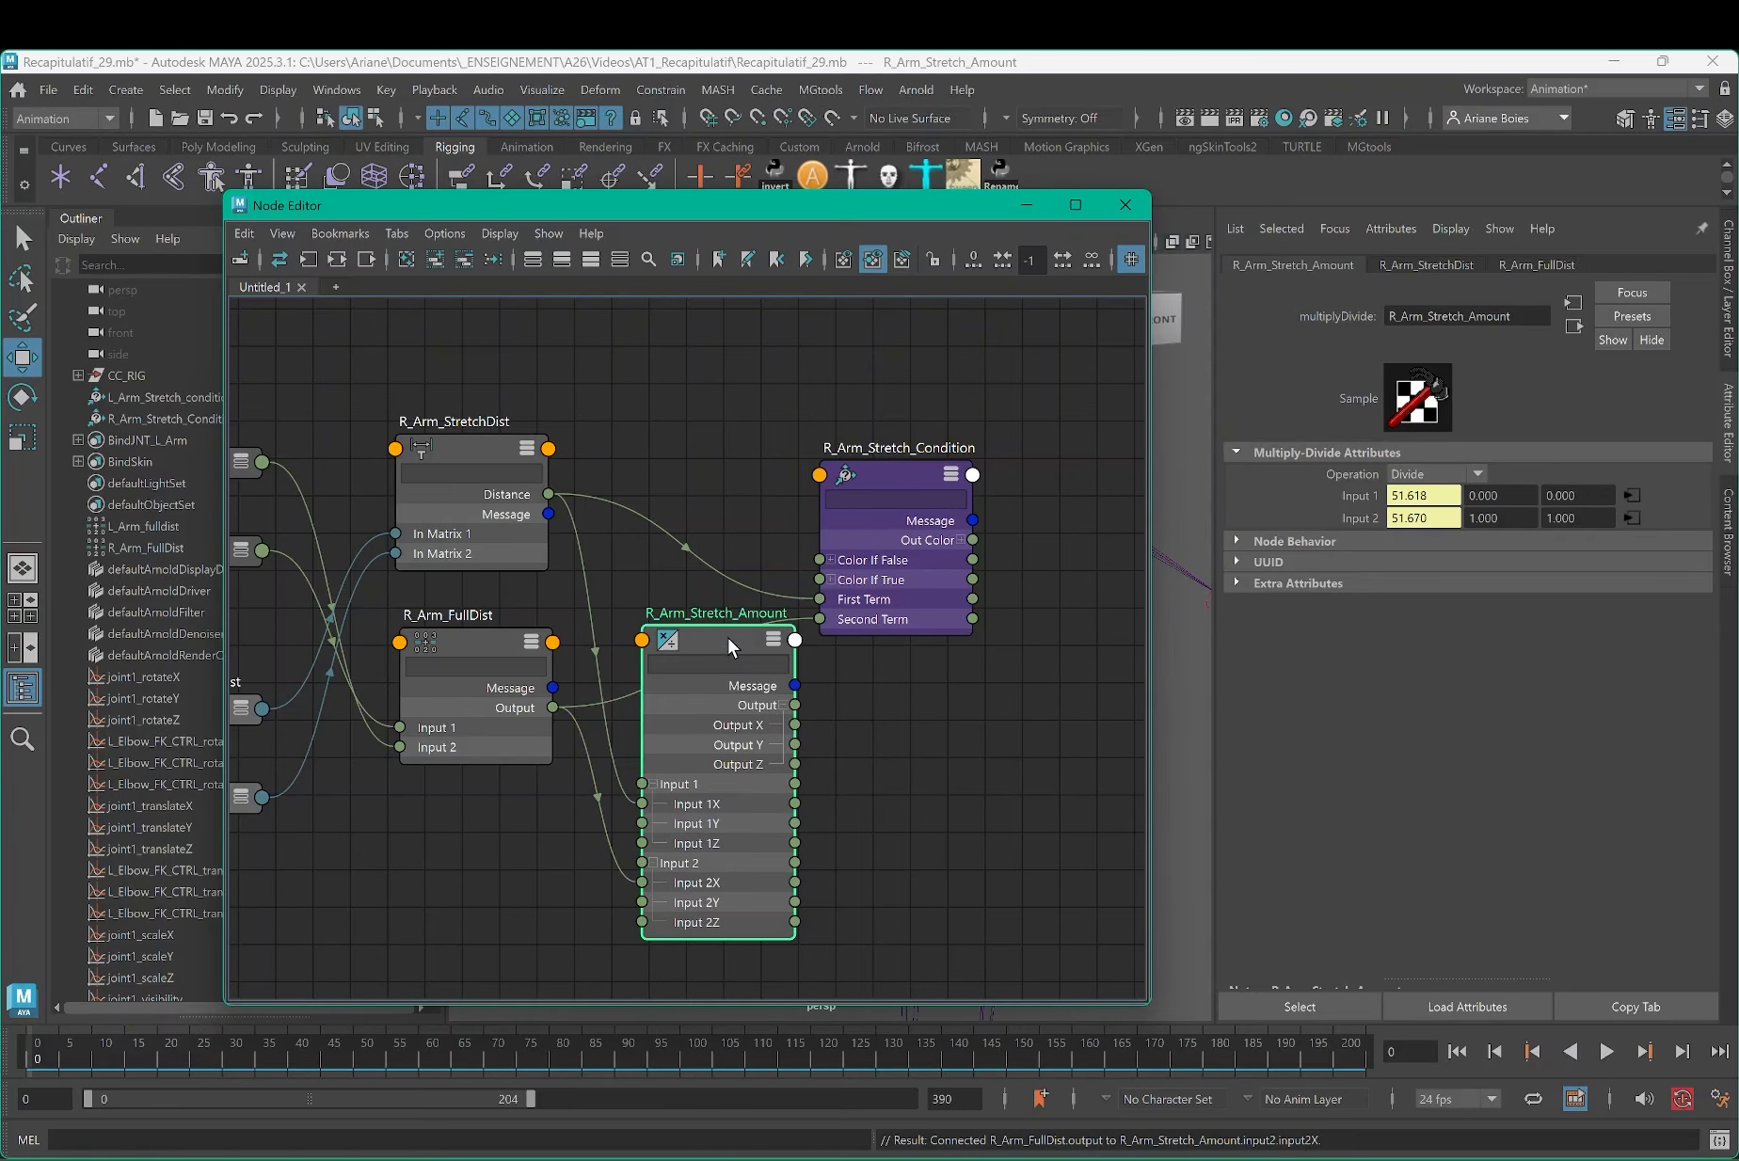
pyautogui.moveTo(726, 634); pyautogui.dragTo(690, 576)
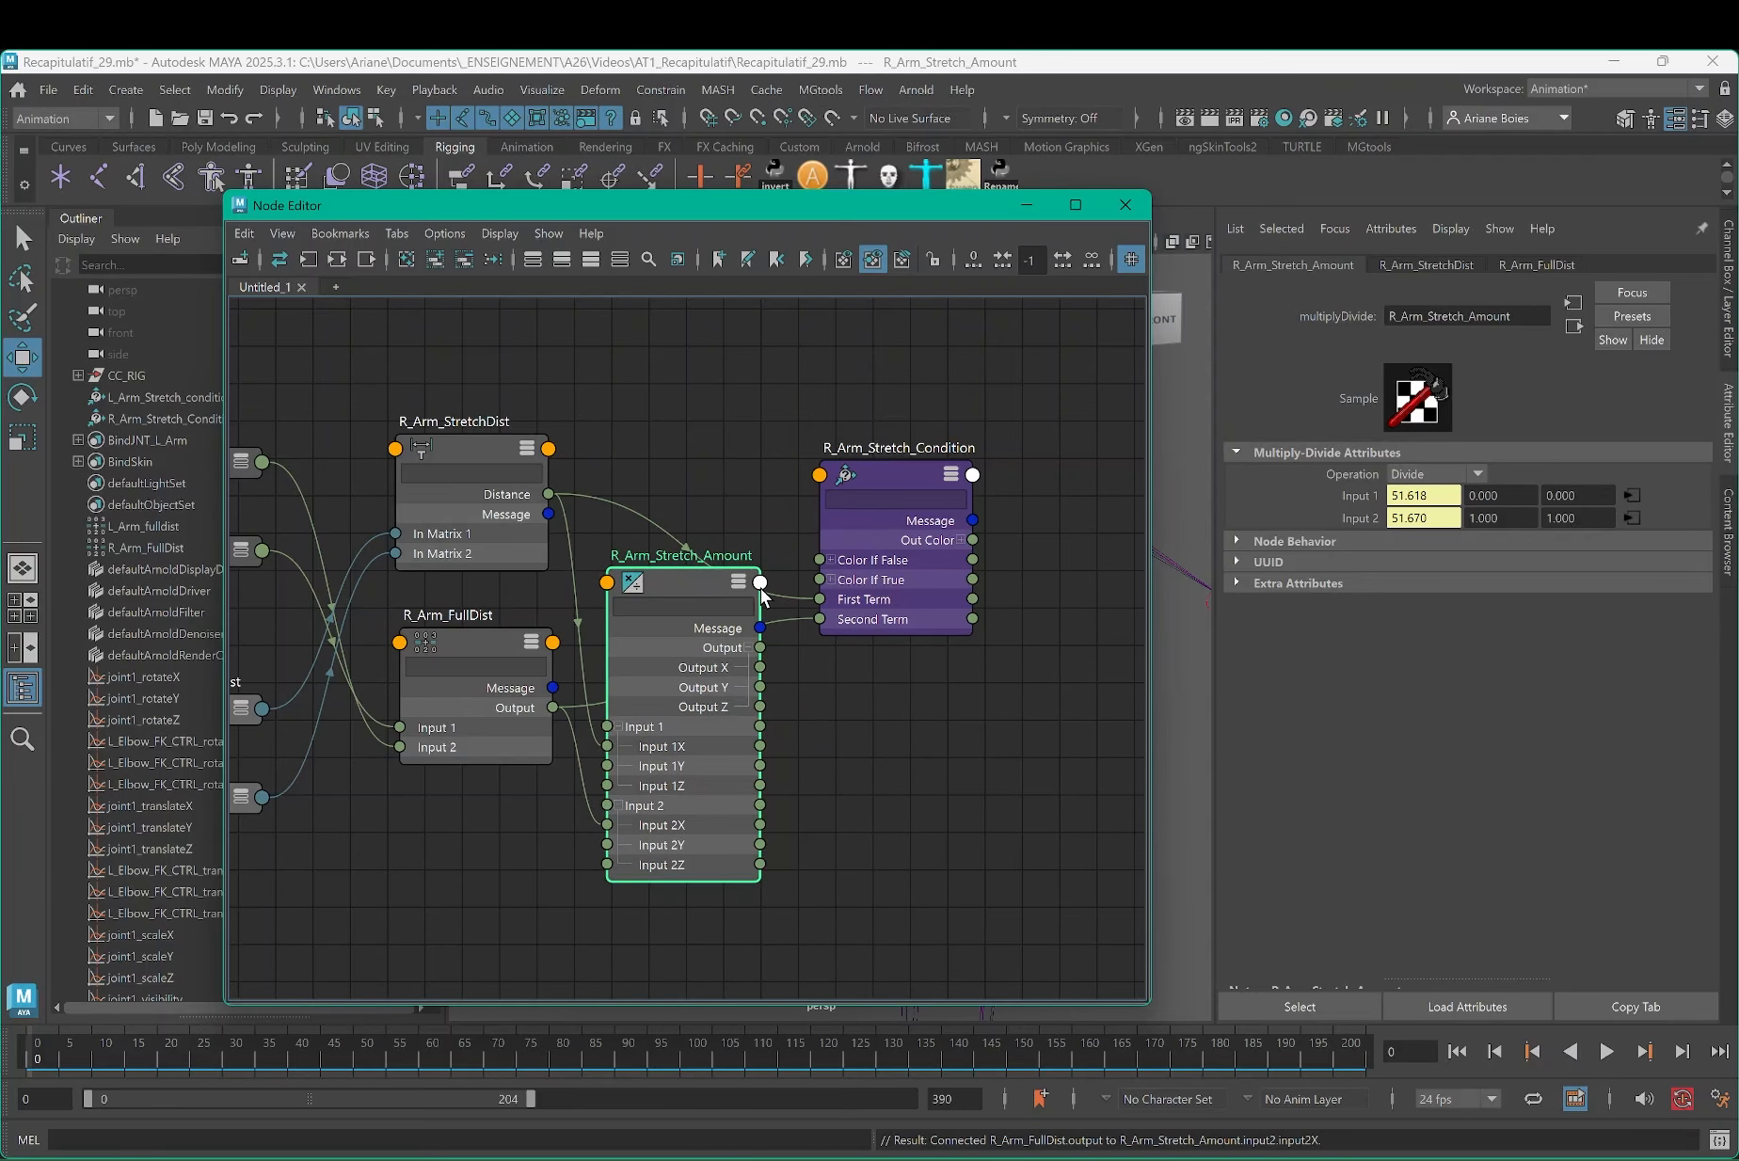
# Step: Expand Color If True and Color If False on R_Arm_Stretch_Condition and space it clear of the stretch amount node
pyautogui.moveTo(870, 467); pyautogui.dragTo(902, 345)
pyautogui.moveTo(695, 576); pyautogui.dragTo(705, 637)
pyautogui.click(862, 456)
pyautogui.click(862, 438)
pyautogui.moveTo(932, 346); pyautogui.dragTo(989, 397)
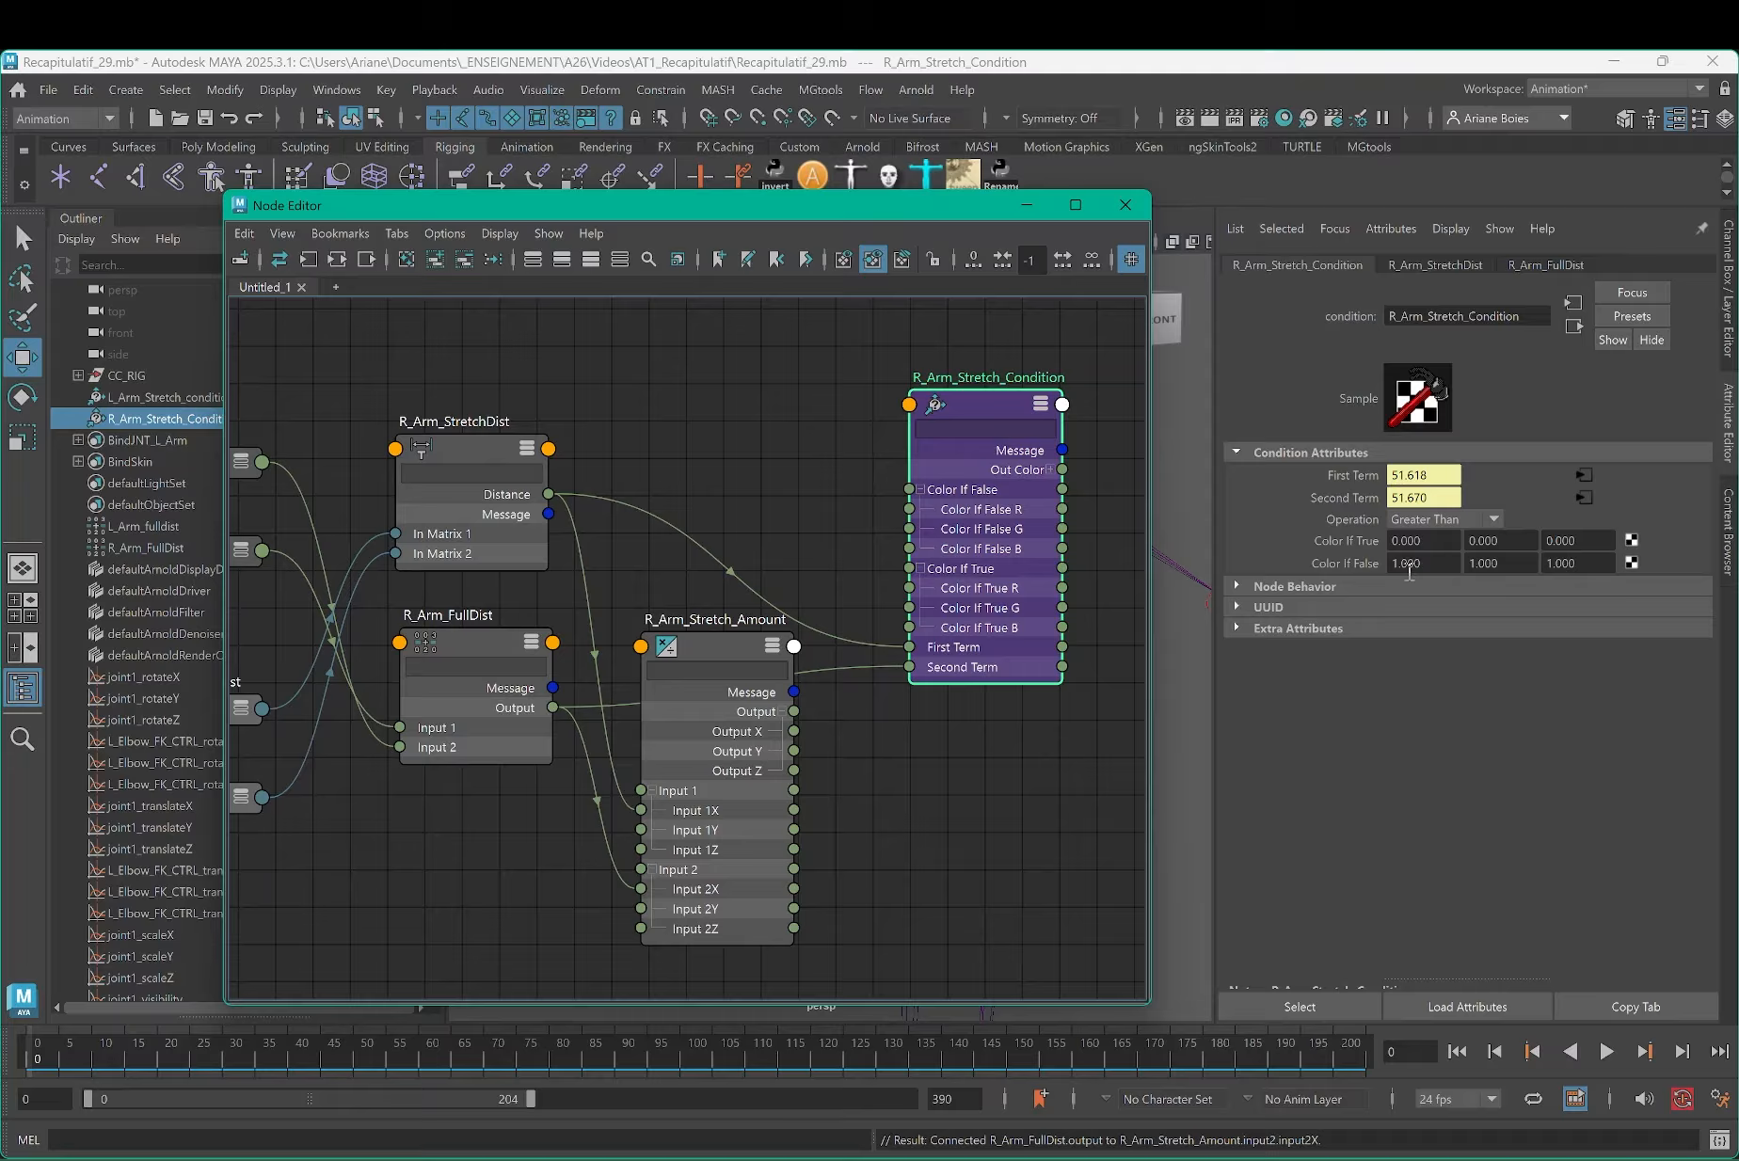
# Step: Examine the attributes of R_Arm_StretchDist, R_Arm_FullDist and R_Arm_Stretch_Condition, including the condition's Color If True and Color If False values
pyautogui.moveTo(468, 446)
pyautogui.mouseDown()
pyautogui.moveTo(485, 402)
pyautogui.moveTo(475, 452)
pyautogui.mouseUp()
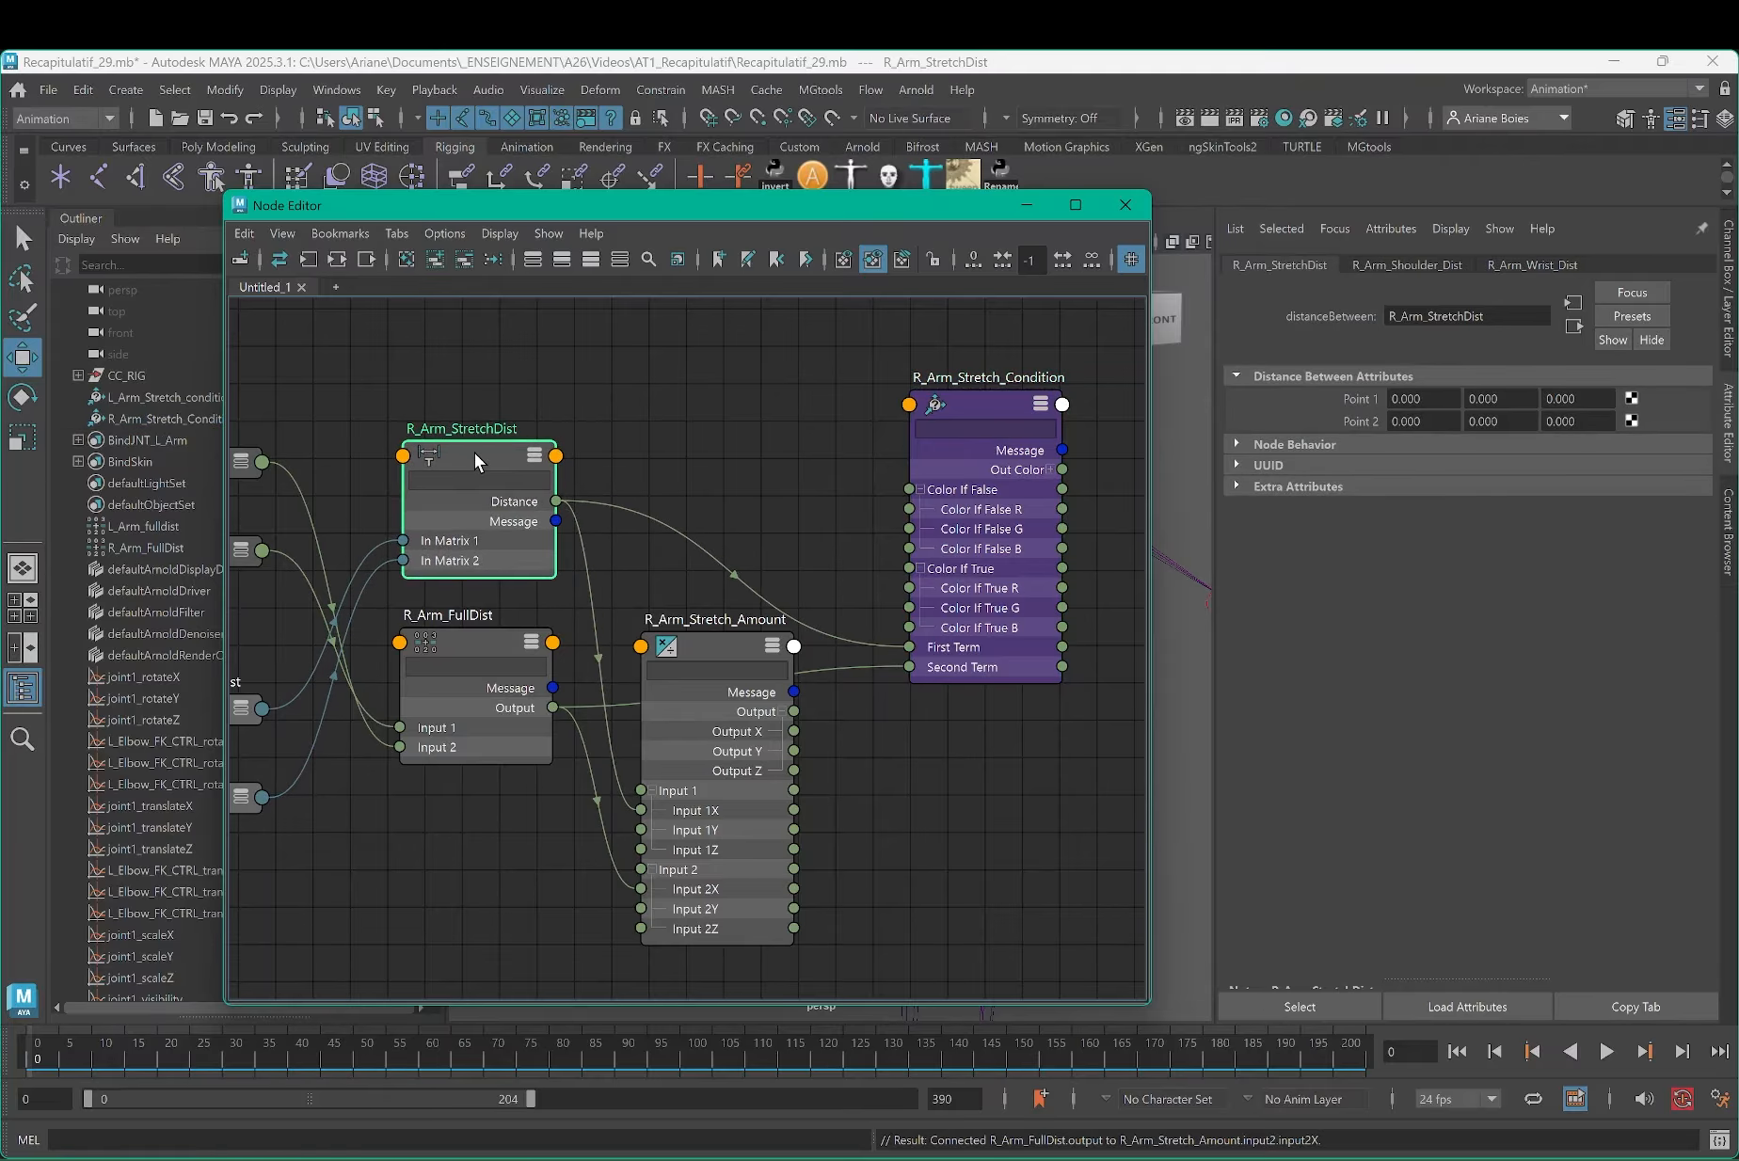
pyautogui.click(495, 652)
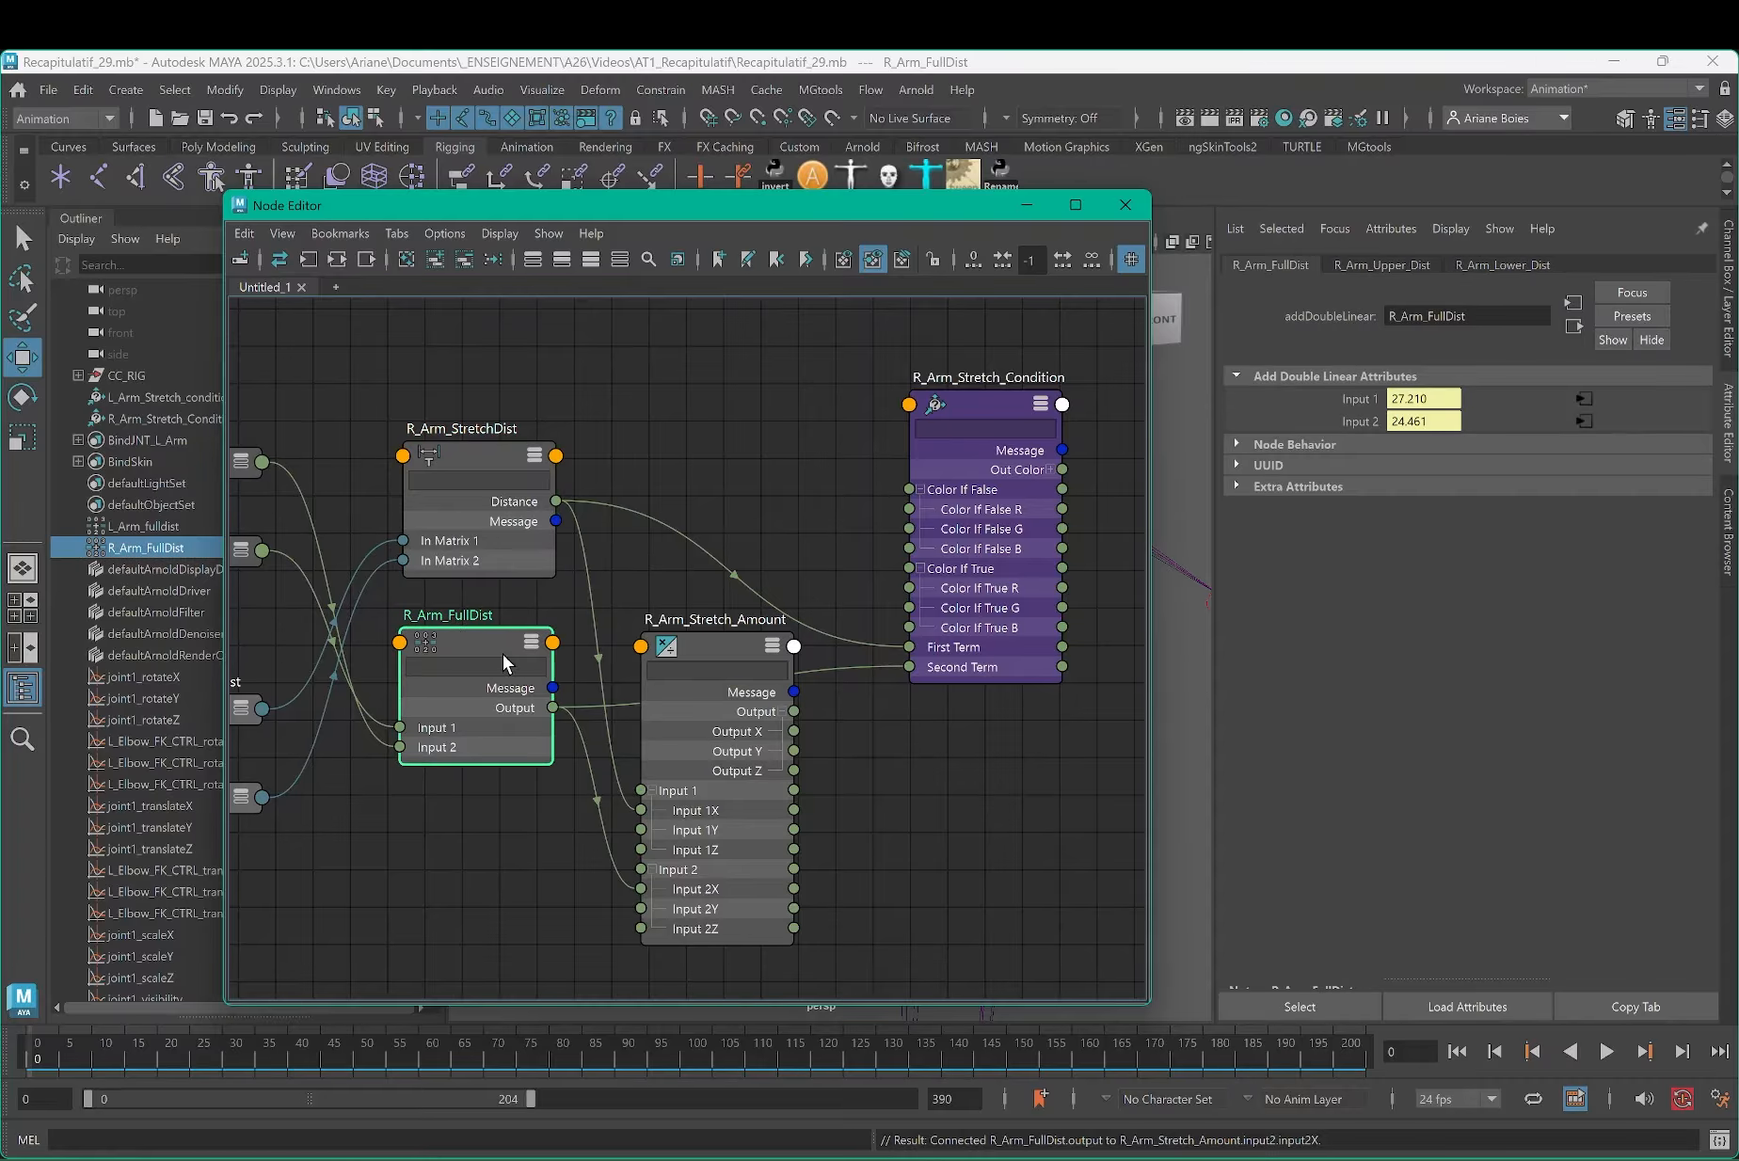
pyautogui.click(973, 408)
pyautogui.moveTo(973, 407); pyautogui.dragTo(929, 413)
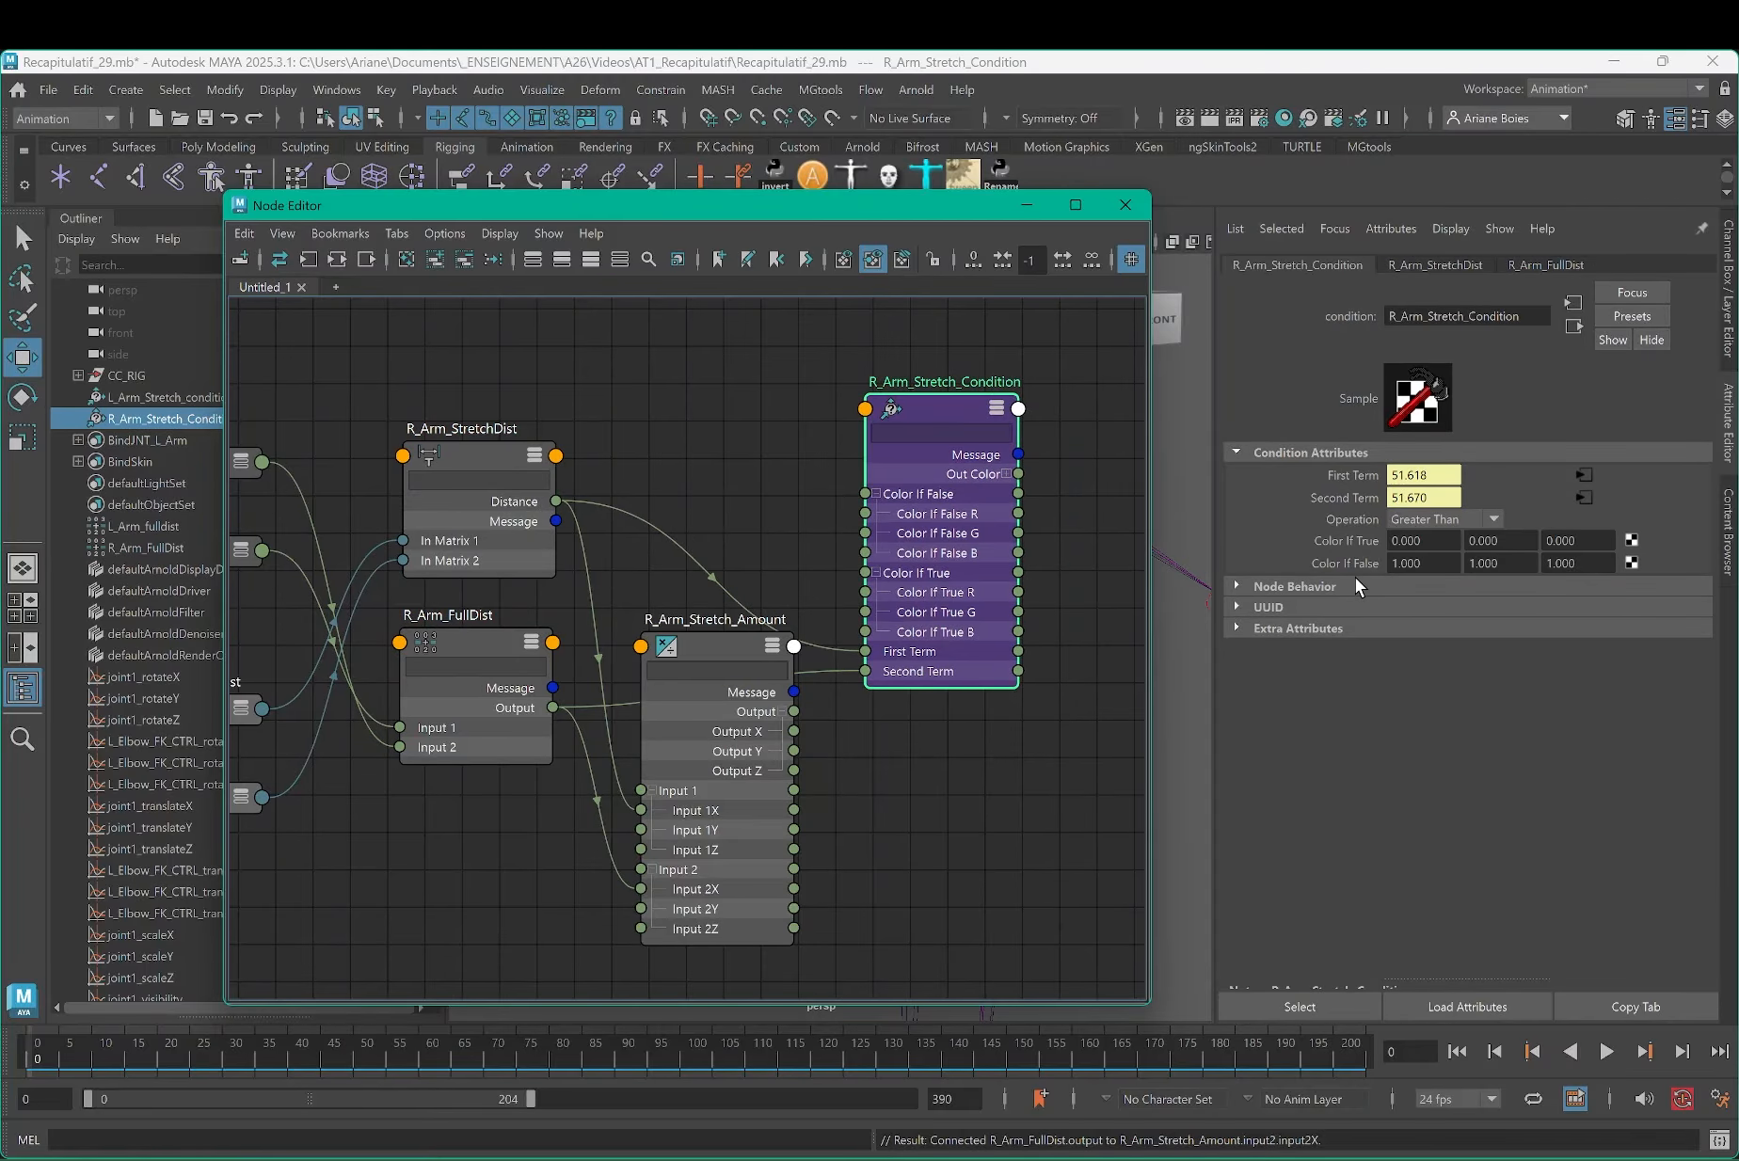
pyautogui.doubleClick(1411, 563)
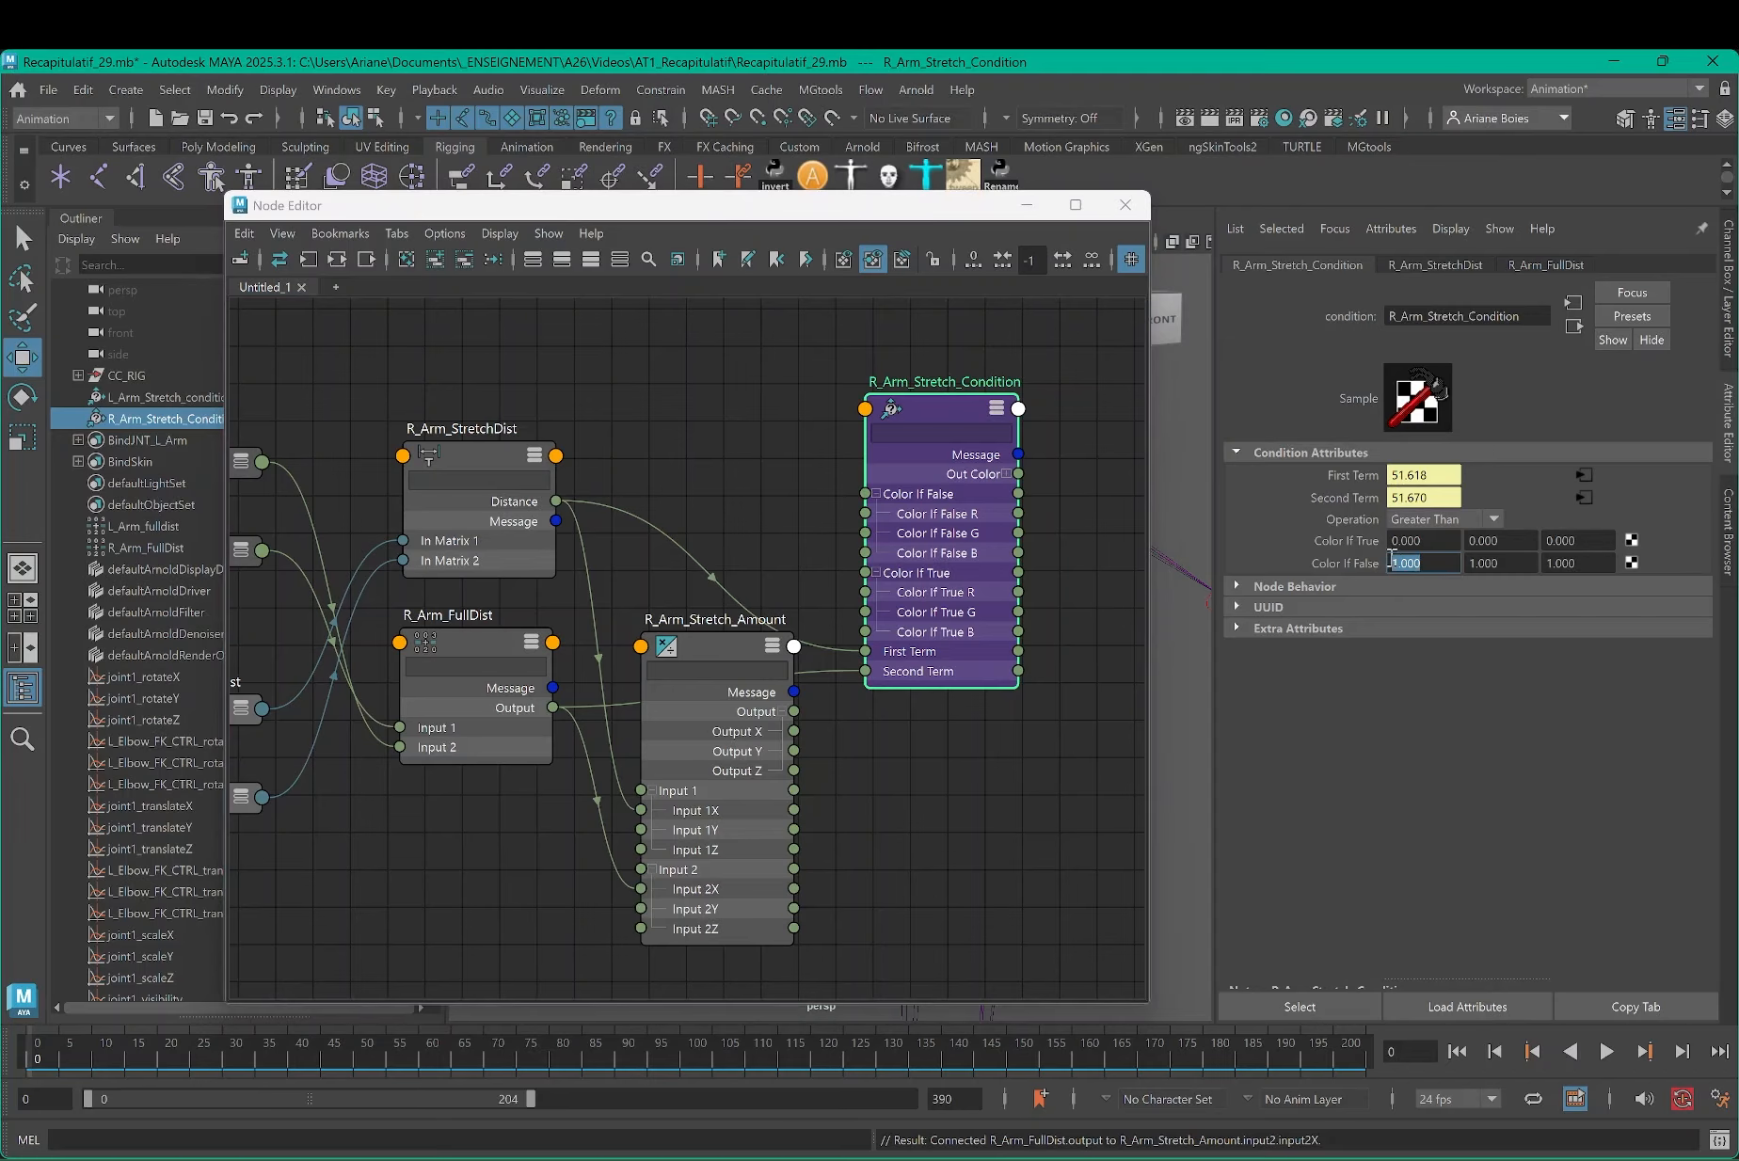
pyautogui.click(1417, 541)
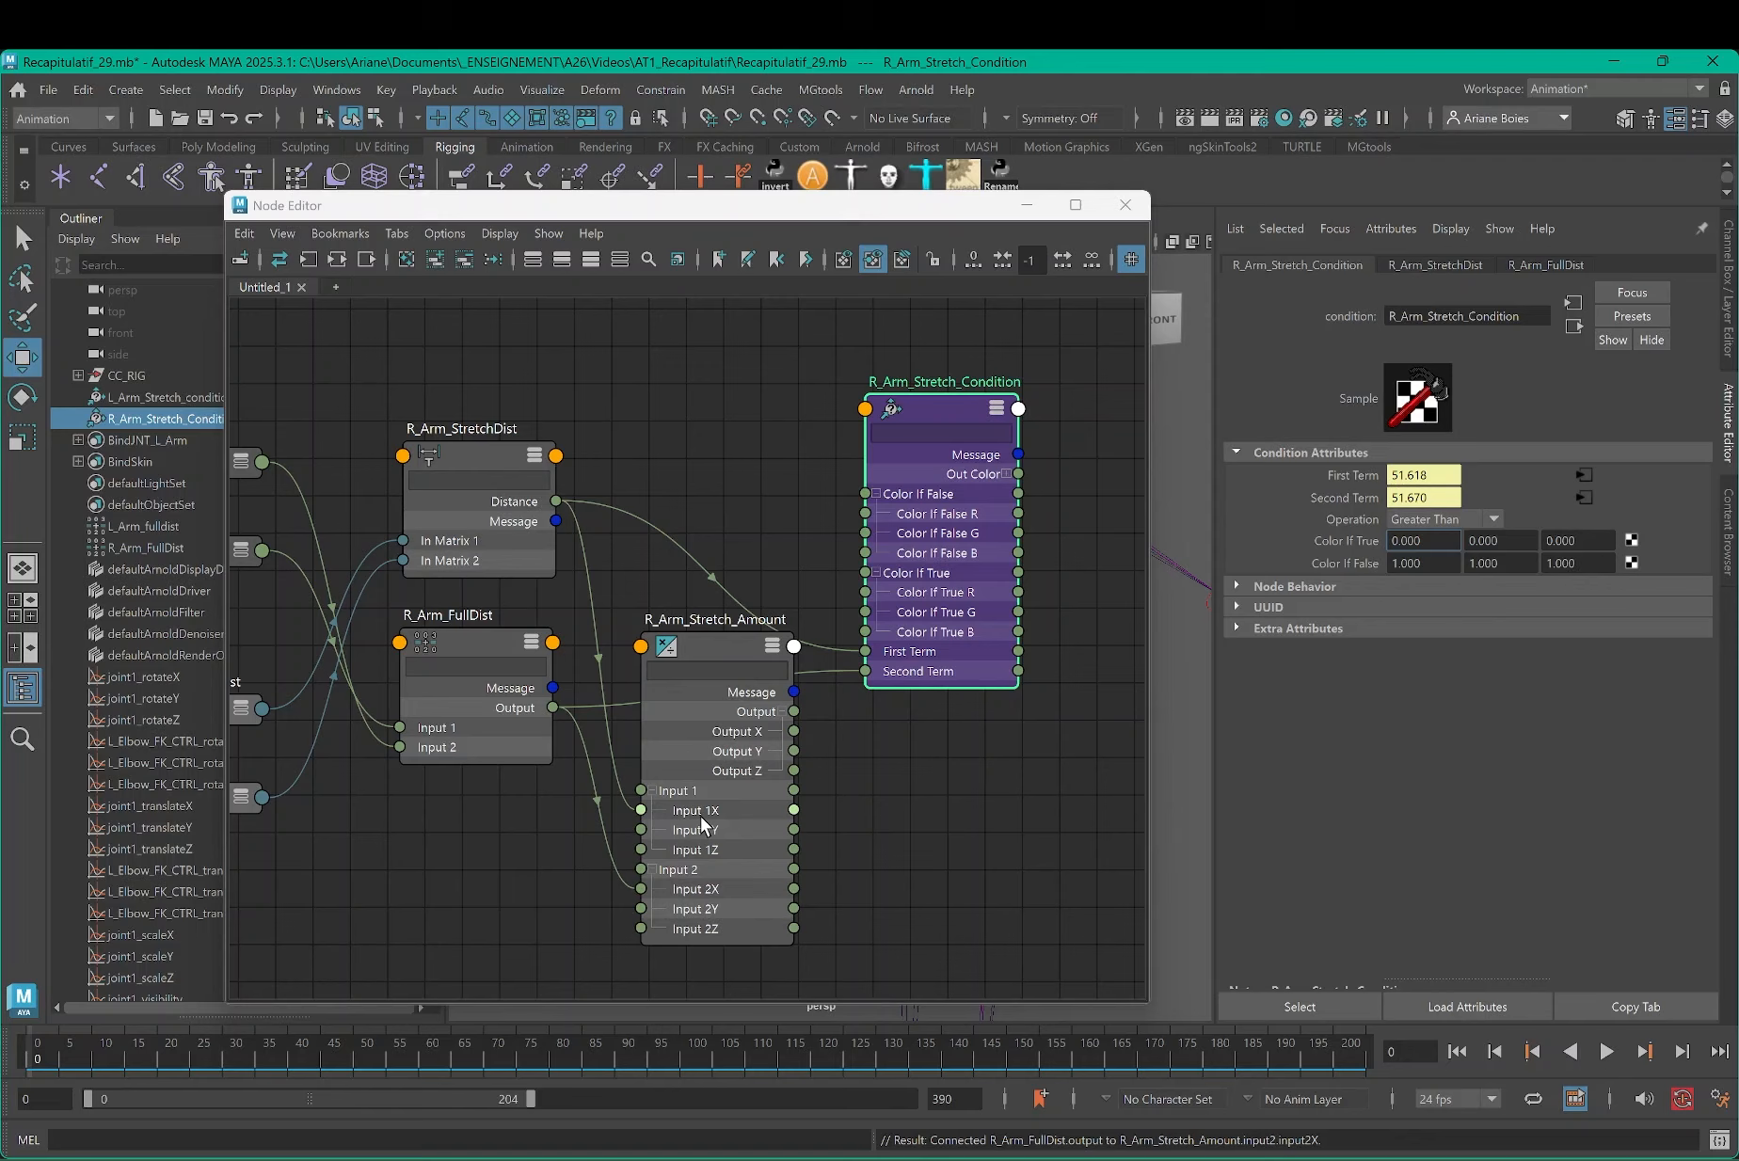
# Step: Connect R_Arm_Stretch_Amount's Output X to Color If True R on R_Arm_Stretch_Condition and move the amount node aside
pyautogui.moveTo(793, 732); pyautogui.dragTo(868, 611)
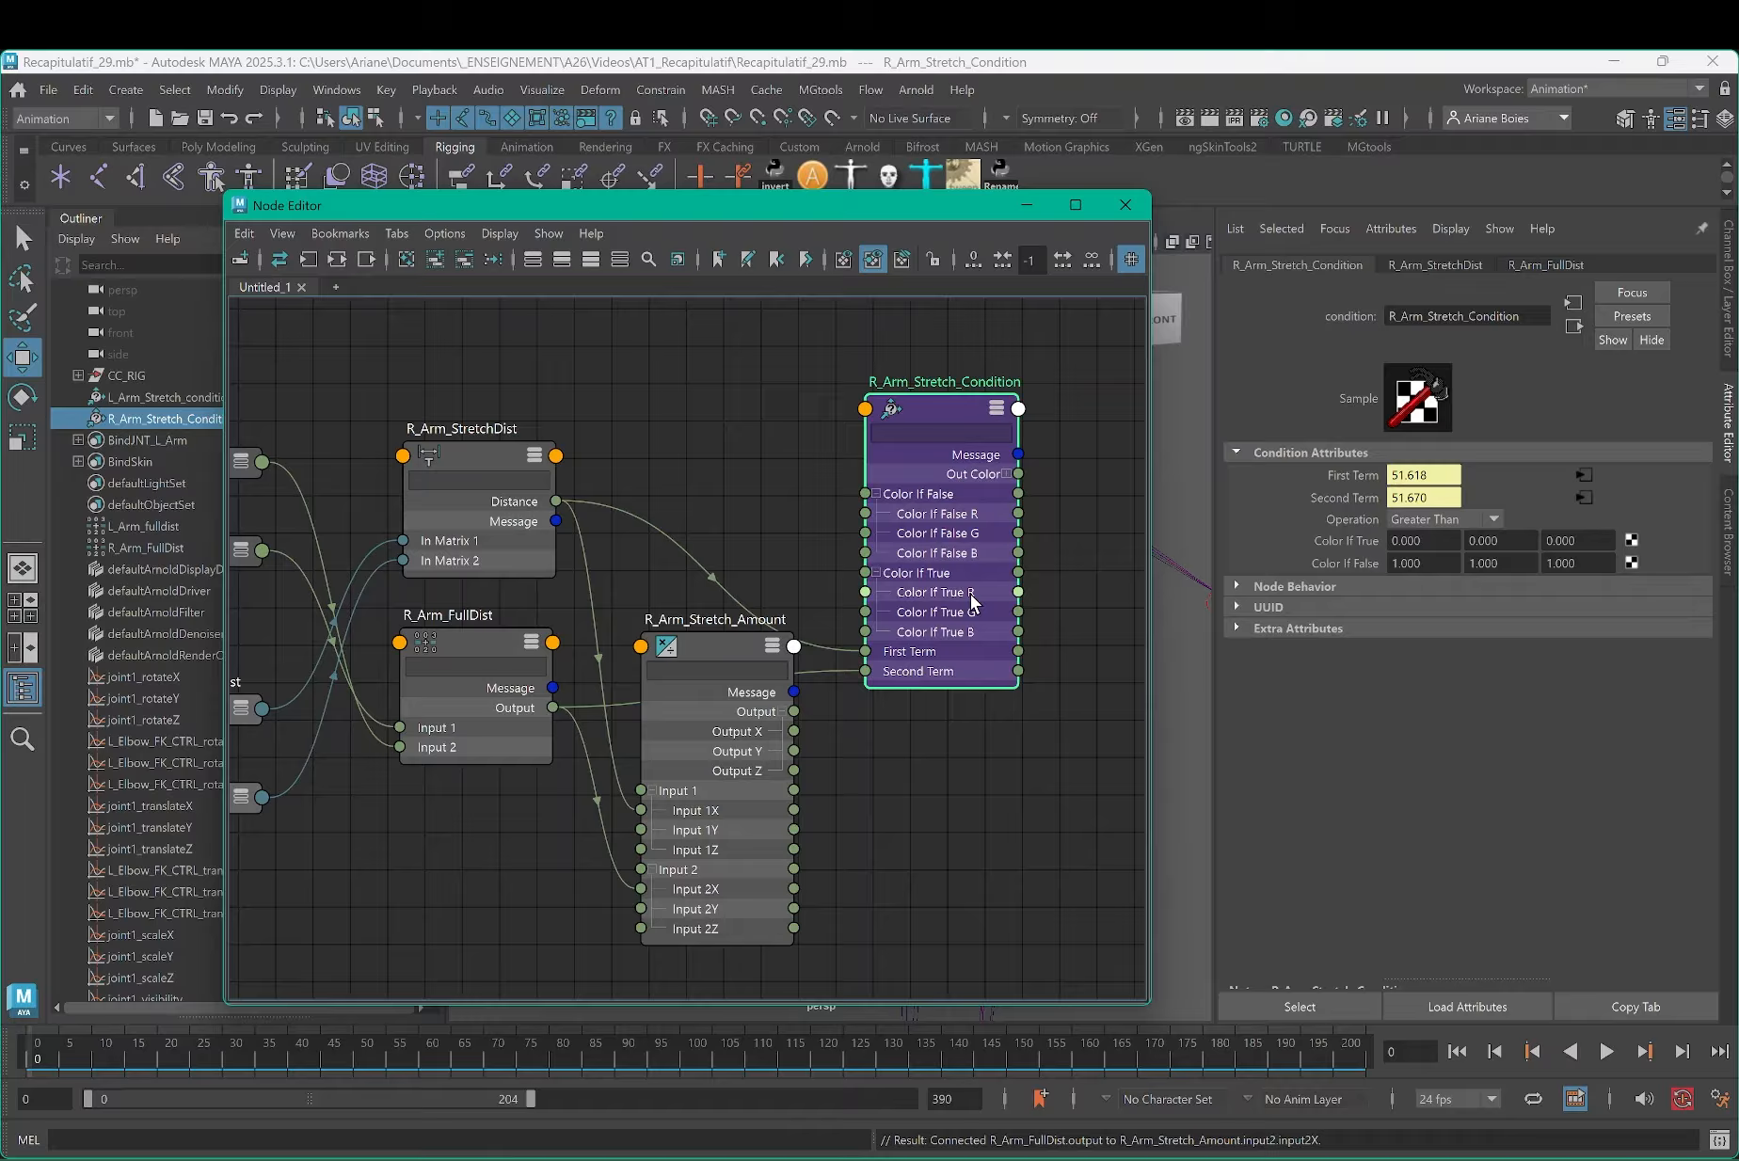
pyautogui.moveTo(793, 733); pyautogui.dragTo(866, 592)
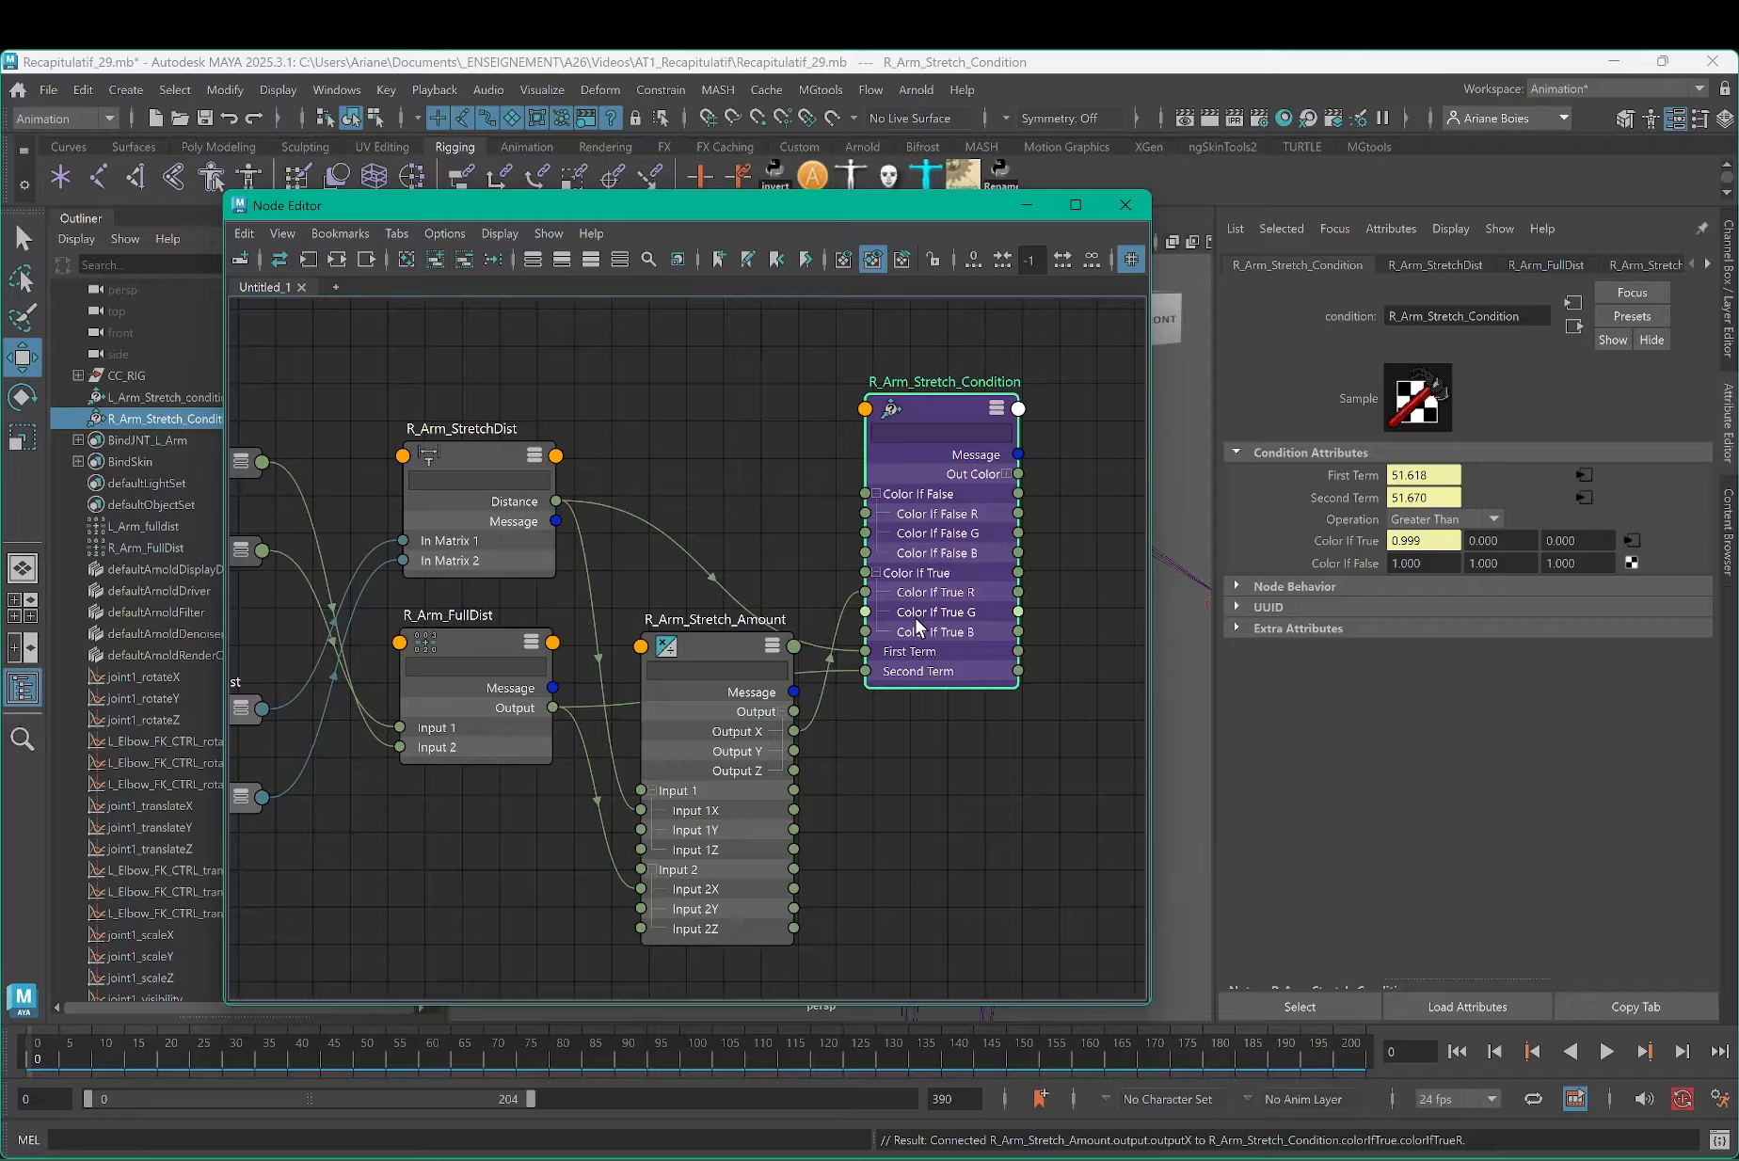
pyautogui.moveTo(737, 770); pyautogui.dragTo(778, 757)
pyautogui.moveTo(741, 635); pyautogui.dragTo(668, 646)
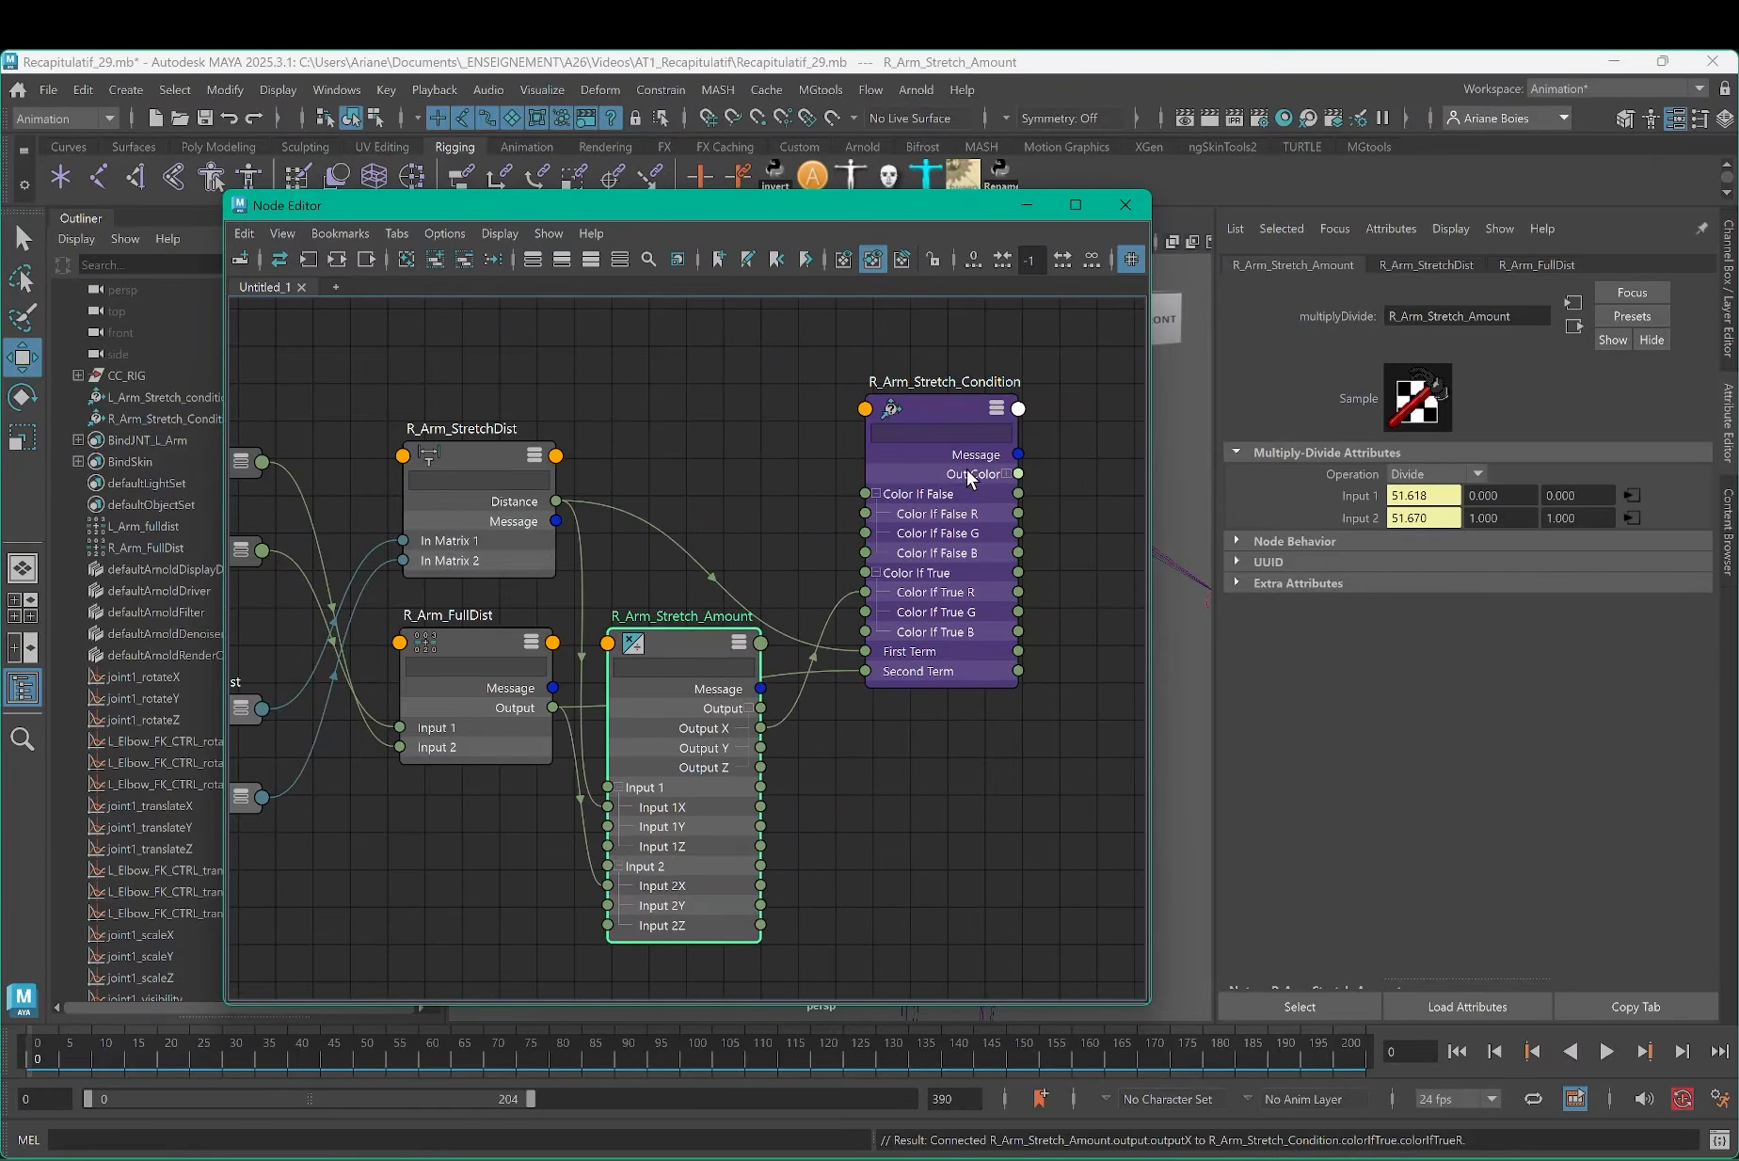
# Step: Pull the right wrist IK control beyond the arm's reach and compare the condition node's First Term and Color If True values
pyautogui.click(954, 414)
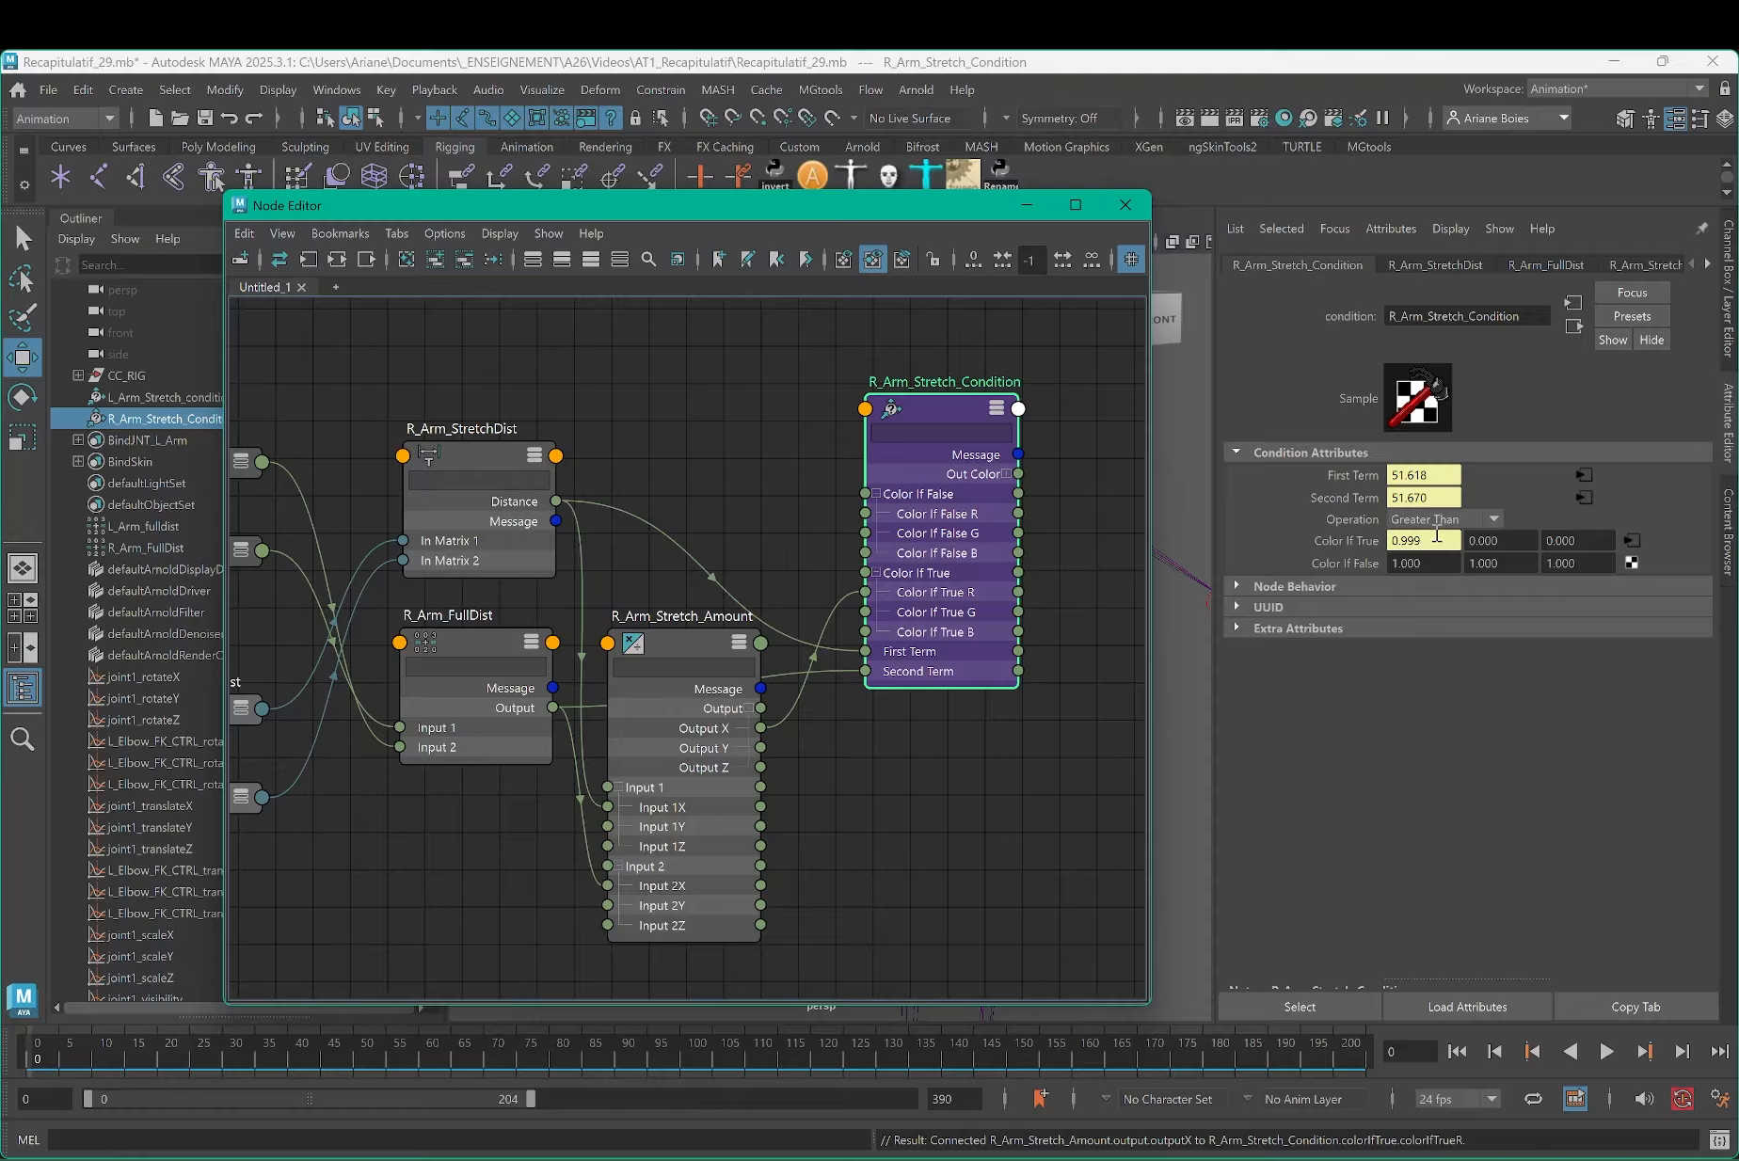
pyautogui.moveTo(1435, 541); pyautogui.dragTo(1391, 540)
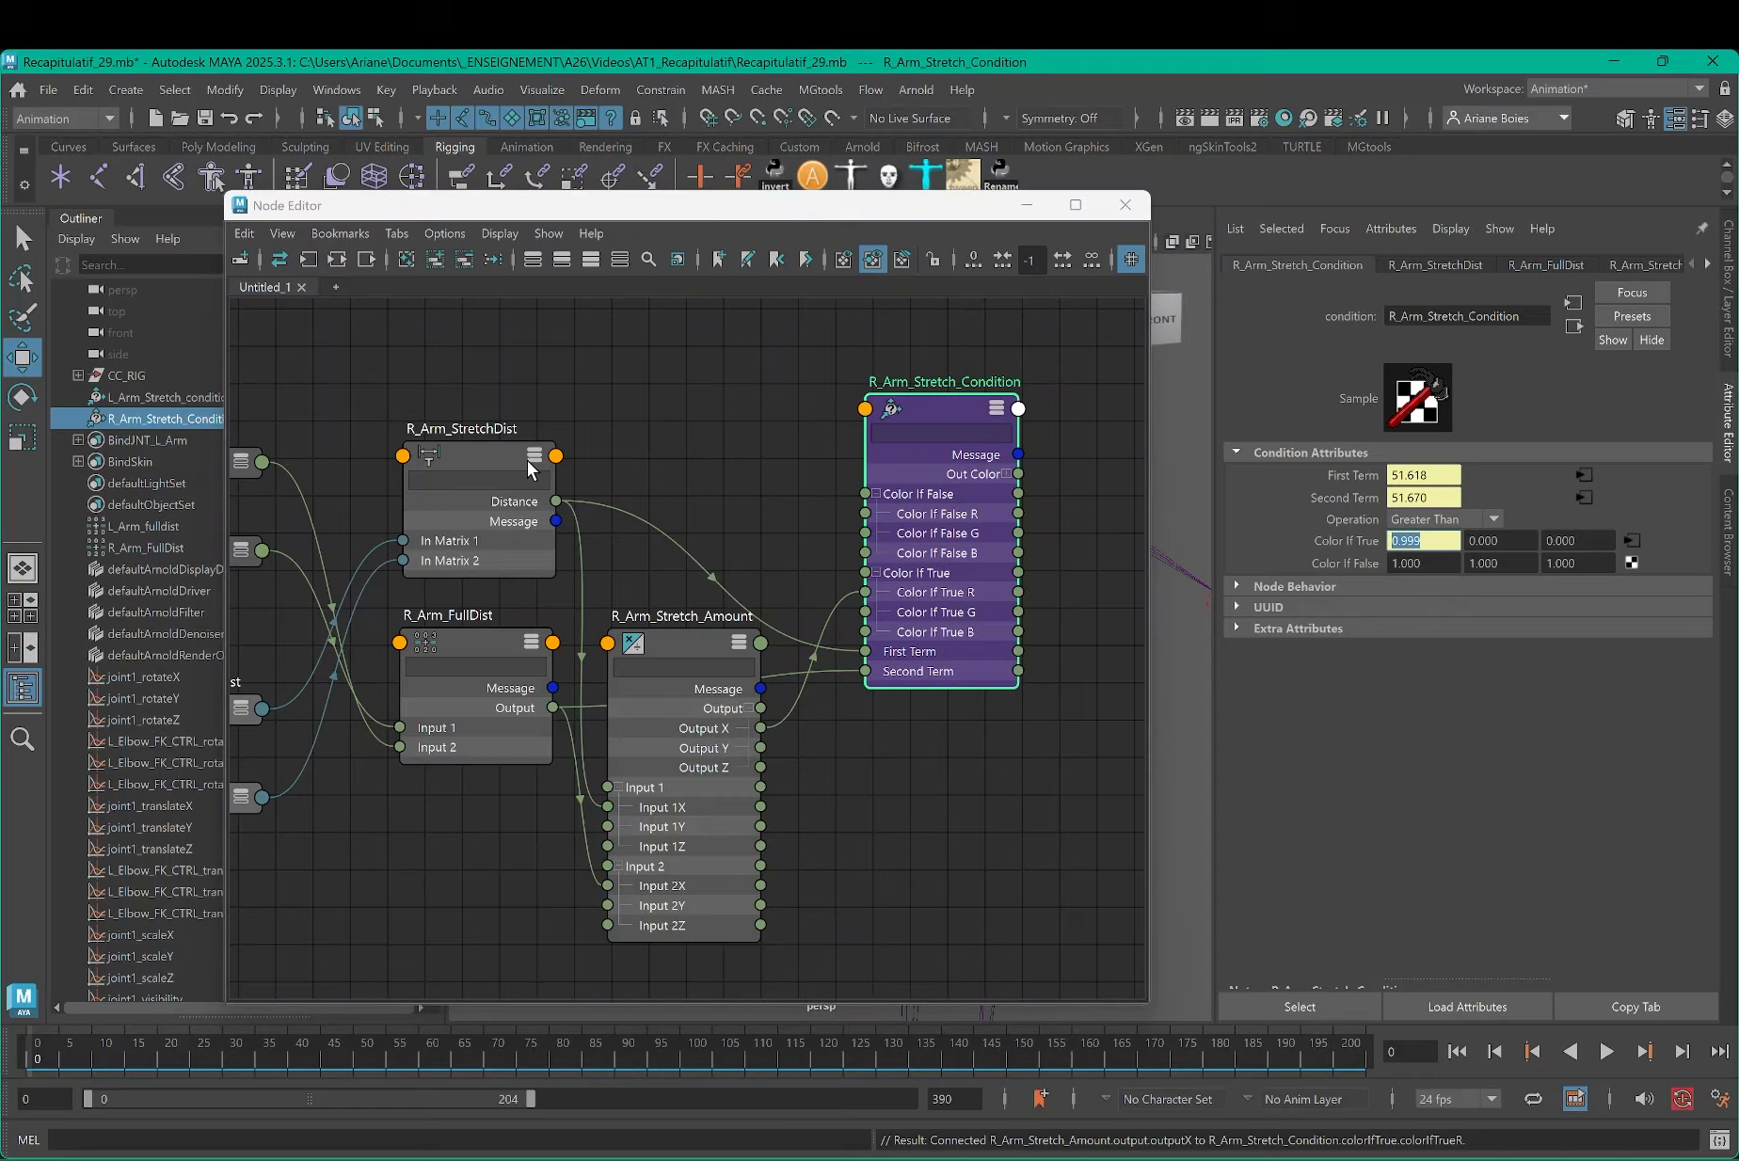
pyautogui.moveTo(657, 205); pyautogui.dragTo(1052, 534)
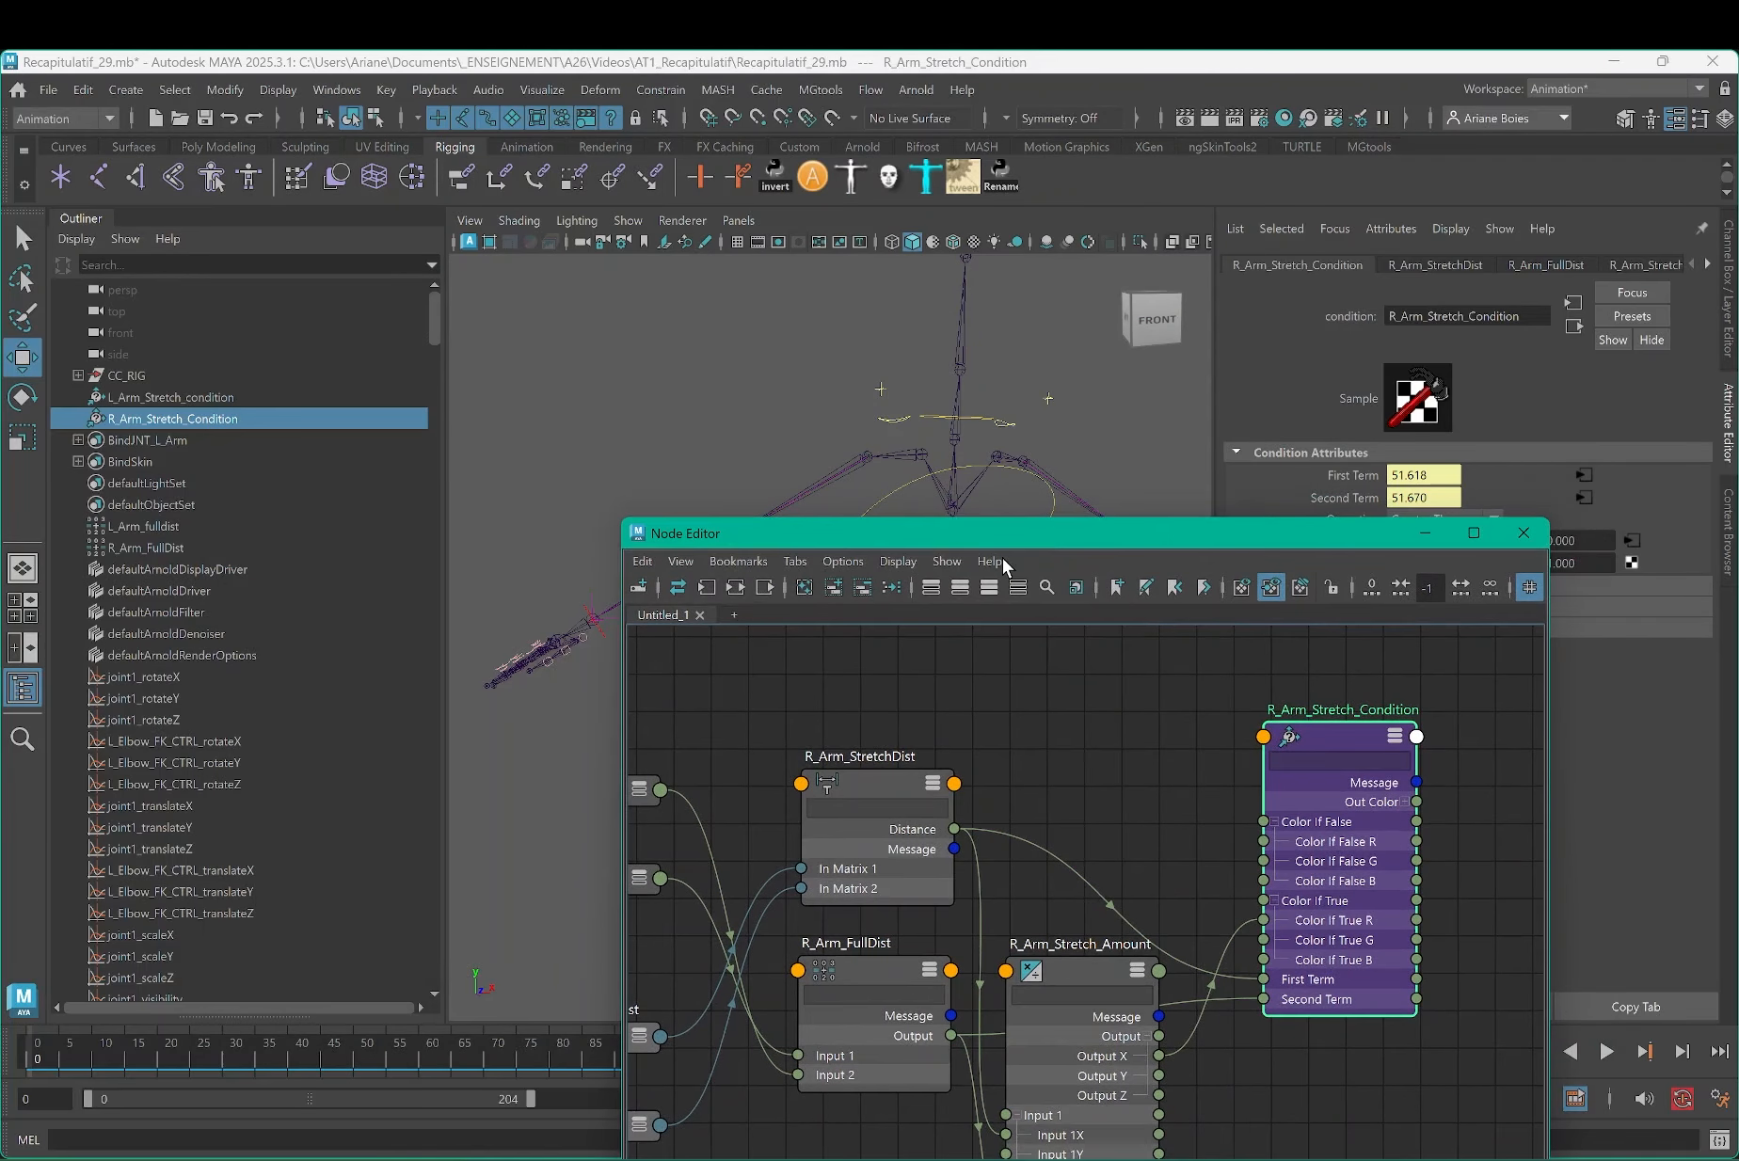
pyautogui.click(593, 629)
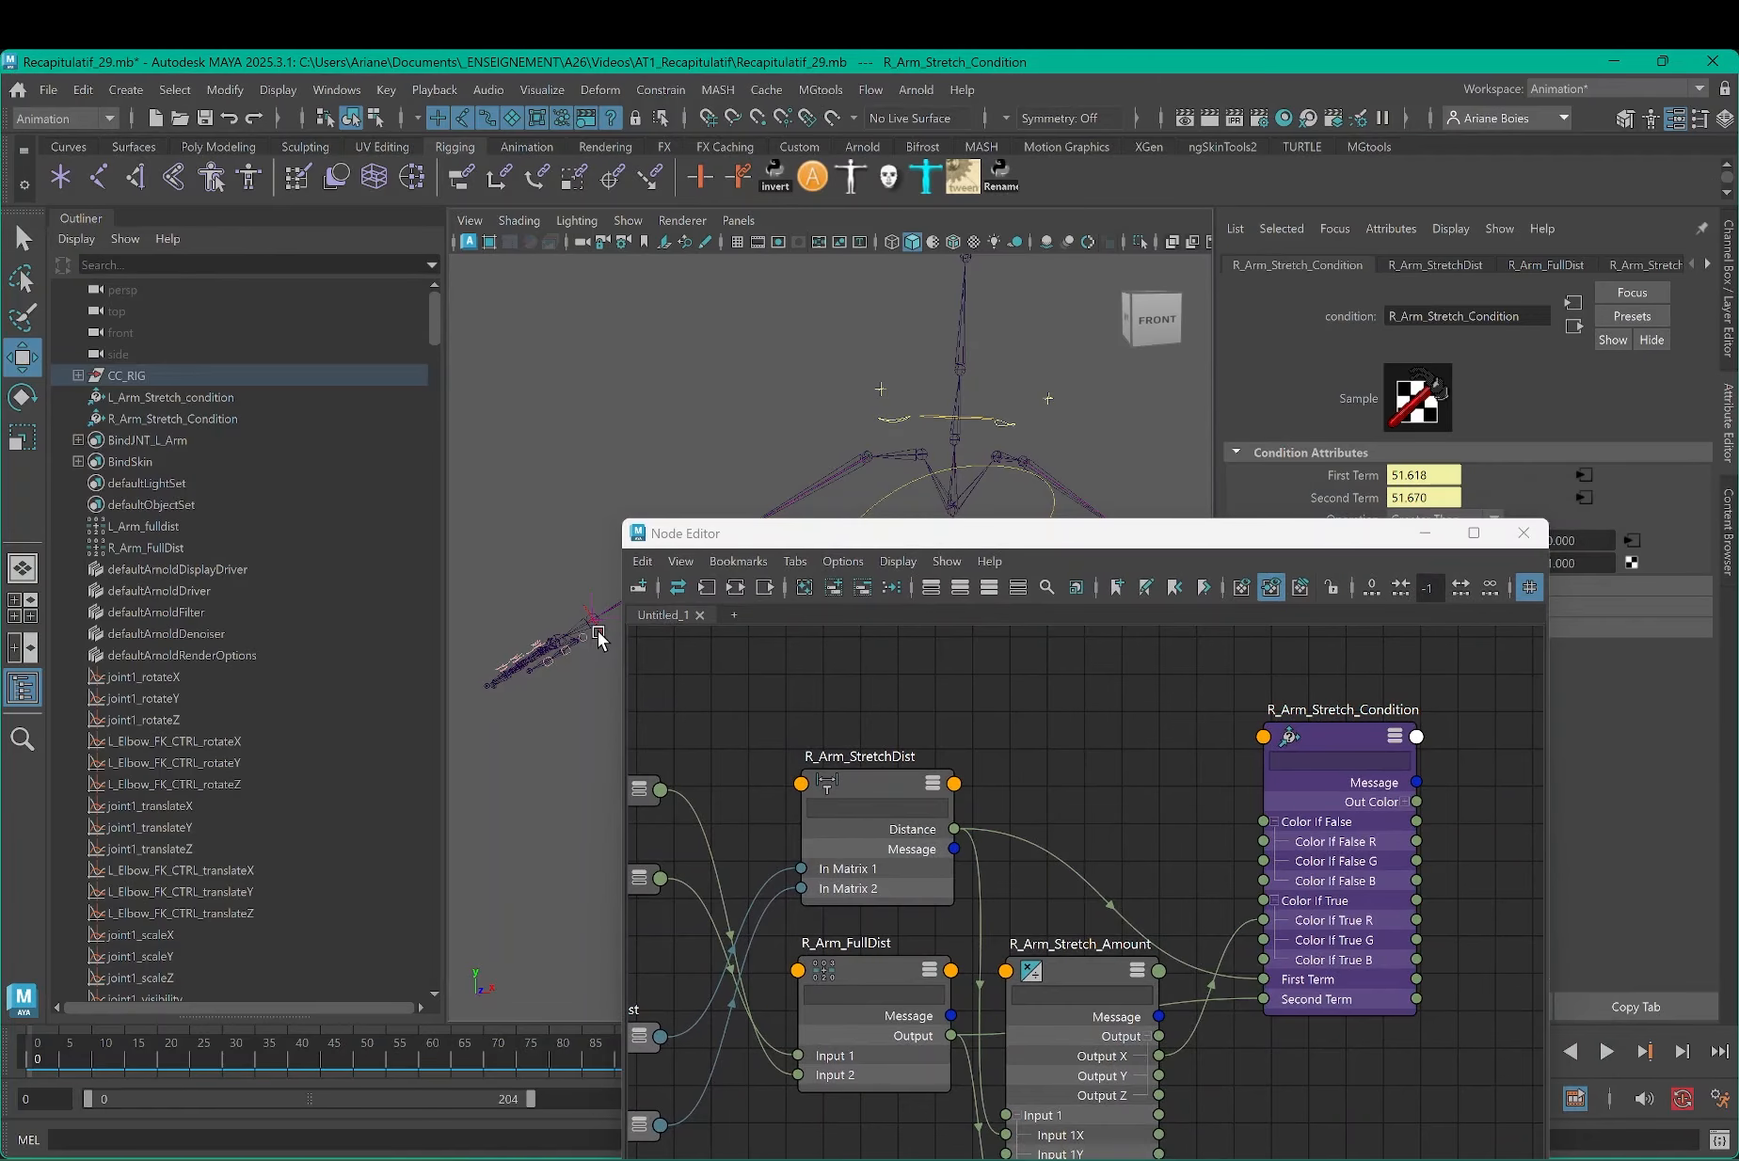
pyautogui.moveTo(569, 720); pyautogui.dragTo(377, 784)
pyautogui.moveTo(1140, 534); pyautogui.dragTo(788, 500)
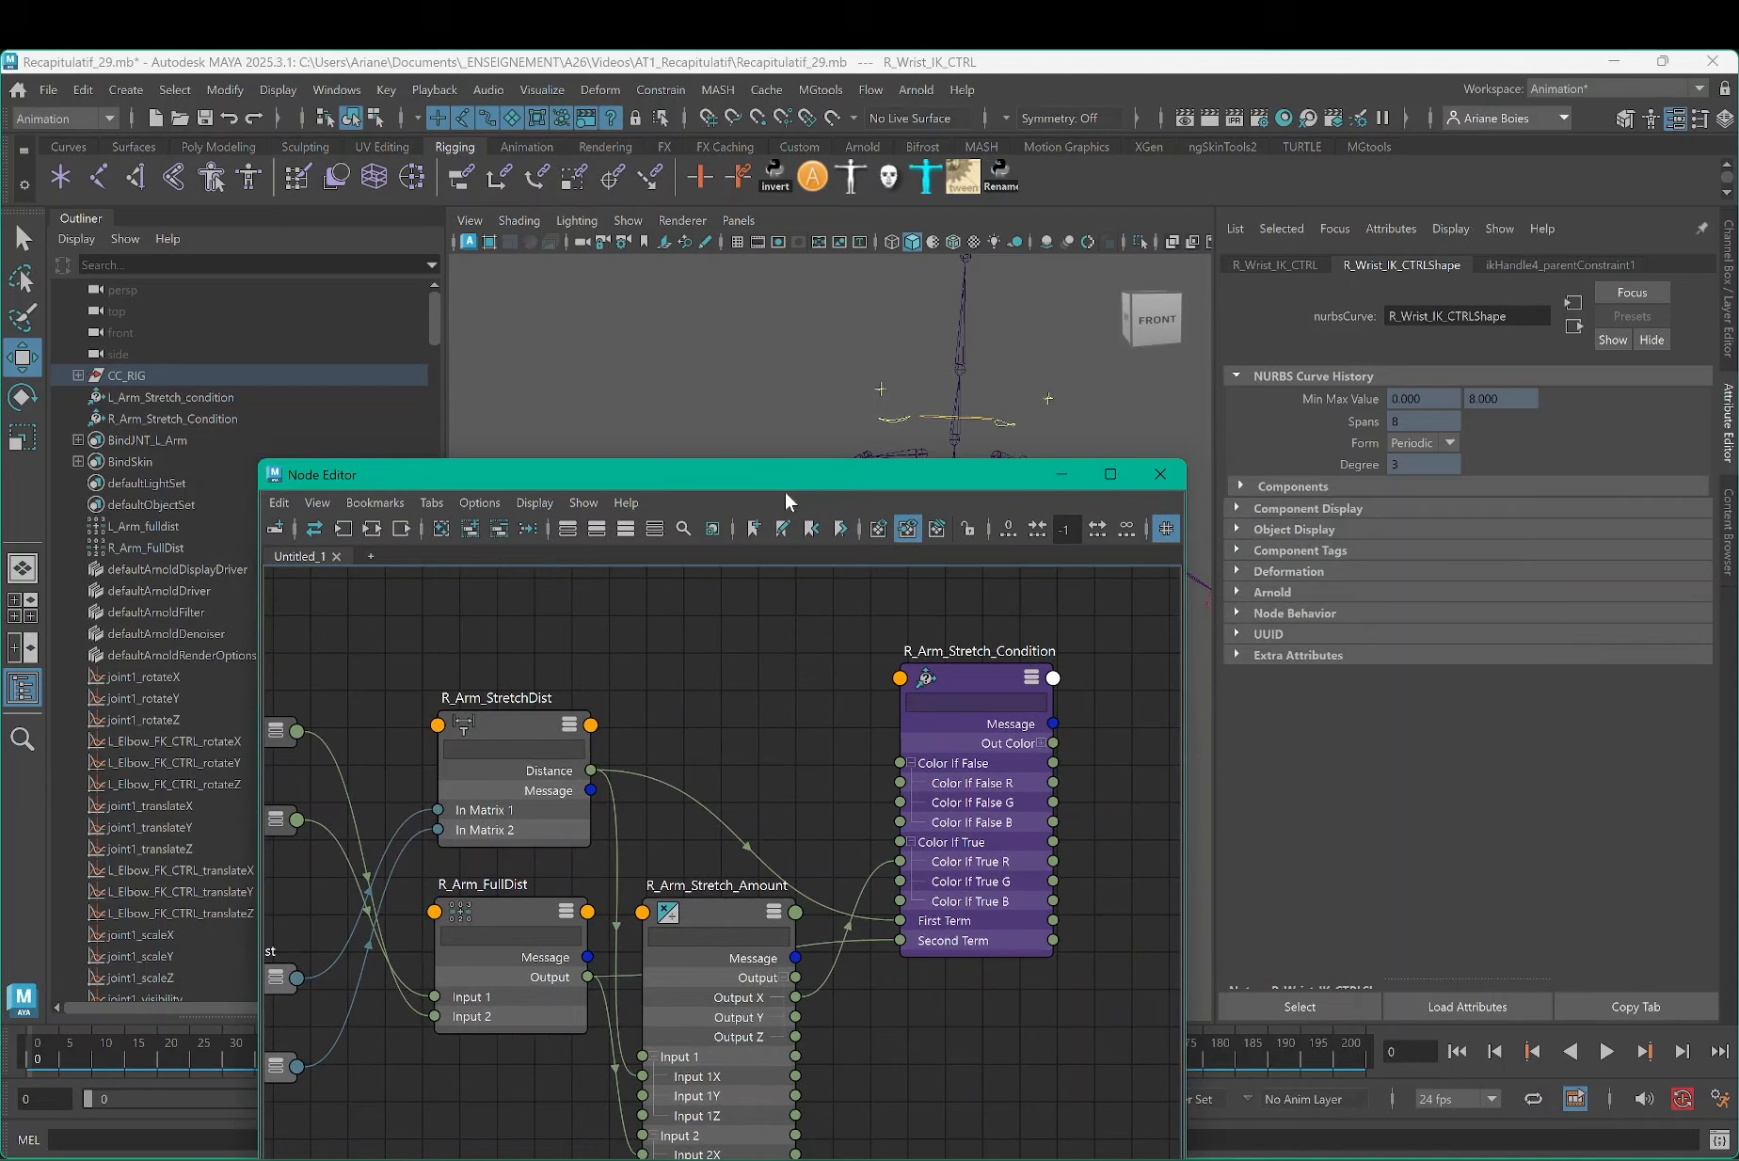
pyautogui.click(980, 680)
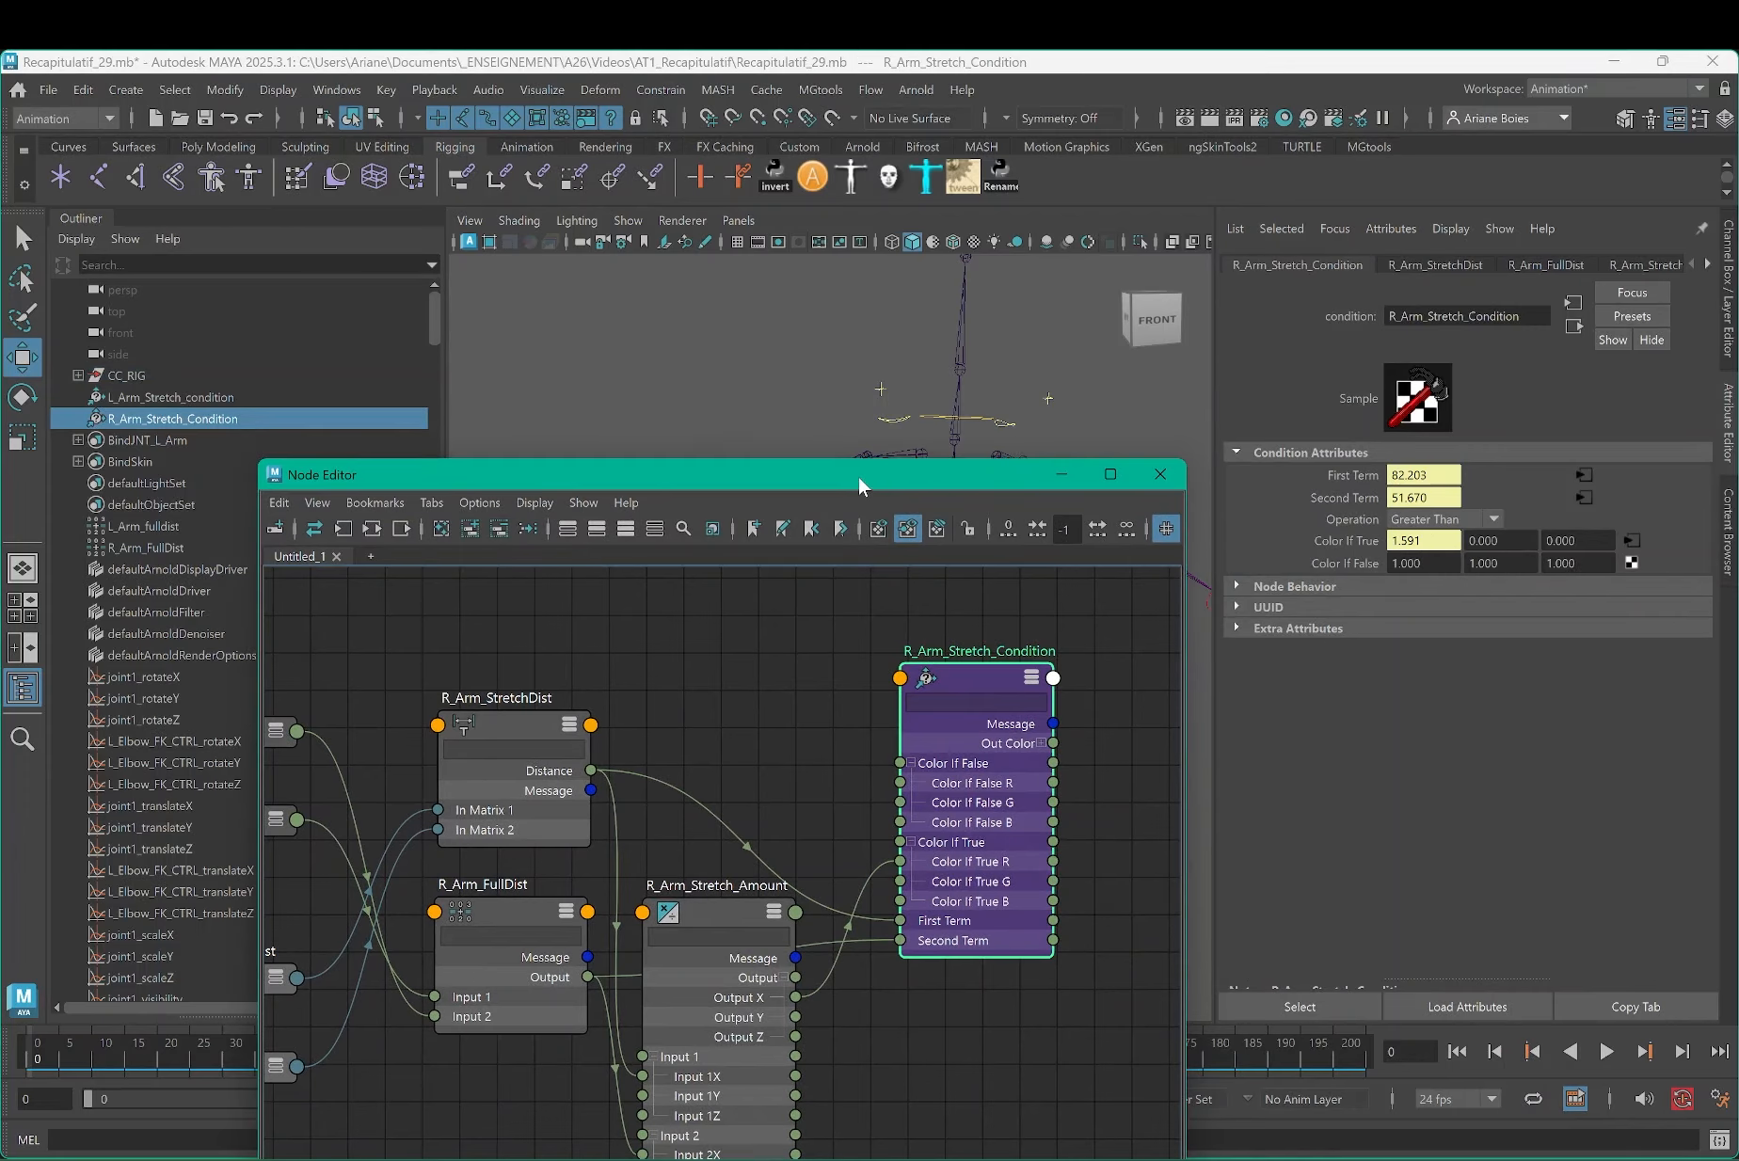
# Step: Reset R_Wrist_IK_CTRL's Translate X, Y and Z to 0 and bring the node network back into full view
pyautogui.moveTo(859, 487); pyautogui.dragTo(1262, 744)
pyautogui.scroll(-2, 536, 690)
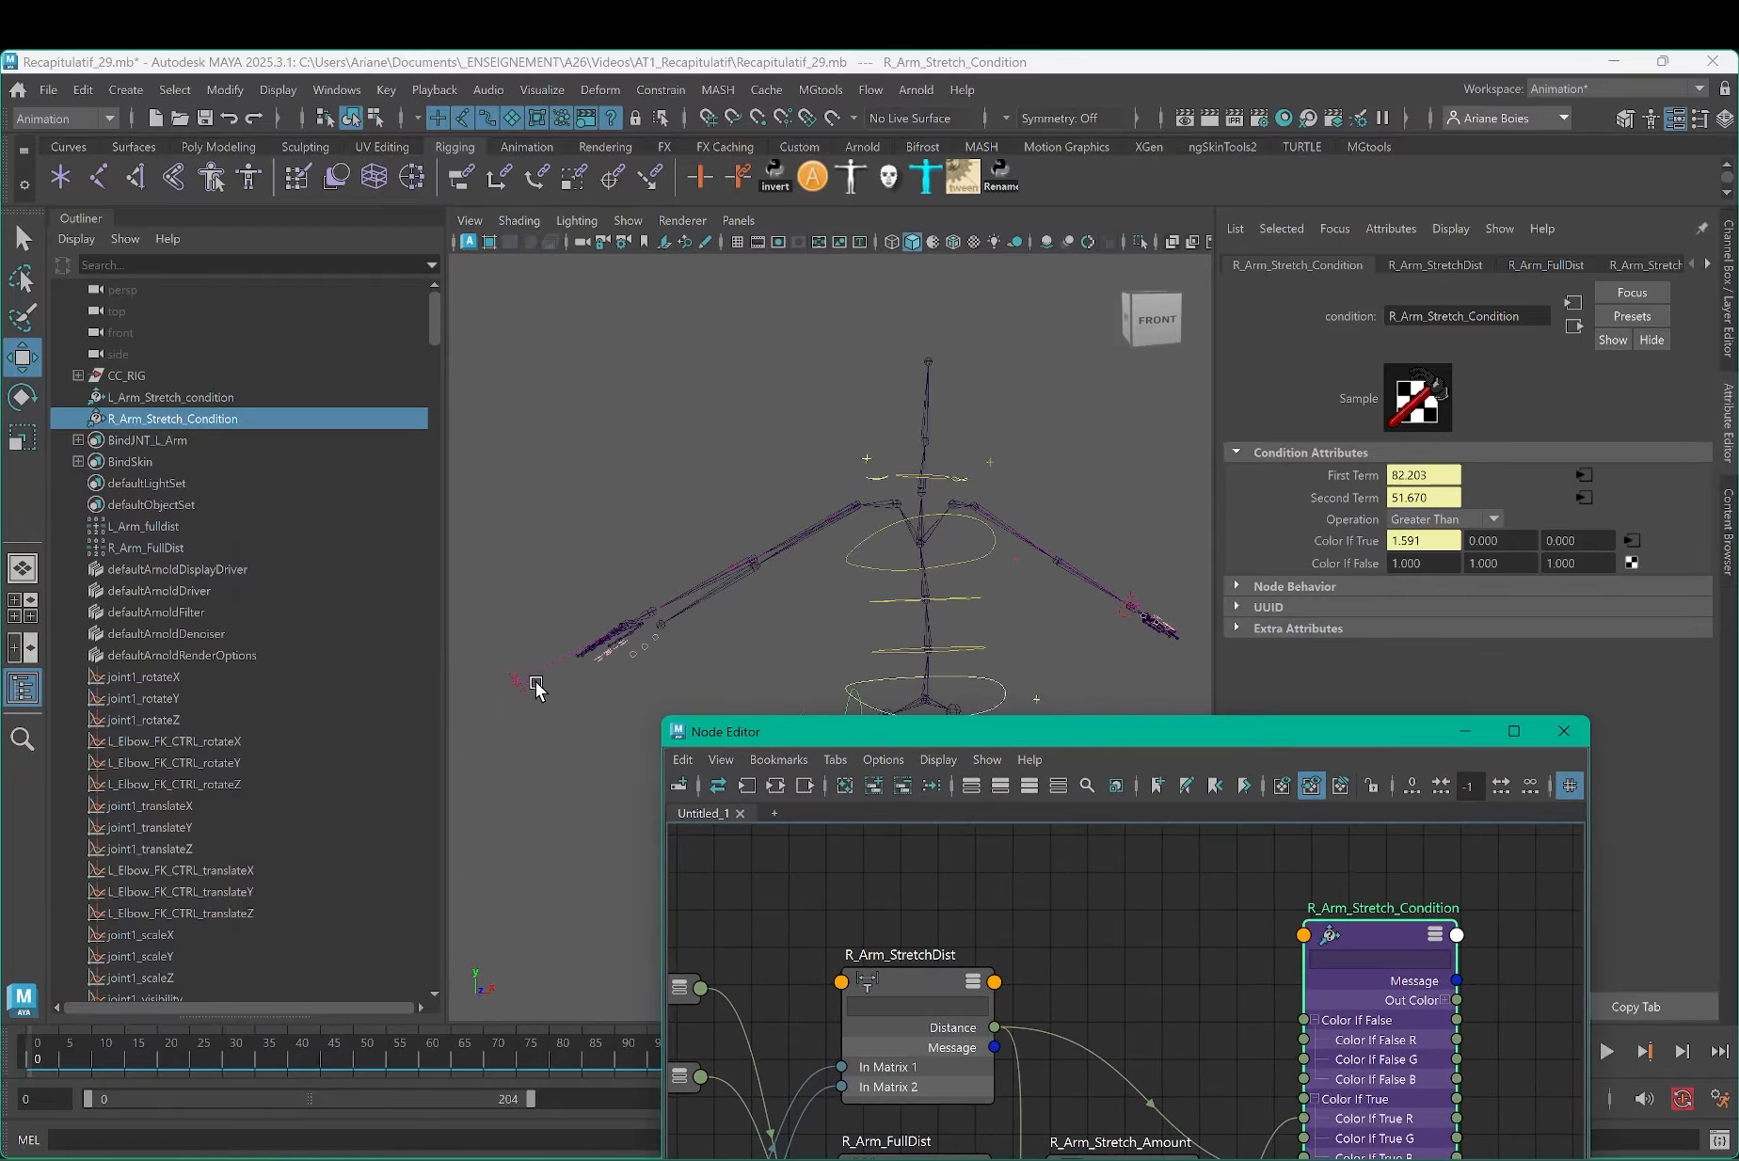
pyautogui.click(536, 686)
pyautogui.click(1728, 288)
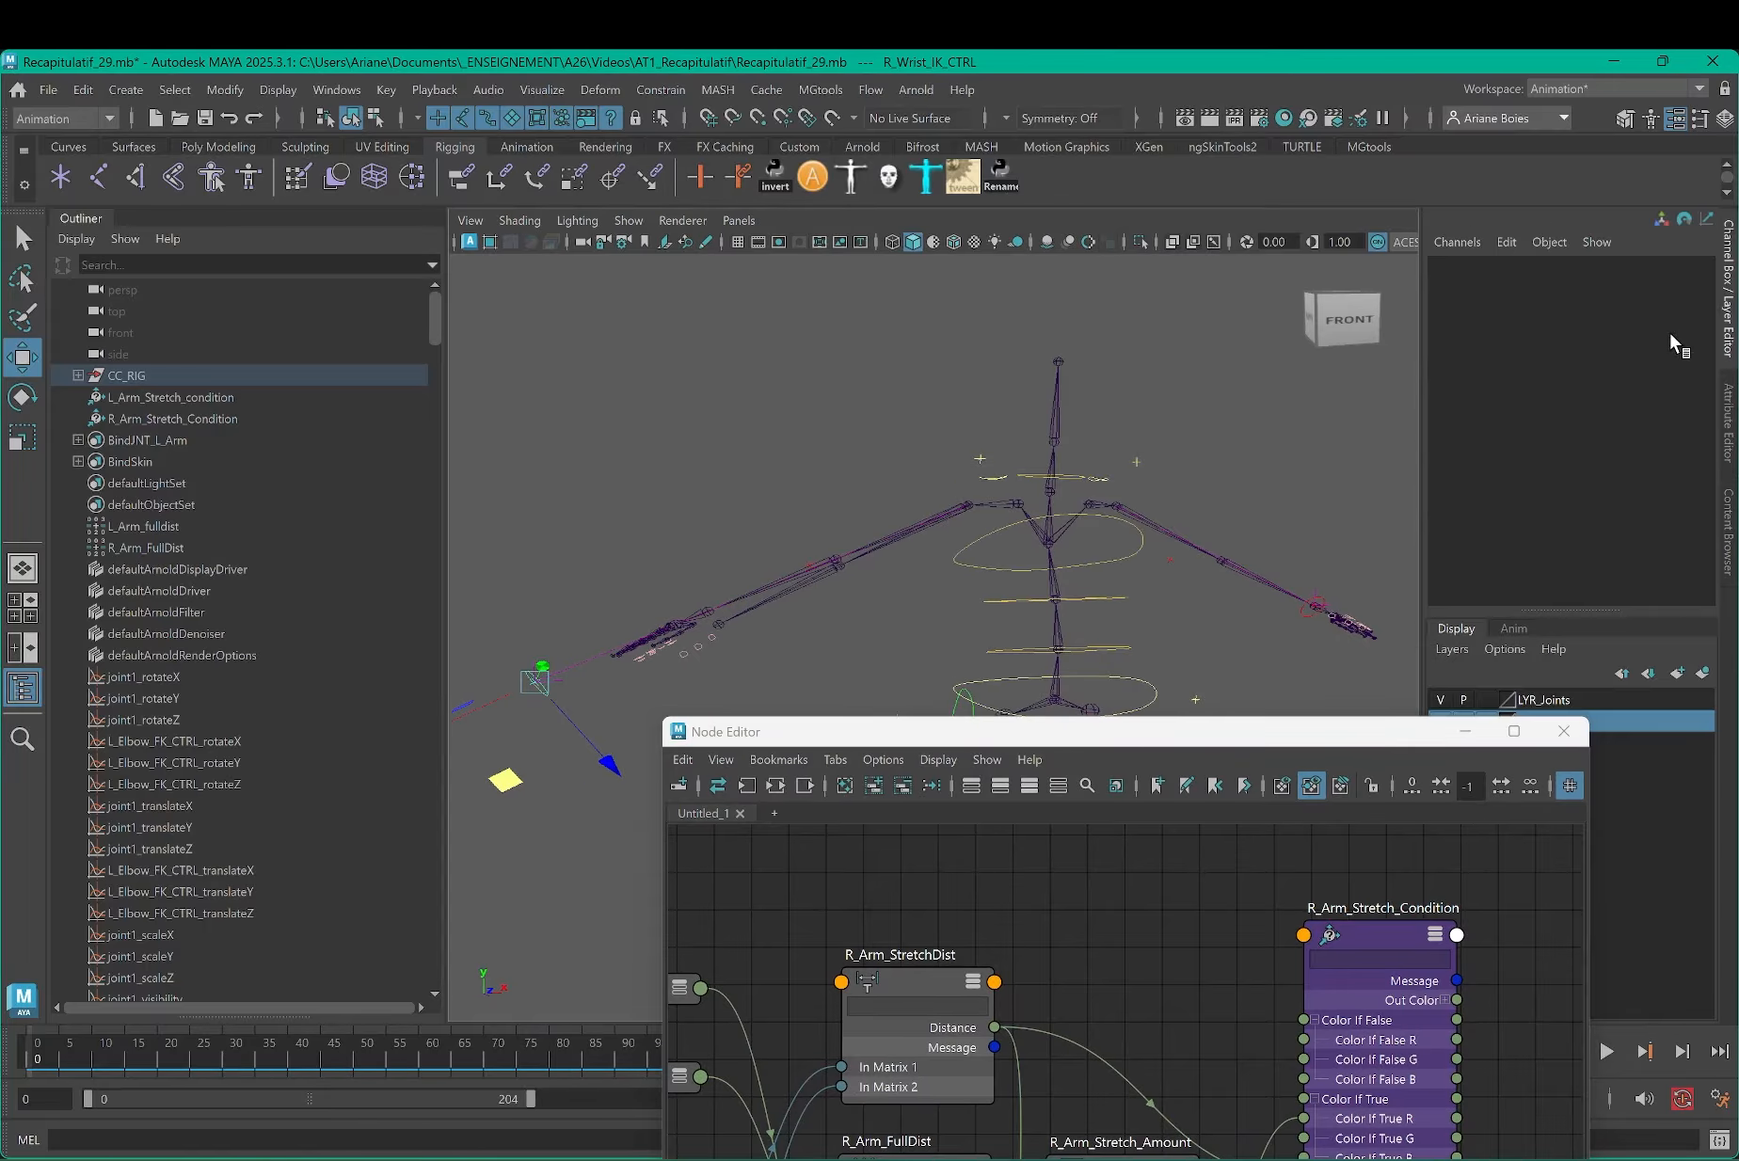
pyautogui.moveTo(1681, 283); pyautogui.dragTo(1676, 317)
pyautogui.write('0')
pyautogui.press('Return')
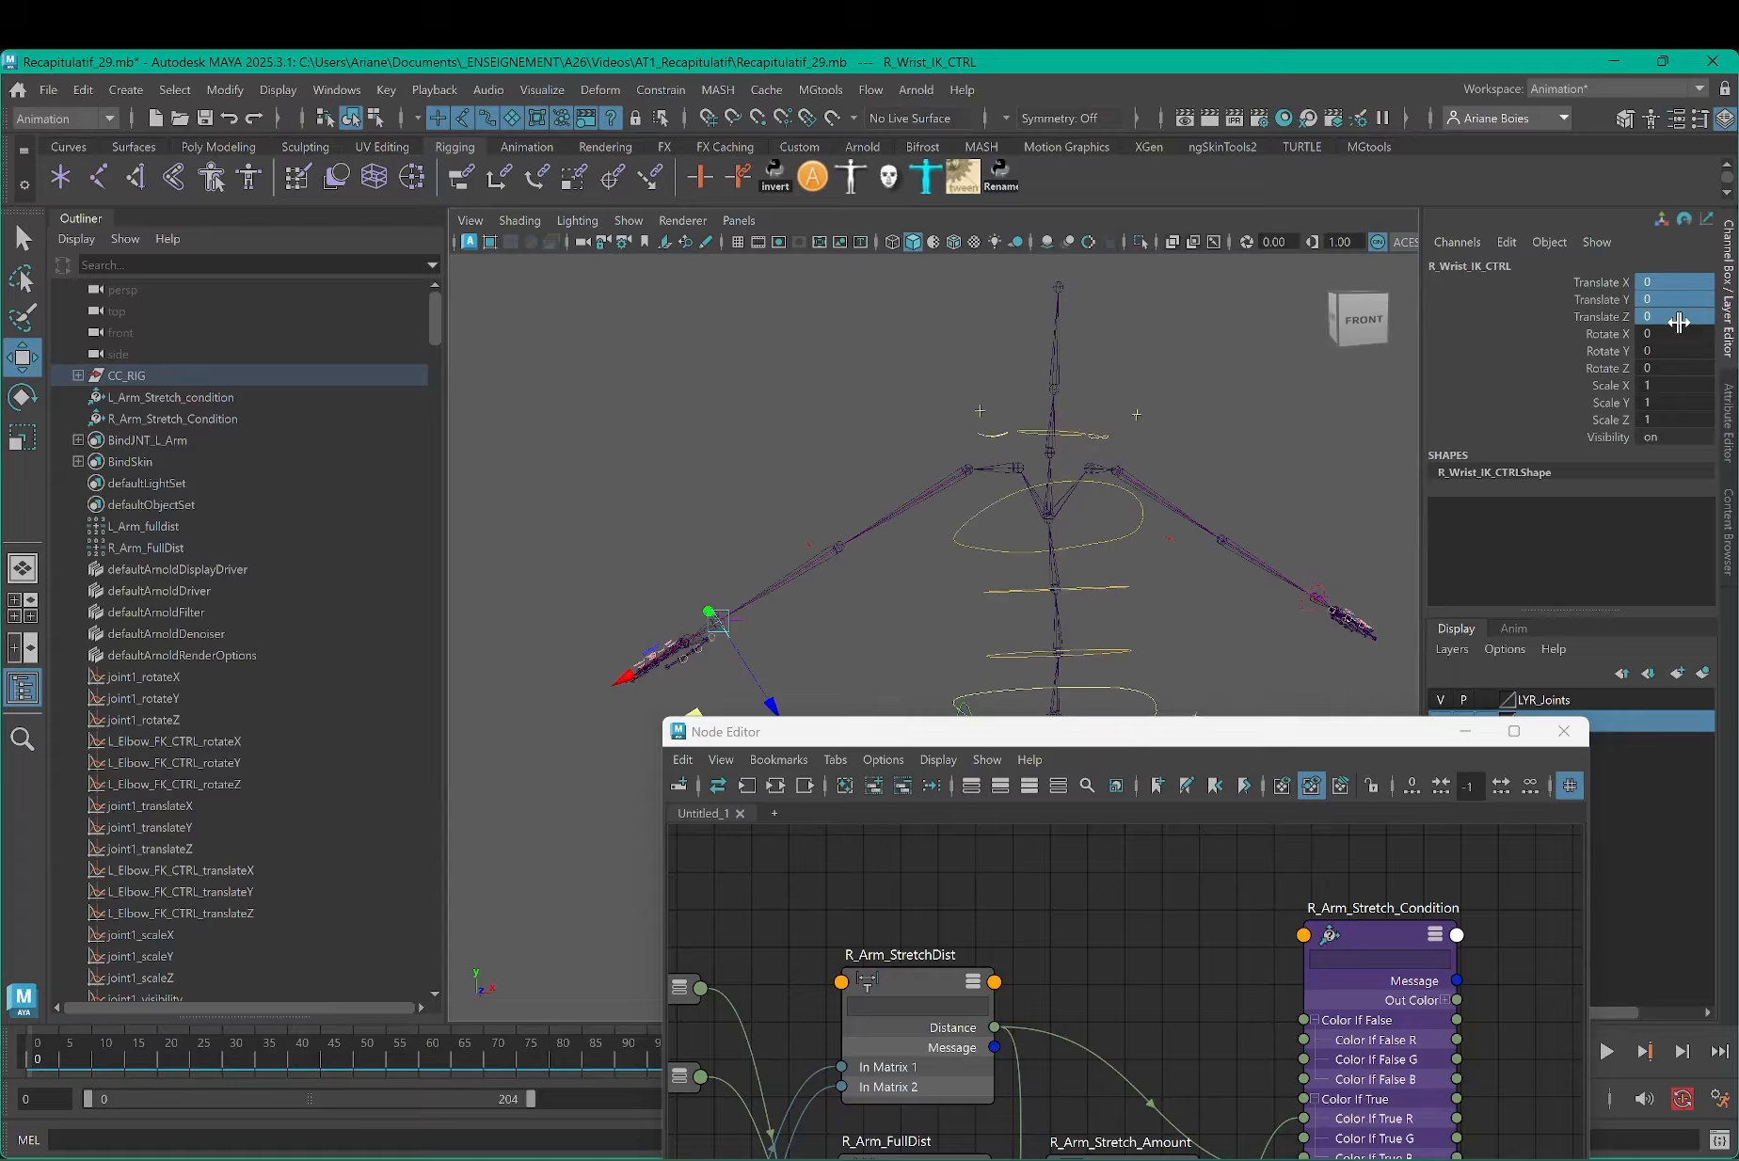
pyautogui.moveTo(1241, 744); pyautogui.dragTo(548, 239)
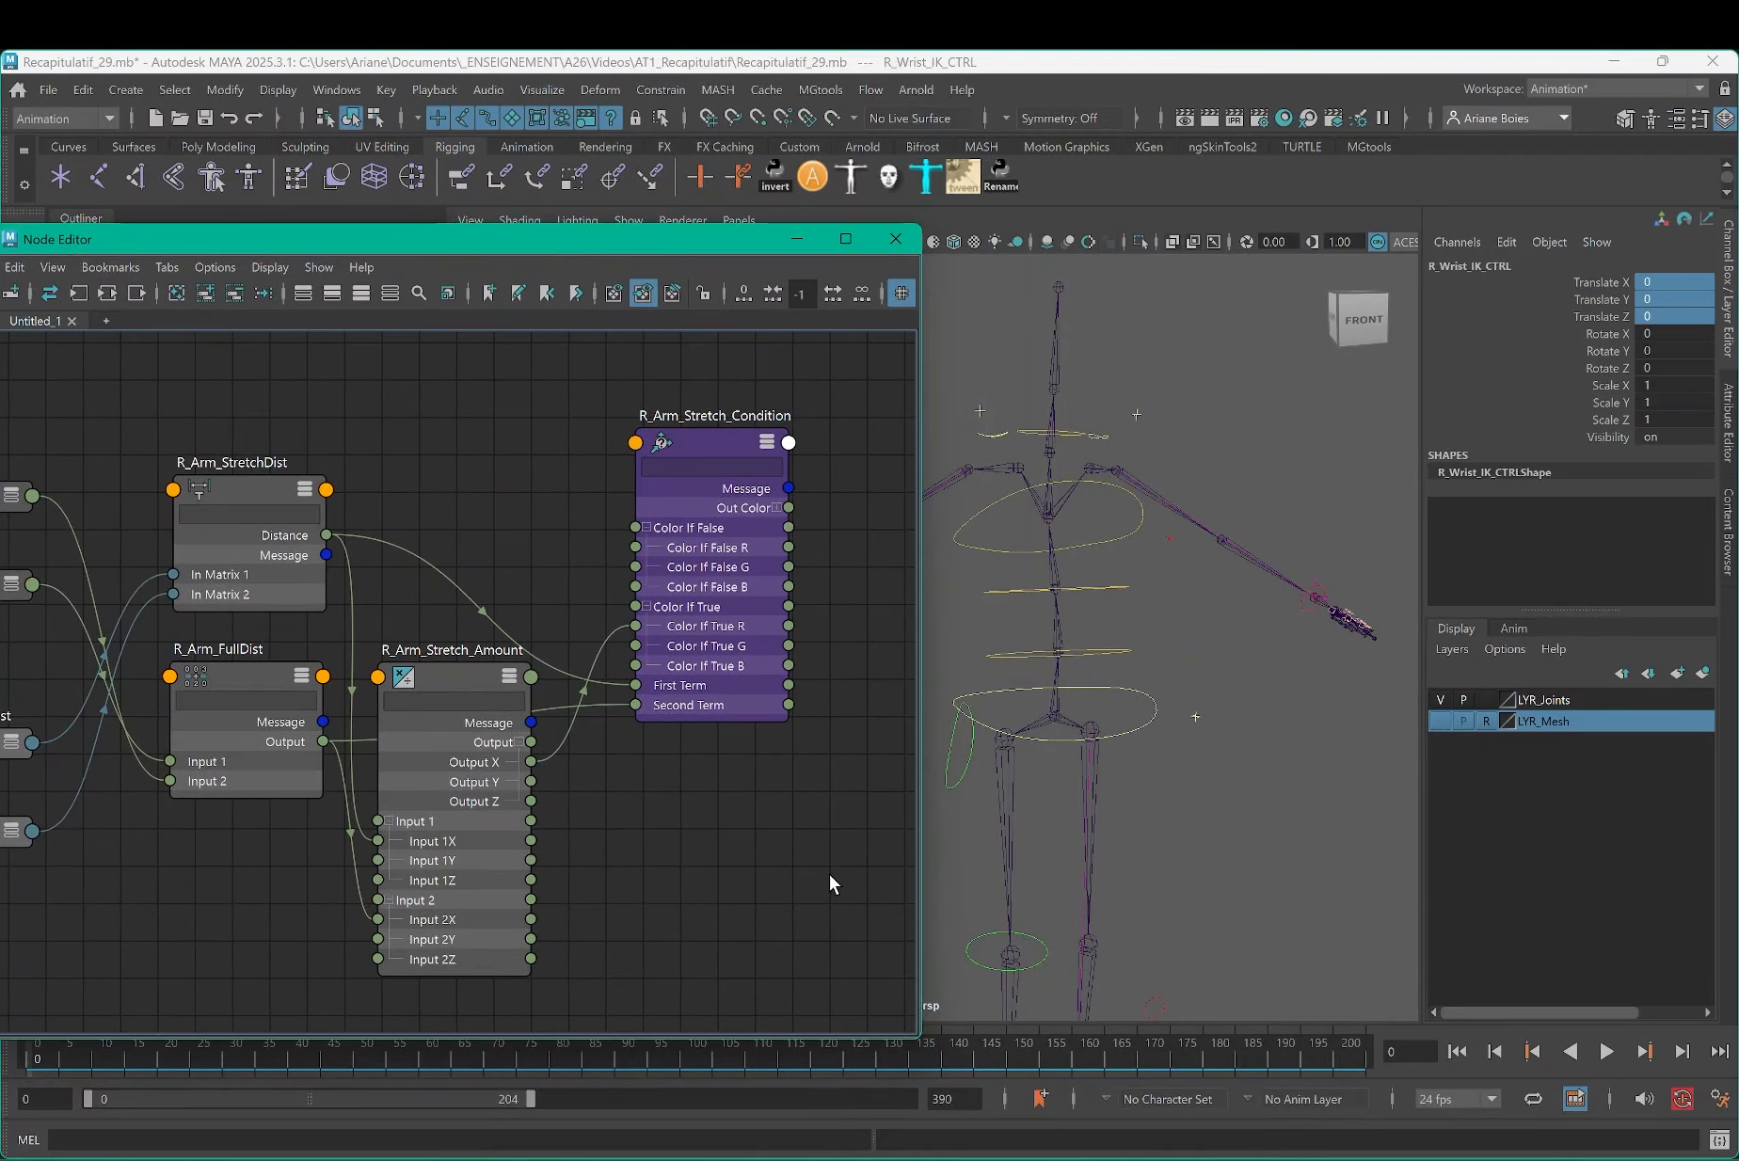
# Step: Move the Node Editor clear of the Outliner, reposition R_Arm_Stretch_Condition and limit the Outliner to DAG objects
pyautogui.keyDown('alt'); pyautogui.moveTo(836, 883); pyautogui.dragTo(537, 842, button='middle'); pyautogui.keyUp('alt')
pyautogui.moveTo(460, 429); pyautogui.dragTo(560, 507)
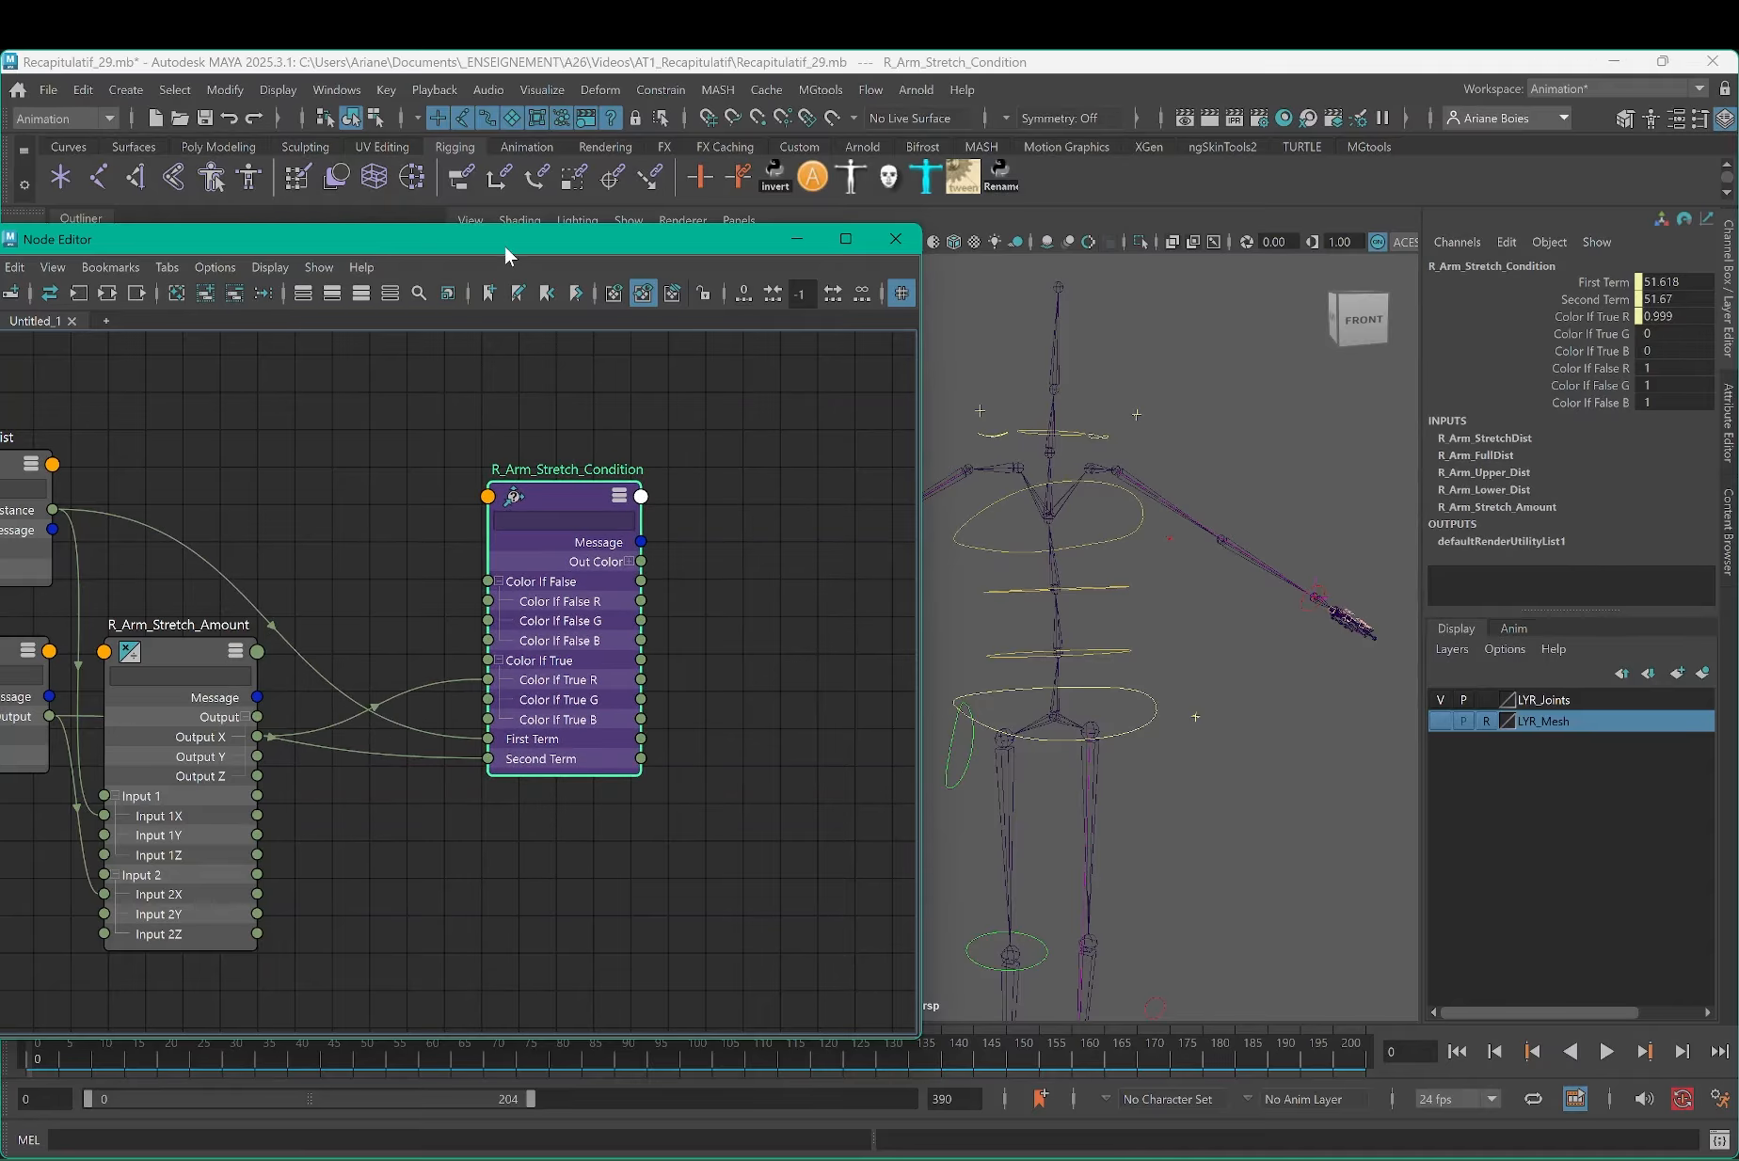
pyautogui.moveTo(505, 243); pyautogui.dragTo(1007, 272)
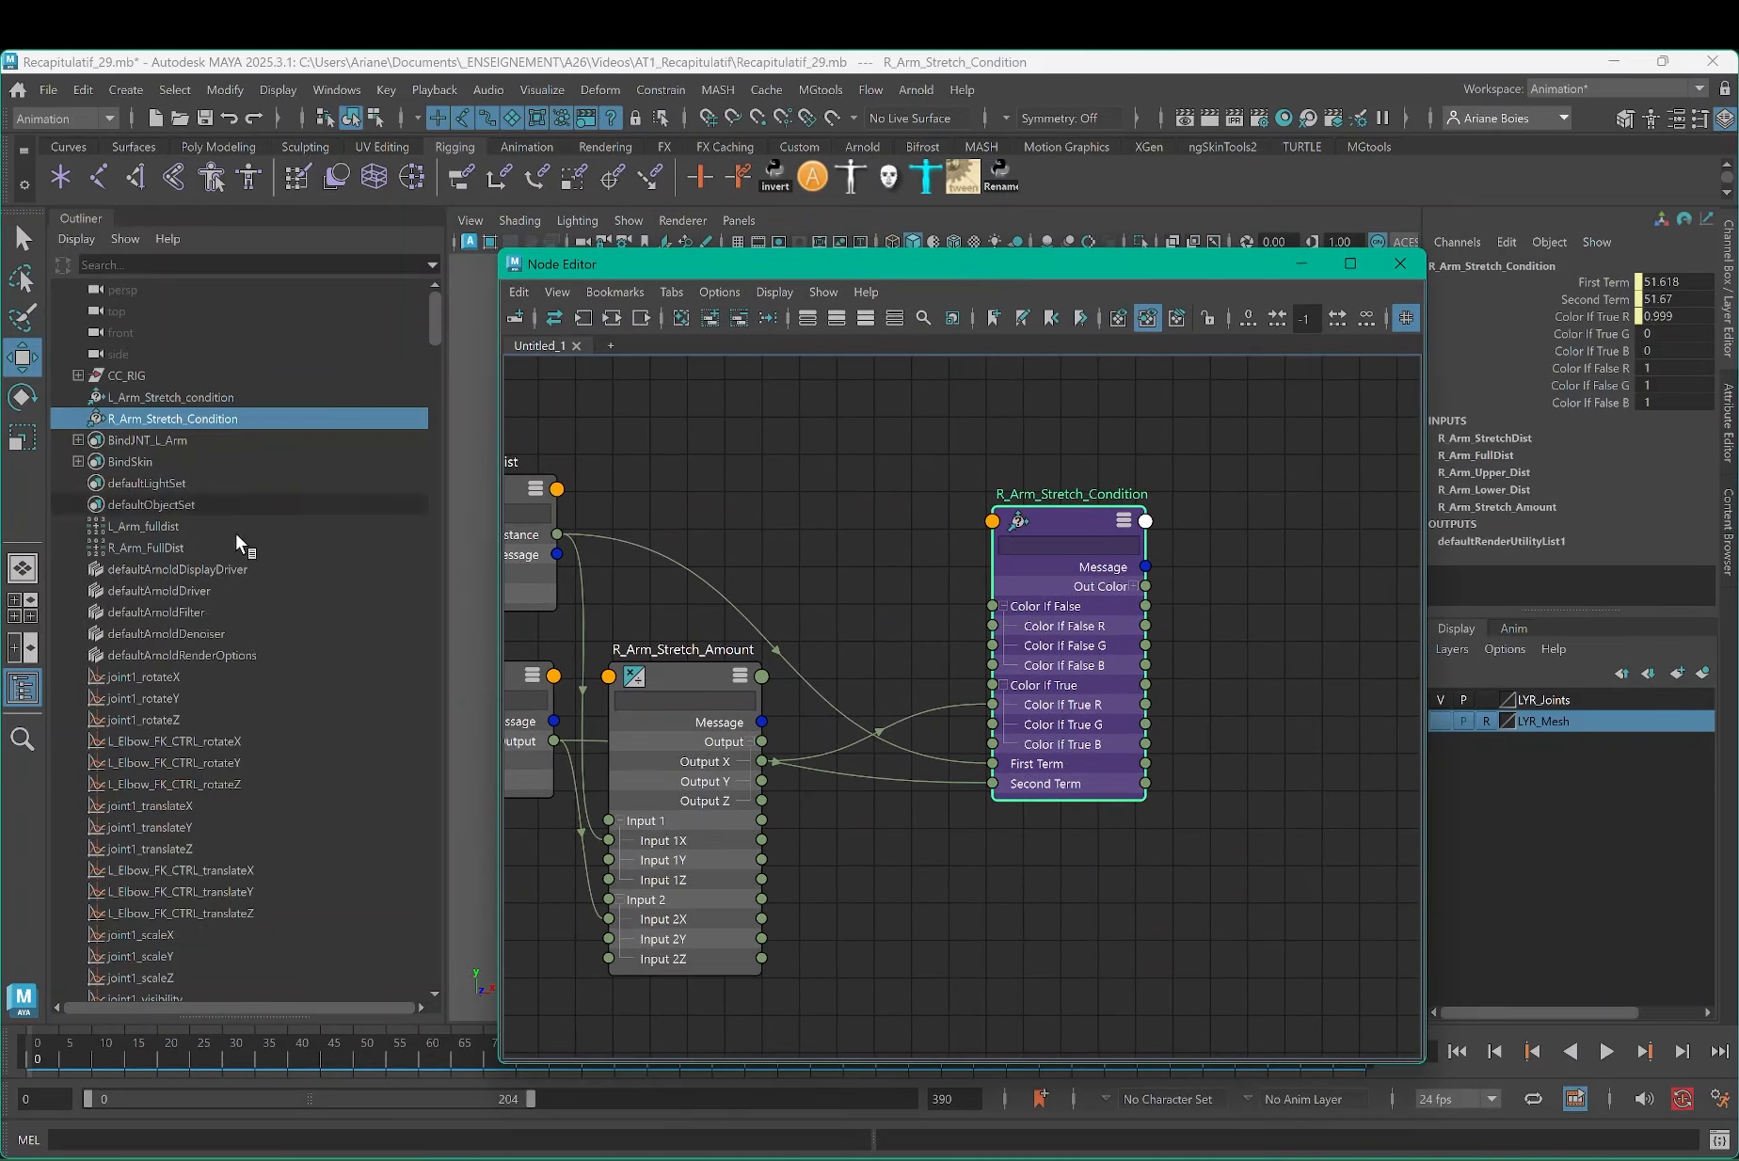
pyautogui.moveTo(1080, 520); pyautogui.dragTo(941, 448)
pyautogui.click(1158, 536)
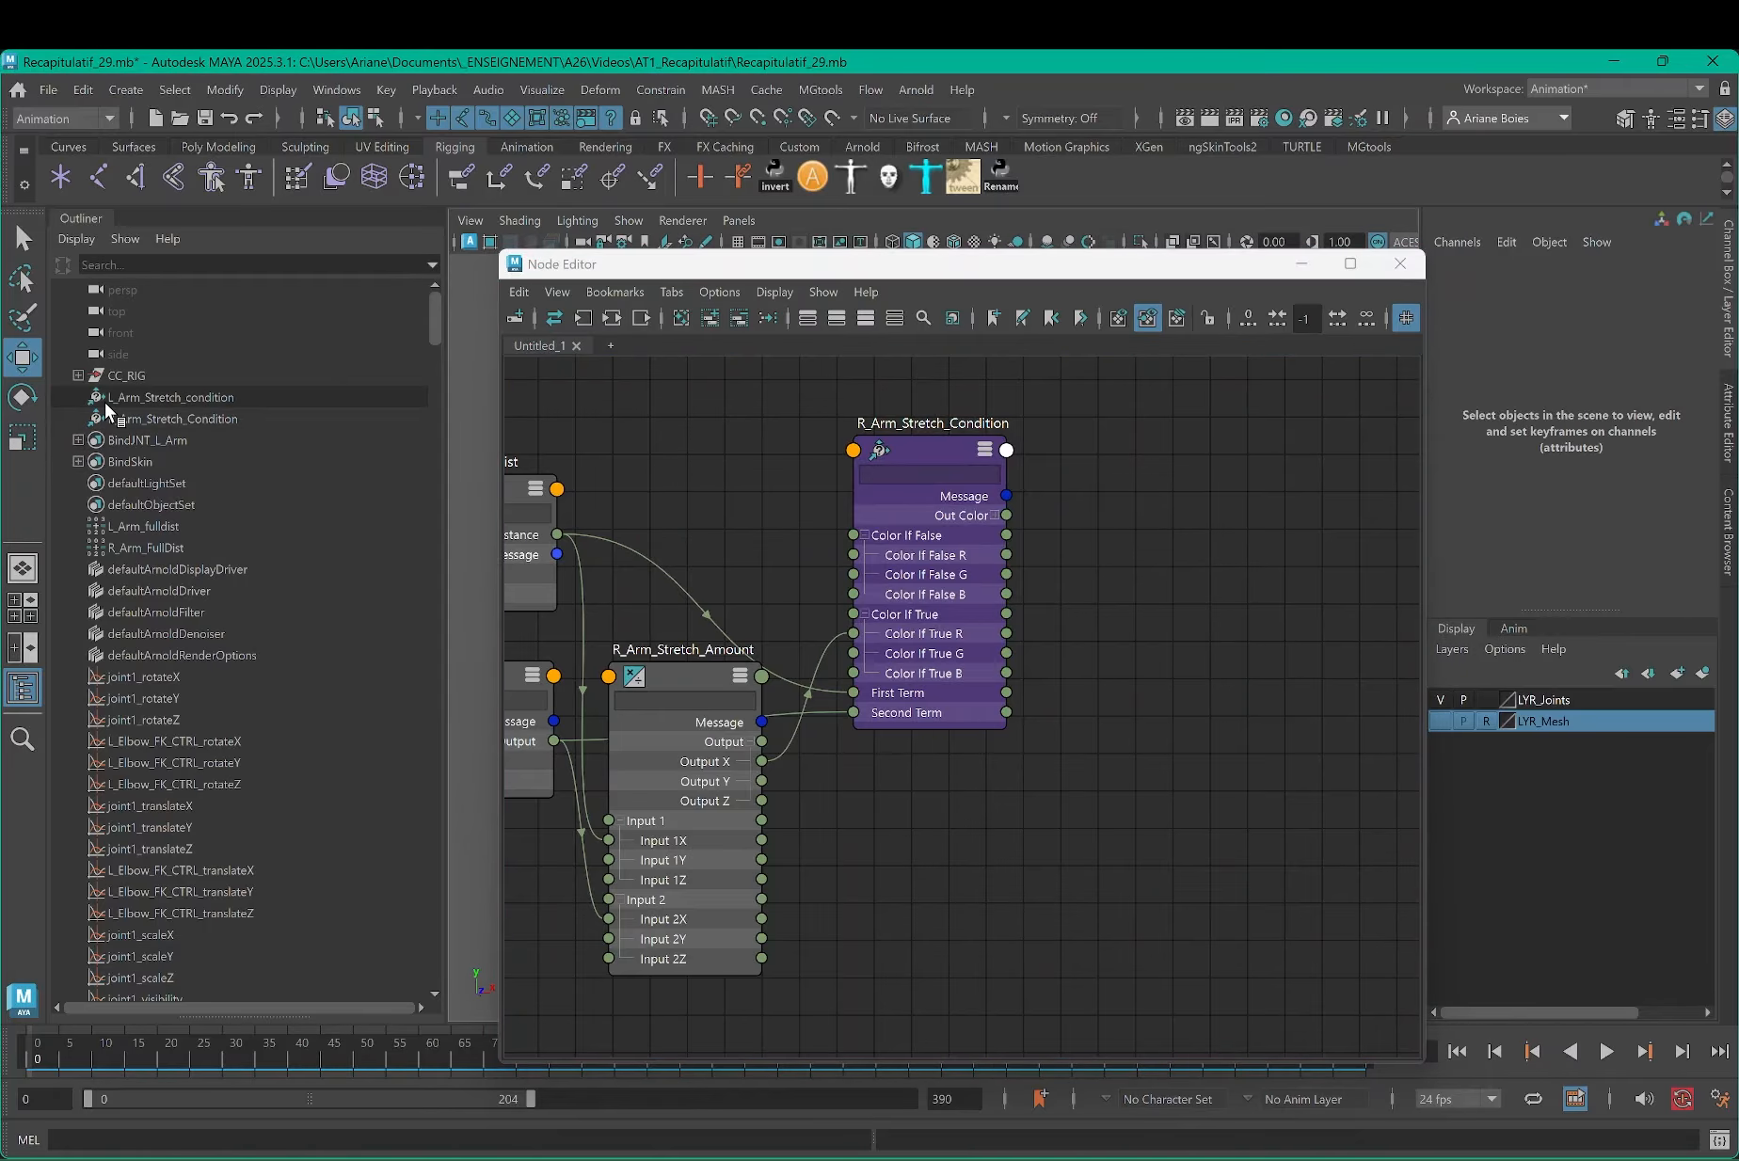
pyautogui.rightClick(130, 408)
pyautogui.click(139, 415)
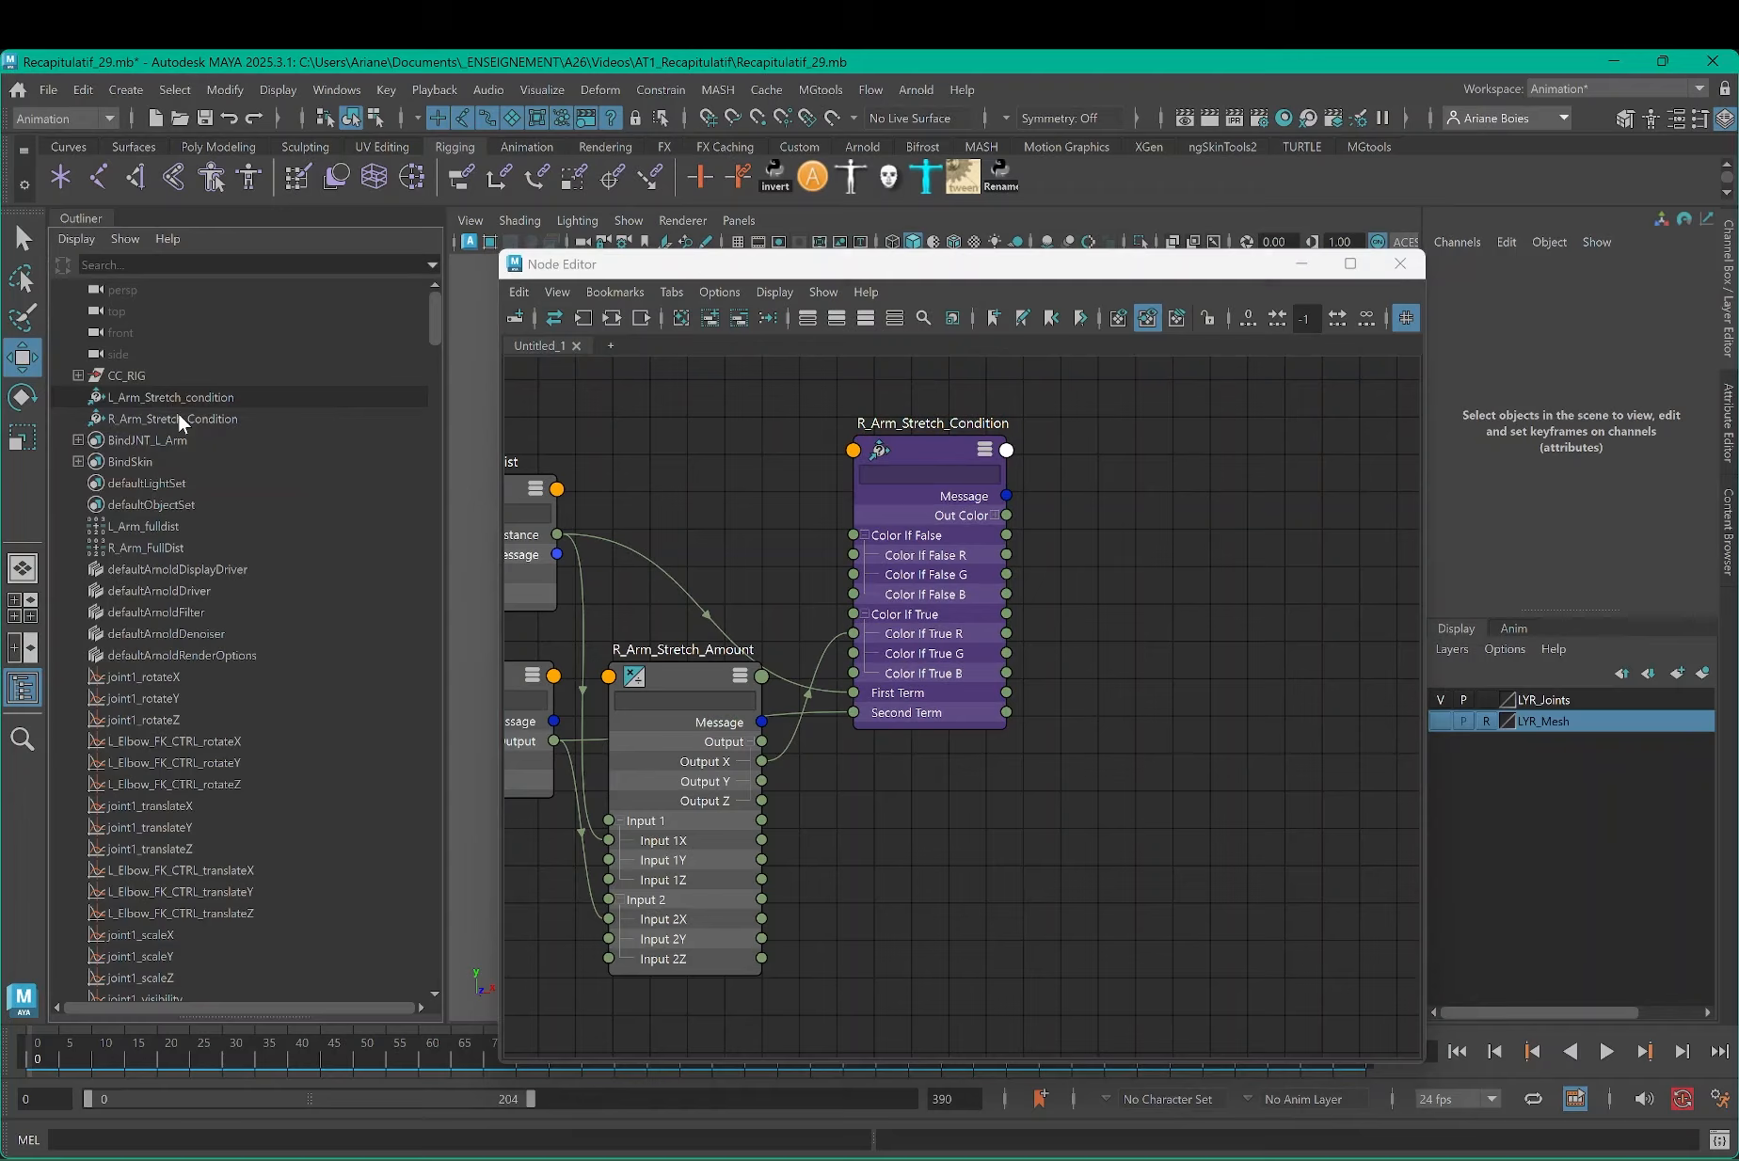
# Step: Expand the CC_RIG joint hierarchy through the spine and R_Shoulder_JNT down to the right arm's IK elbow and wrist joints
pyautogui.click(77, 374)
pyautogui.click(91, 440)
pyautogui.click(104, 461)
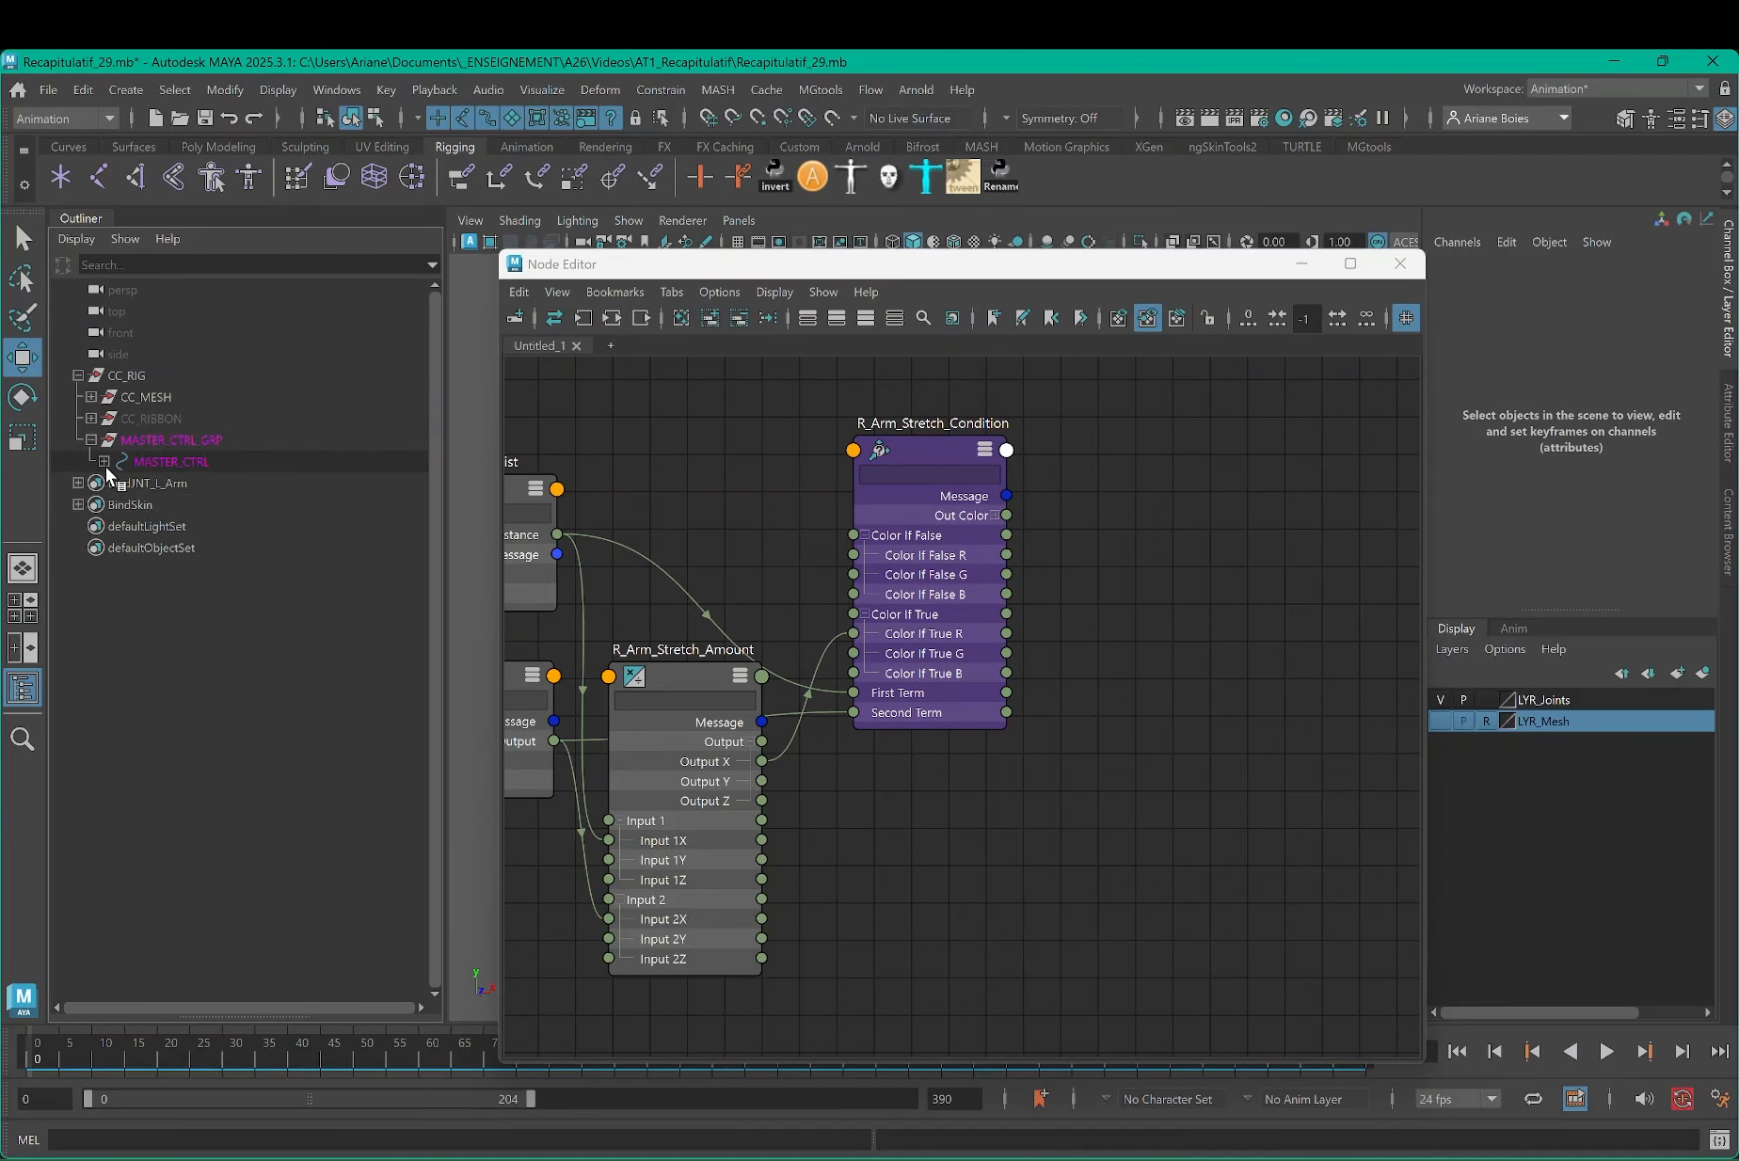
pyautogui.click(117, 505)
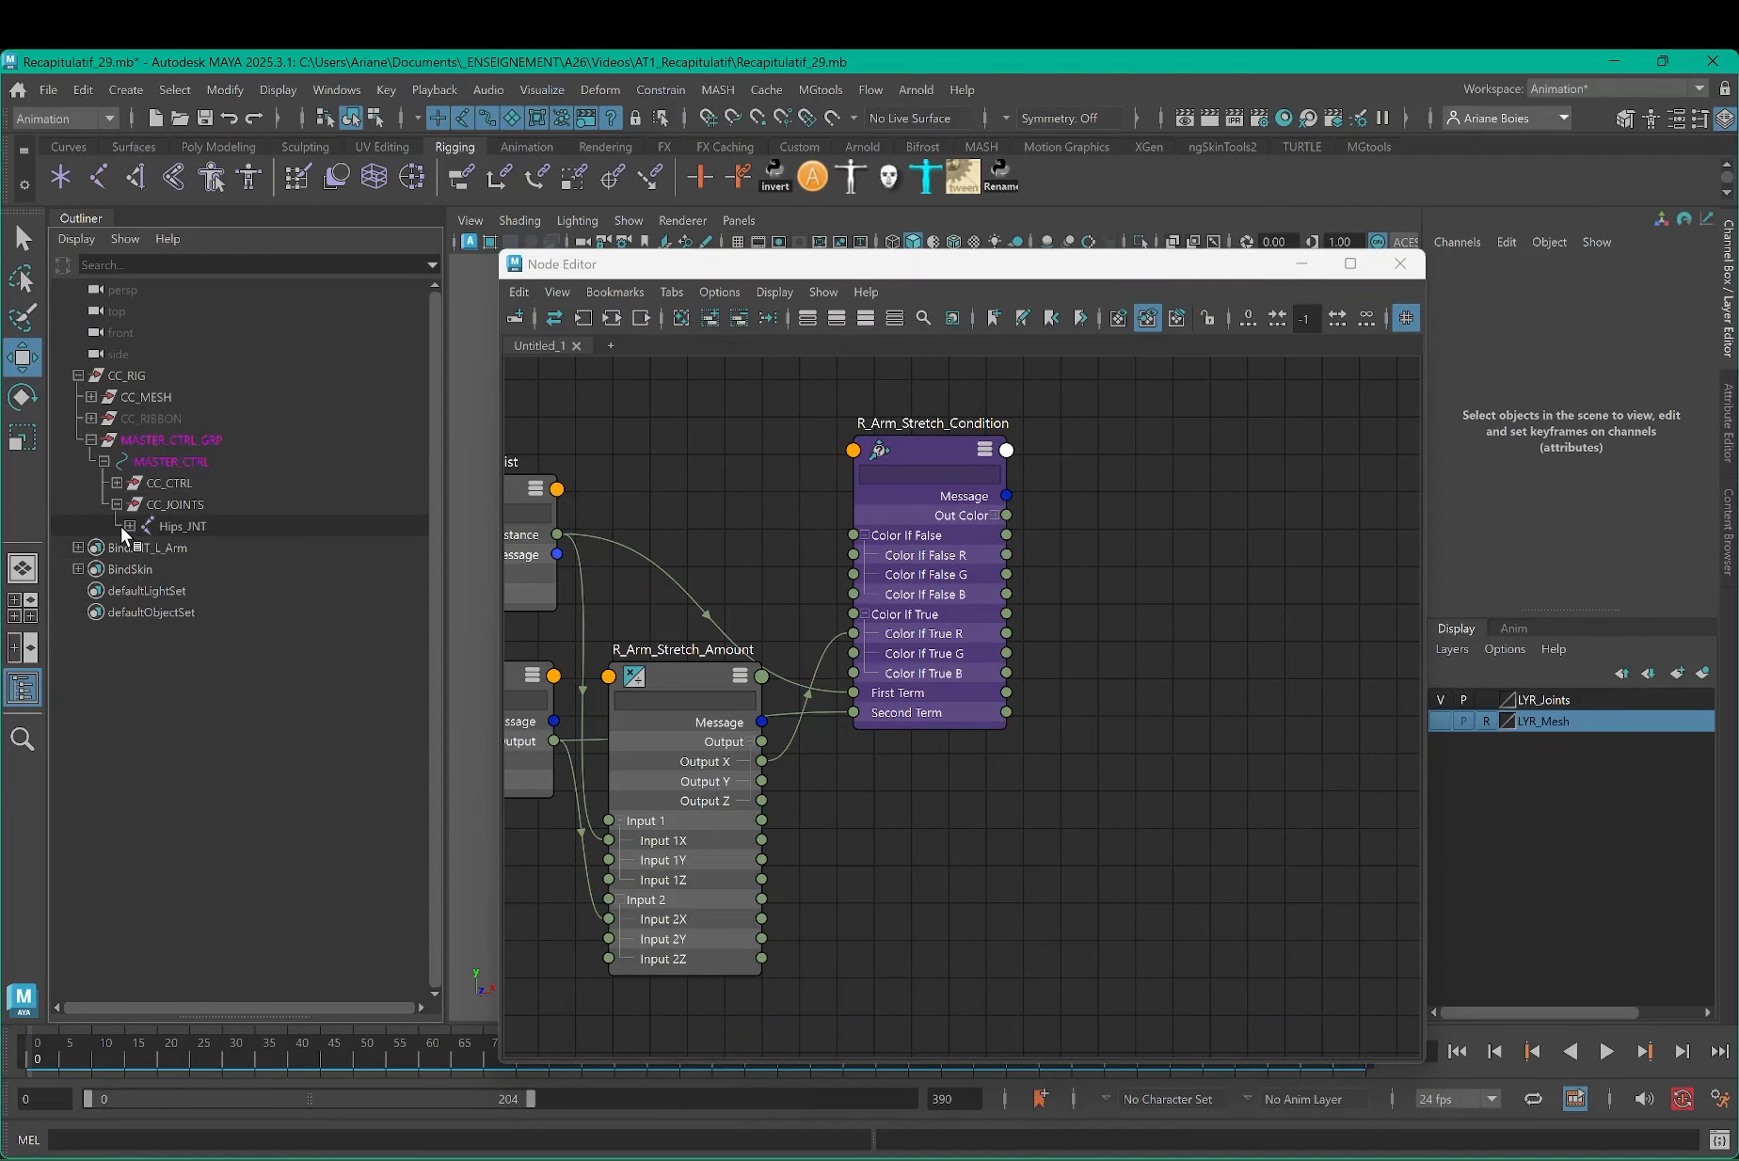
pyautogui.click(130, 526)
pyautogui.click(142, 548)
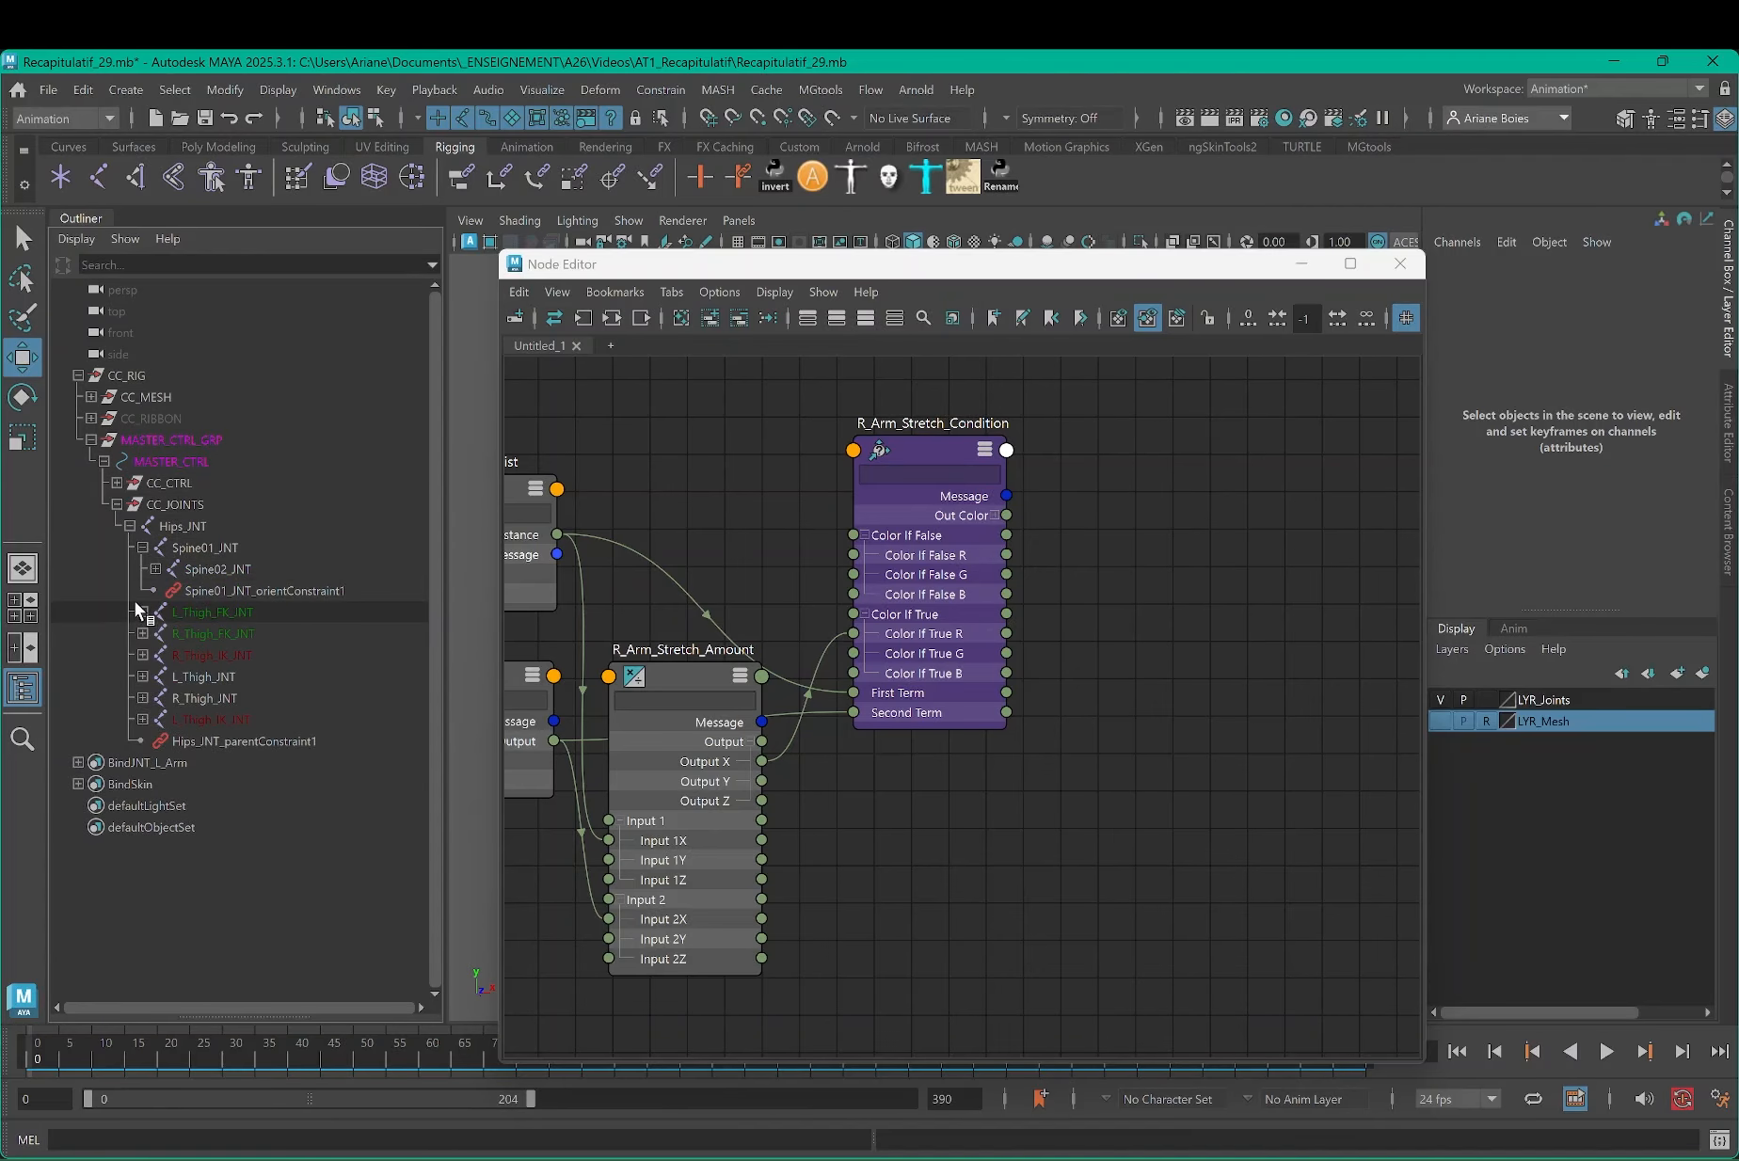
pyautogui.click(155, 569)
pyautogui.click(169, 591)
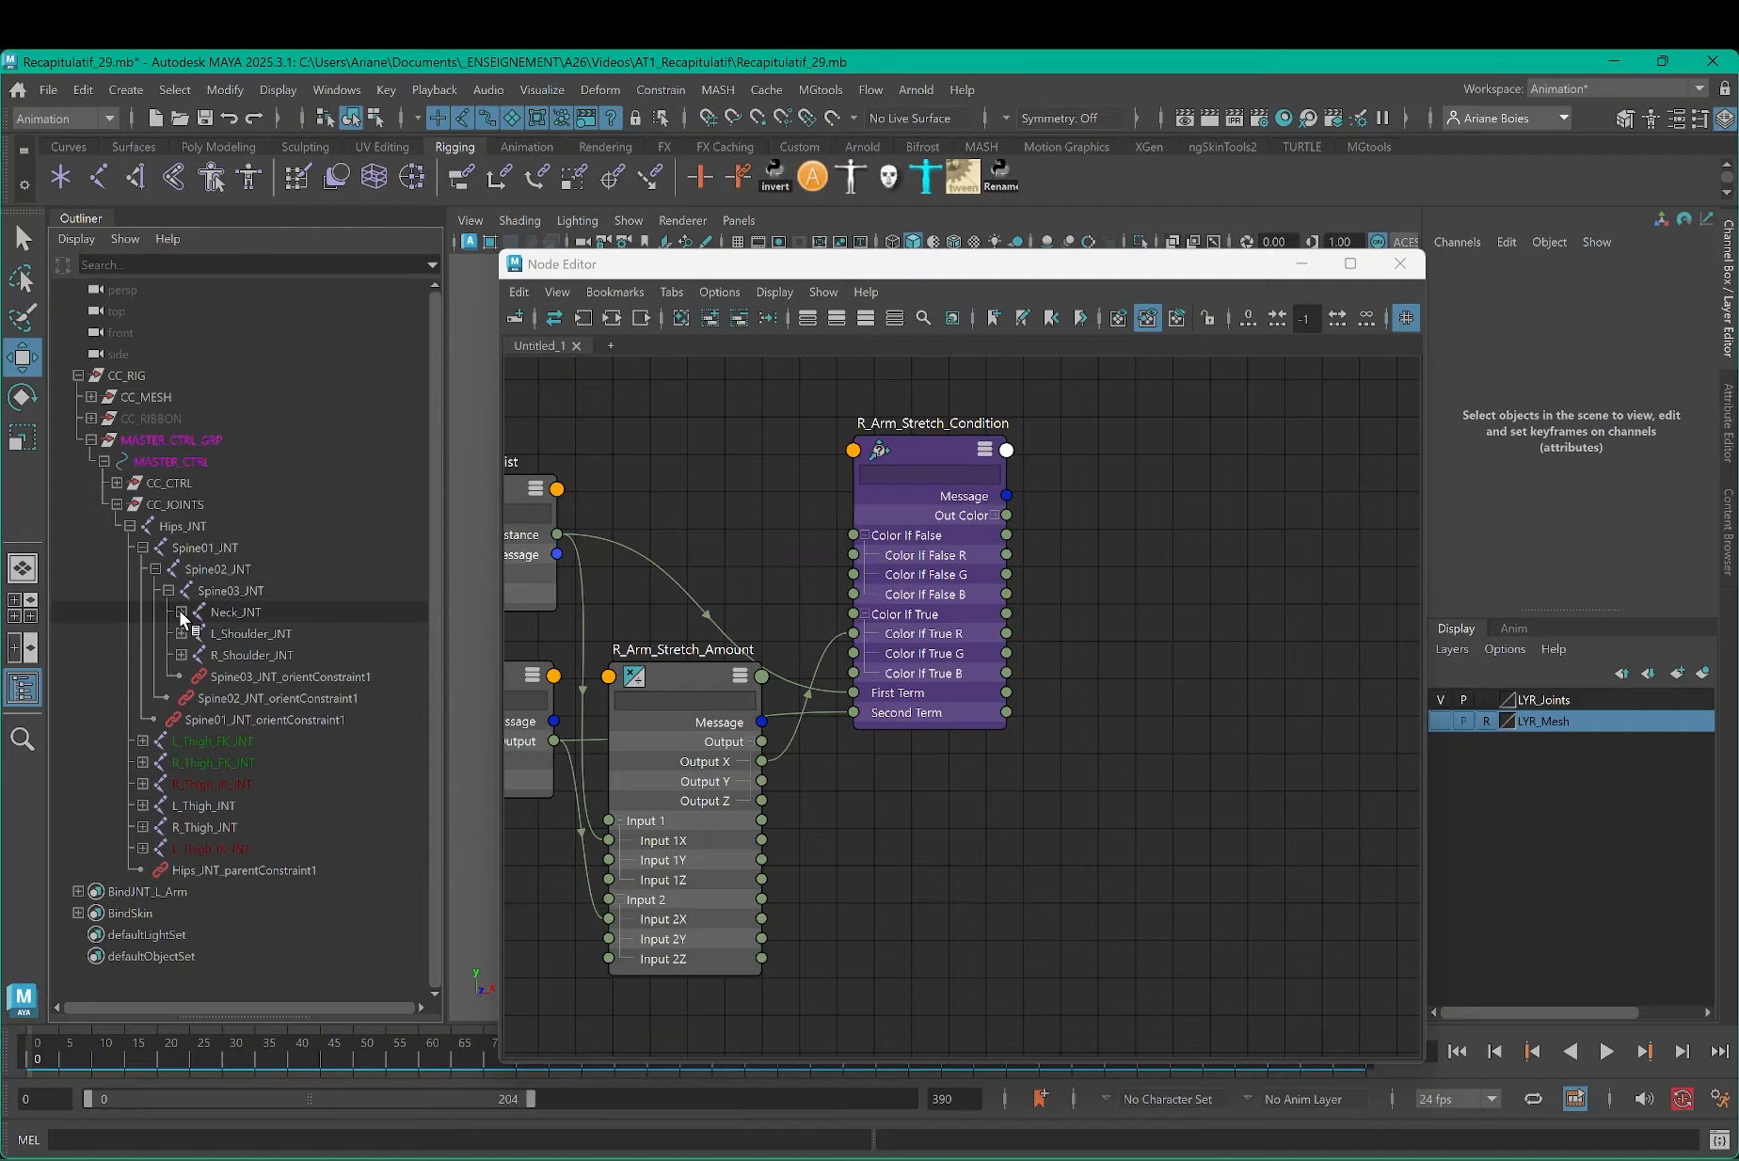
pyautogui.click(182, 655)
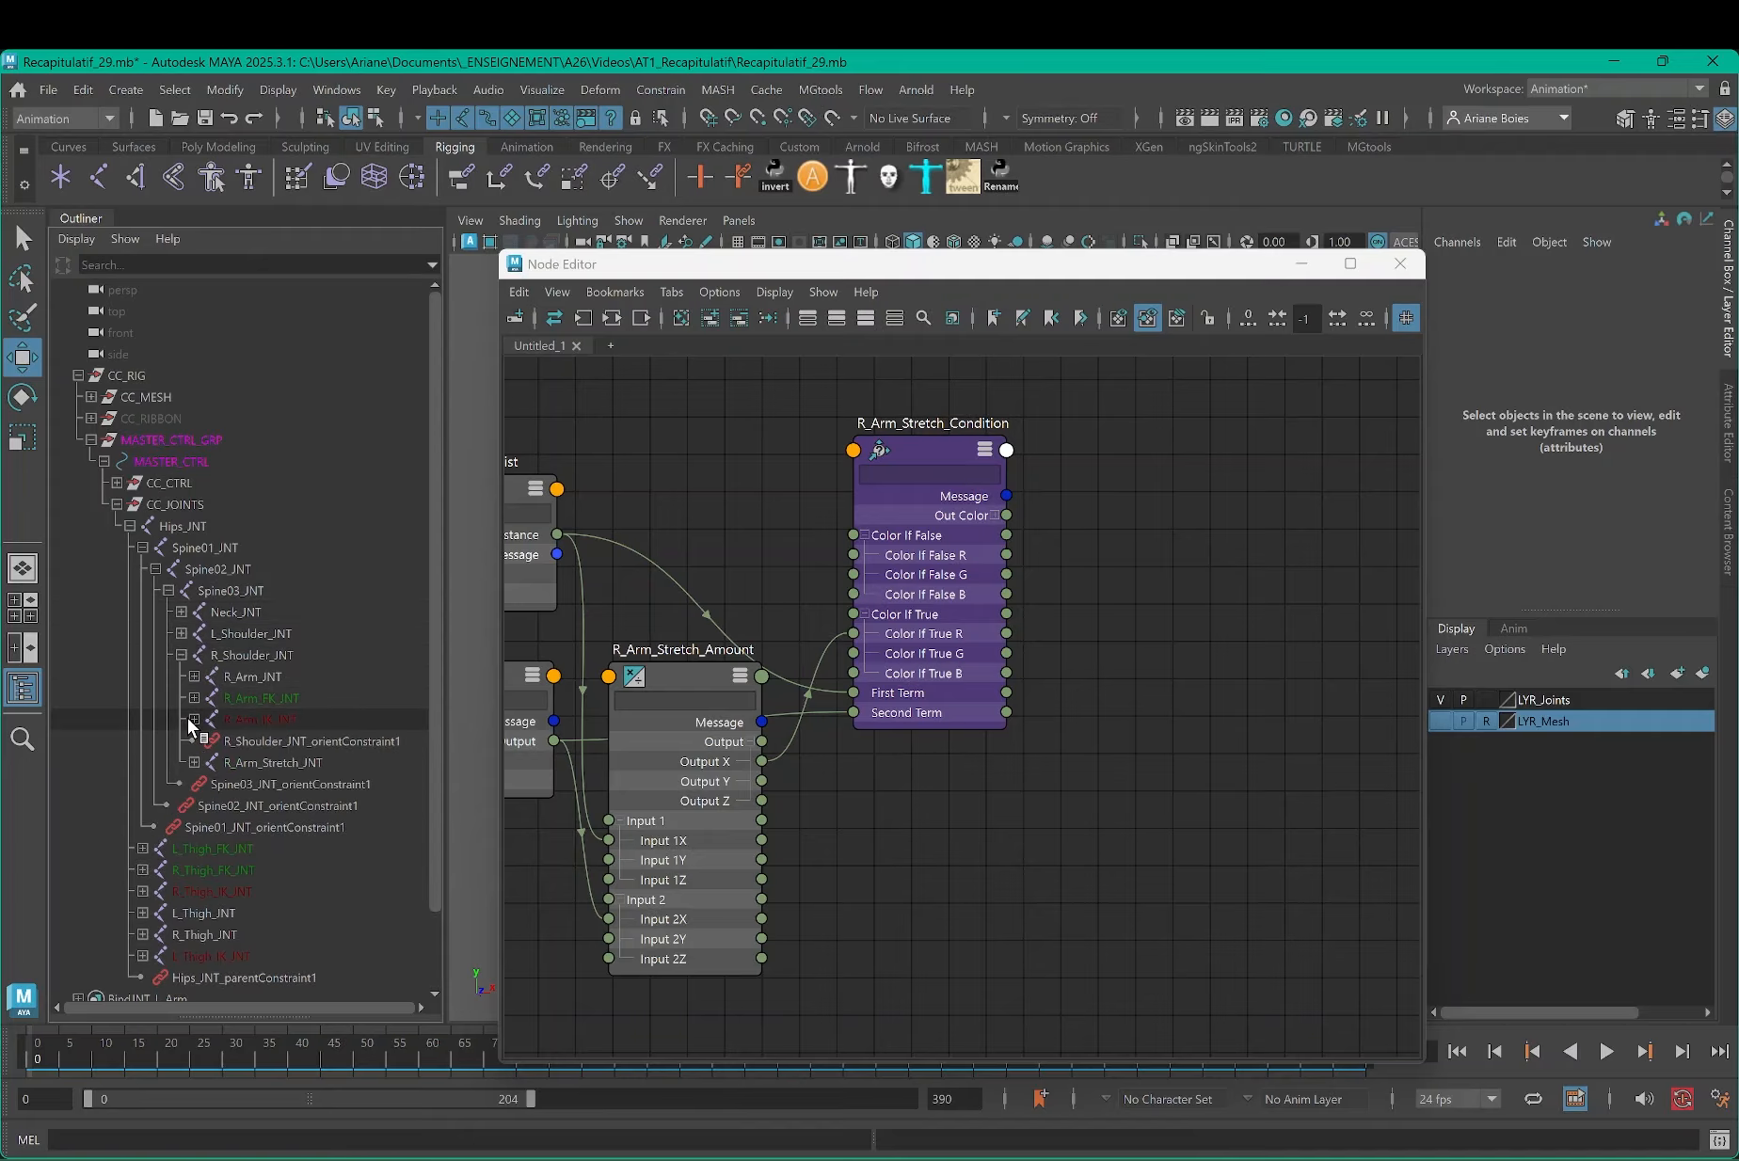
pyautogui.click(194, 719)
pyautogui.click(205, 741)
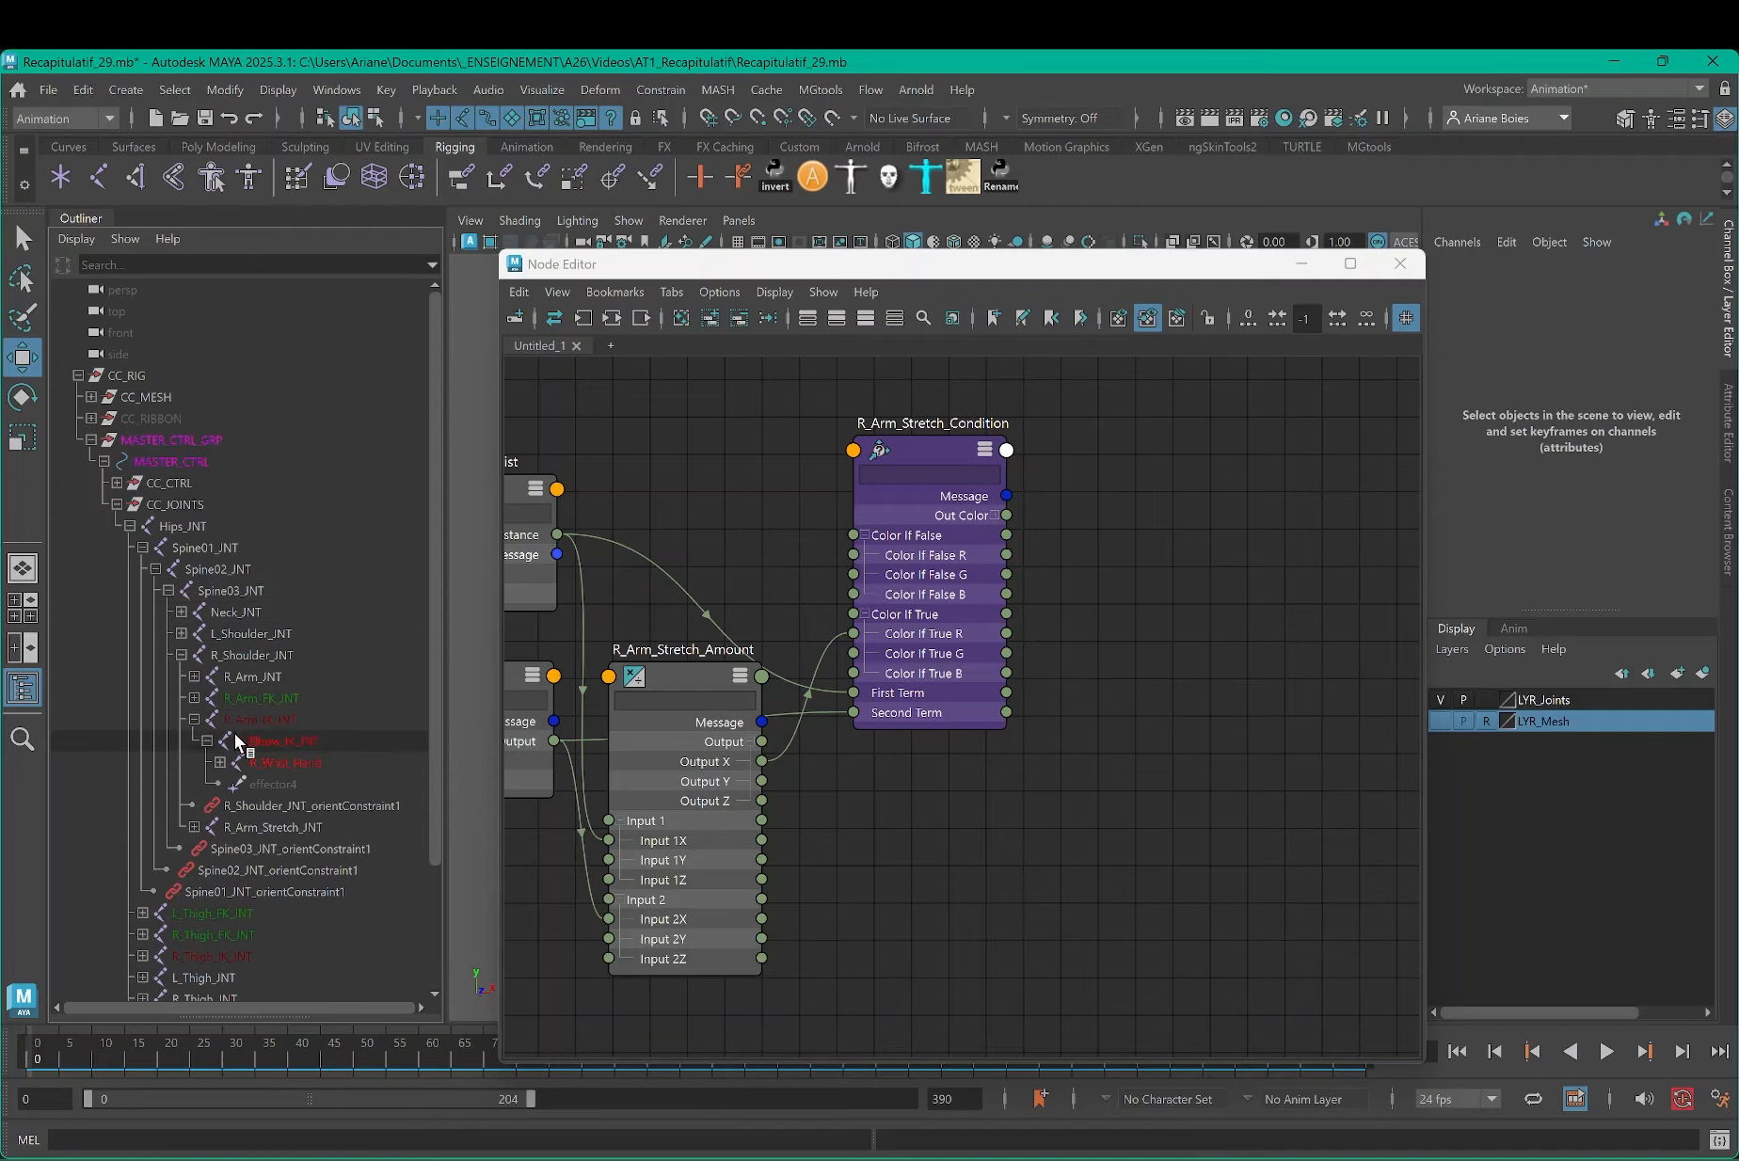
# Step: Select R_Arm_IK_JNT and R_Elbow_IK_JNT together, keeping the wrist joint out of the selection and the node network accessible
pyautogui.click(235, 721)
pyautogui.moveTo(702, 310); pyautogui.dragTo(1035, 337)
pyautogui.keyDown('alt'); pyautogui.moveTo(603, 602); pyautogui.dragTo(451, 524, button='middle'); pyautogui.keyUp('alt')
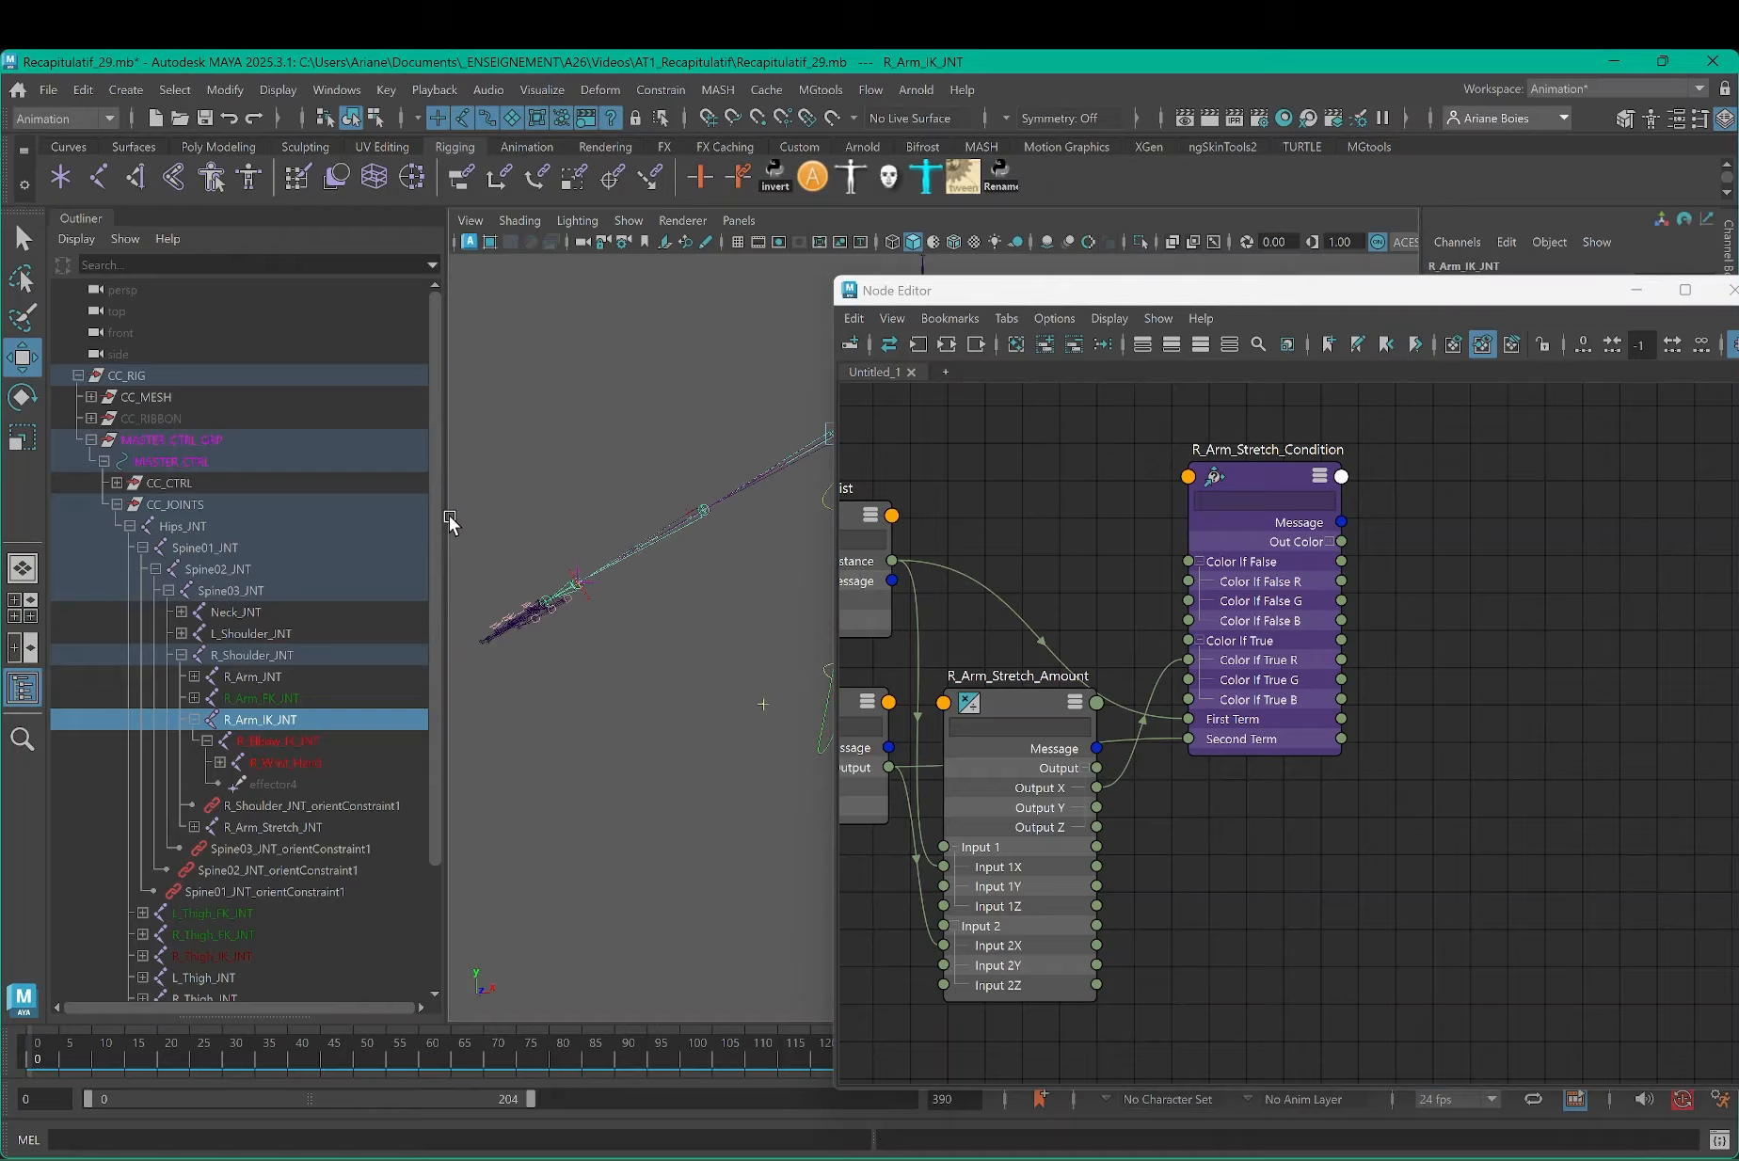
pyautogui.keyDown('shift'); pyautogui.click(281, 763); pyautogui.keyUp('shift')
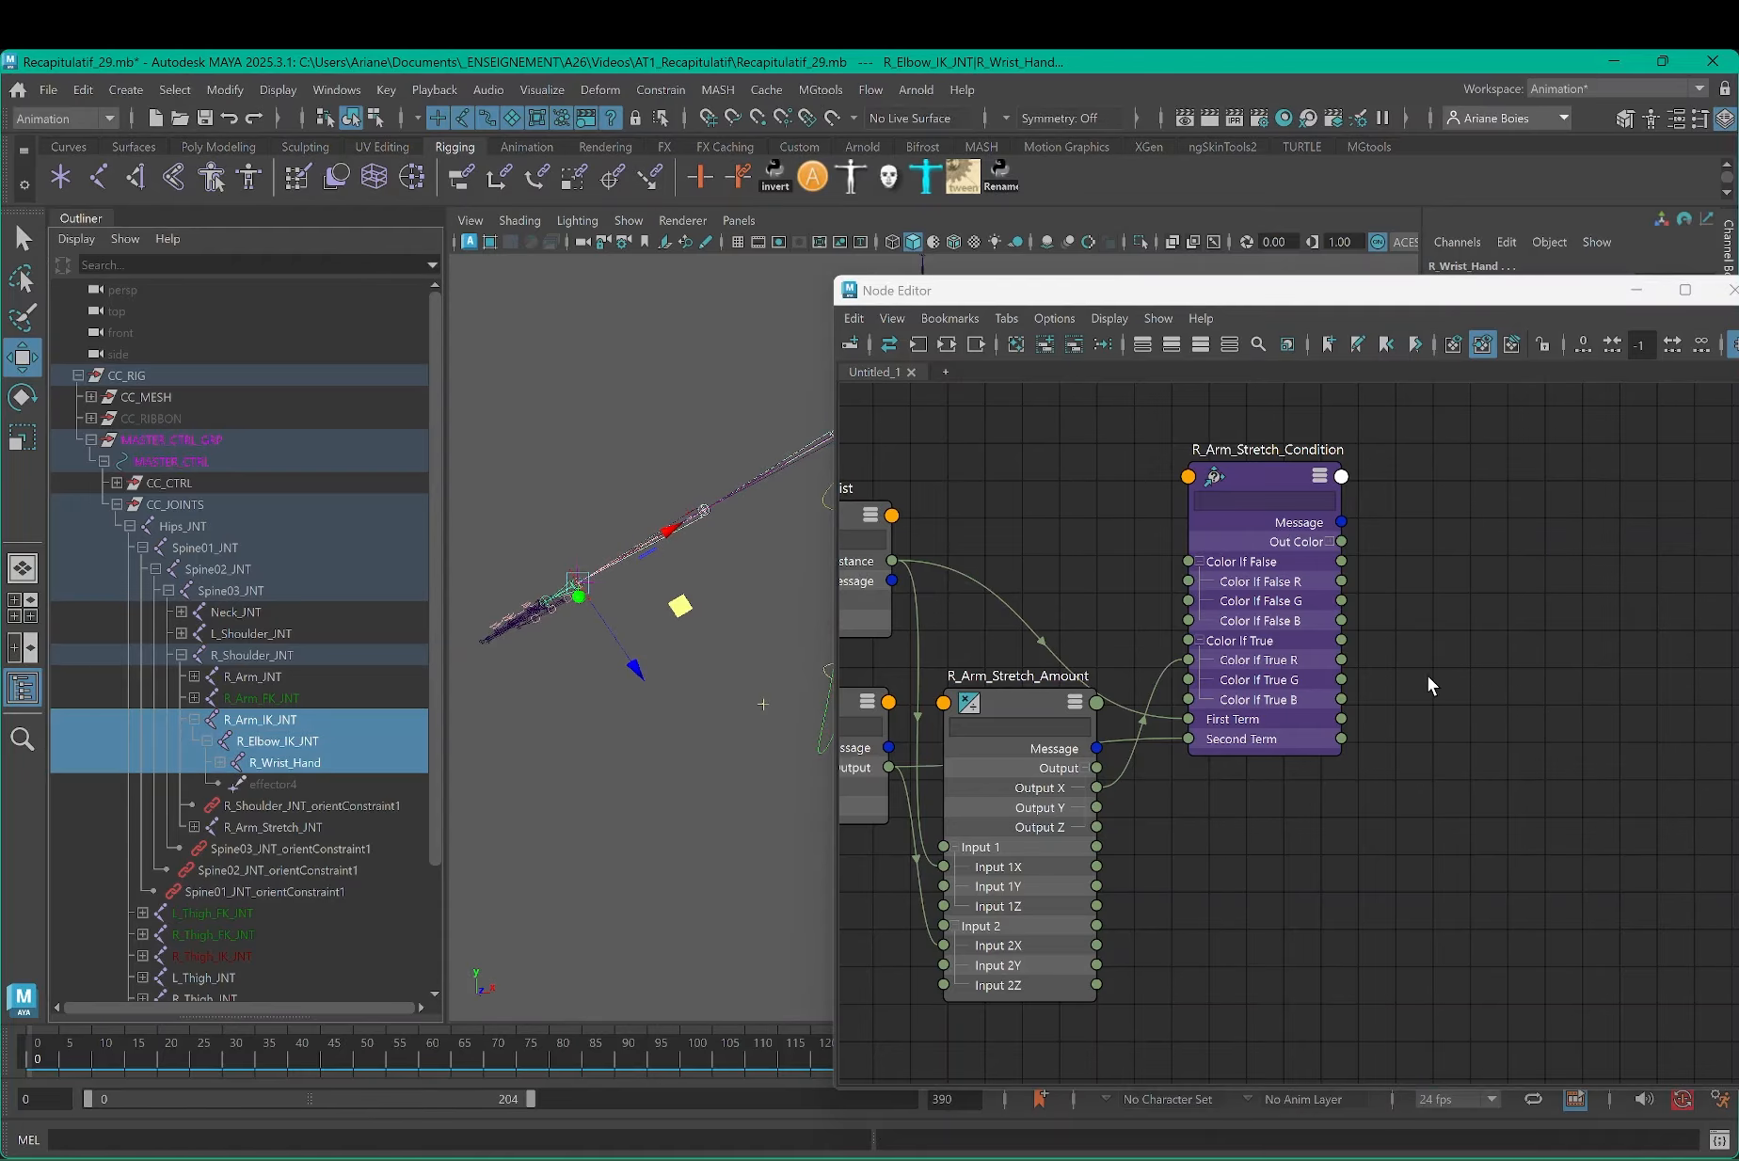
pyautogui.moveTo(273, 704); pyautogui.dragTo(273, 722)
pyautogui.click(266, 721)
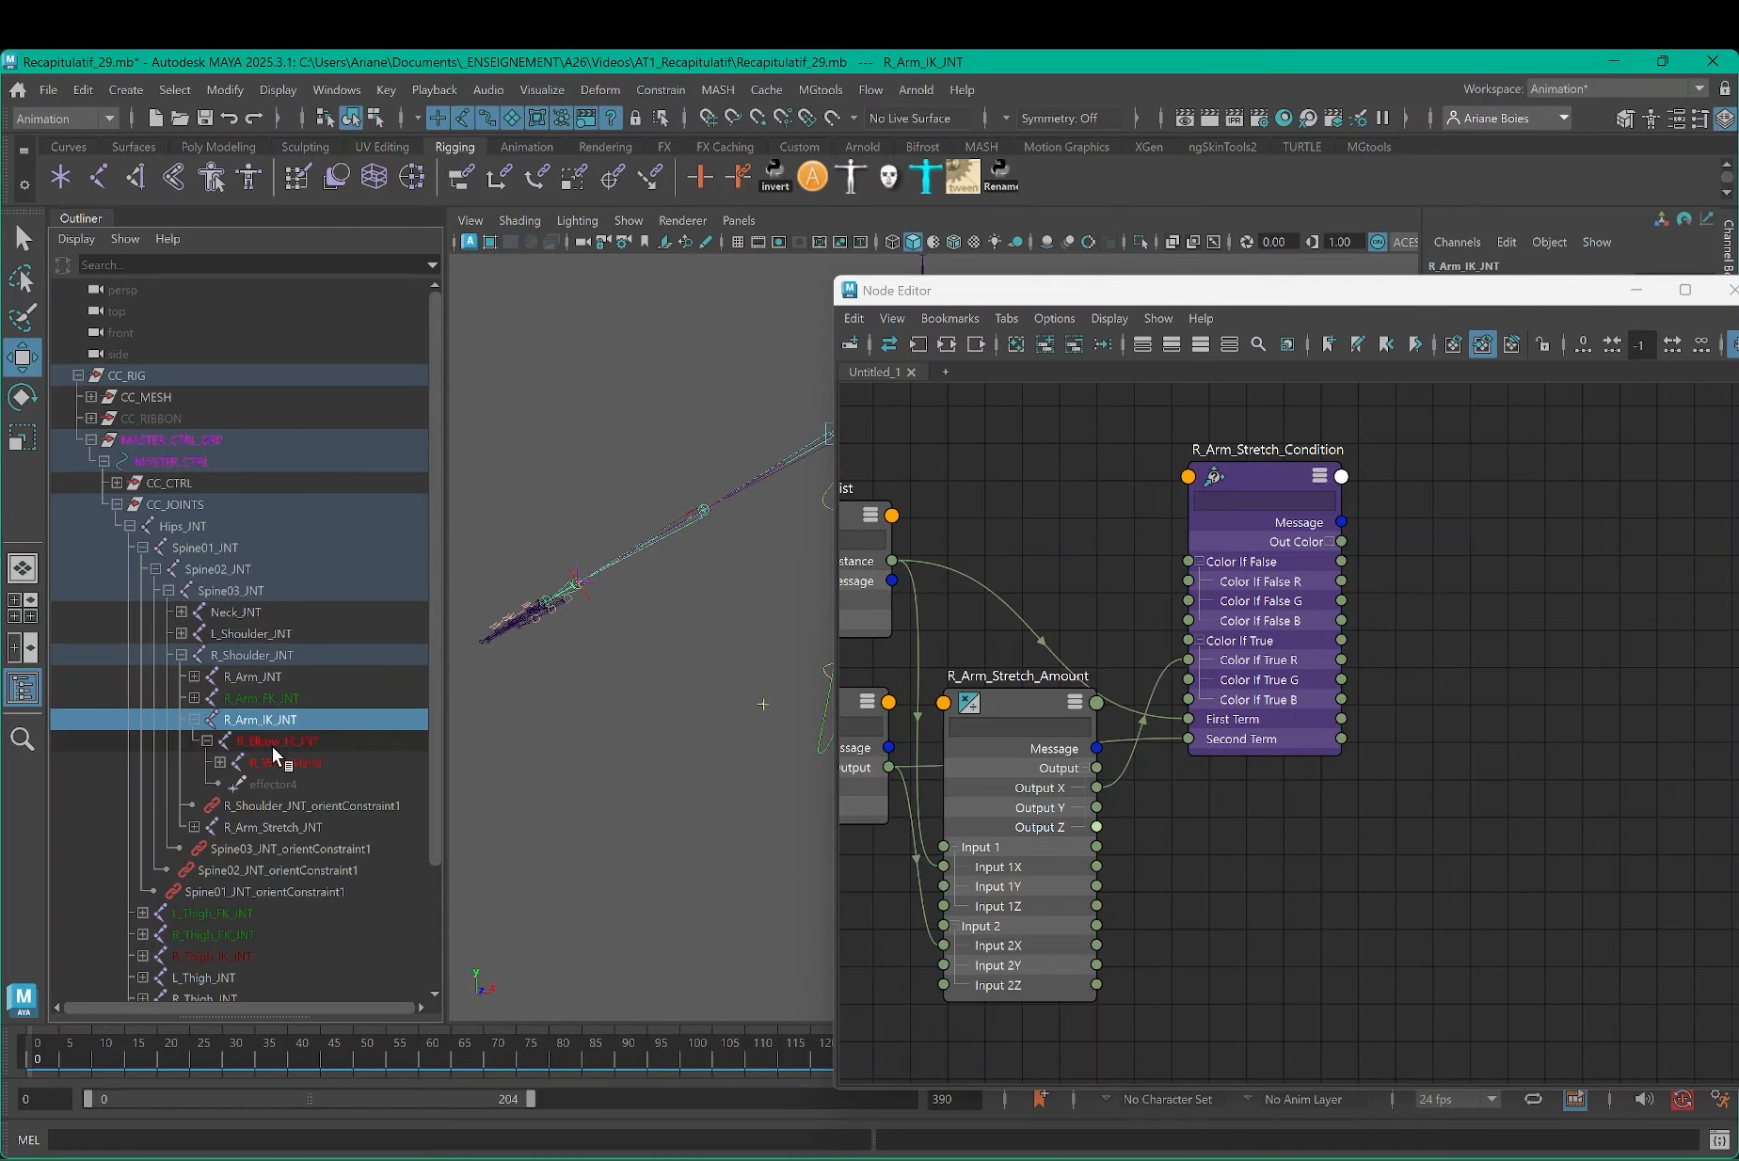
pyautogui.keyDown('shift'); pyautogui.click(272, 743); pyautogui.keyUp('shift')
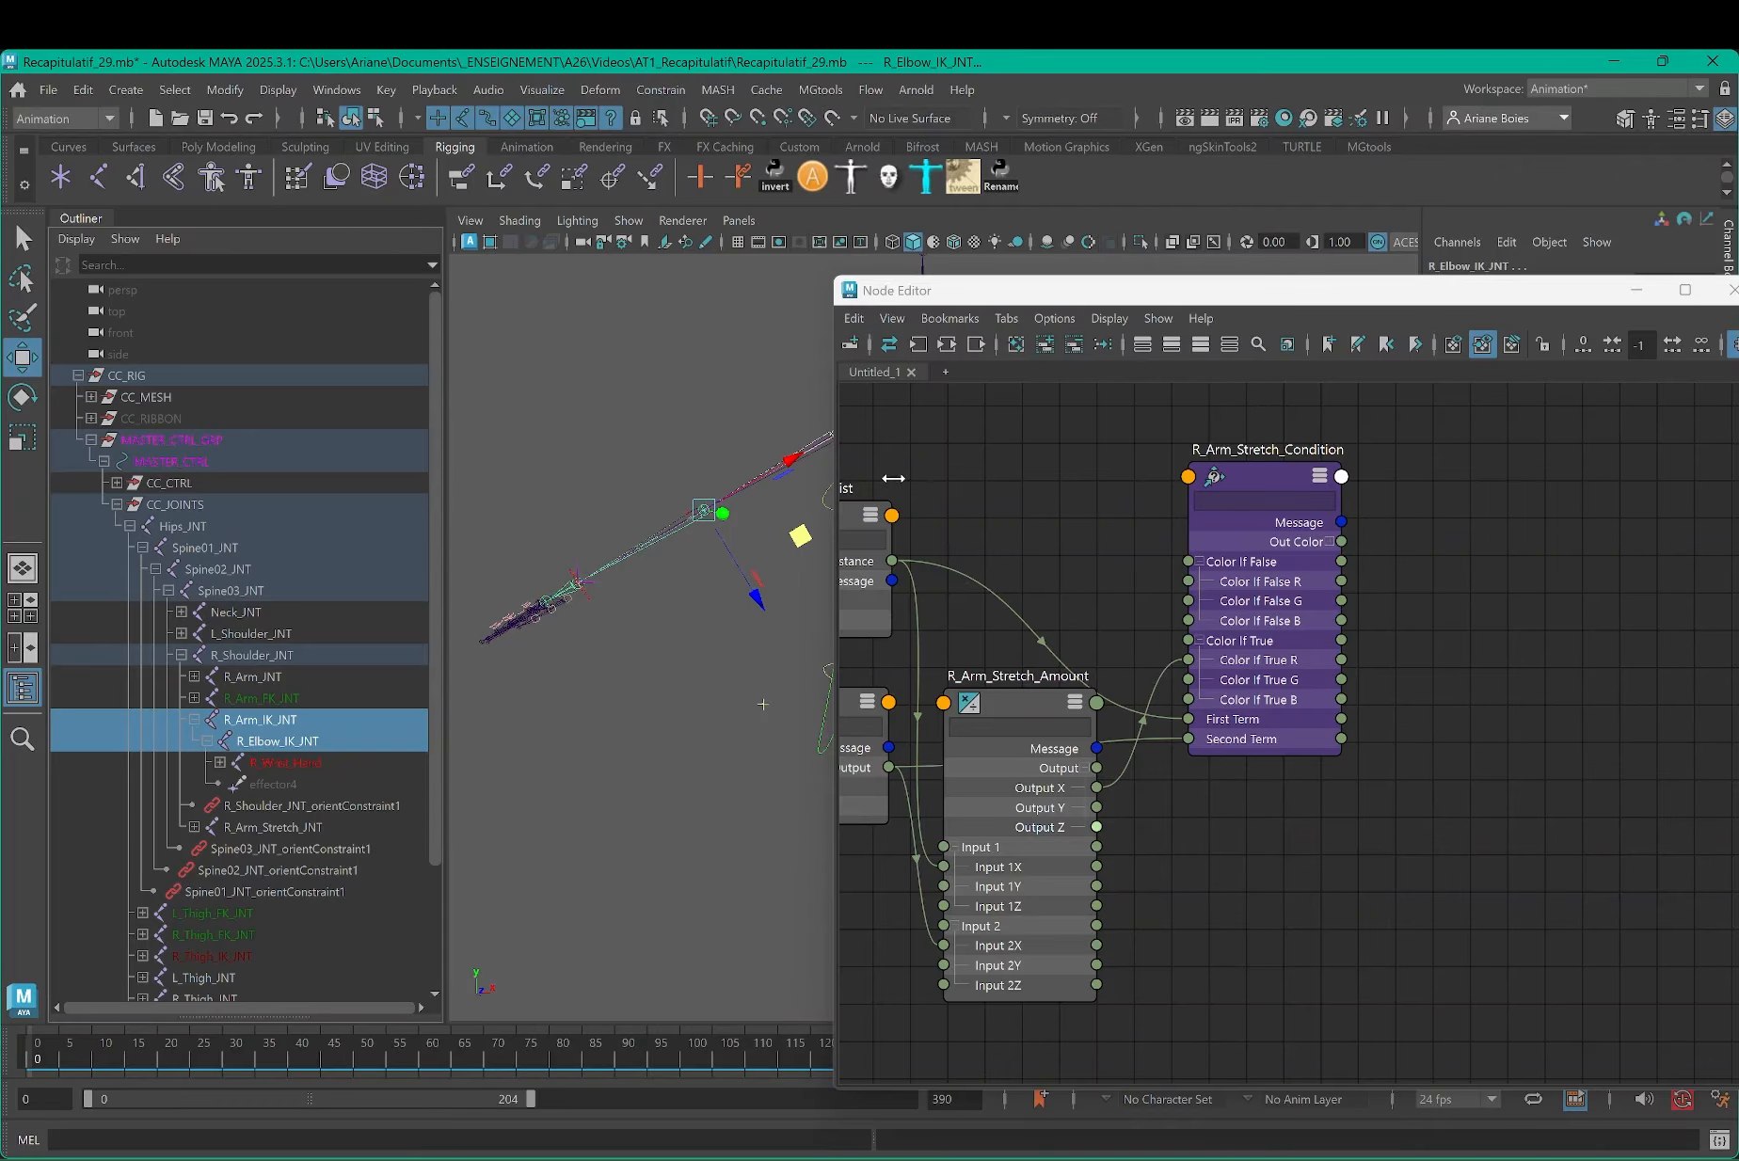
# Step: Add the two selected IK joints to the node graph beside R_Arm_Stretch_Condition and show their full attribute lists
pyautogui.click(1045, 346)
pyautogui.scroll(2, 1637, 876)
pyautogui.keyDown('alt'); pyautogui.moveTo(1549, 715); pyautogui.dragTo(1071, 772, button='middle'); pyautogui.keyUp('alt')
pyautogui.moveTo(1166, 887); pyautogui.dragTo(1440, 625)
pyautogui.press('3')
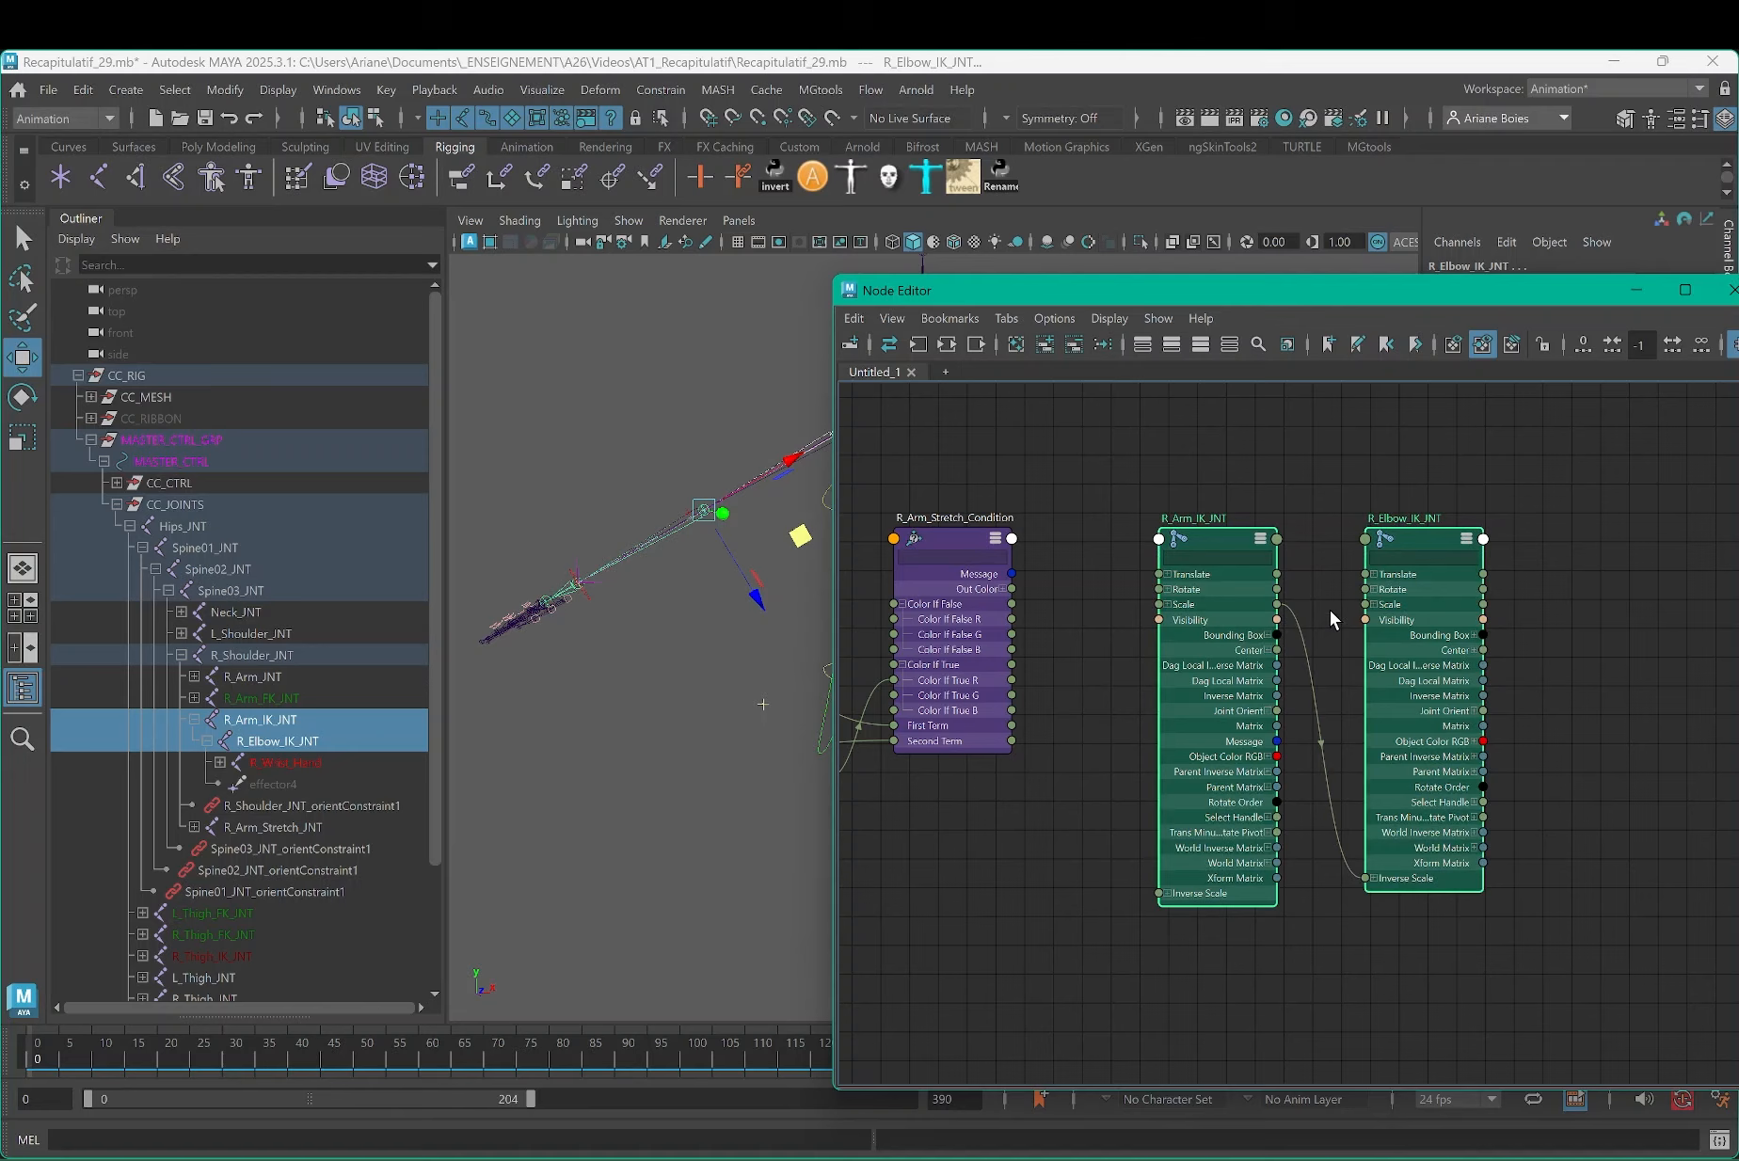
# Step: Expand the Scale attributes on R_Arm_IK_JNT and R_Elbow_IK_JNT and the Out Color attribute on R_Arm_Stretch_Condition
pyautogui.scroll(3, 1182, 561)
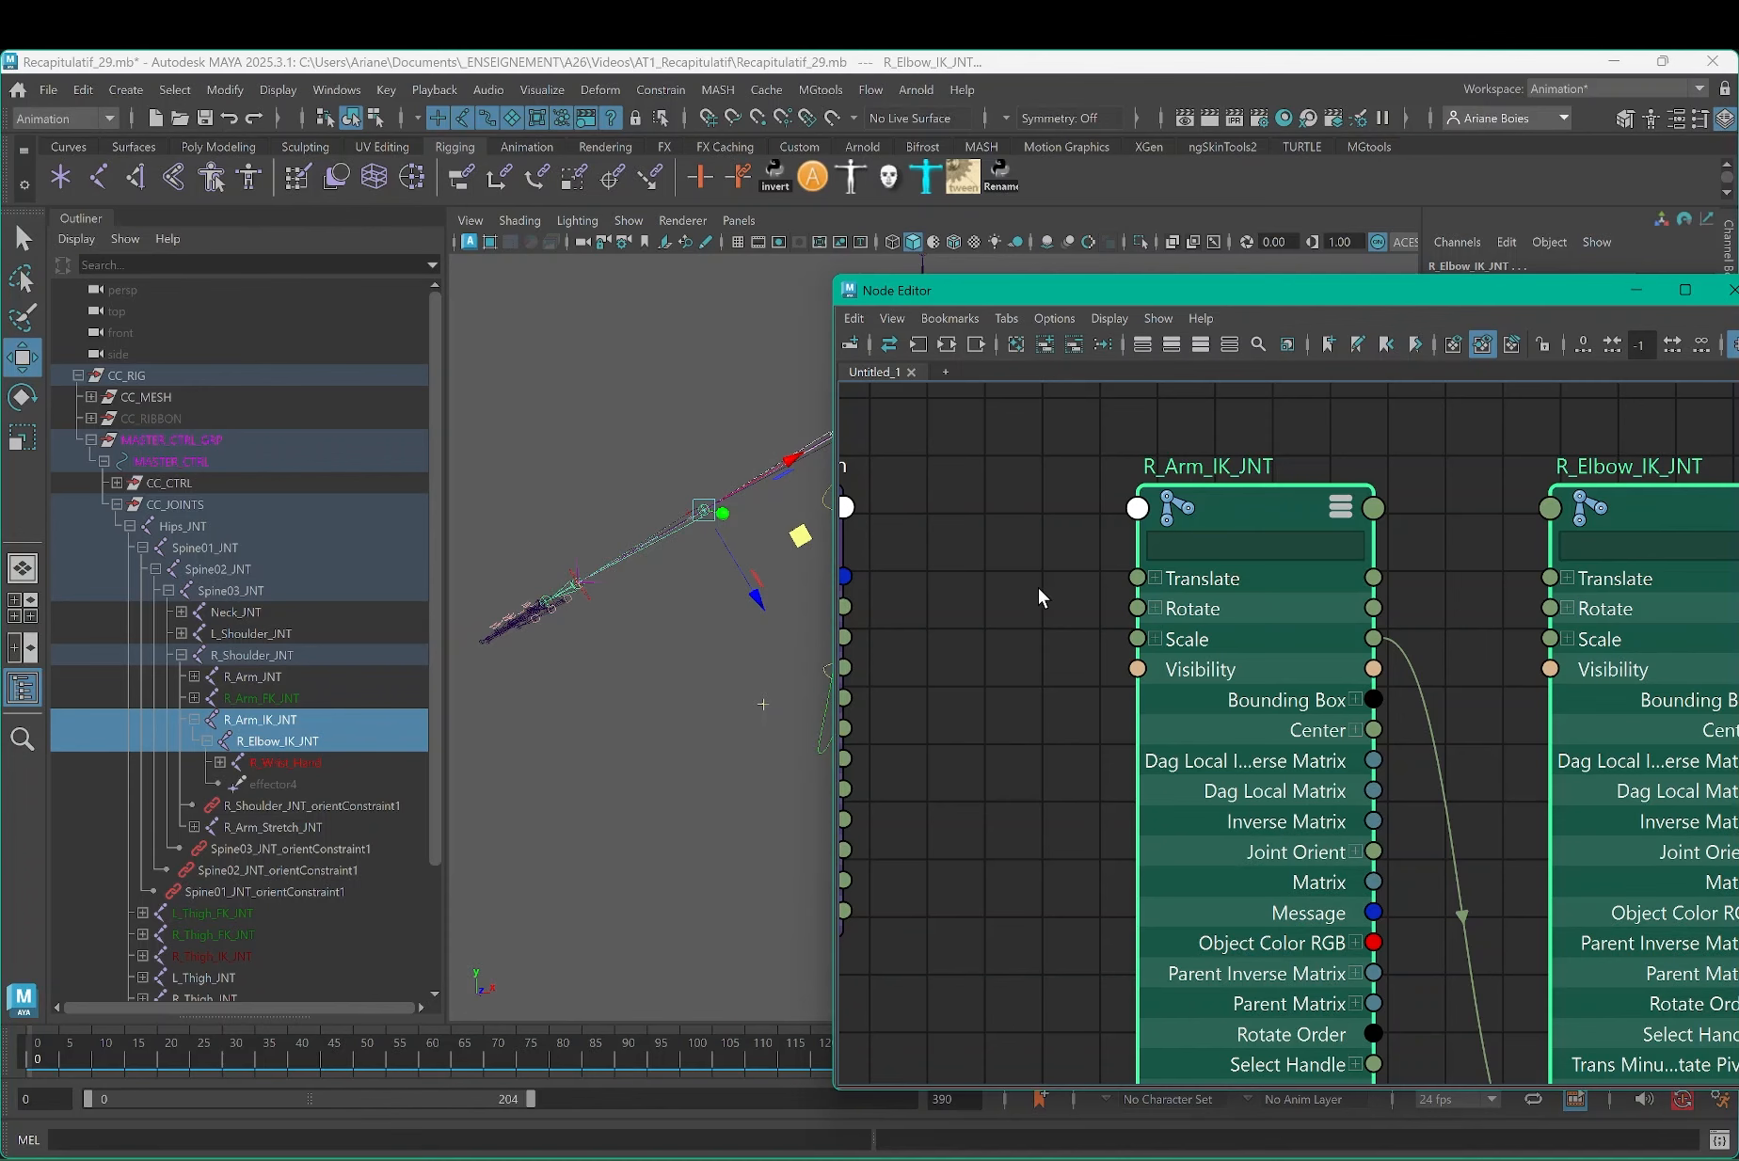
pyautogui.scroll(-3, 1038, 588)
pyautogui.moveTo(1100, 682); pyautogui.dragTo(1189, 639, button='middle')
pyautogui.click(1173, 599)
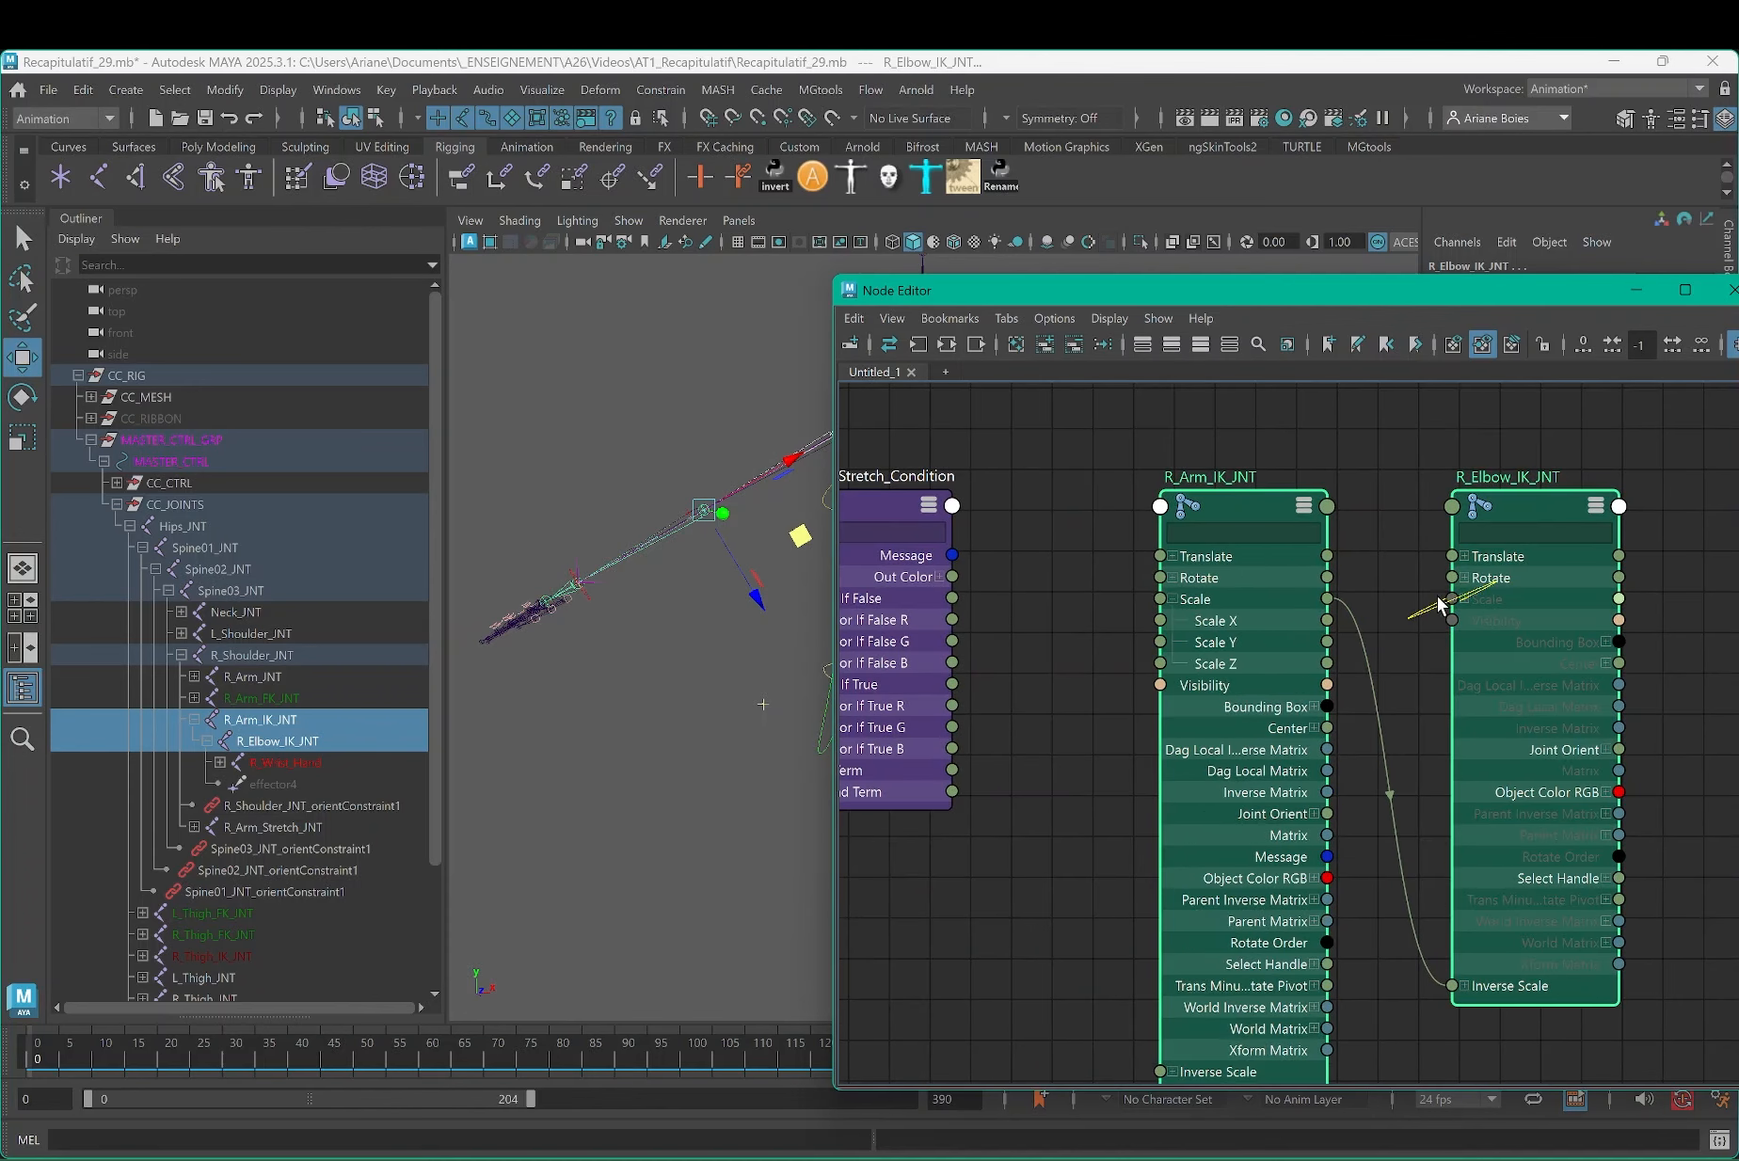
pyautogui.click(1466, 601)
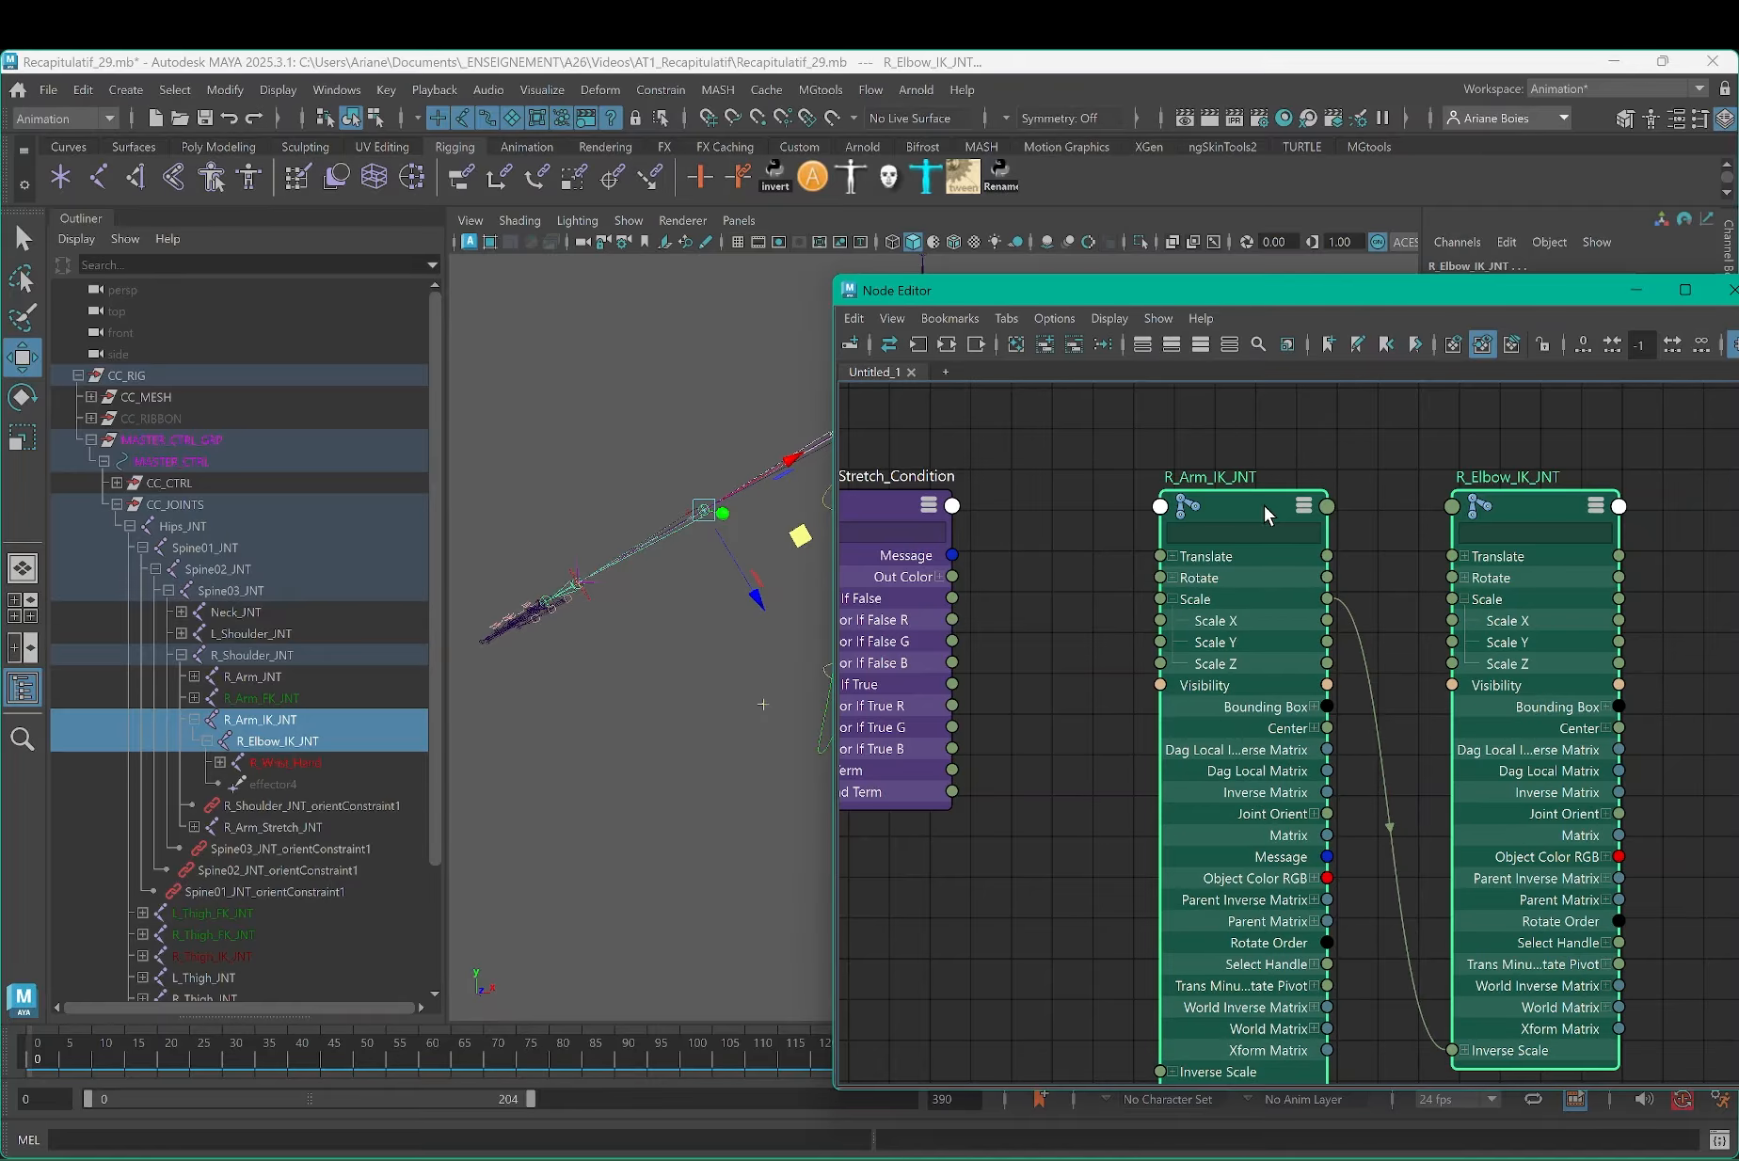
pyautogui.moveTo(1264, 505); pyautogui.dragTo(1219, 478)
pyautogui.click(937, 578)
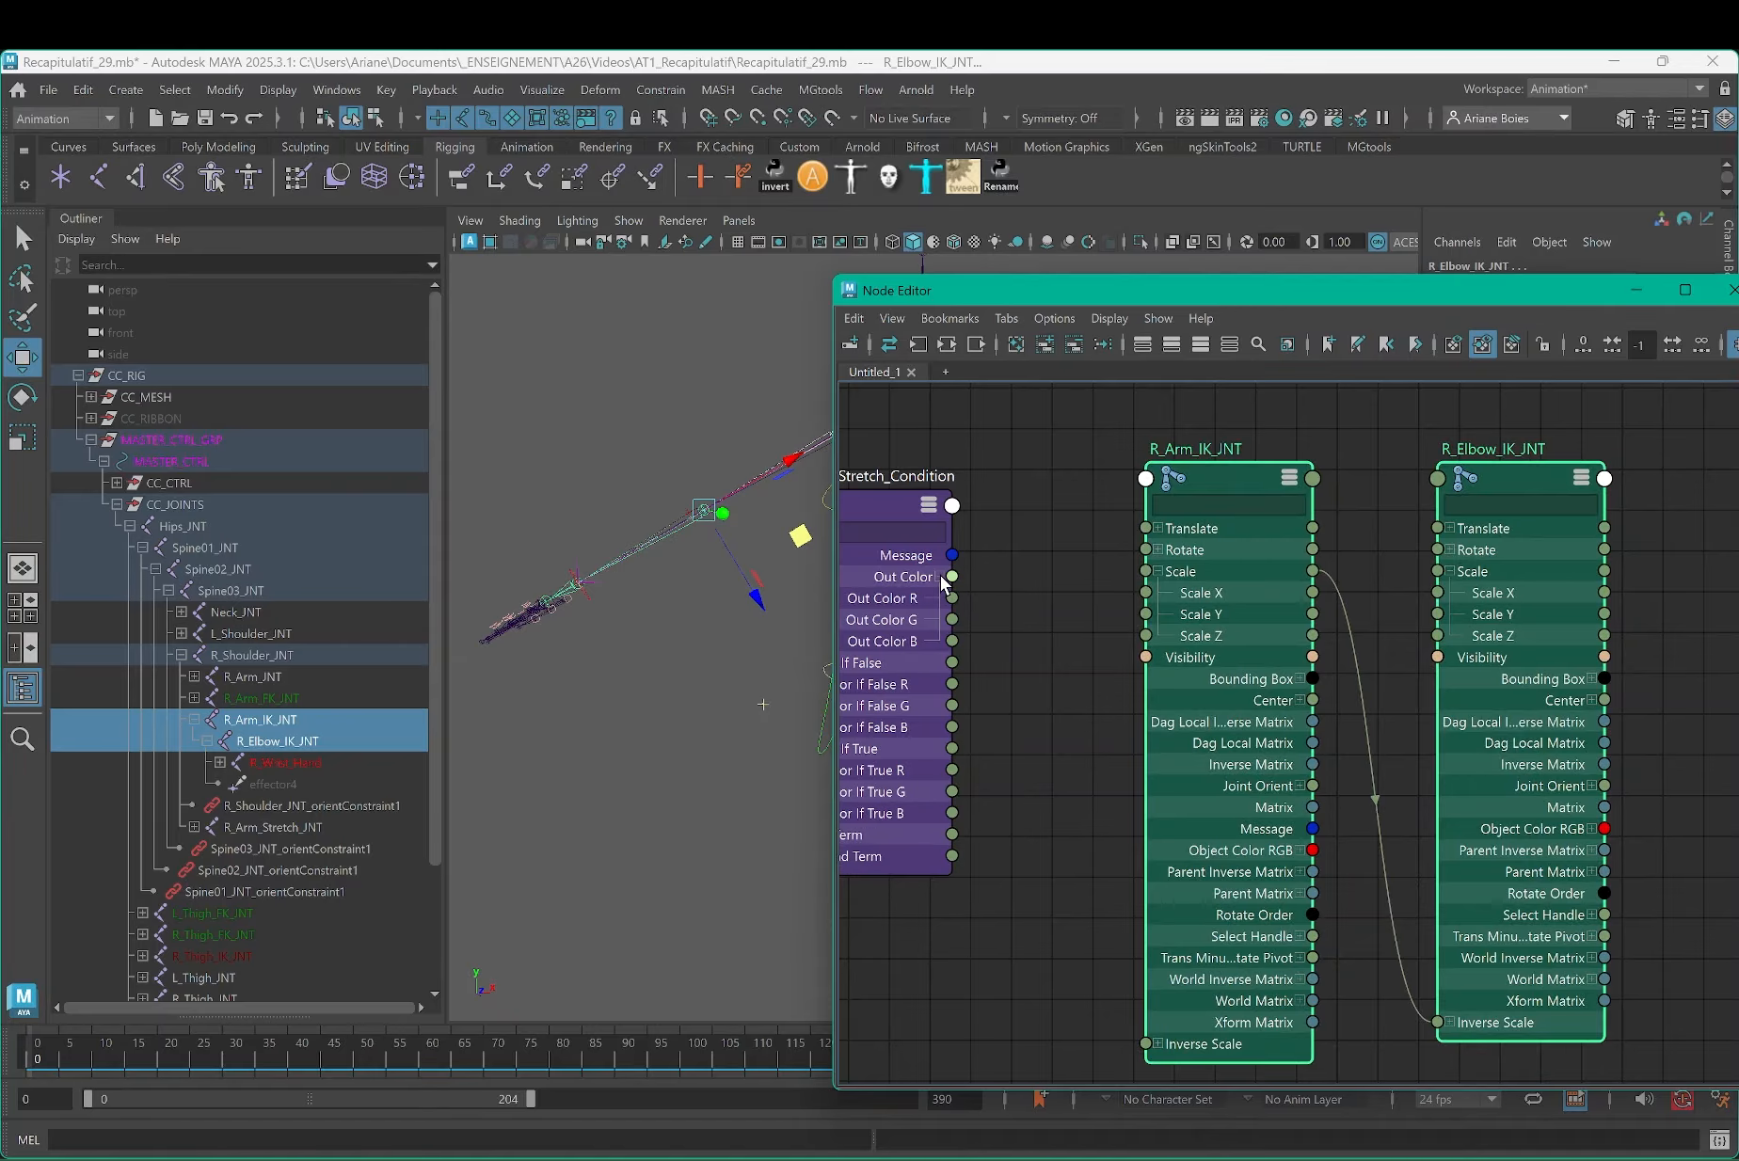
pyautogui.keyDown('alt'); pyautogui.moveTo(1033, 612); pyautogui.dragTo(1214, 592, button='middle'); pyautogui.keyUp('alt')
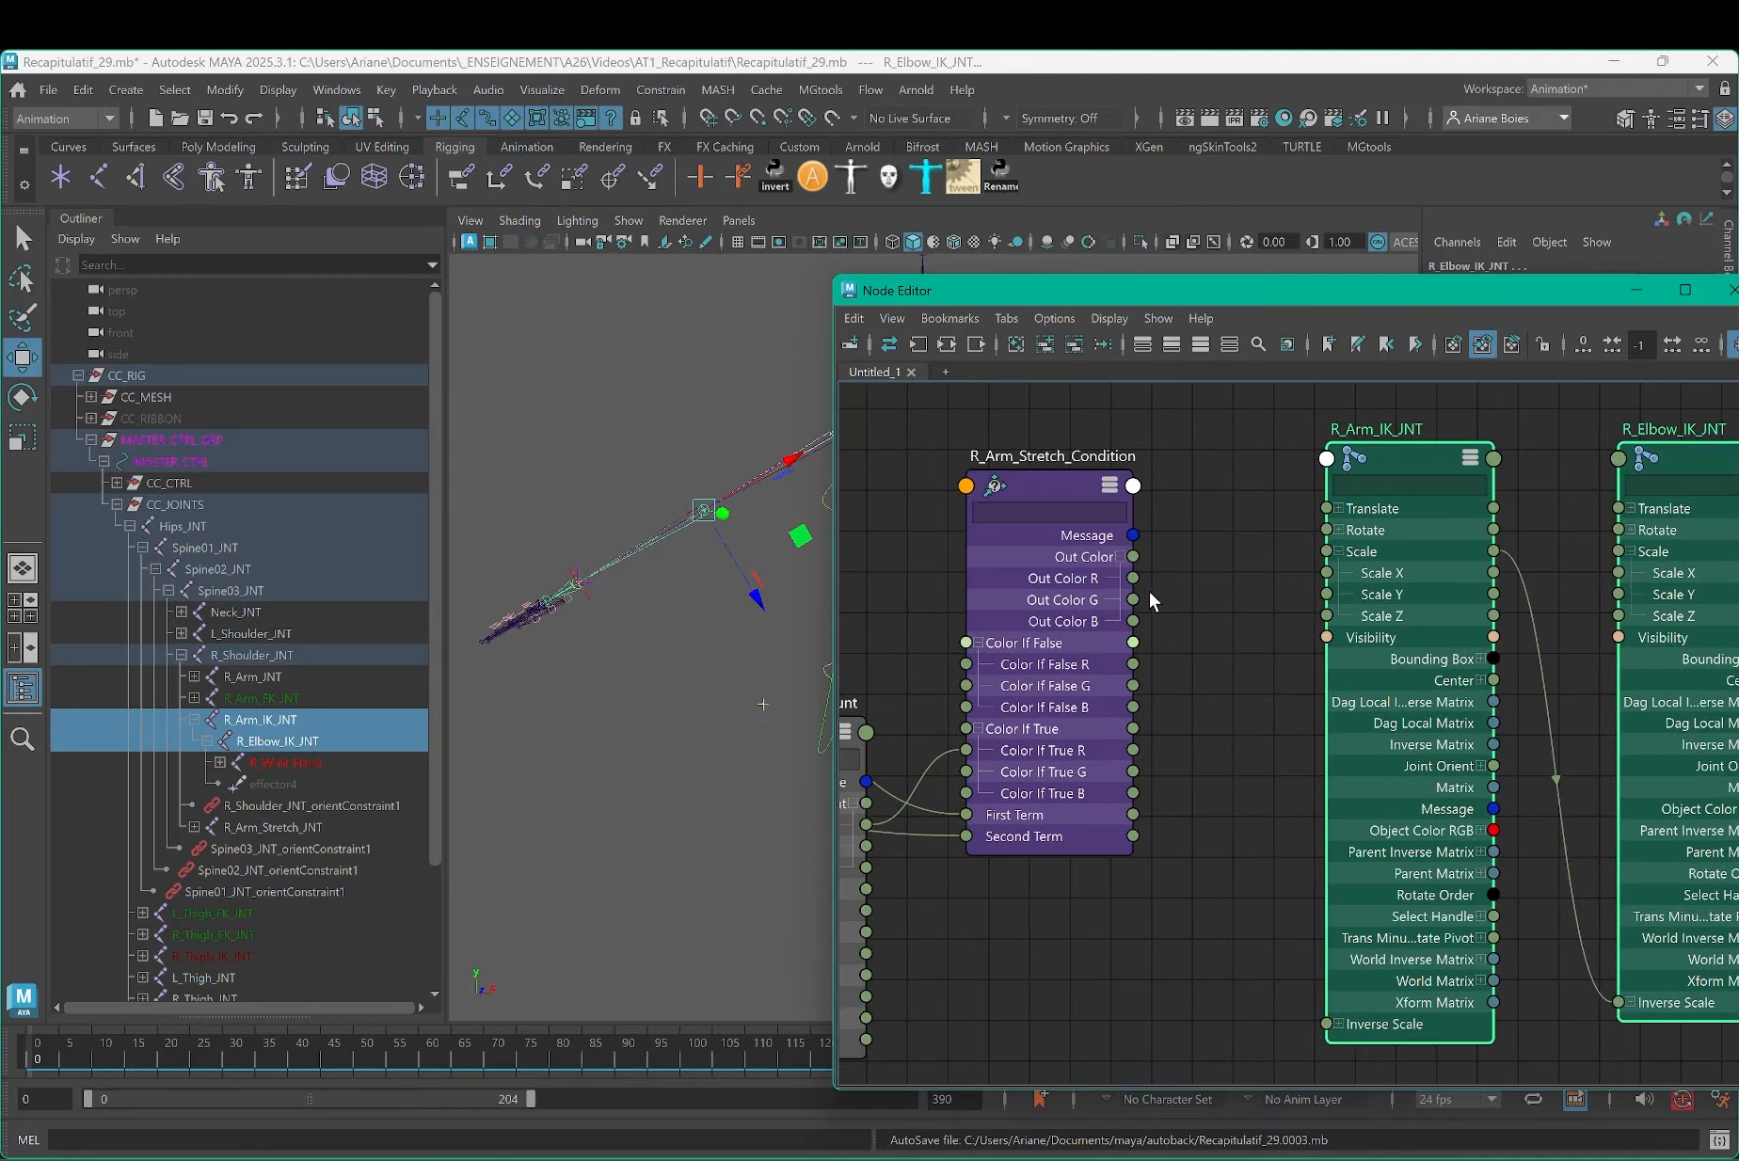
pyautogui.keyDown('alt'); pyautogui.moveTo(1196, 684); pyautogui.dragTo(1066, 729, button='middle'); pyautogui.keyUp('alt')
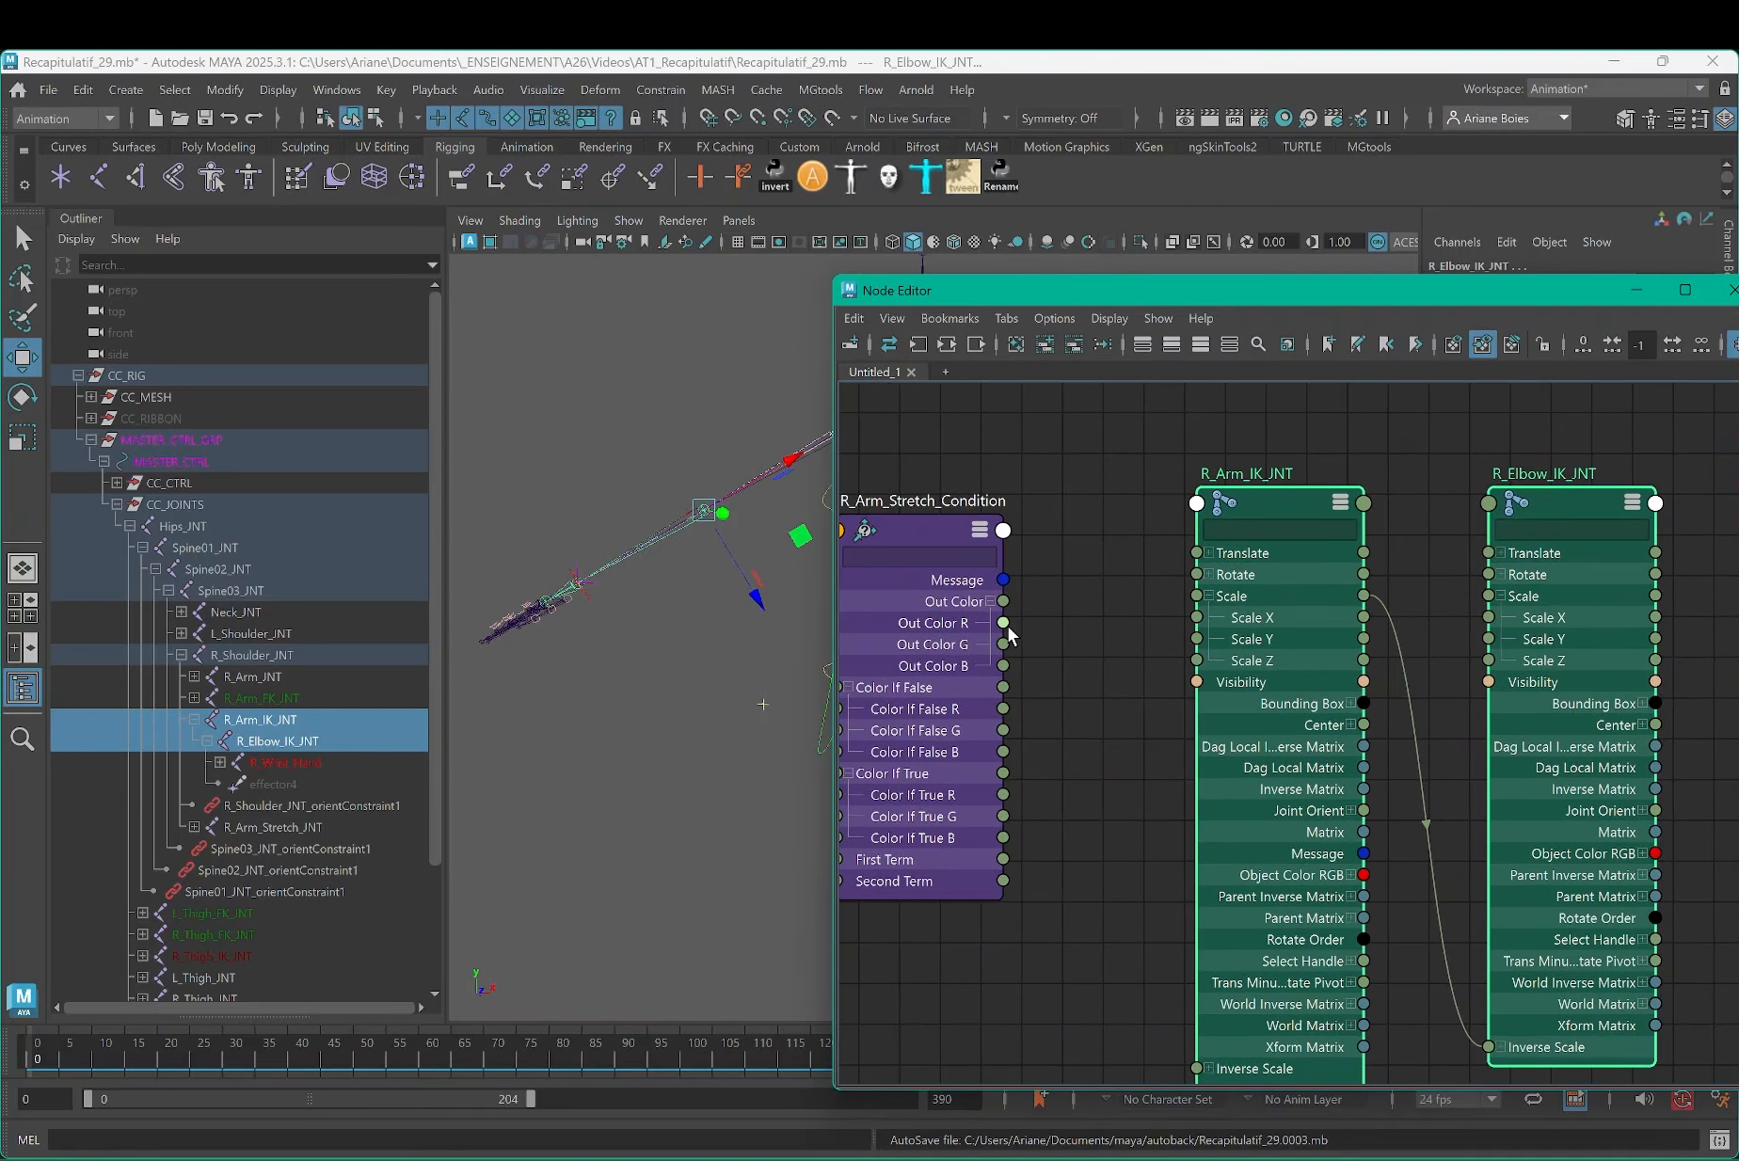
# Step: Connect the condition's Out Color R to Scale X of both R_Arm_IK_JNT and R_Elbow_IK_JNT and shift the joint nodes slightly
pyautogui.moveTo(1003, 623); pyautogui.dragTo(1205, 616)
pyautogui.moveTo(1004, 623); pyautogui.dragTo(1493, 621)
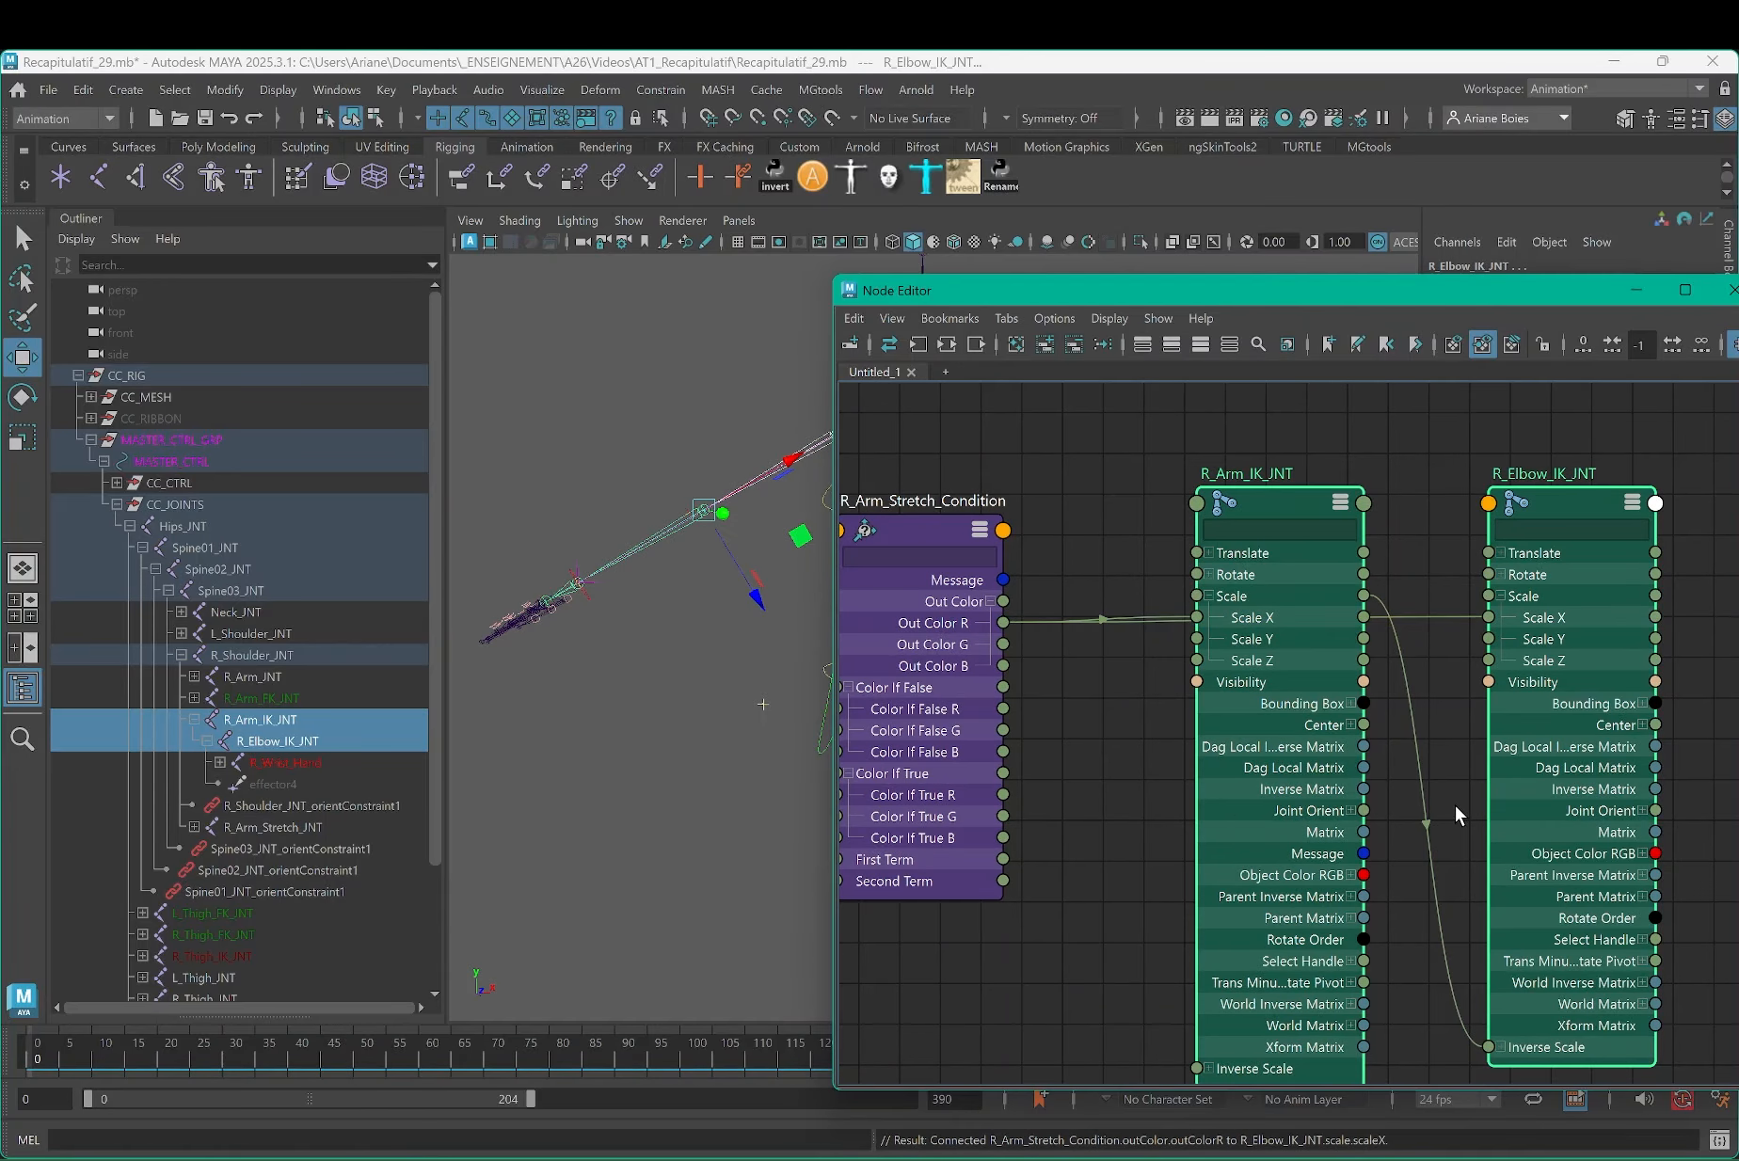
pyautogui.moveTo(1292, 512)
pyautogui.mouseDown()
pyautogui.moveTo(1277, 705)
pyautogui.moveTo(1305, 526)
pyautogui.mouseUp()
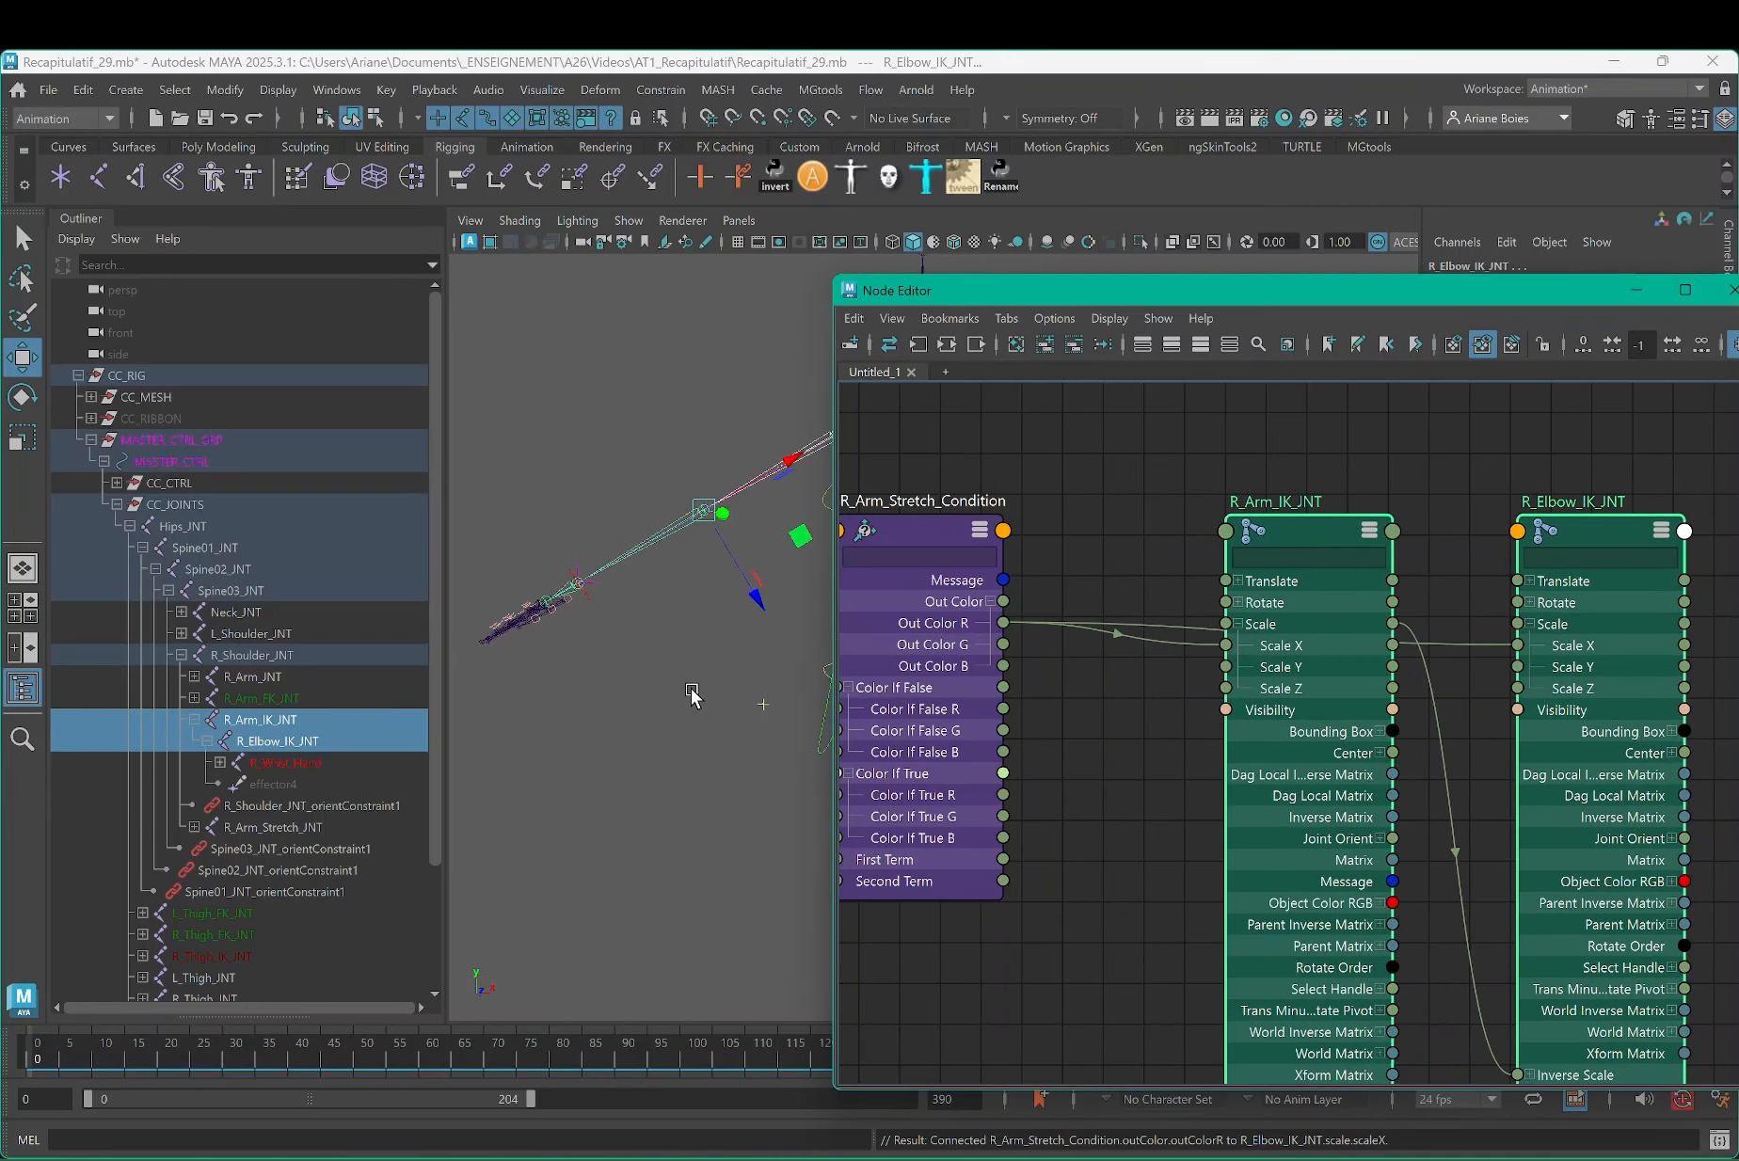
# Step: Test the stretch by pulling R_Wrist_IK_CTRL beyond the right arm's reach with the Node Editor moved out of the way
pyautogui.click(574, 629)
pyautogui.scroll(2, 575, 628)
pyautogui.click(489, 592)
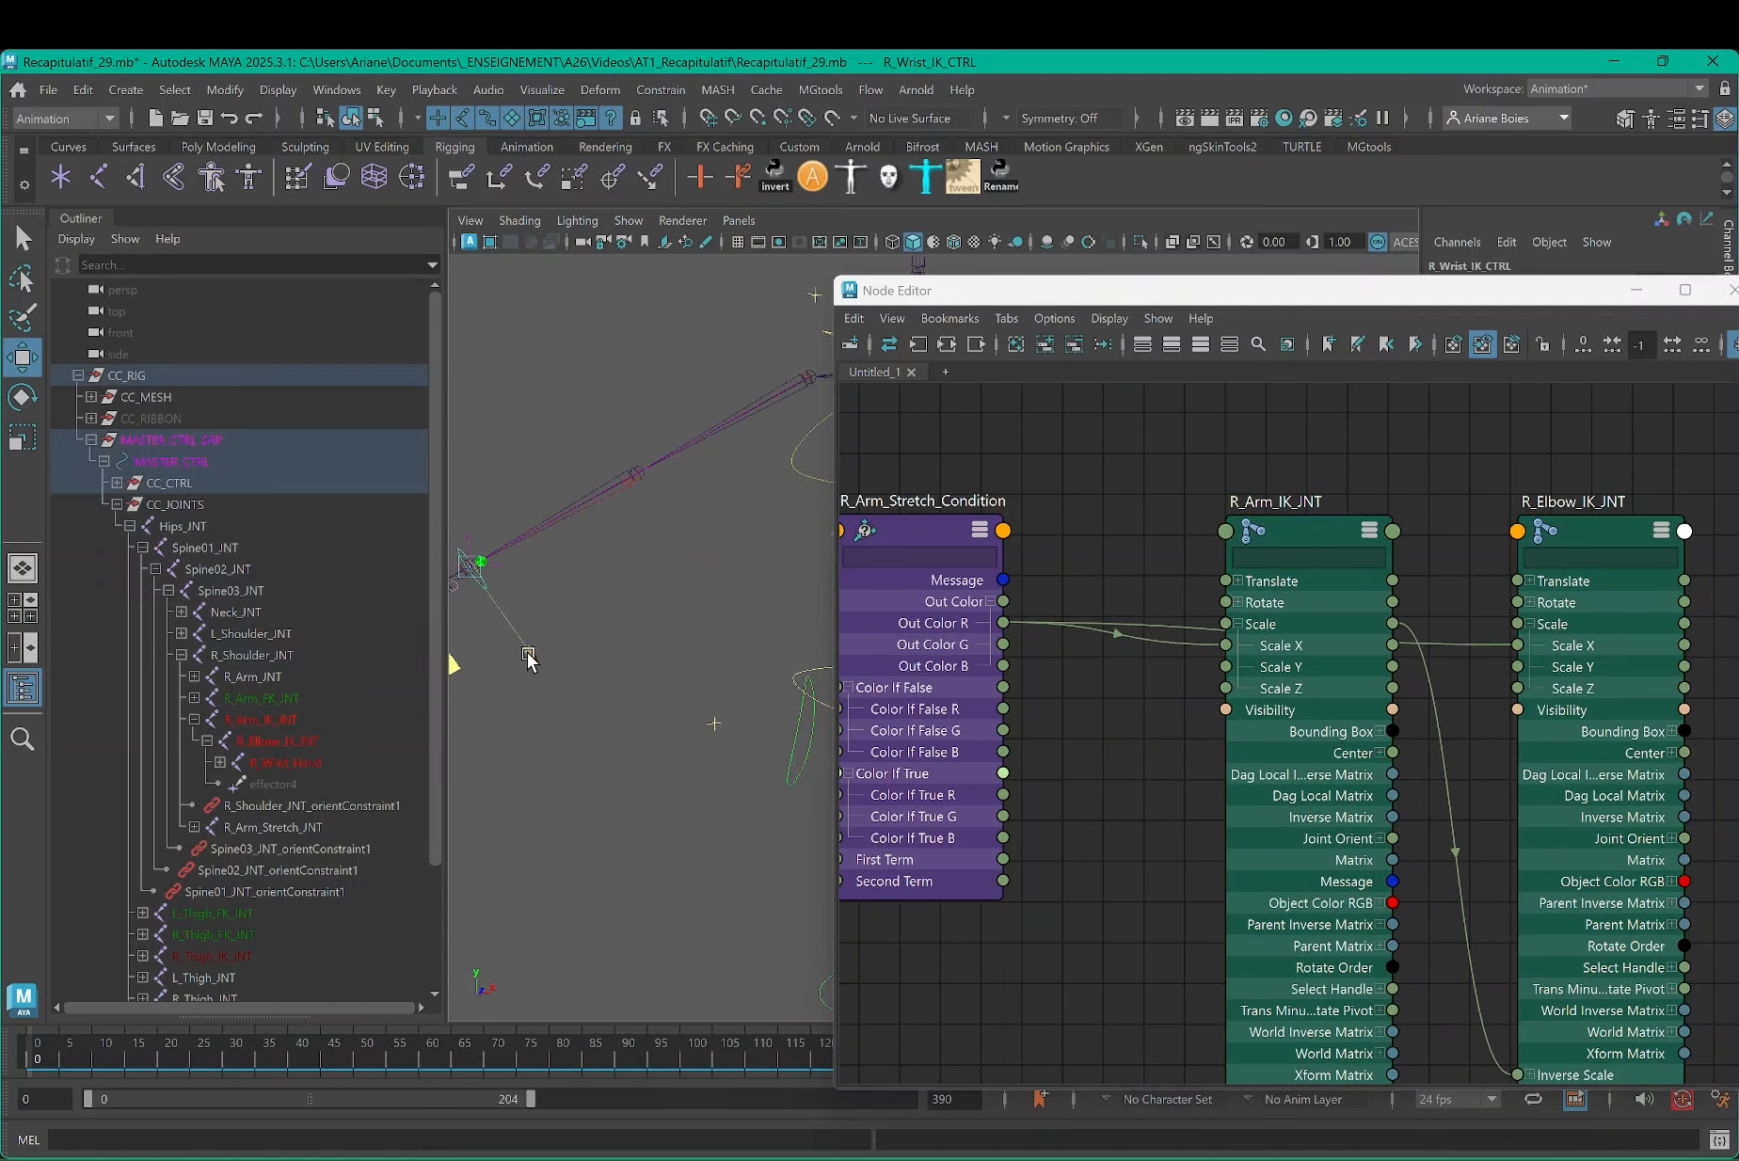
pyautogui.moveTo(967, 297); pyautogui.dragTo(1326, 797)
pyautogui.keyDown('alt'); pyautogui.moveTo(673, 599); pyautogui.dragTo(972, 573, button='middle'); pyautogui.keyUp('alt')
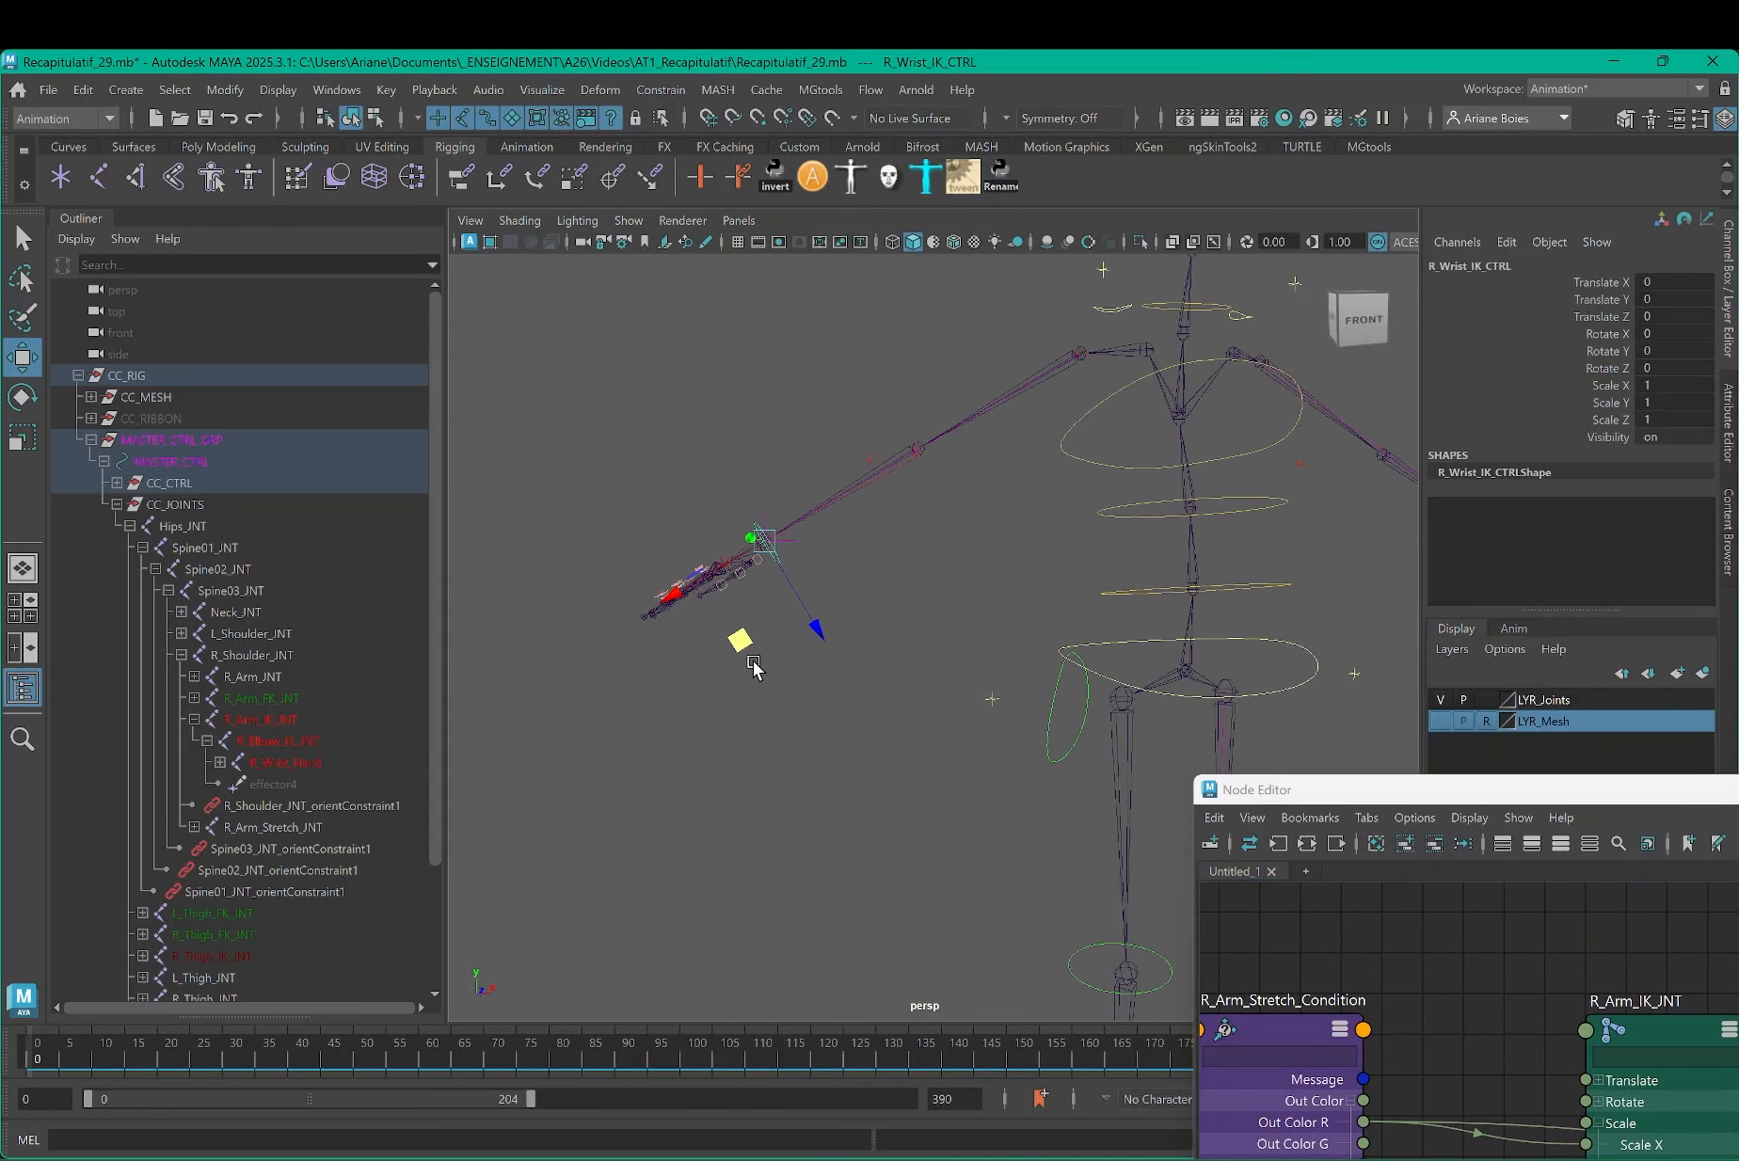
pyautogui.moveTo(754, 666); pyautogui.dragTo(986, 377)
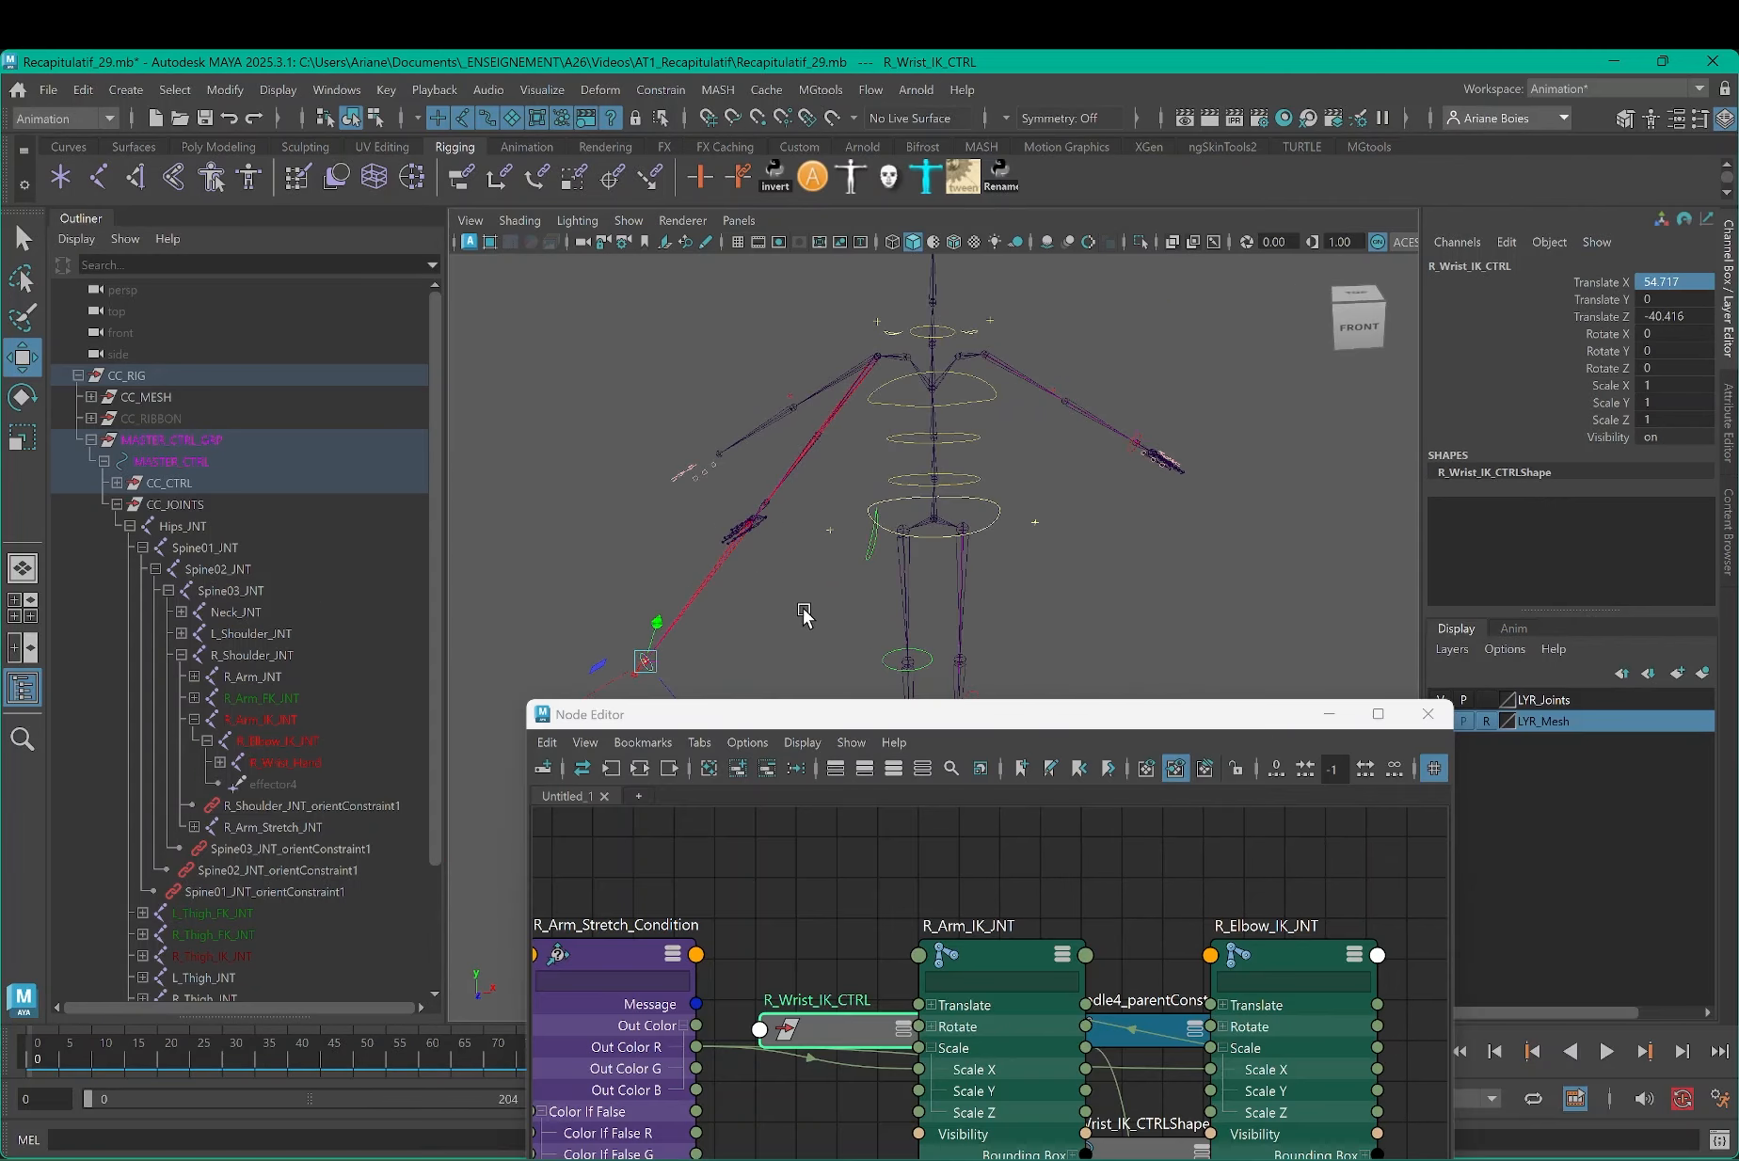
pyautogui.keyDown('alt'); pyautogui.moveTo(760, 631); pyautogui.dragTo(877, 523, button='middle'); pyautogui.keyUp('alt')
pyautogui.moveTo(730, 657); pyautogui.dragTo(708, 518)
# Step: Reset R_Wrist_IK_CTRL's Translate X, Y and Z to 0 and close the Node Editor
pyautogui.moveTo(1652, 332); pyautogui.dragTo(1660, 279)
pyautogui.click(1661, 284)
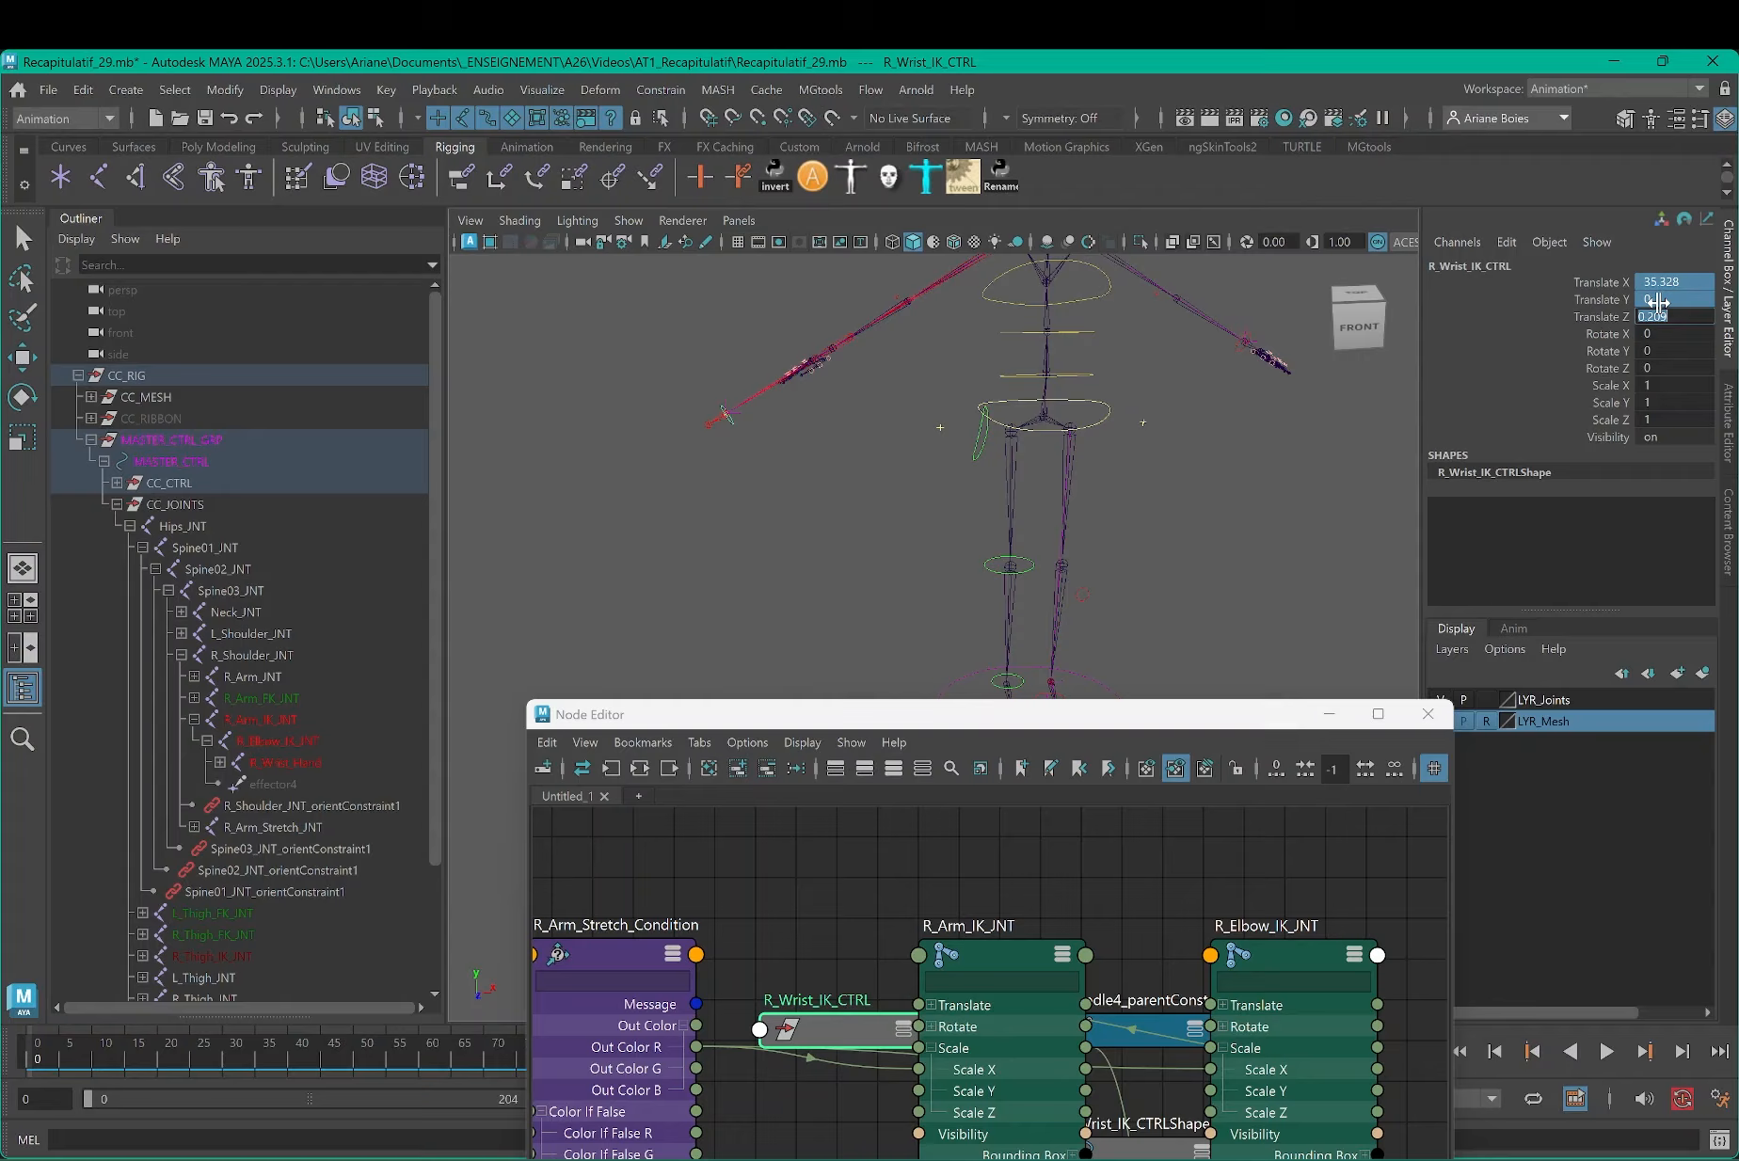
pyautogui.write('0')
pyautogui.press('Return')
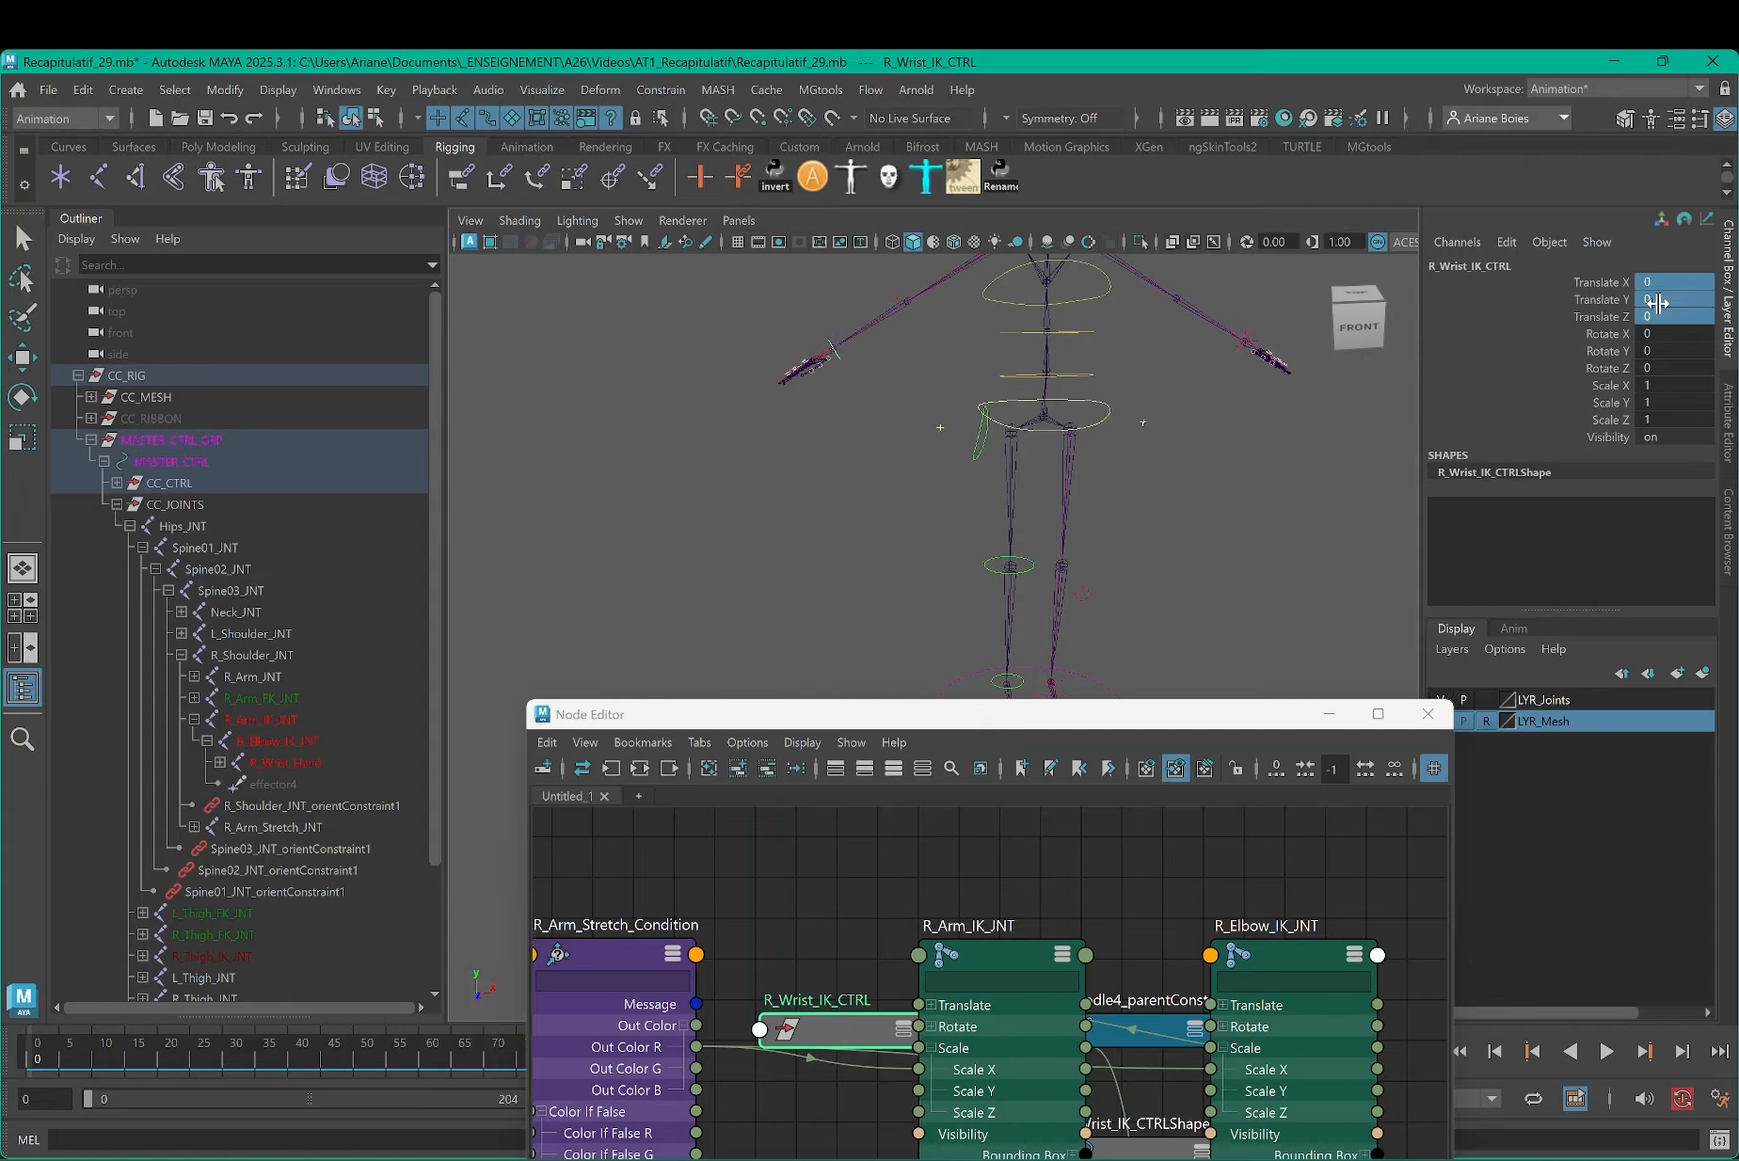
pyautogui.click(1435, 721)
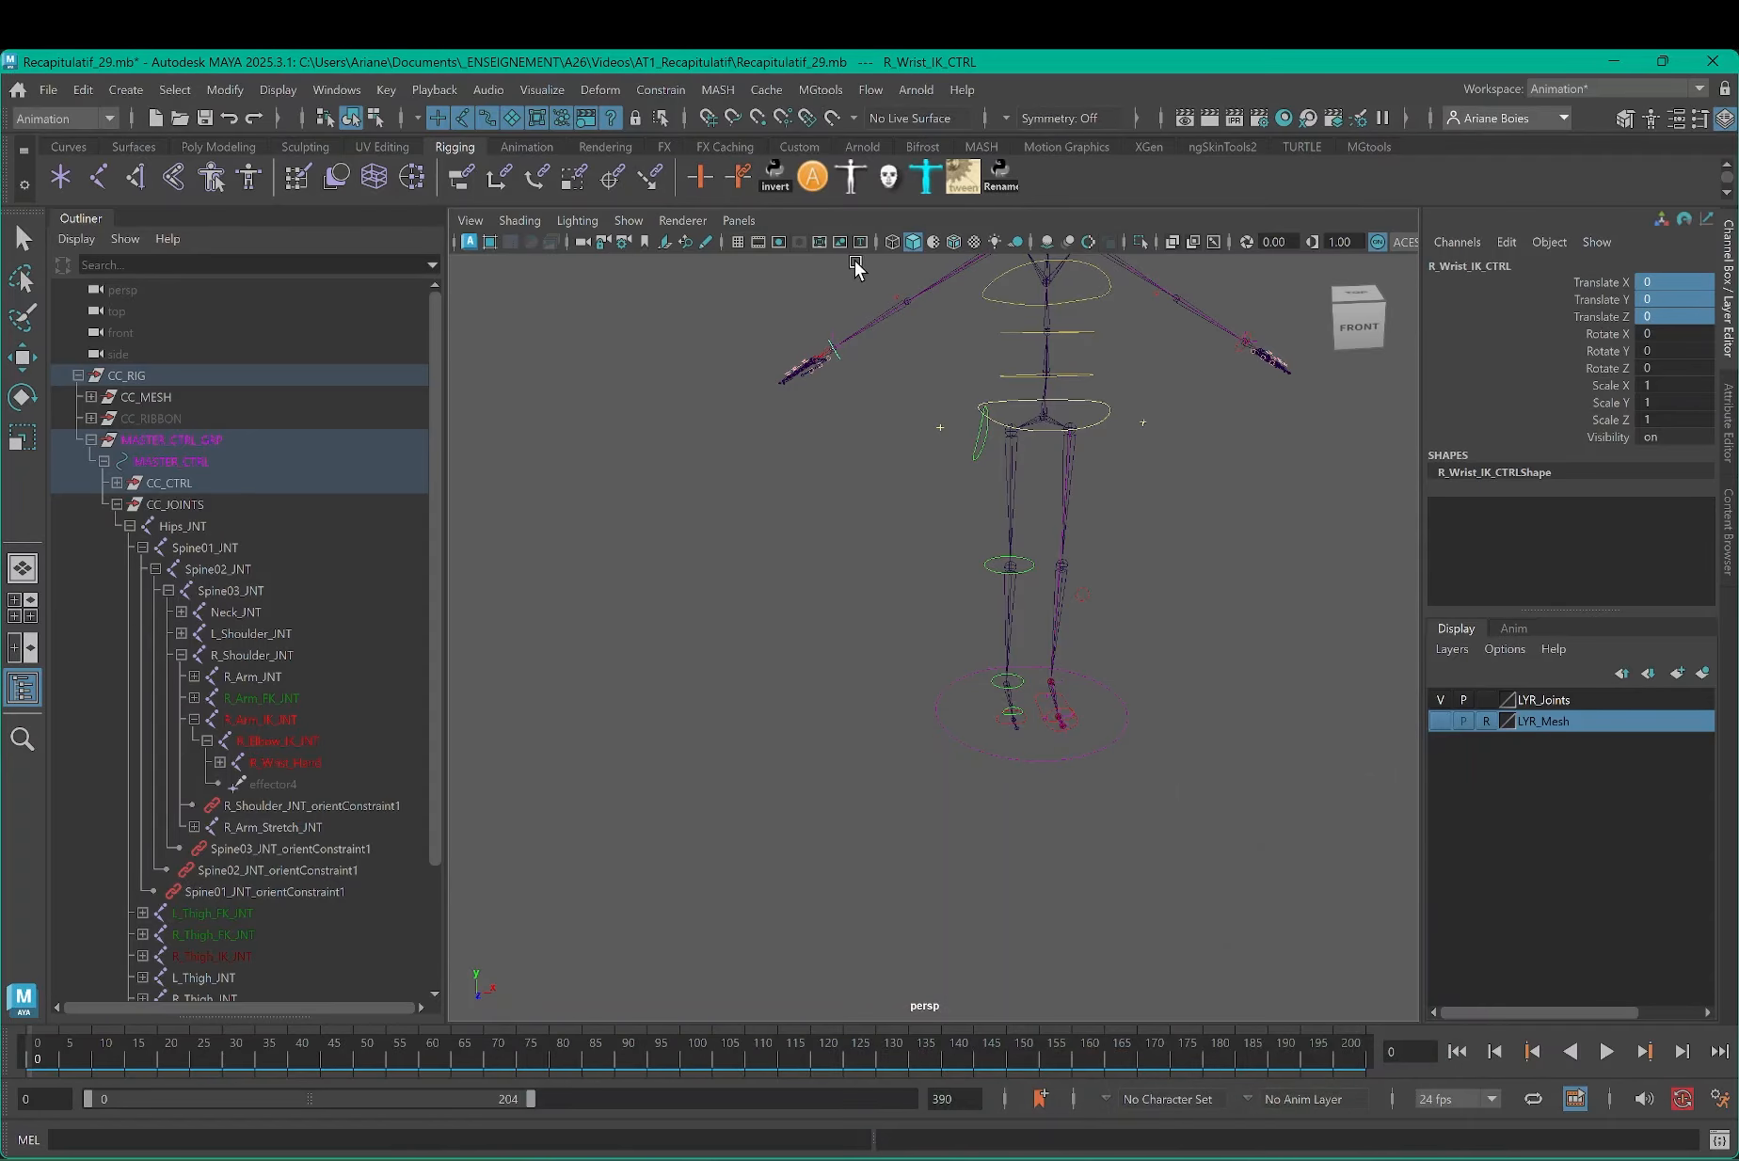
# Step: Select R_Arm_Stretch_JNT at the right shoulder and expand its hierarchy down to R_Wrist_Stretch_JNT
pyautogui.press('w')
pyautogui.scroll(4, 932, 346)
pyautogui.keyDown('alt'); pyautogui.moveTo(932, 345); pyautogui.dragTo(762, 999, button='middle'); pyautogui.keyUp('alt')
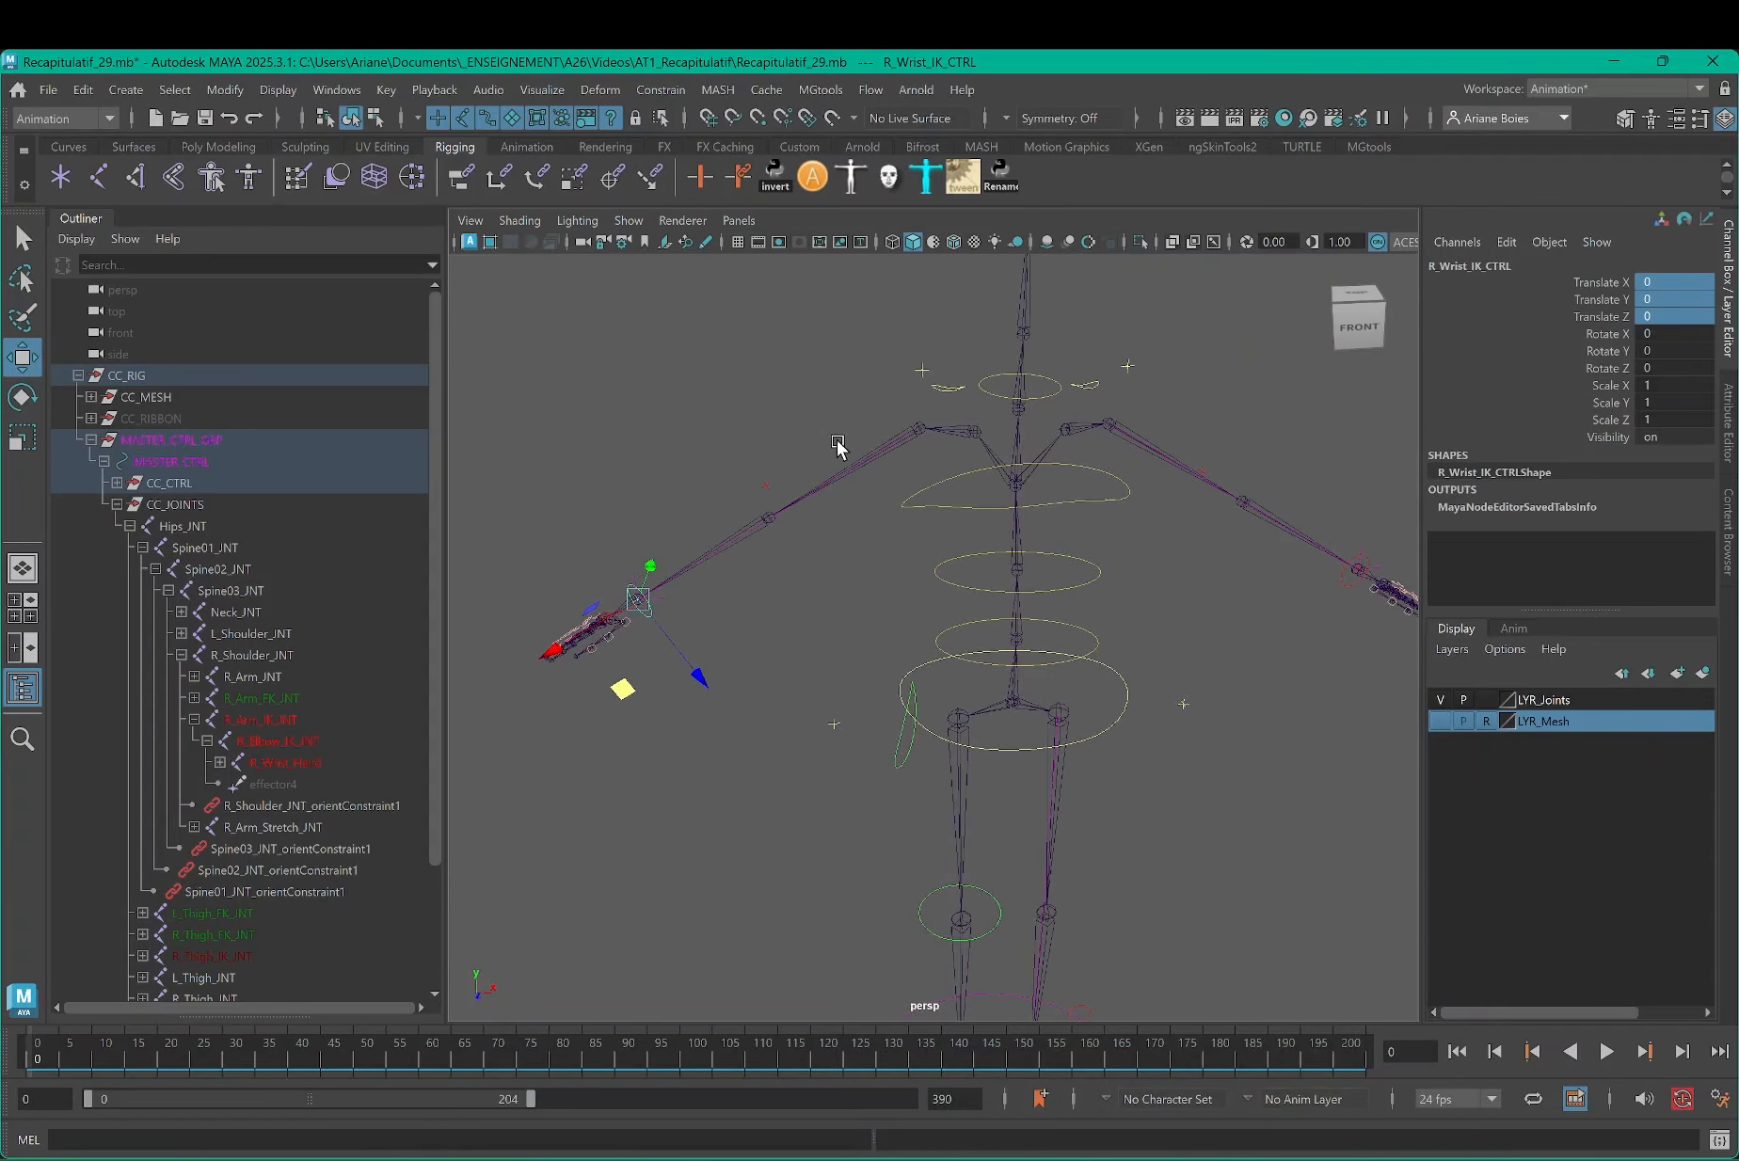
pyautogui.scroll(5, 833, 462)
pyautogui.keyDown('alt'); pyautogui.moveTo(889, 598); pyautogui.dragTo(1014, 807, button='middle'); pyautogui.keyUp('alt')
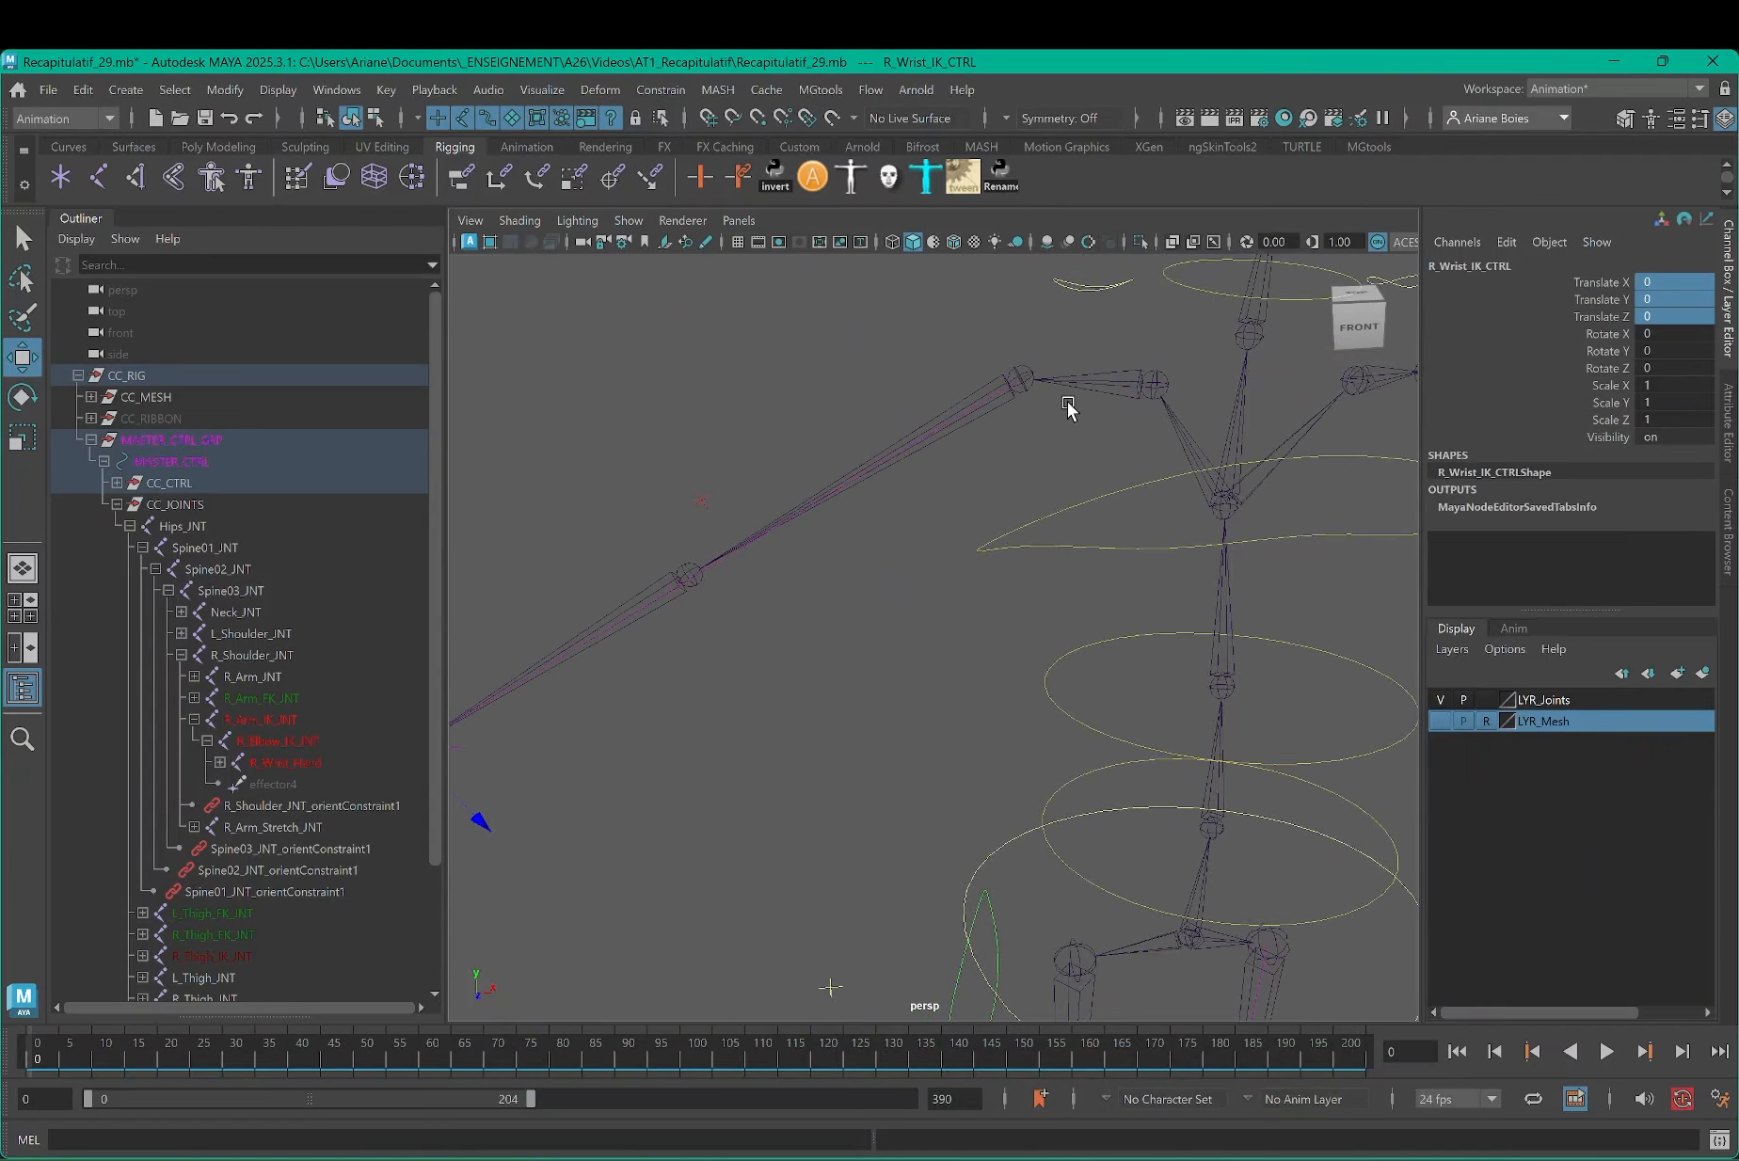
pyautogui.click(1022, 367)
pyautogui.click(1026, 377)
pyautogui.scroll(-3, 202, 741)
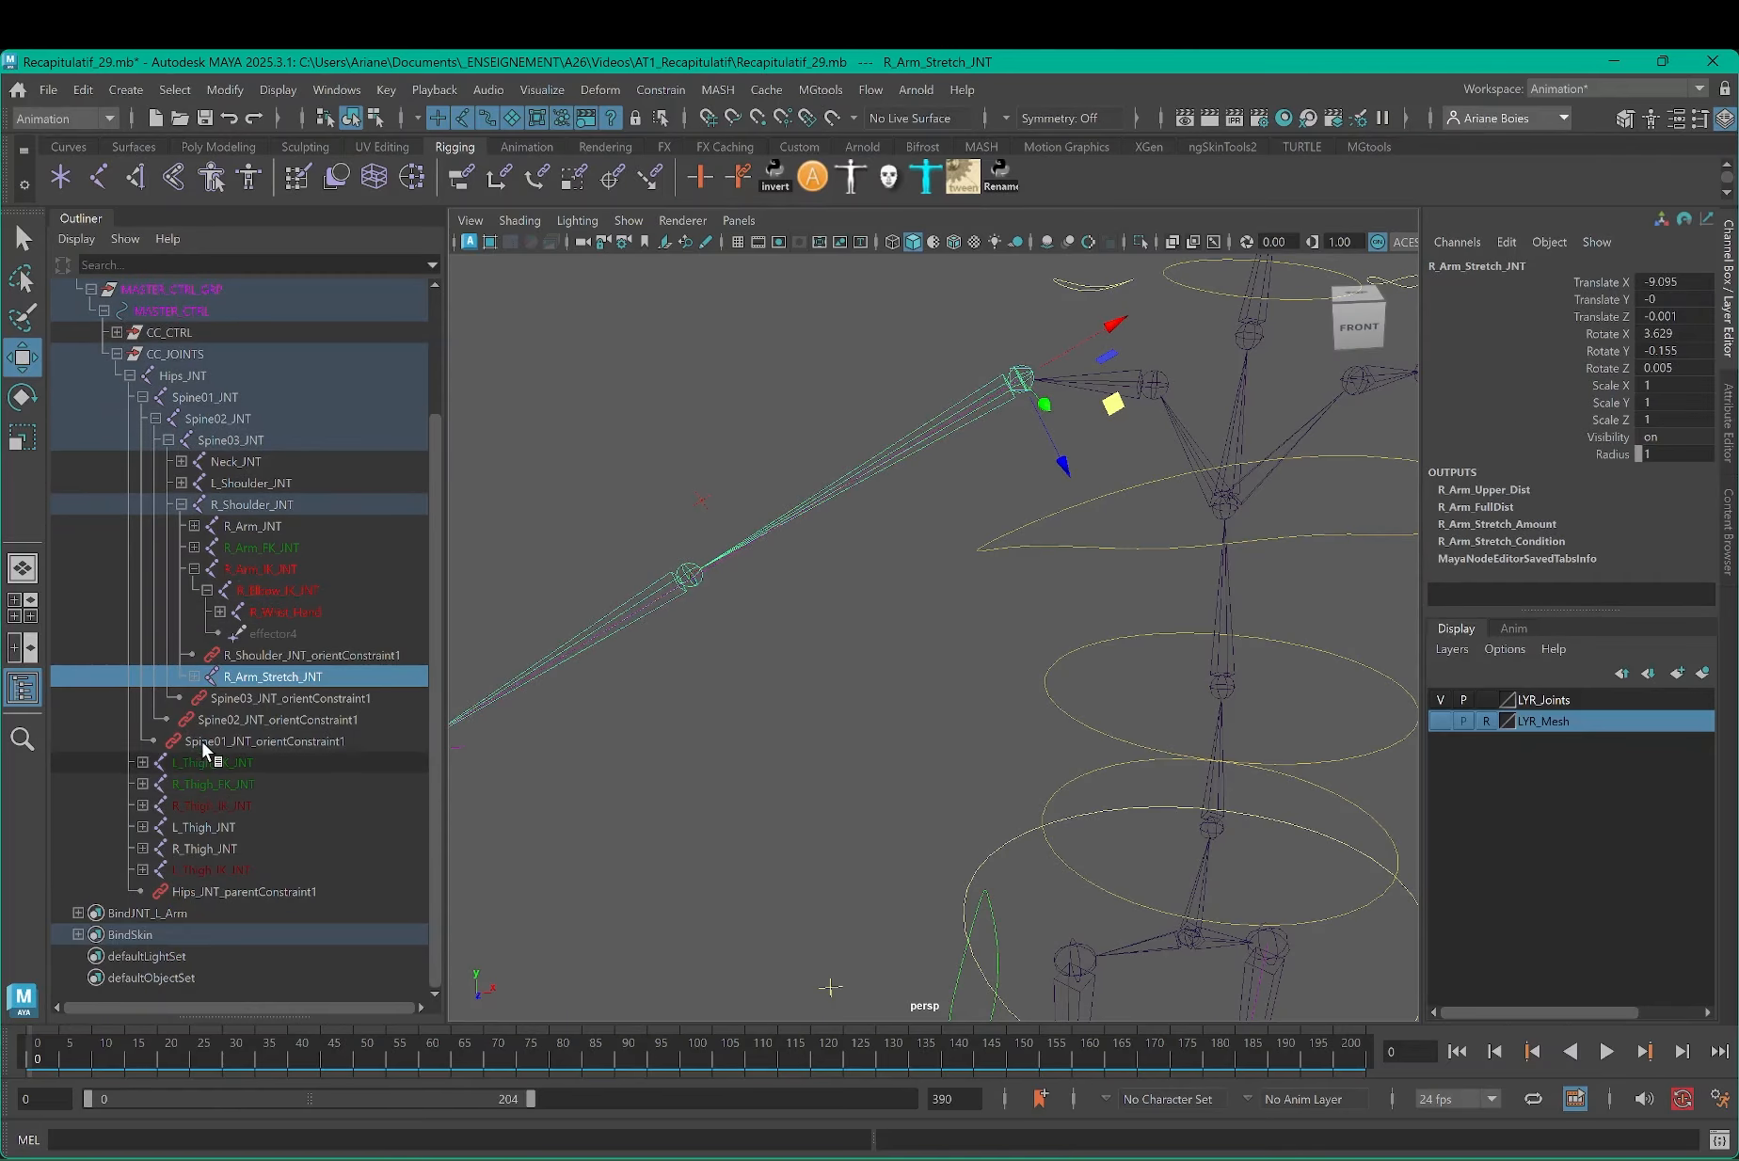
pyautogui.click(195, 677)
pyautogui.click(207, 699)
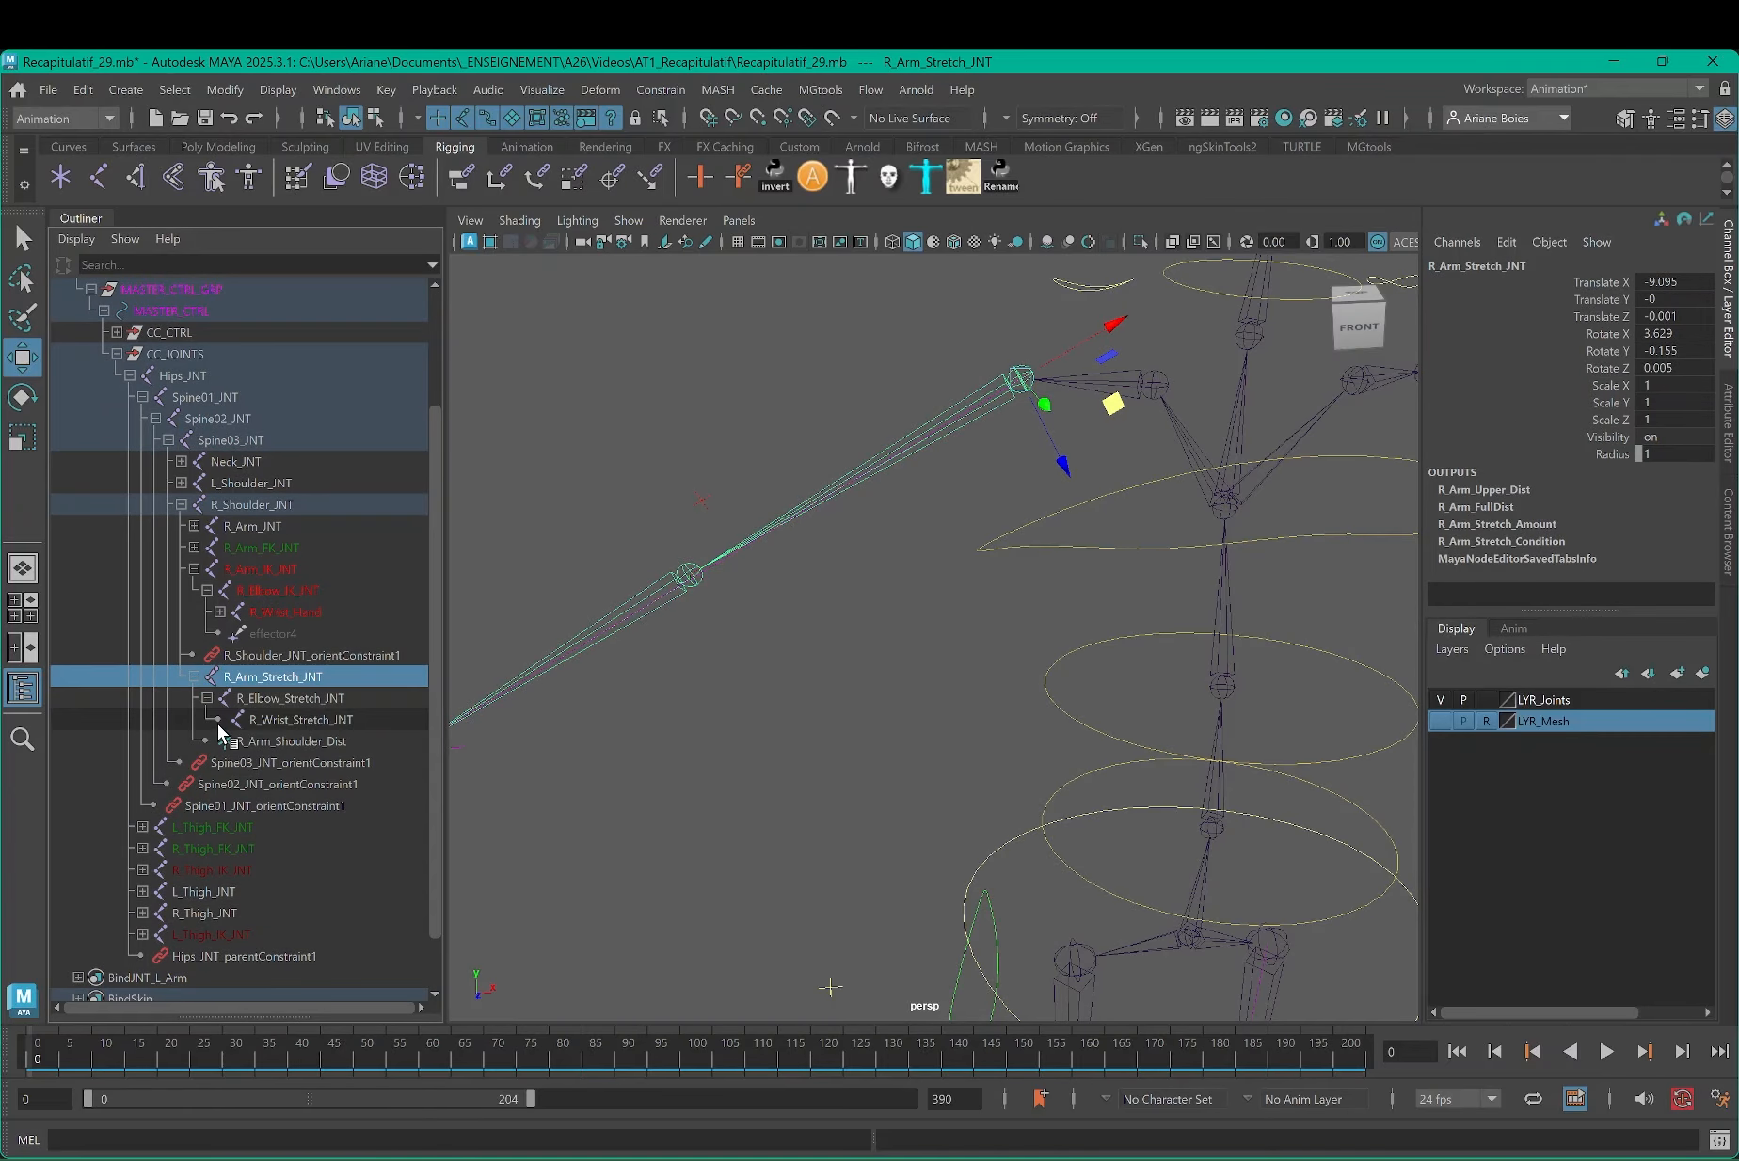
pyautogui.click(263, 767)
pyautogui.click(264, 783)
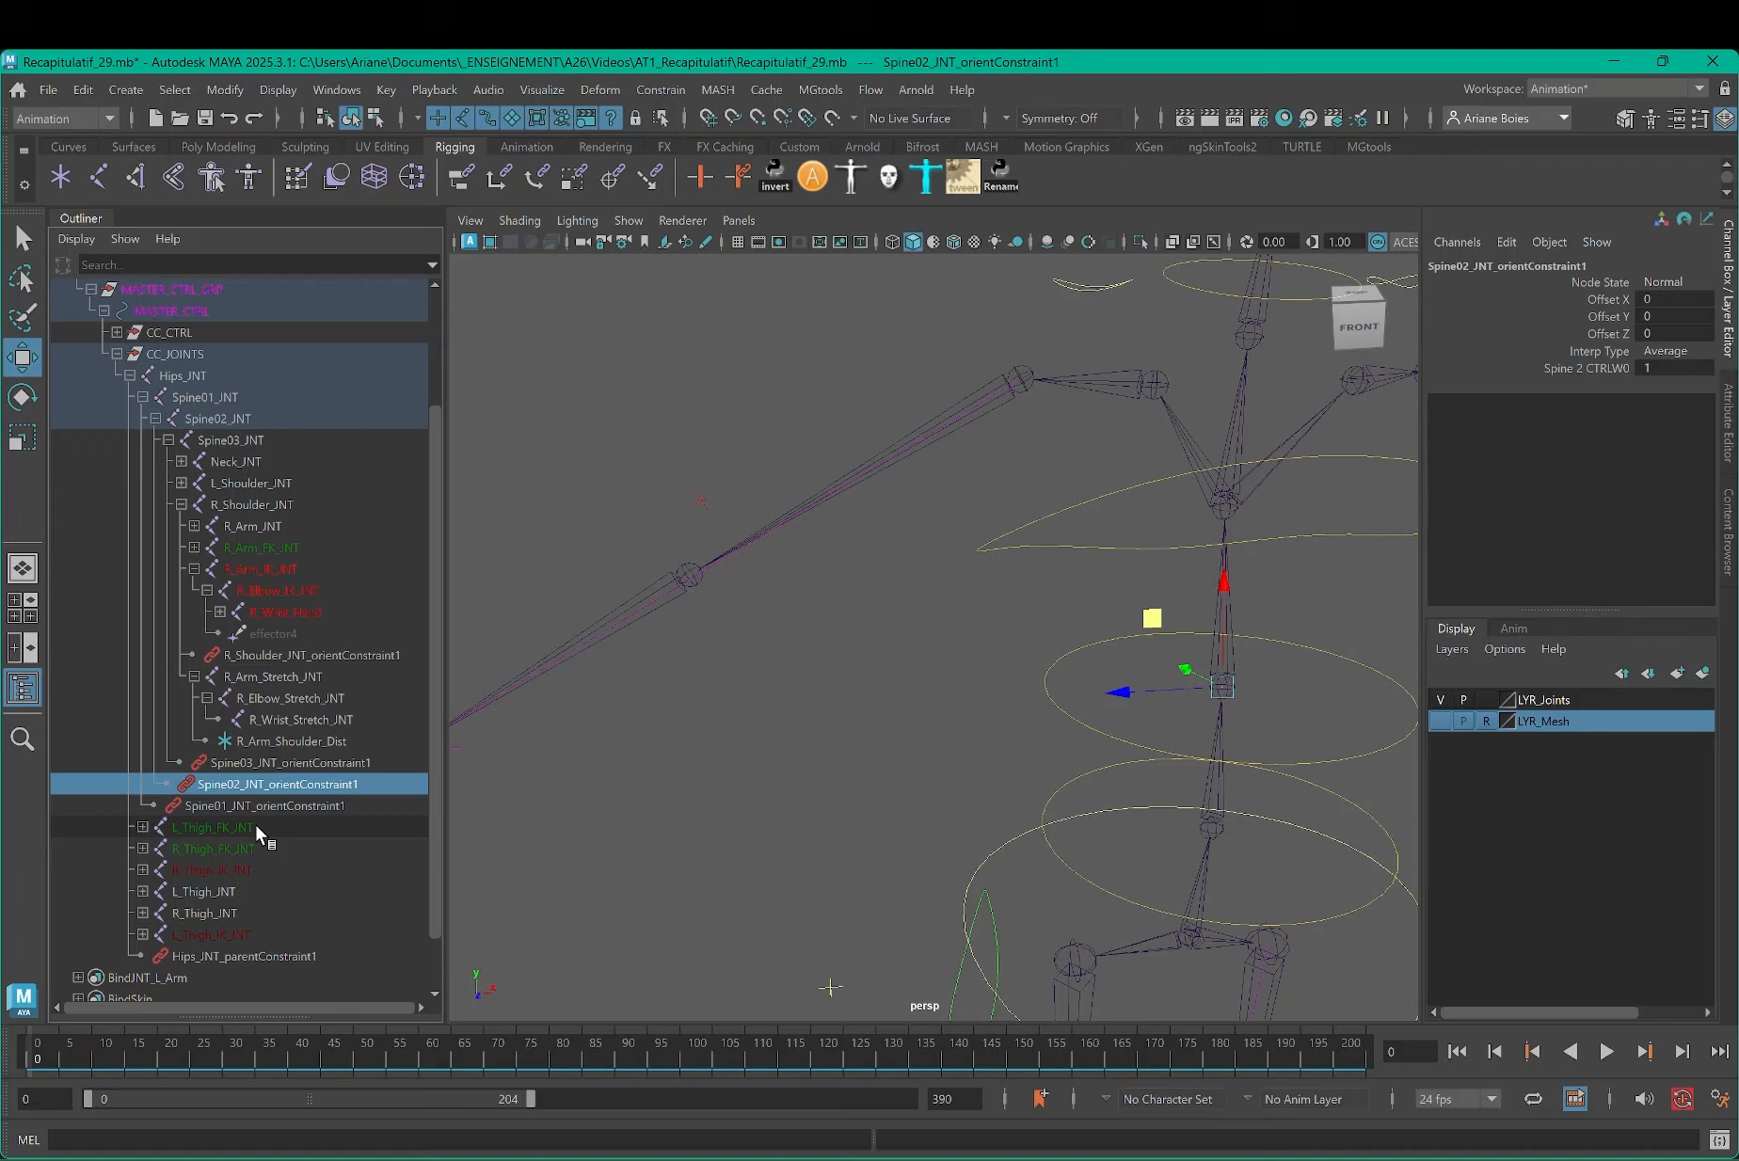
pyautogui.click(291, 807)
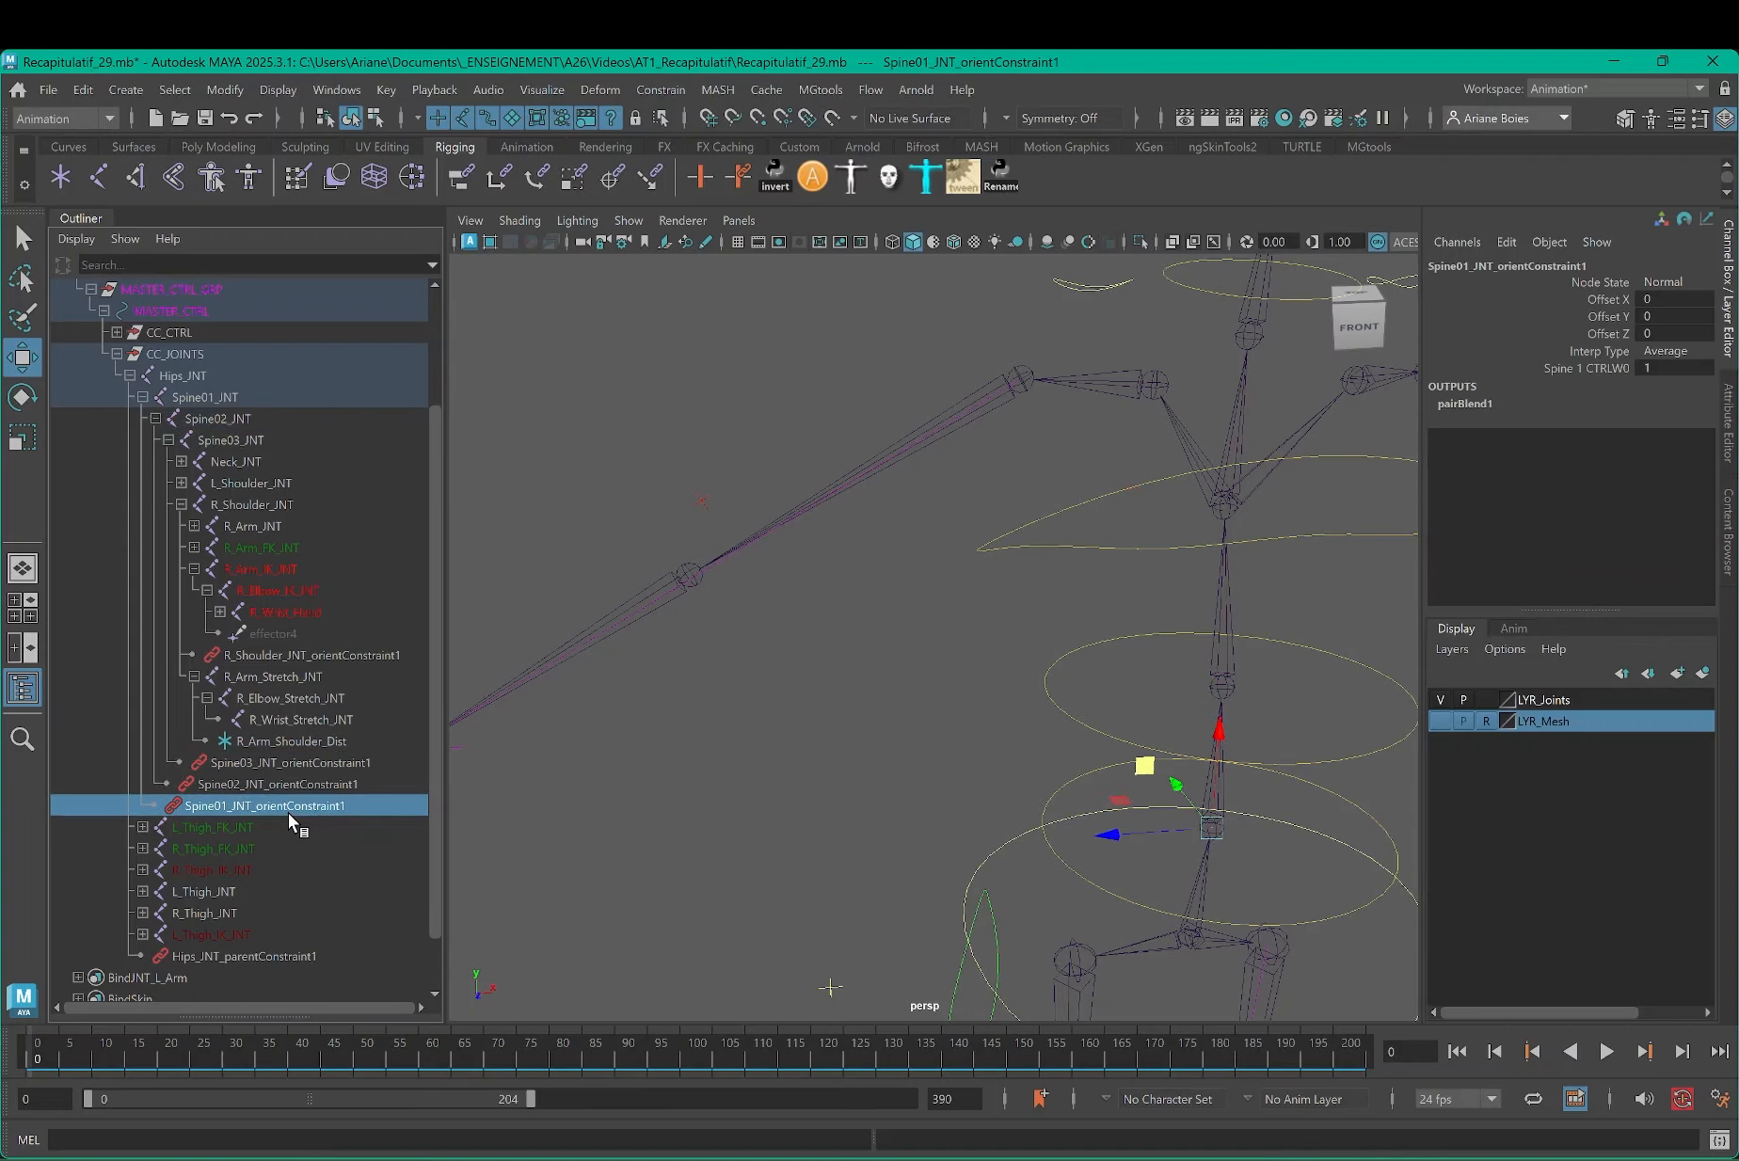
# Step: Examine the orient constraints on the Spine01, Spine02 and Spine03 joints
pyautogui.scroll(-2, 1084, 601)
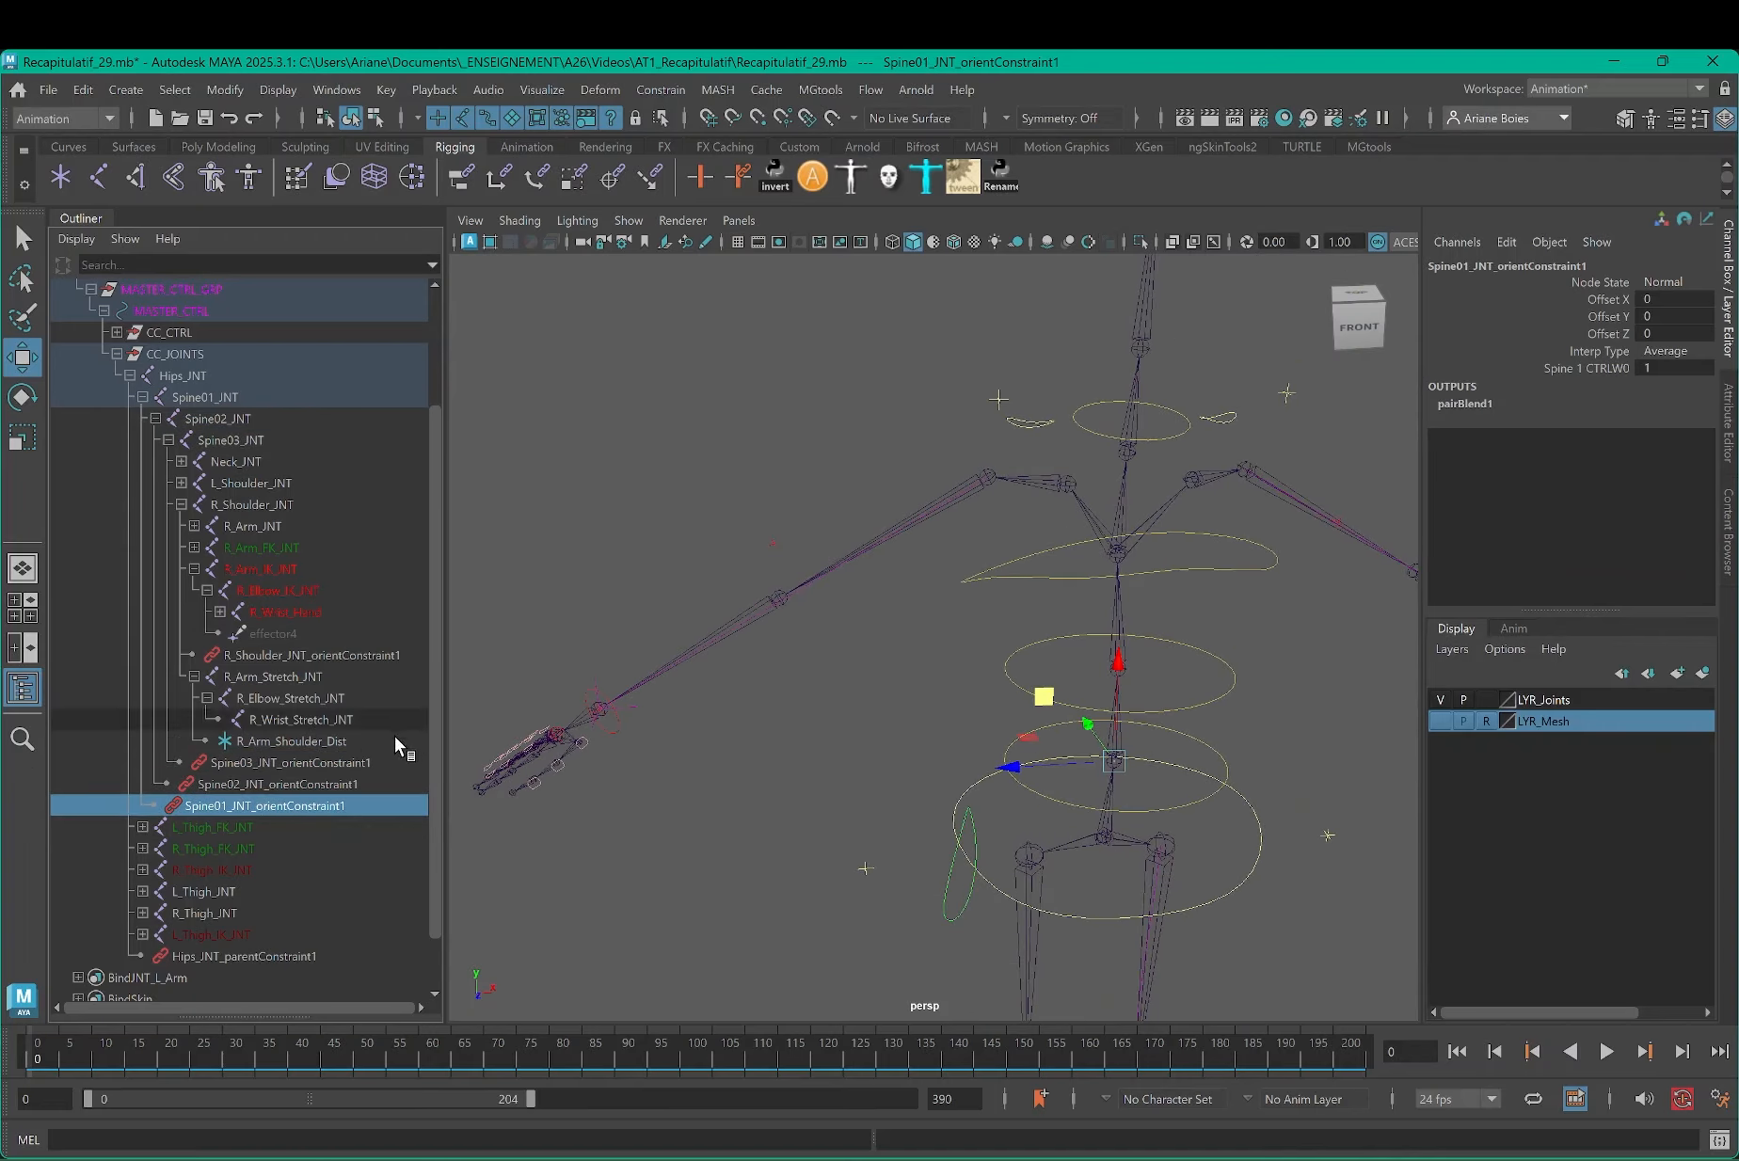
pyautogui.click(321, 782)
pyautogui.click(316, 768)
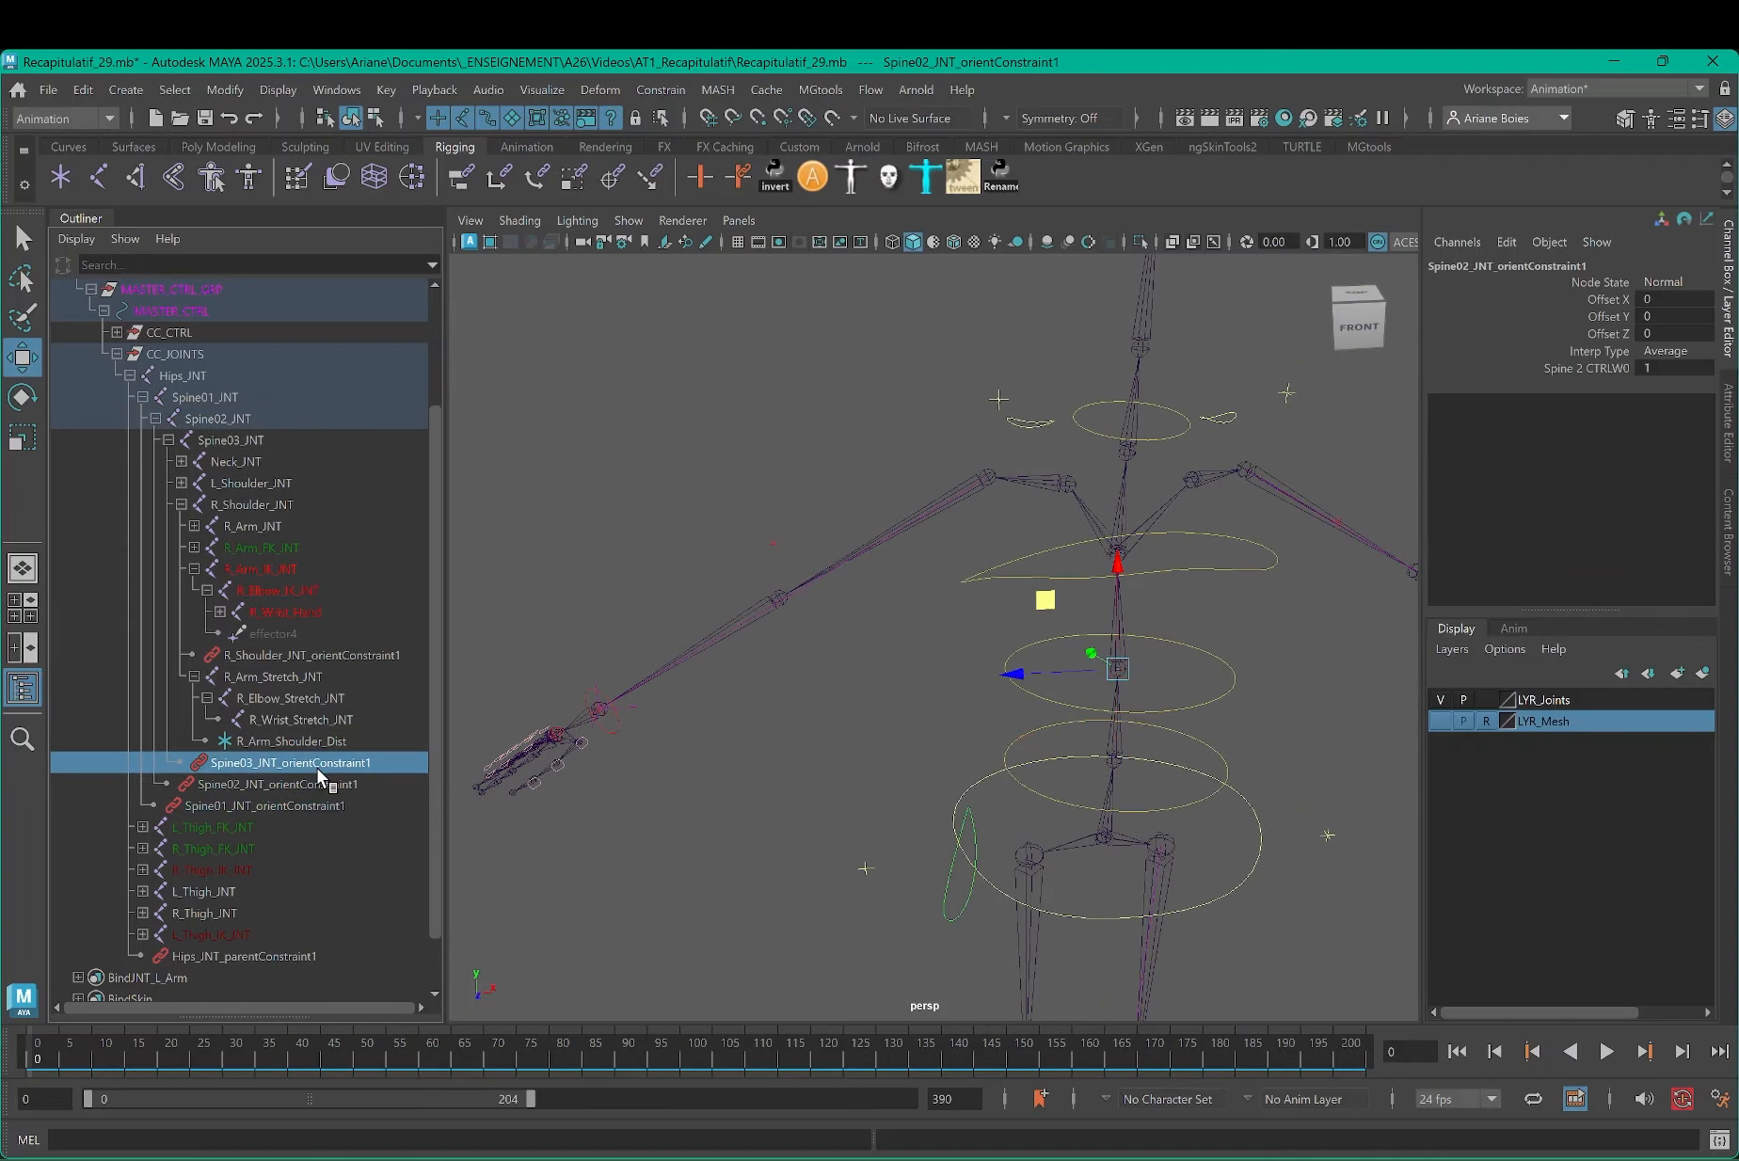
pyautogui.click(300, 806)
pyautogui.click(301, 779)
pyautogui.click(329, 759)
pyautogui.scroll(1, 672, 685)
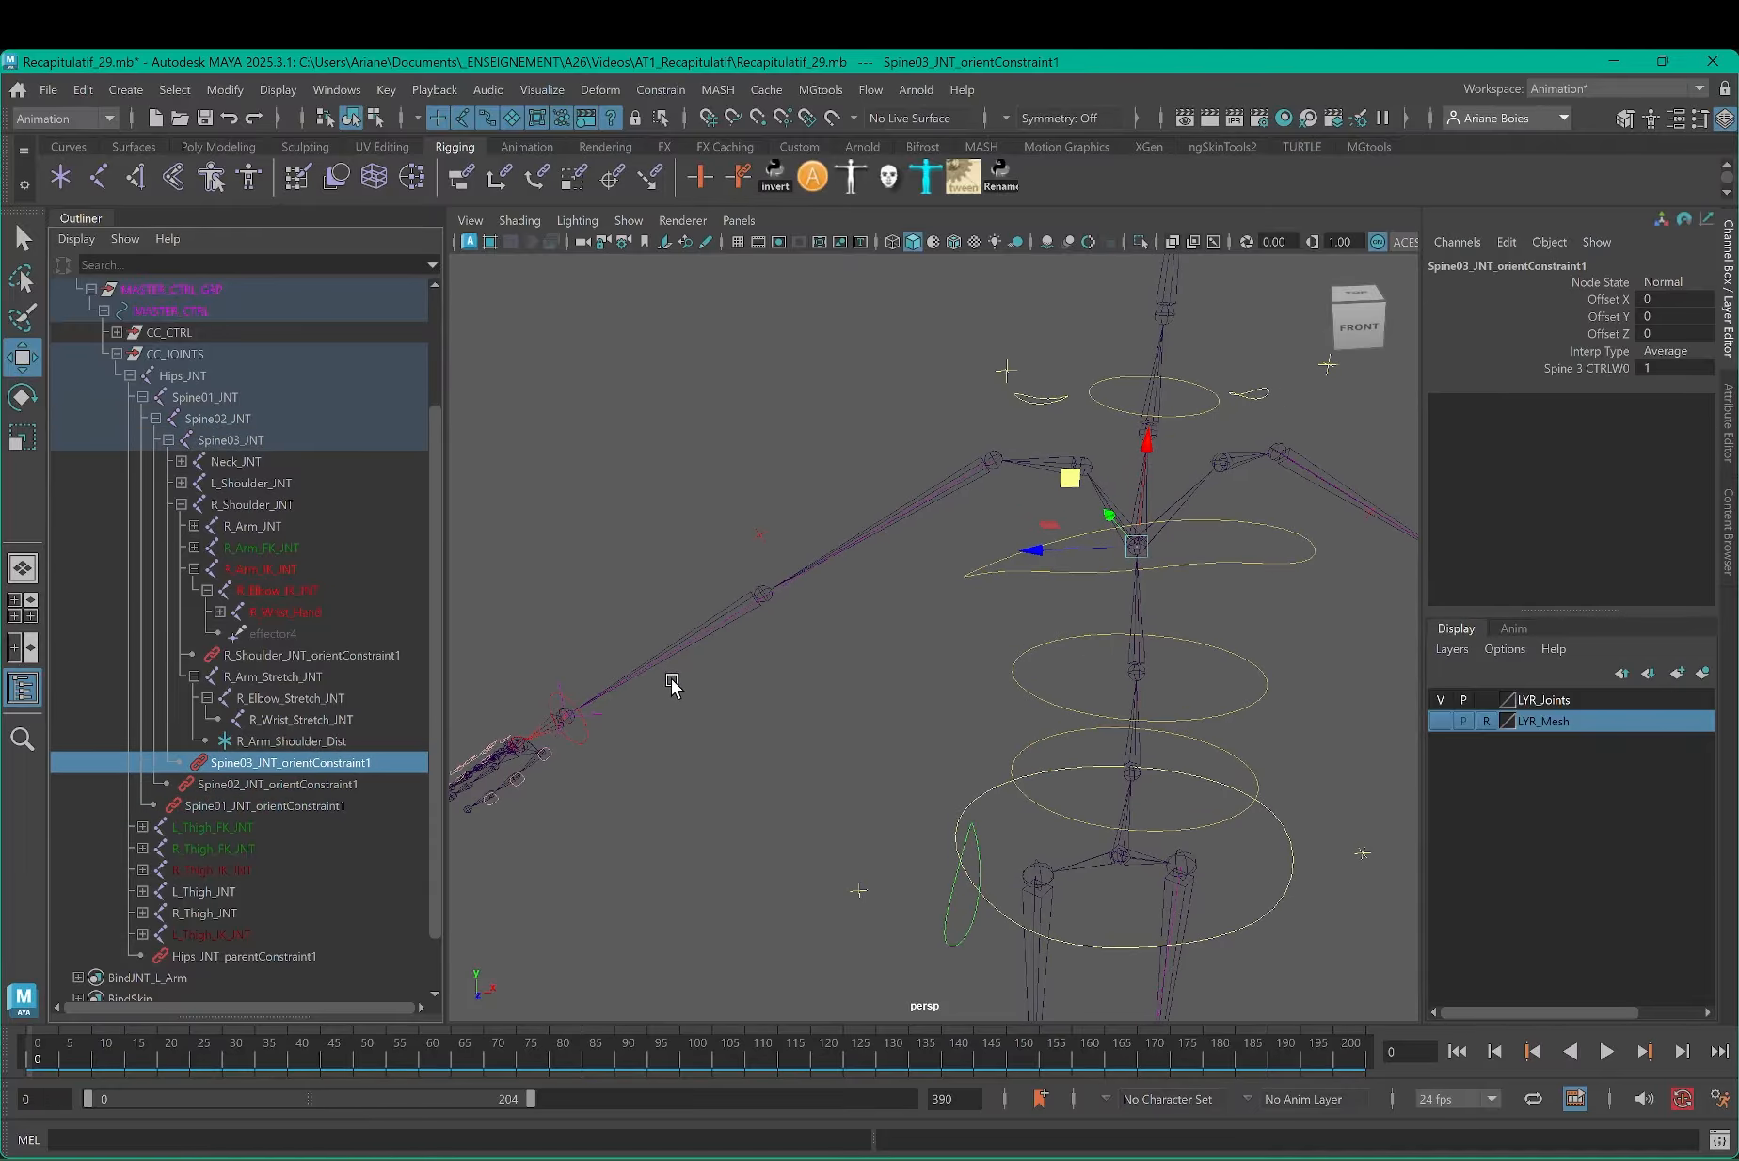
pyautogui.keyDown('alt'); pyautogui.moveTo(672, 685); pyautogui.dragTo(764, 503, button='middle'); pyautogui.keyUp('alt')
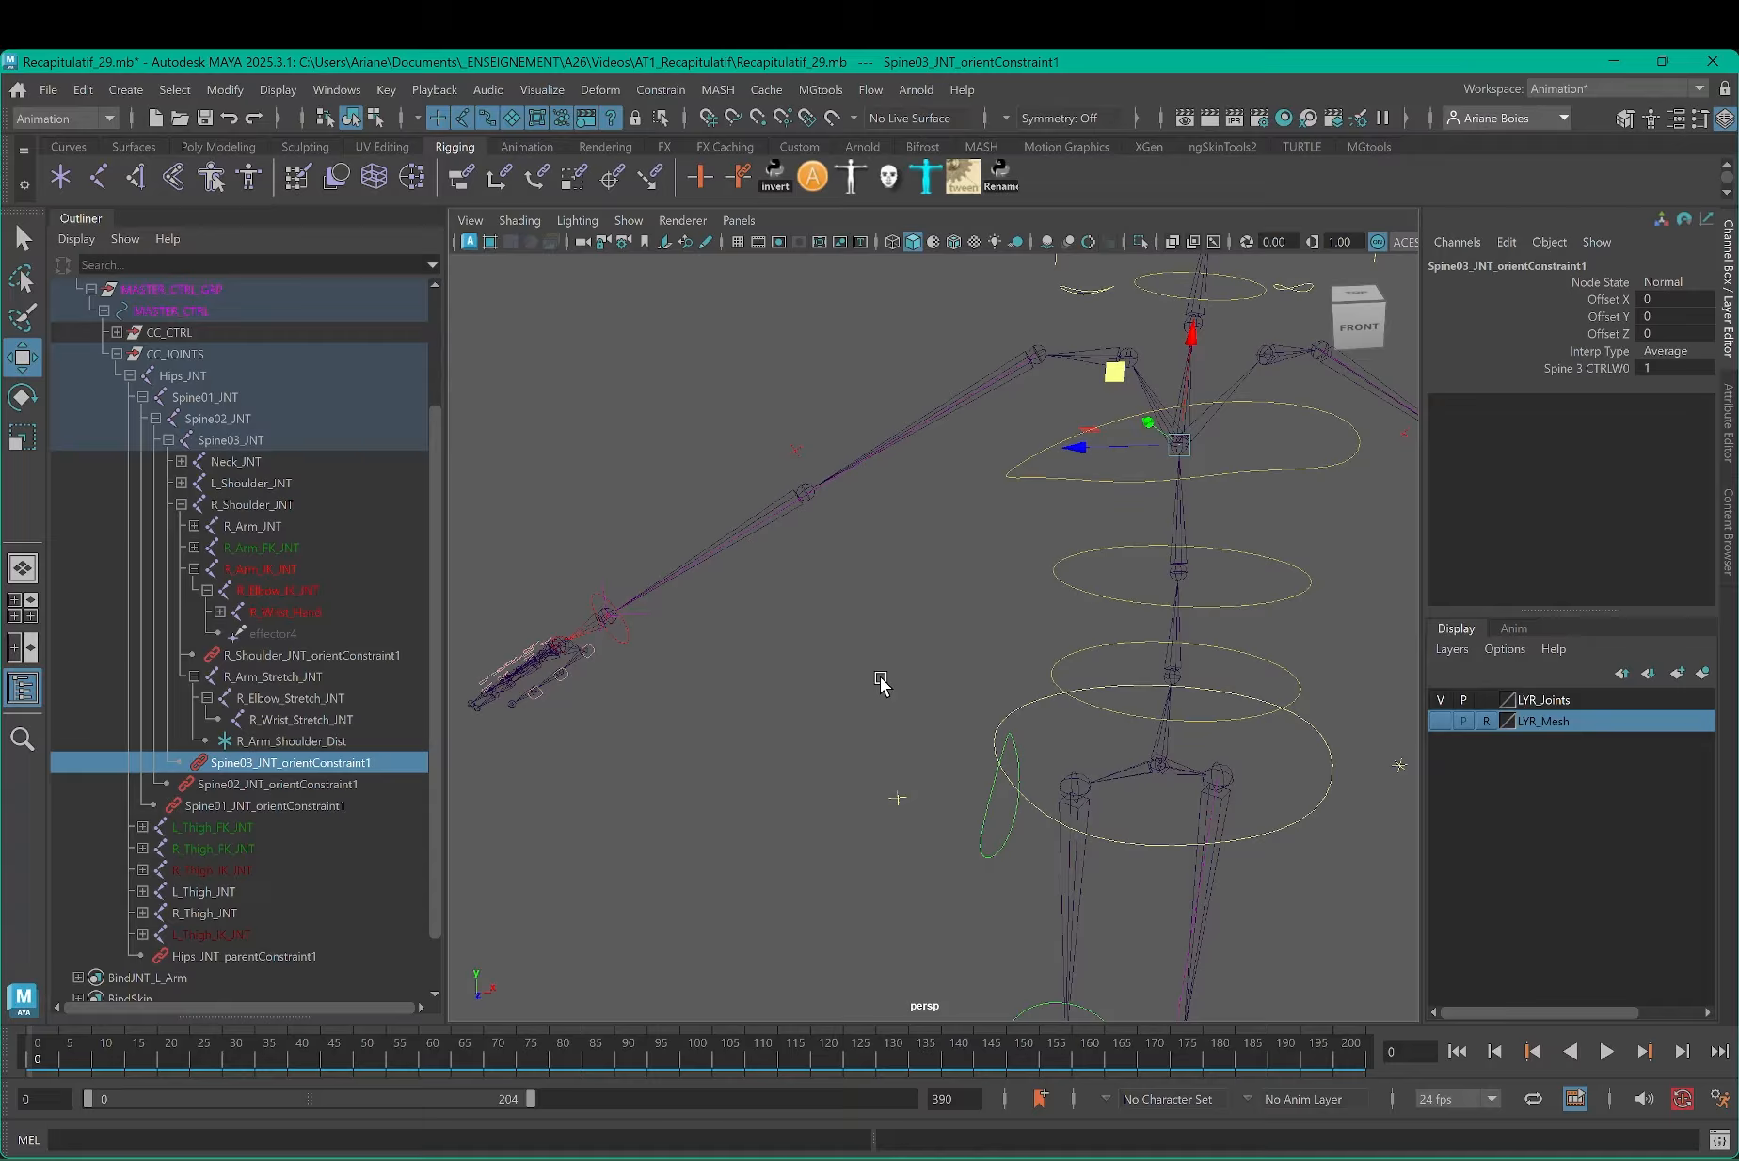
pyautogui.keyDown('shift'); pyautogui.click(208, 787); pyautogui.keyUp('shift')
pyautogui.keyDown('shift'); pyautogui.click(247, 806); pyautogui.keyUp('shift')
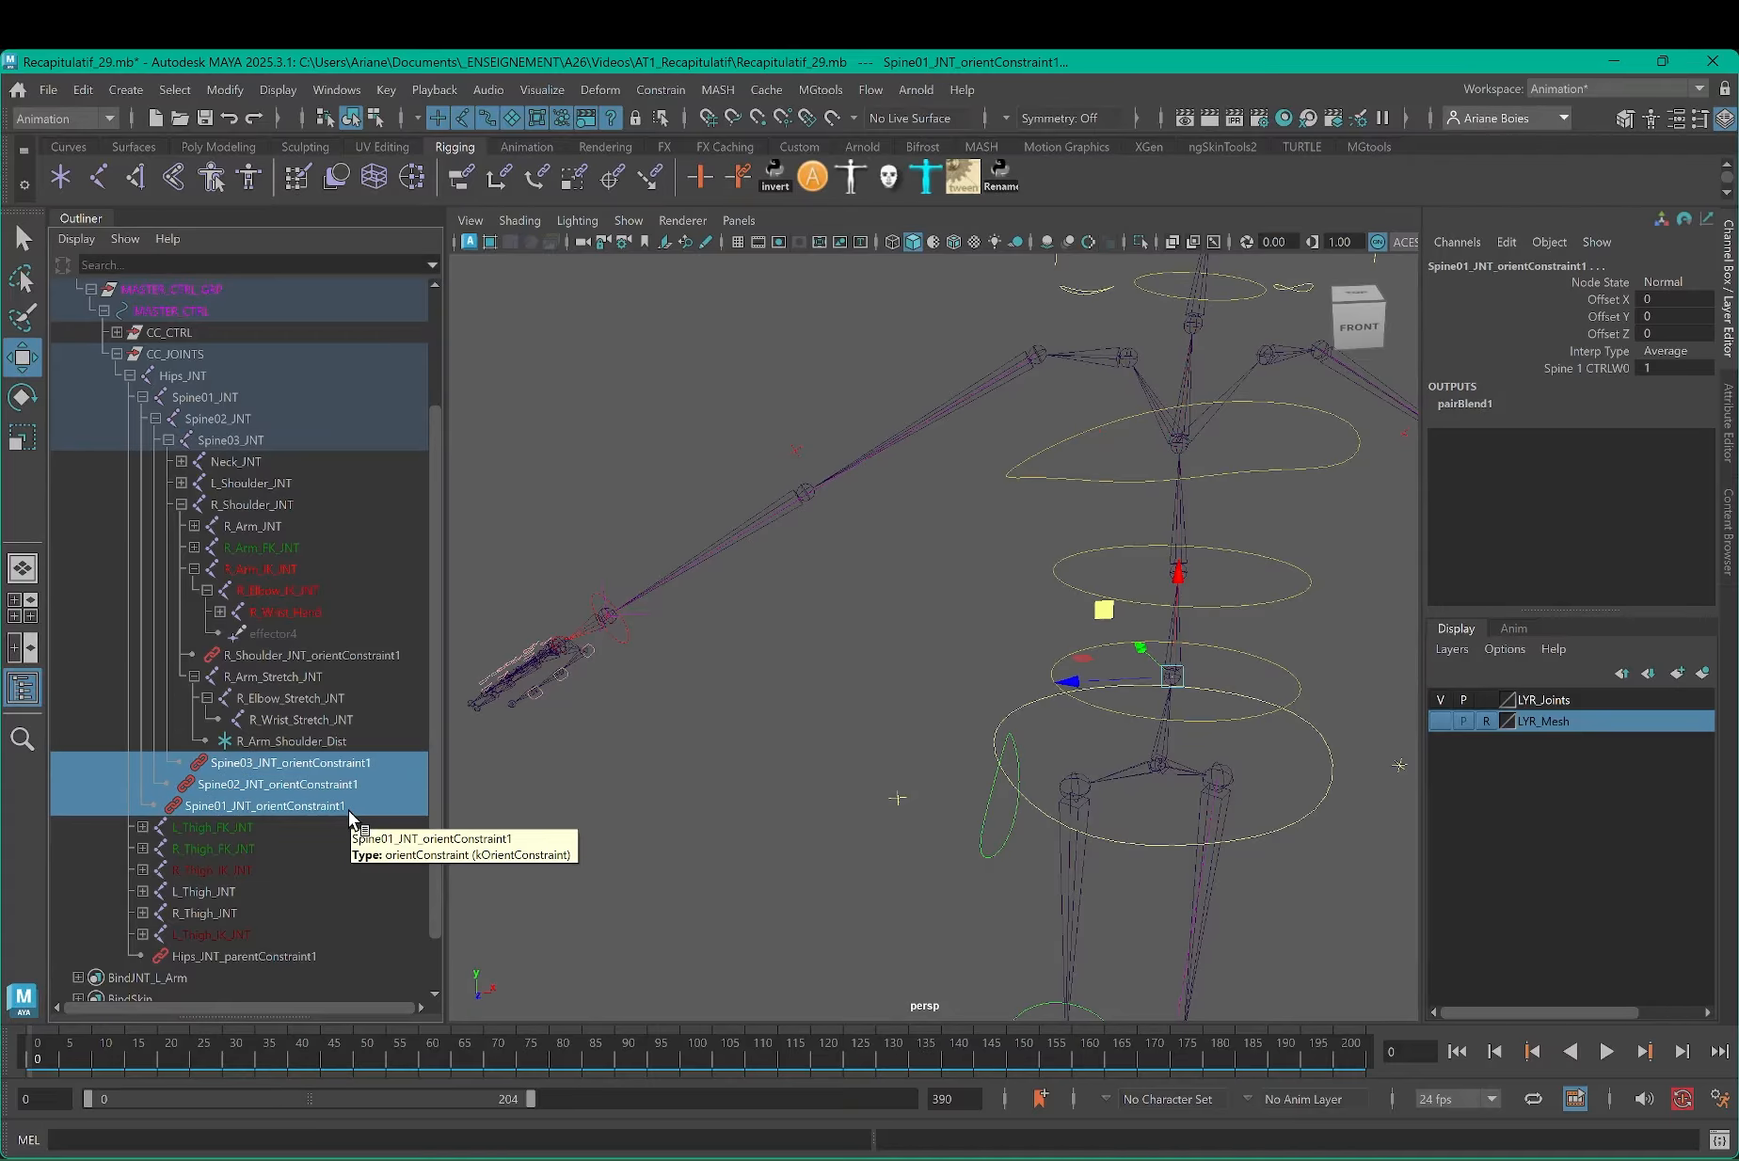
# Step: Delete the orient constraints of R_Arm_JNT, R_Elbow_JNT and R_Wrist_Hand_JNT in the right arm's main joint chain
pyautogui.click(277, 591)
pyautogui.click(236, 527)
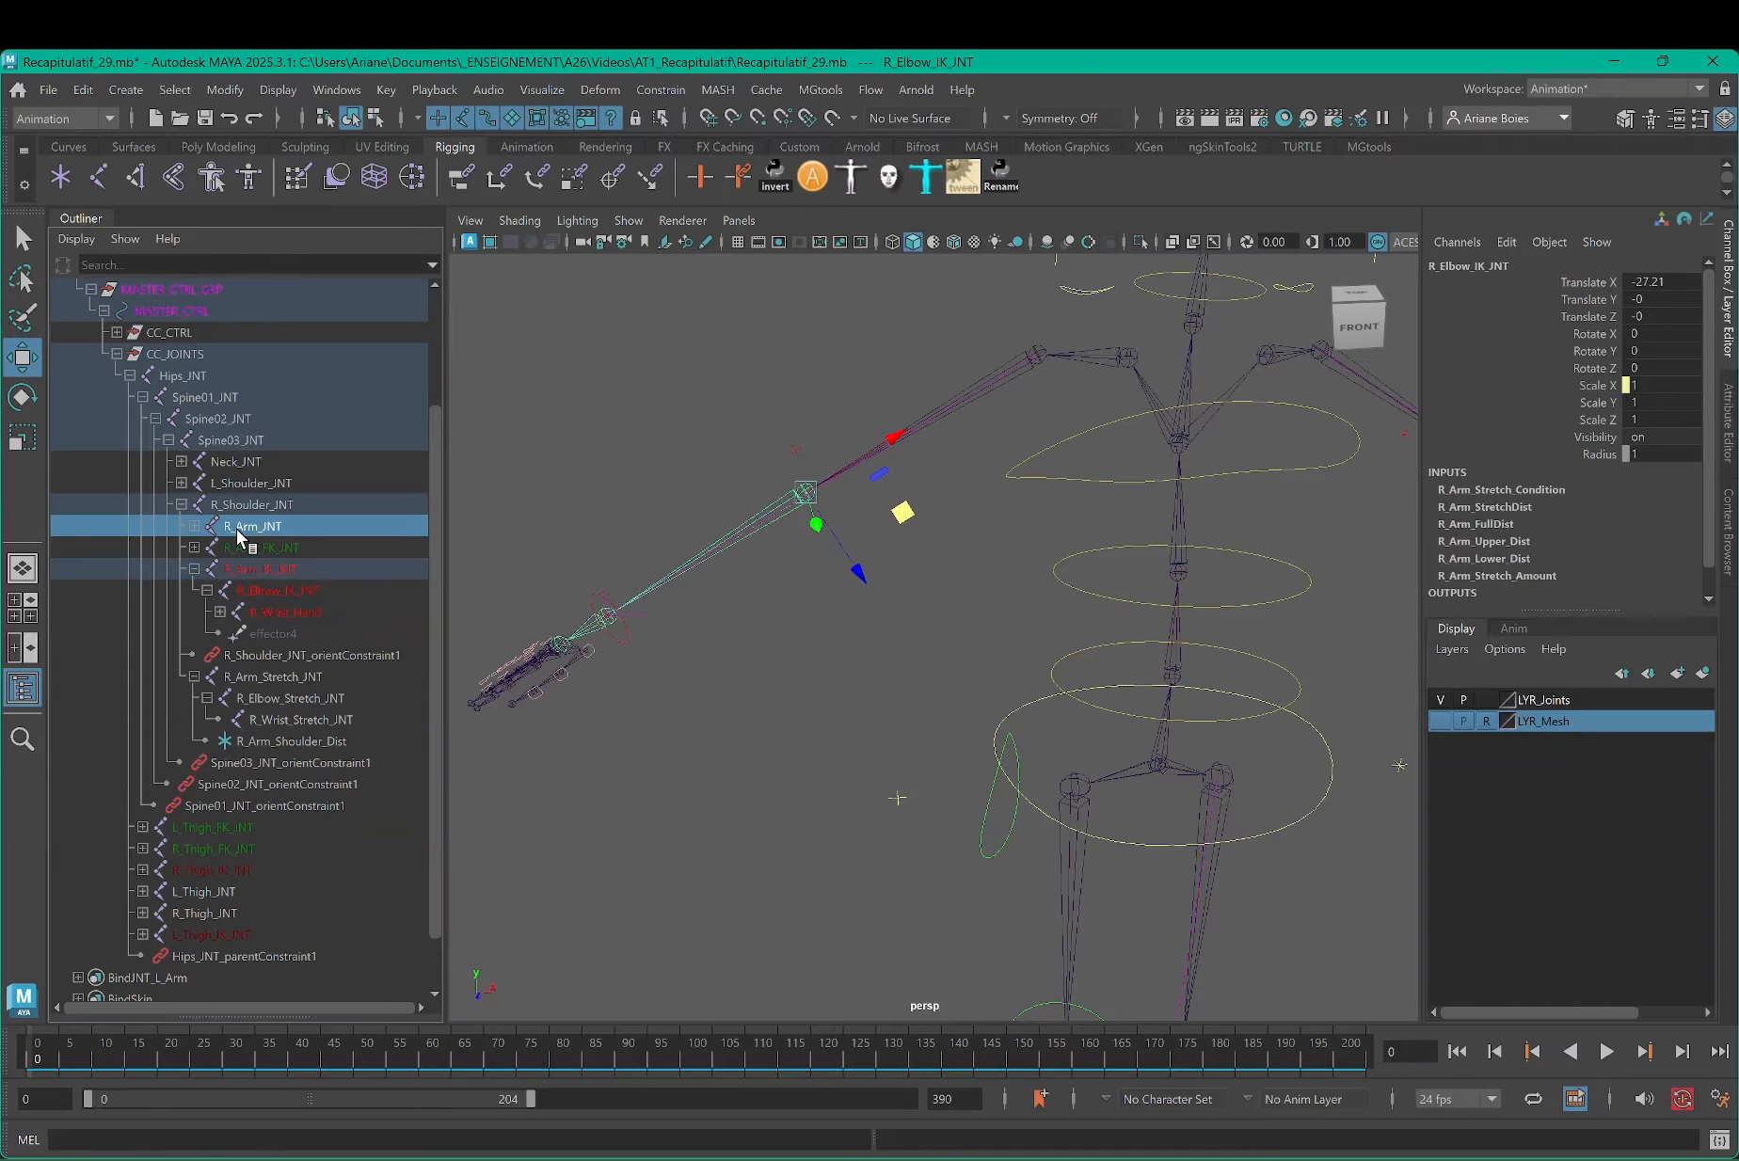
pyautogui.click(194, 526)
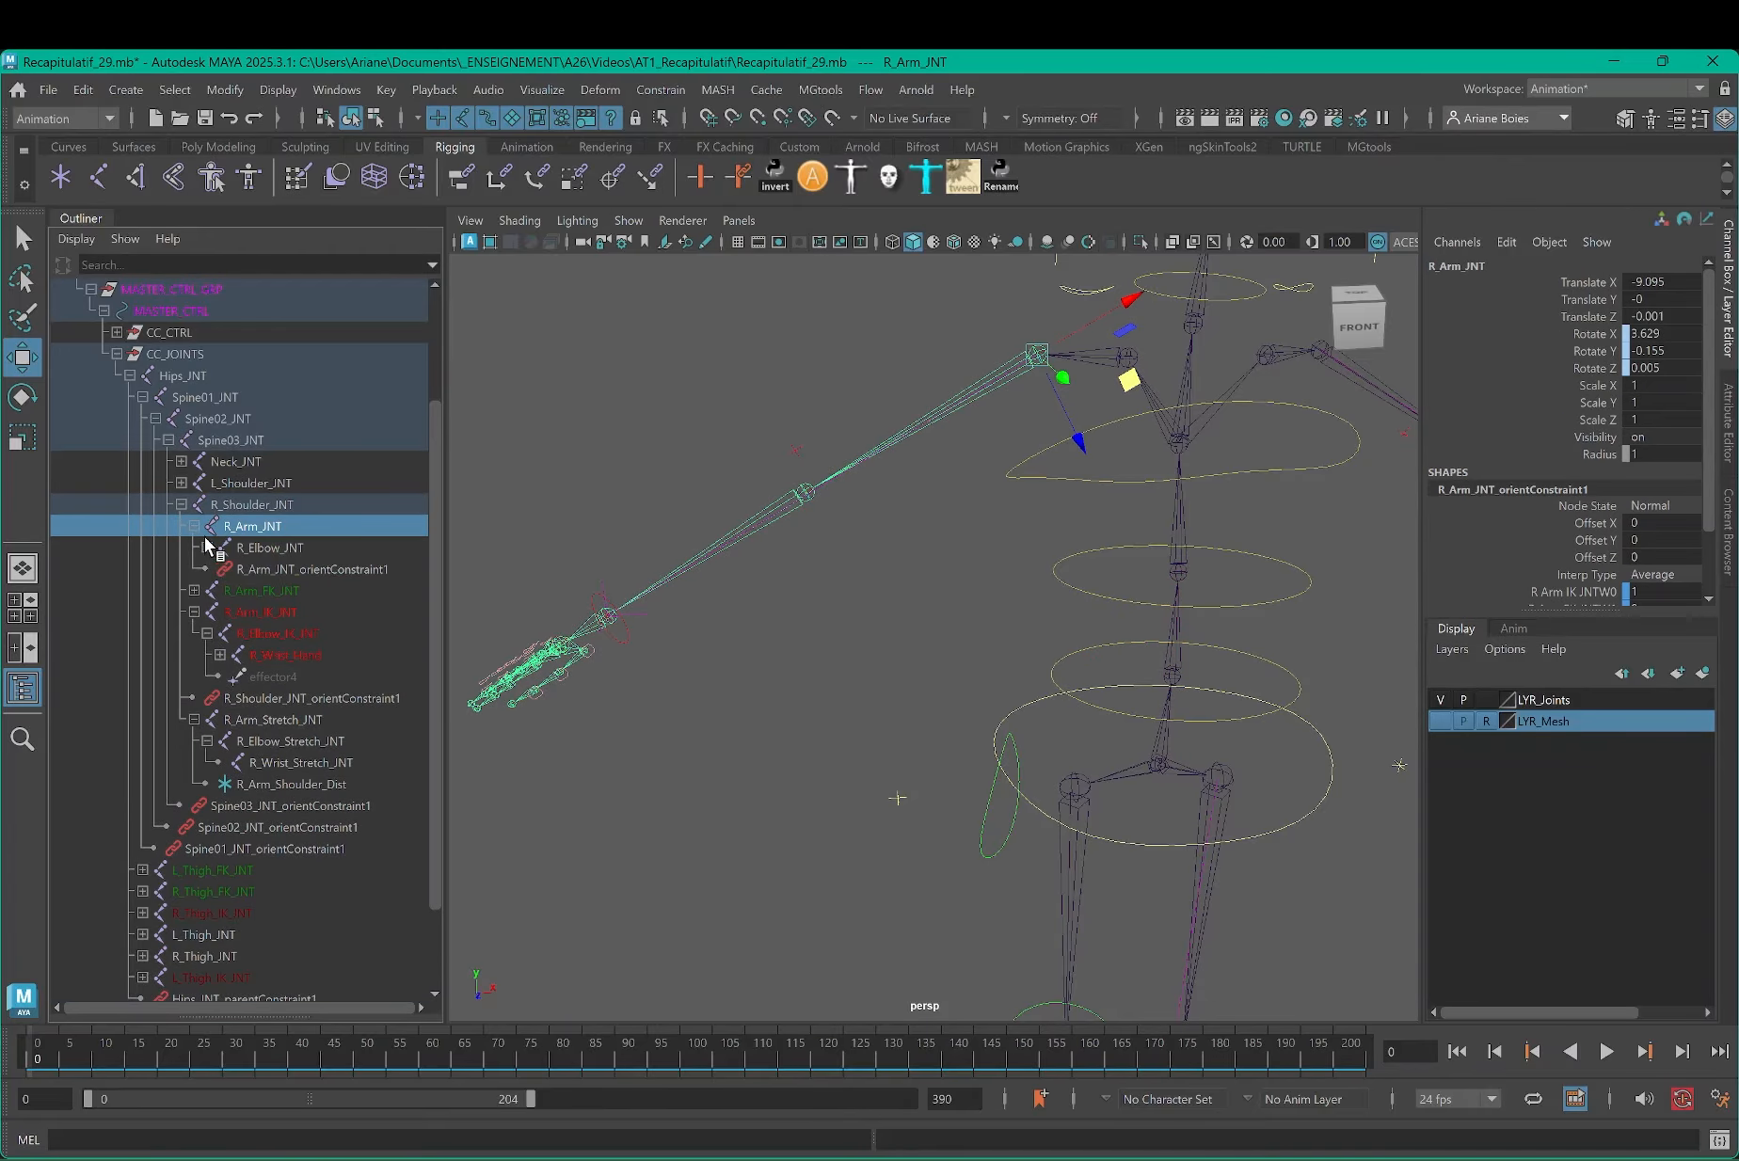
pyautogui.click(207, 549)
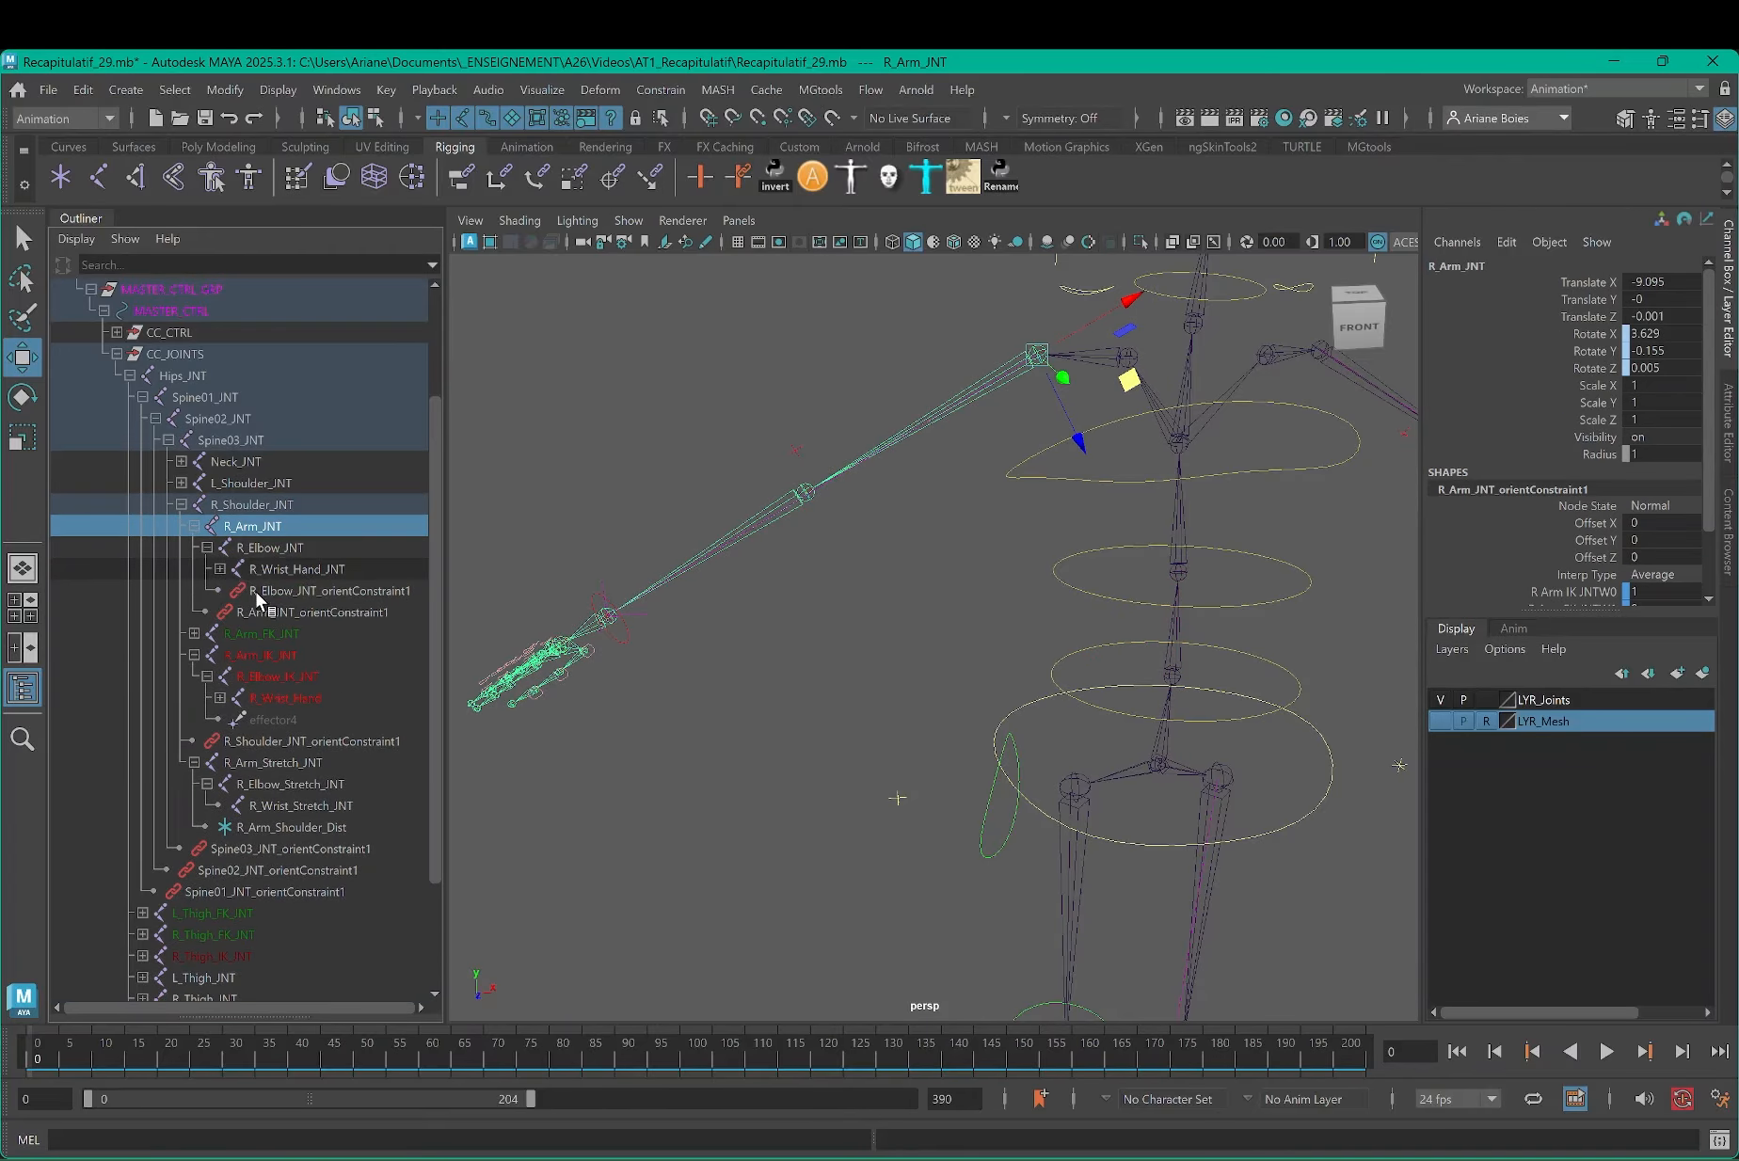
pyautogui.click(219, 569)
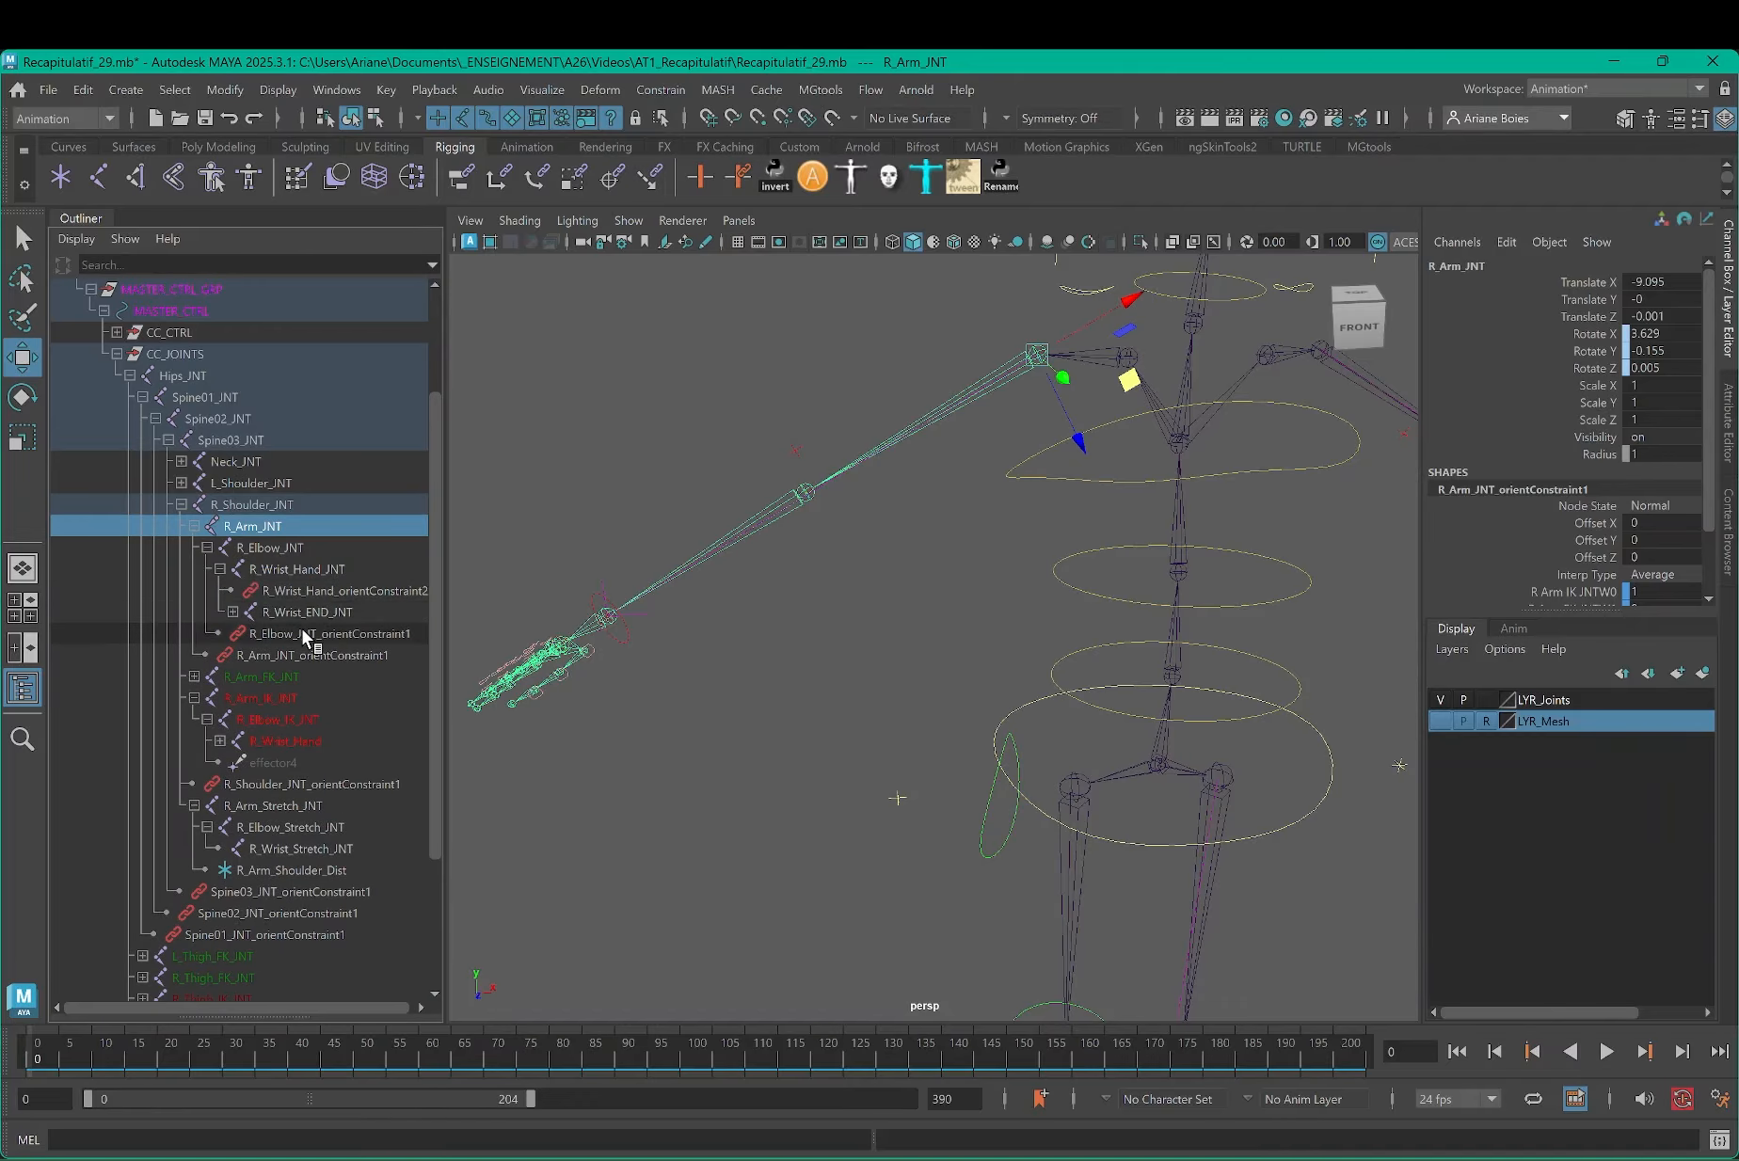
pyautogui.click(288, 656)
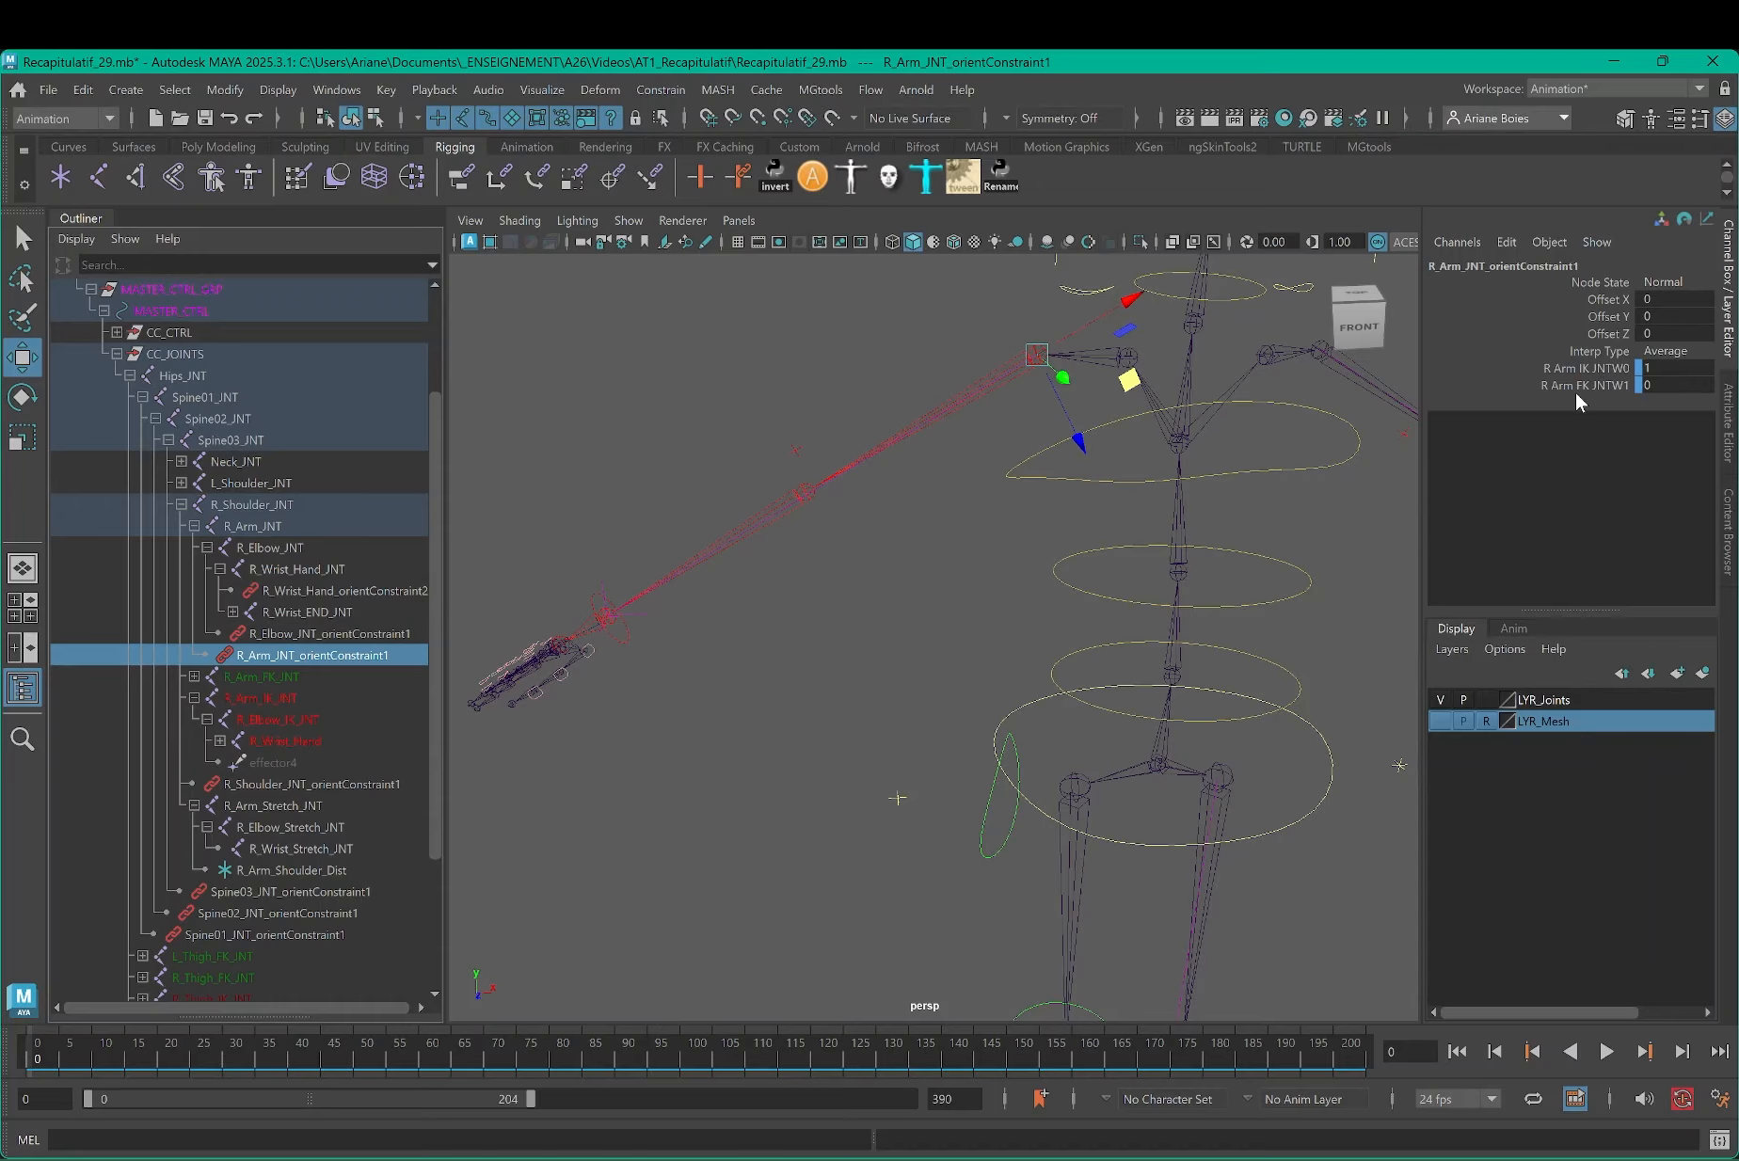
pyautogui.keyDown('ctrl'); pyautogui.click(276, 635); pyautogui.keyUp('ctrl')
pyautogui.keyDown('ctrl'); pyautogui.click(303, 591); pyautogui.keyUp('ctrl')
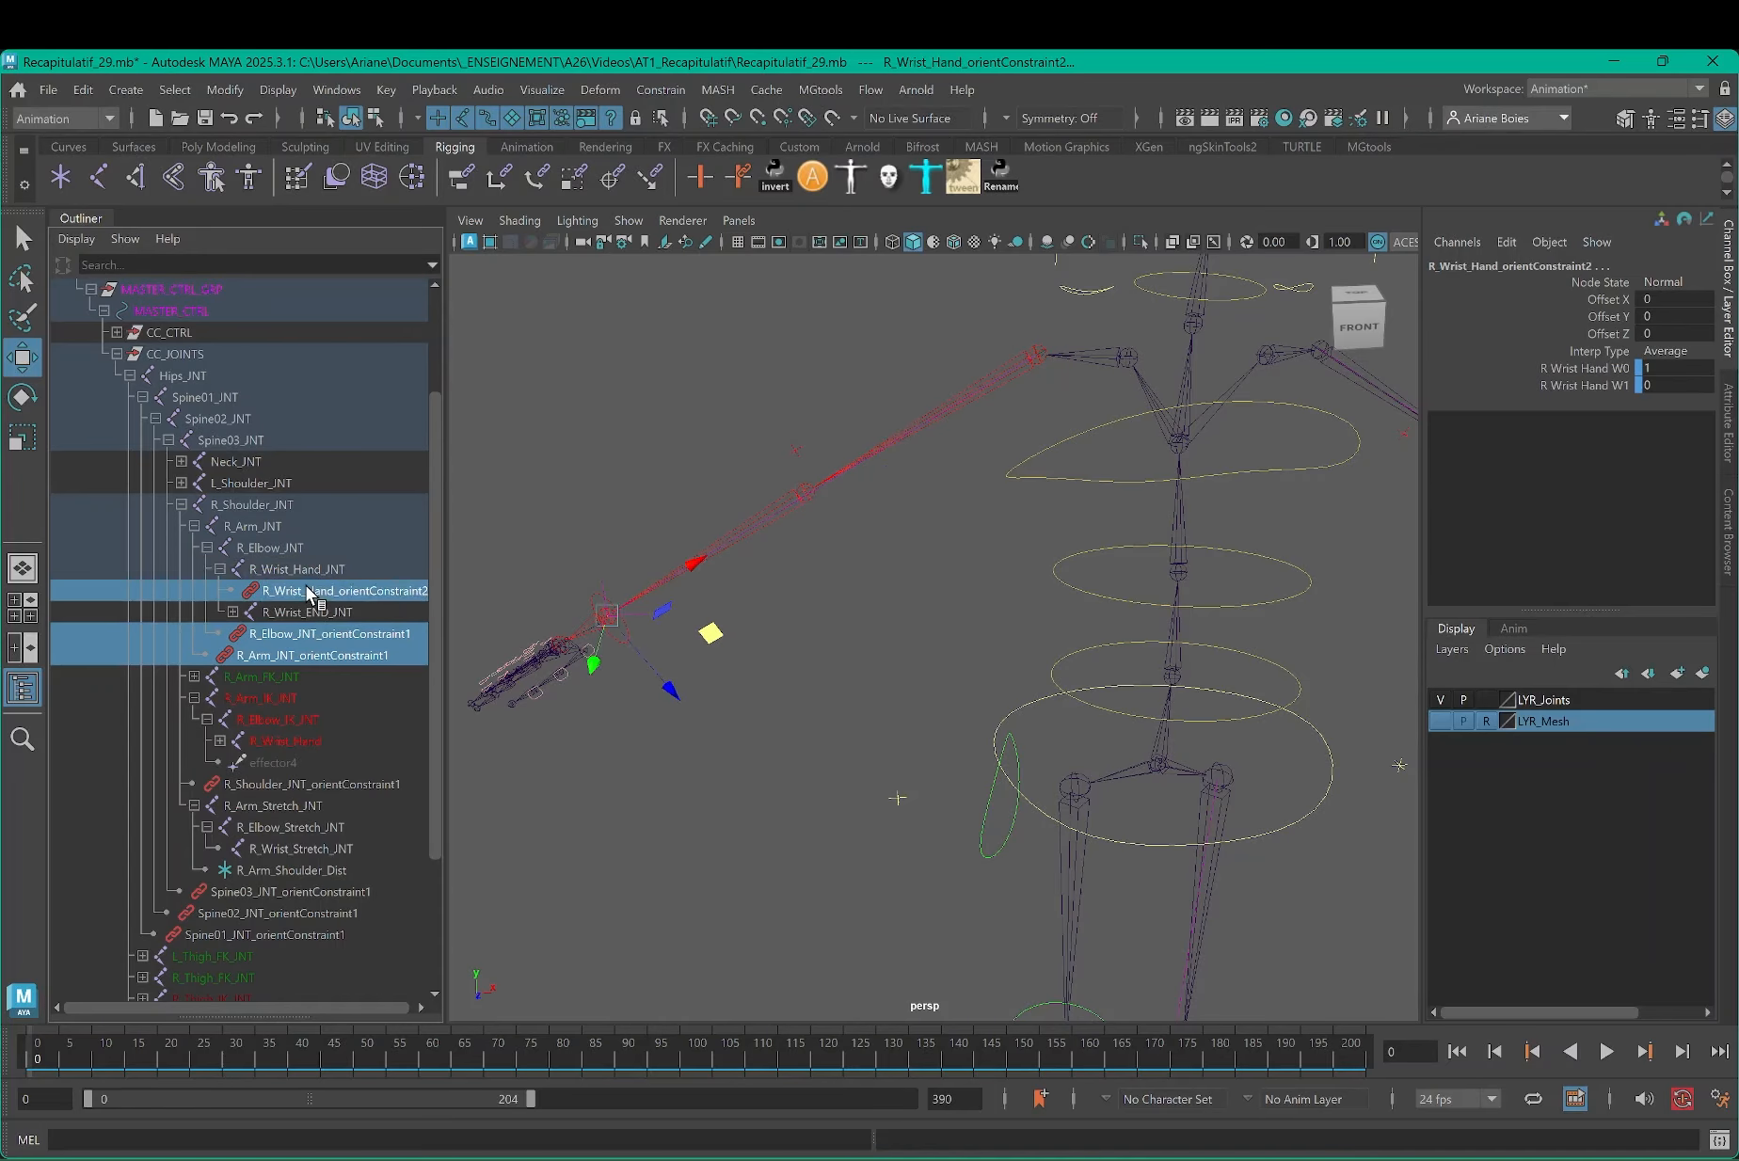
pyautogui.press('Delete')
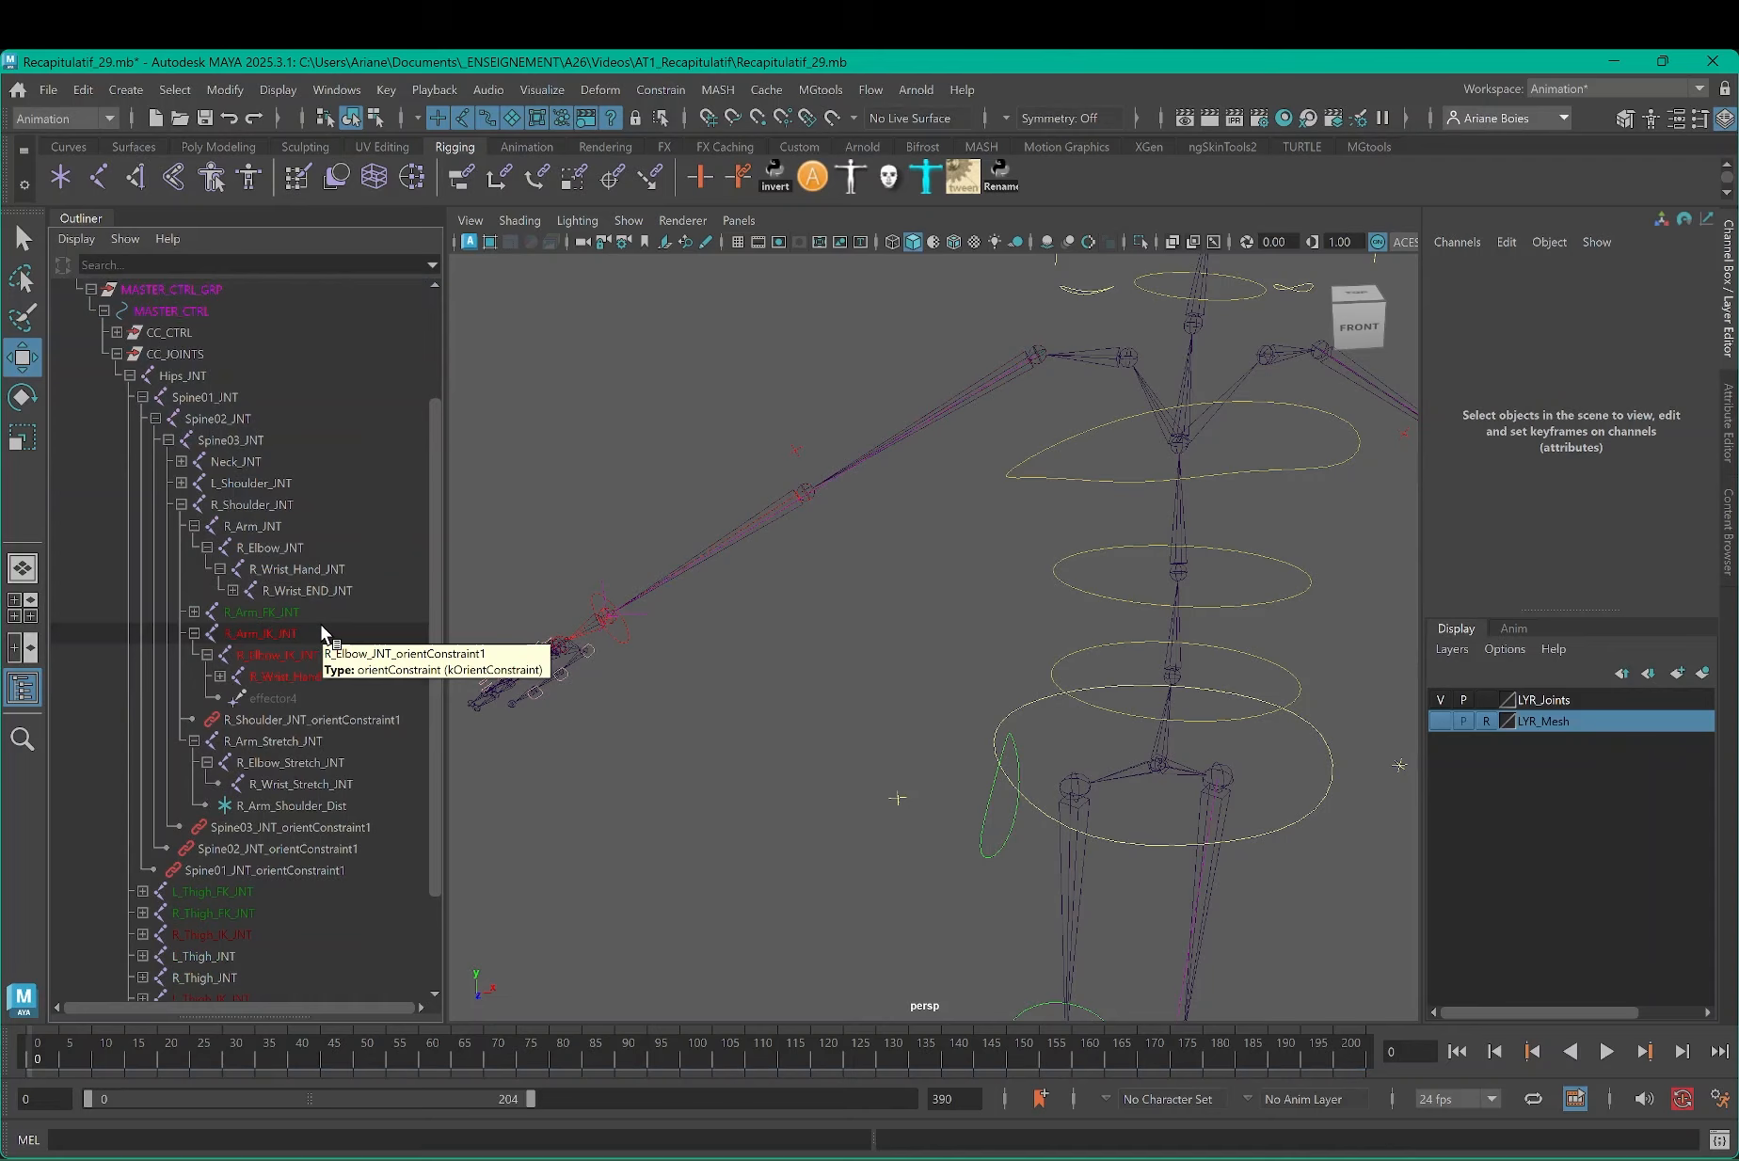
# Step: Expand the R_Arm_FK_JNT hierarchy down to its R_Wrist_Hand joint and unhide R_Arm_FK_JNT
pyautogui.click(194, 613)
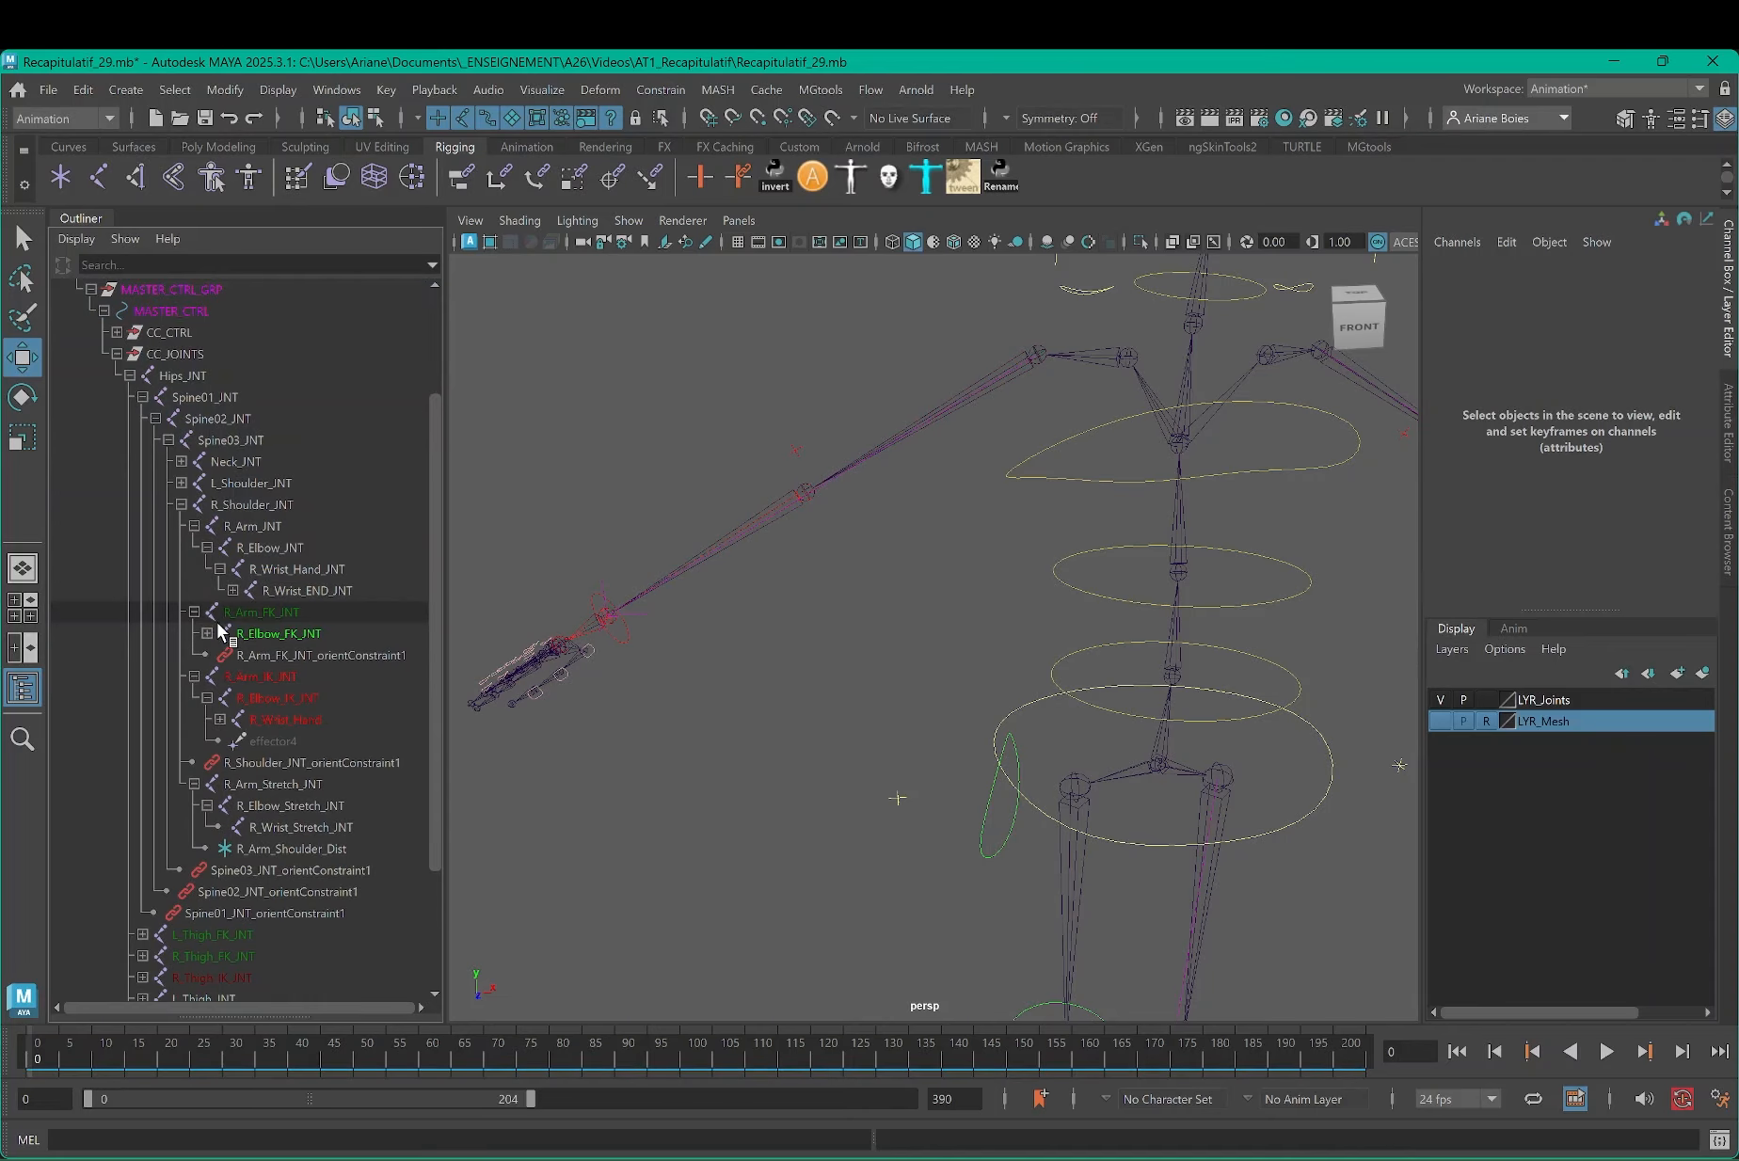
pyautogui.click(207, 633)
pyautogui.click(276, 613)
pyautogui.press('h')
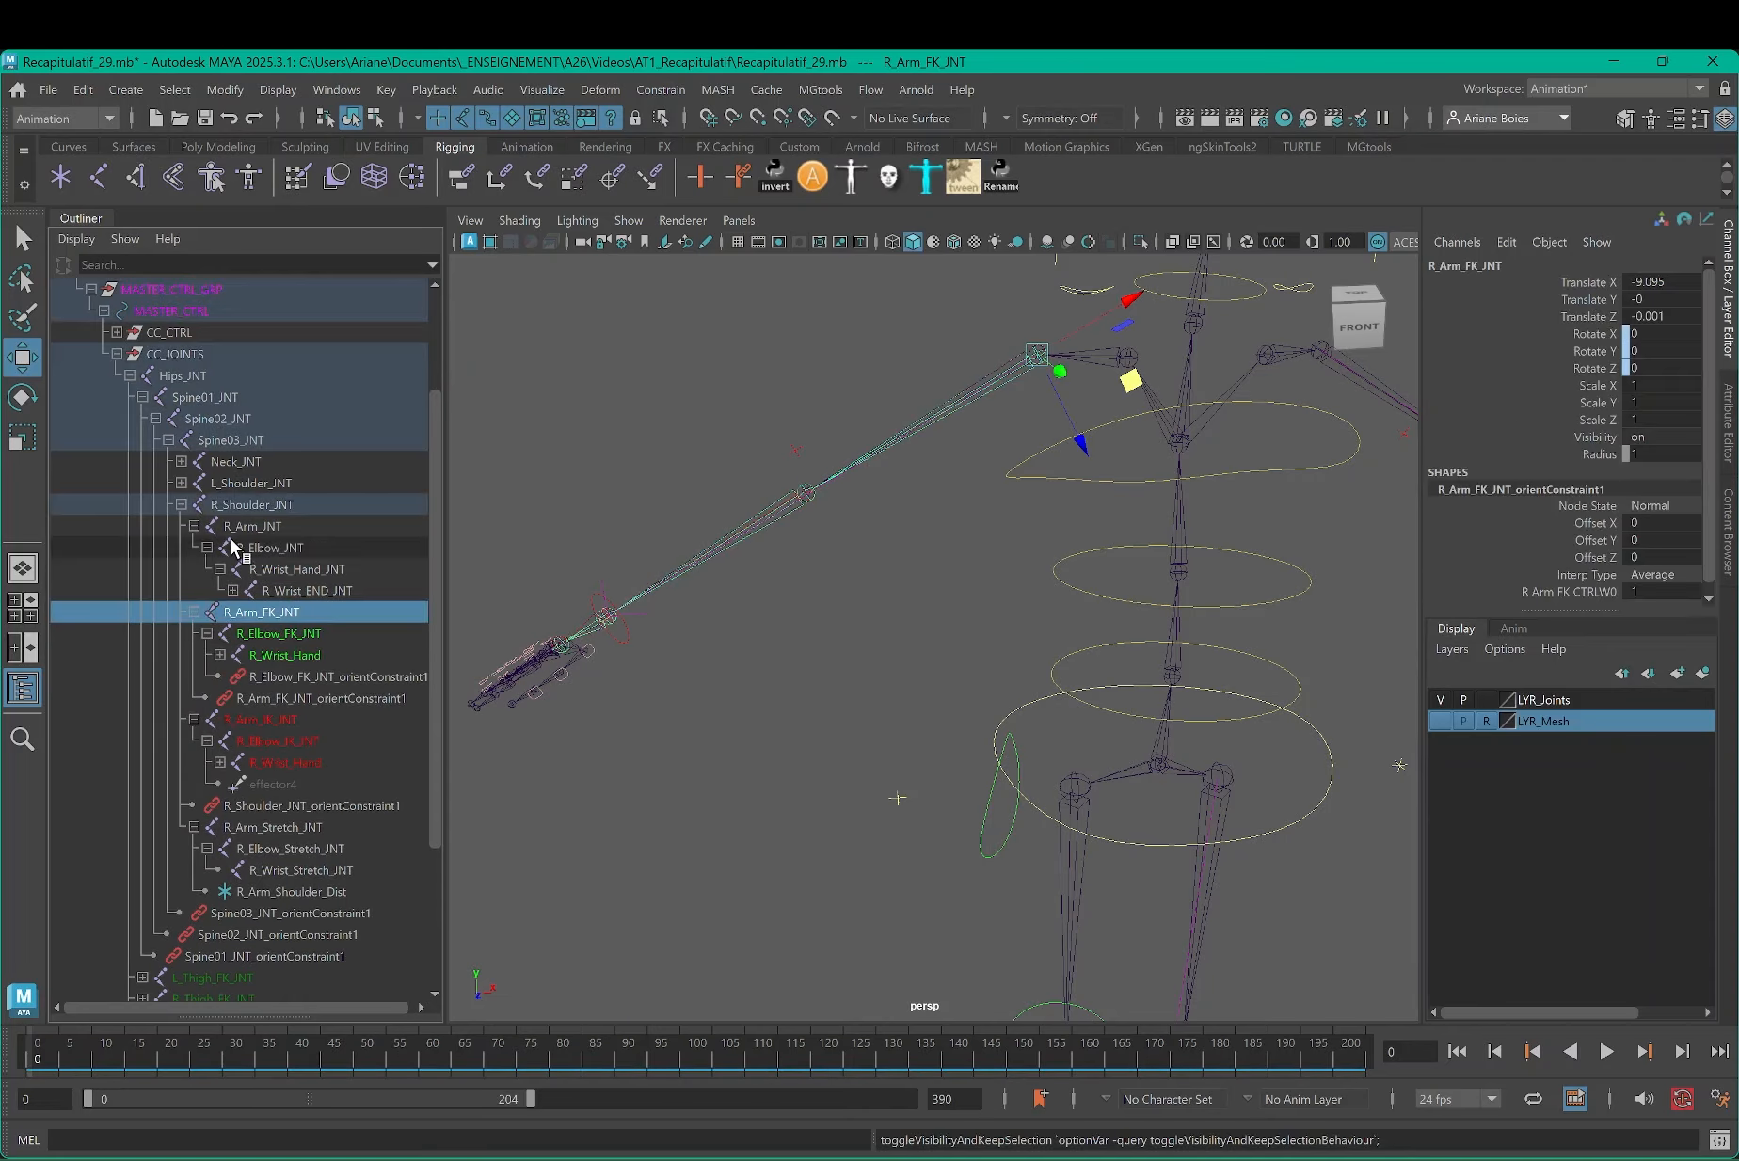
# Step: Parent-constrain R_Arm_JNT to R_Arm_IK_JNT and R_Arm_FK_JNT on all axes, without maintaining offset
pyautogui.click(336, 89)
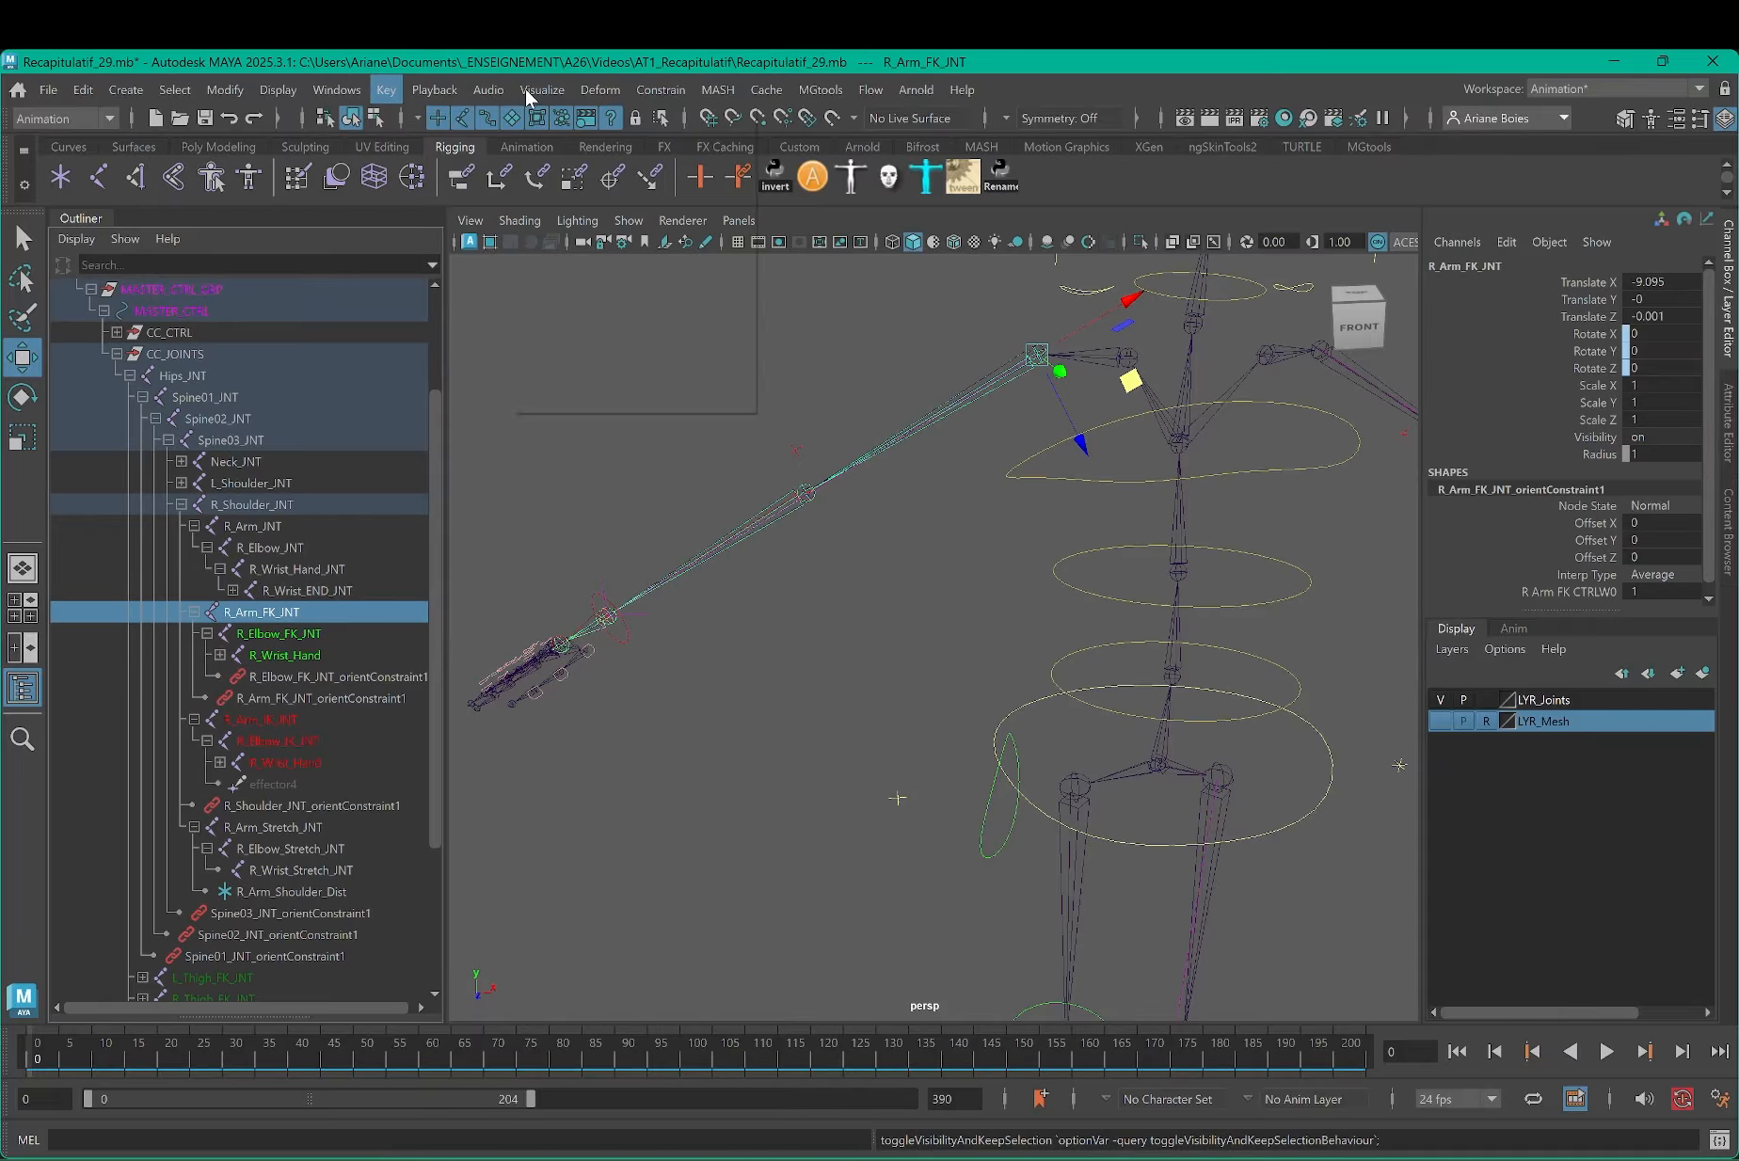
pyautogui.click(851, 151)
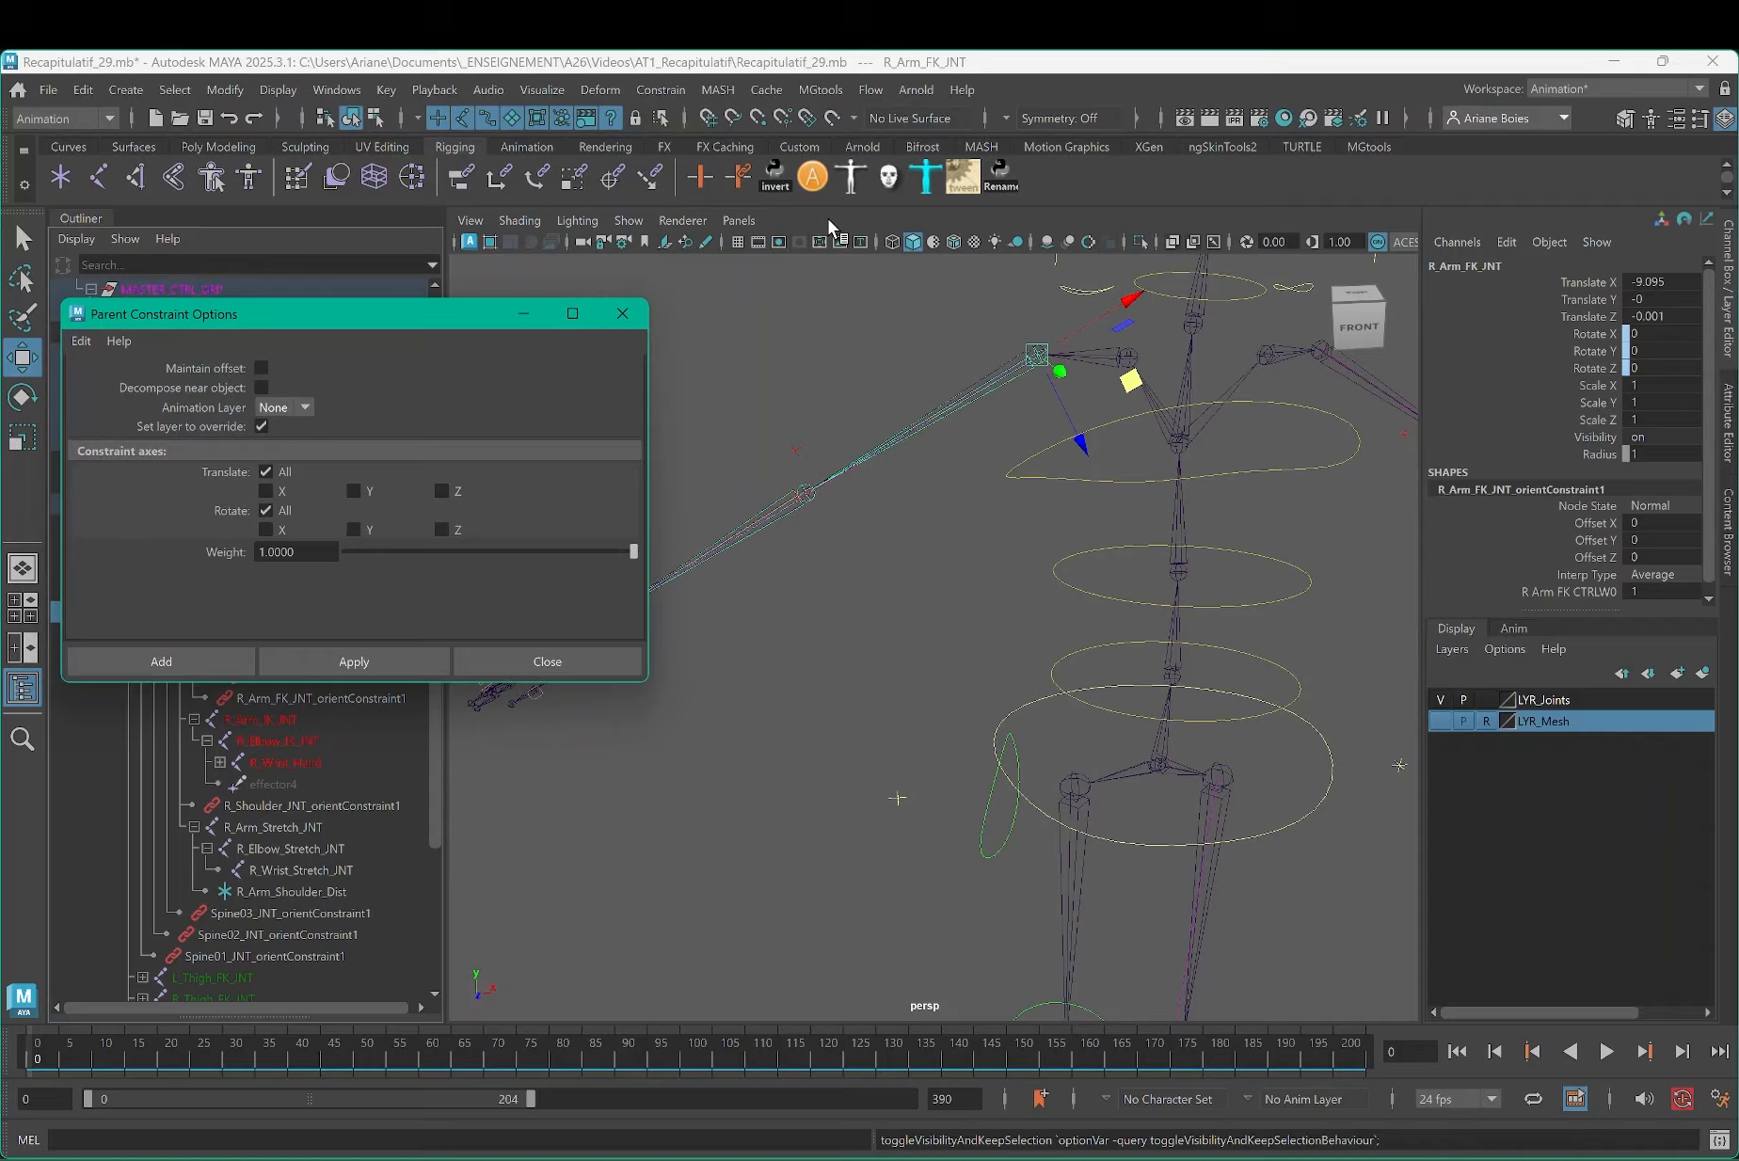
pyautogui.moveTo(223, 314); pyautogui.dragTo(1273, 418)
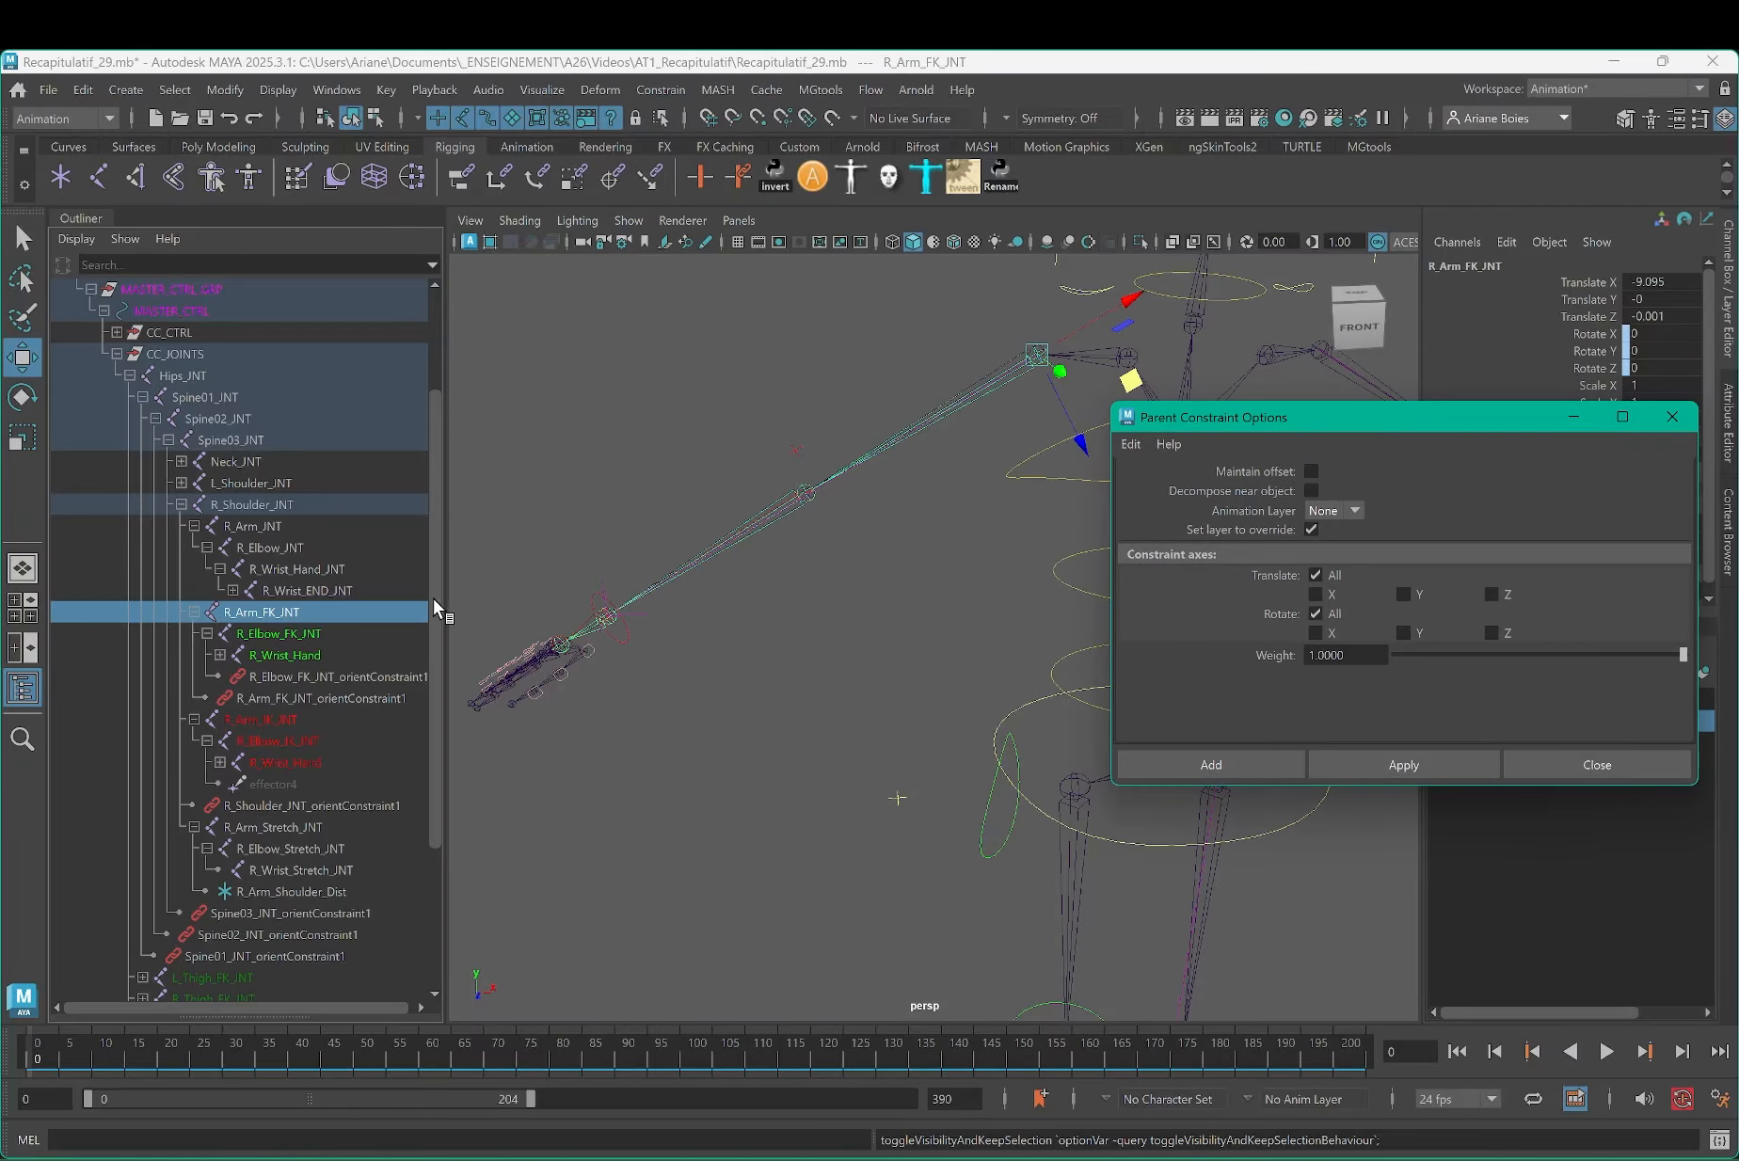
pyautogui.click(226, 721)
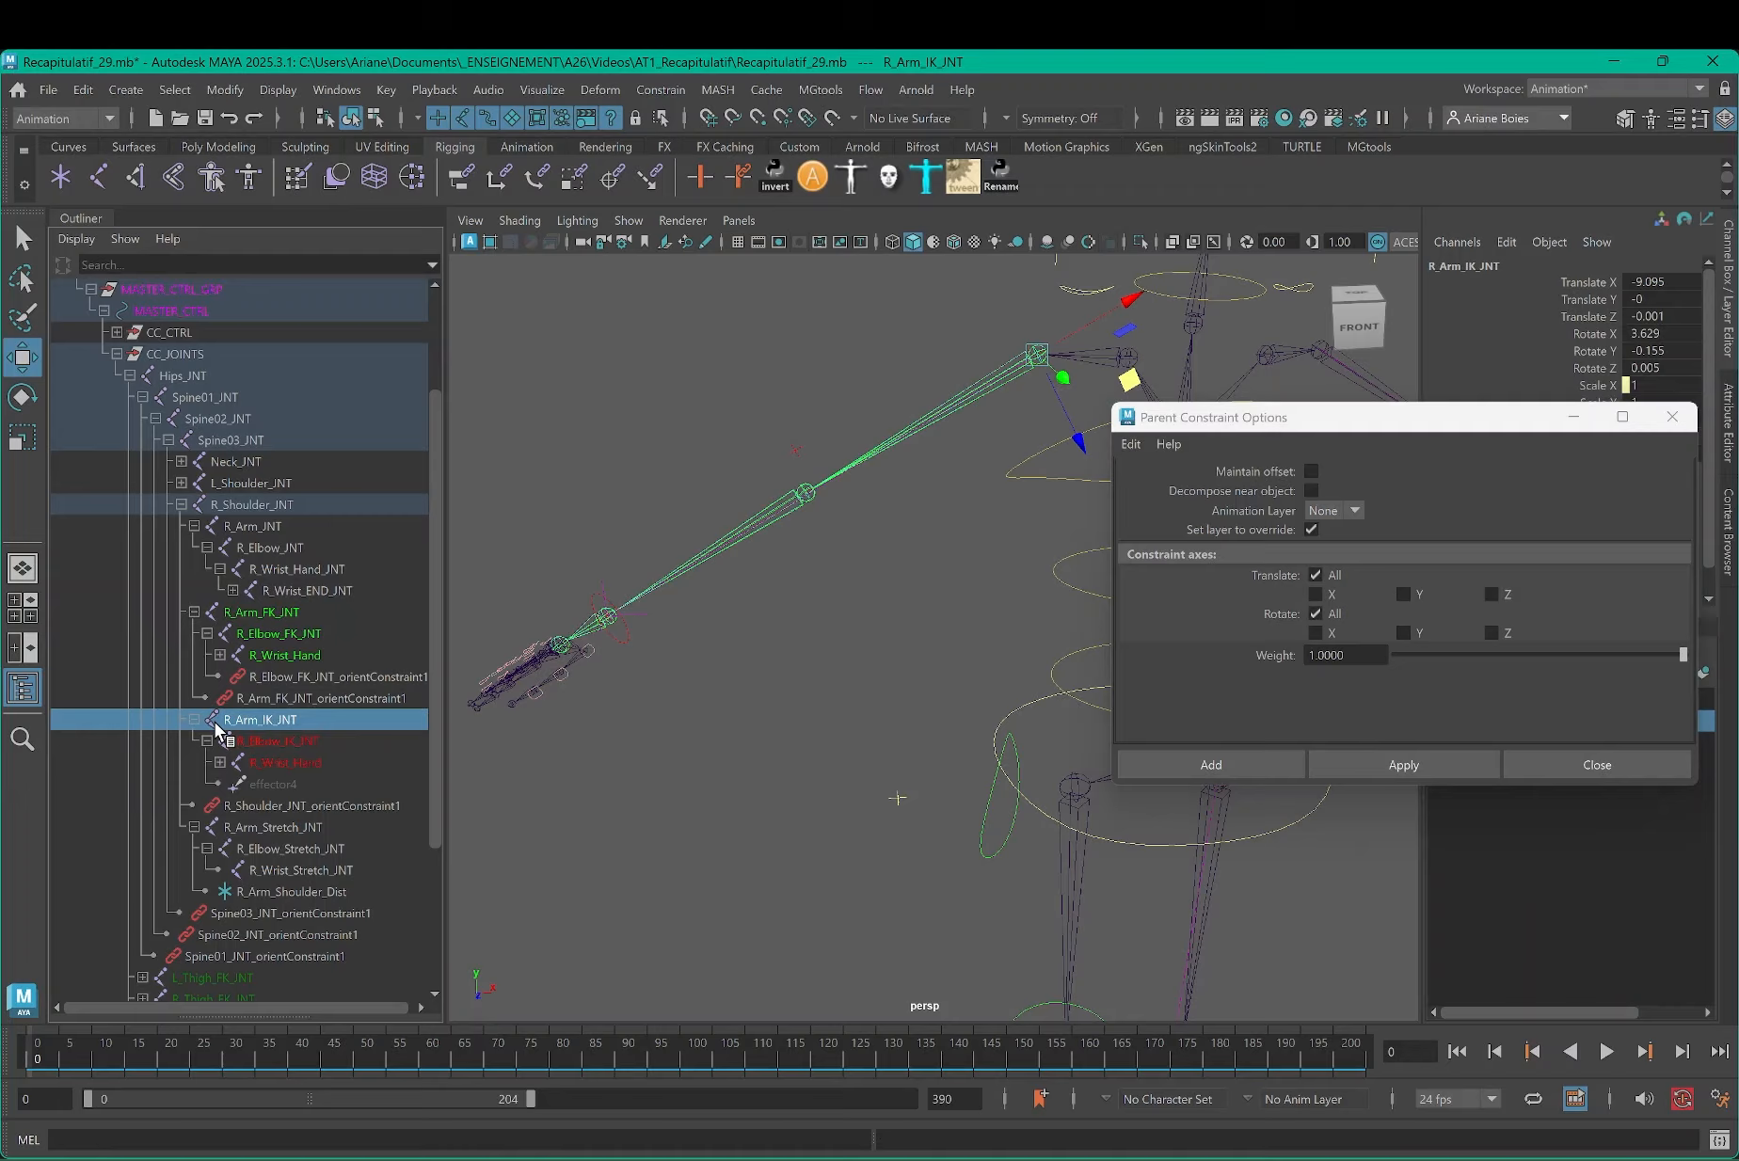
pyautogui.keyDown('ctrl'); pyautogui.click(268, 613); pyautogui.keyUp('ctrl')
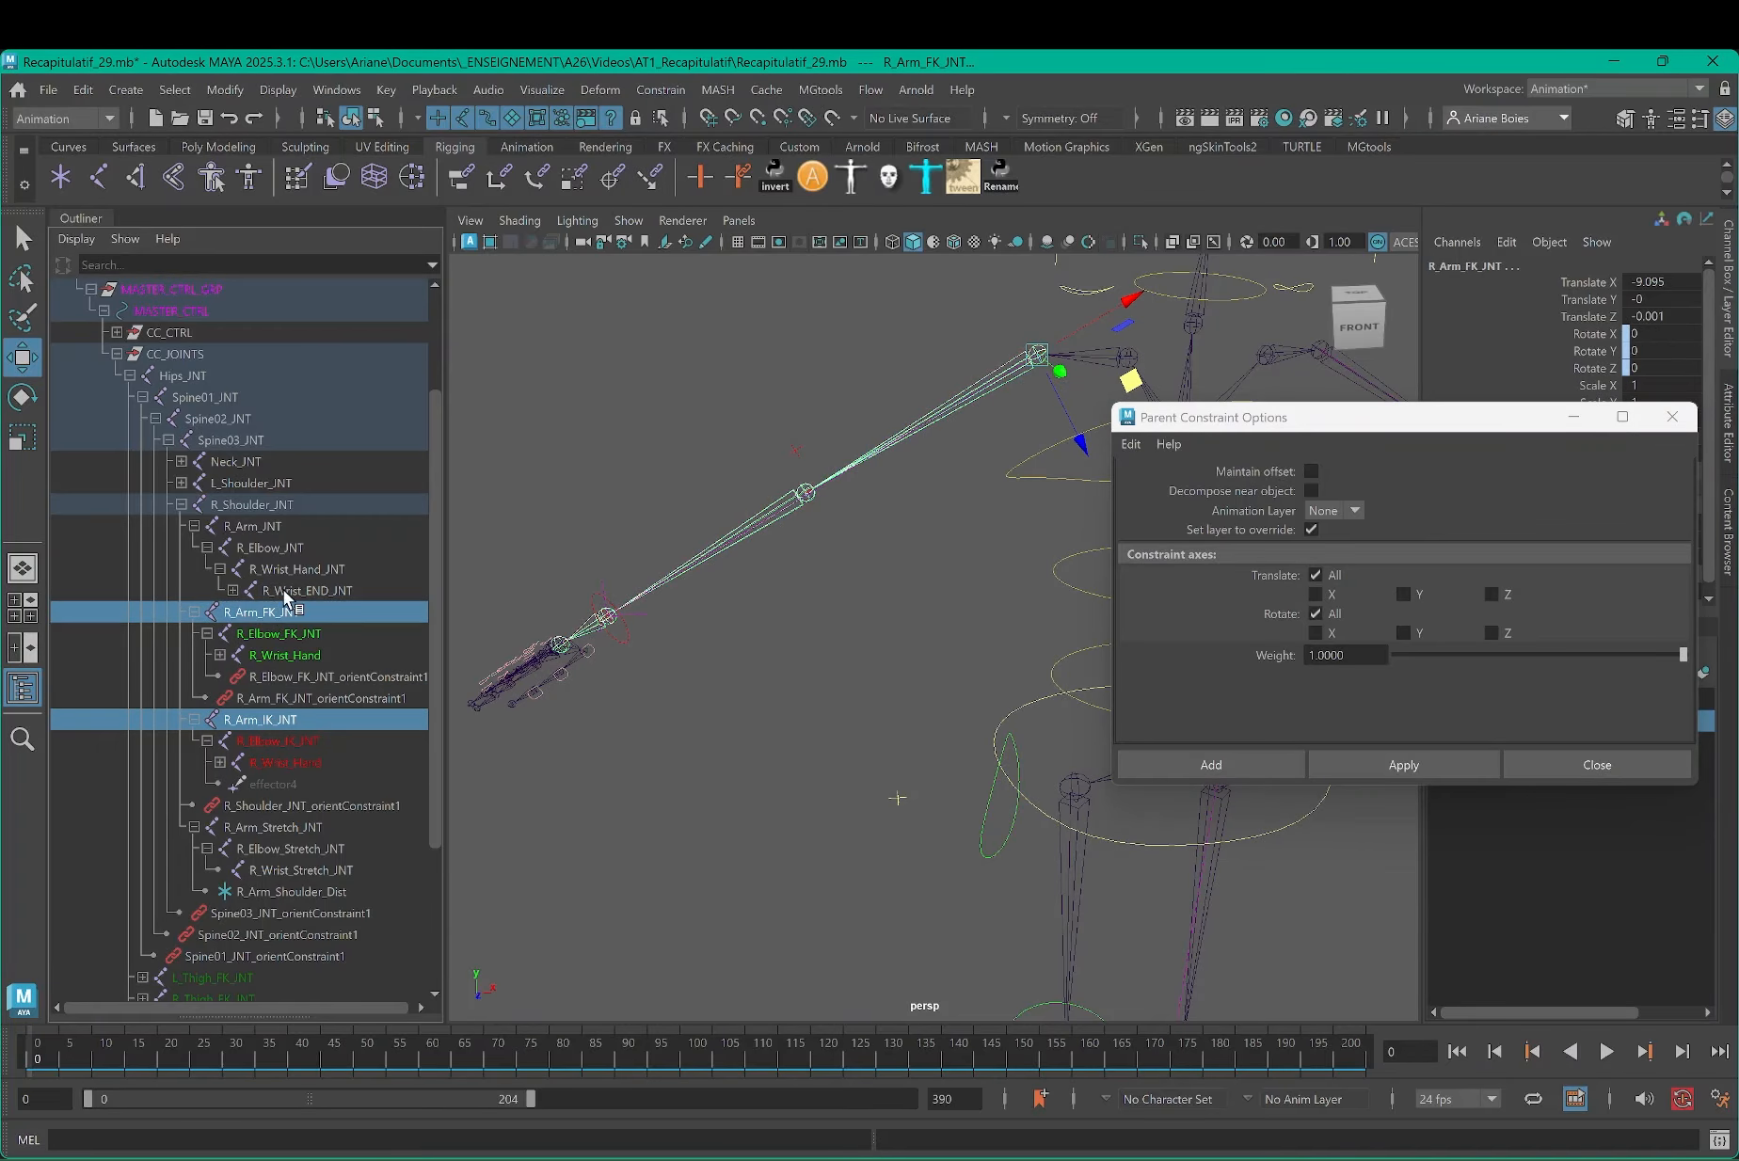
pyautogui.keyDown('ctrl'); pyautogui.click(269, 526); pyautogui.keyUp('ctrl')
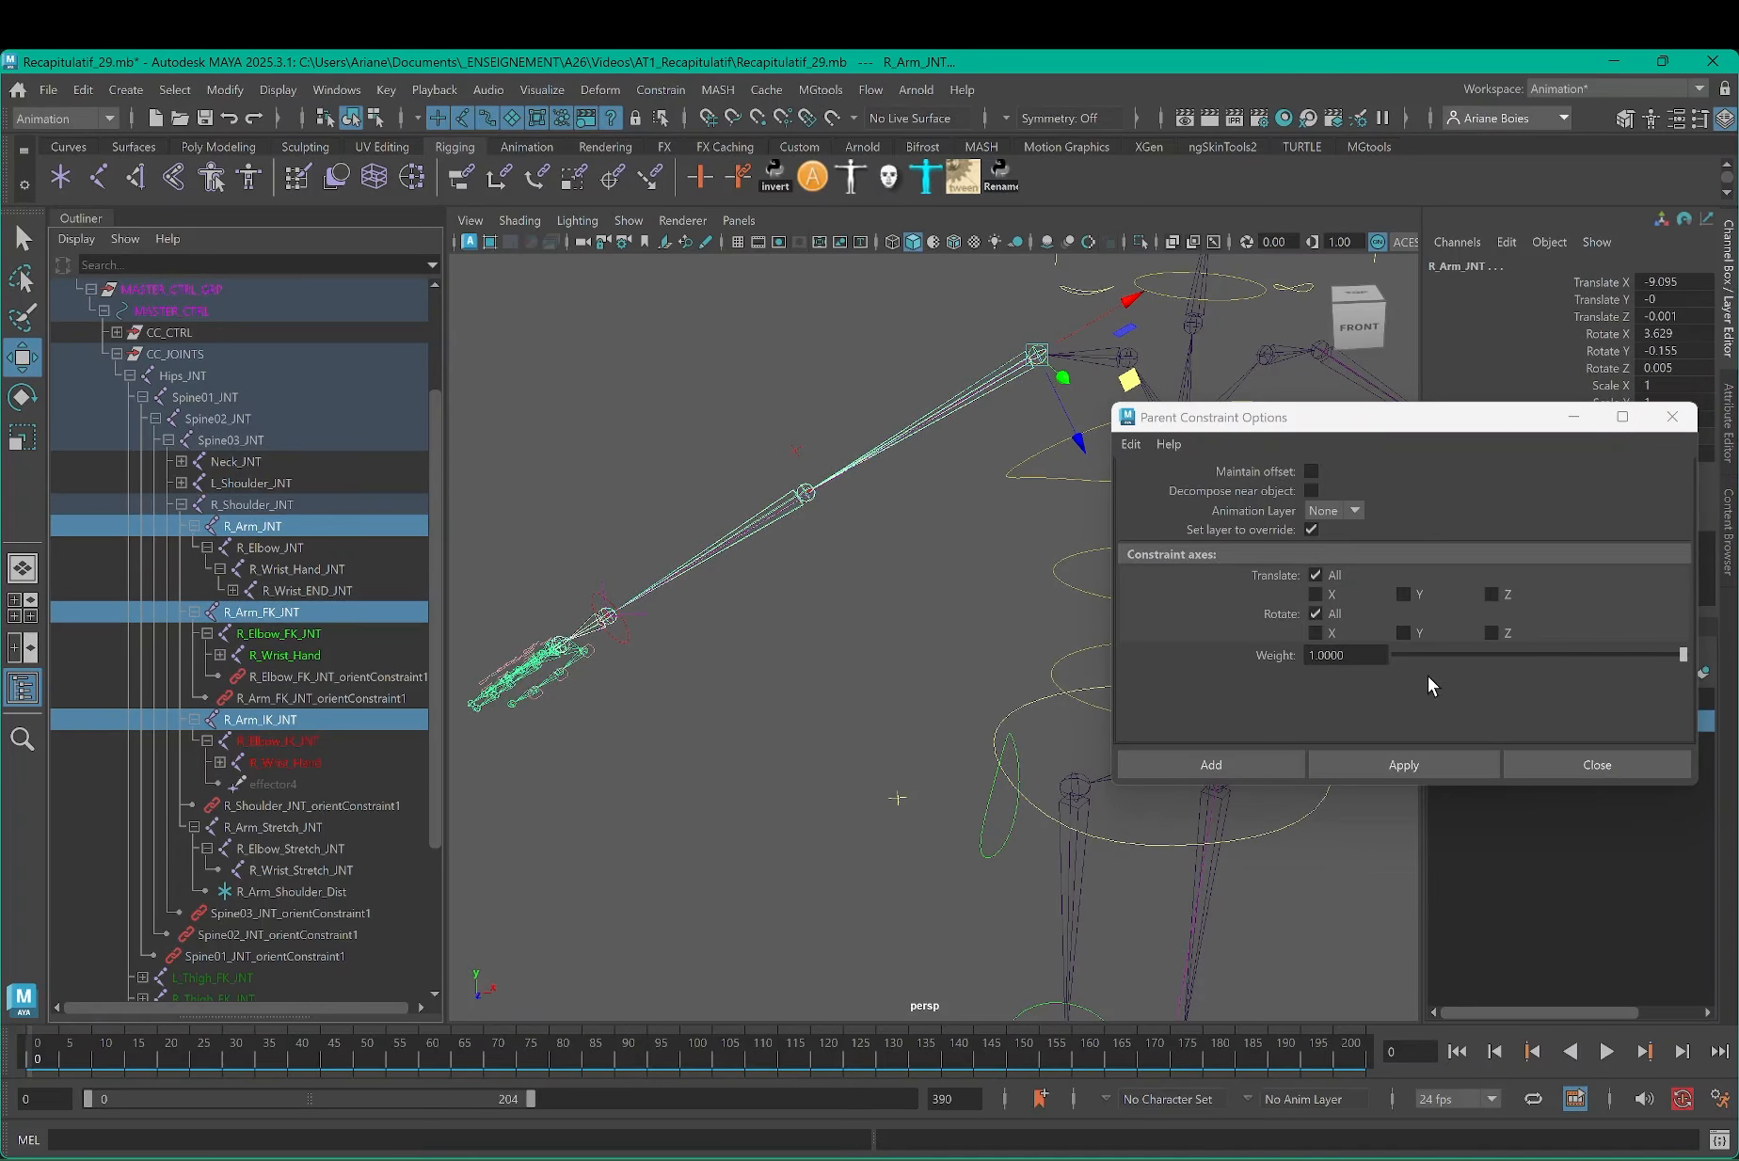
pyautogui.click(1404, 775)
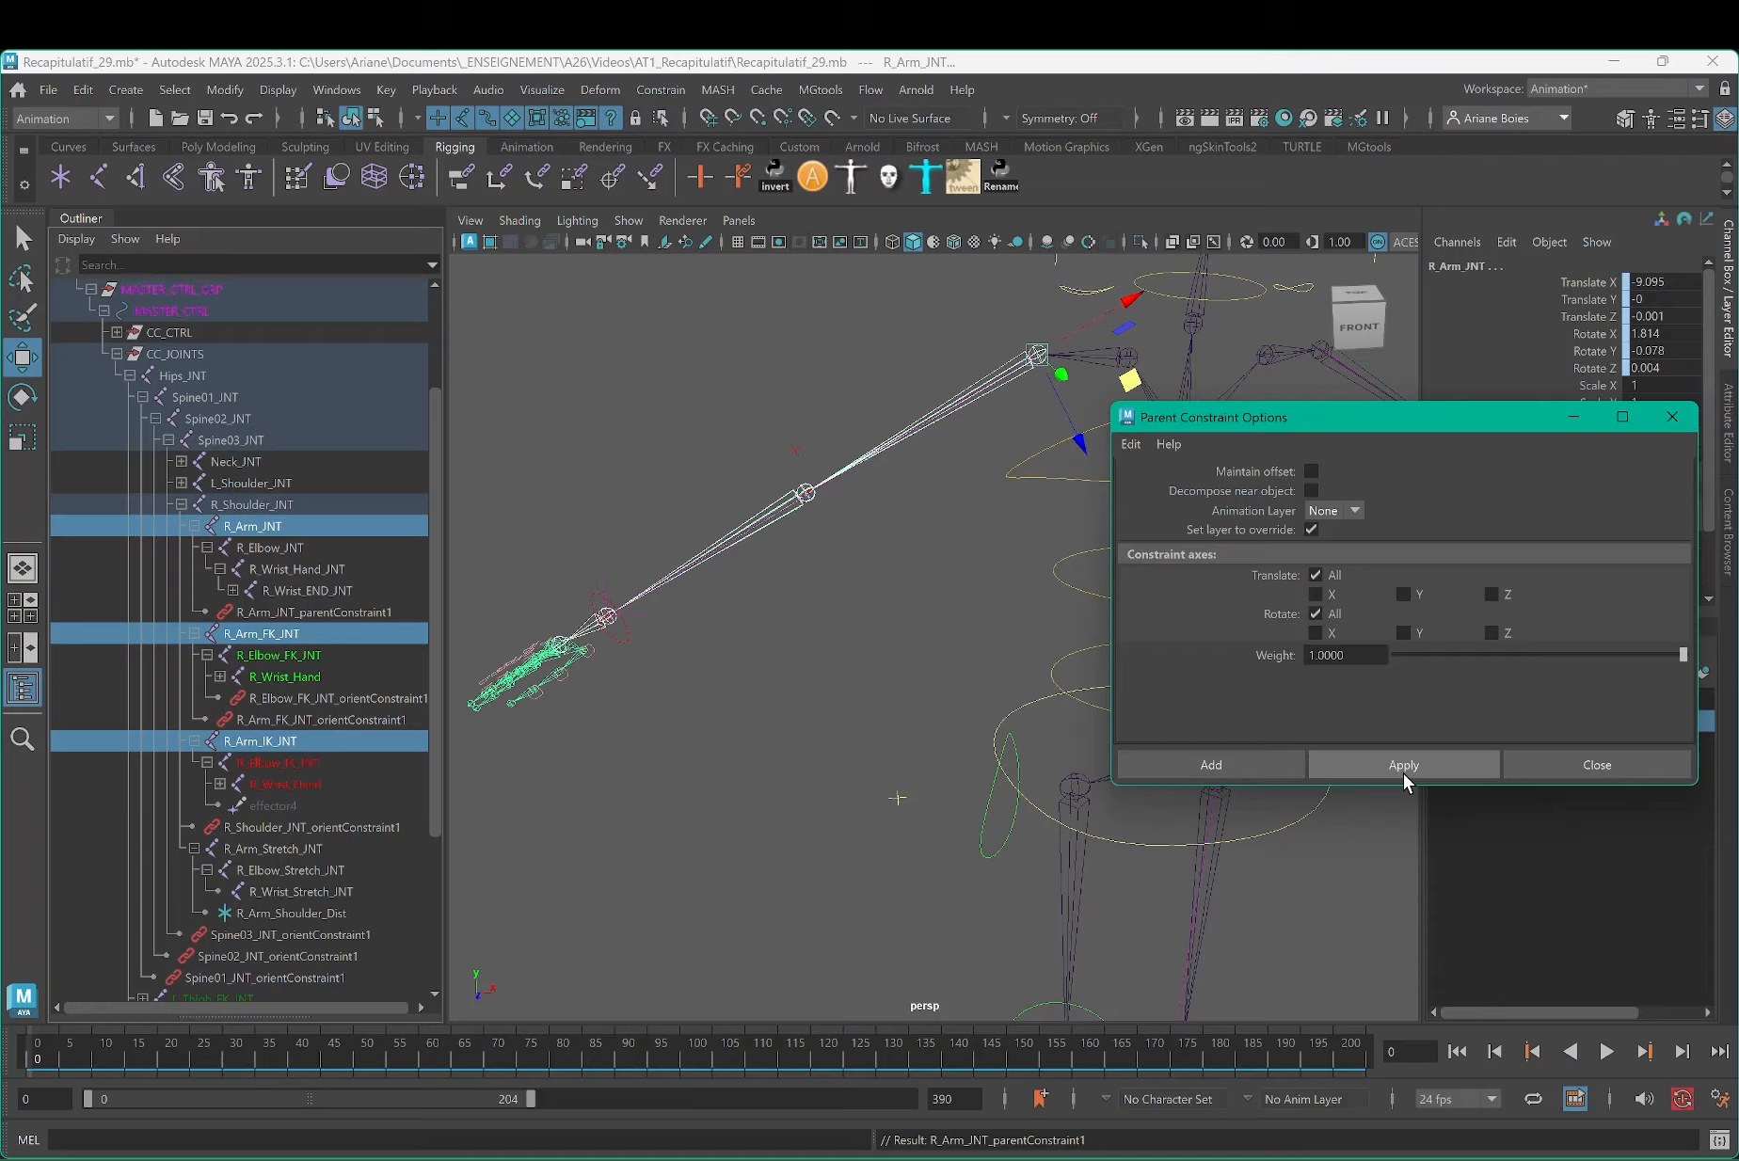
# Step: Parent-constrain R_Elbow_JNT to R_Elbow_IK_JNT and R_Elbow_FK_JNT with the same constraint options
pyautogui.click(273, 762)
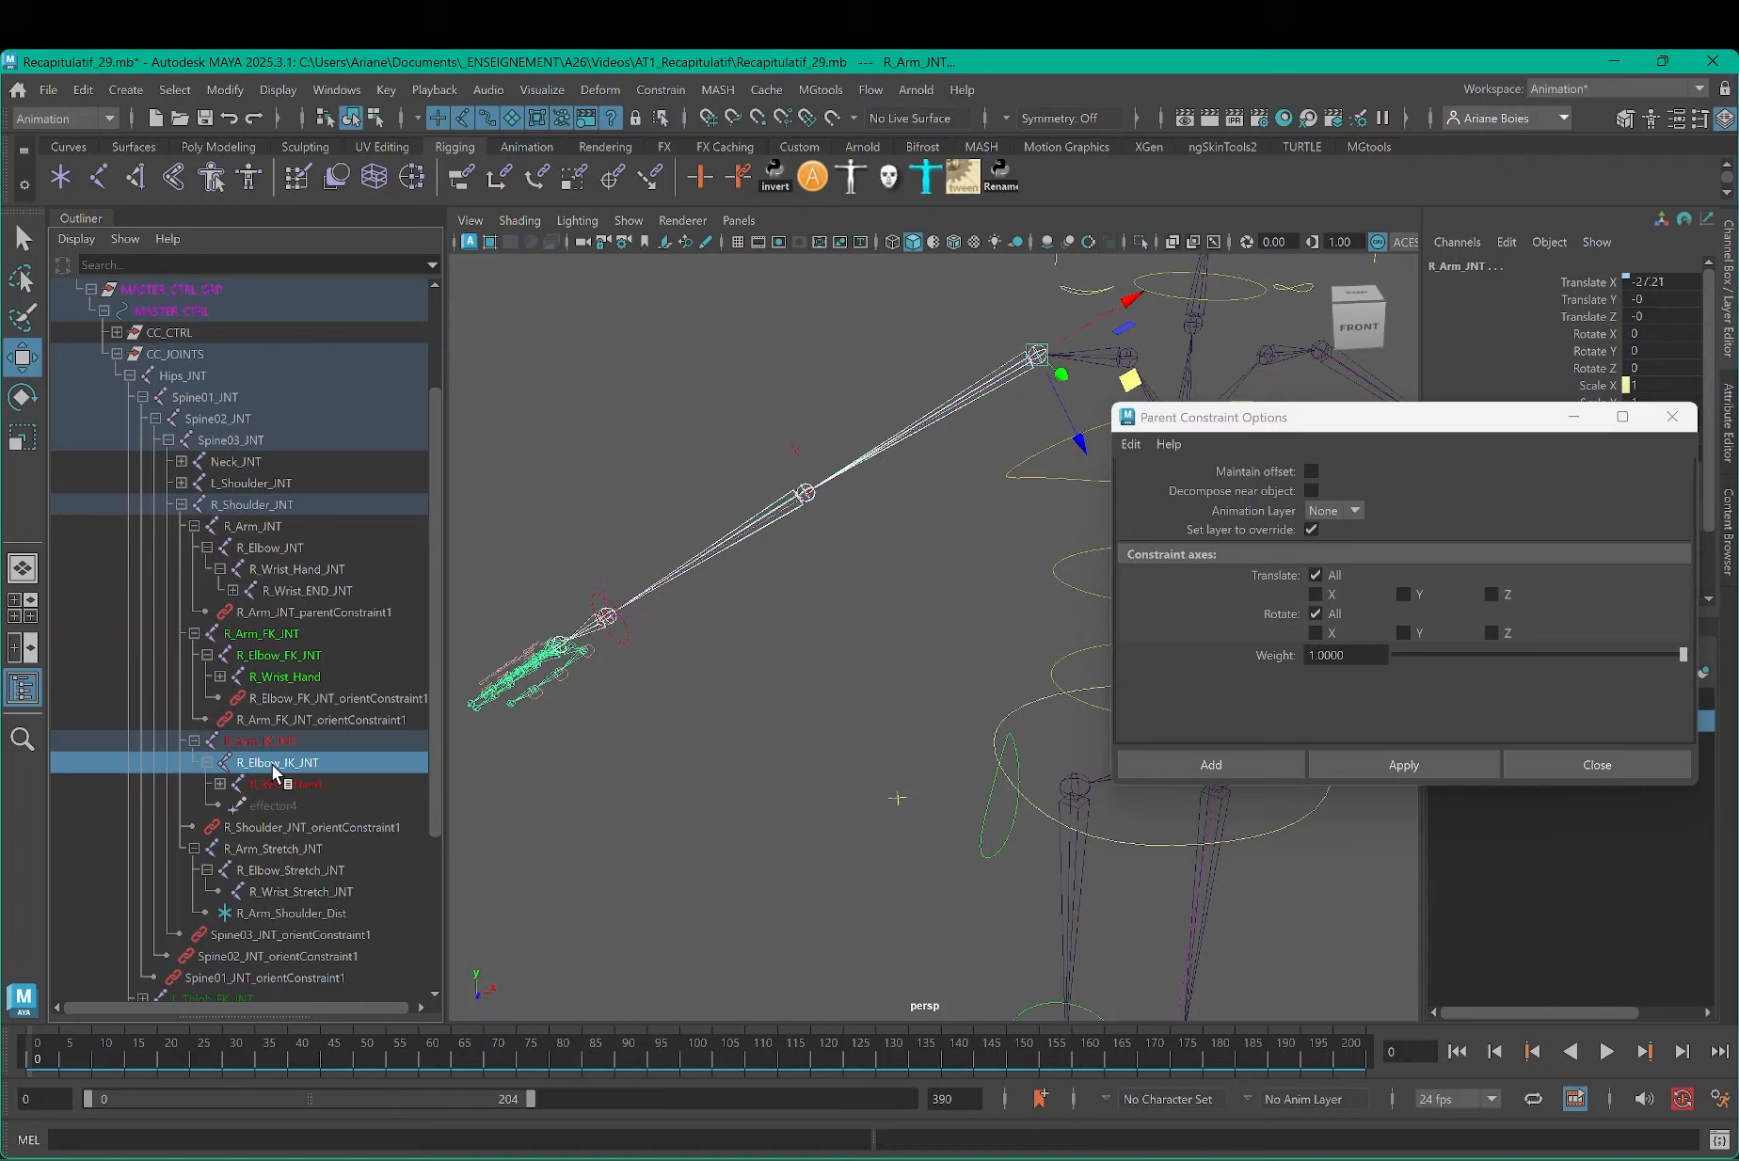
pyautogui.keyDown('ctrl'); pyautogui.click(282, 655); pyautogui.keyUp('ctrl')
pyautogui.keyDown('ctrl'); pyautogui.click(288, 550); pyautogui.keyUp('ctrl')
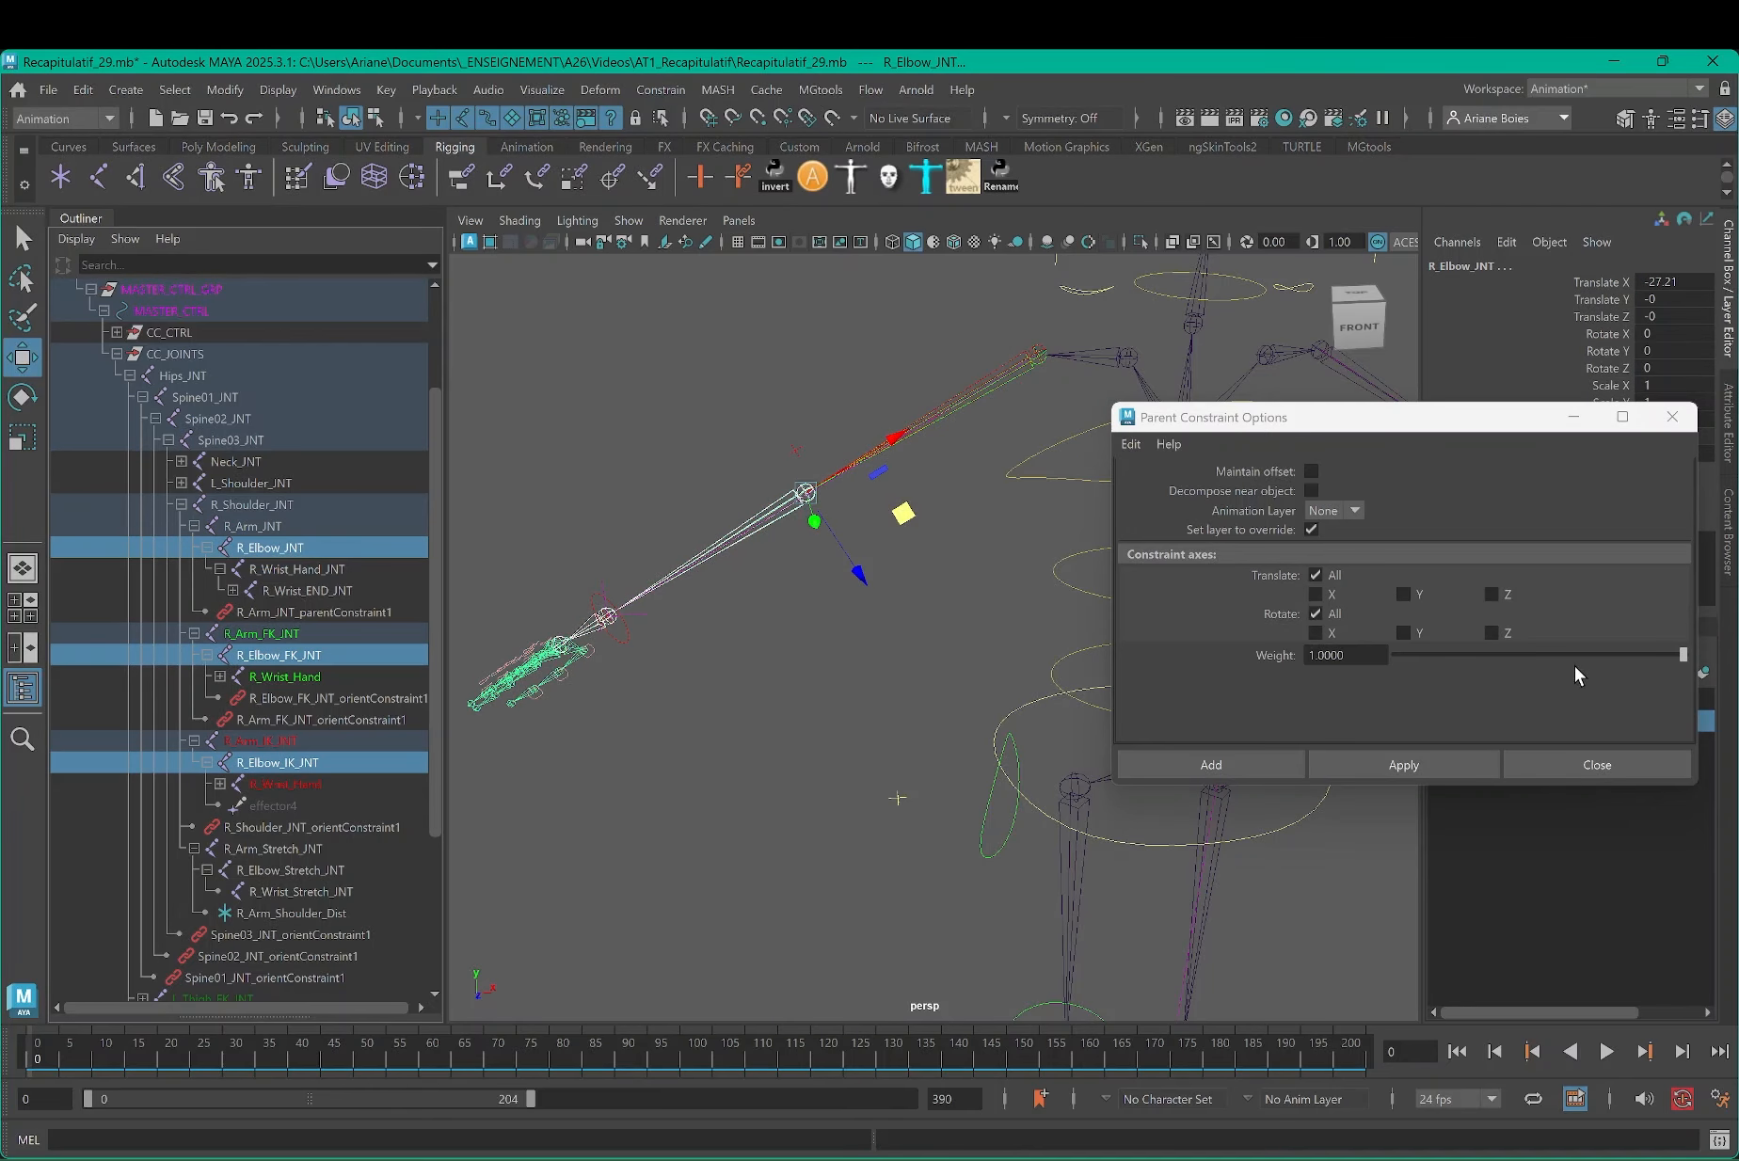
pyautogui.click(1393, 766)
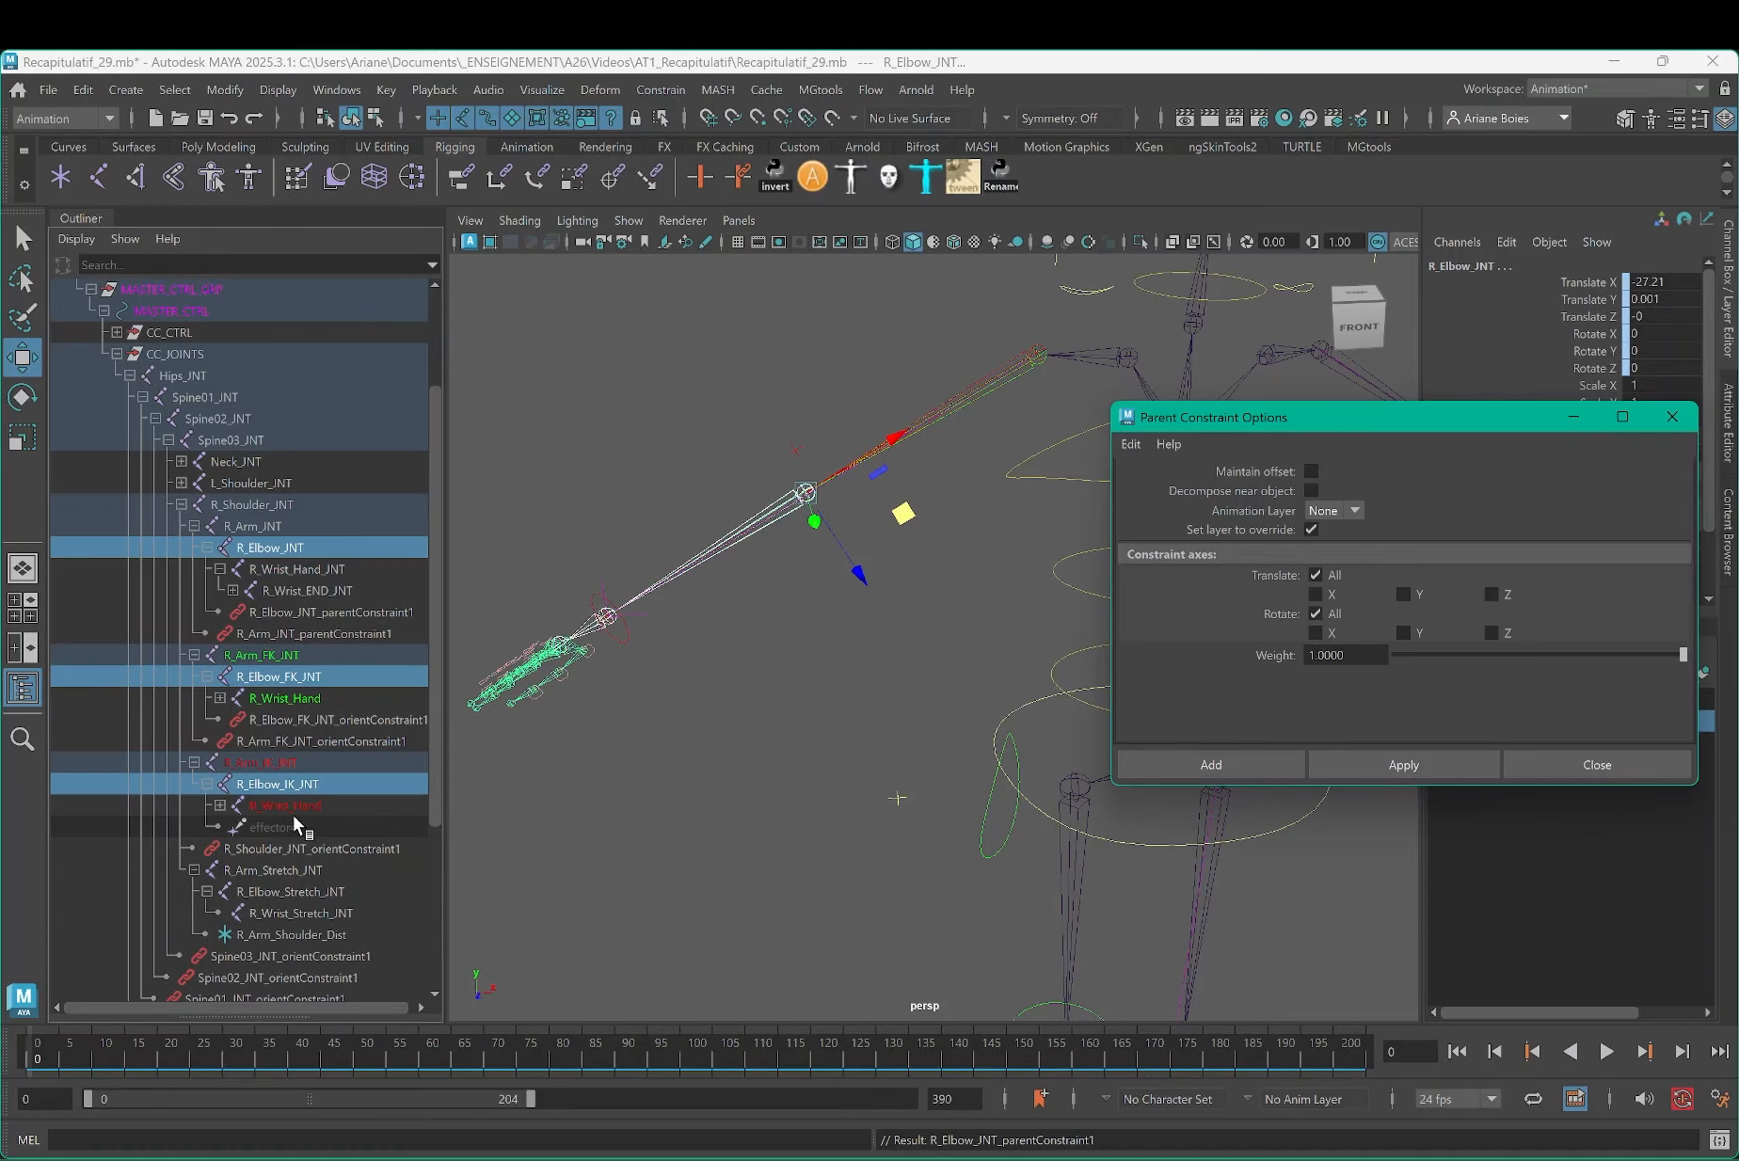
# Step: Parent-constrain R_Wrist_Hand_JNT to the R_Wrist_Hand joints of the IK and FK chains
pyautogui.click(285, 808)
pyautogui.keyDown('ctrl'); pyautogui.click(285, 698); pyautogui.keyUp('ctrl')
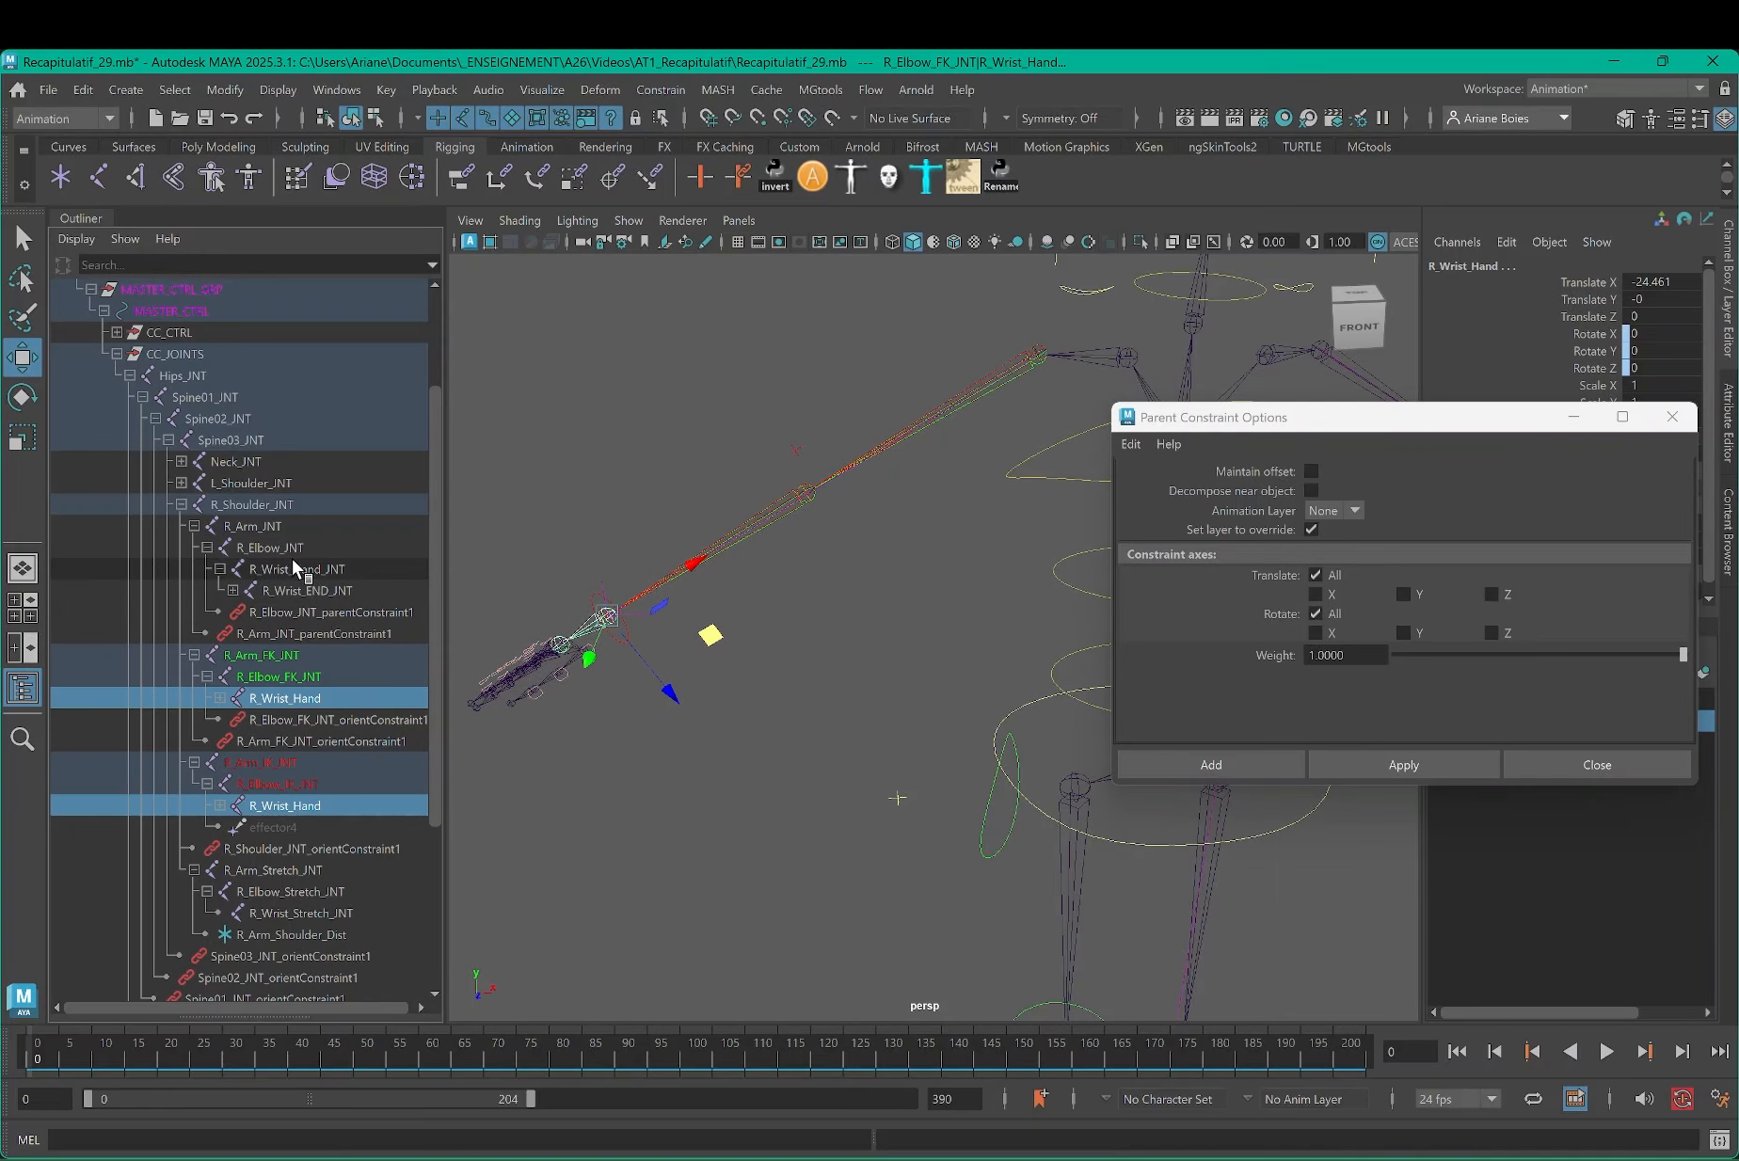
pyautogui.keyDown('ctrl'); pyautogui.click(293, 567); pyautogui.keyUp('ctrl')
pyautogui.click(1407, 765)
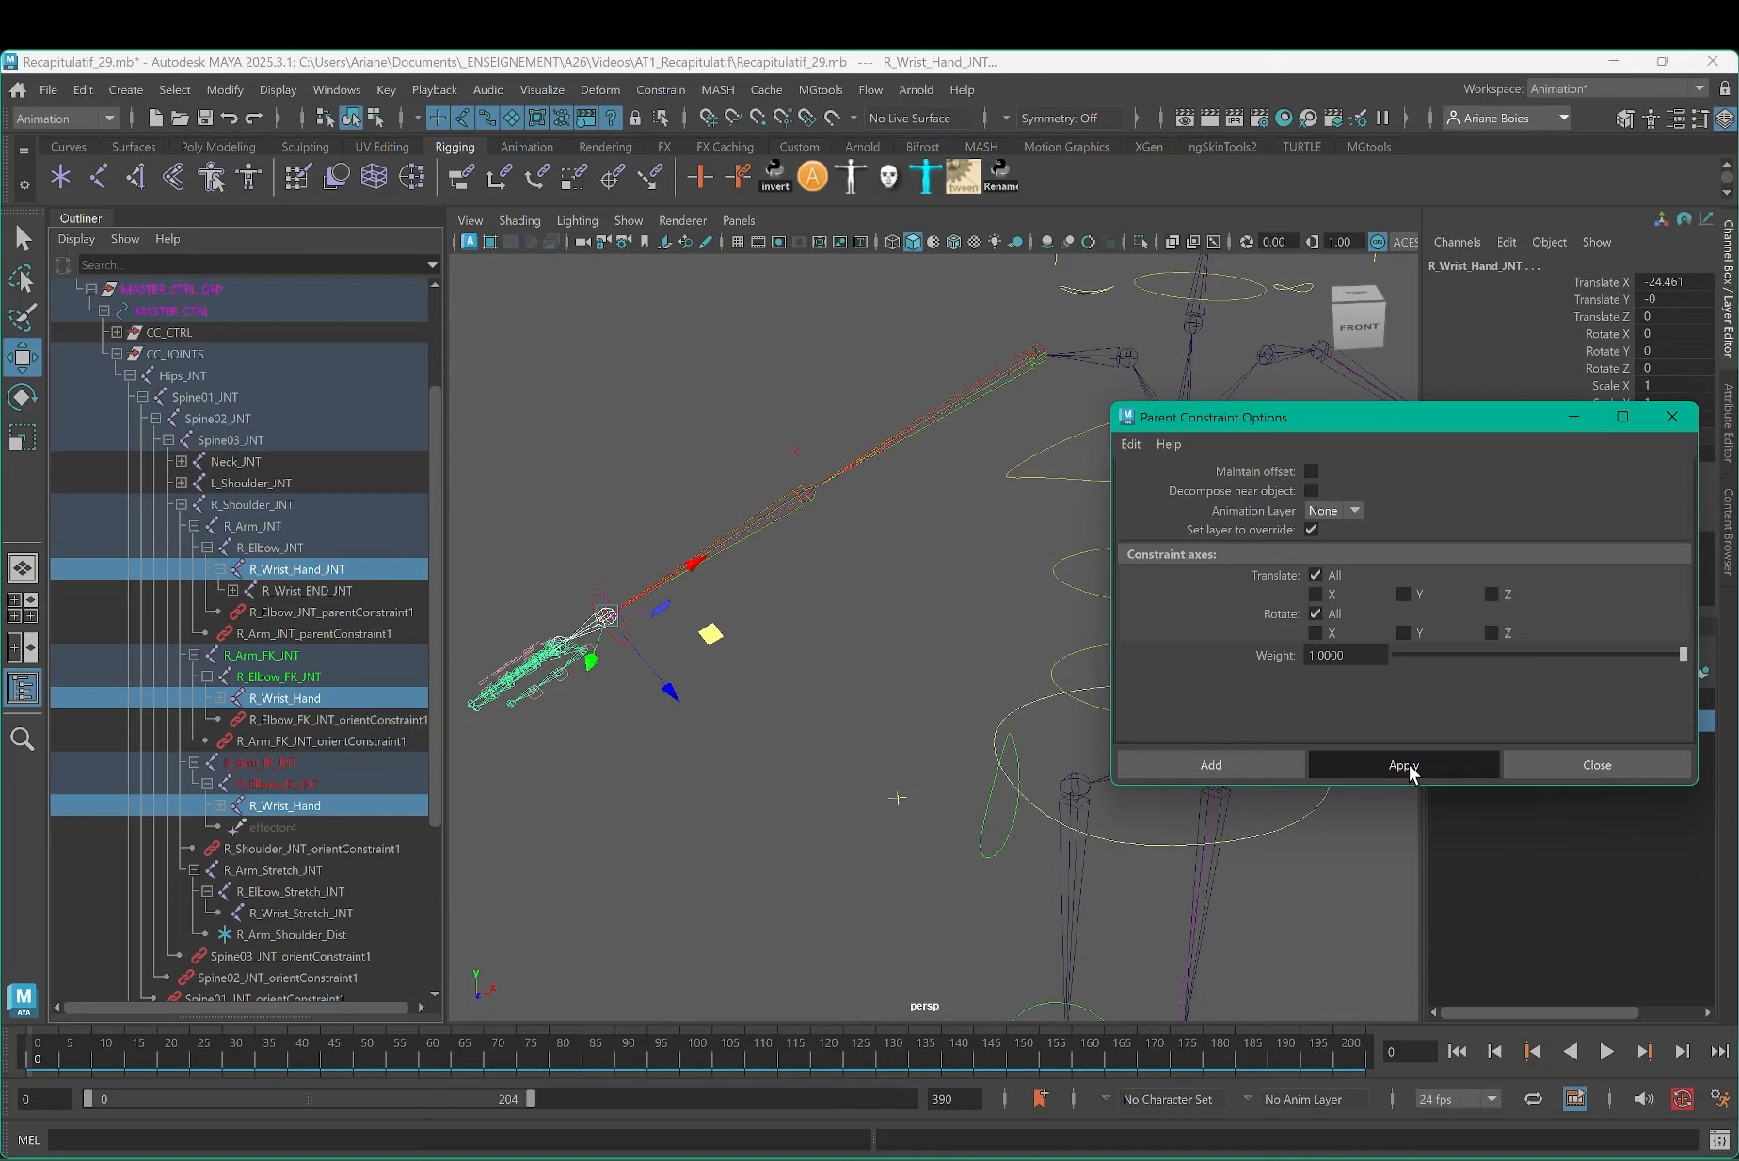
# Step: Test the new constraints by moving R_Wrist_IK_CTRL to about -14.5 in X and 31.6 in Z, keeping the options dialog out of the way
pyautogui.moveTo(1434, 416); pyautogui.dragTo(1295, 571)
pyautogui.click(701, 654)
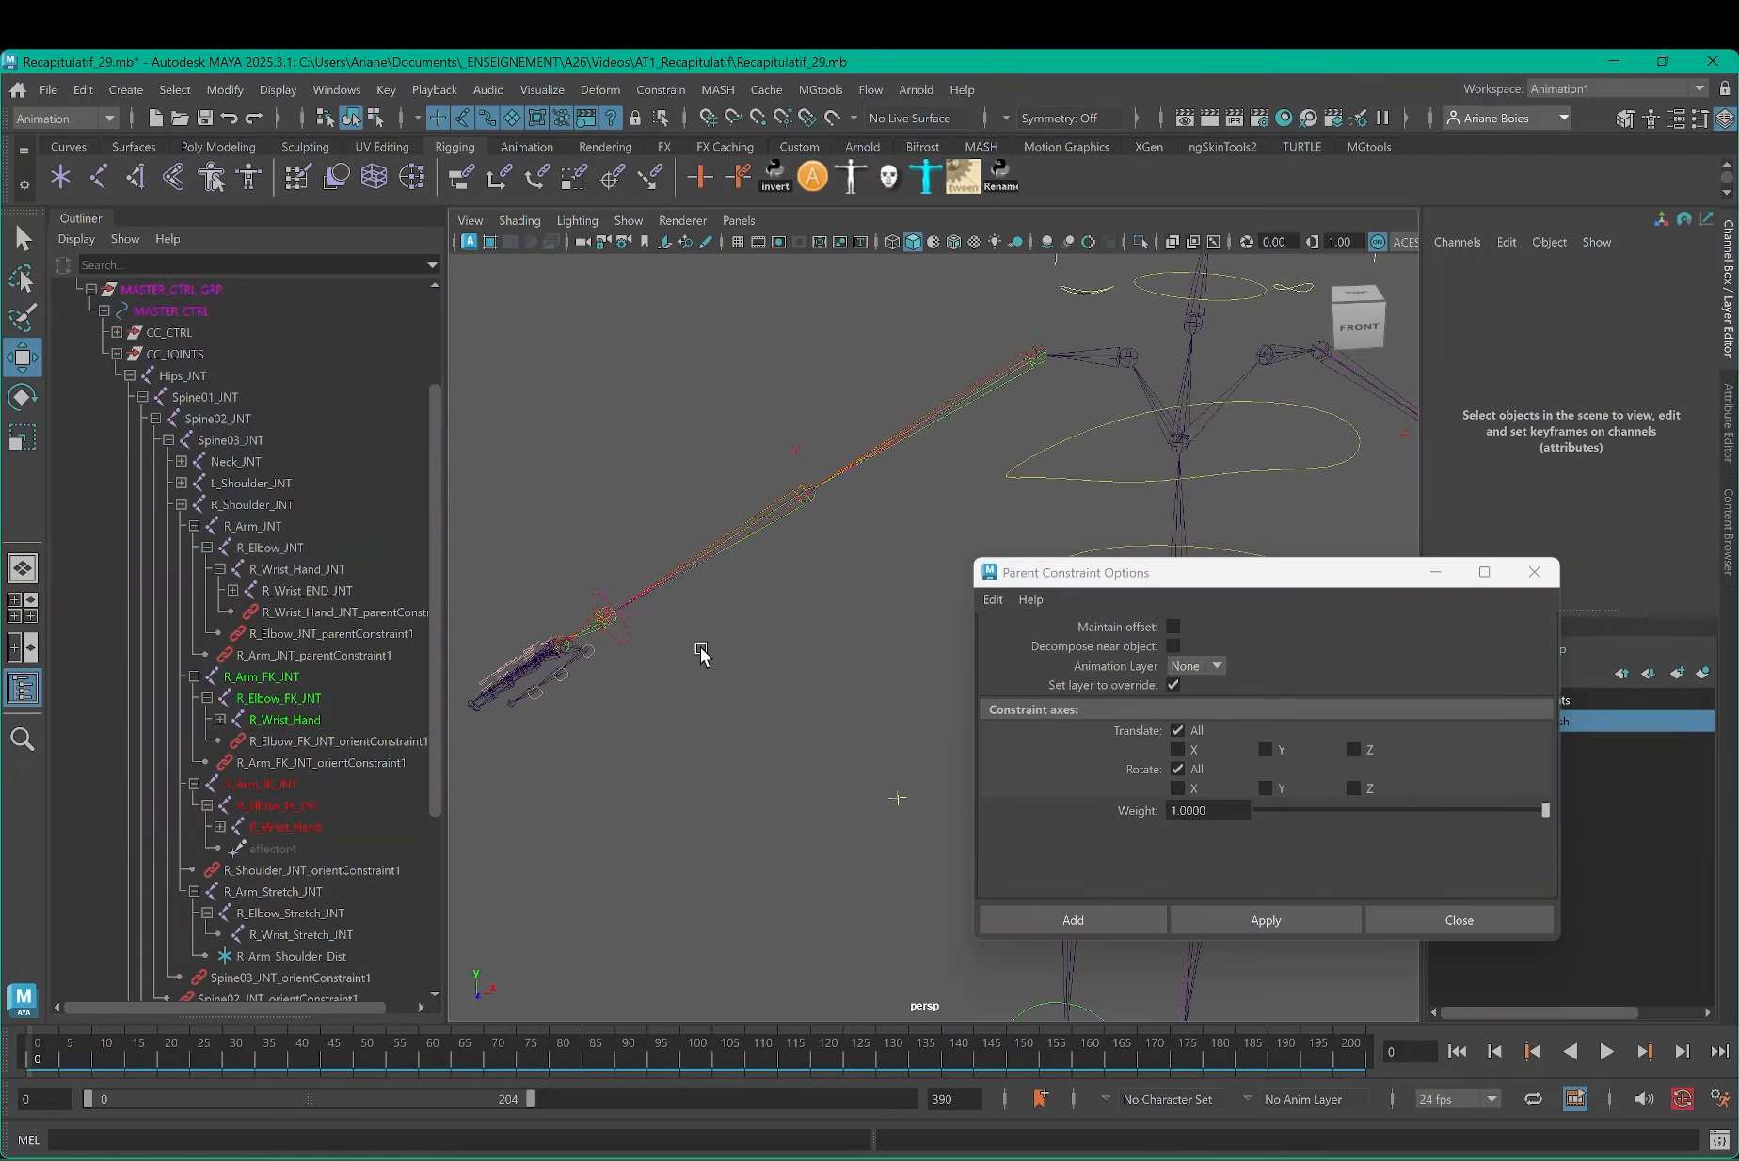
pyautogui.click(631, 638)
pyautogui.moveTo(631, 638); pyautogui.dragTo(503, 350)
pyautogui.keyDown('alt'); pyautogui.moveTo(734, 531); pyautogui.dragTo(771, 587, button='middle'); pyautogui.keyUp('alt')
pyautogui.moveTo(1174, 574); pyautogui.dragTo(1229, 607)
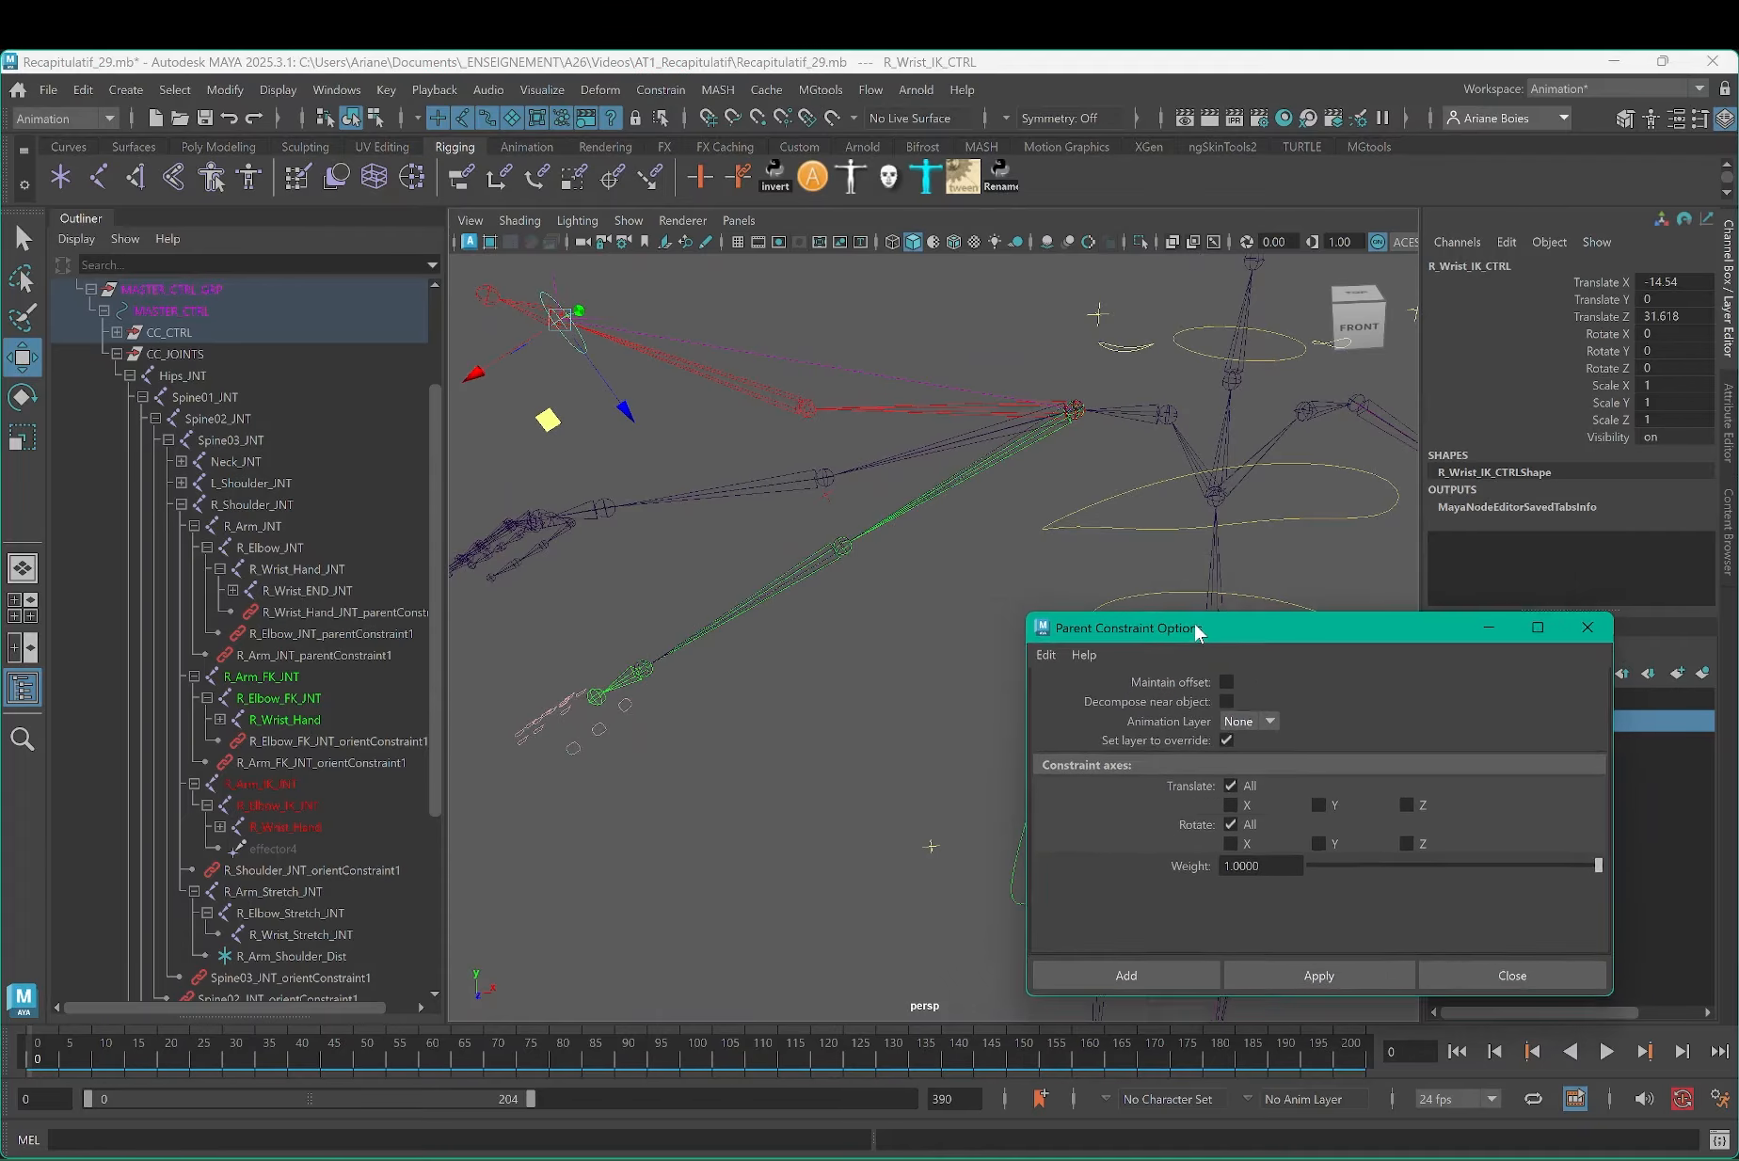
# Step: Close the constraint options and load R_Arm_Switch into Set Driven Key as the driver, with IK FK as its driving attribute
pyautogui.click(1119, 310)
pyautogui.click(1589, 605)
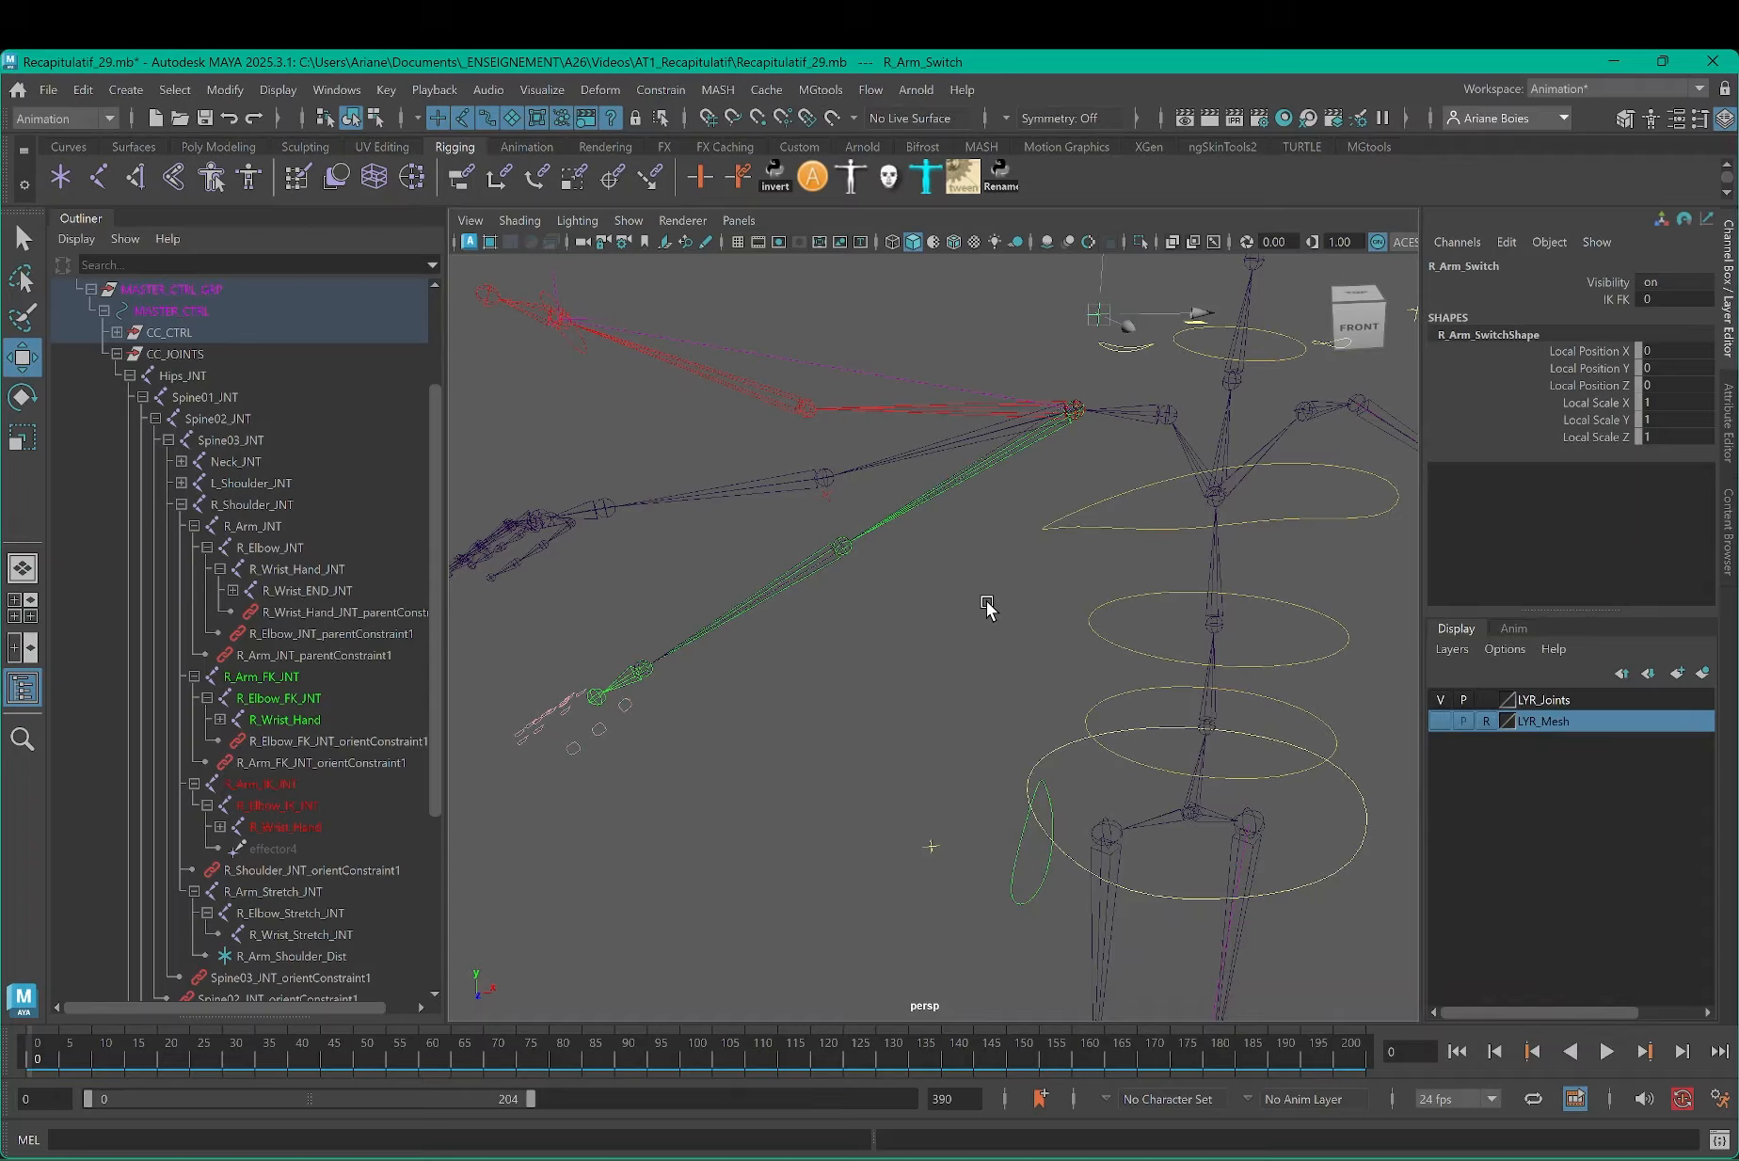
pyautogui.press('space')
pyautogui.click(824, 687)
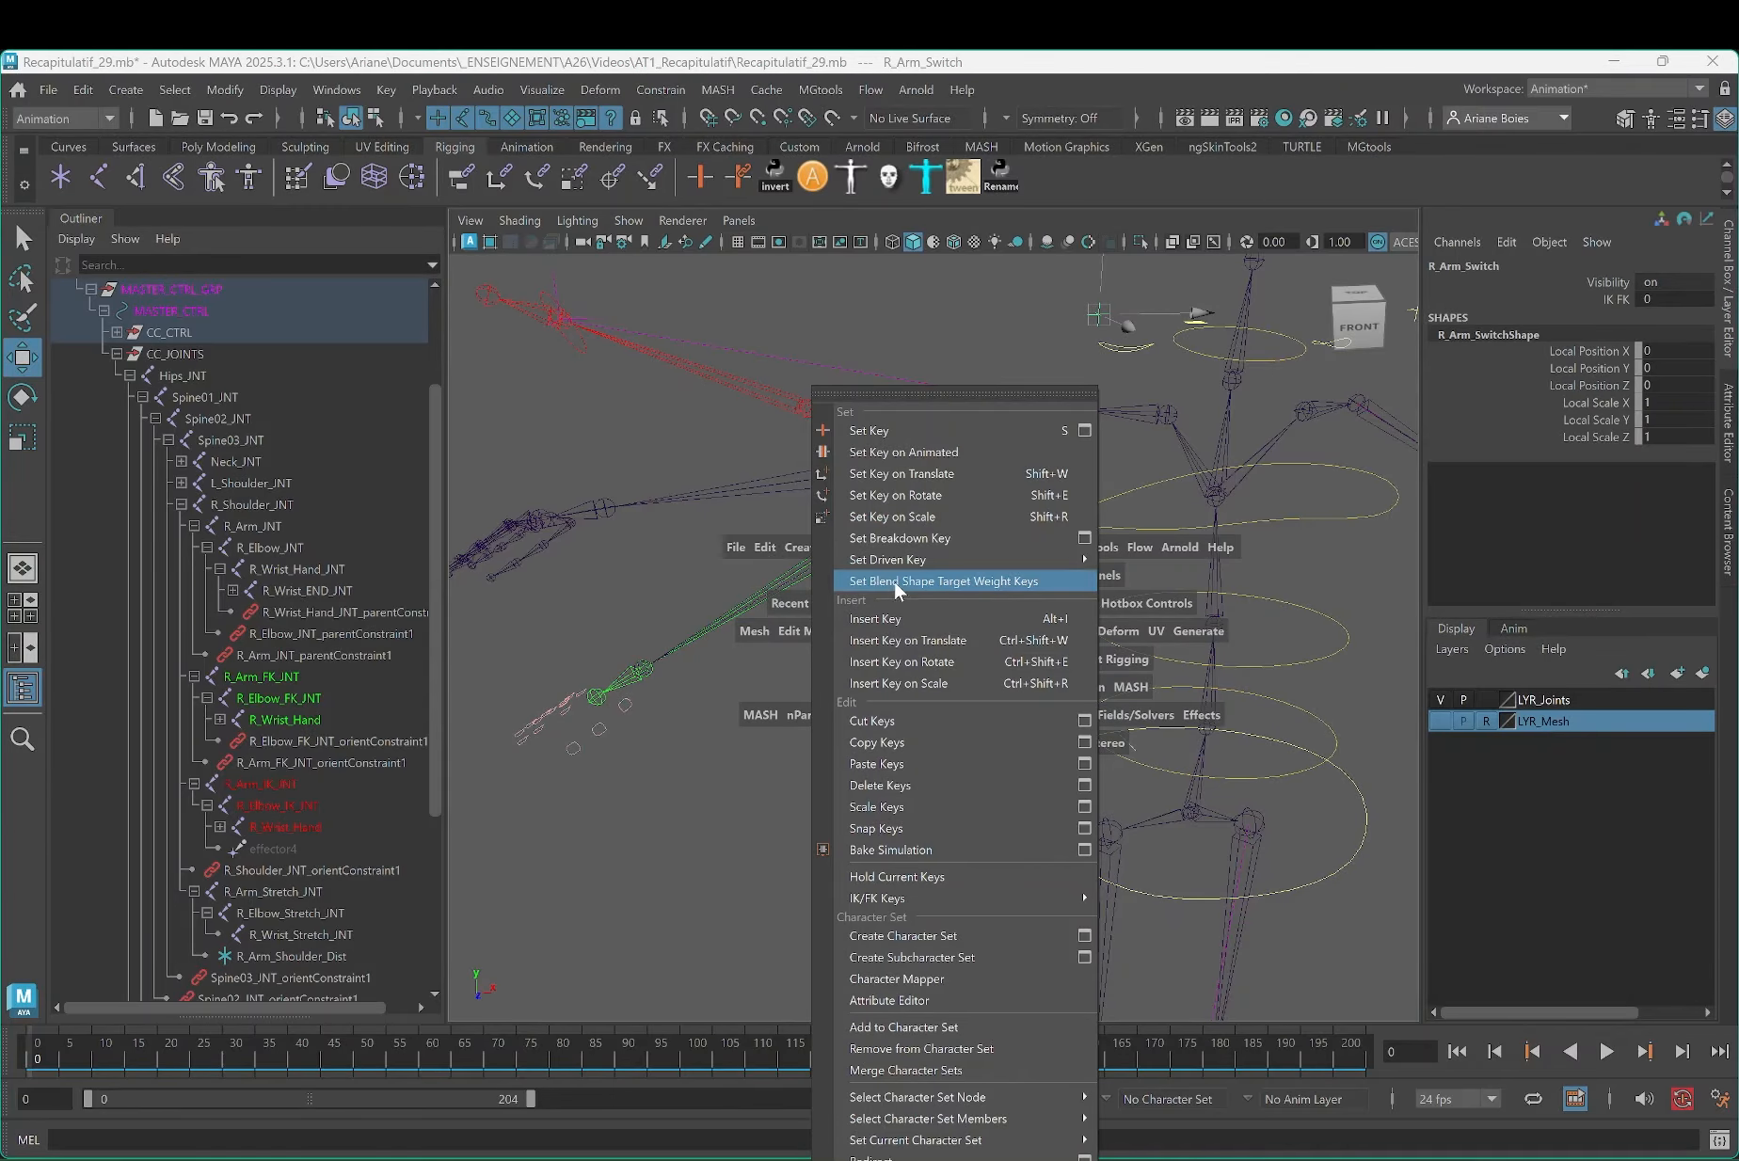
pyautogui.moveTo(901, 566)
pyautogui.click(1141, 561)
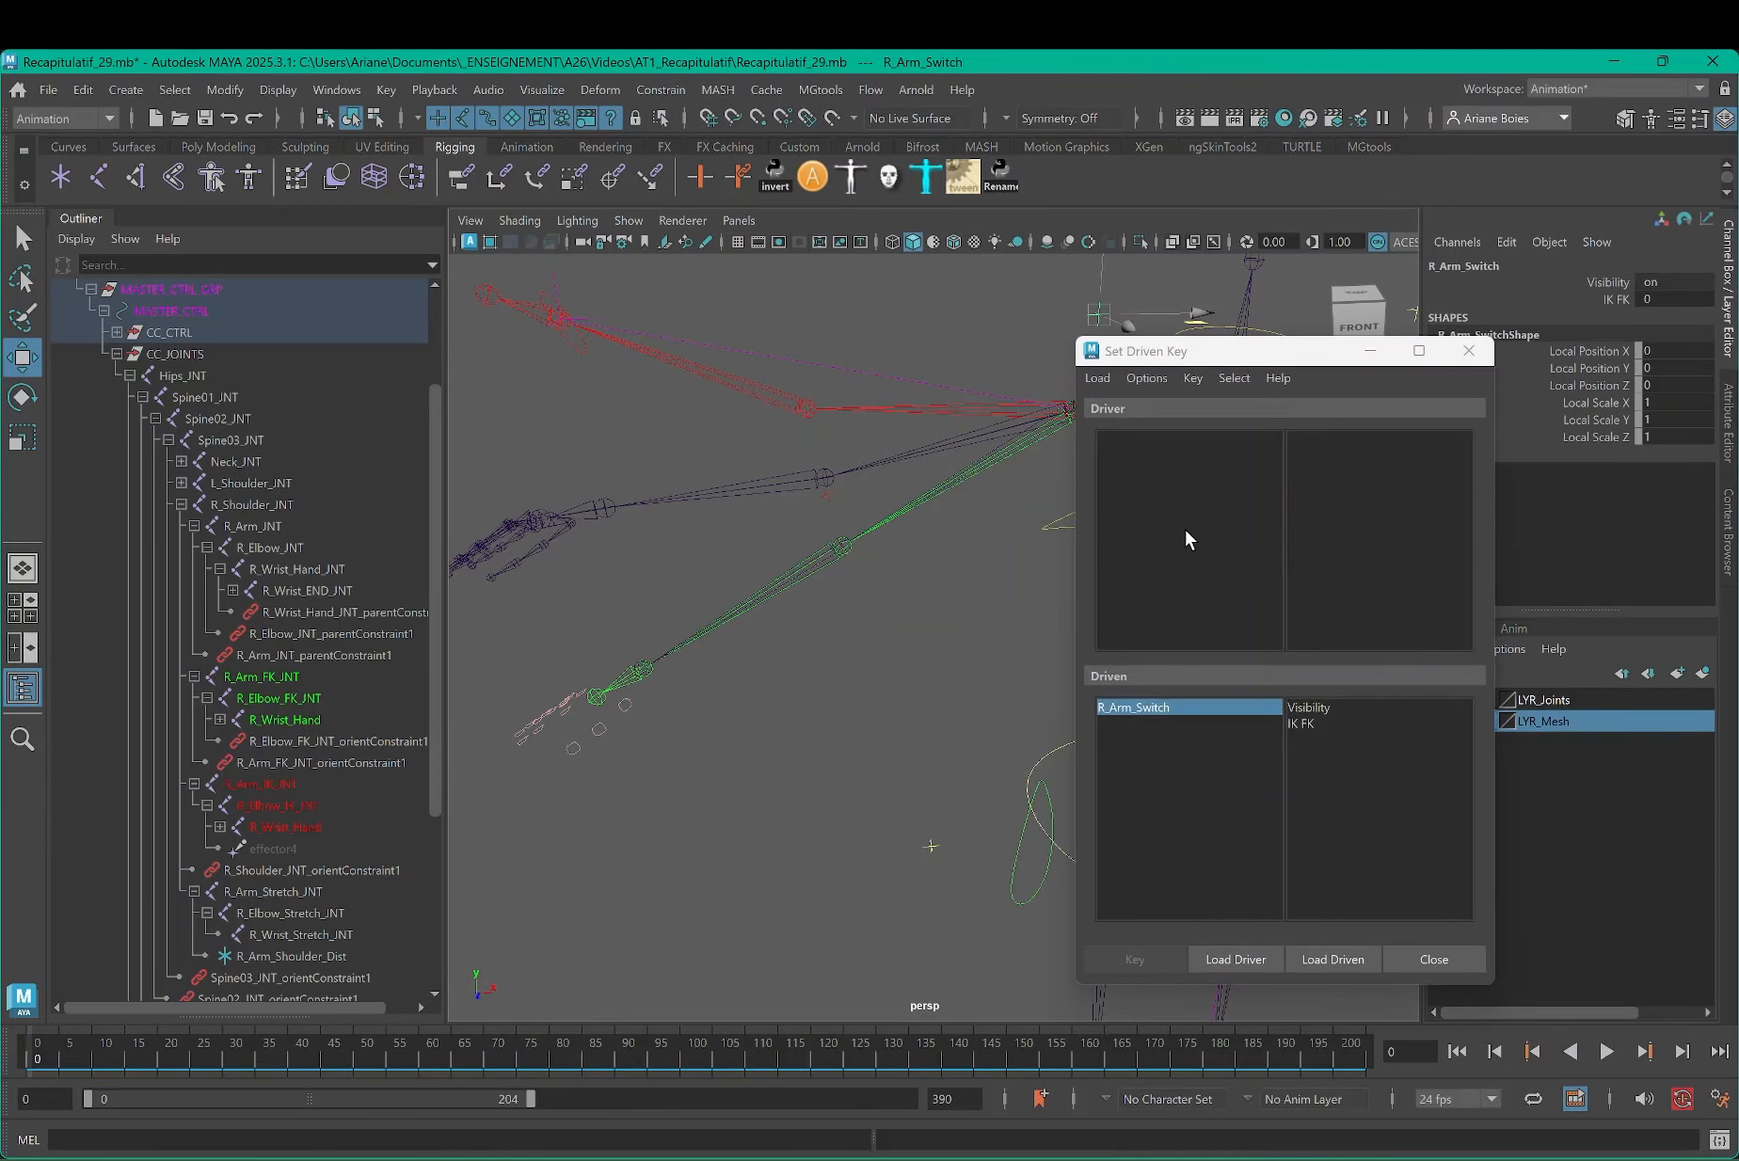
pyautogui.keyDown('alt'); pyautogui.moveTo(974, 489); pyautogui.dragTo(1409, 901); pyautogui.keyUp('alt')
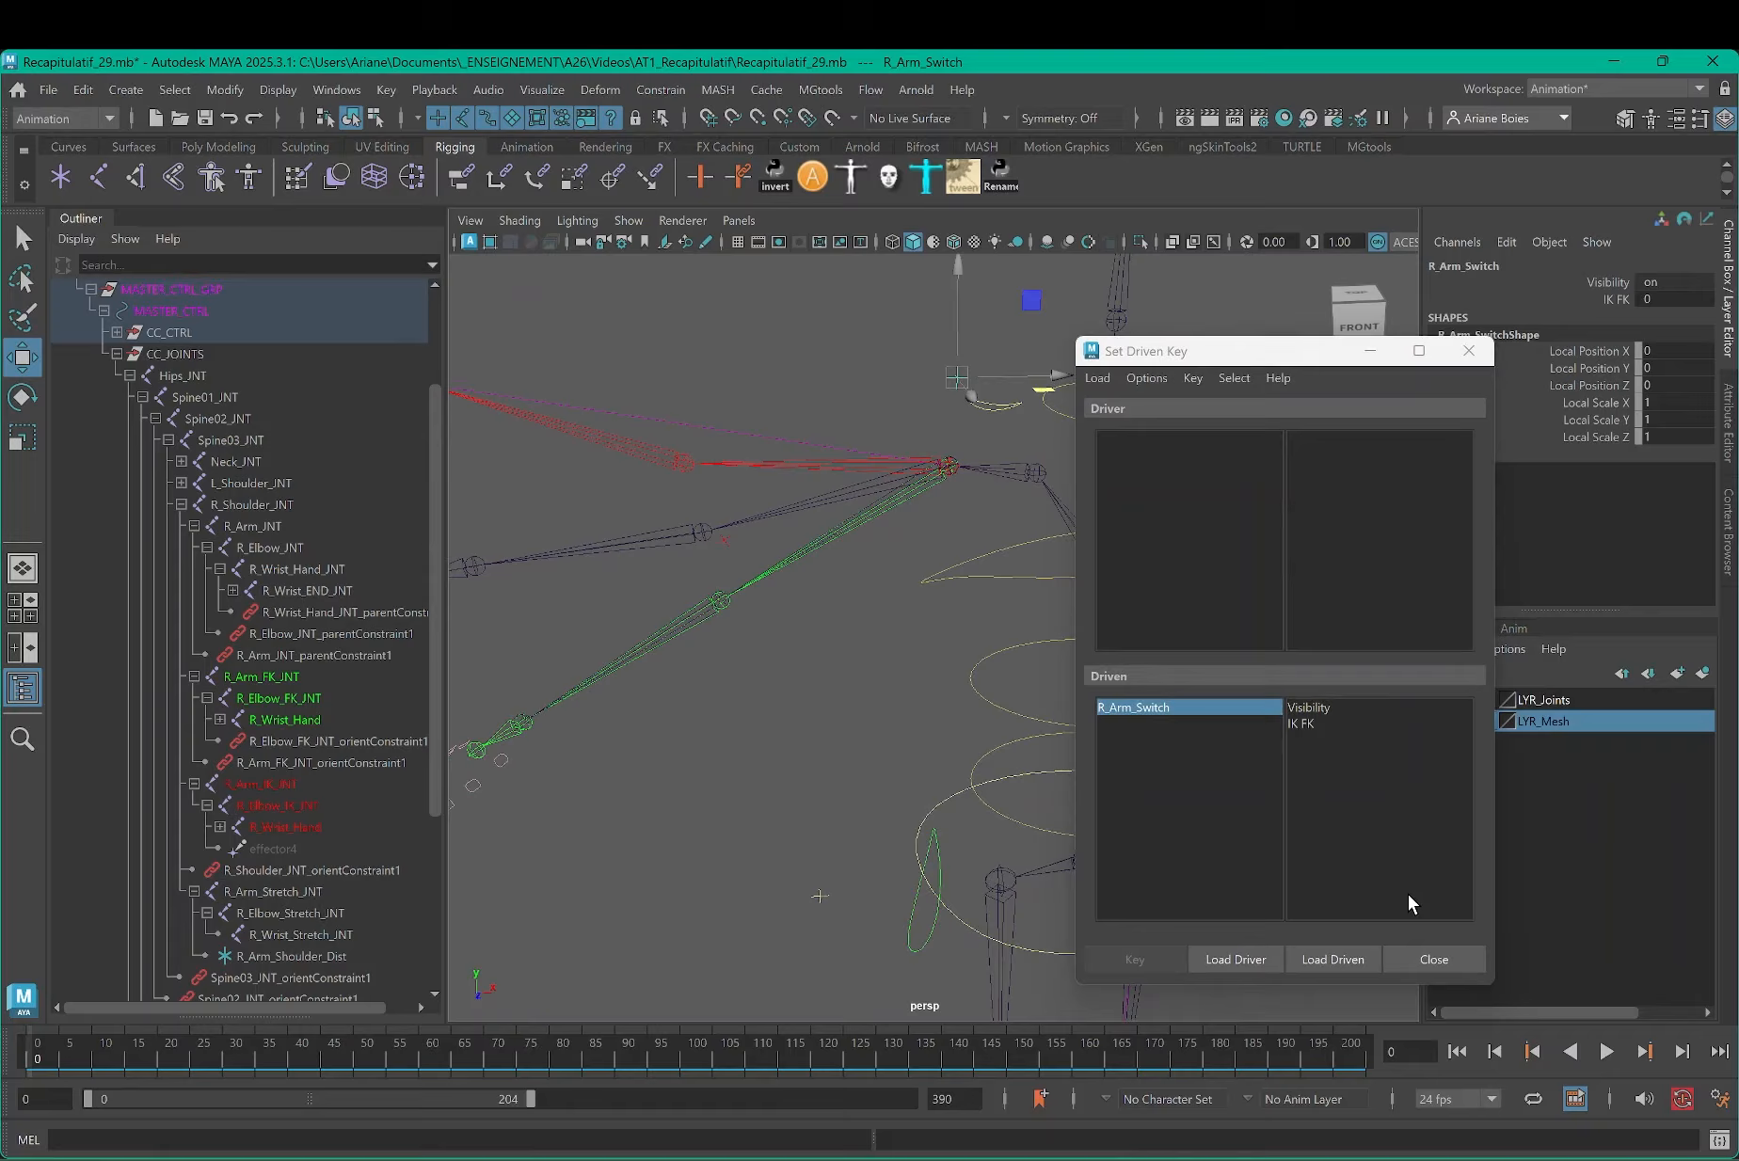
pyautogui.click(1240, 959)
pyautogui.click(1304, 456)
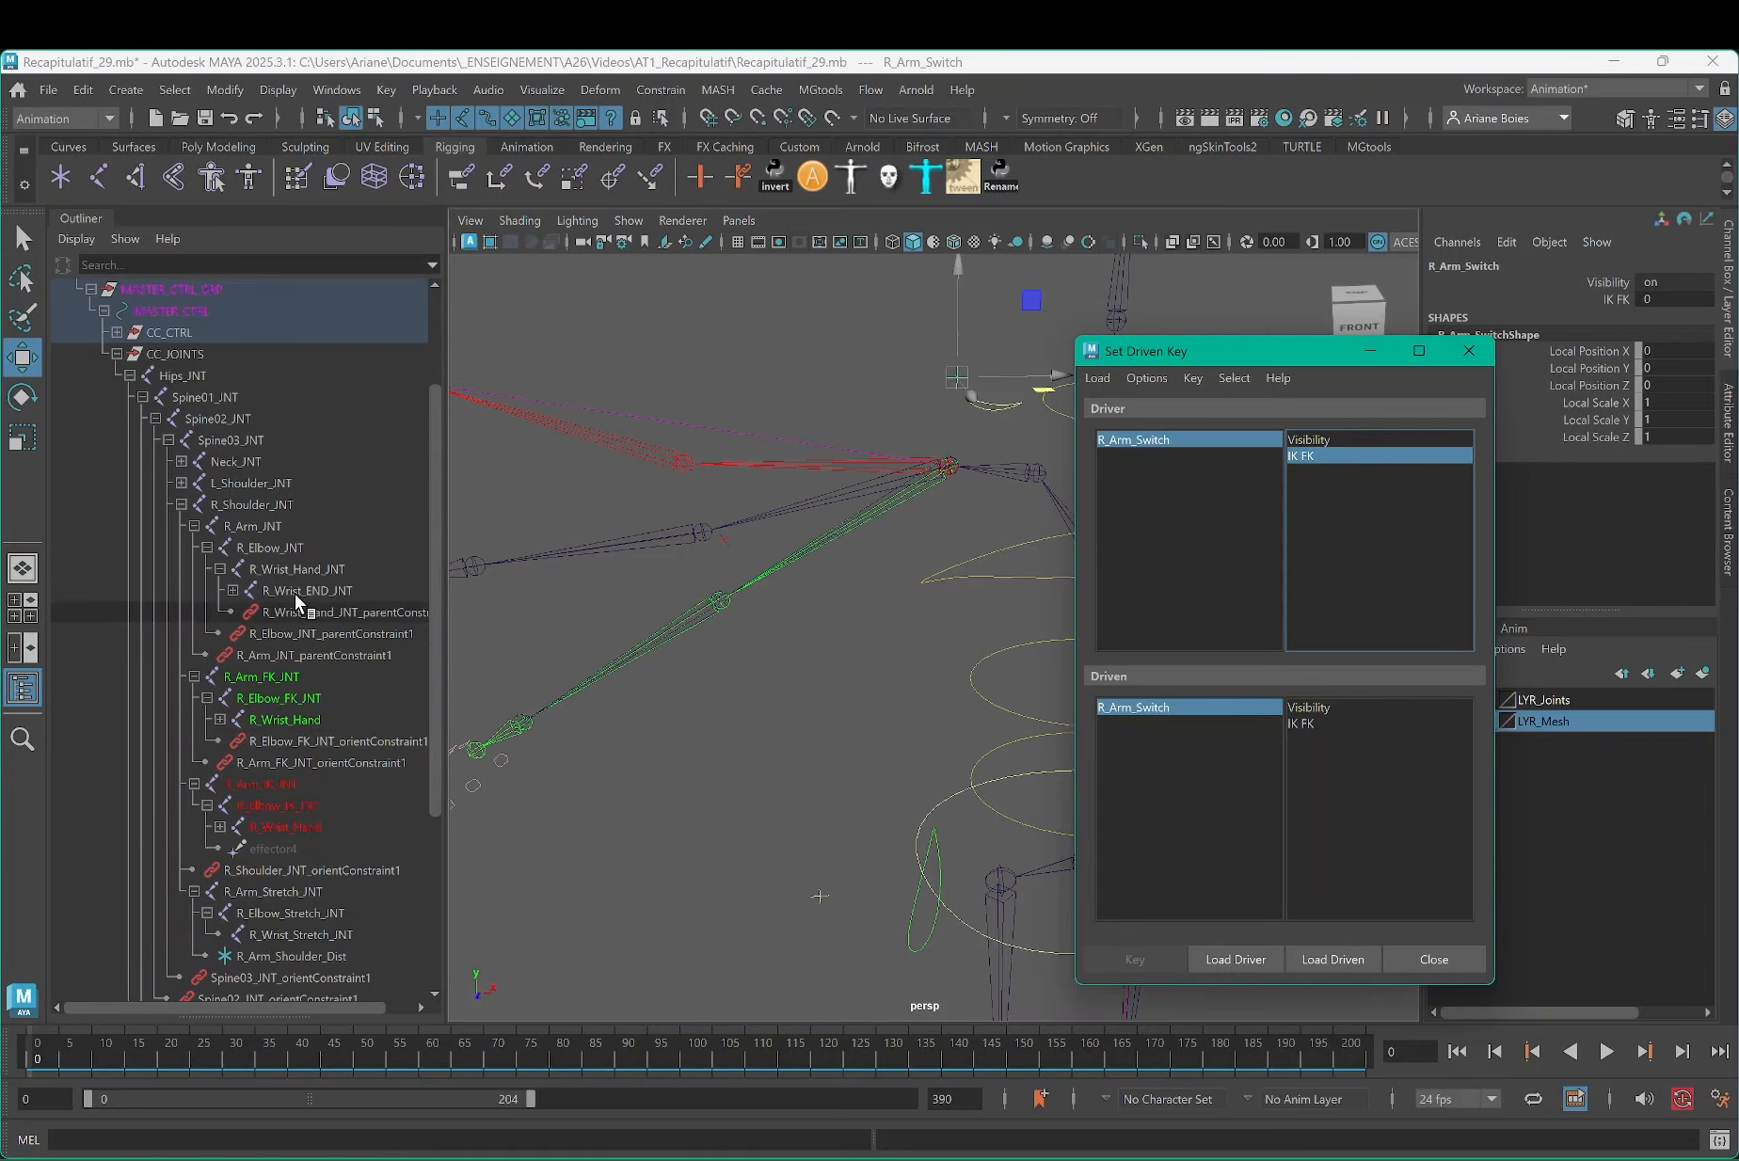
# Step: Load R_Arm_JNT's parent constraint as the driven object and move the Set Driven Key window clear of the channel values
pyautogui.click(291, 656)
pyautogui.click(1332, 960)
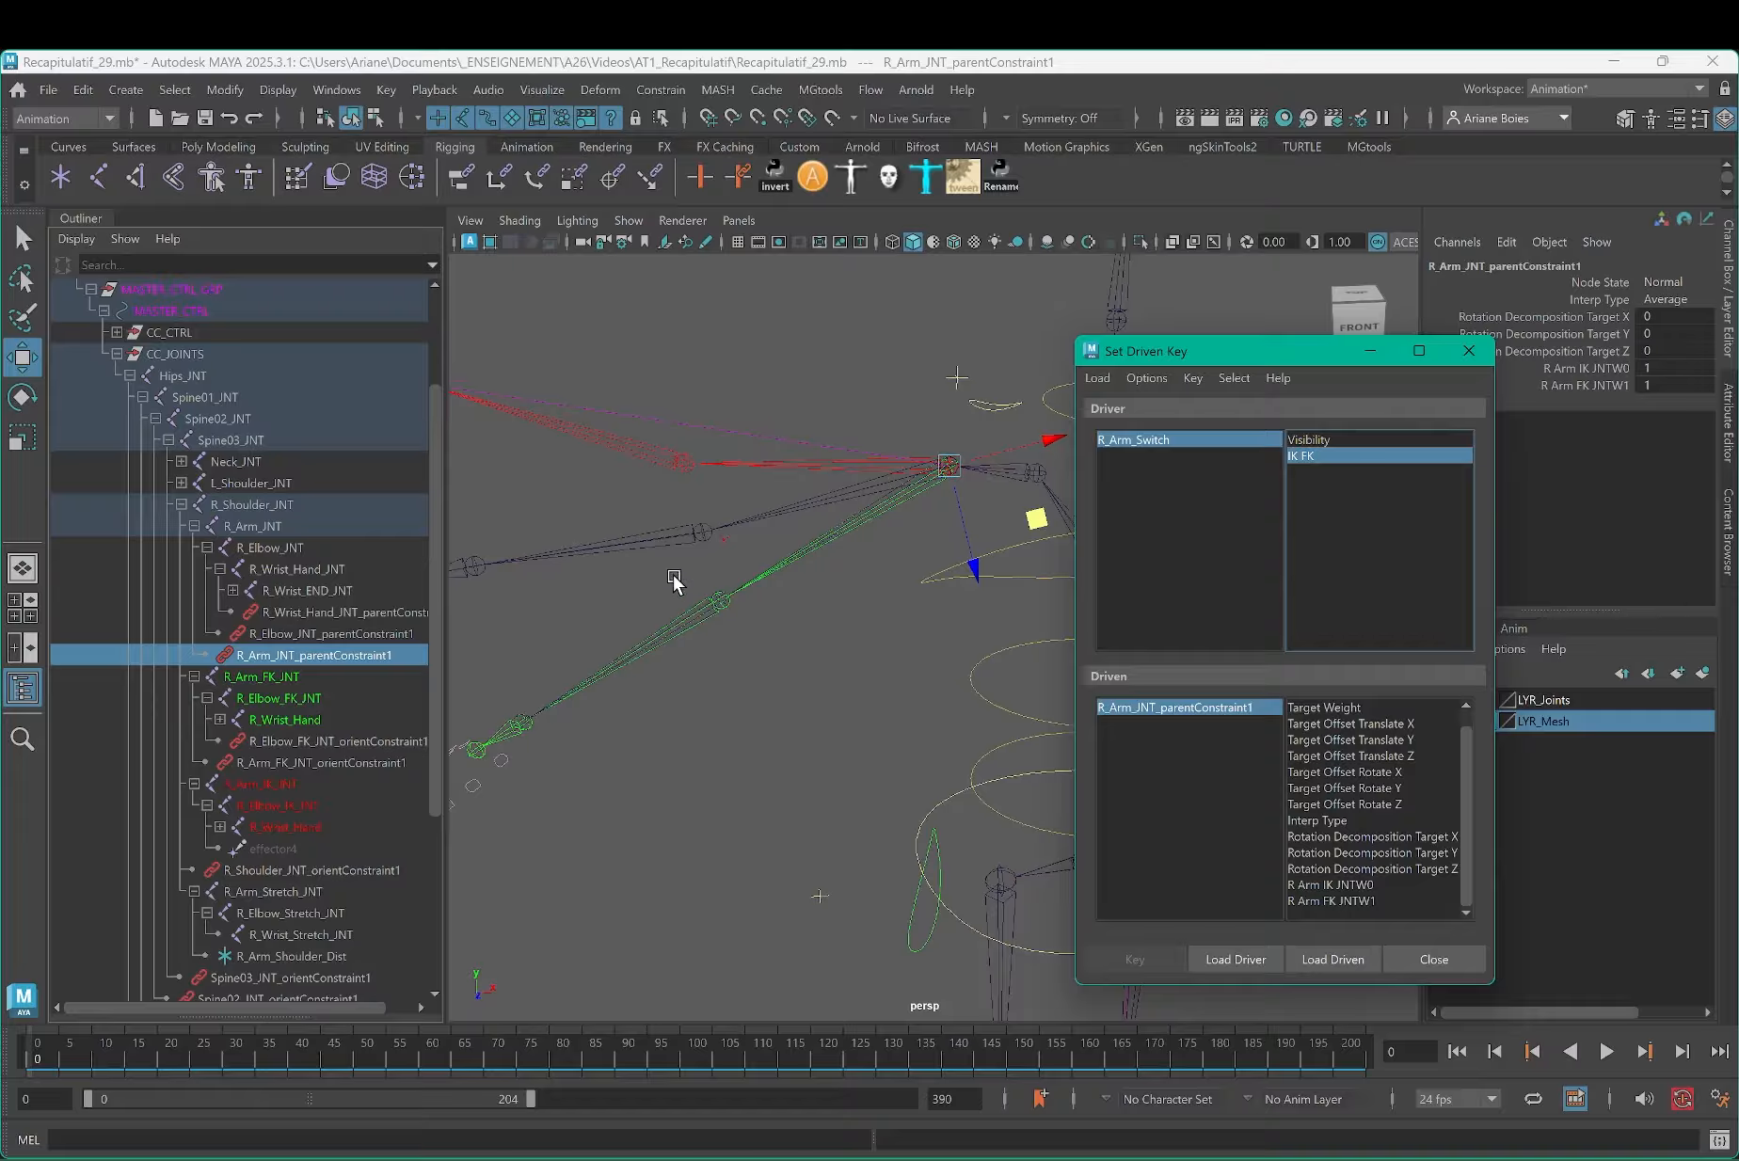
pyautogui.moveTo(1218, 354); pyautogui.dragTo(1127, 320)
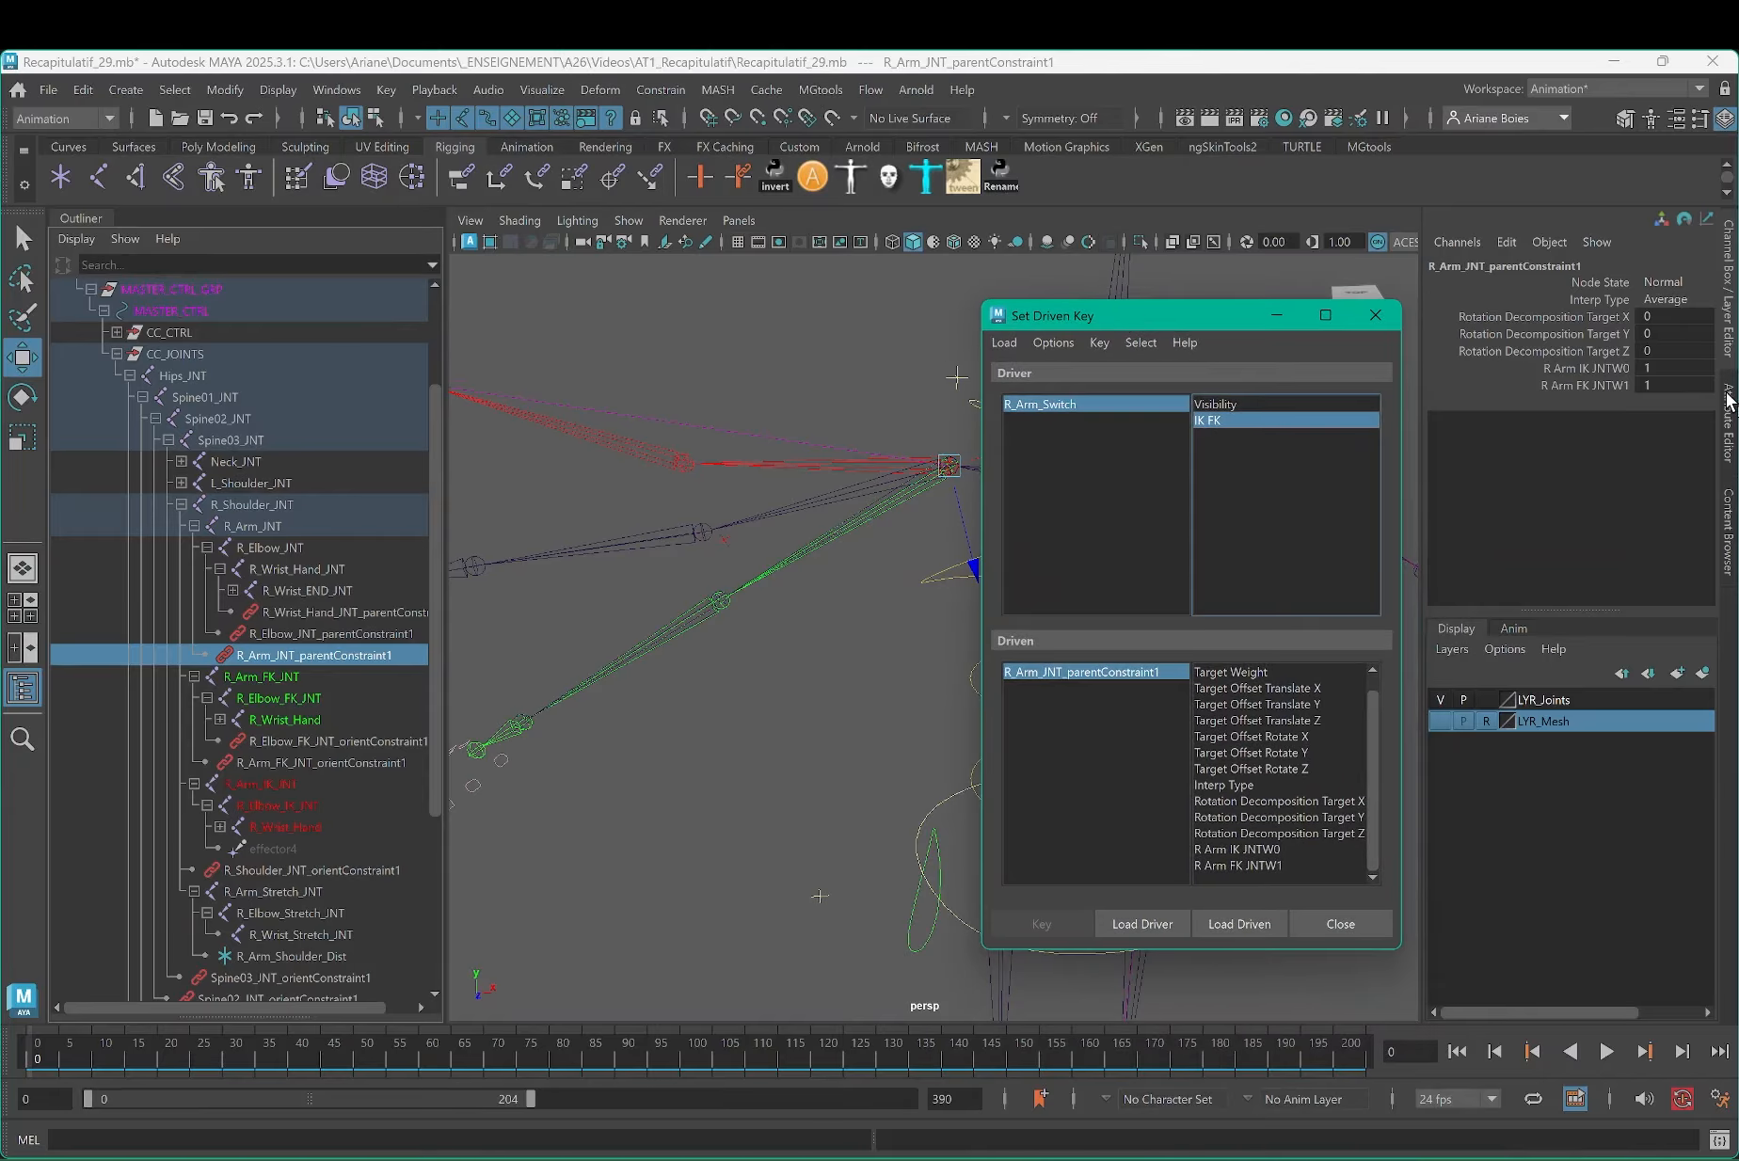
# Step: Set R Arm FK JNTW1 to 0 on R_Arm_JNT's parent constraint and key both its IK and FK weights against the driver
pyautogui.click(1678, 386)
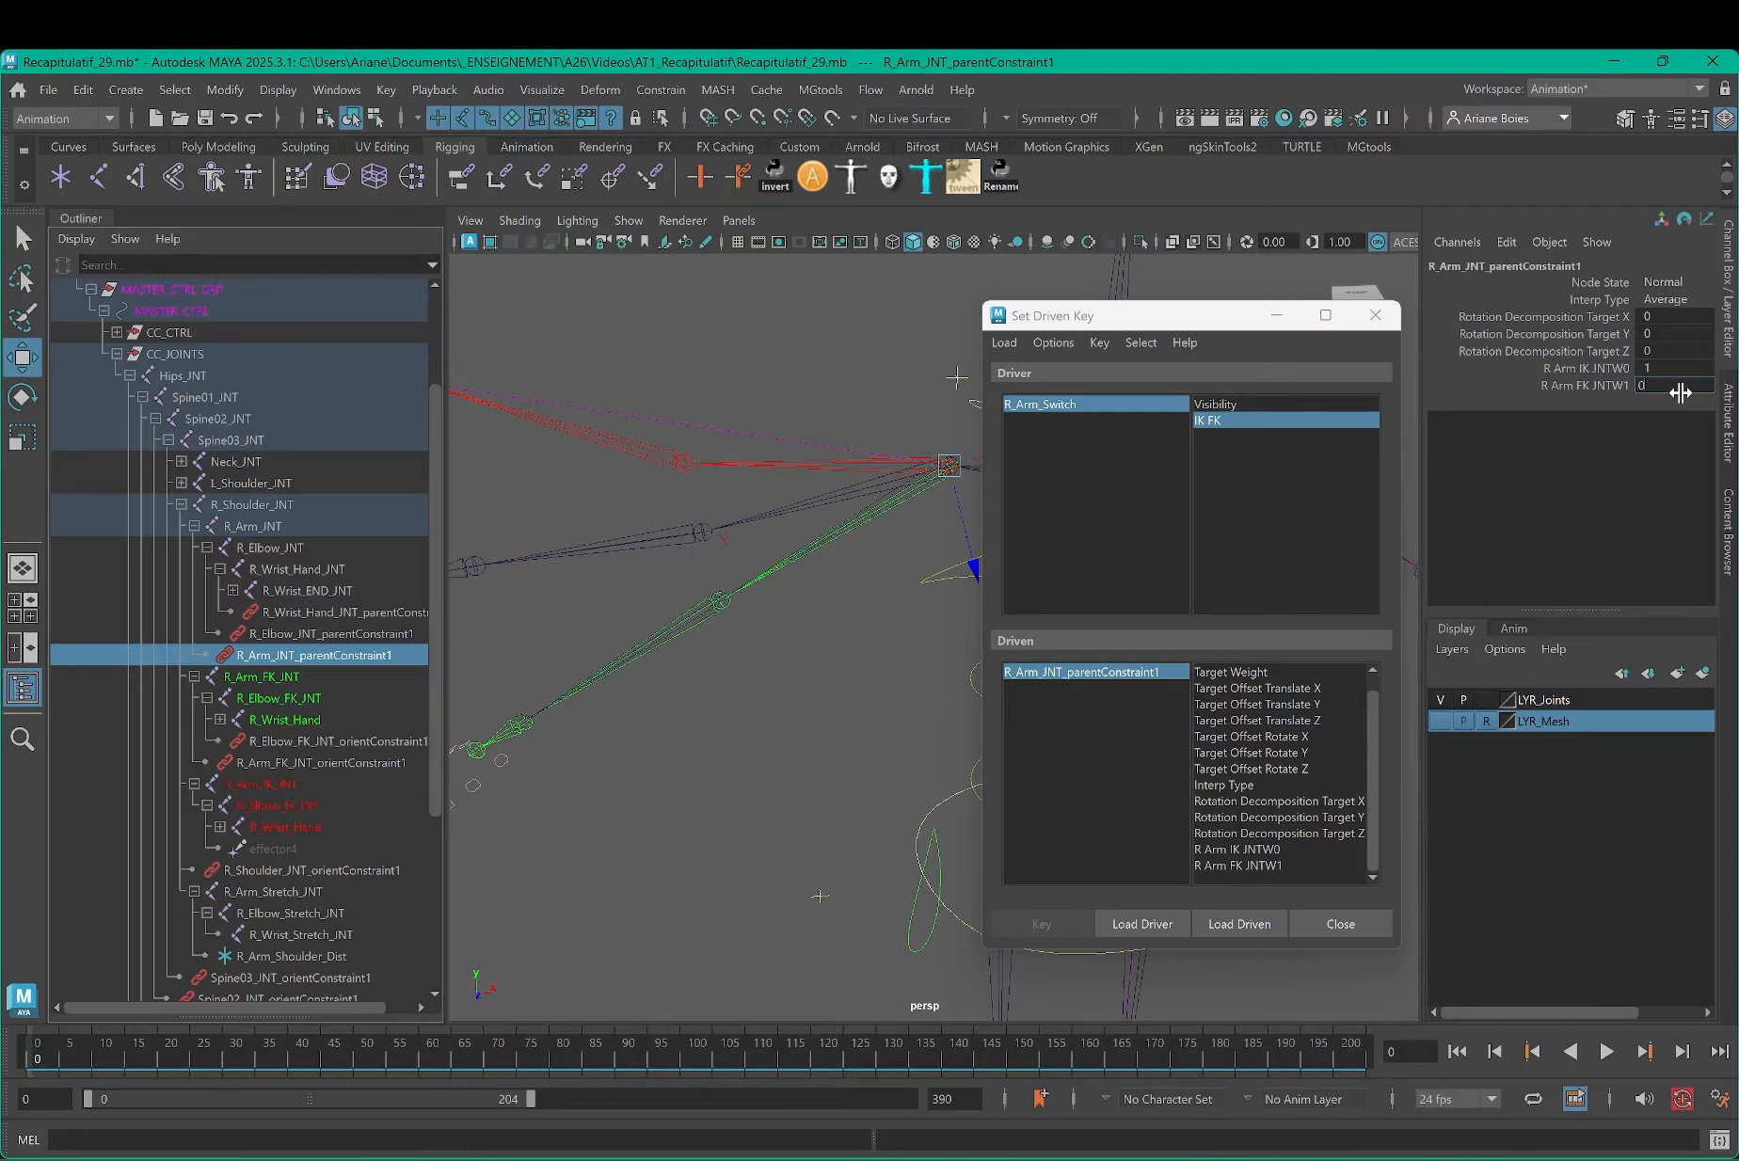
pyautogui.write('0')
pyautogui.press('Return')
pyautogui.click(1242, 851)
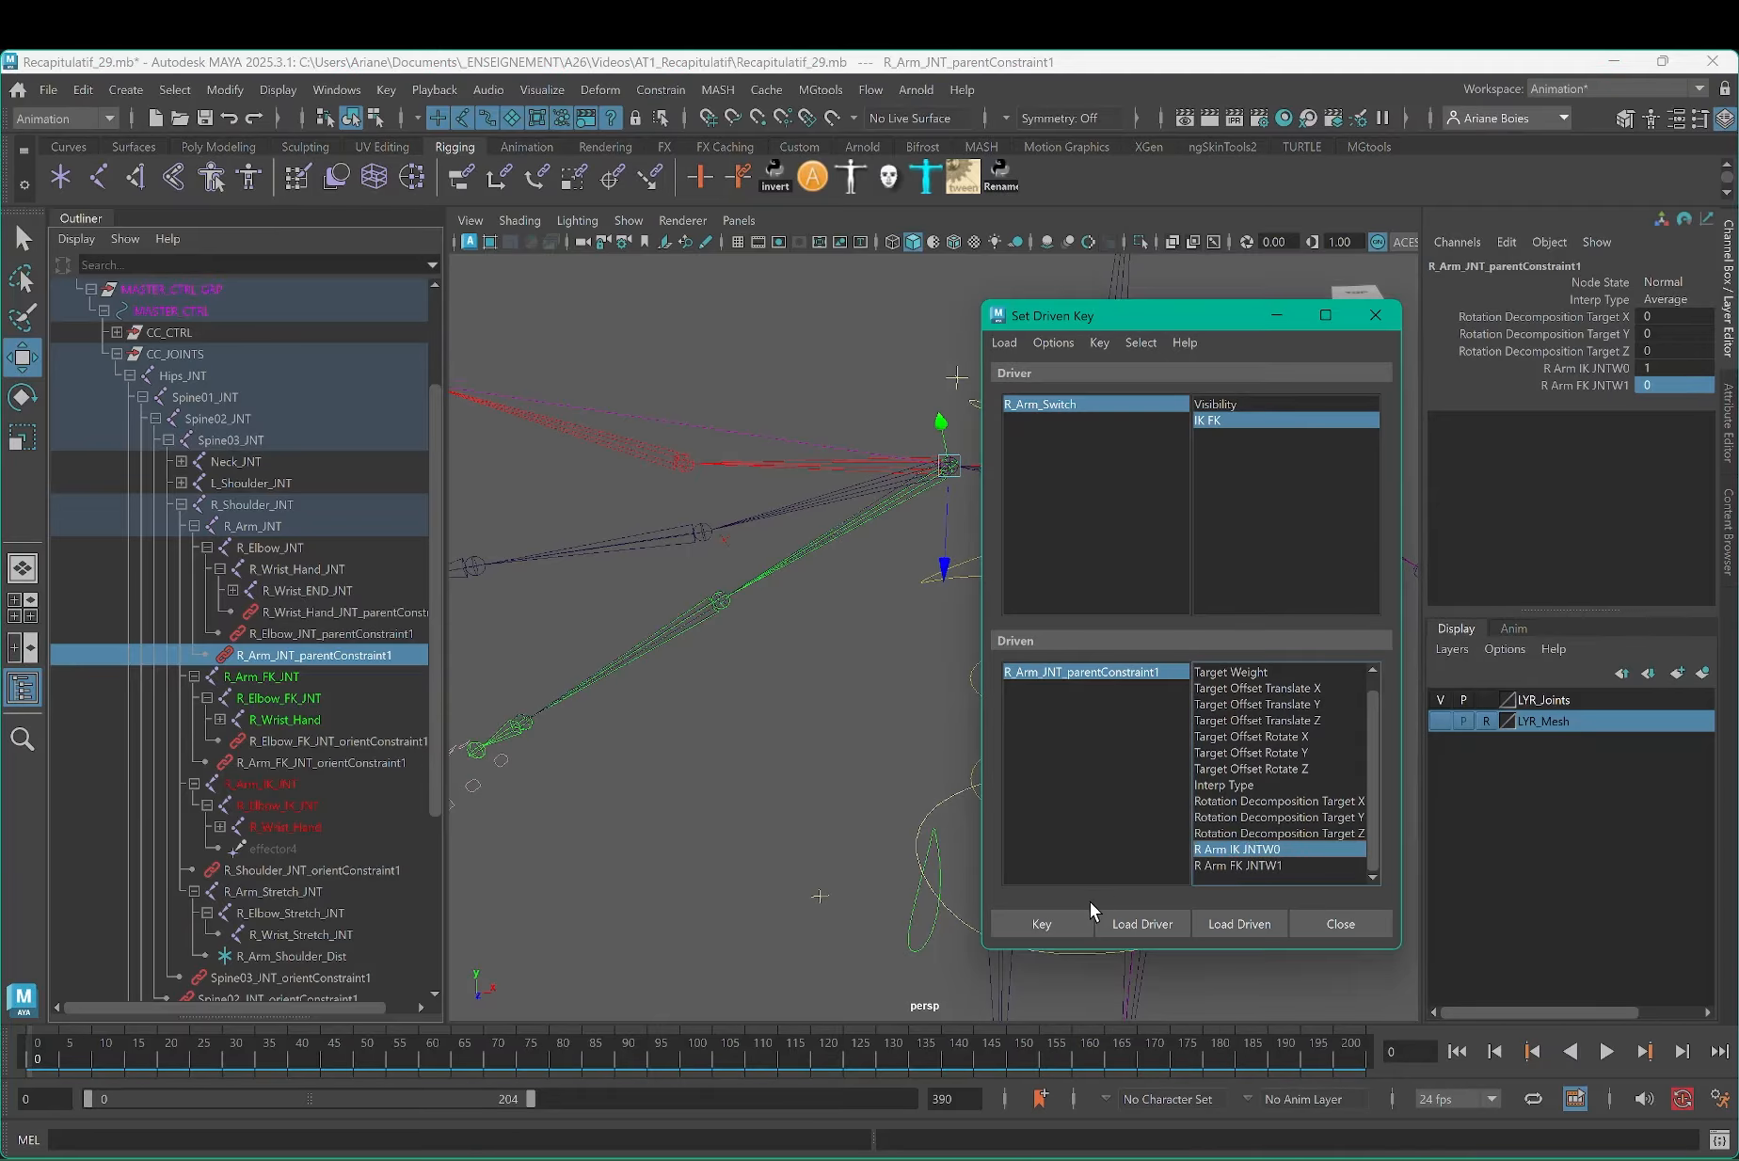
pyautogui.click(1084, 920)
pyautogui.click(1220, 865)
pyautogui.click(1071, 919)
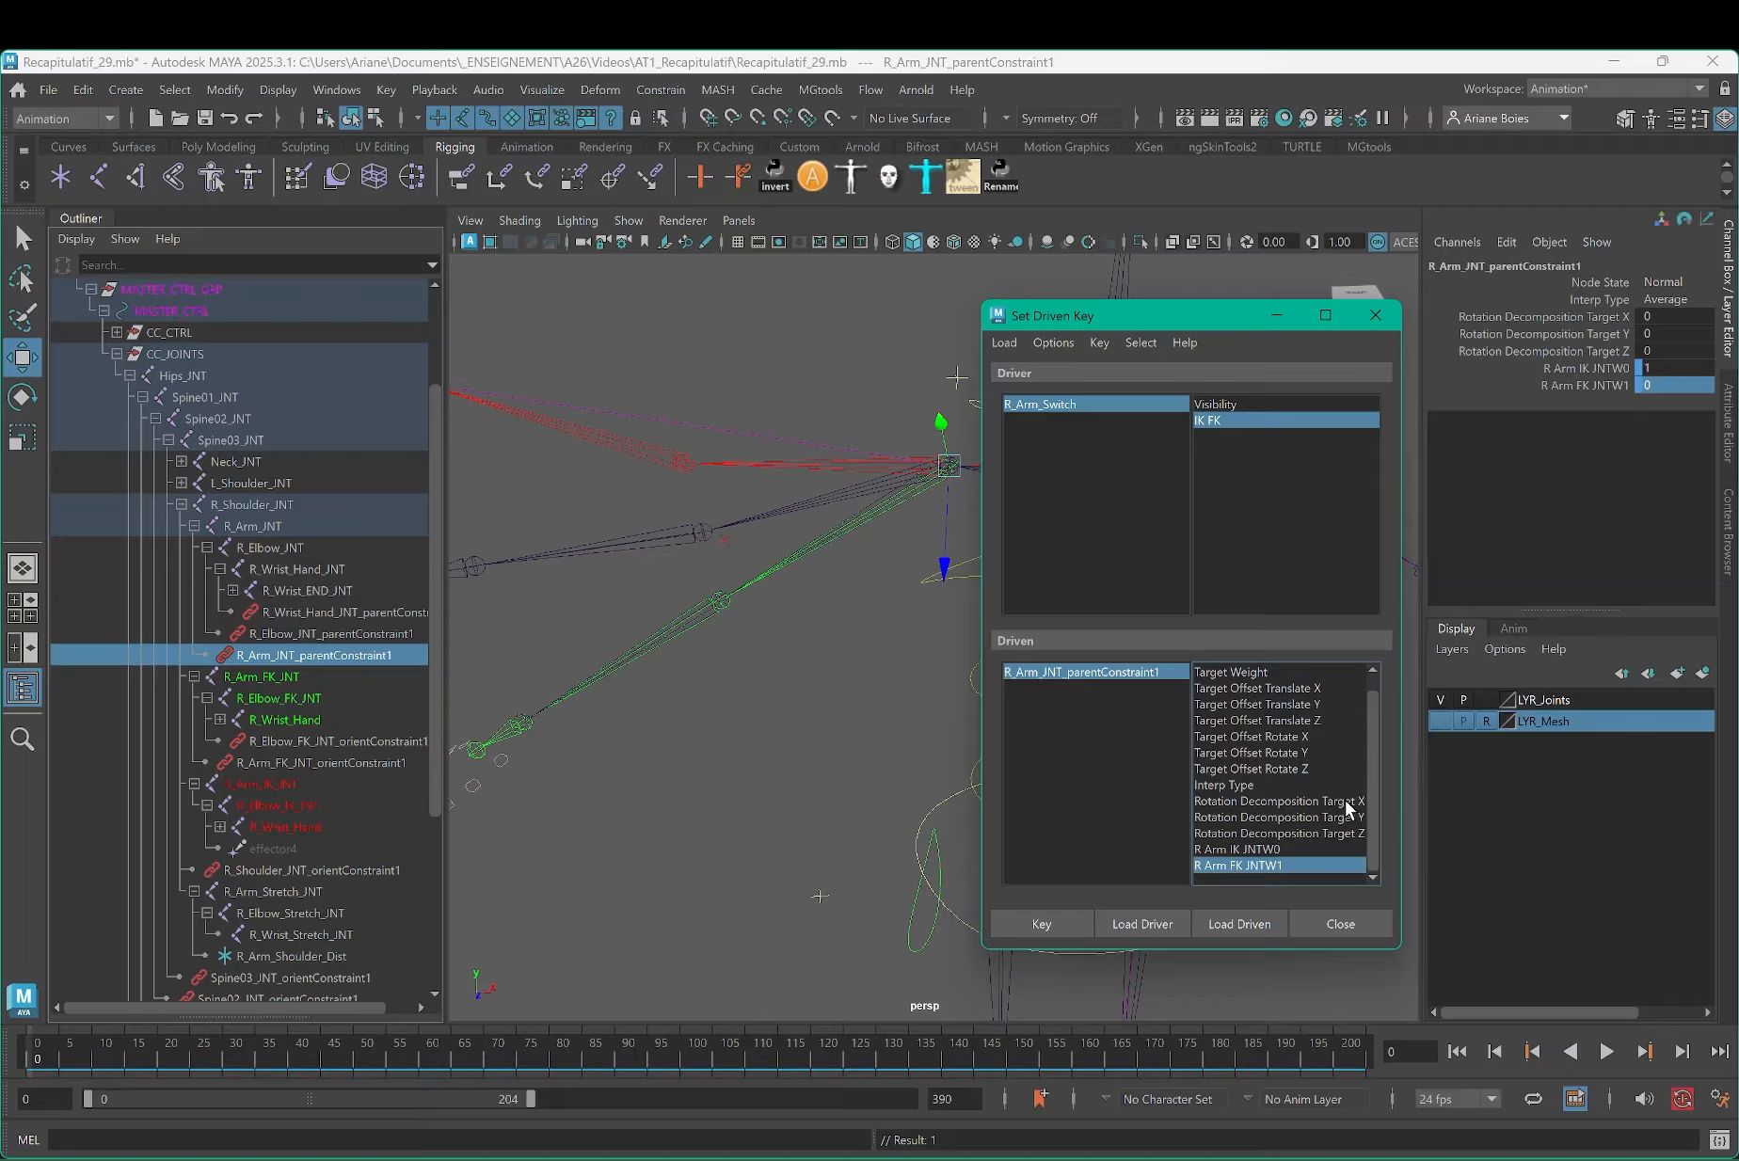
# Step: With R_Arm_Switch's IK FK at 10, key R_Arm_JNT's parent constraint with an IK weight of 0 and an FK weight of 1
pyautogui.click(947, 404)
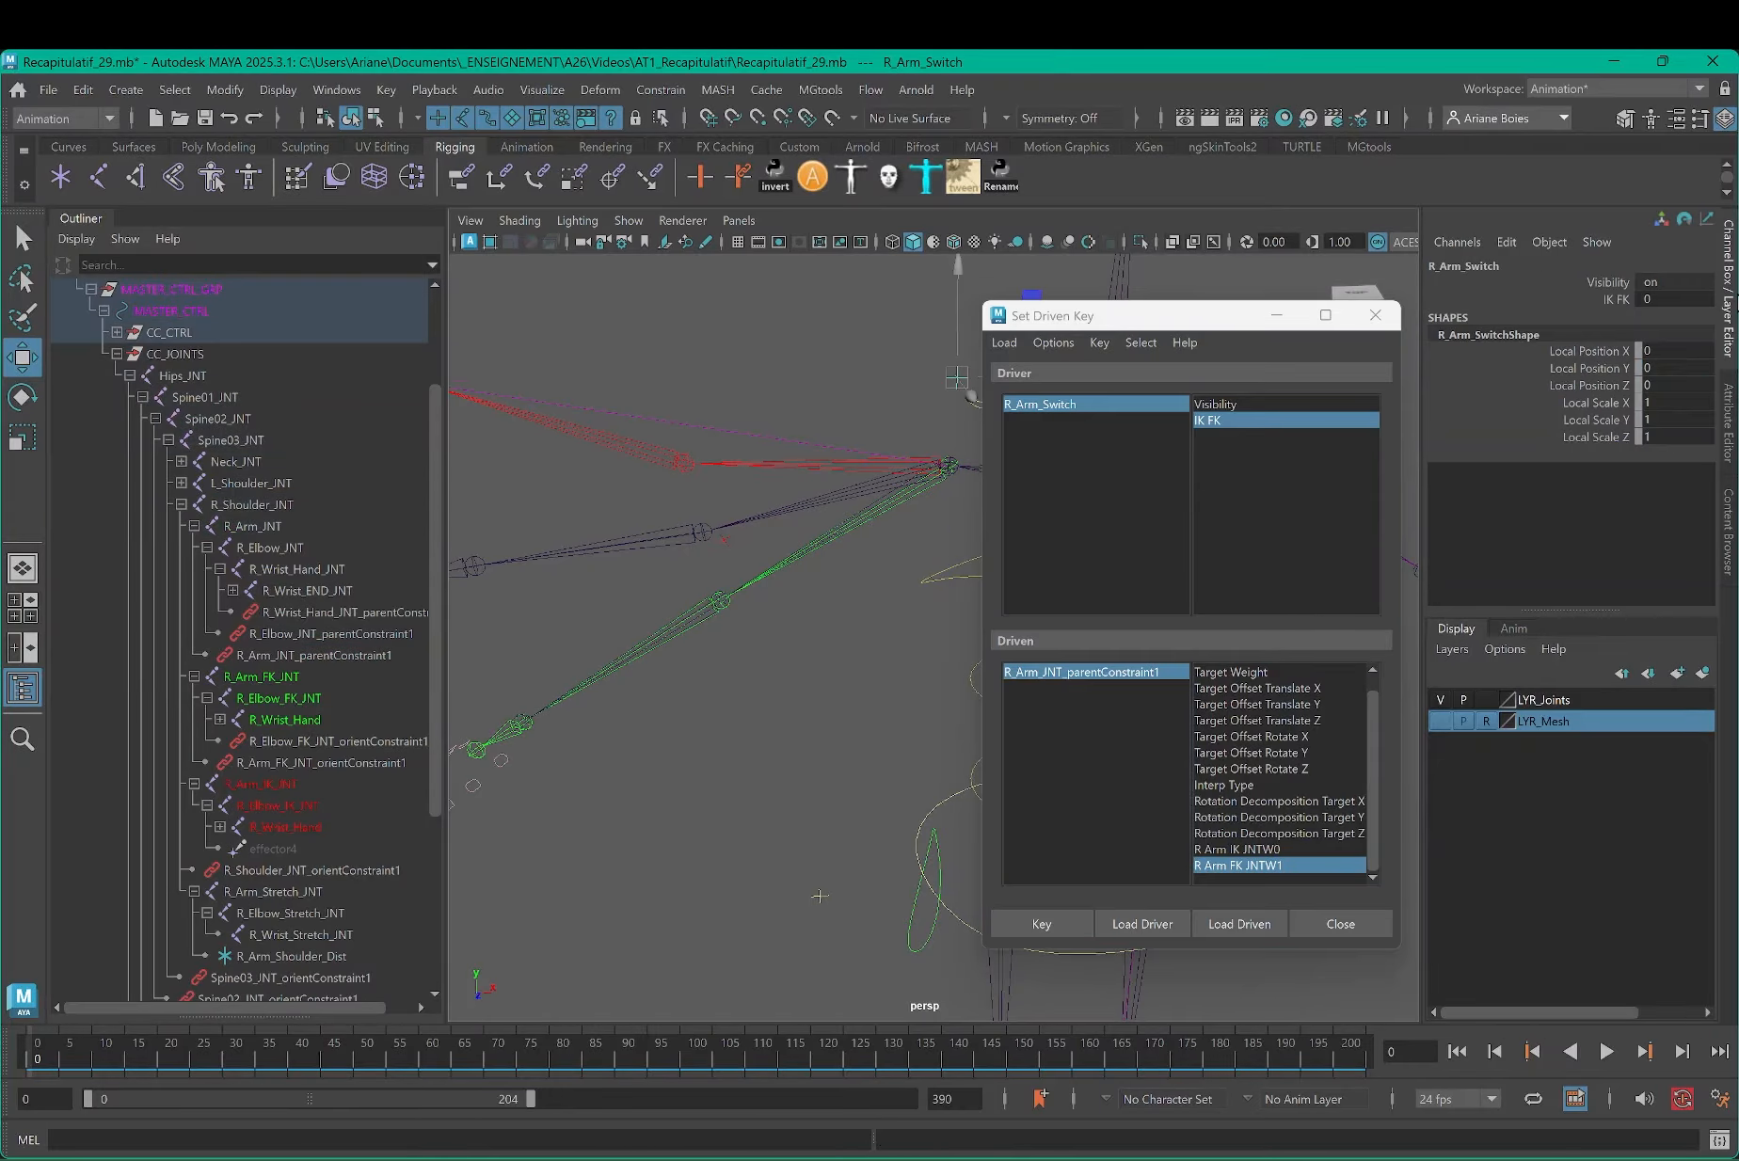
pyautogui.write('10')
pyautogui.press('Return')
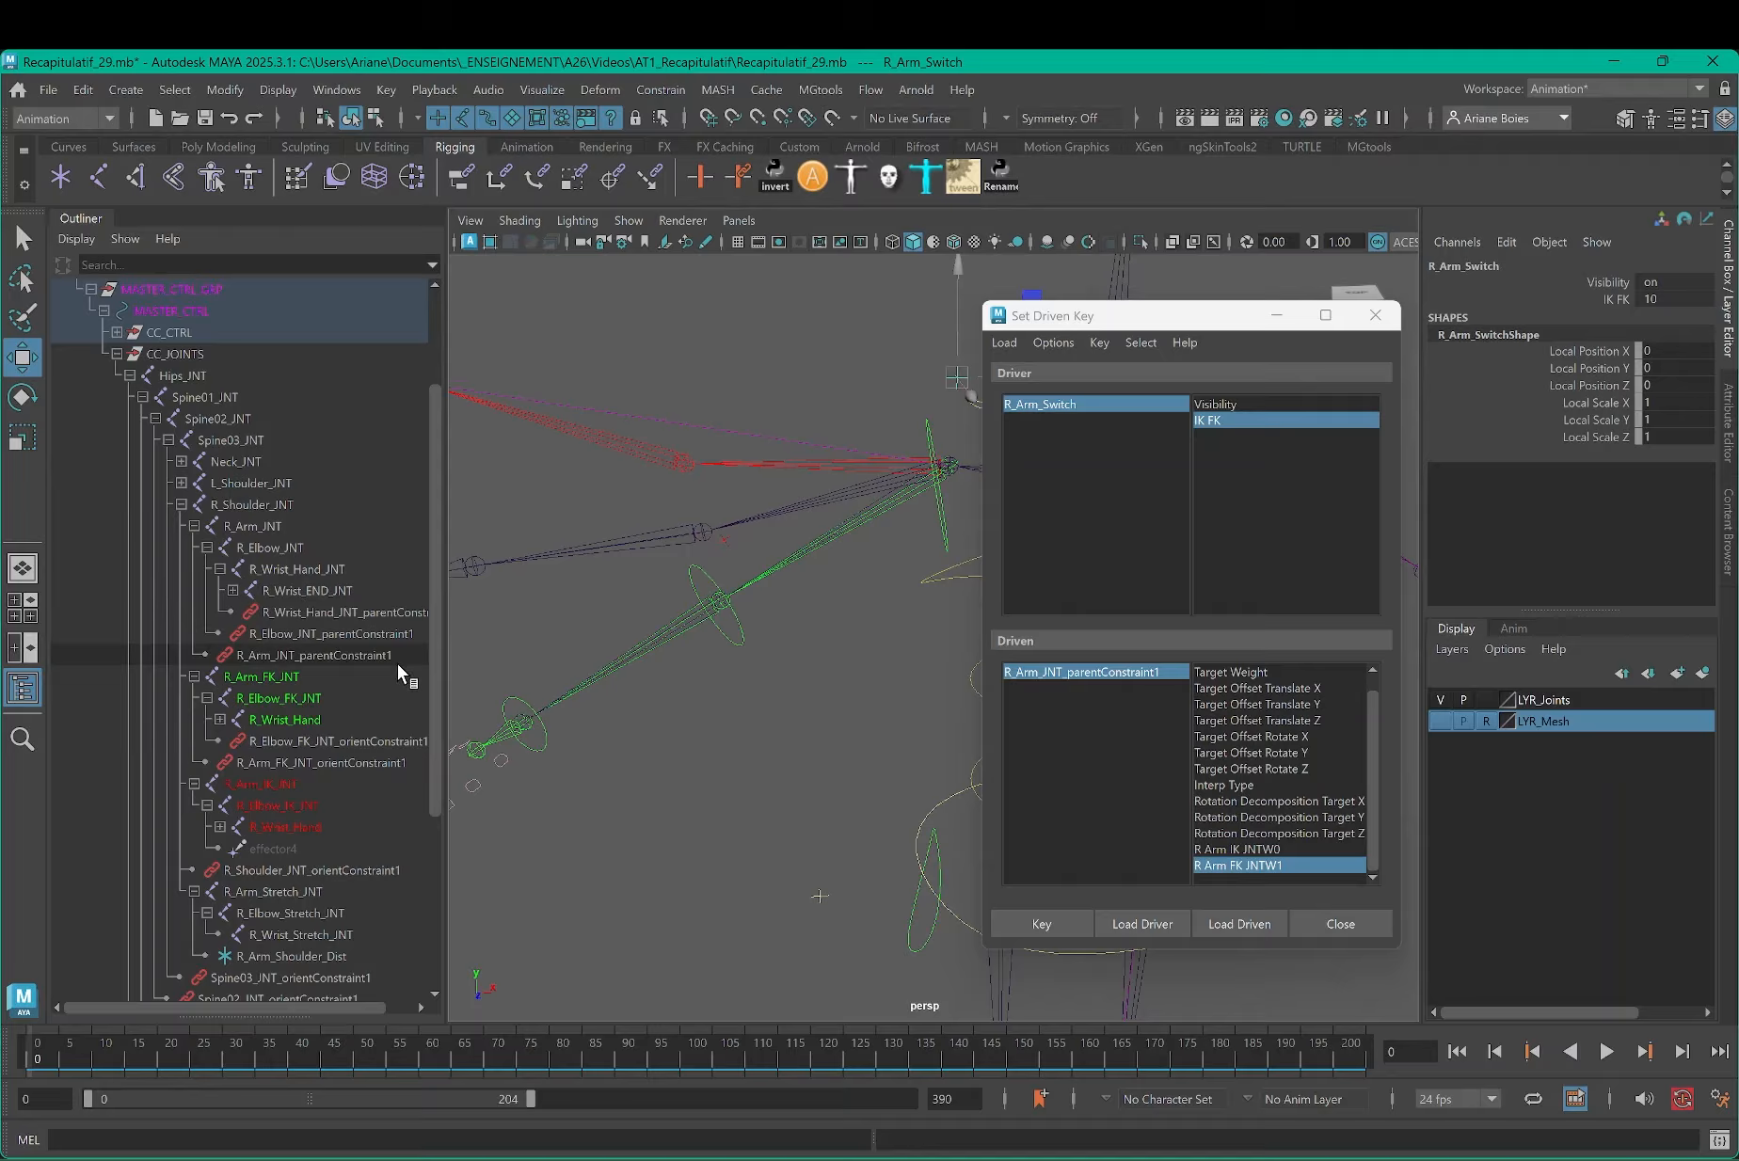
pyautogui.click(1059, 671)
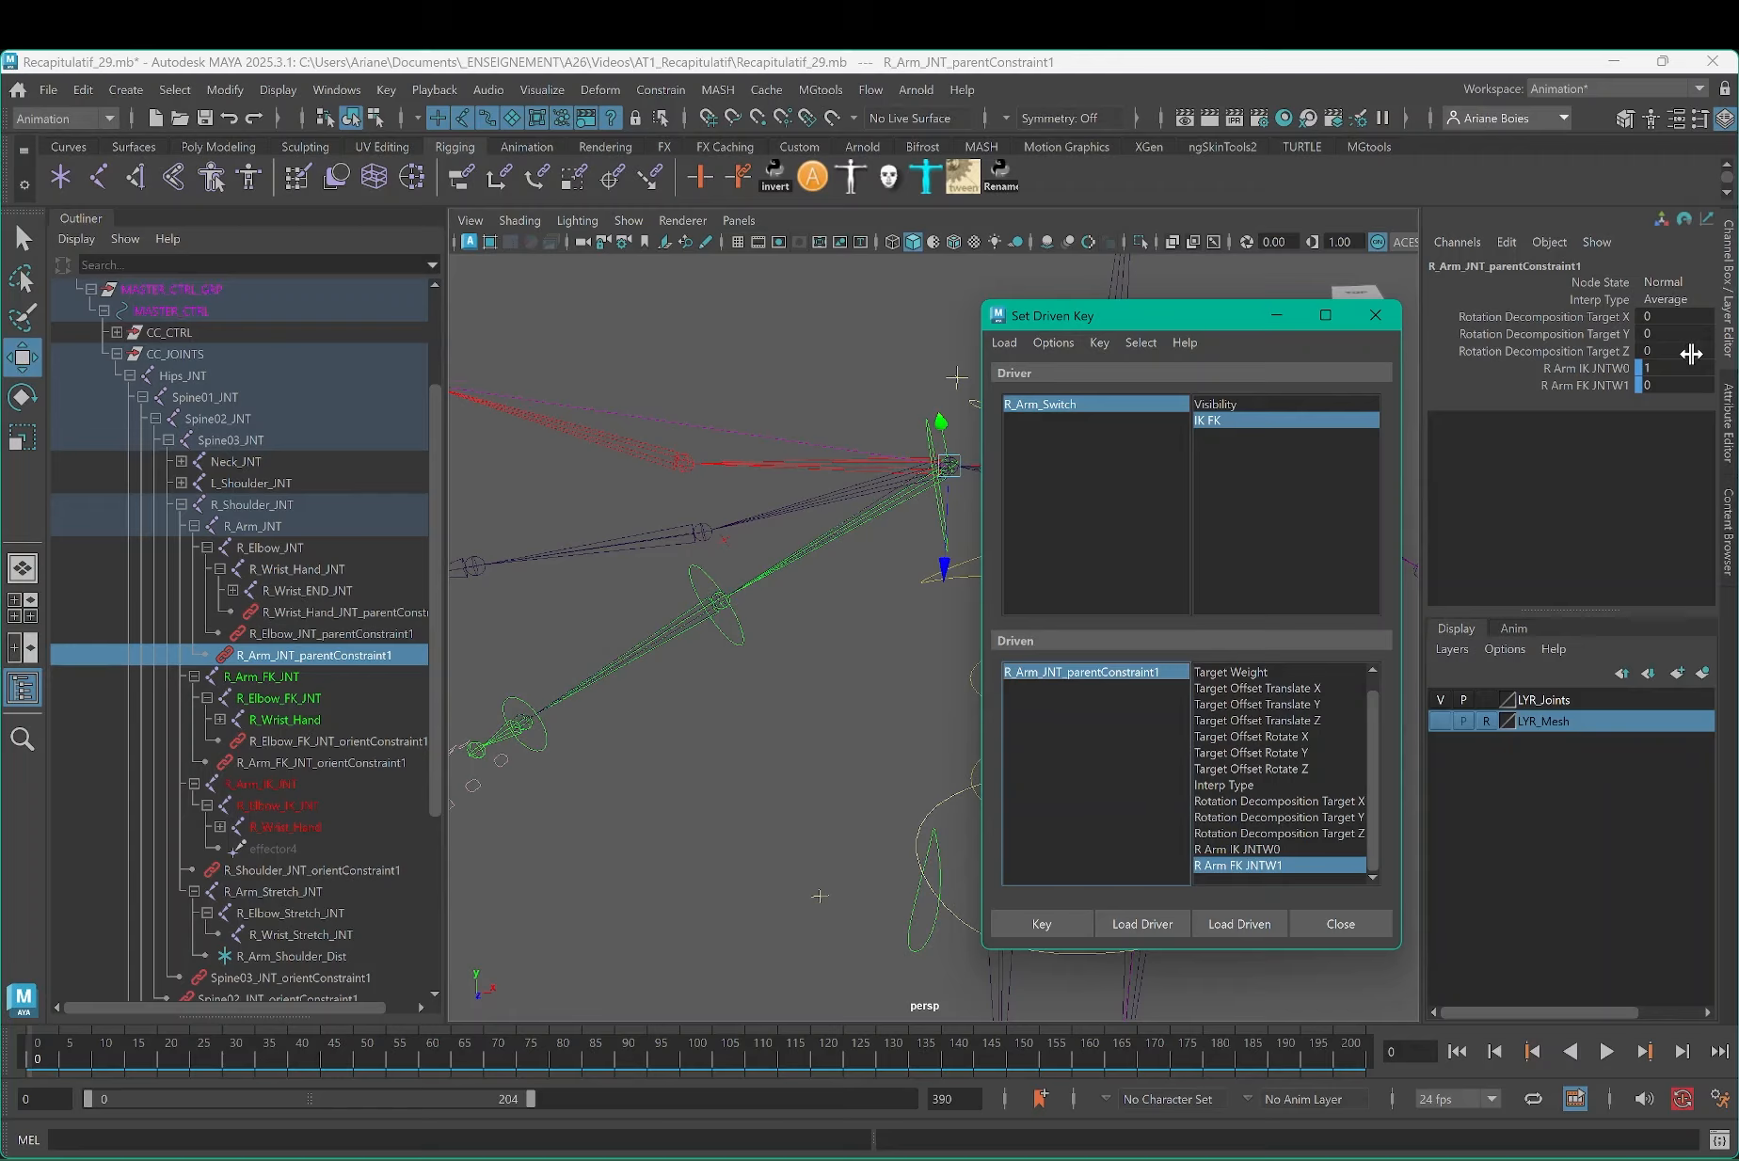
pyautogui.click(1672, 368)
pyautogui.press('Tab')
pyautogui.write('1')
pyautogui.press('Return')
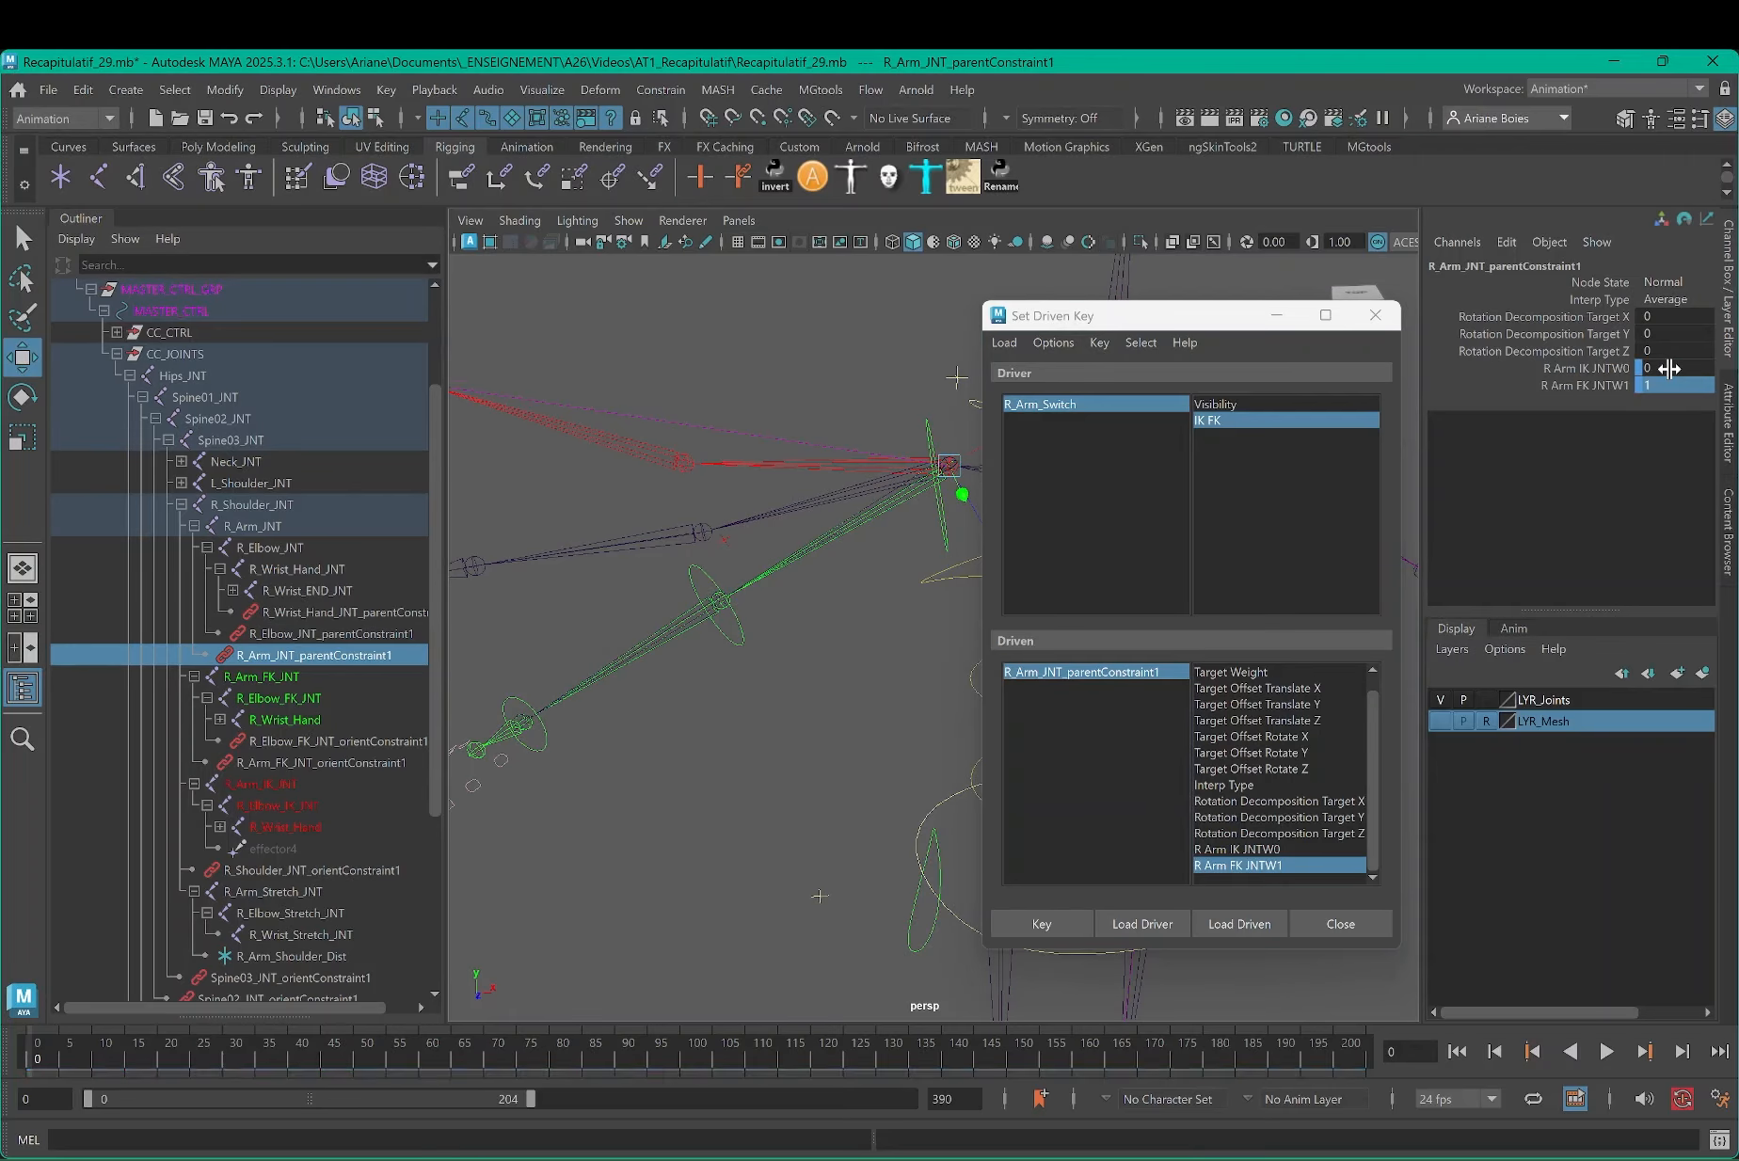
pyautogui.click(1229, 850)
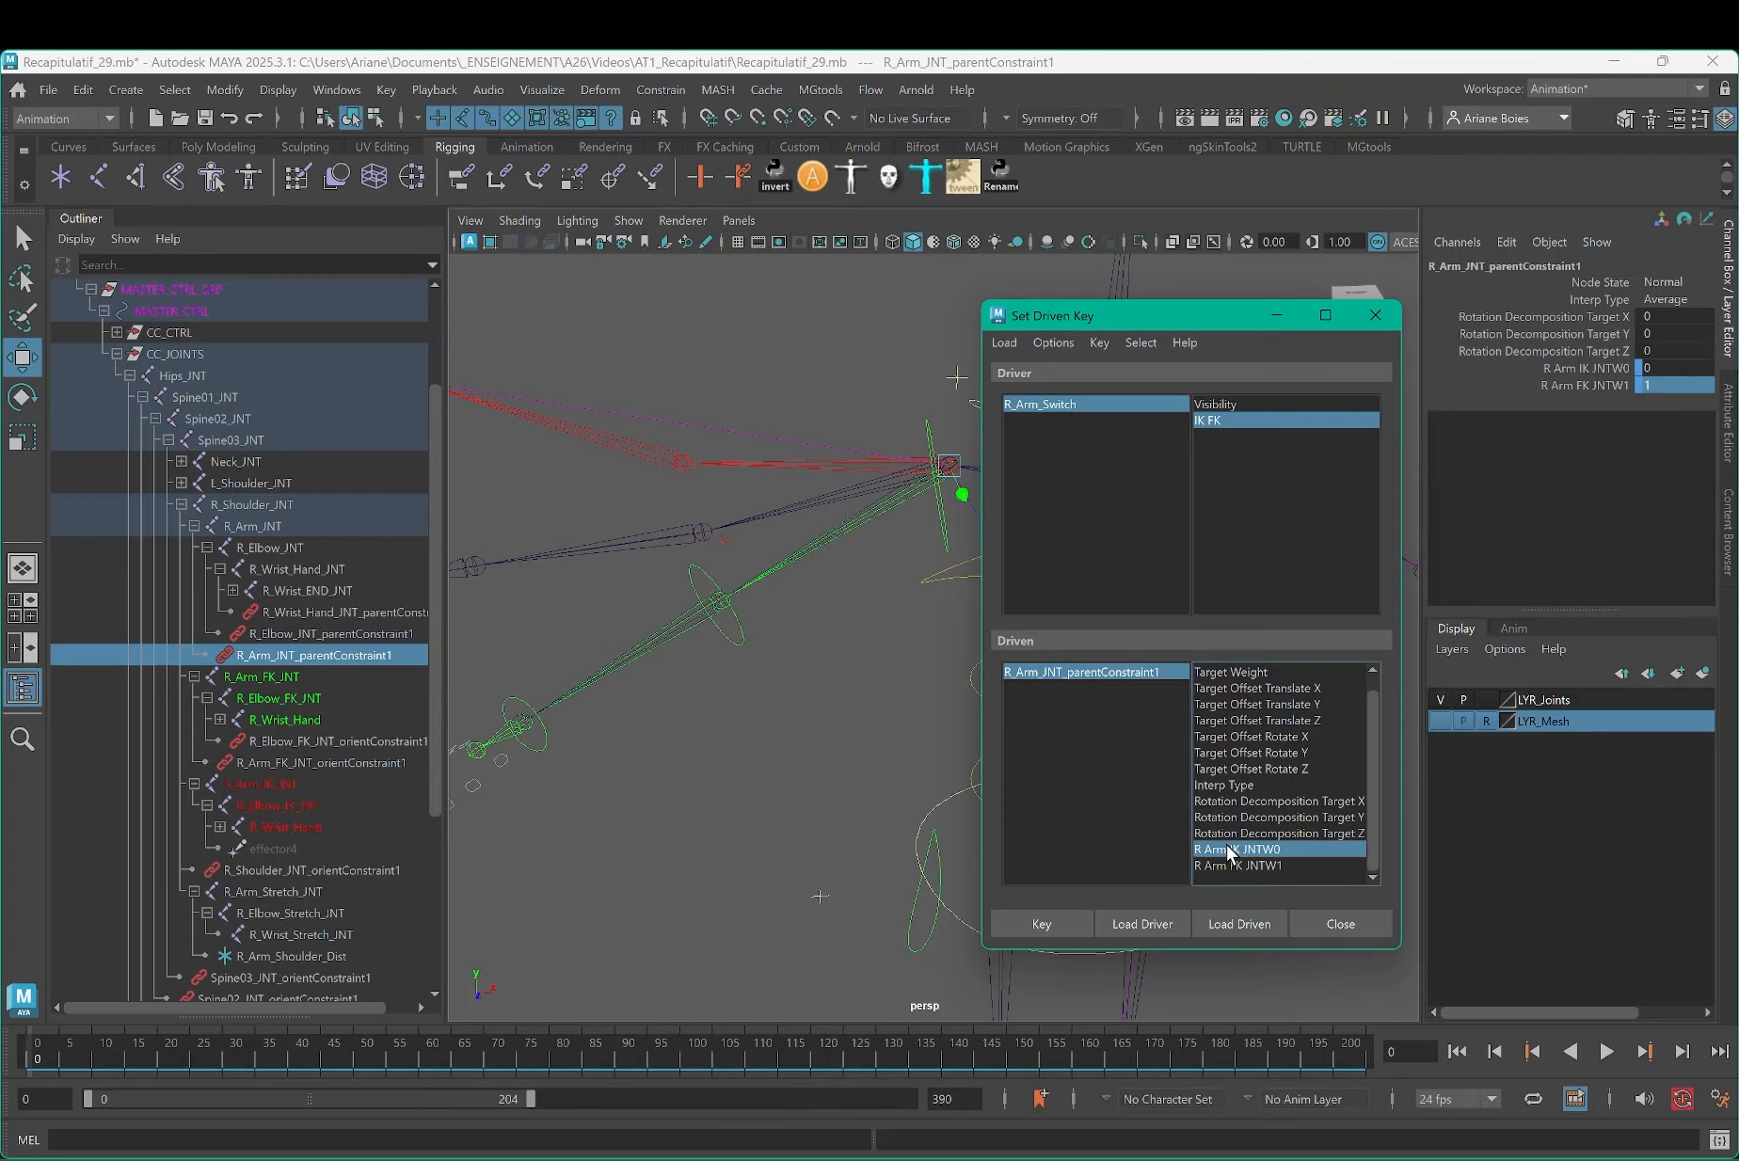
pyautogui.click(1058, 927)
pyautogui.click(1237, 866)
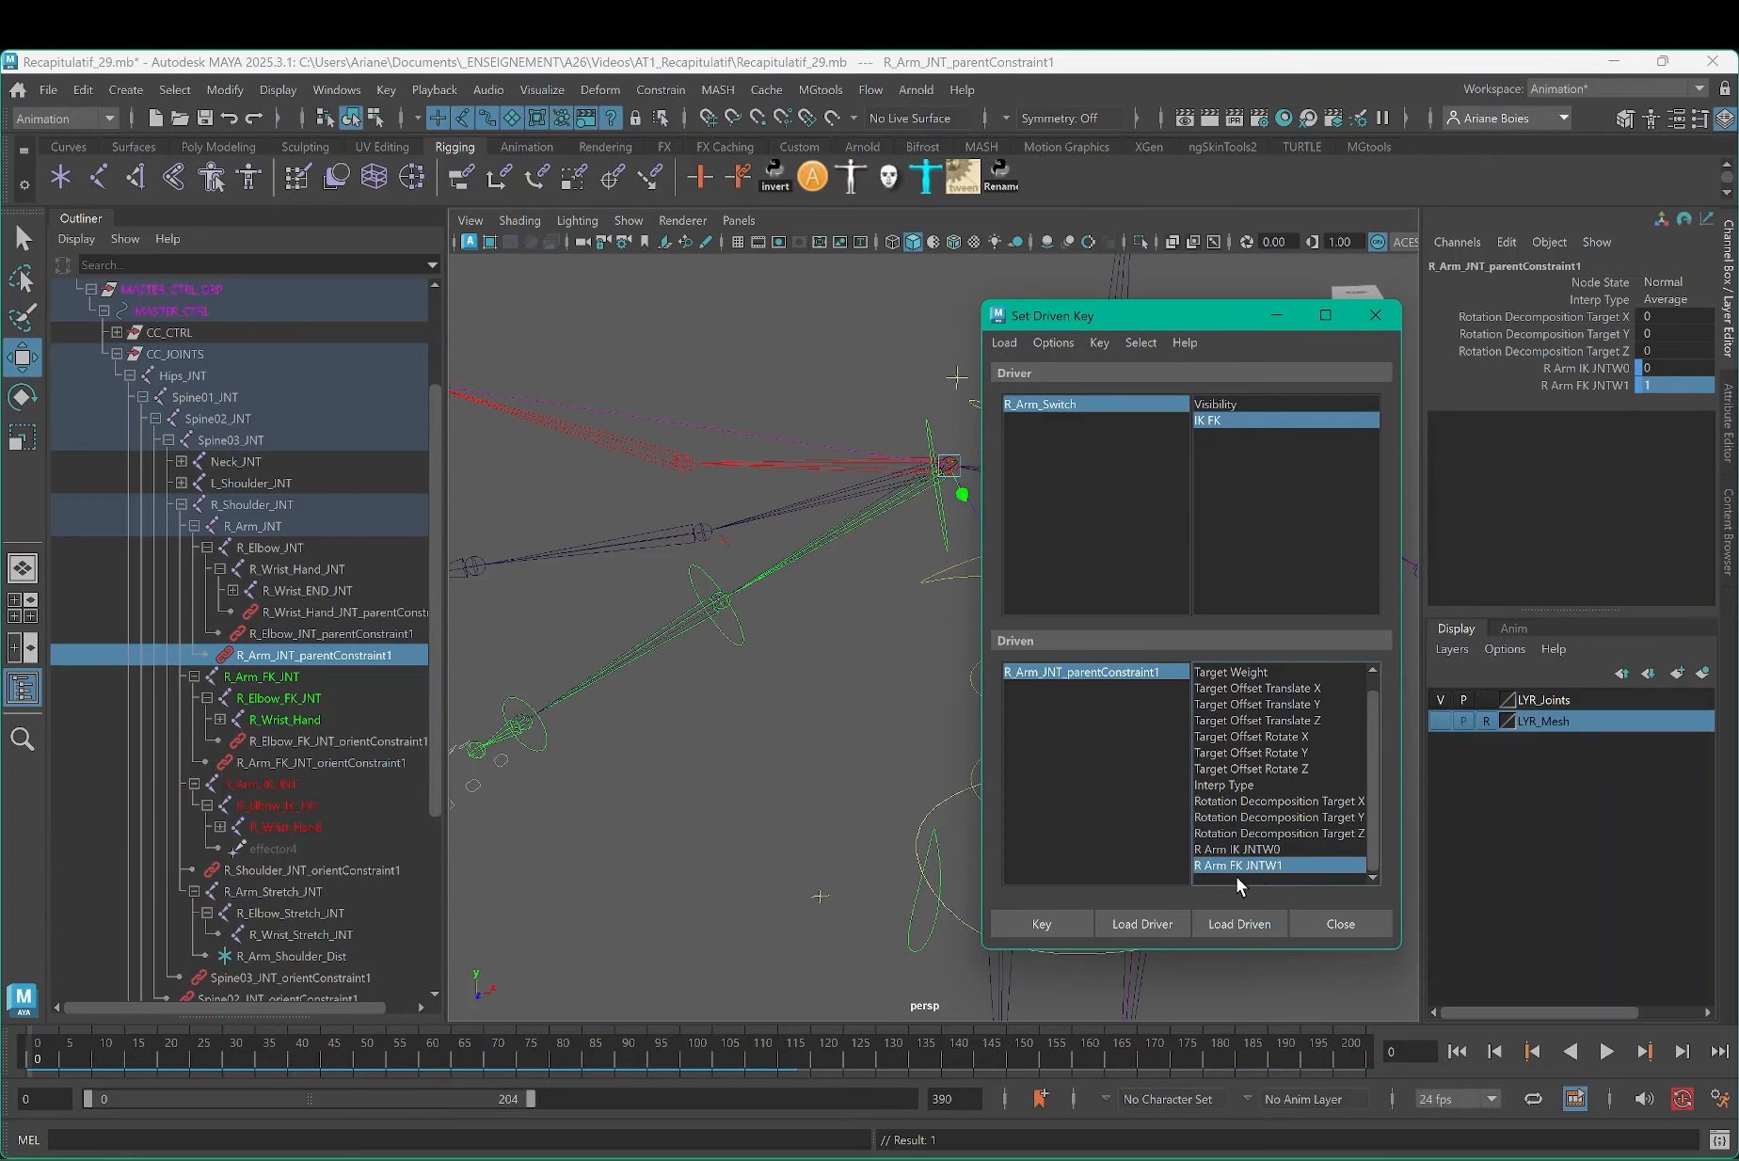
pyautogui.click(1040, 924)
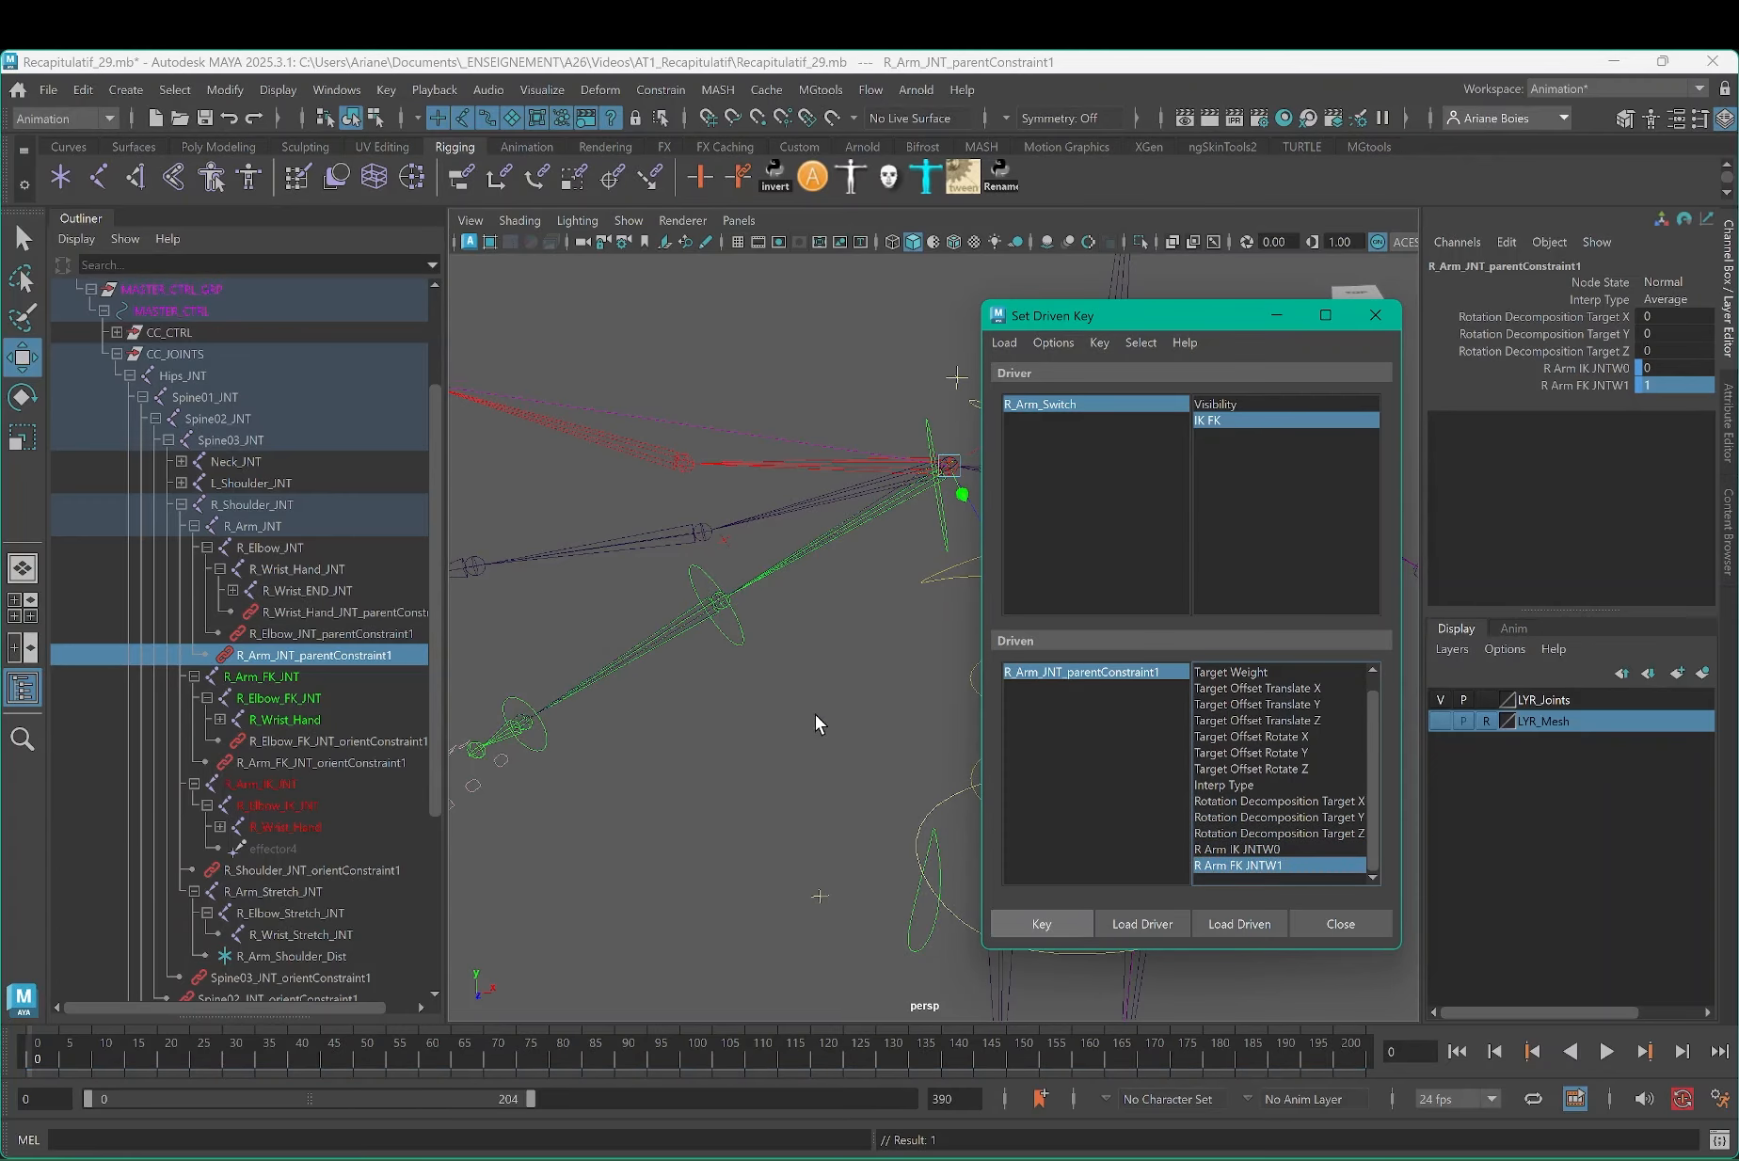
# Step: Load R_Elbow_JNT's parent constraint as the driver and return R_Arm_Switch's IK FK to 0
pyautogui.click(283, 633)
pyautogui.click(1159, 922)
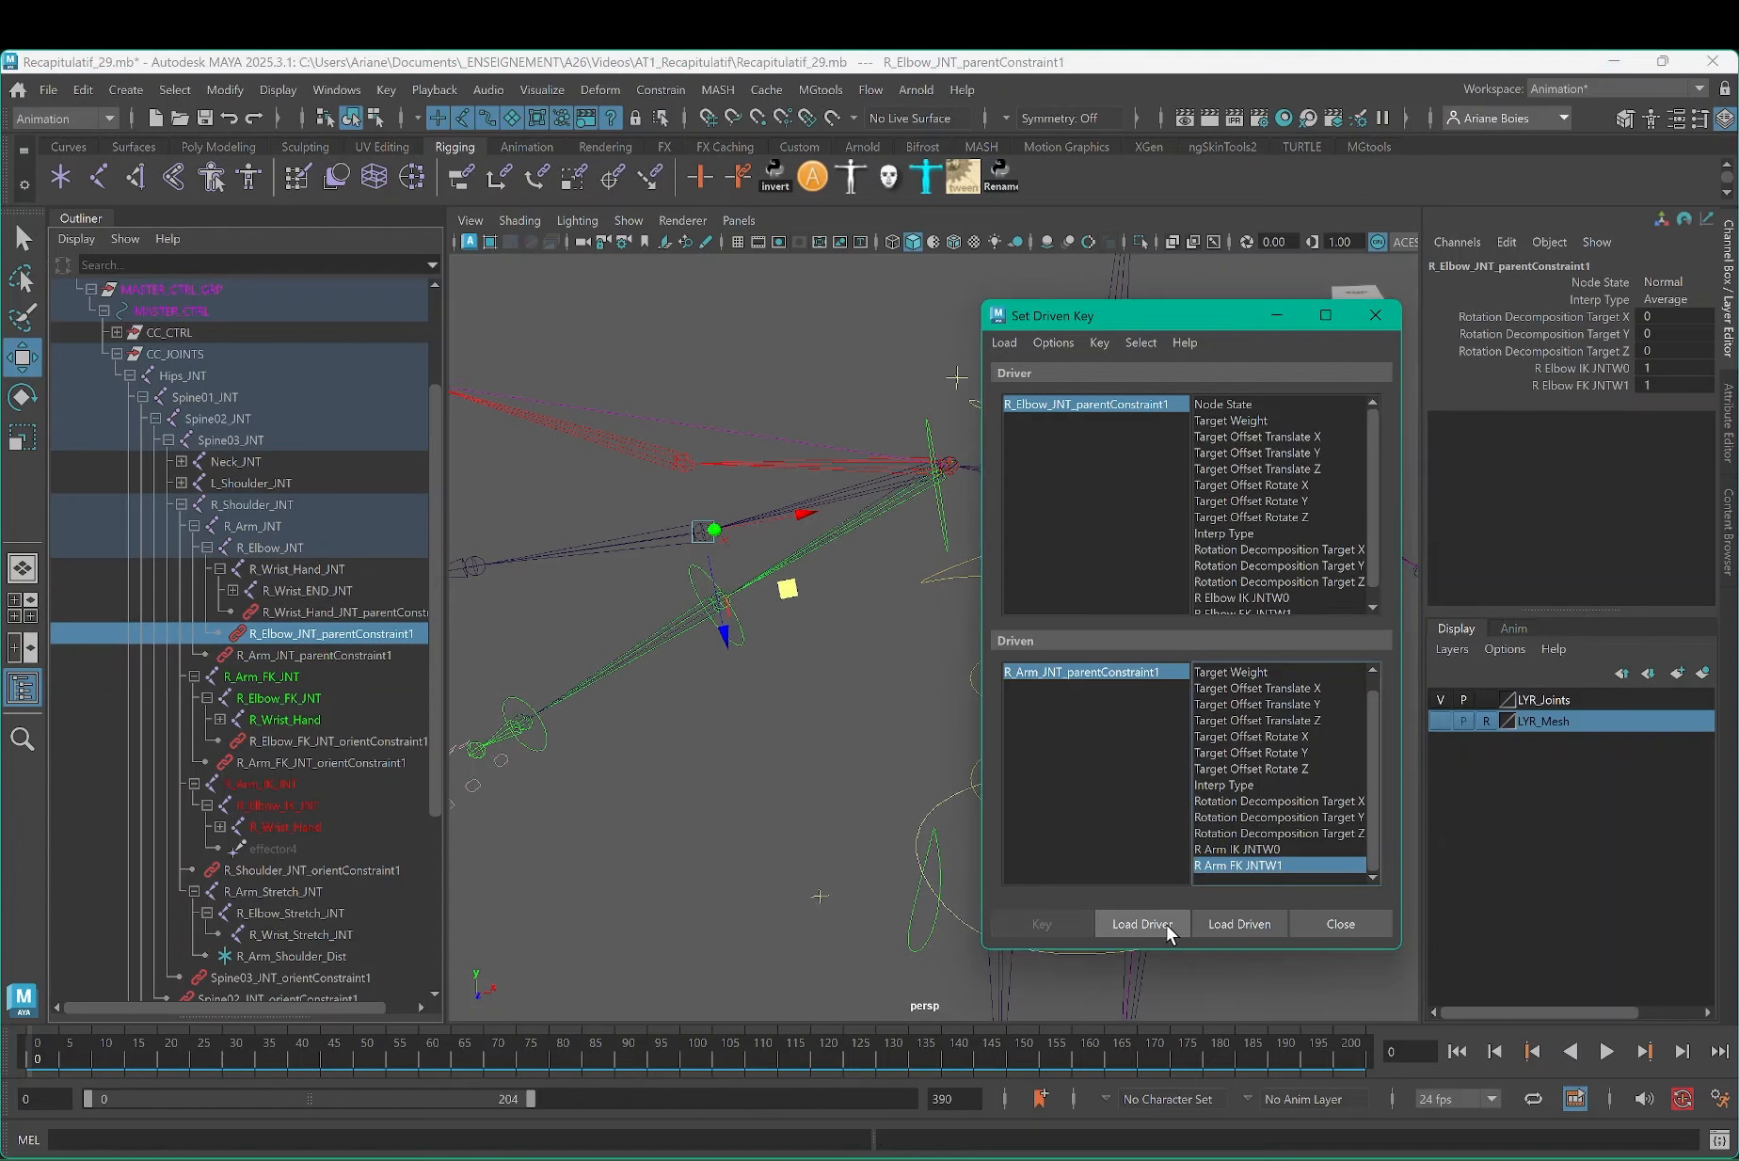
pyautogui.click(956, 378)
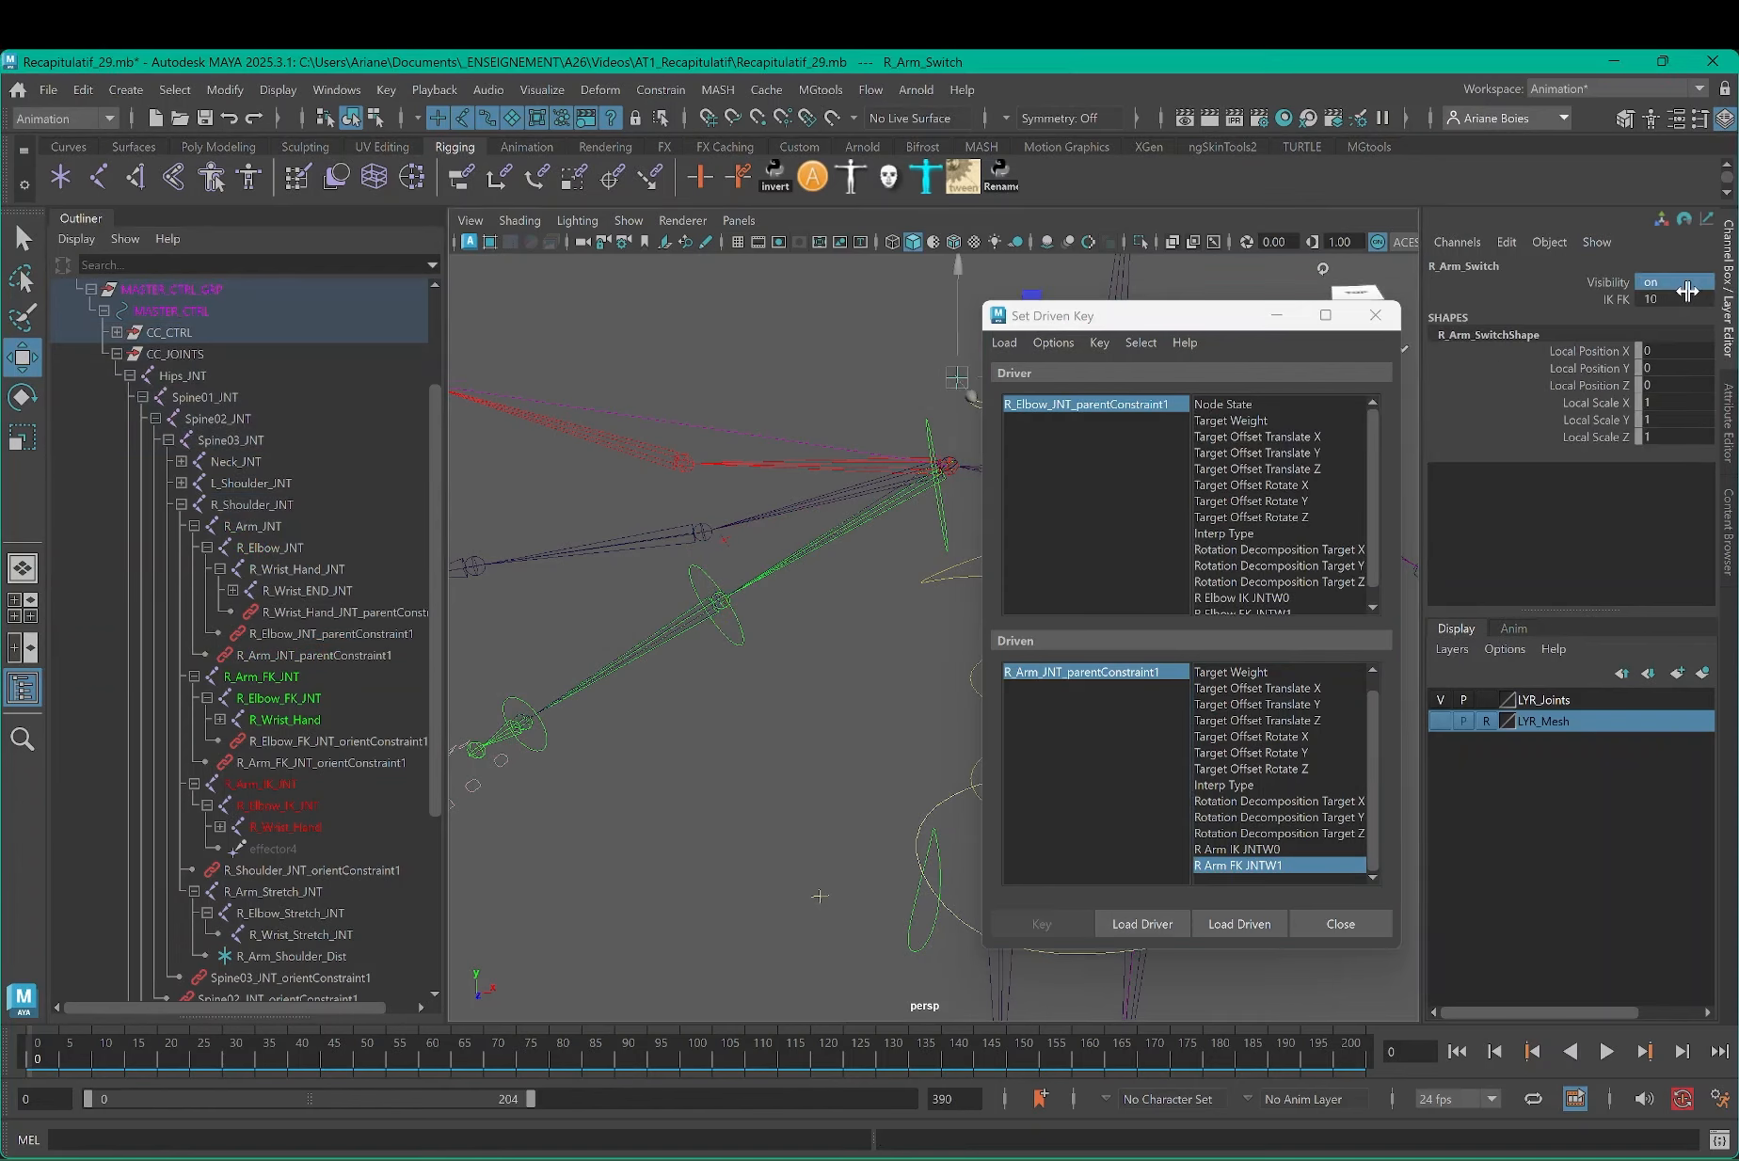
pyautogui.write('0')
pyautogui.press('Return')
pyautogui.hotkey('ctrl', 'z')
pyautogui.hotkey('ctrl', 'z')
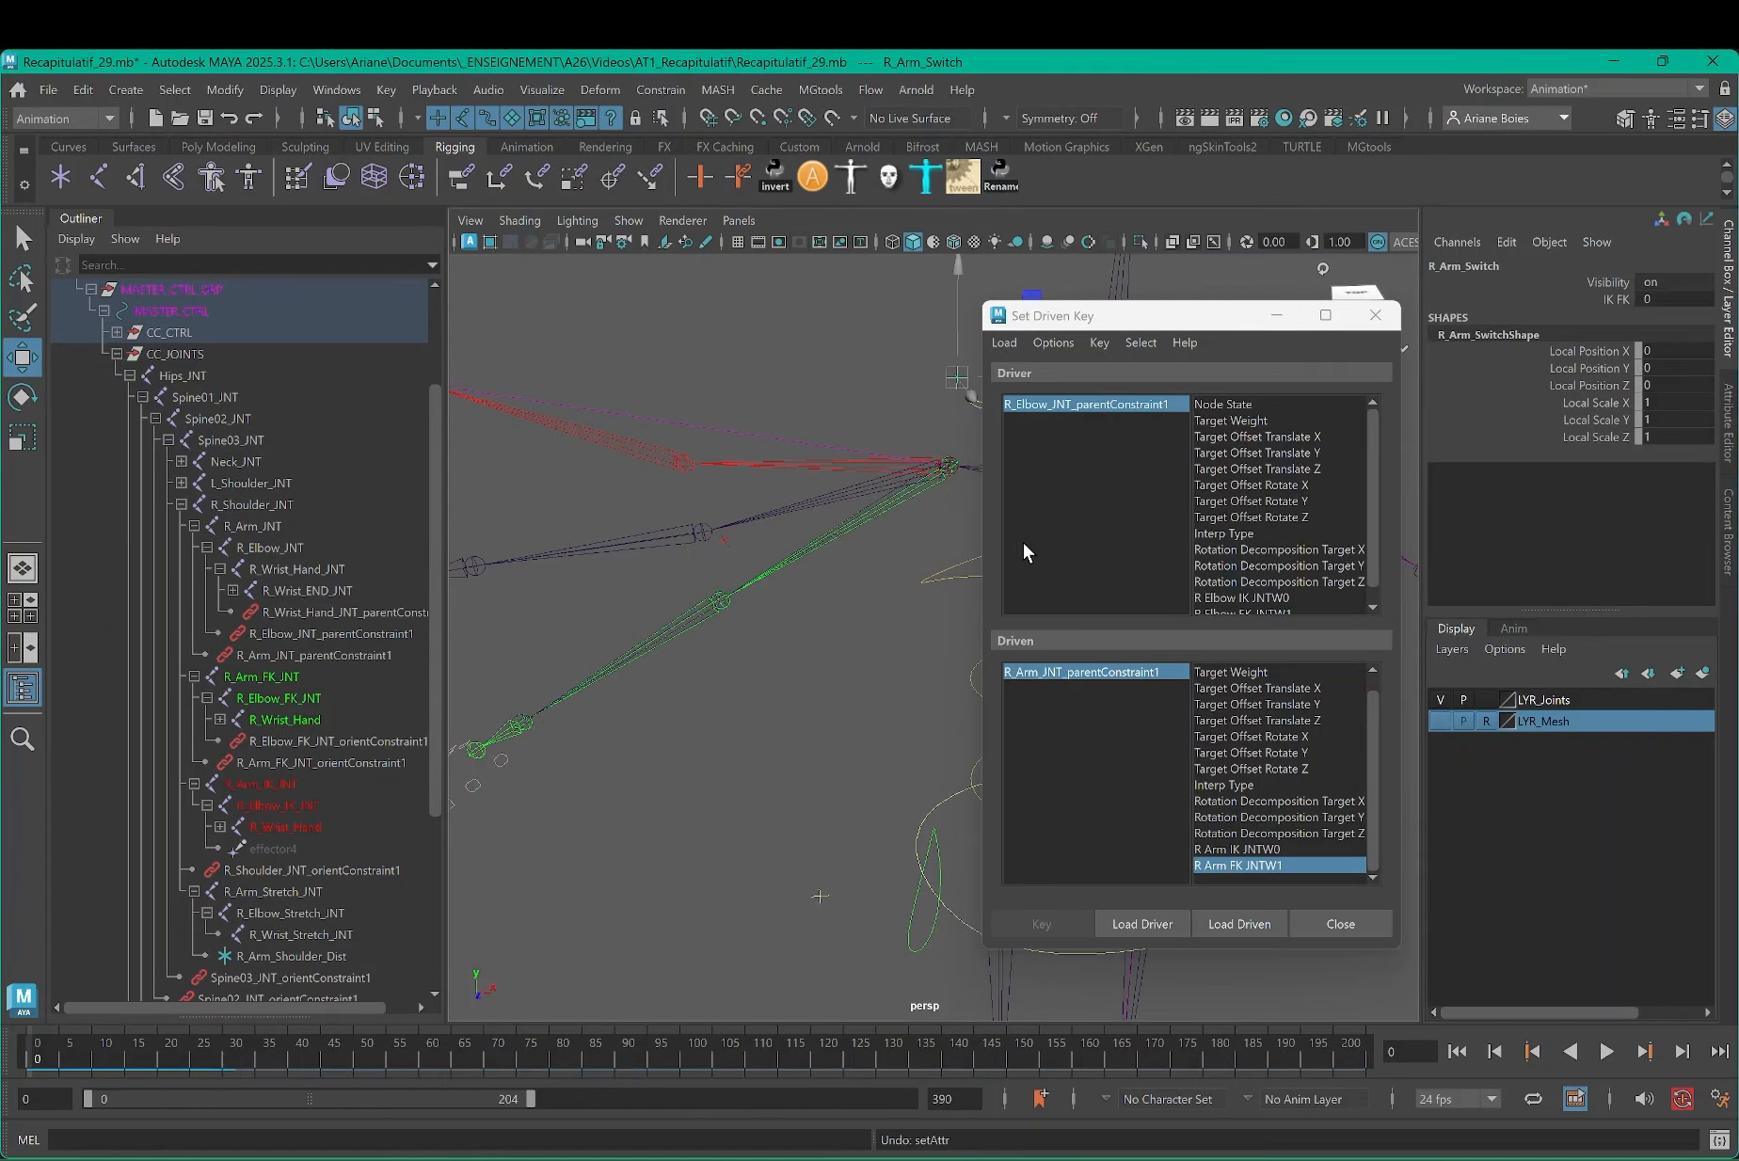
# Step: Load R_Elbow_JNT's parent constraint as the driven object and set its R Elbow FK JNTW1 weight to 0
pyautogui.click(1088, 670)
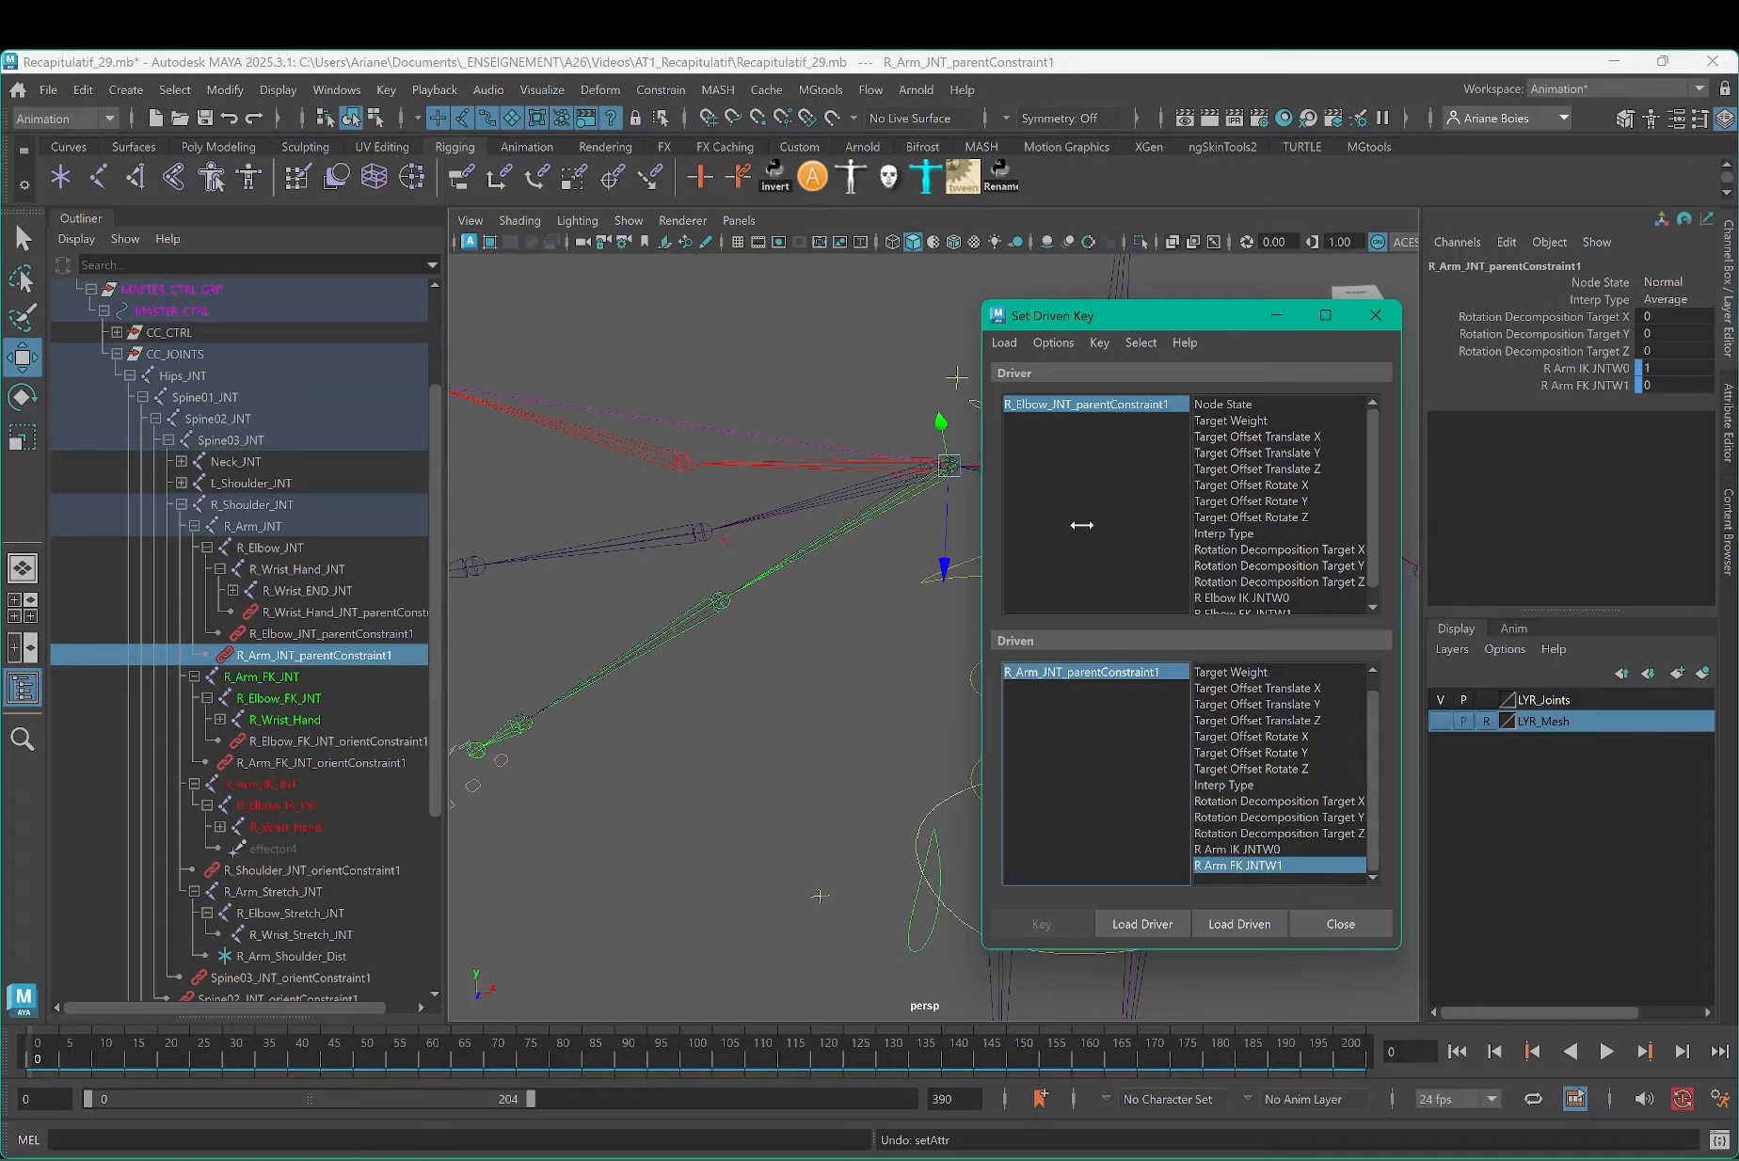
pyautogui.click(1087, 403)
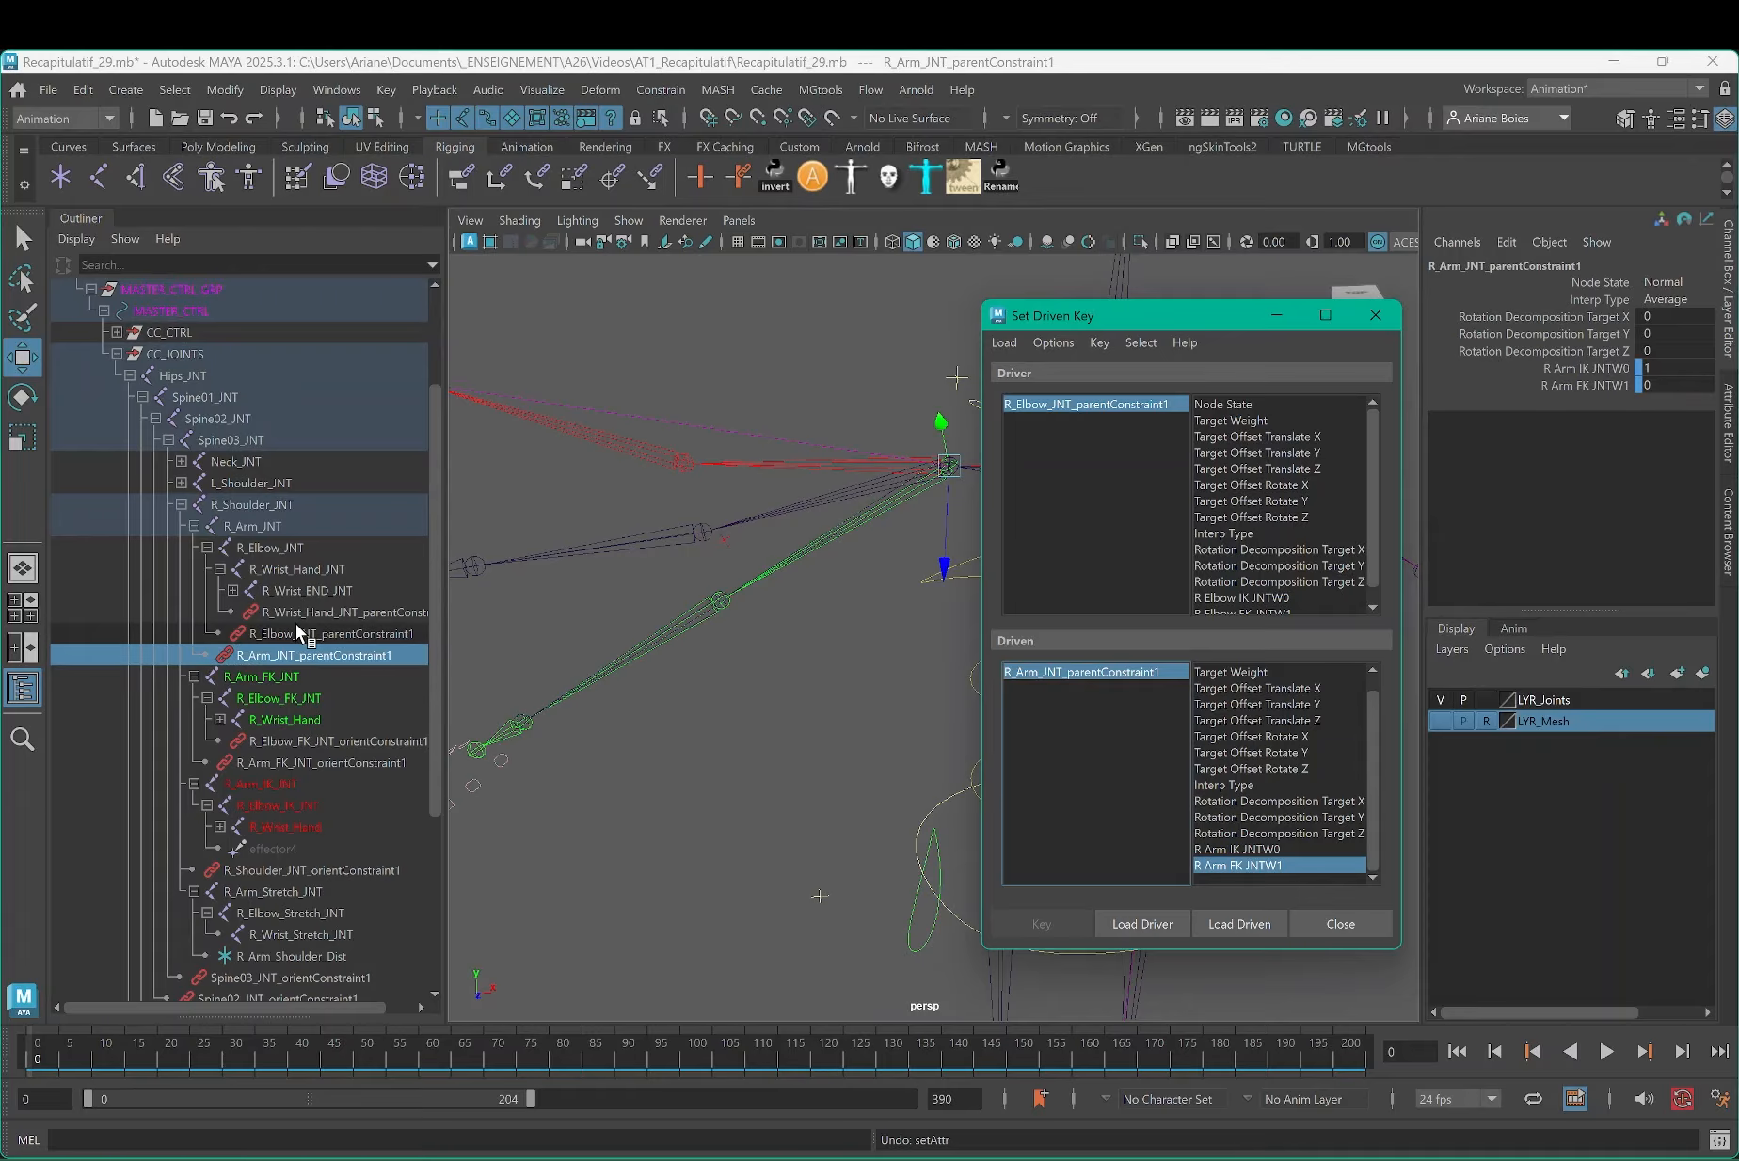
pyautogui.click(1218, 926)
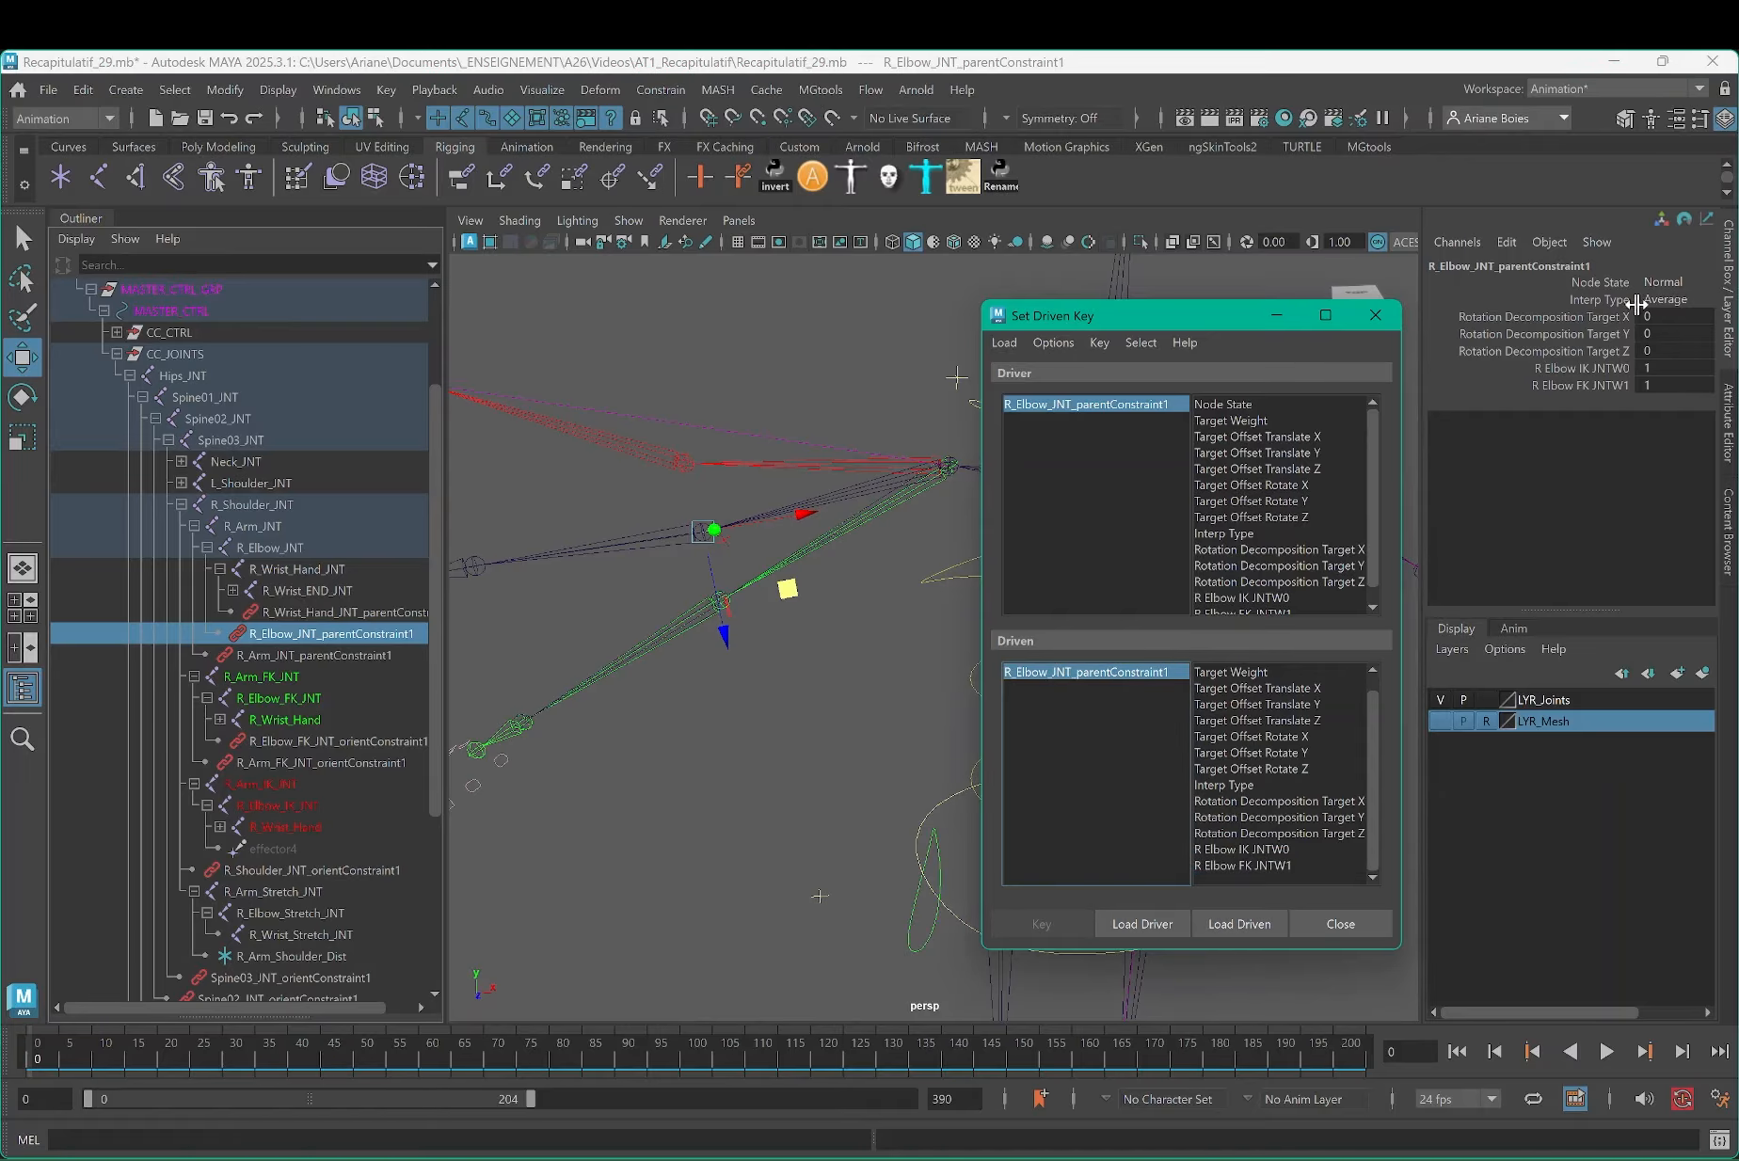
pyautogui.doubleClick(1668, 385)
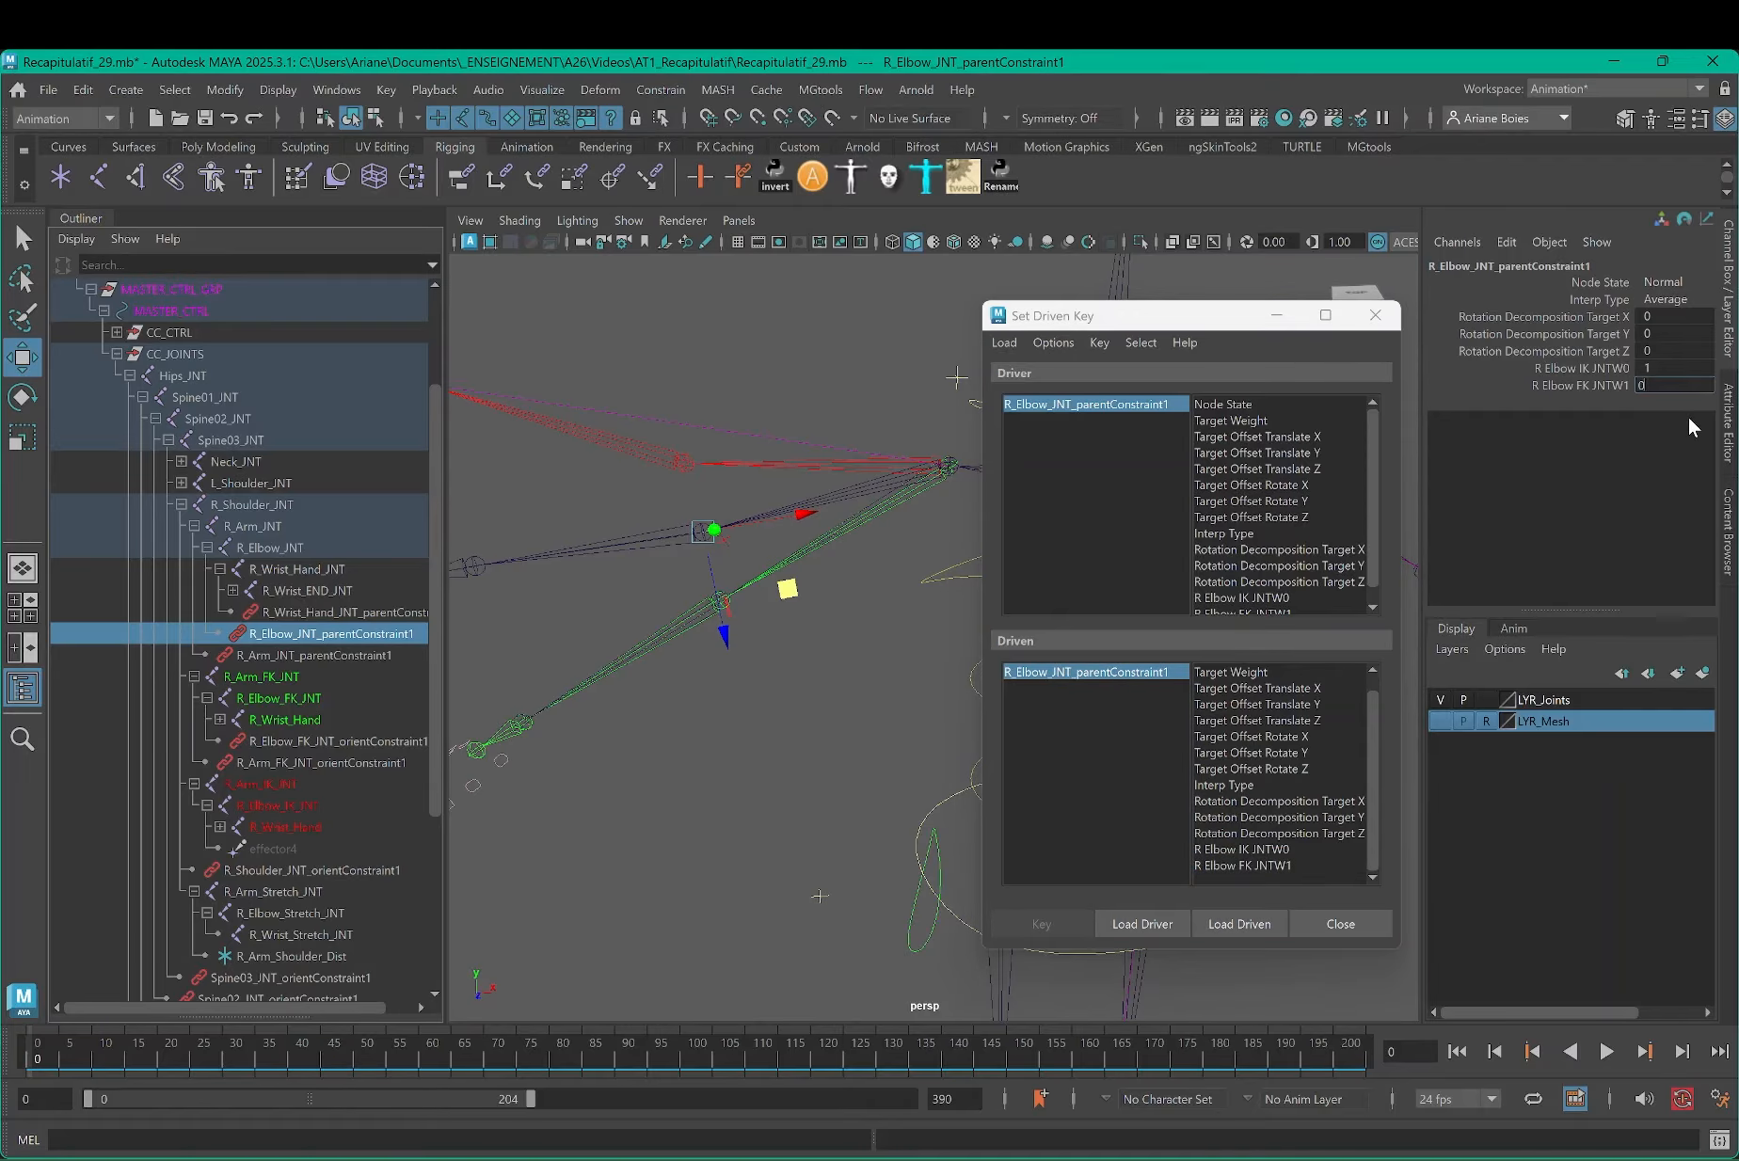
pyautogui.press('Return')
# Step: Reload R_Arm_Switch as the Set Driven Key driver with IK FK as its driving attribute
pyautogui.click(1241, 850)
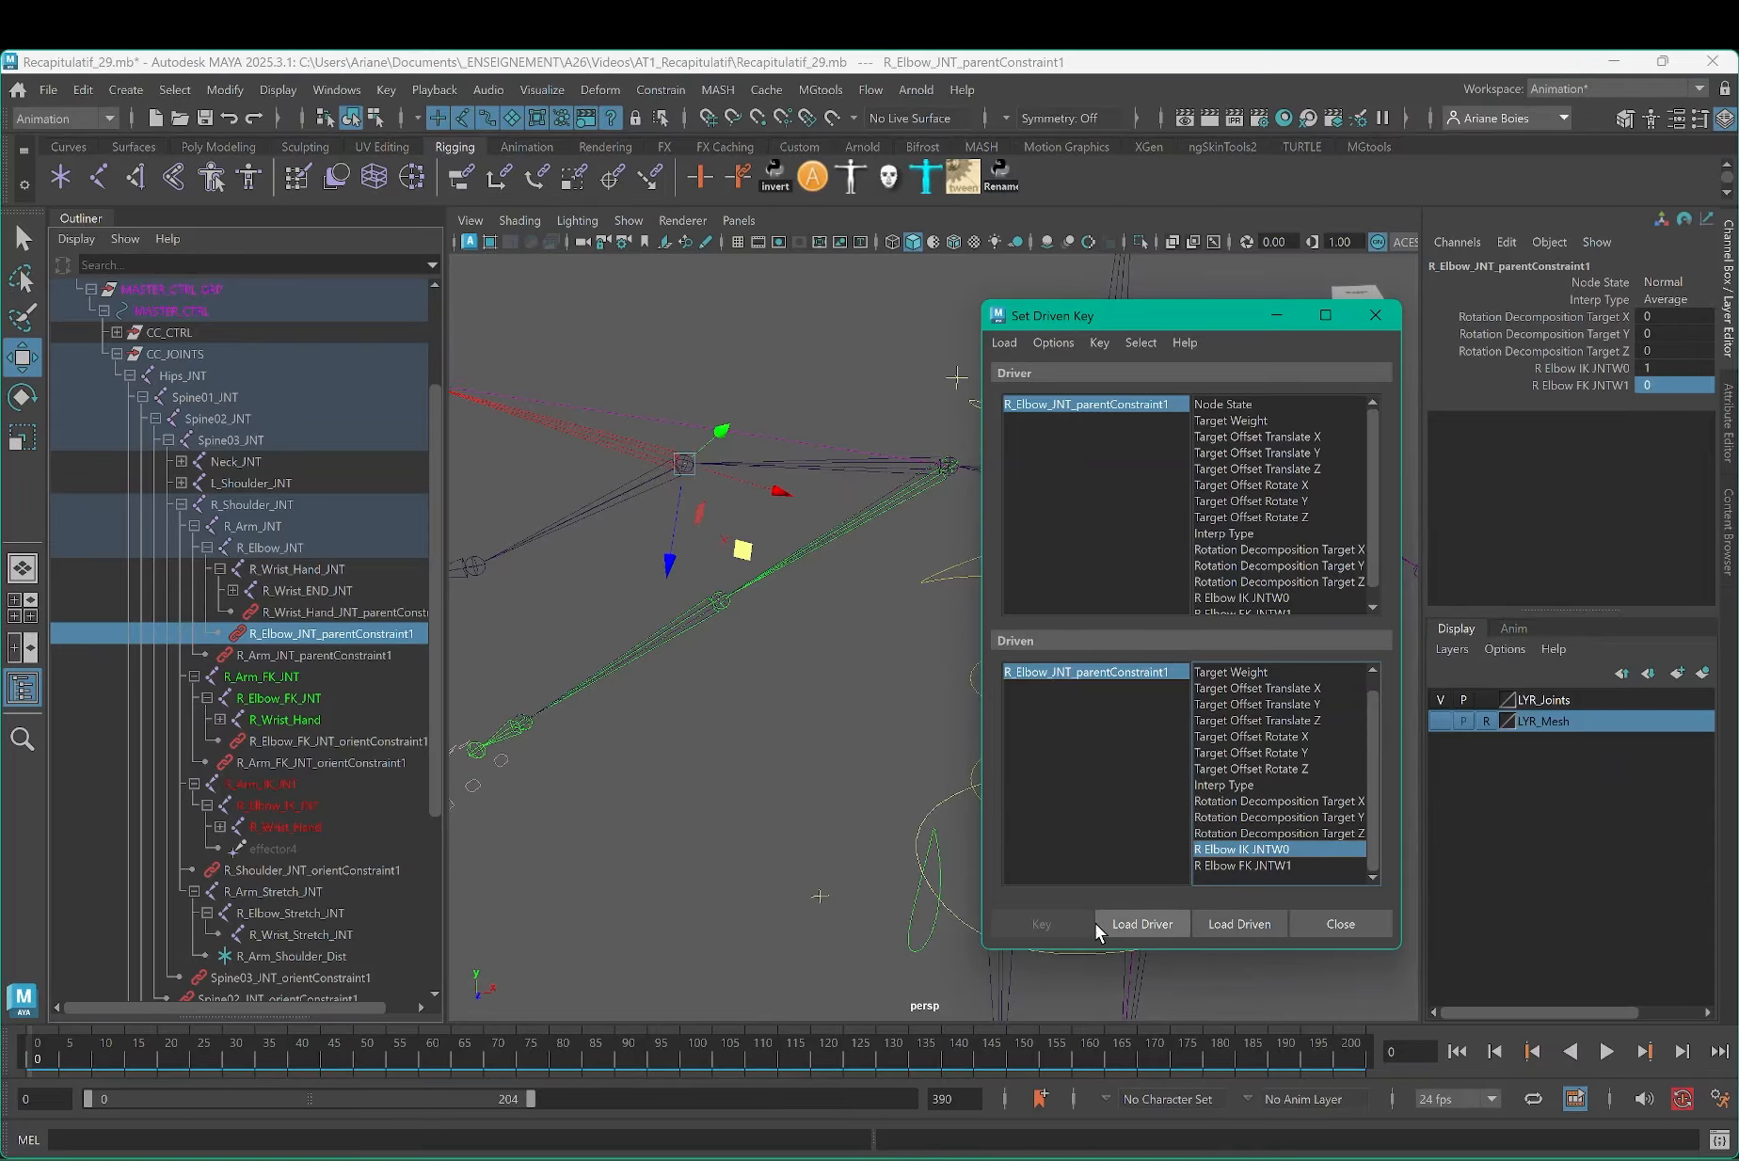
pyautogui.scroll(-1, 1285, 497)
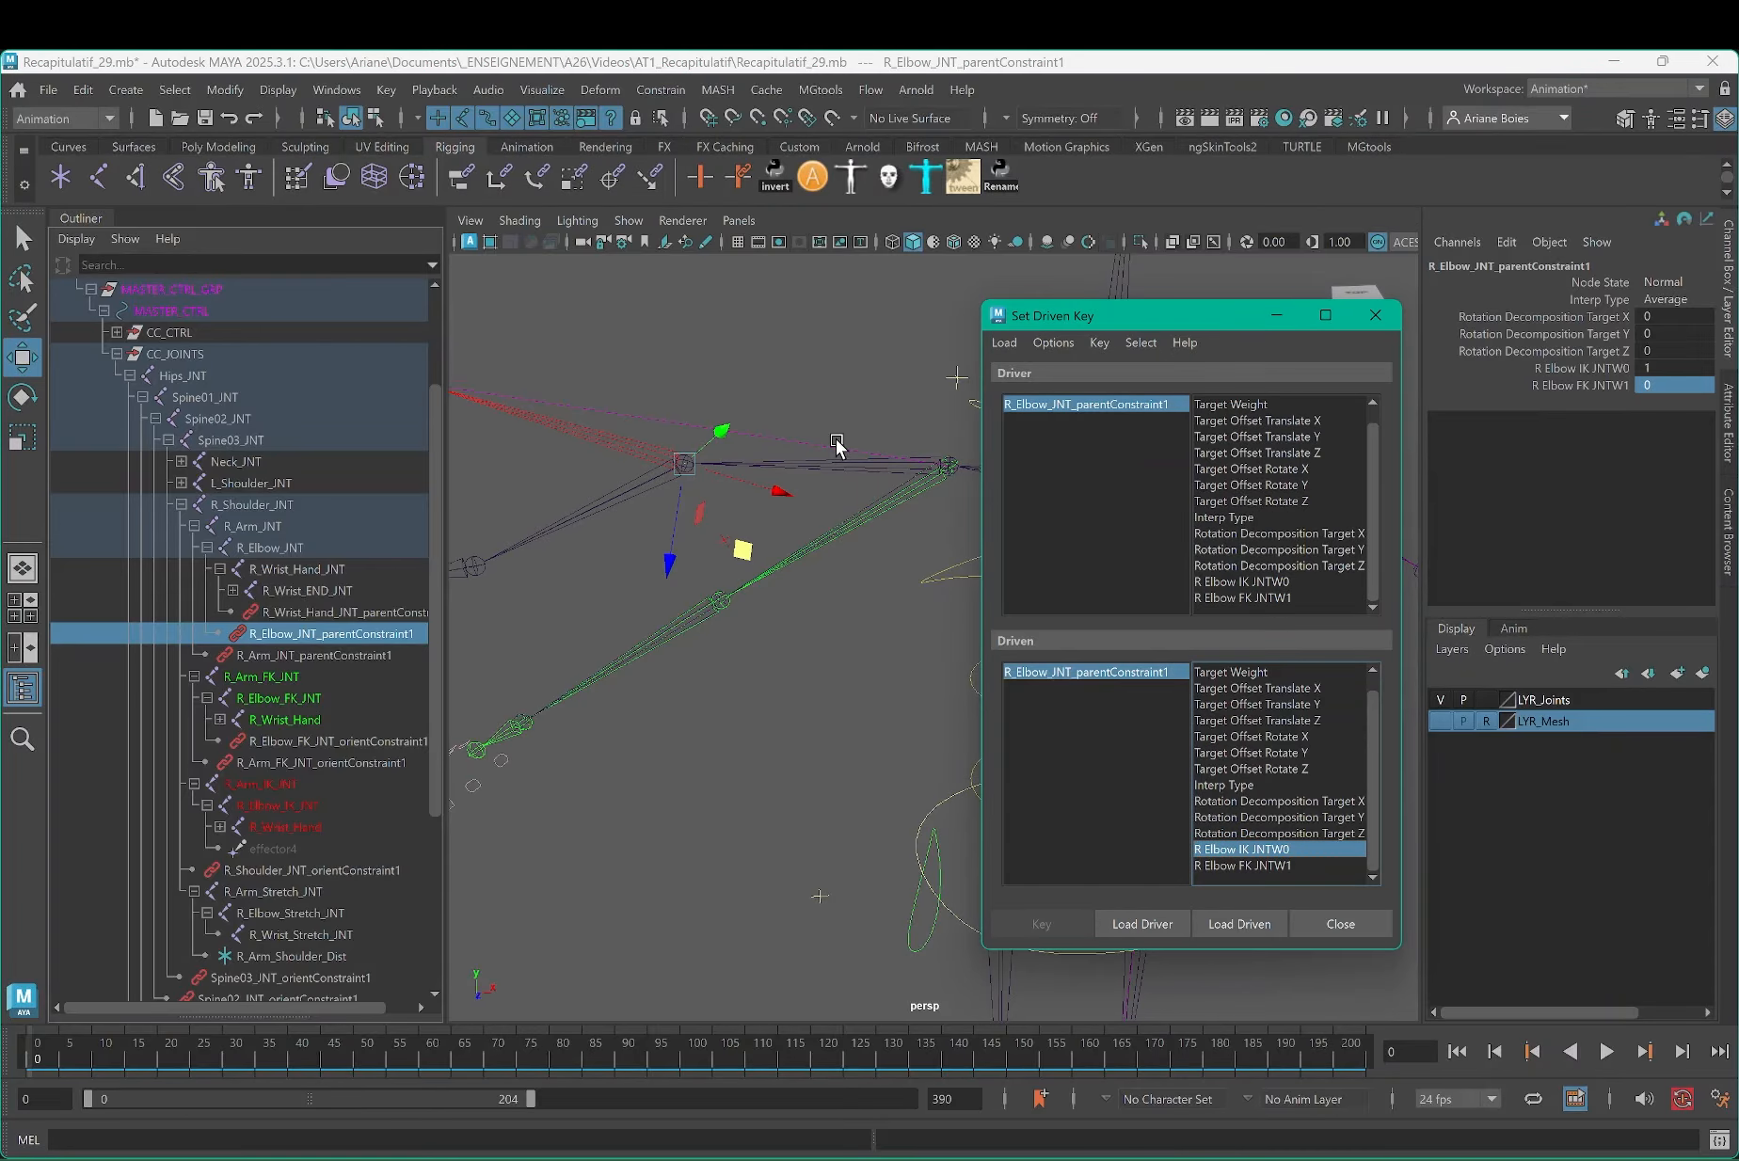
pyautogui.moveTo(905, 344); pyautogui.dragTo(1001, 430)
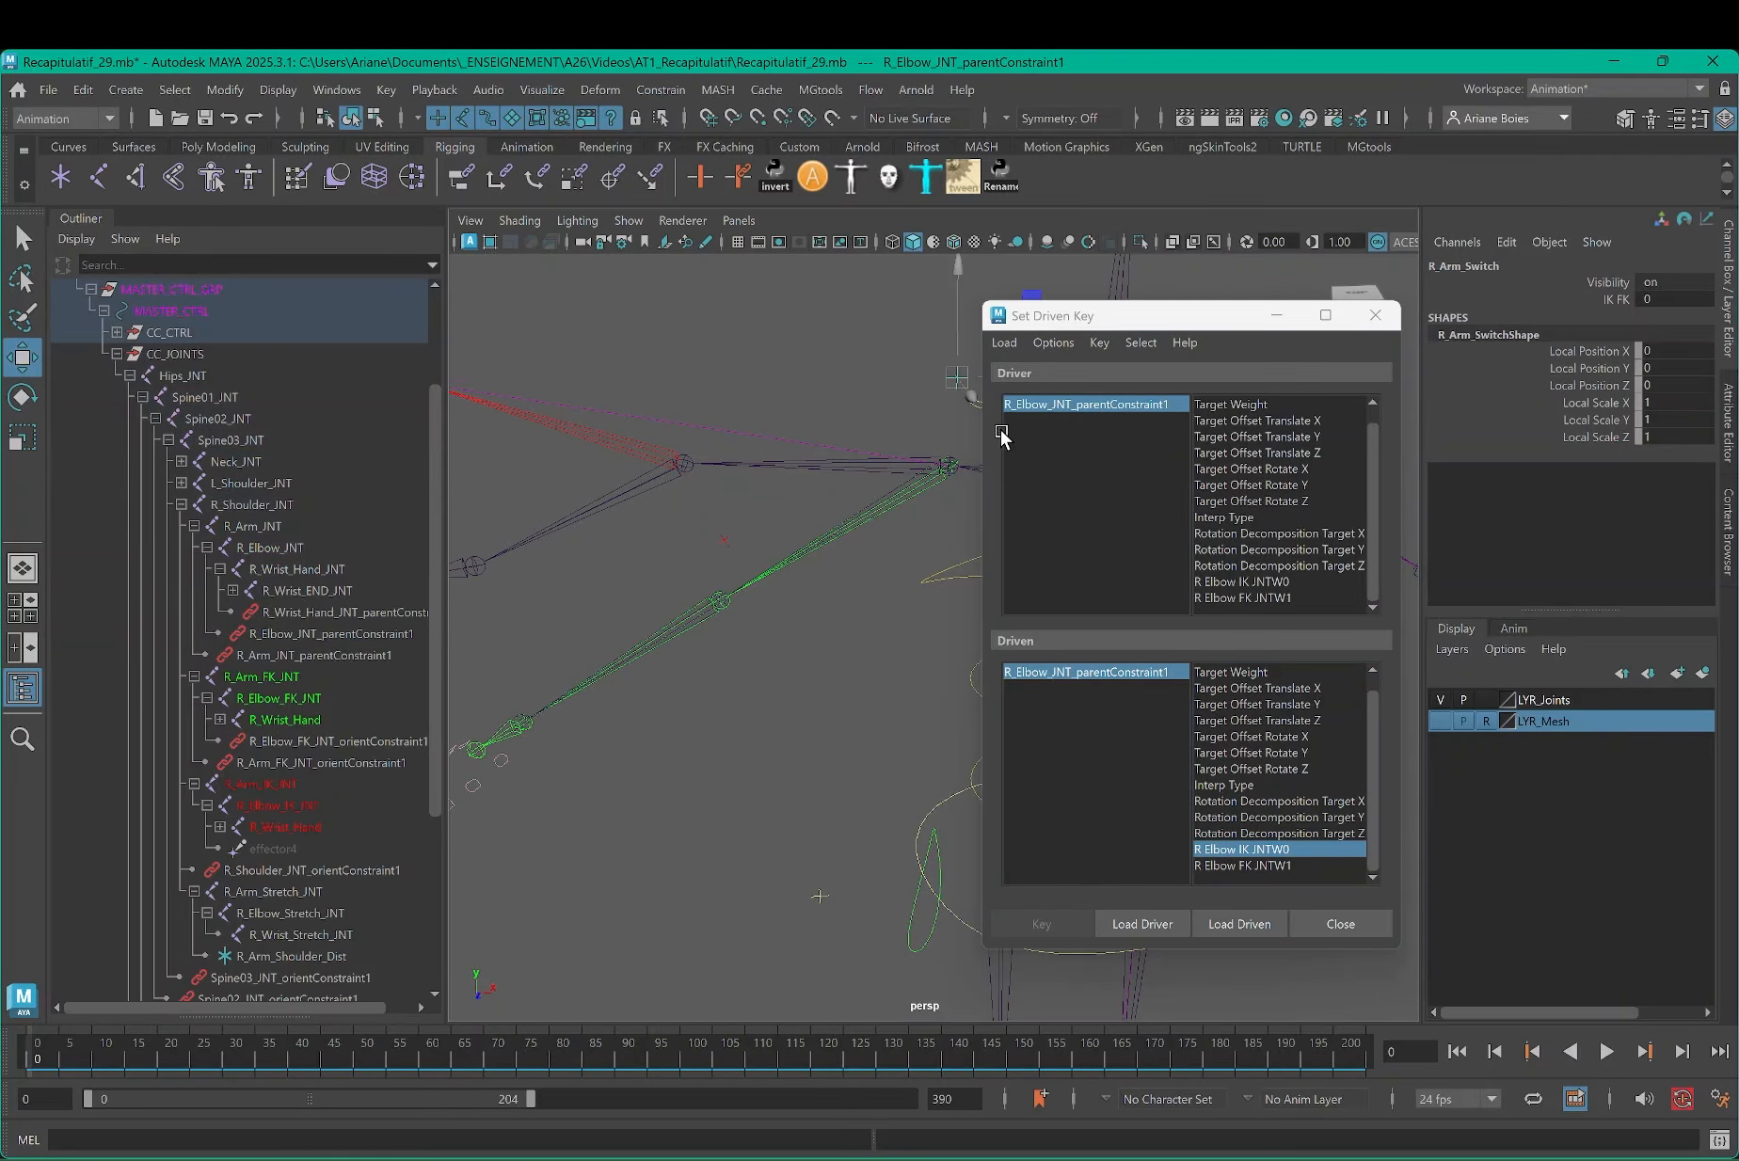
pyautogui.click(1184, 924)
pyautogui.click(1247, 420)
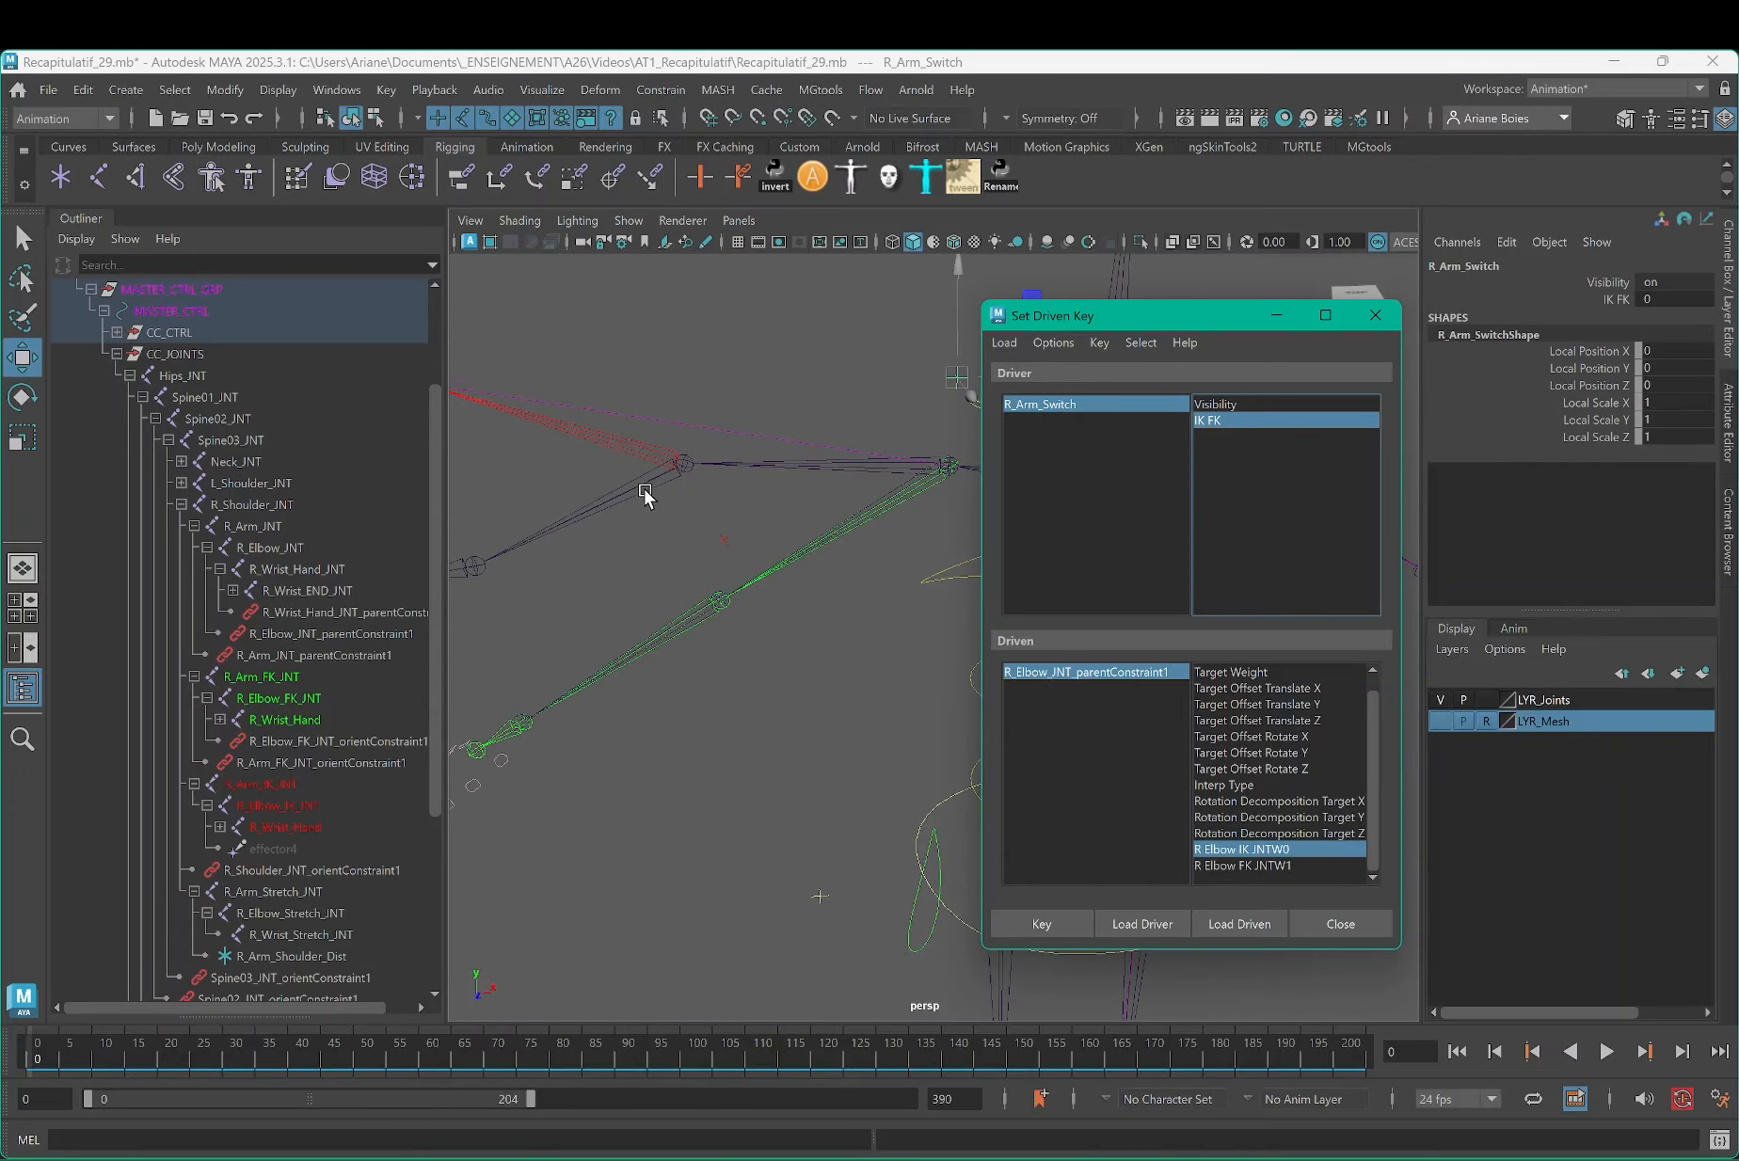
# Step: Key R Elbow IK JNTW0 and R Elbow FK JNTW1 of the elbow's parent constraint with IK FK at 0
pyautogui.click(1148, 672)
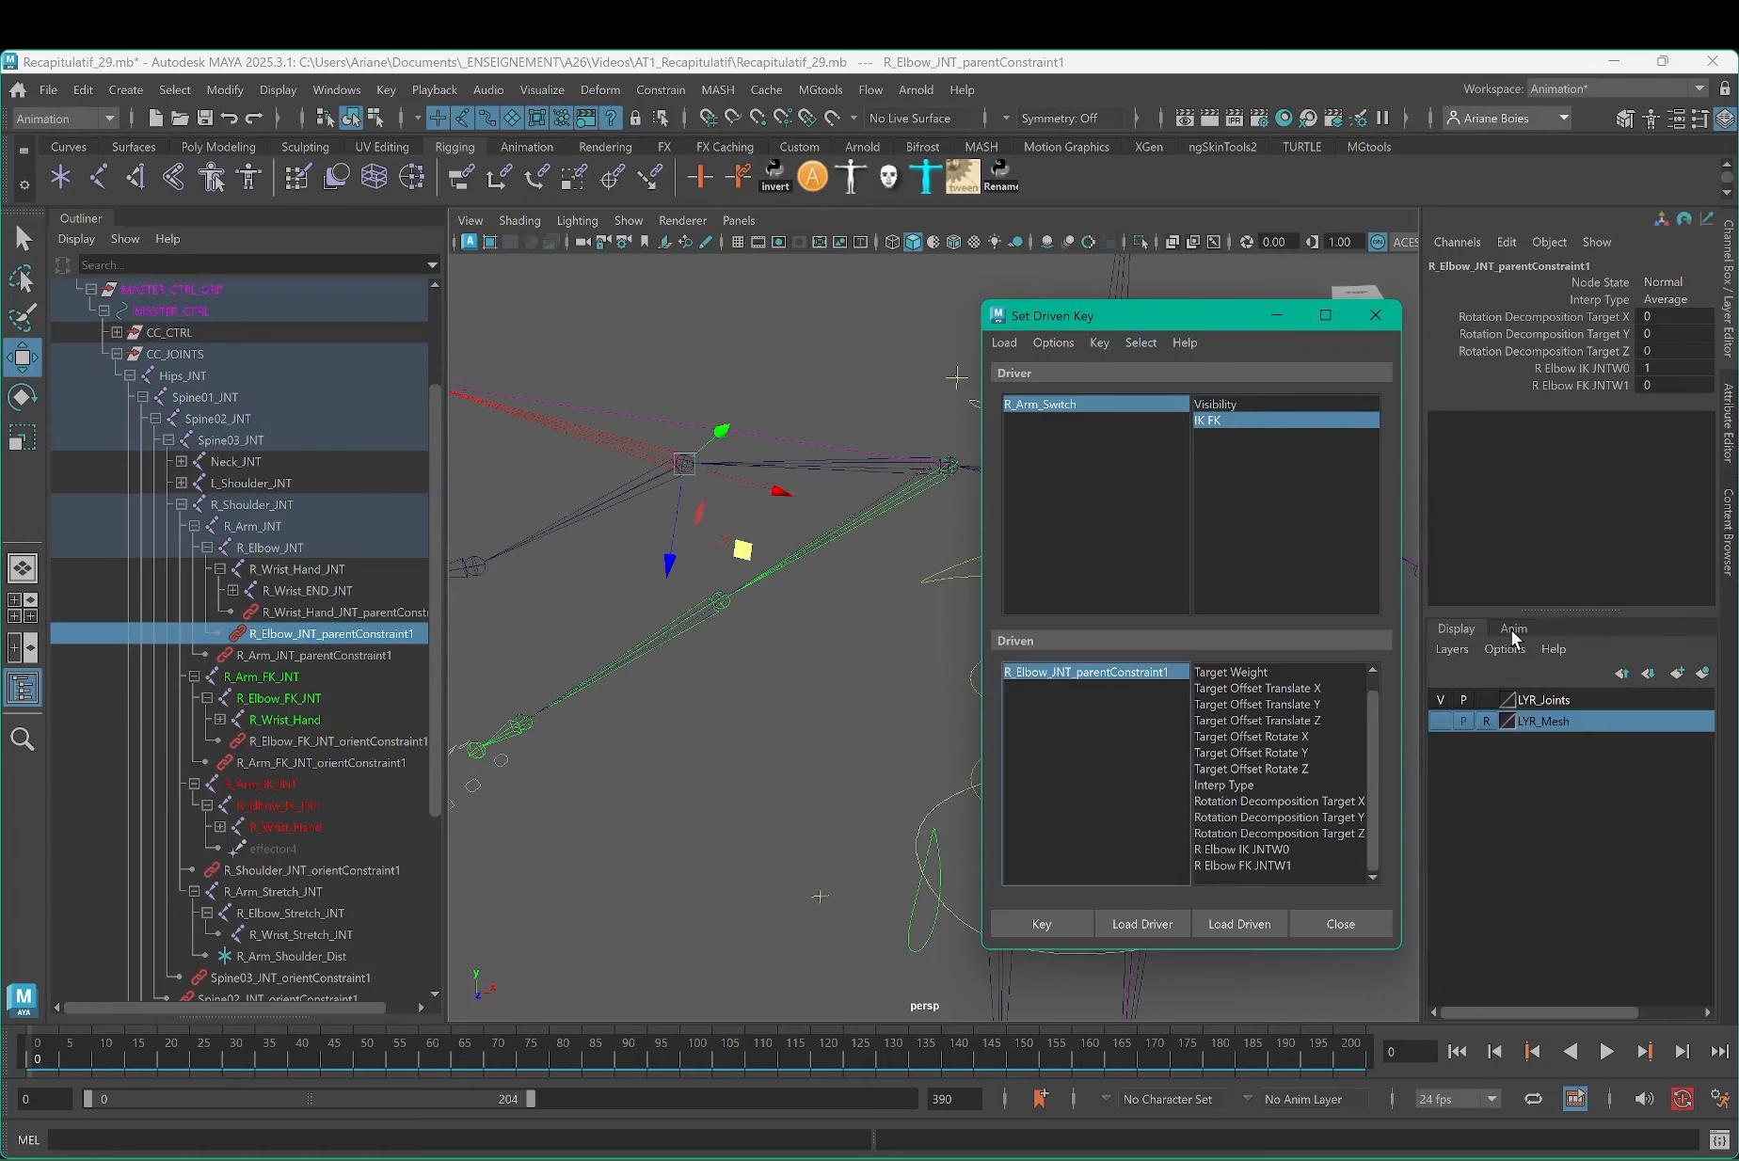
pyautogui.click(1228, 850)
pyautogui.click(1046, 913)
pyautogui.click(1218, 866)
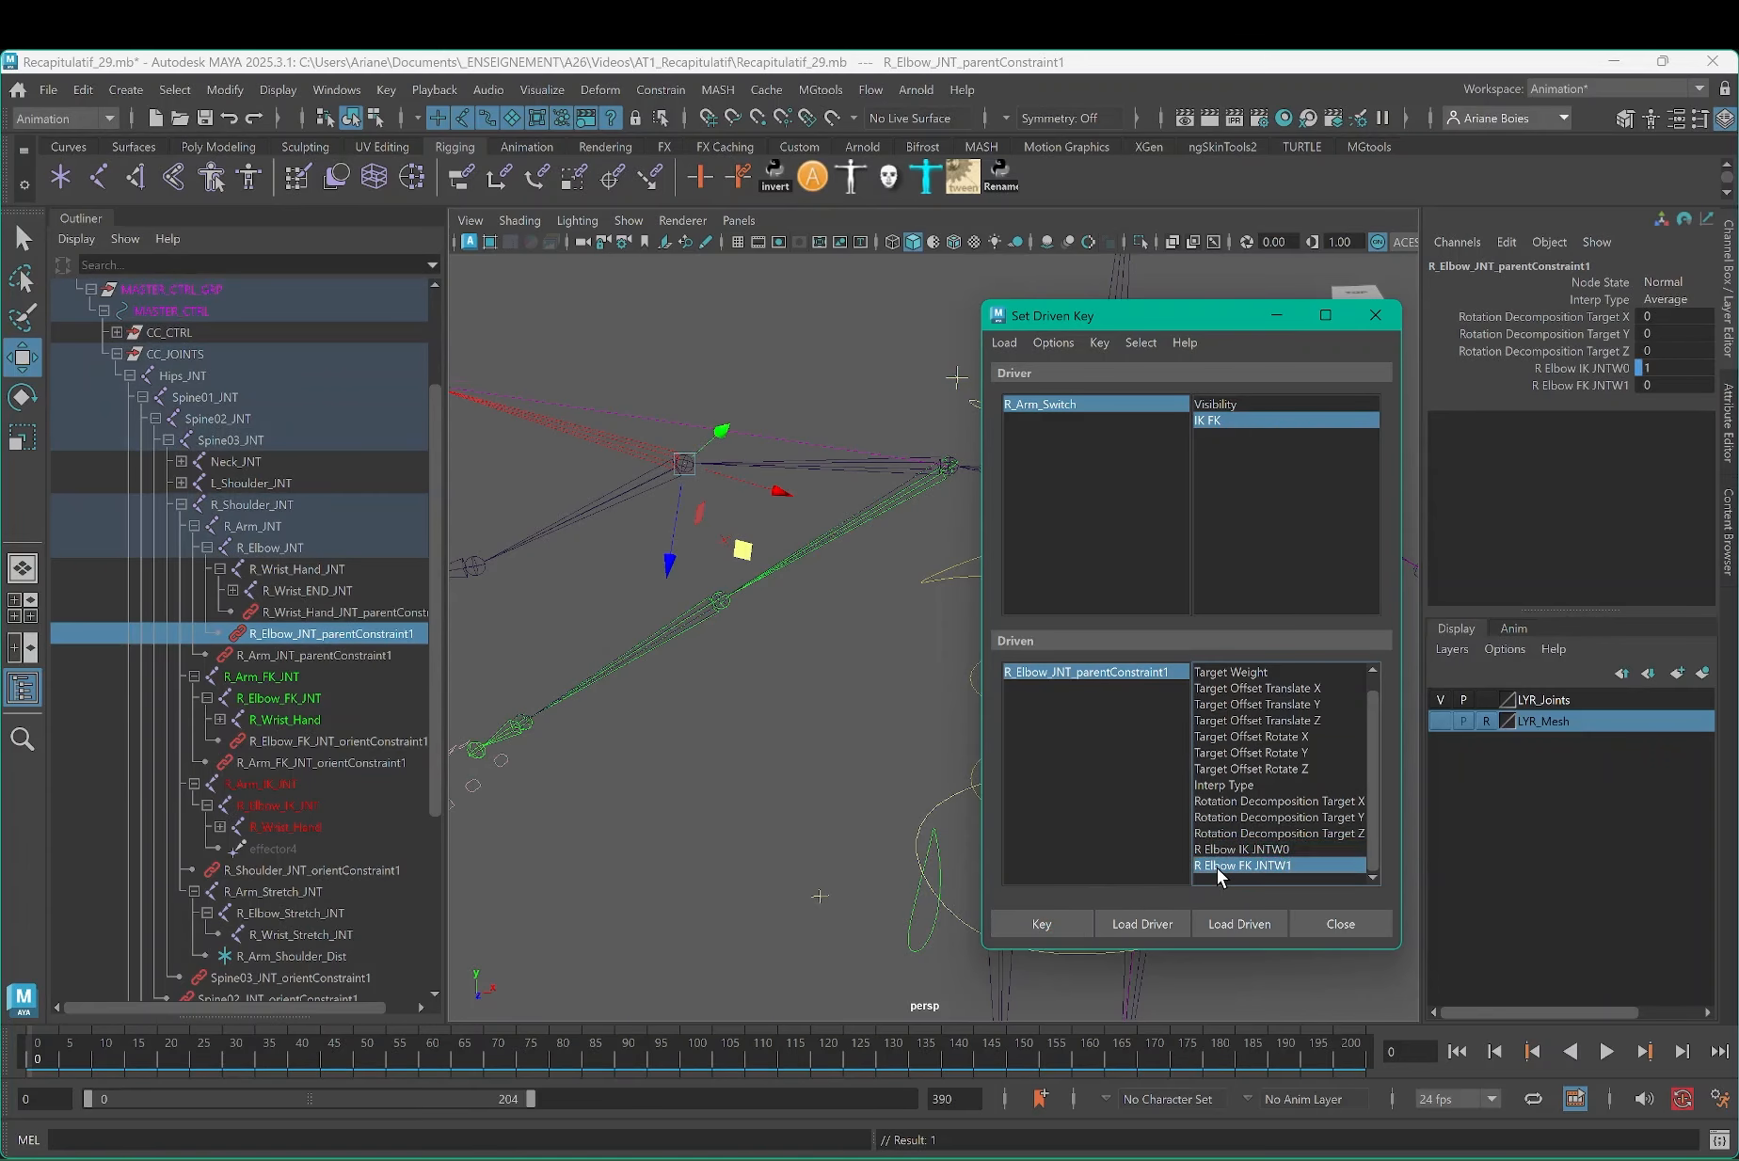
pyautogui.click(1011, 925)
# Step: With R_Arm_Switch's IK FK at 10, key R_Elbow_JNT's parent constraint with an IK weight of 0 and an FK weight of 1
pyautogui.click(956, 377)
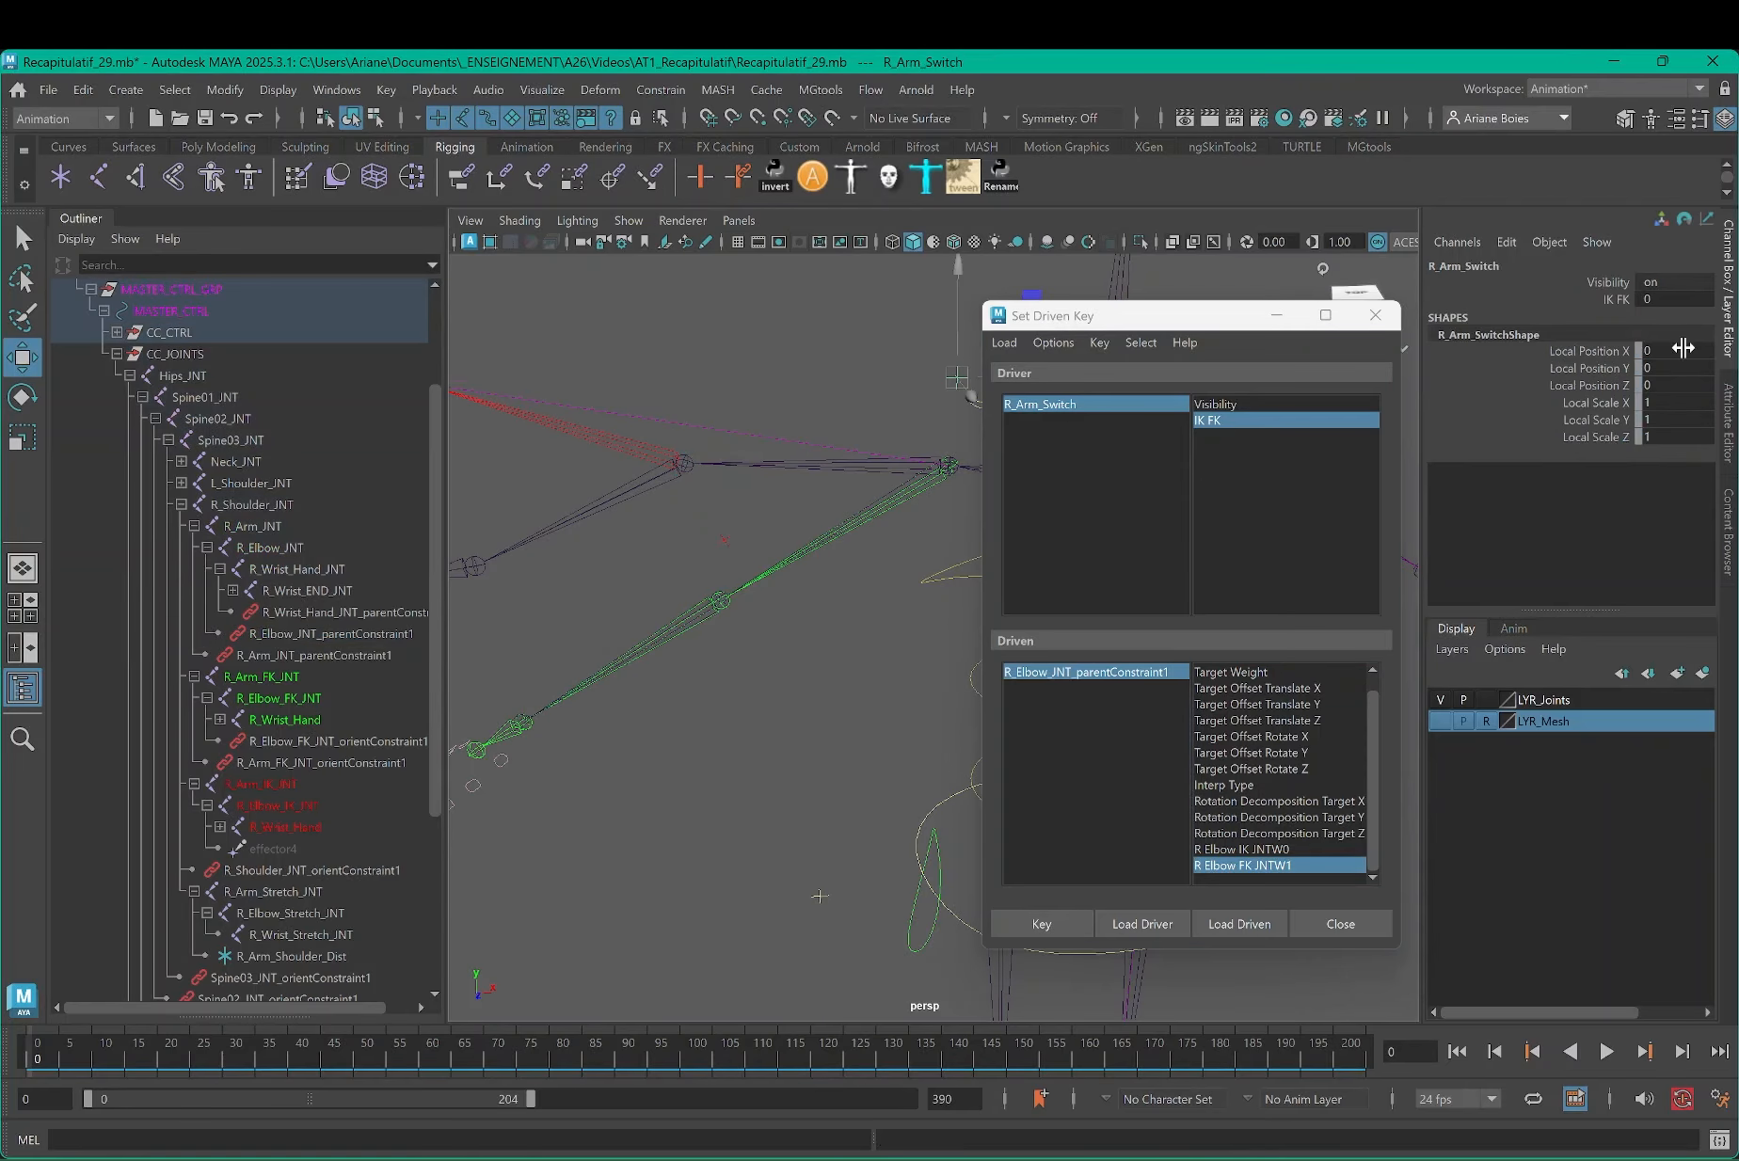
pyautogui.click(1663, 299)
pyautogui.write('10')
pyautogui.press('Return')
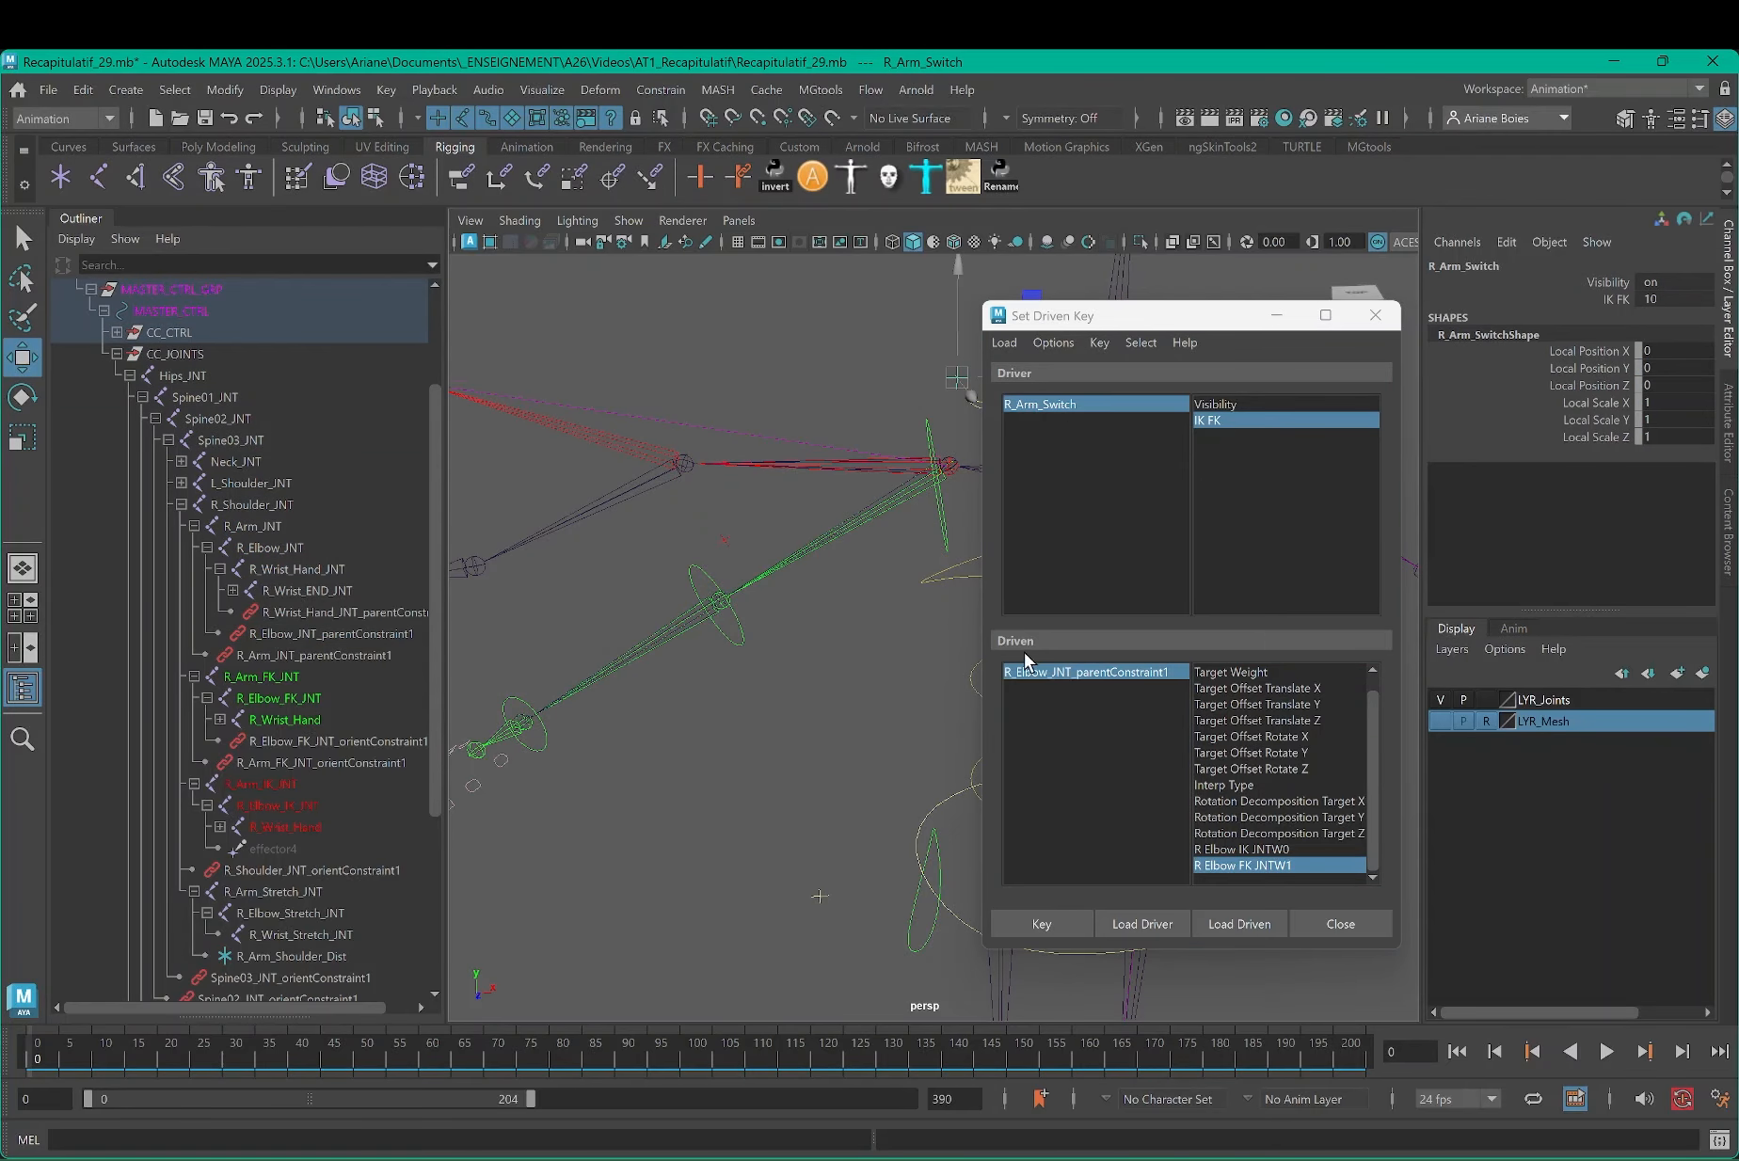
pyautogui.click(288, 633)
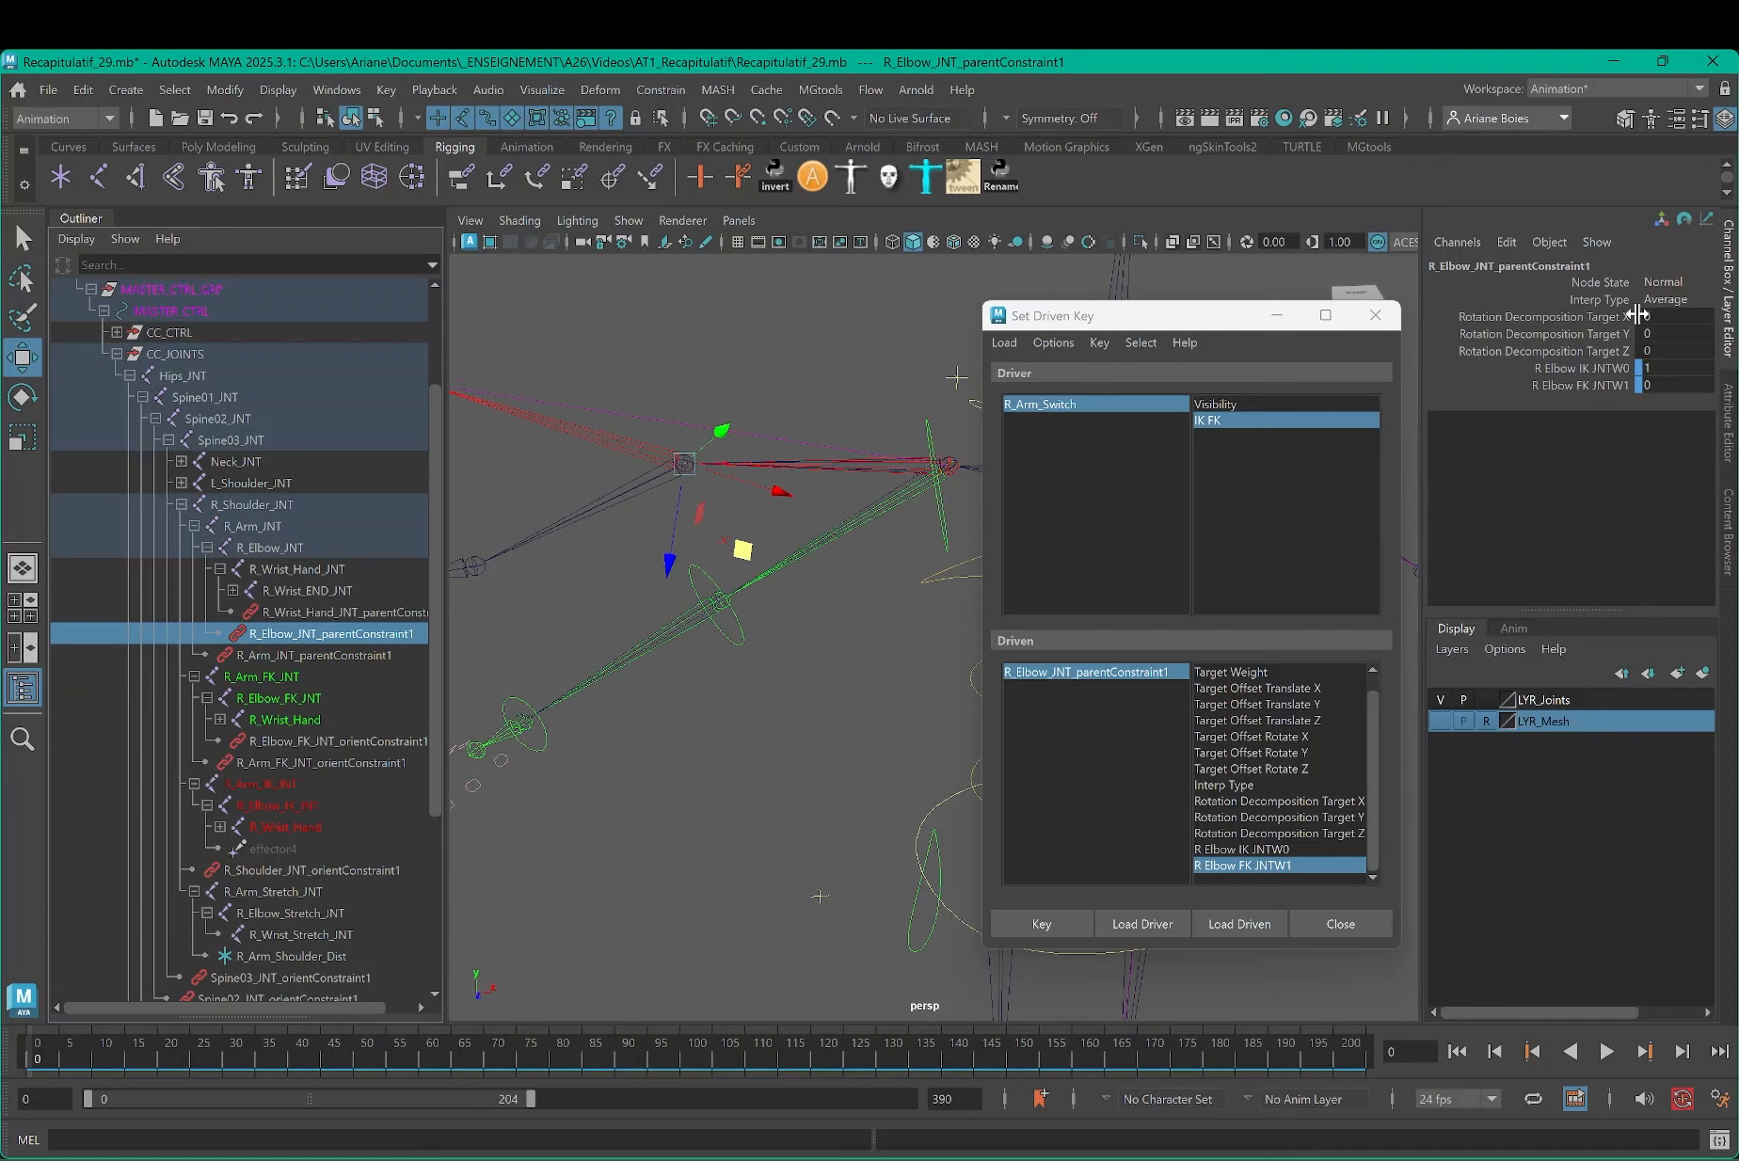
pyautogui.click(1650, 380)
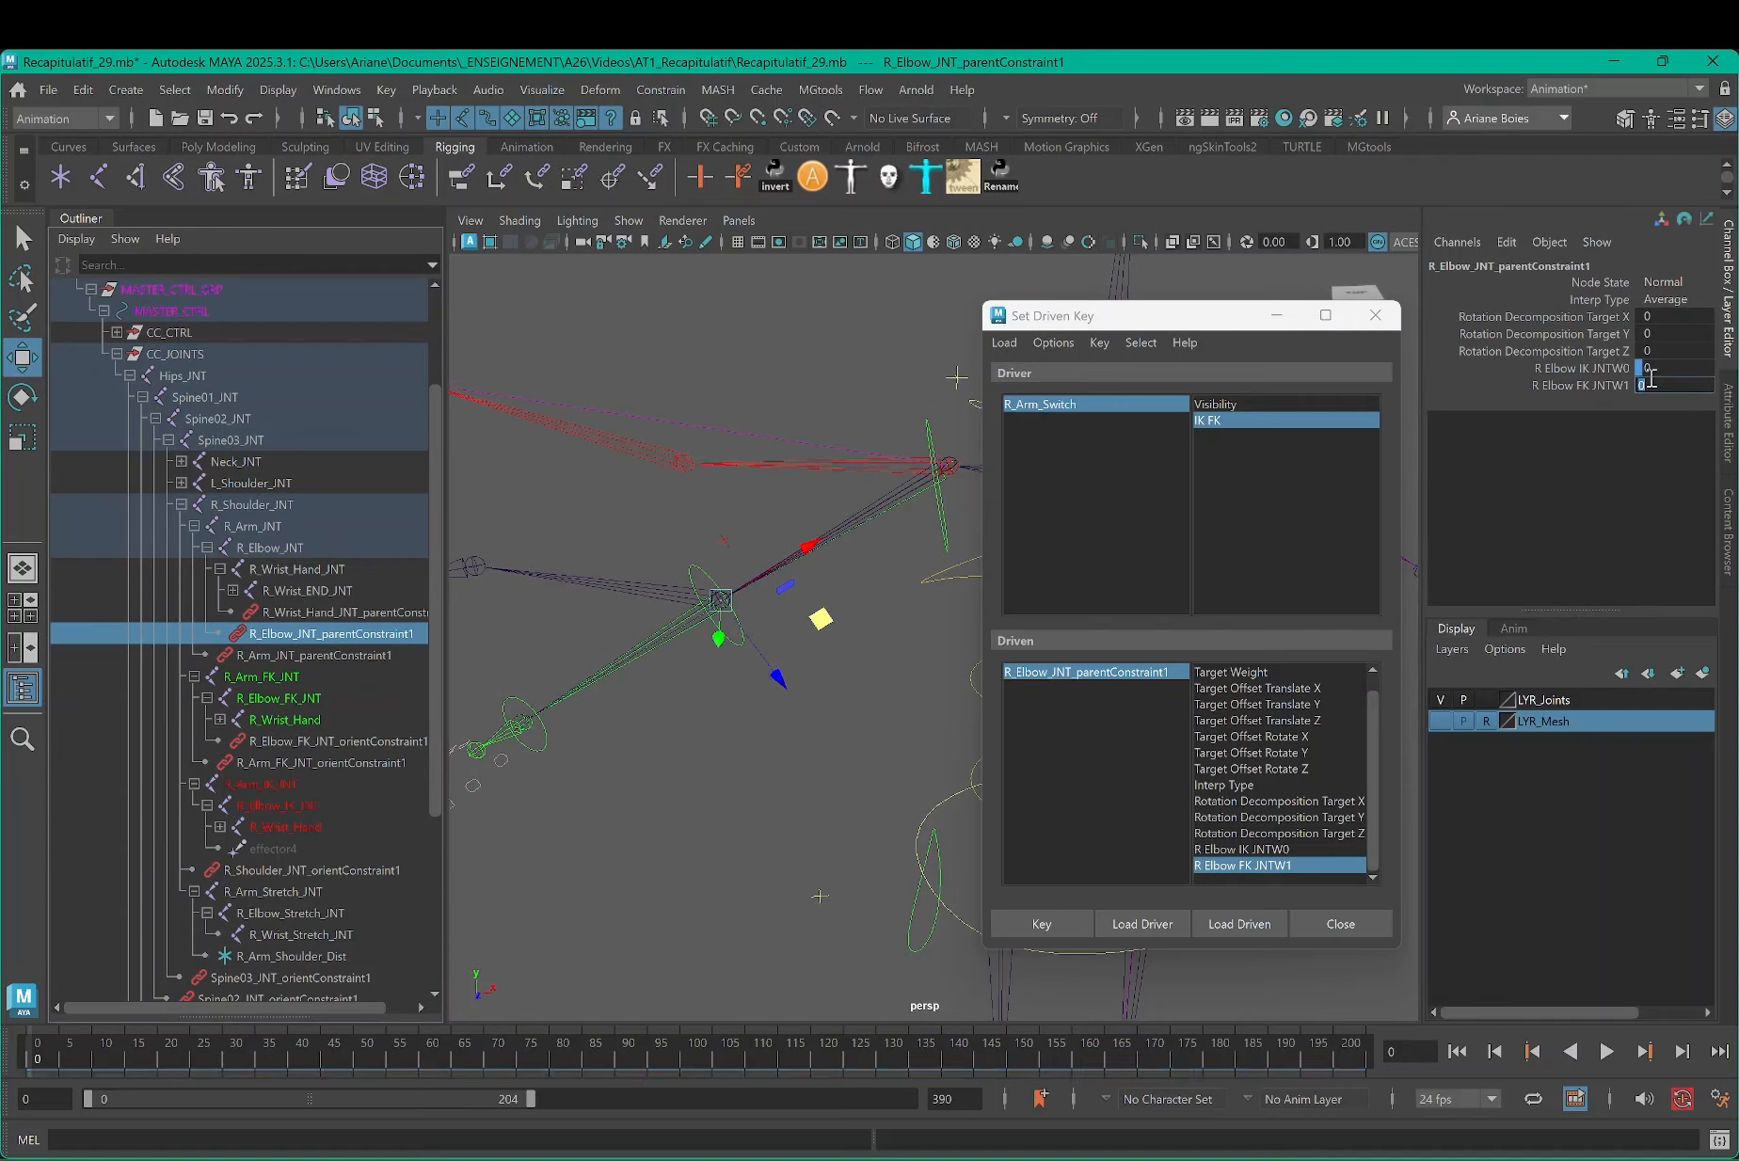
pyautogui.write('1')
pyautogui.press('Return')
pyautogui.click(1092, 921)
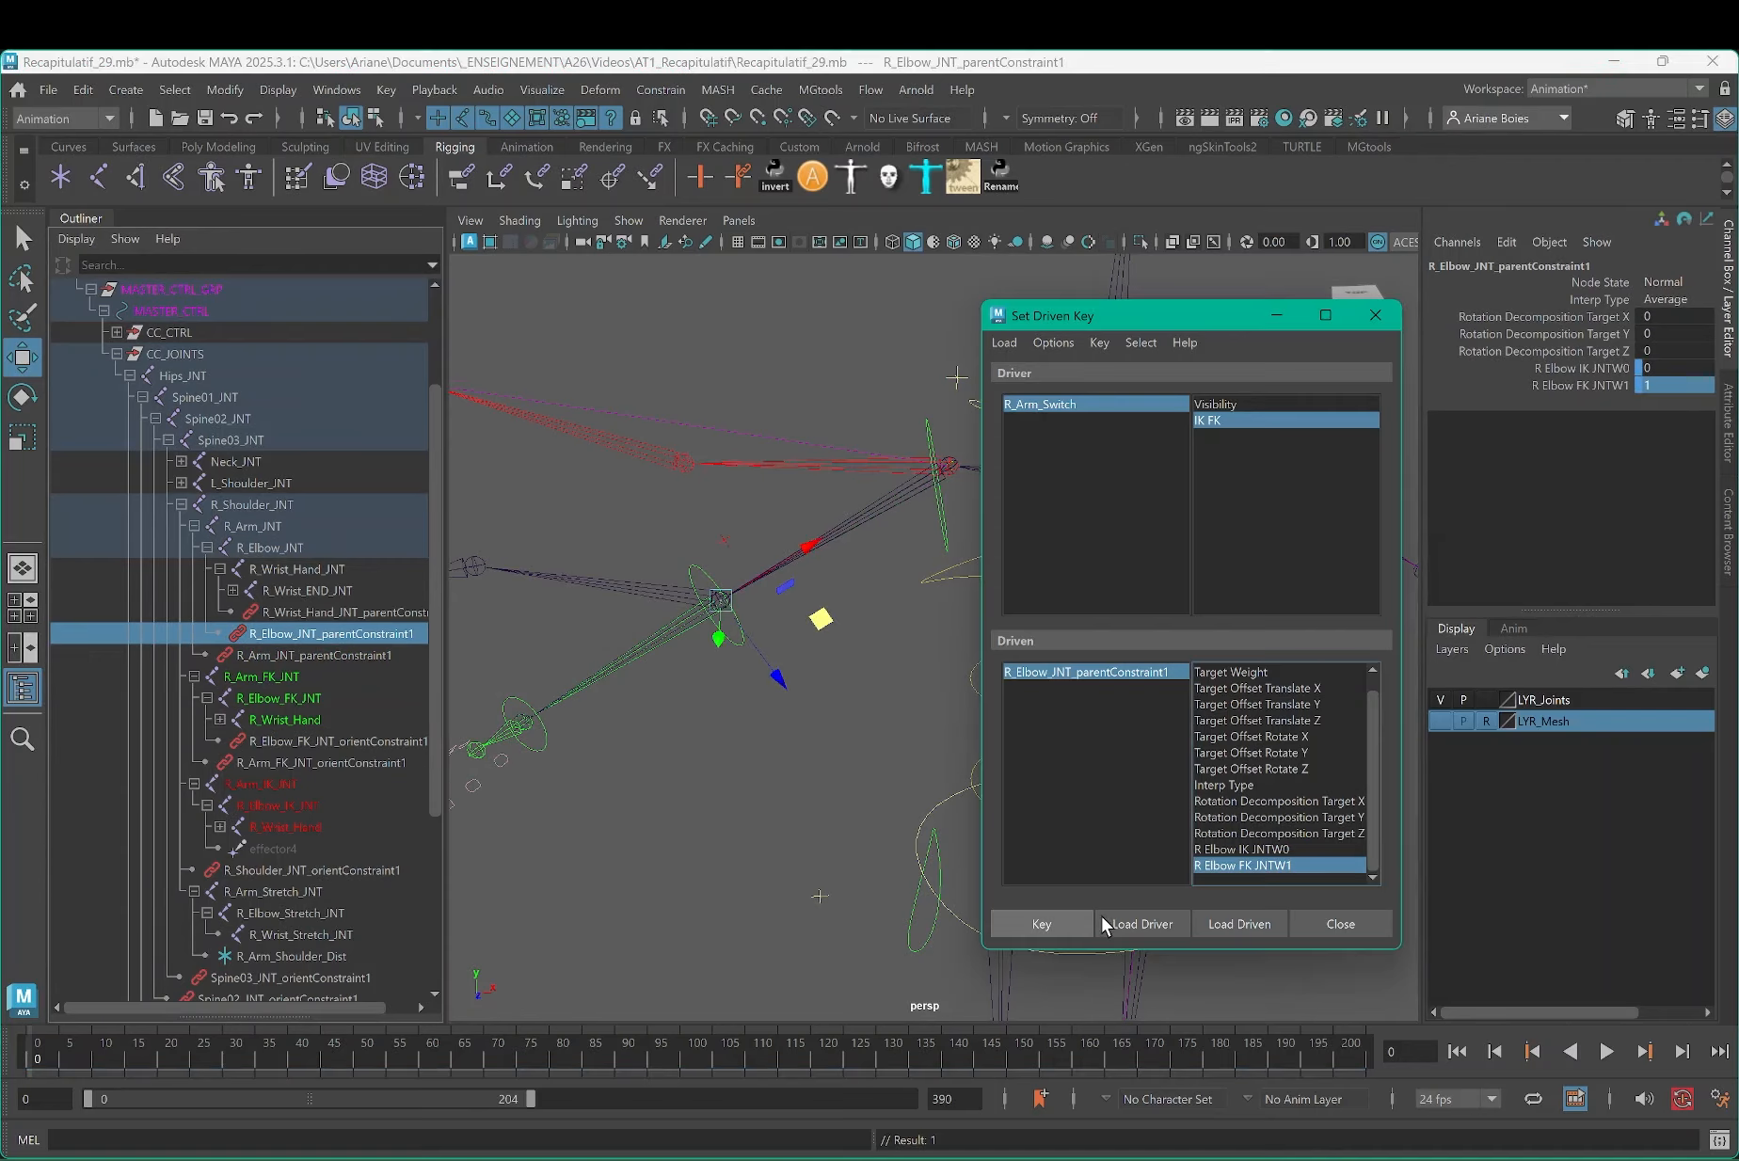
pyautogui.click(1270, 850)
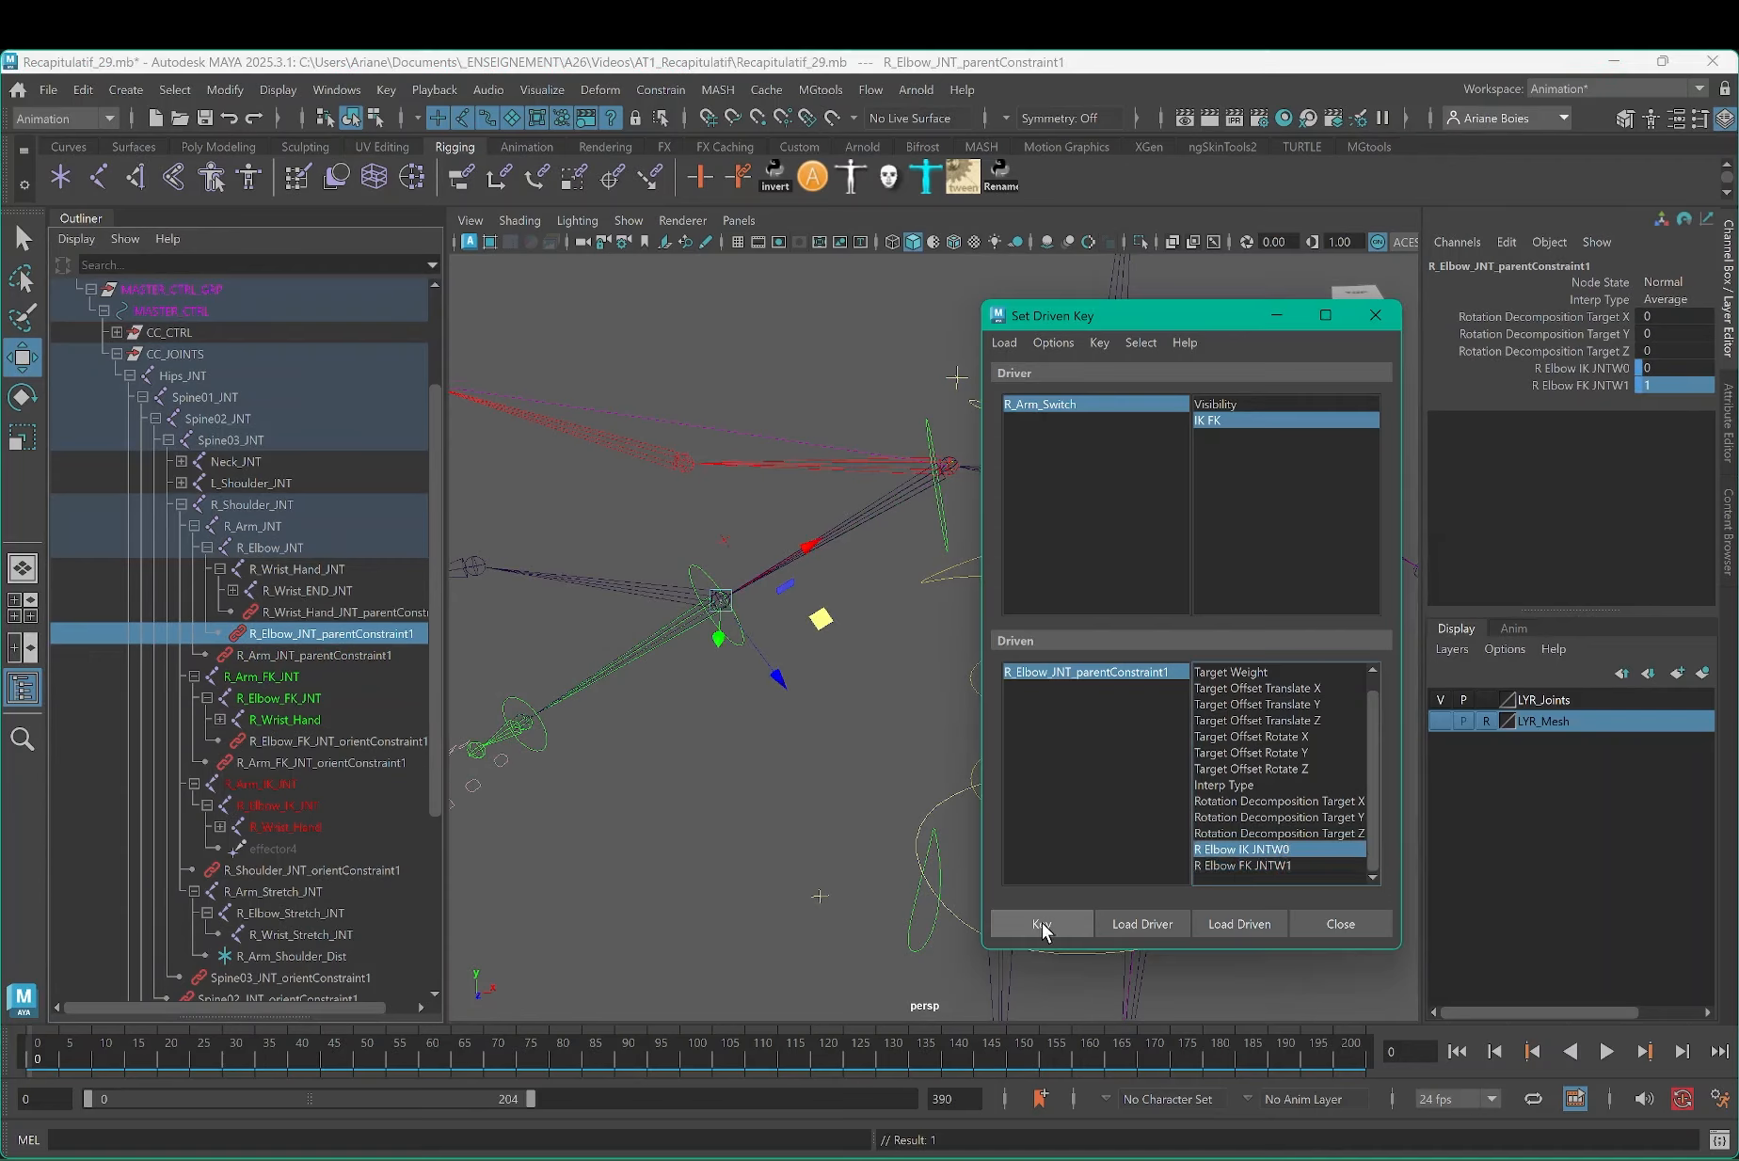
# Step: Set R_Arm_Switch's IK FK back to 0 for keying the wrist
pyautogui.click(967, 386)
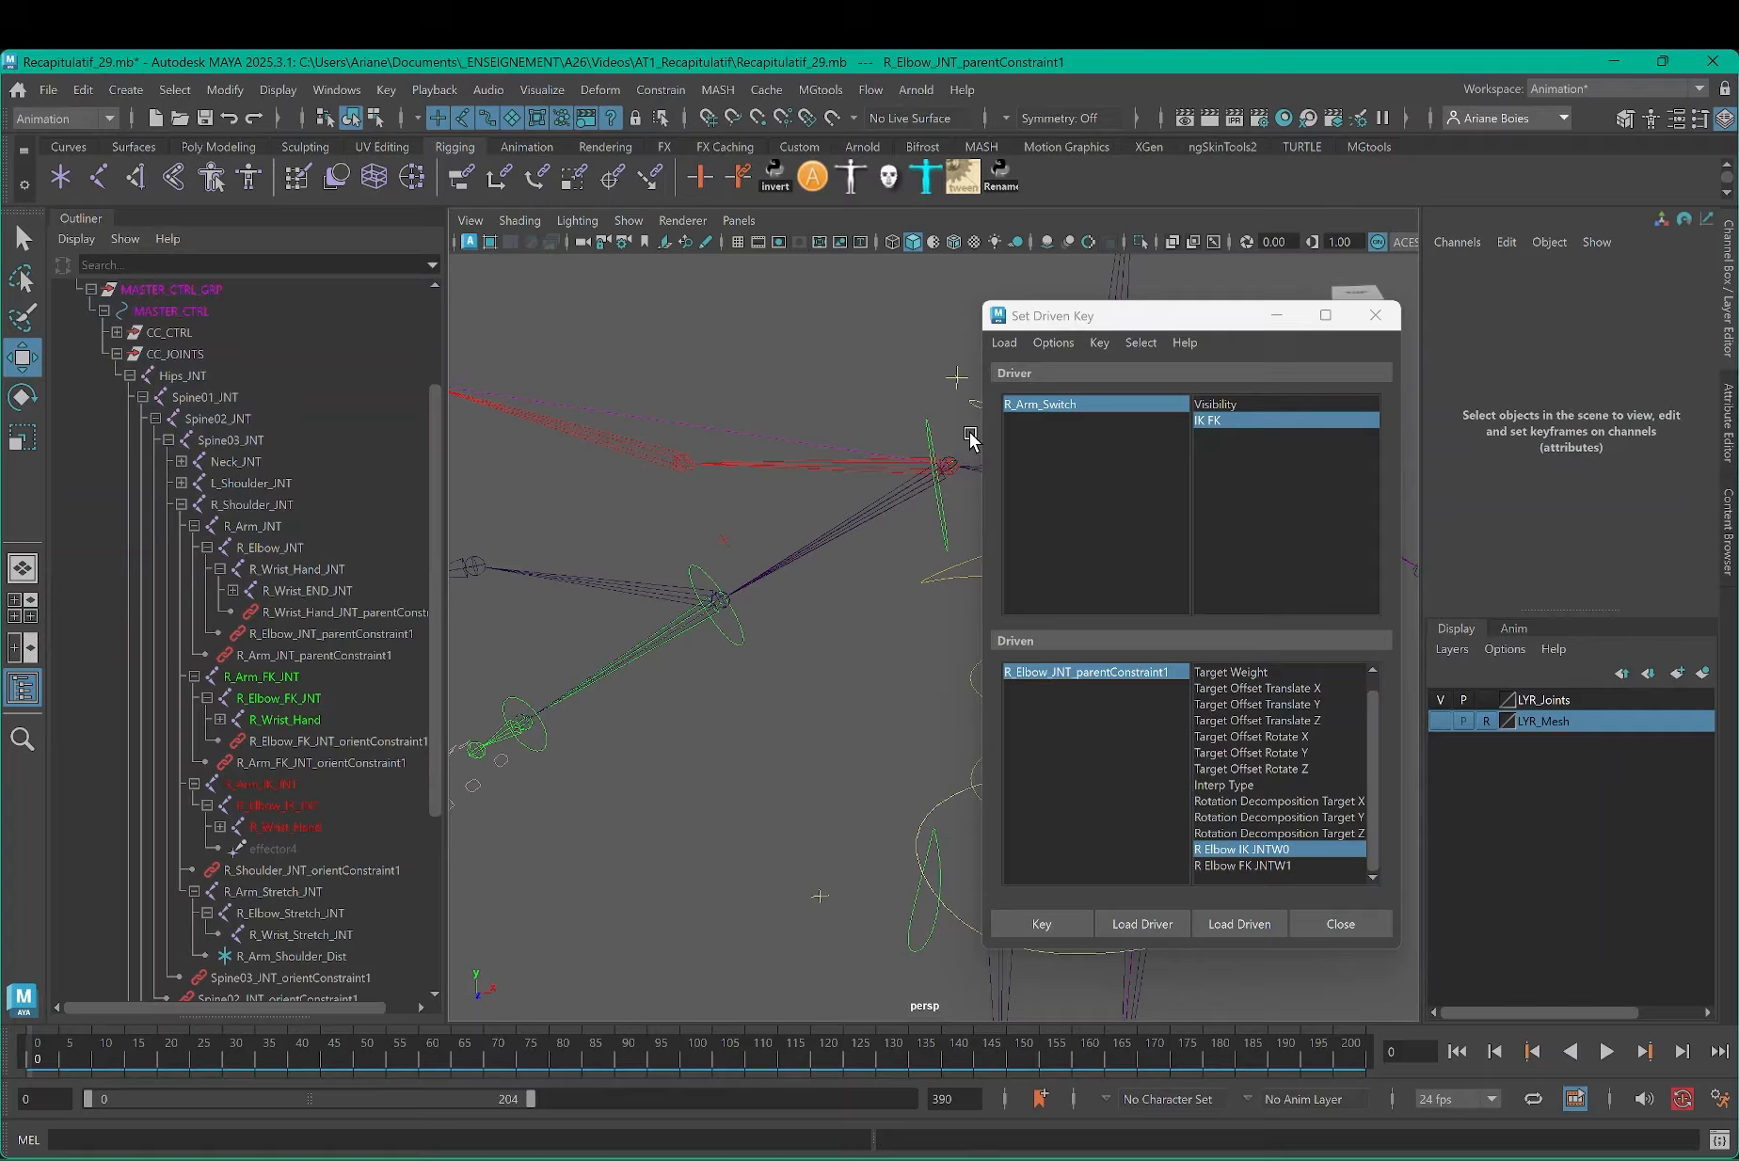
pyautogui.click(959, 377)
pyautogui.moveTo(1700, 300); pyautogui.dragTo(1642, 300, button='middle')
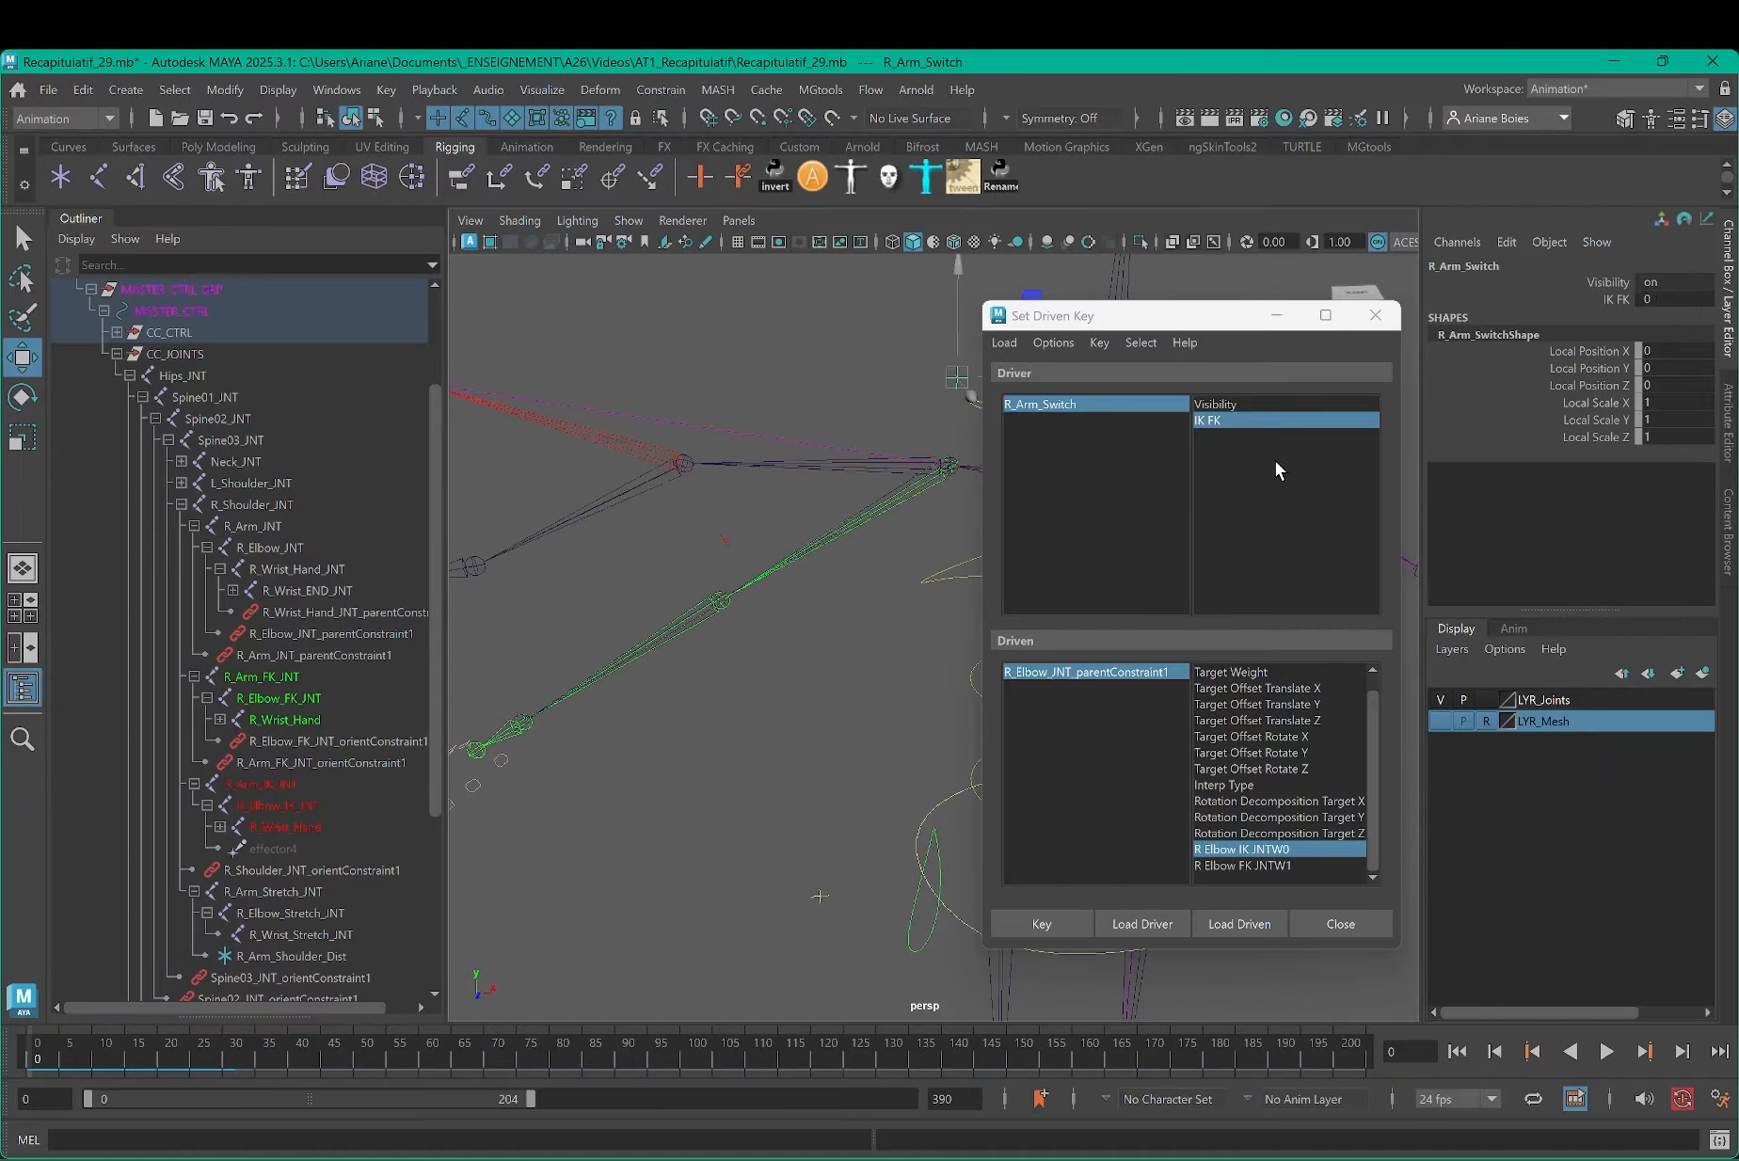
# Step: Load R_Wrist_Hand_JNT's parent constraint as the driven object and set its R Wrist Hand W1 weight to 0
pyautogui.click(318, 613)
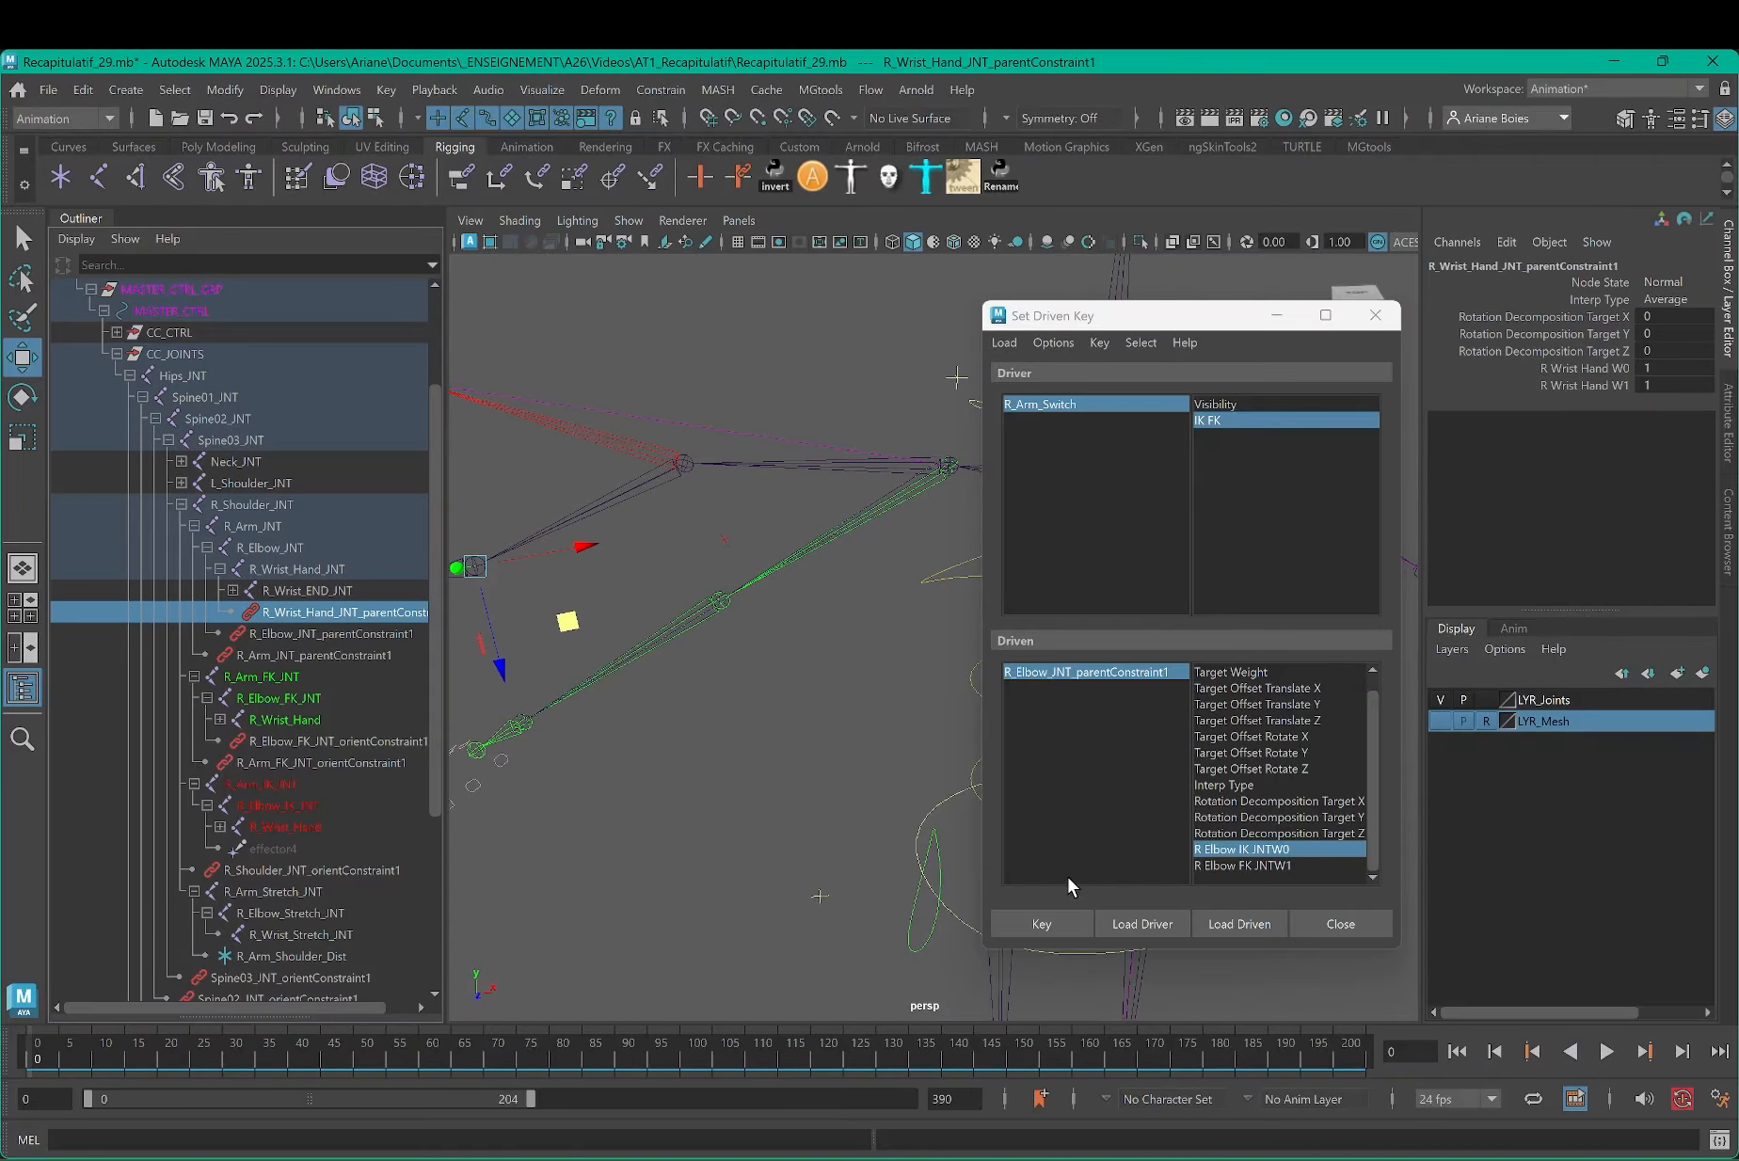
pyautogui.click(1238, 924)
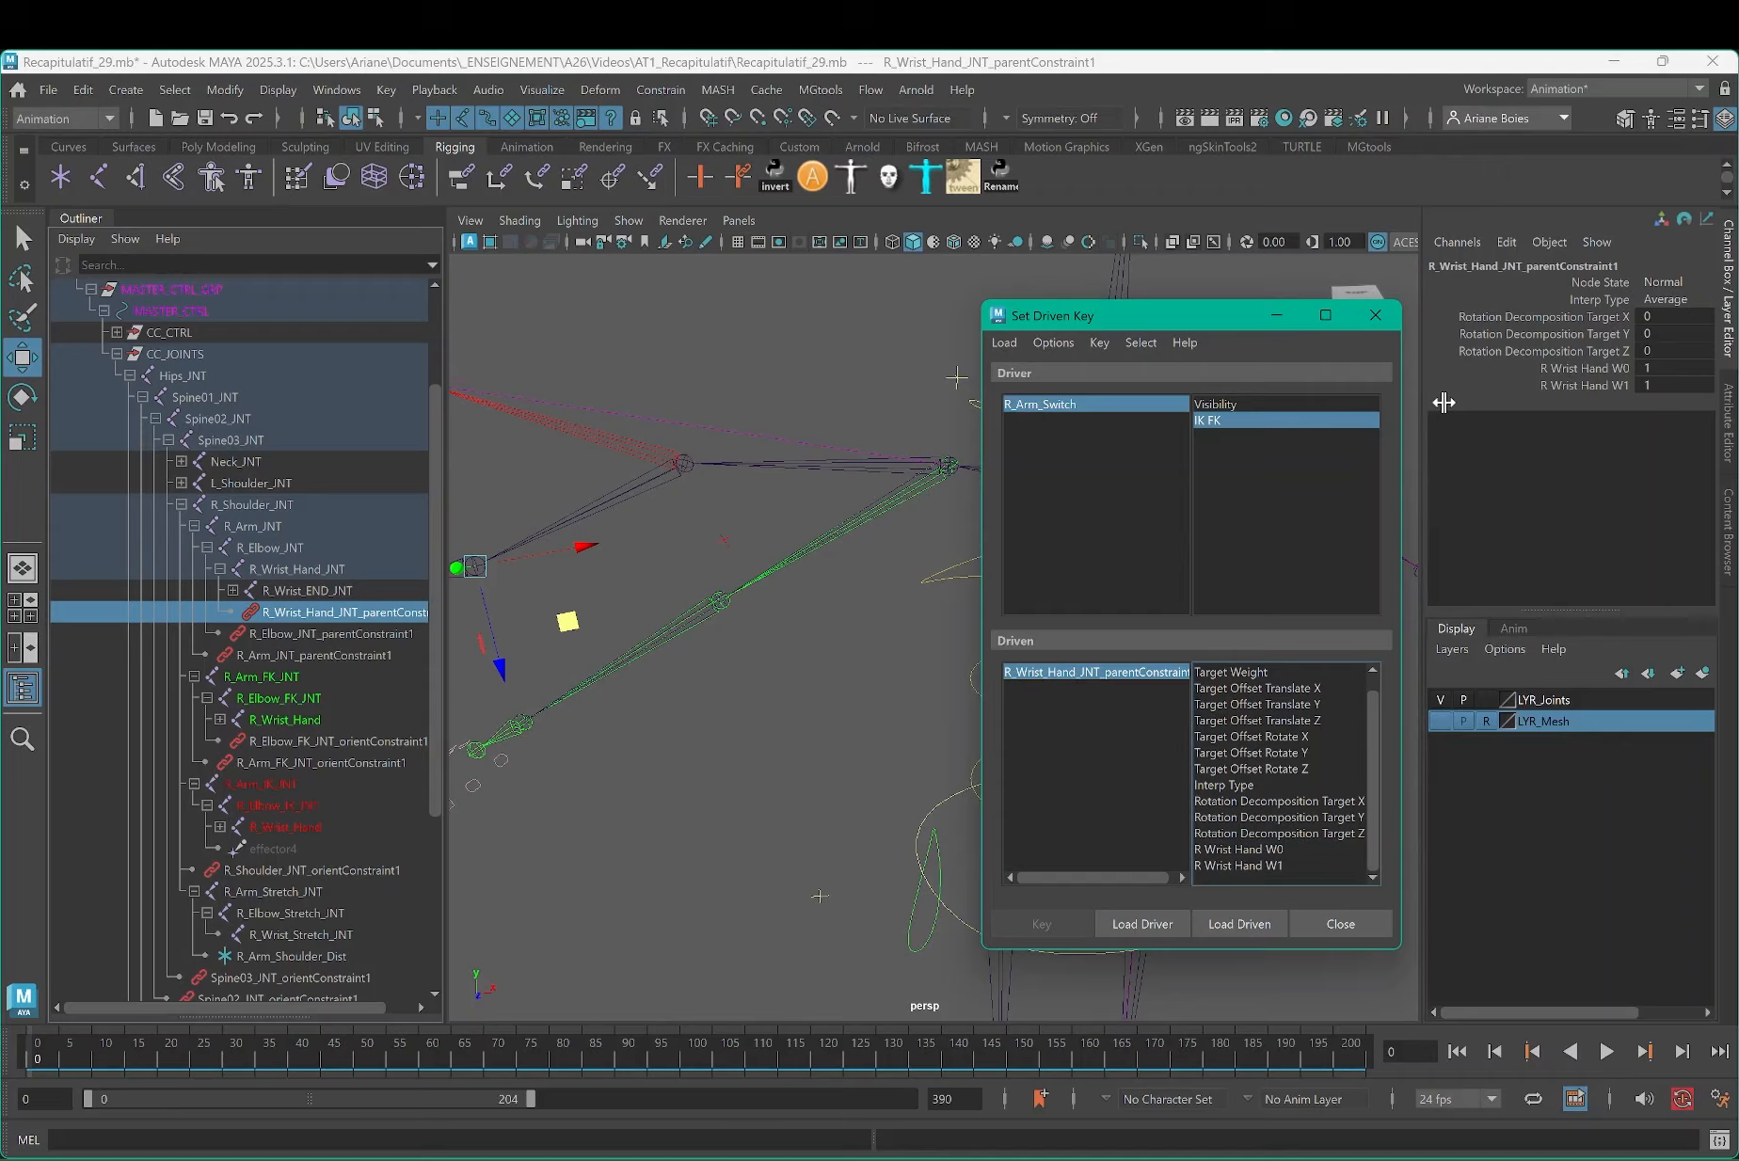
pyautogui.doubleClick(1675, 385)
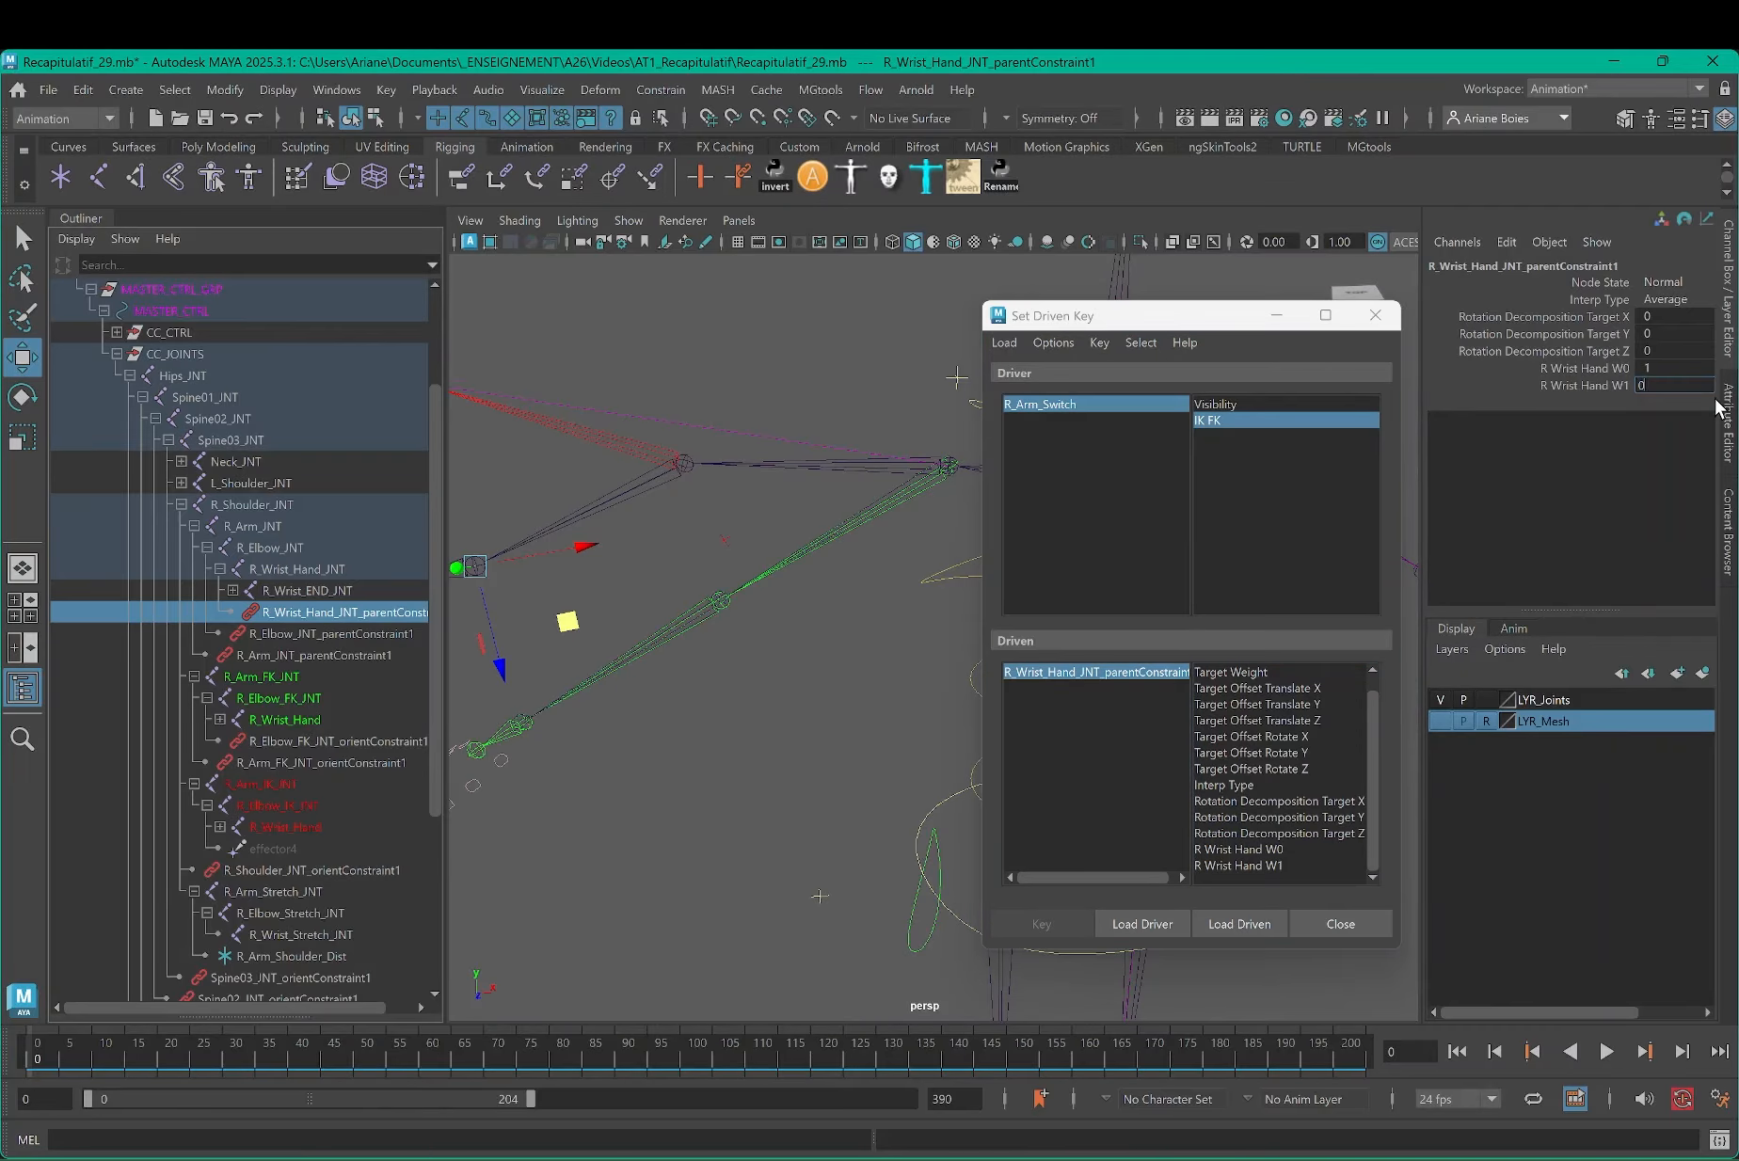
pyautogui.write('0')
pyautogui.press('Return')
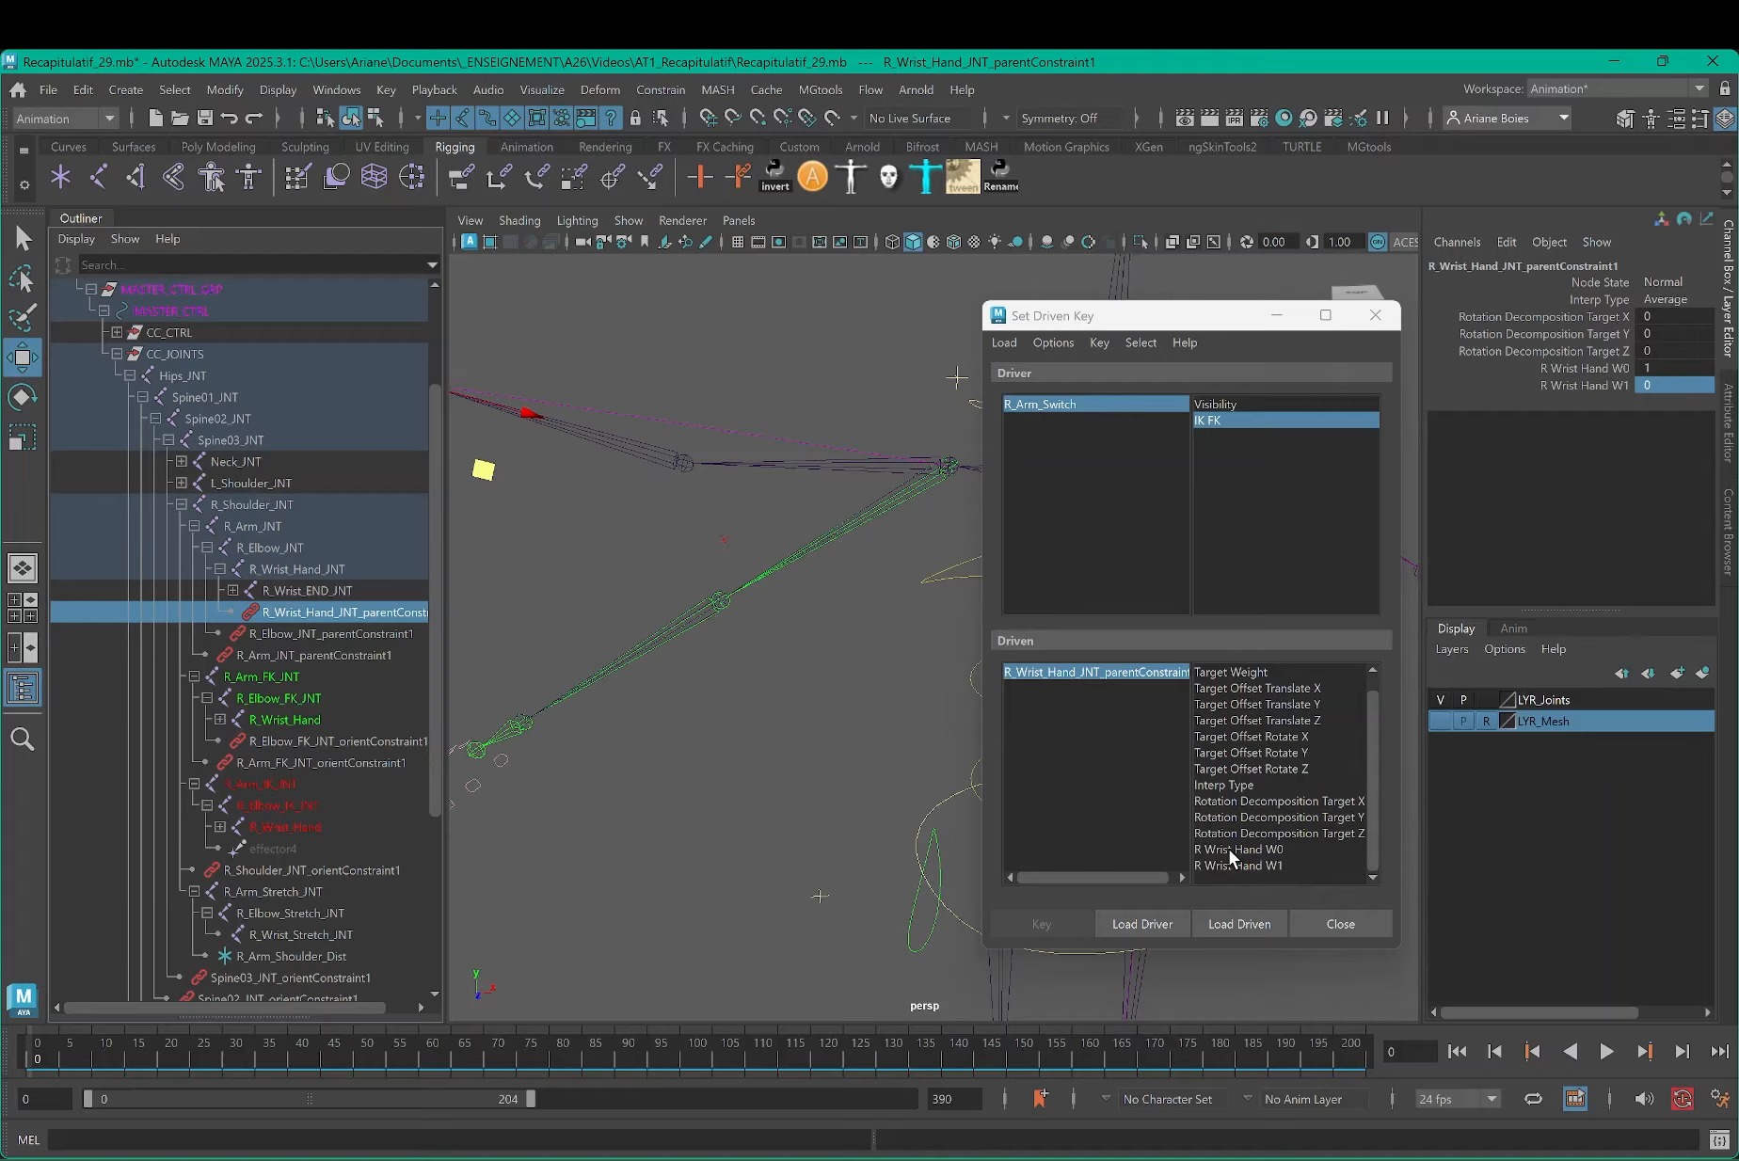
# Step: Key R Wrist Hand W0 and R Wrist Hand W1 of the wrist's parent constraint with R_Arm_Switch's IK FK at 0
pyautogui.click(1264, 920)
pyautogui.click(1241, 850)
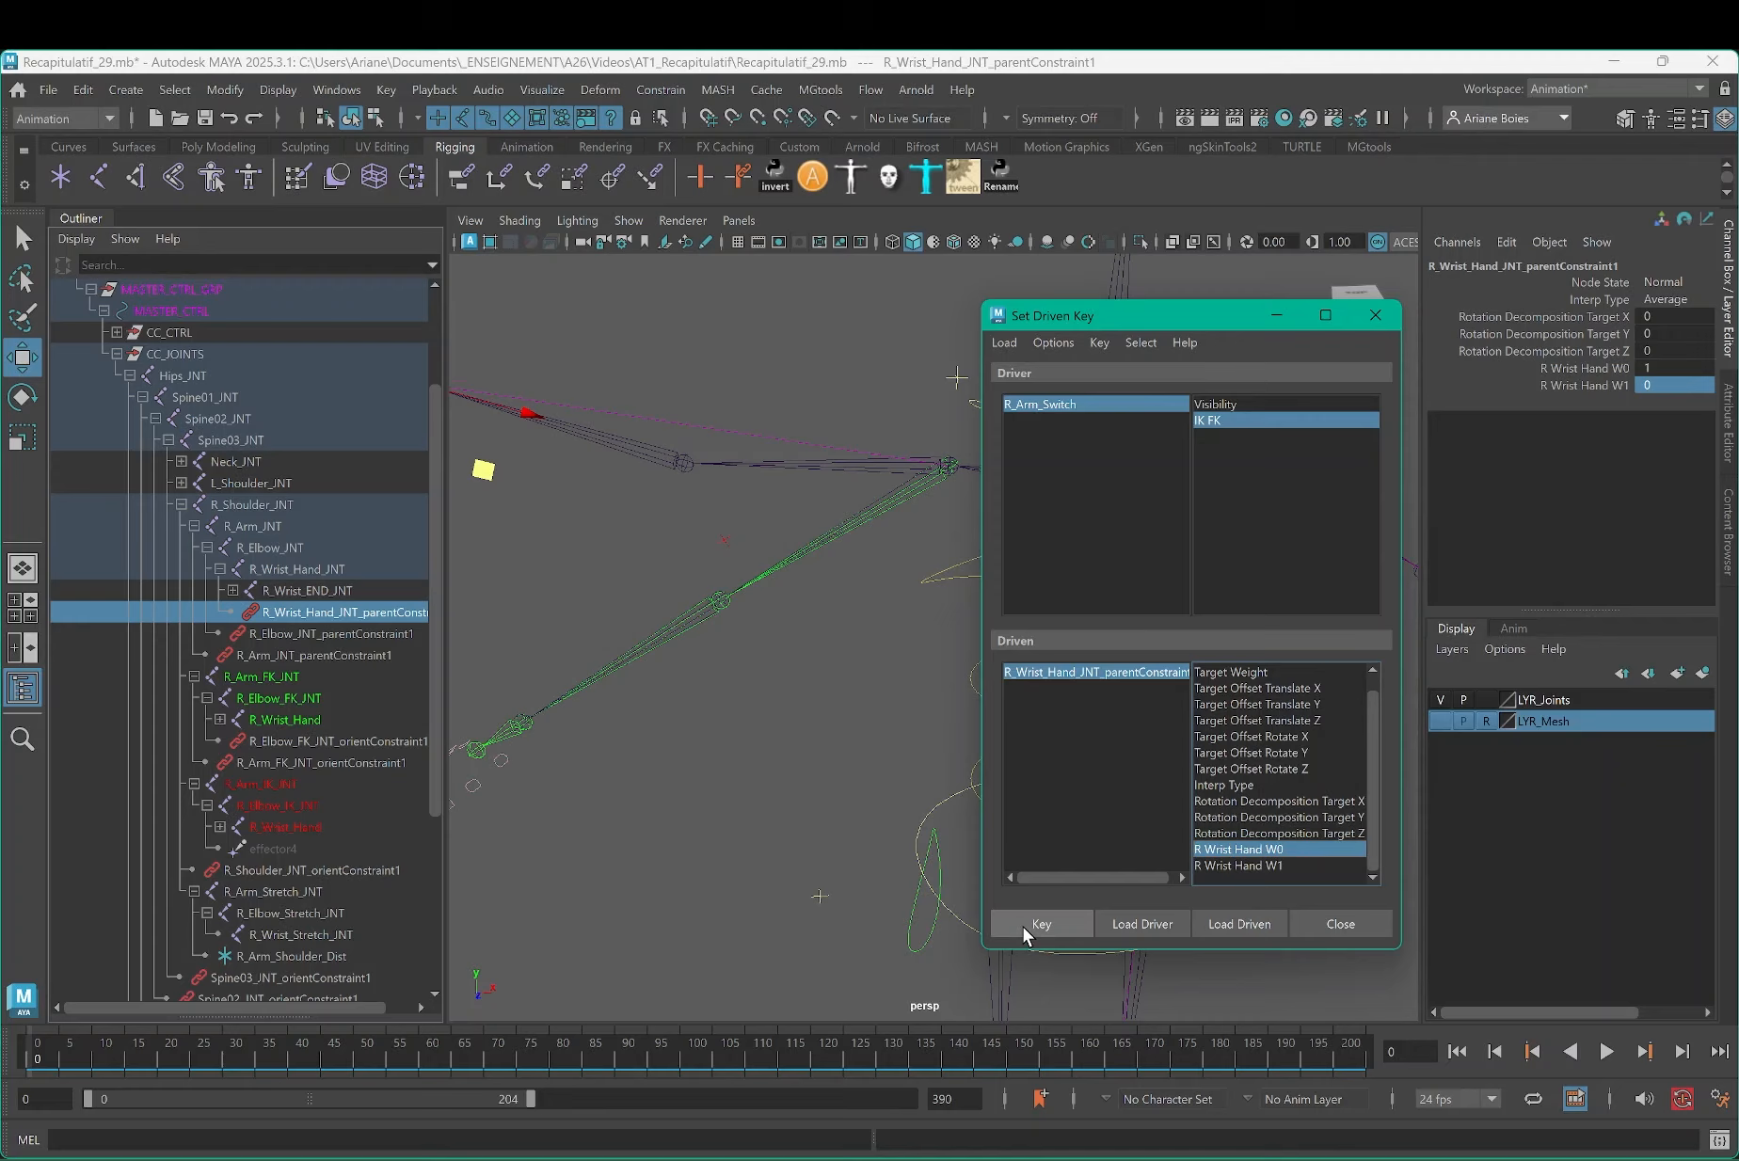
pyautogui.click(1023, 927)
pyautogui.click(1237, 866)
pyautogui.click(1035, 927)
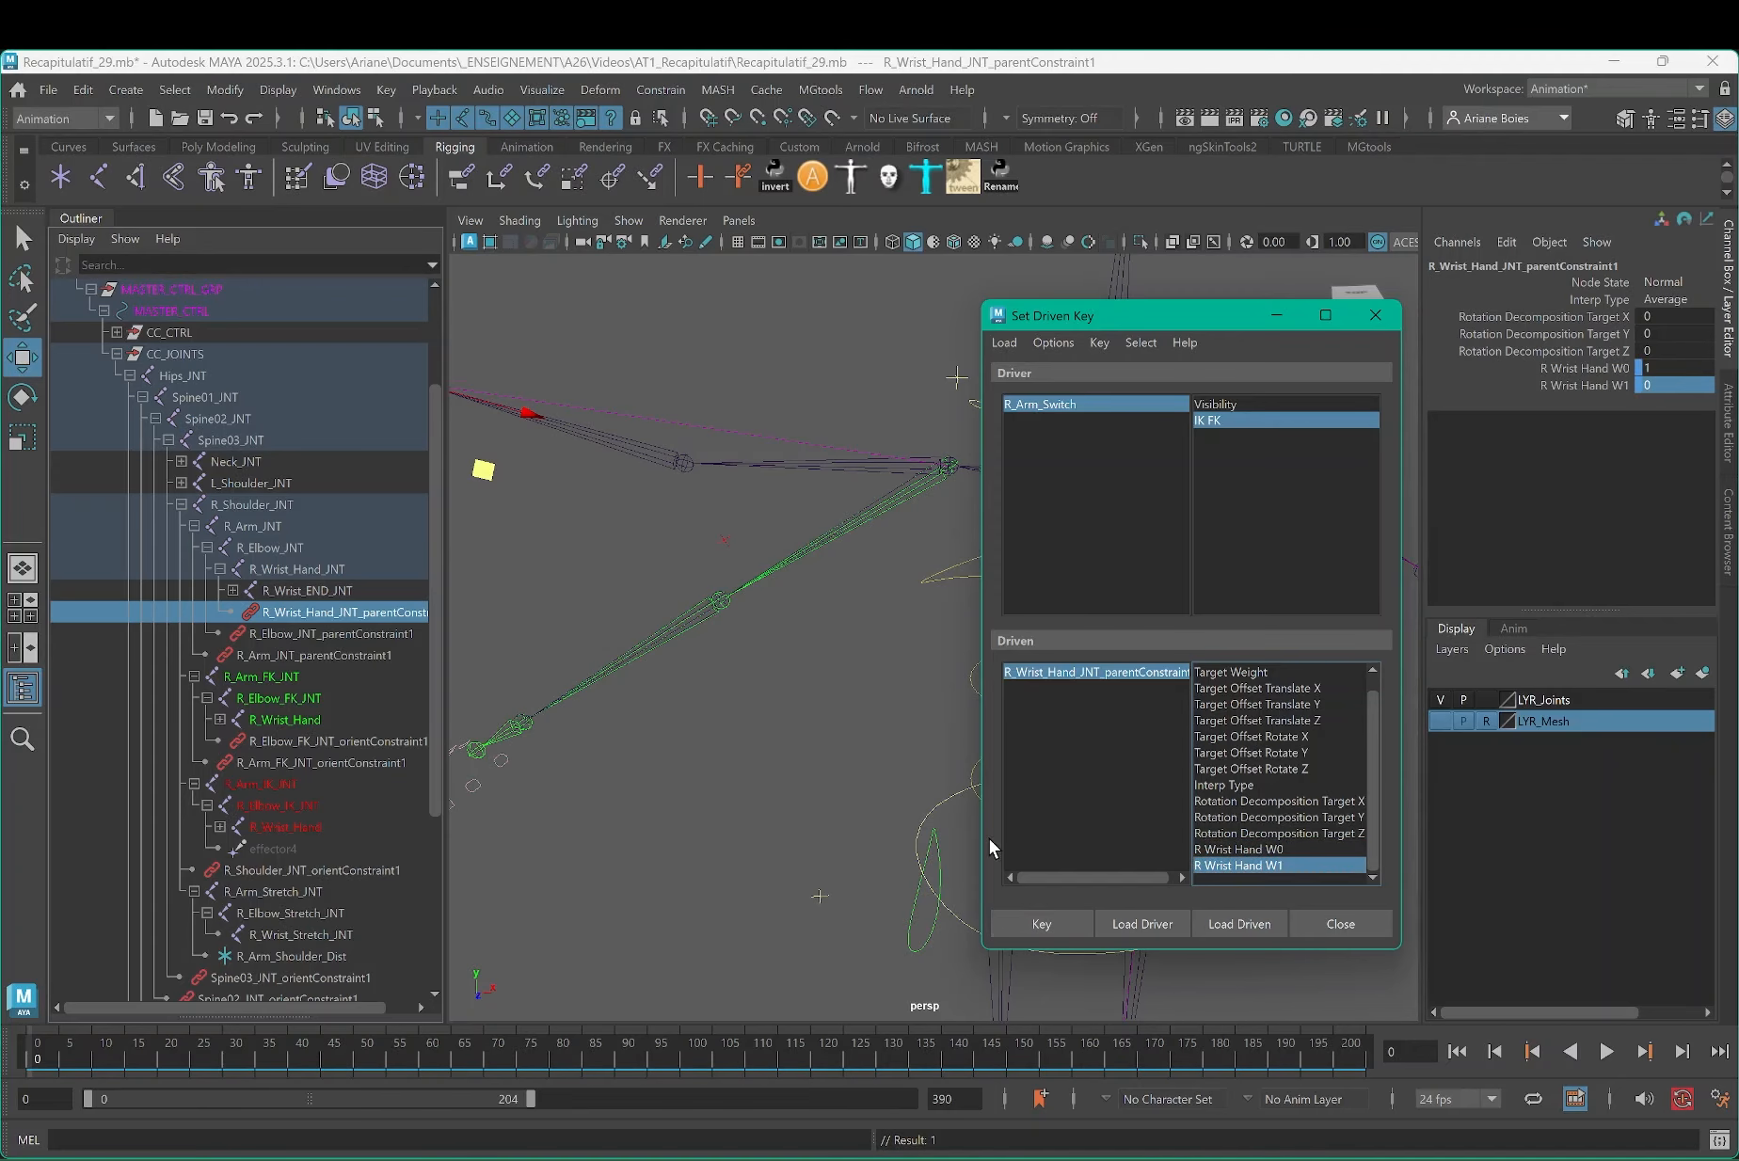
# Step: With R_Arm_Switch's IK FK at 10, key R_Wrist_Hand_JNT's parent constraint with W0 at 0 and W1 at 1, and close Set Driven Key
pyautogui.click(953, 377)
pyautogui.moveTo(1672, 299); pyautogui.dragTo(1732, 299, button='middle')
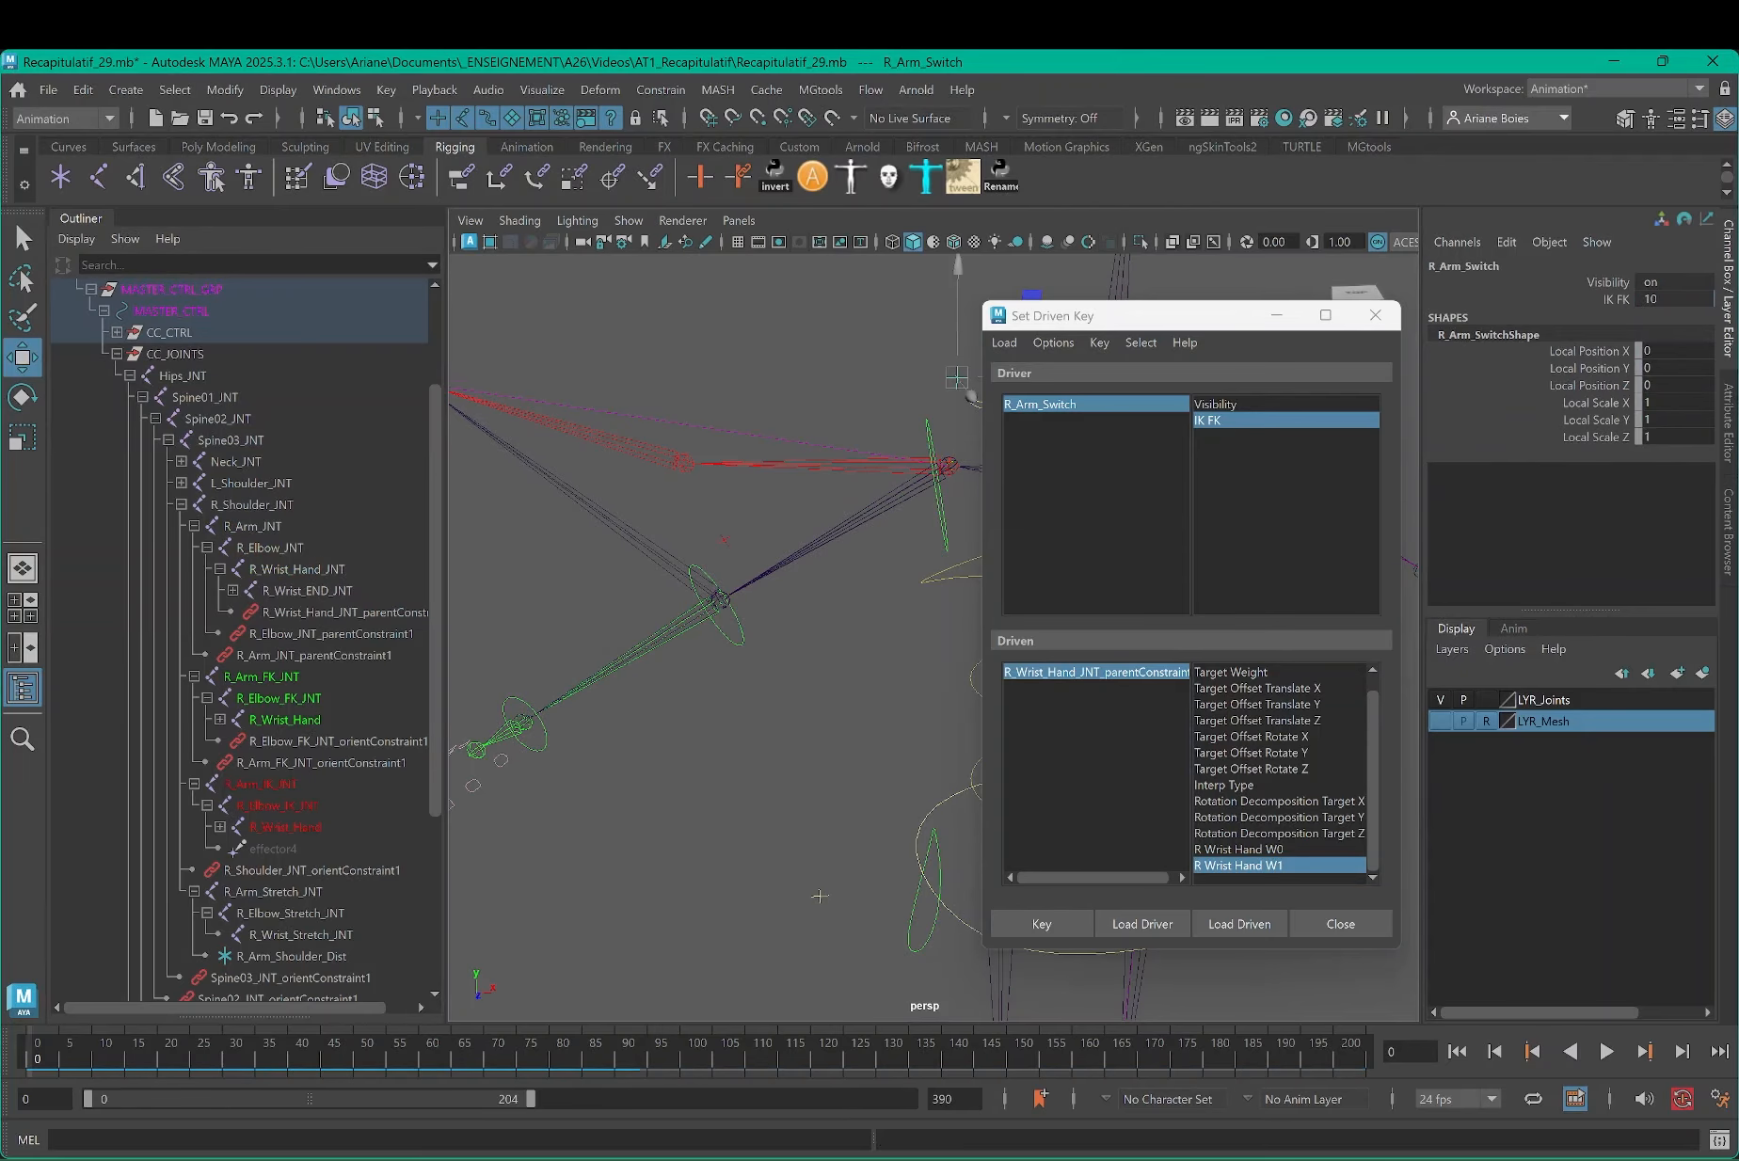
pyautogui.click(307, 612)
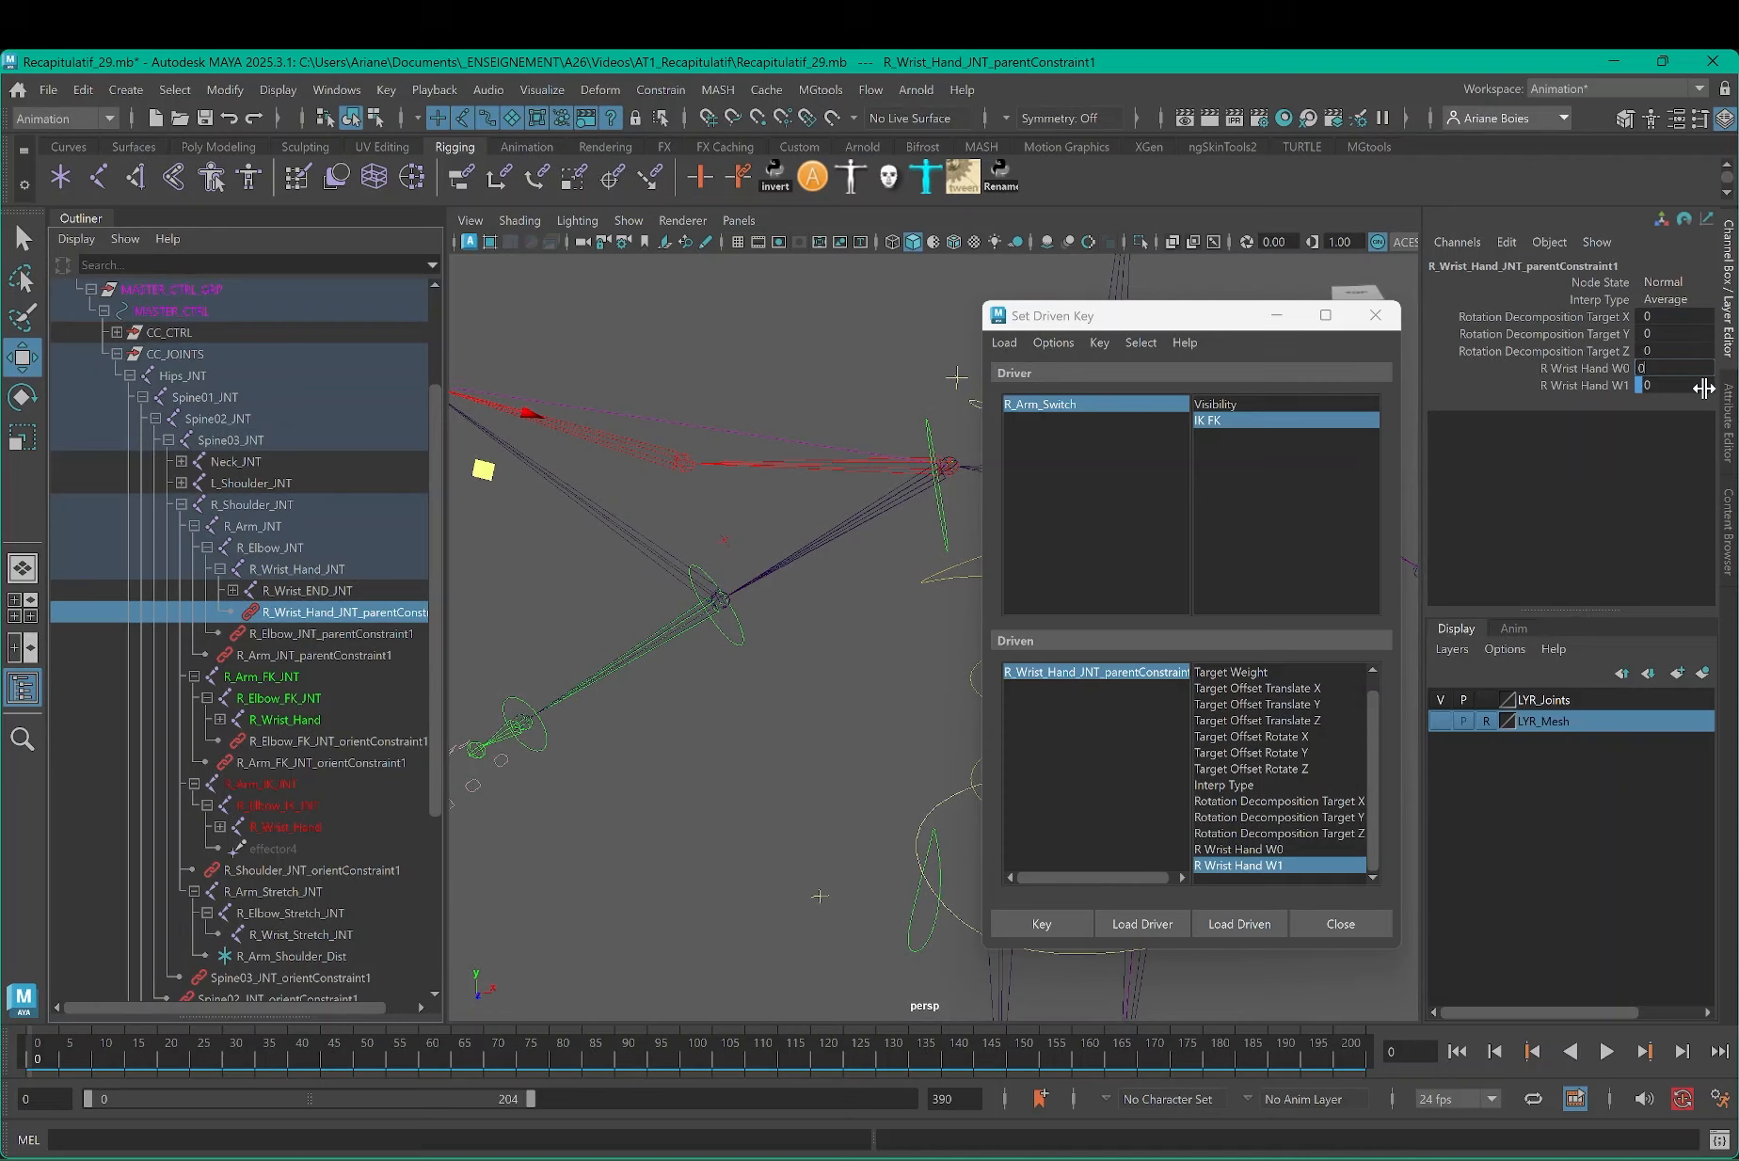
pyautogui.write('1')
pyautogui.press('Return')
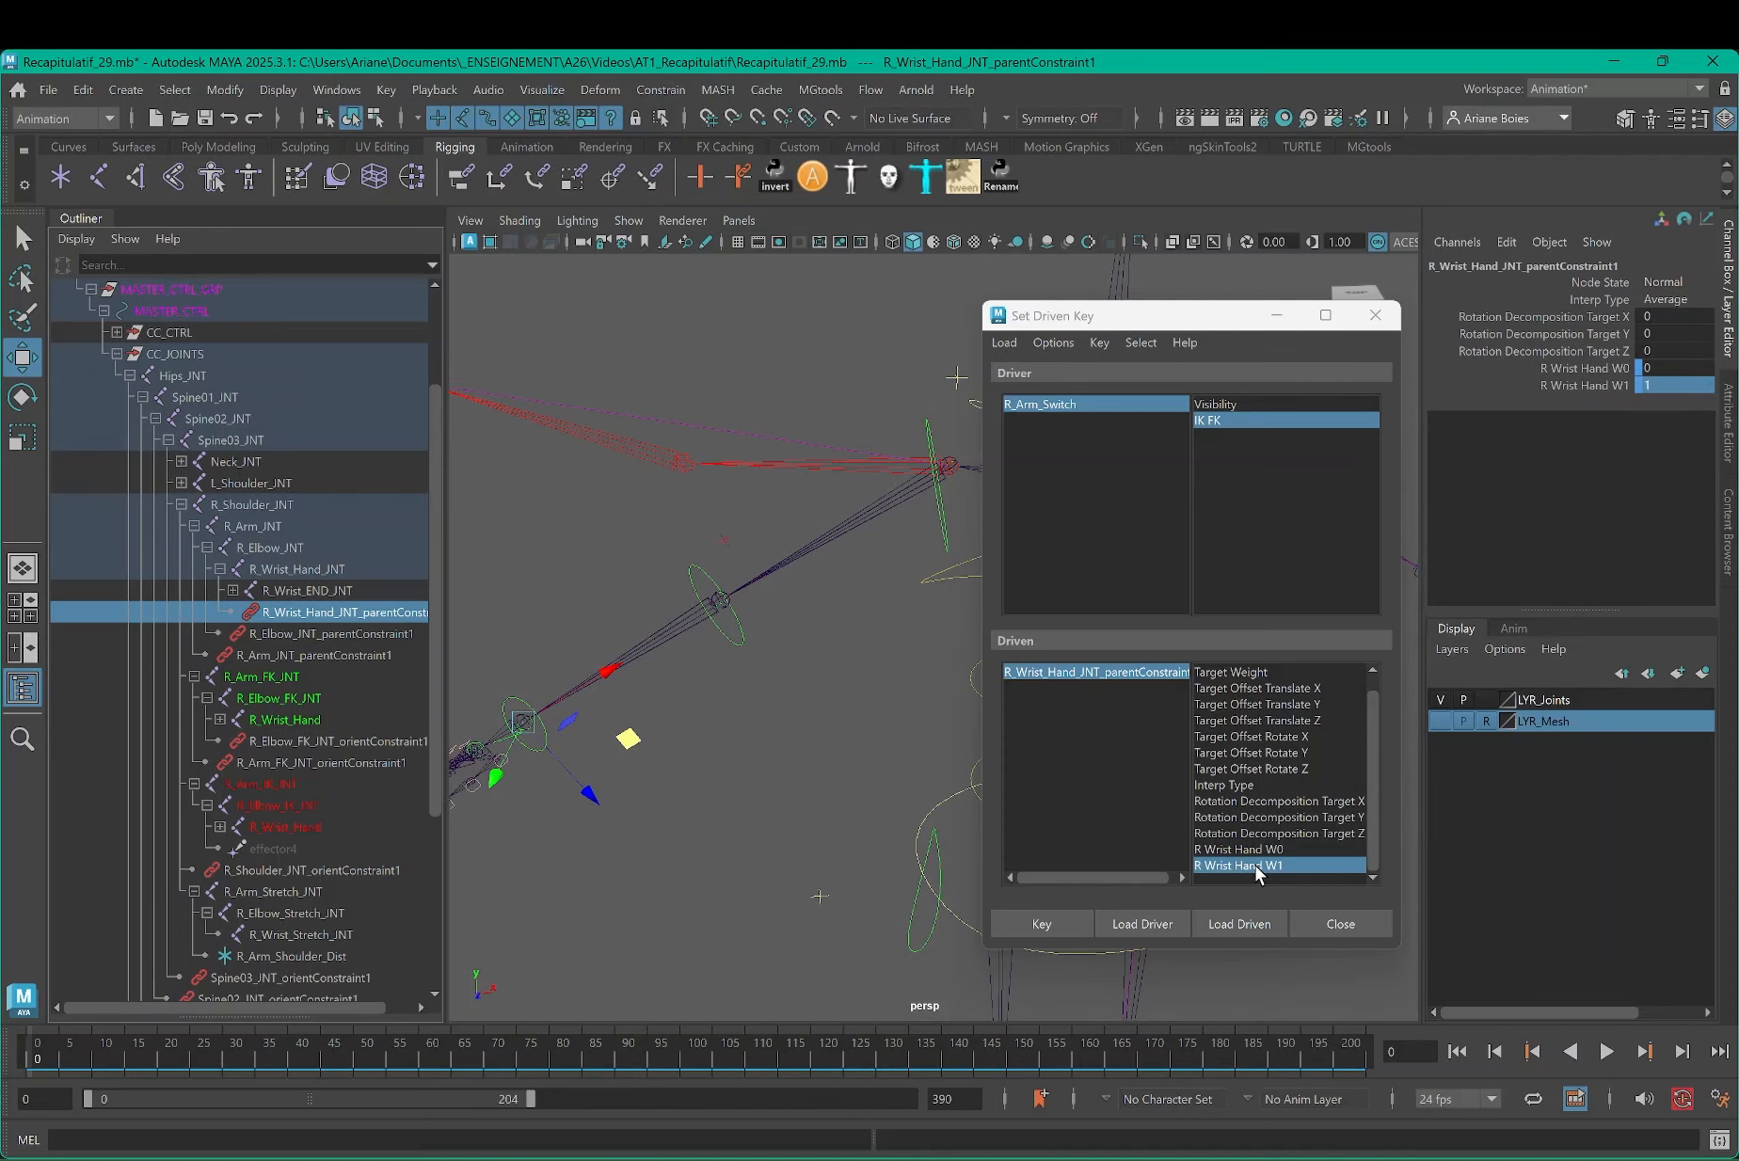
pyautogui.click(1256, 866)
pyautogui.click(1051, 919)
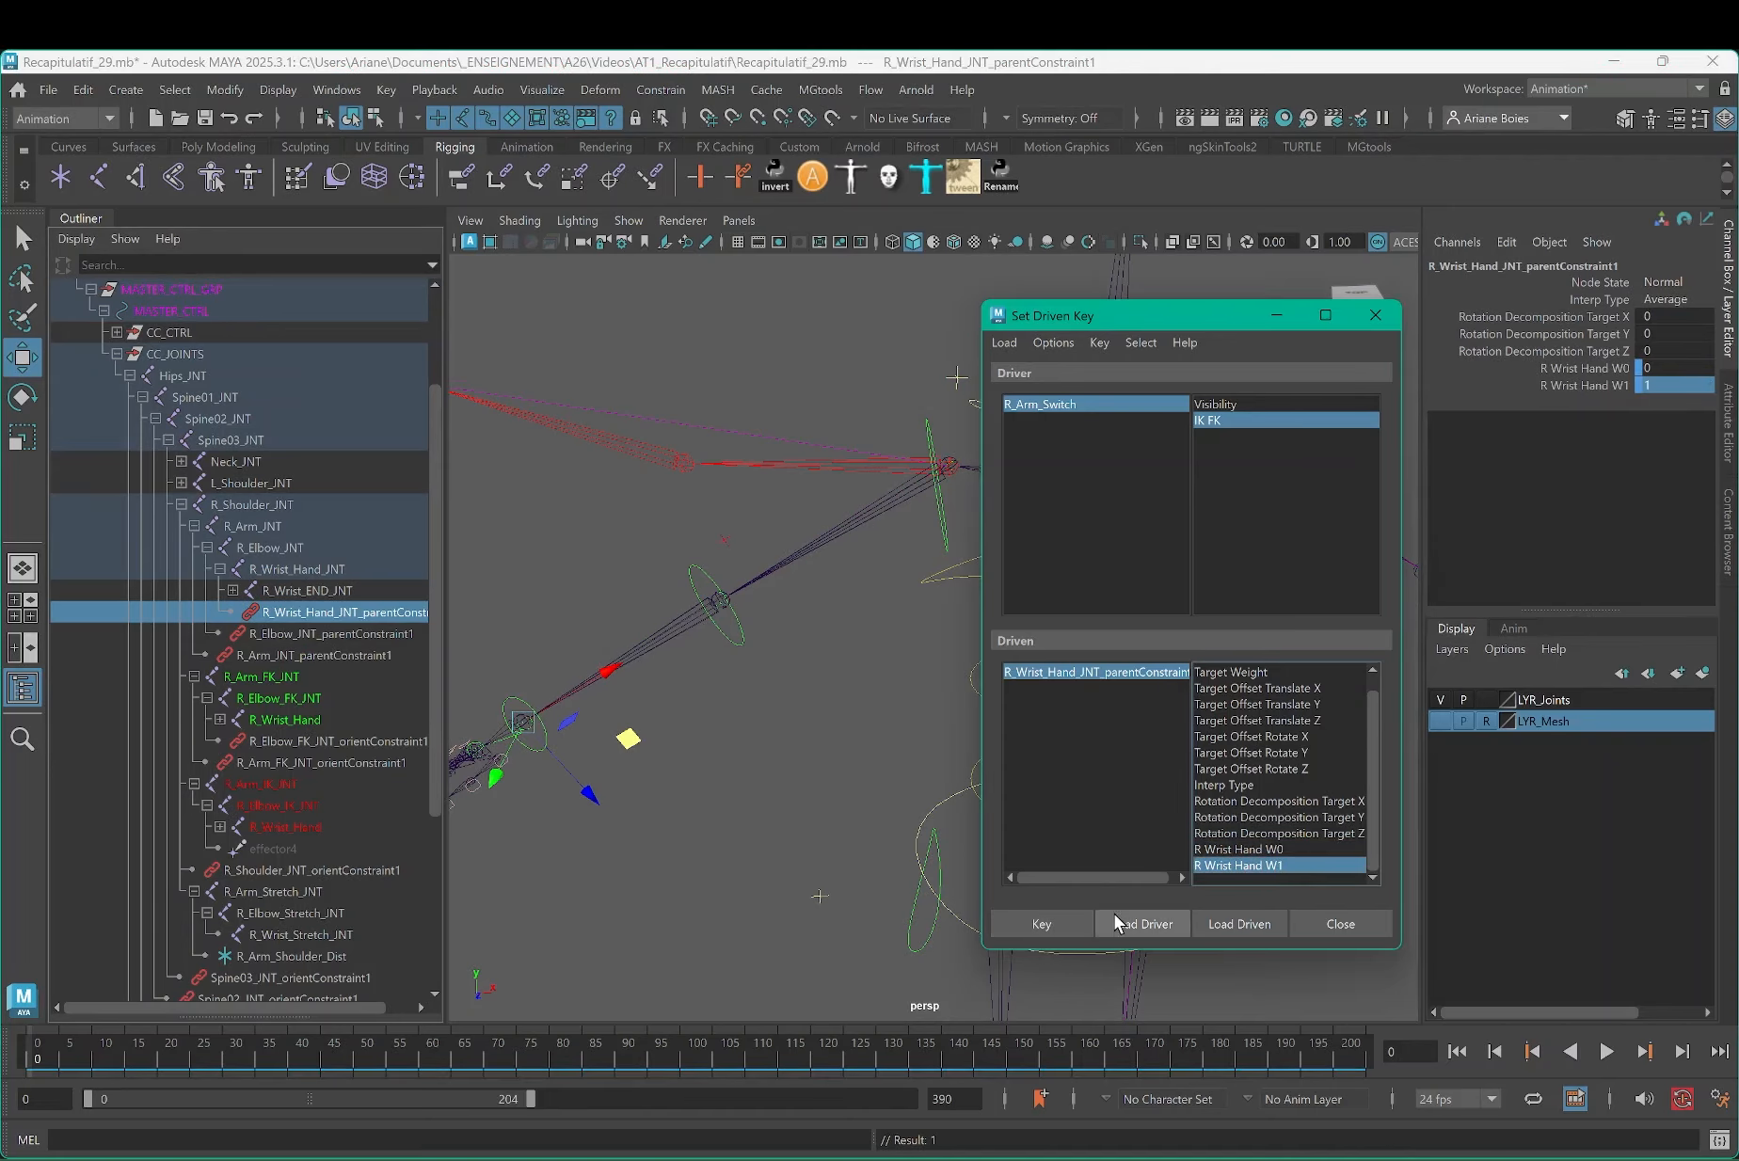
pyautogui.click(1375, 315)
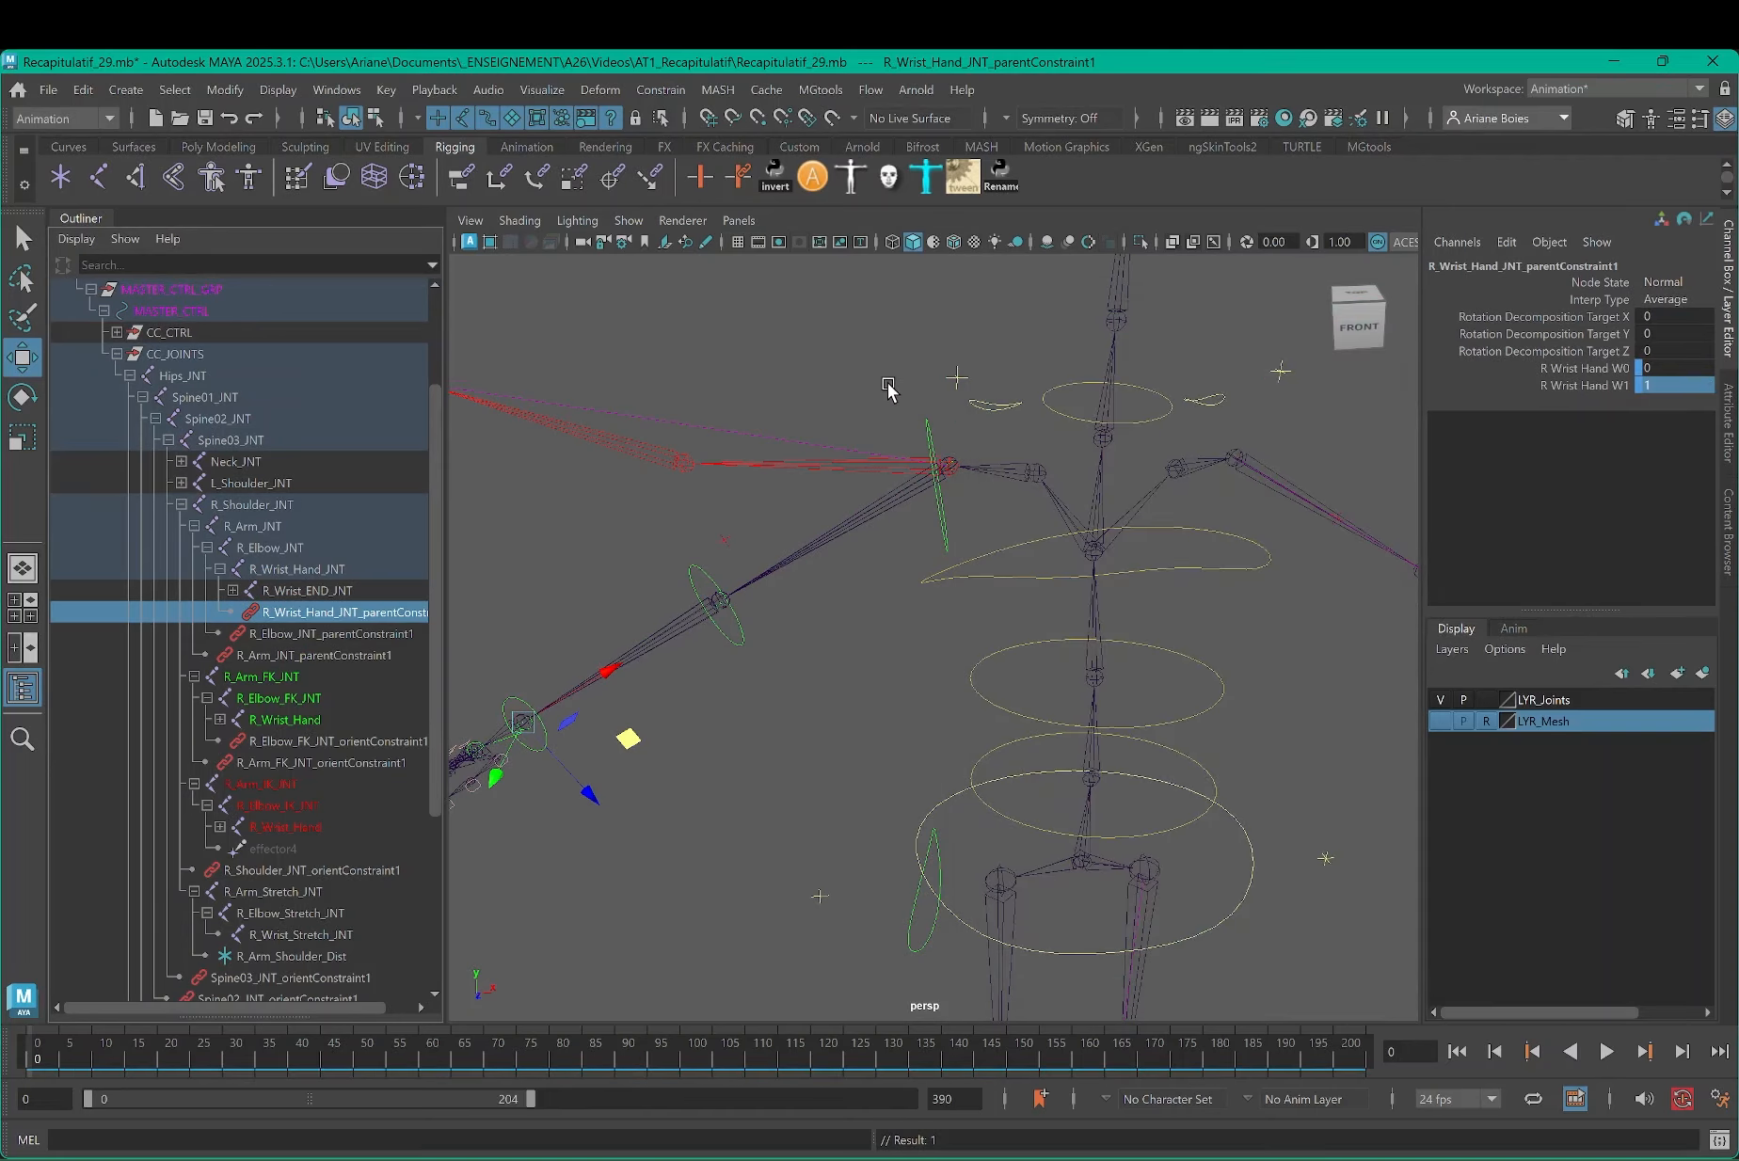
# Step: Switch the right arm back to IK with R_Arm_Switch's IK FK attribute
pyautogui.scroll(-3, 888, 391)
pyautogui.click(946, 476)
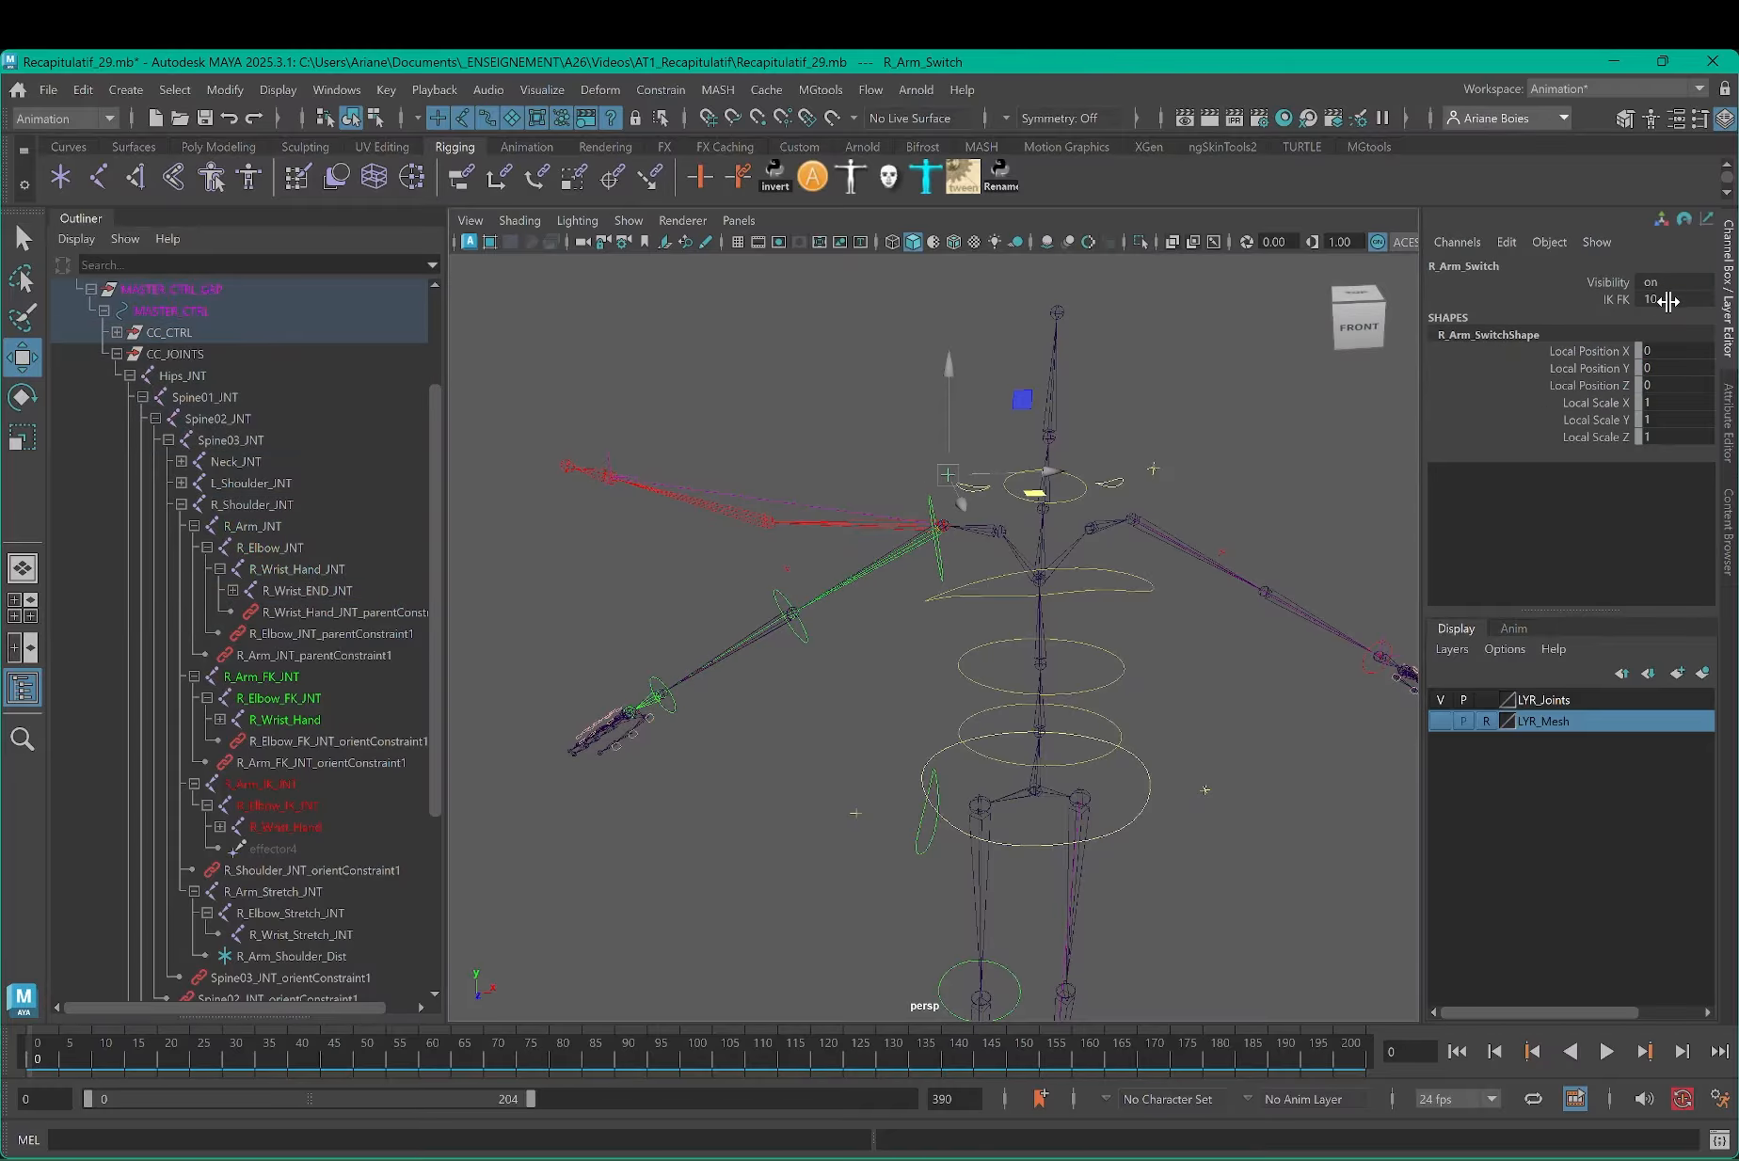
pyautogui.moveTo(1669, 302); pyautogui.dragTo(1600, 302, button='middle')
# Step: Hide the R_Arm_FK_JNT and R_Arm_IK_JNT joint chains
pyautogui.click(247, 679)
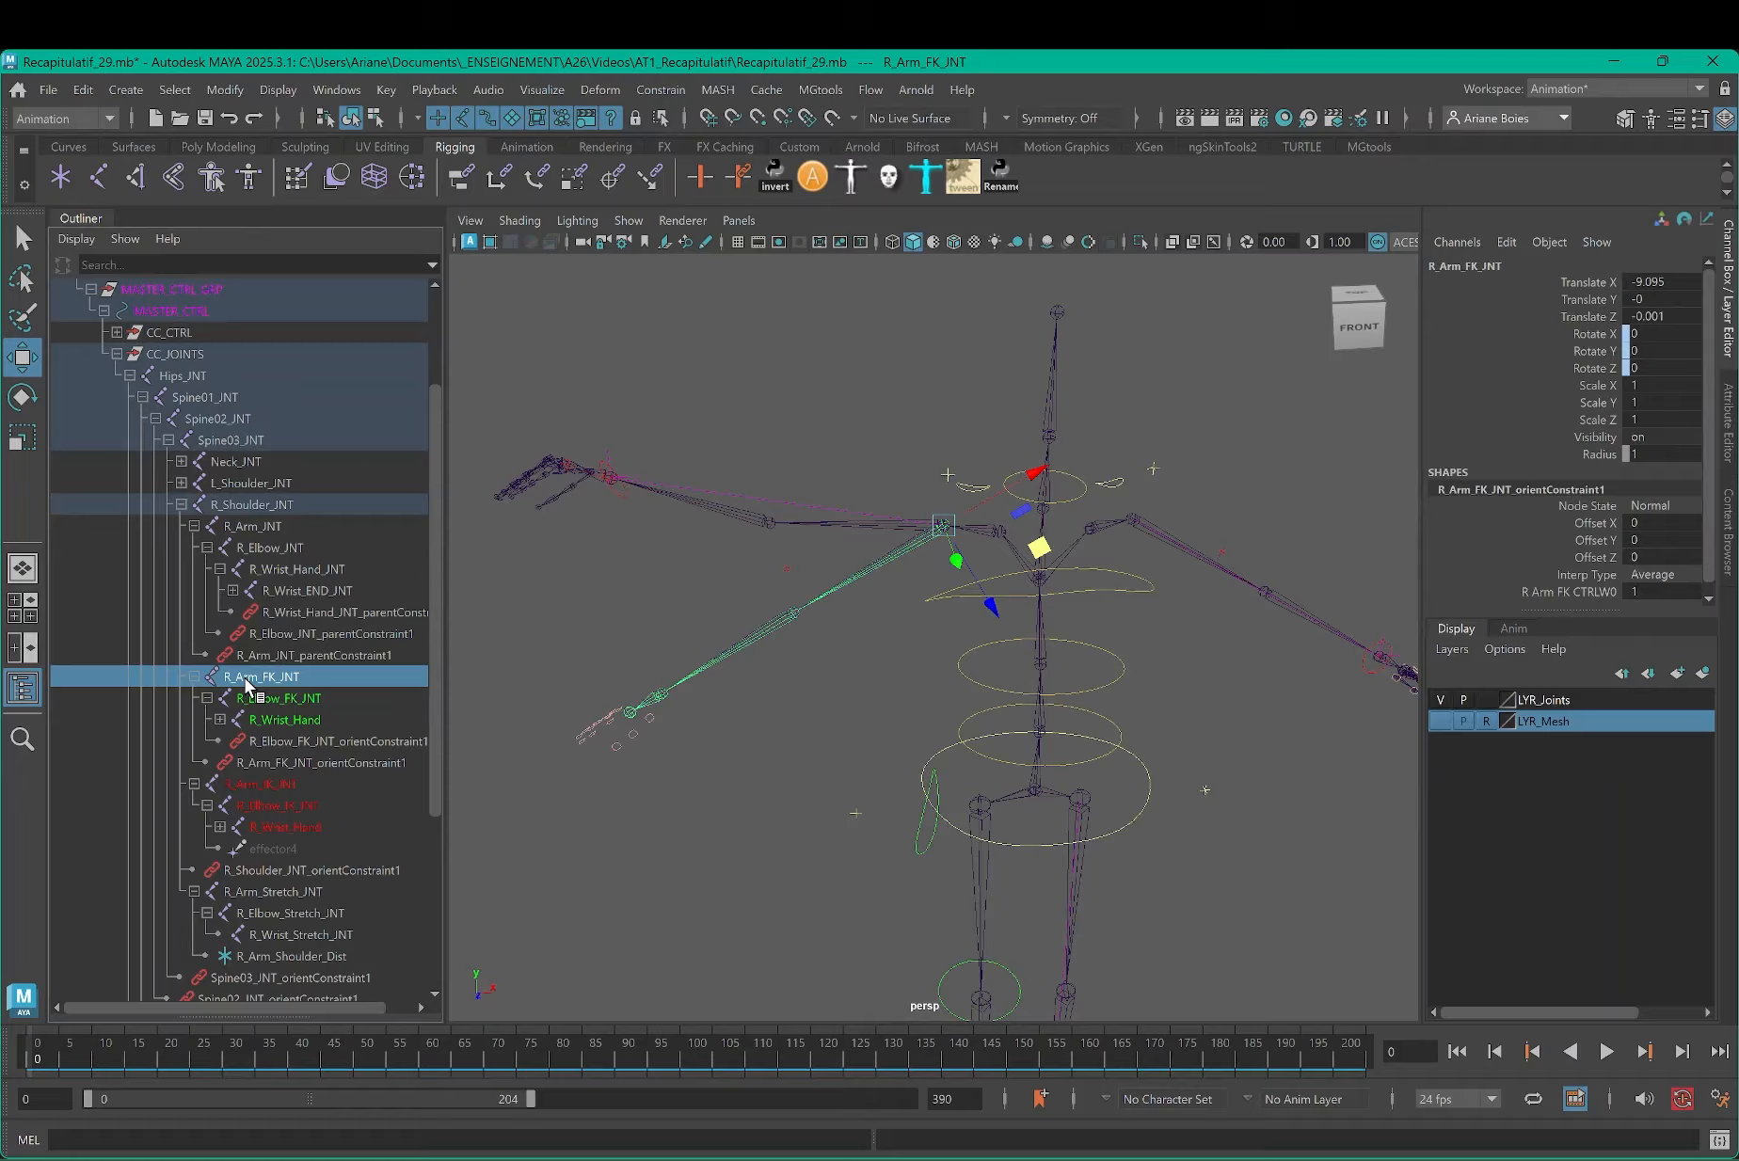
pyautogui.hotkey('ctrl', 'h')
pyautogui.click(279, 783)
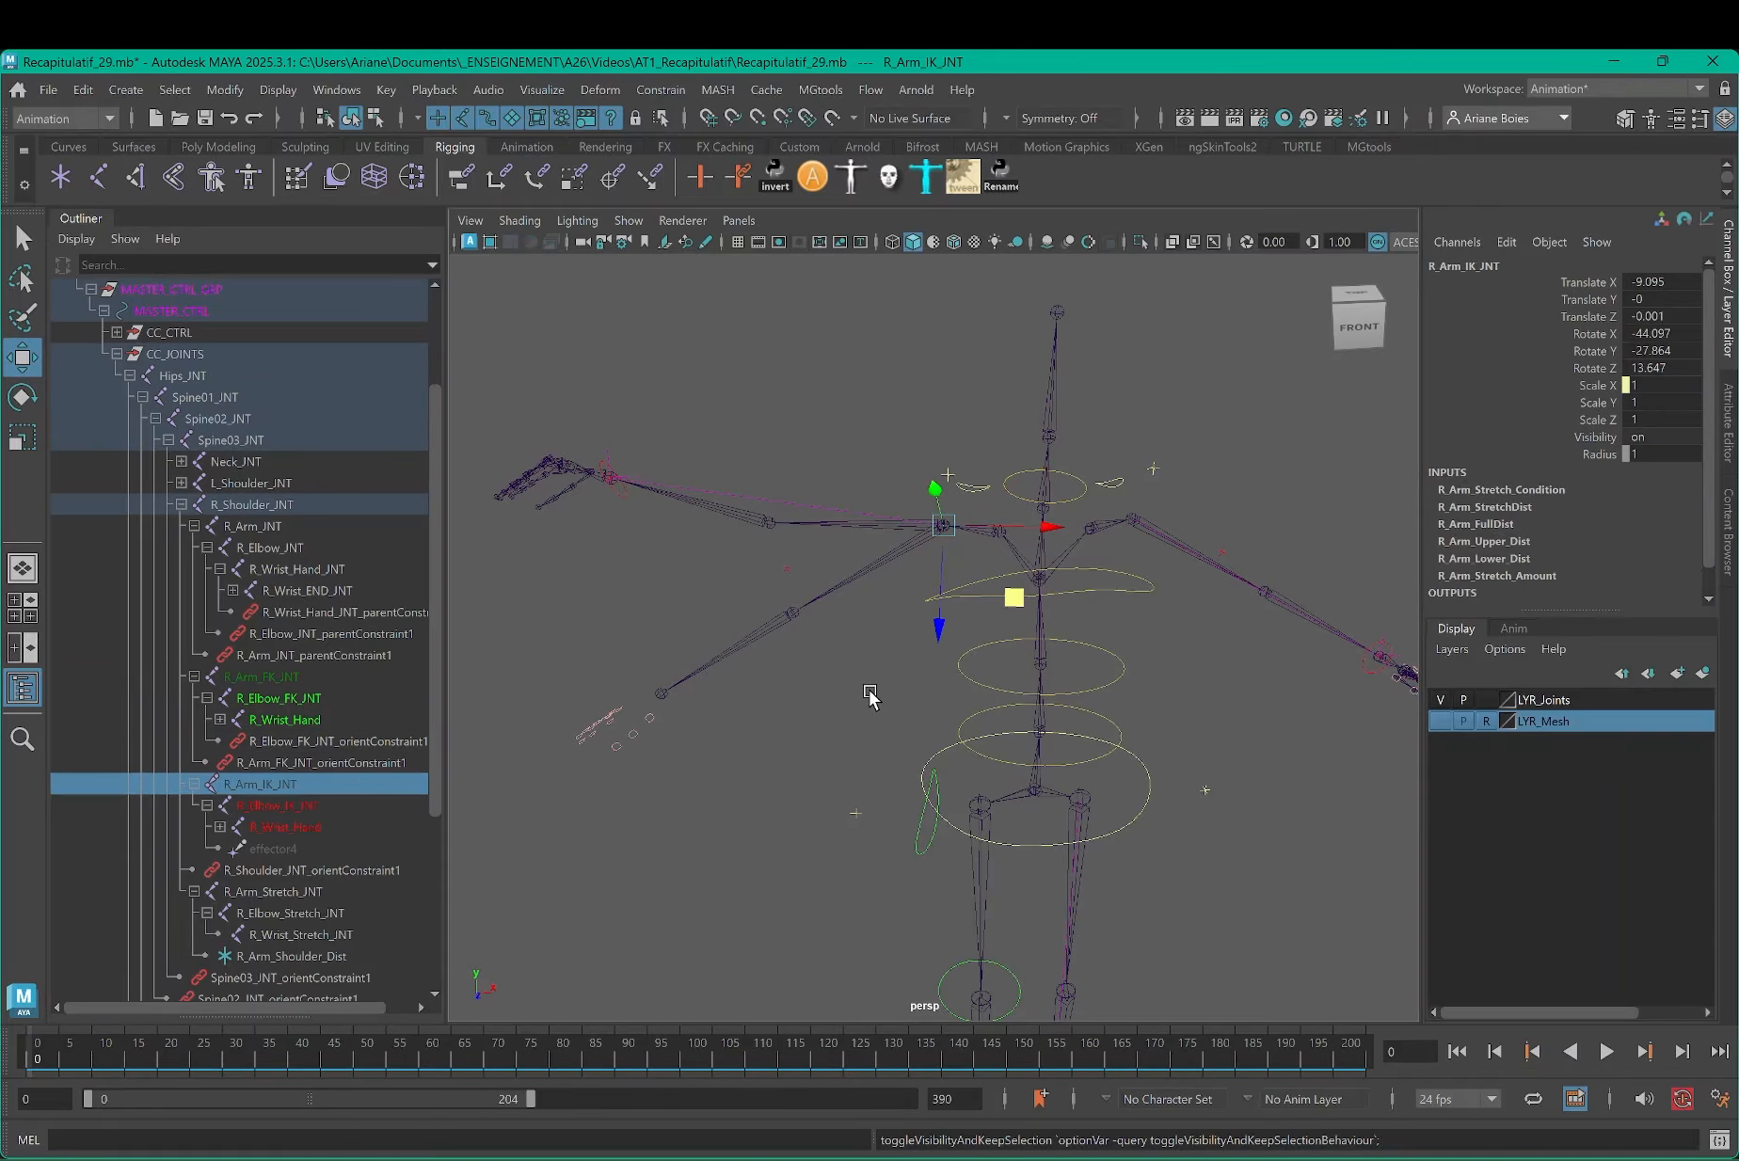
pyautogui.click(872, 624)
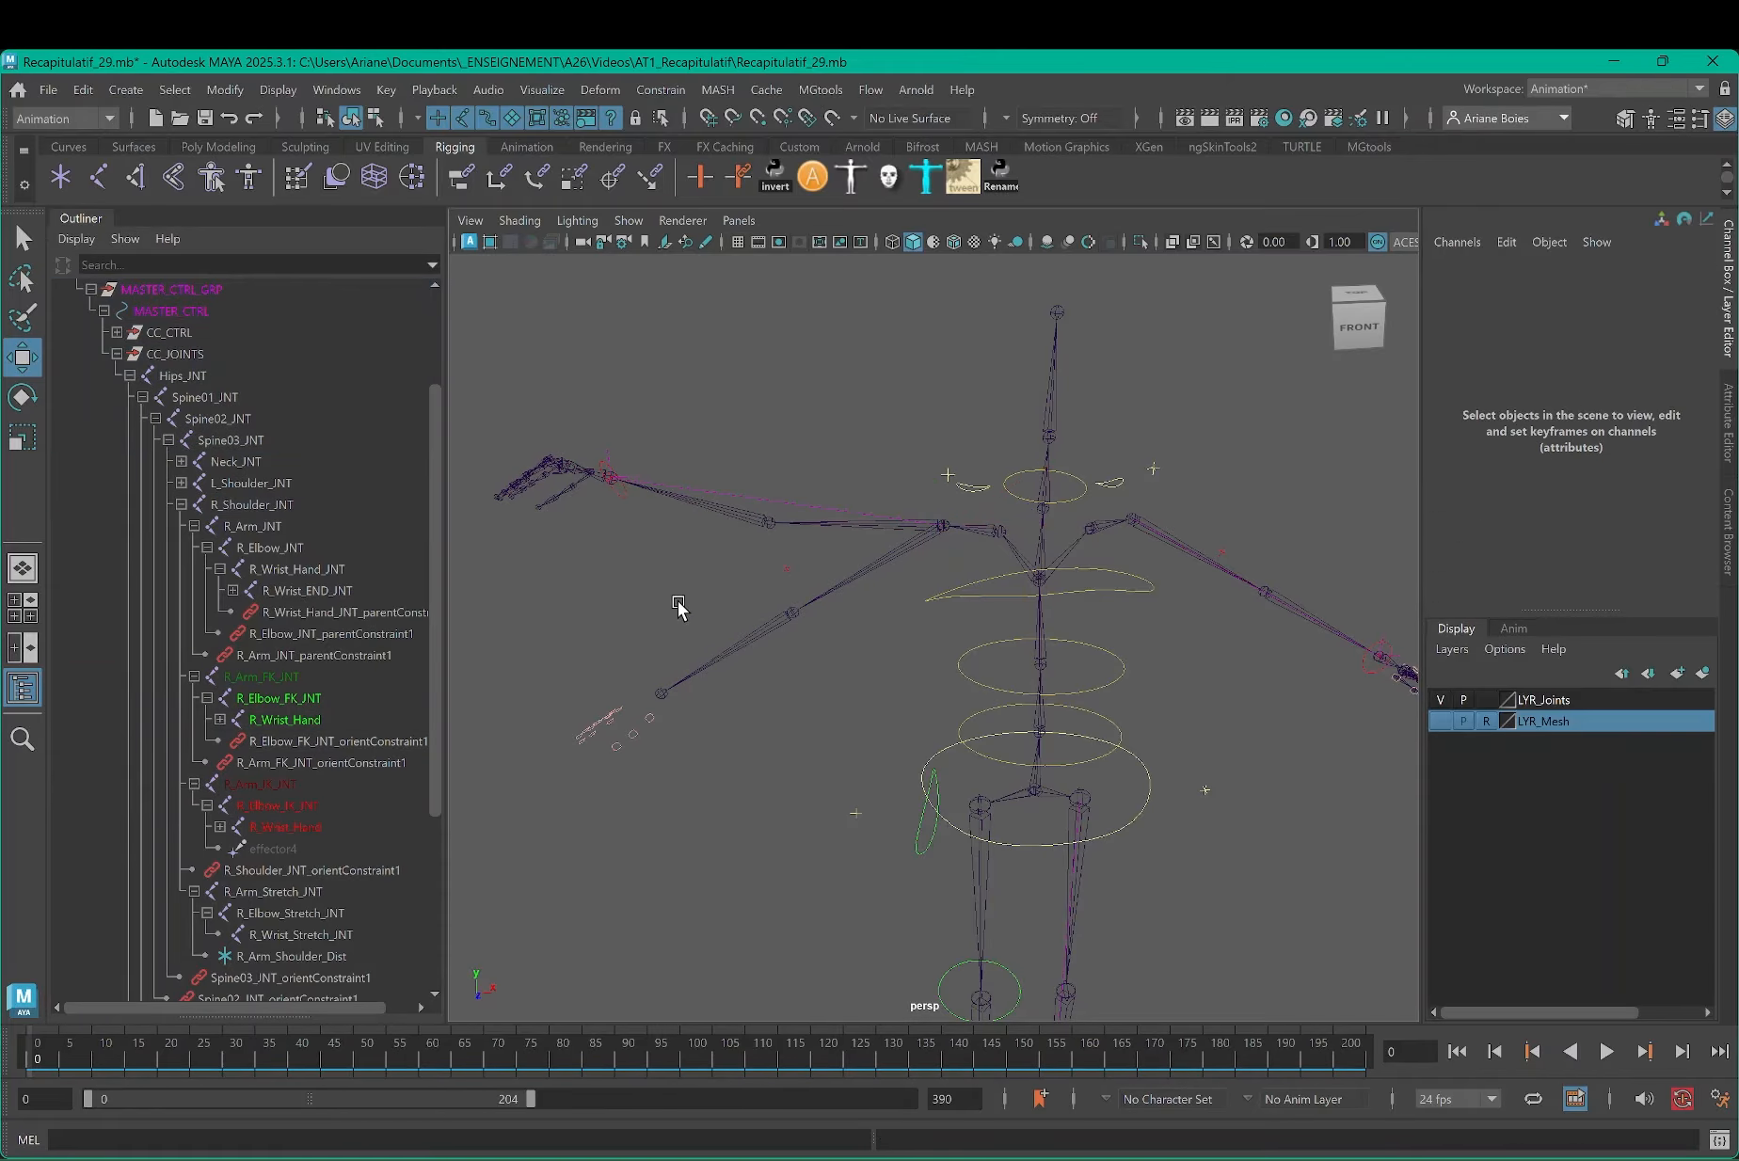
# Step: Move R_Wrist_IK_CTRL outward past the arm's full length and back to test the stretch on the joint chain
pyautogui.click(625, 499)
pyautogui.moveTo(589, 583); pyautogui.dragTo(414, 894, button='middle')
pyautogui.scroll(-3, 941, 706)
pyautogui.keyDown('alt'); pyautogui.moveTo(943, 734); pyautogui.dragTo(912, 759); pyautogui.keyUp('alt')
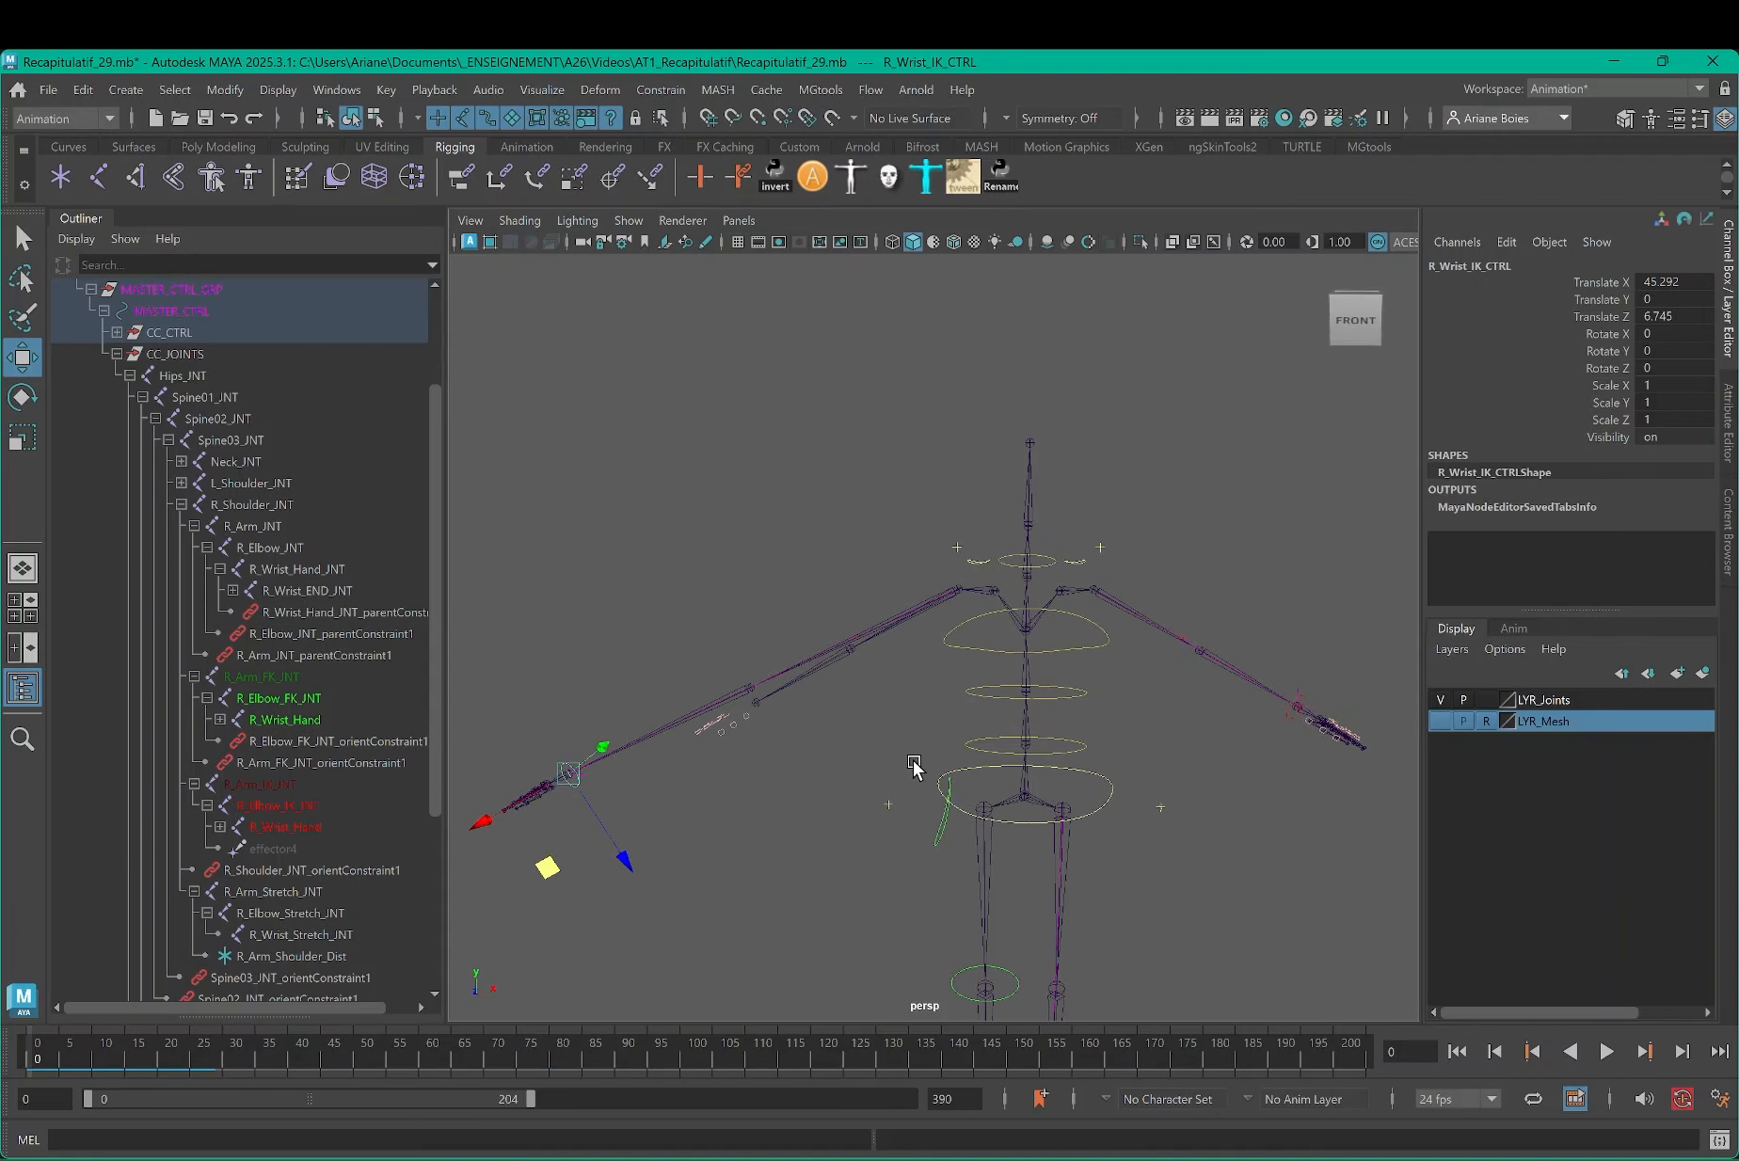
pyautogui.moveTo(547, 864)
pyautogui.mouseDown(button='middle')
pyautogui.moveTo(1002, 866)
pyautogui.moveTo(823, 676)
pyautogui.moveTo(687, 904)
pyautogui.moveTo(607, 789)
pyautogui.moveTo(602, 649)
pyautogui.moveTo(608, 682)
pyautogui.mouseUp(button='middle')
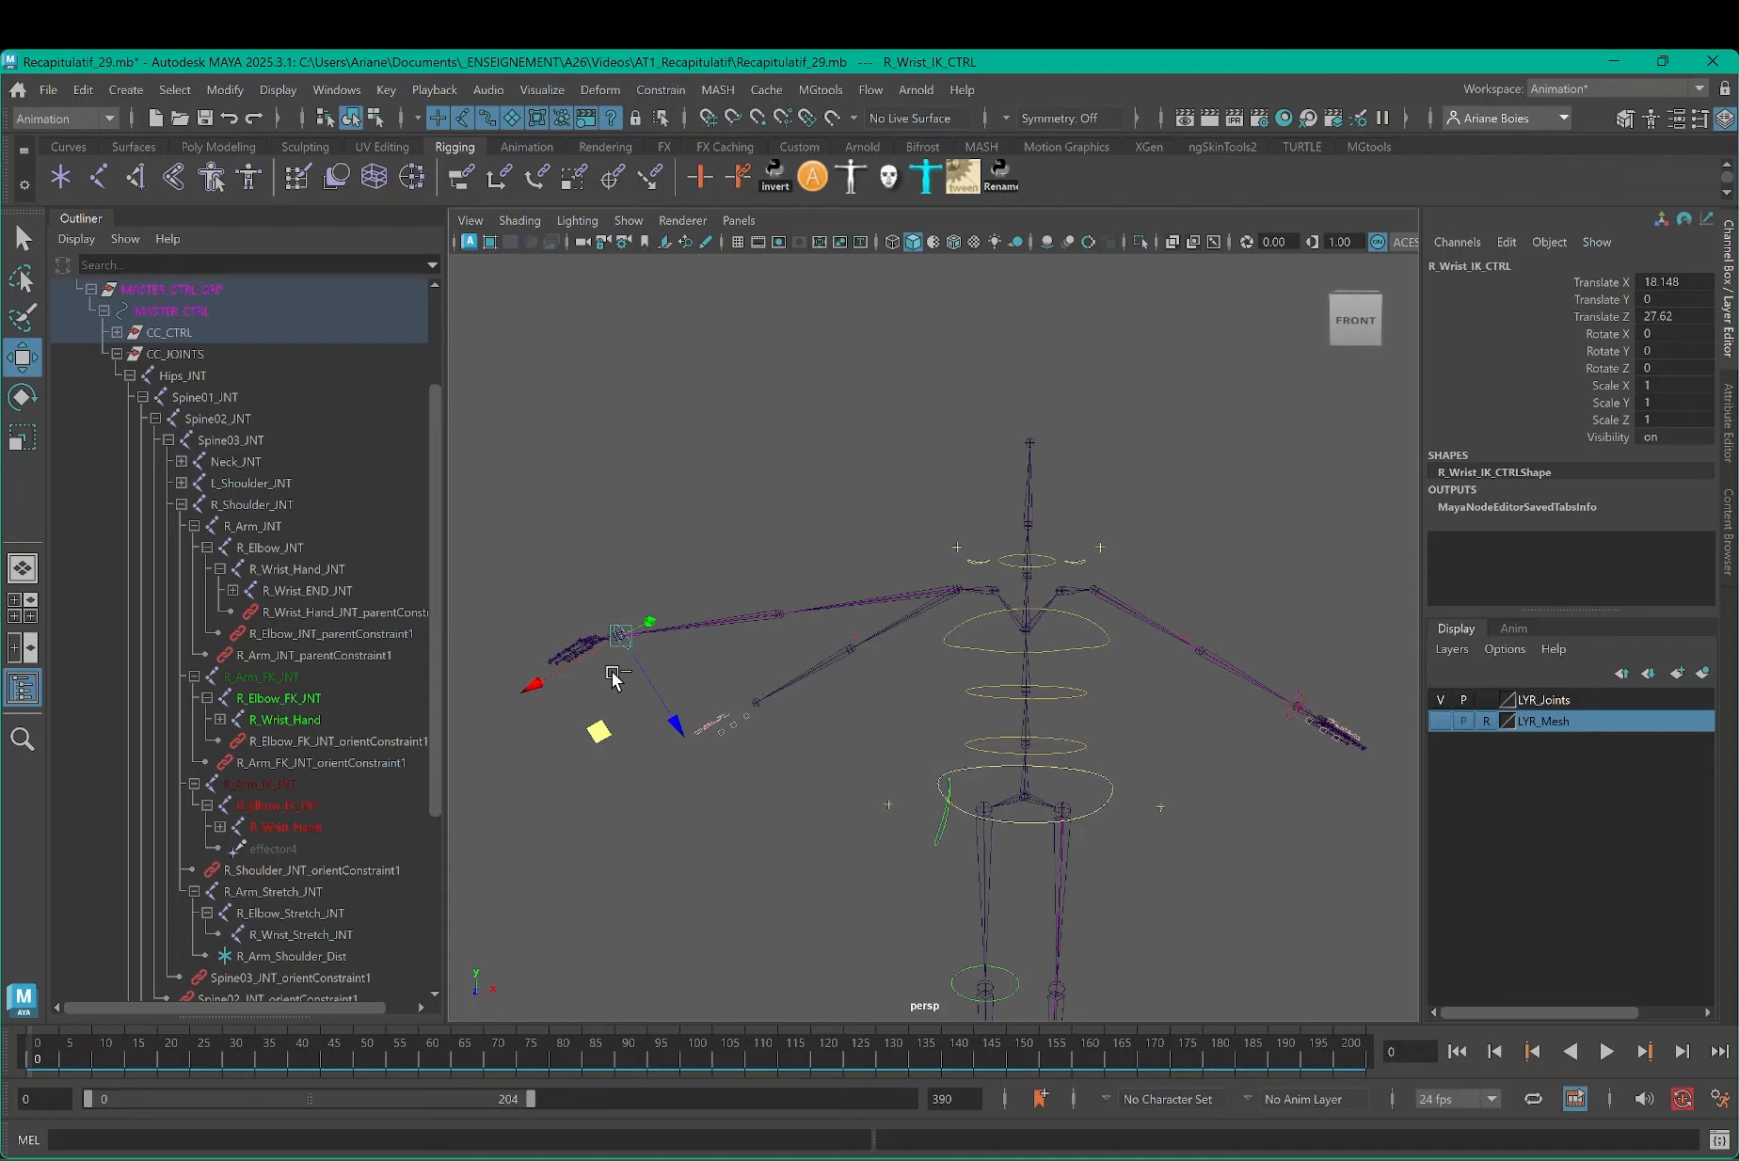
# Step: Undo the last test moves of R_Wrist_IK_CTRL
pyautogui.hotkey('ctrl', 'z')
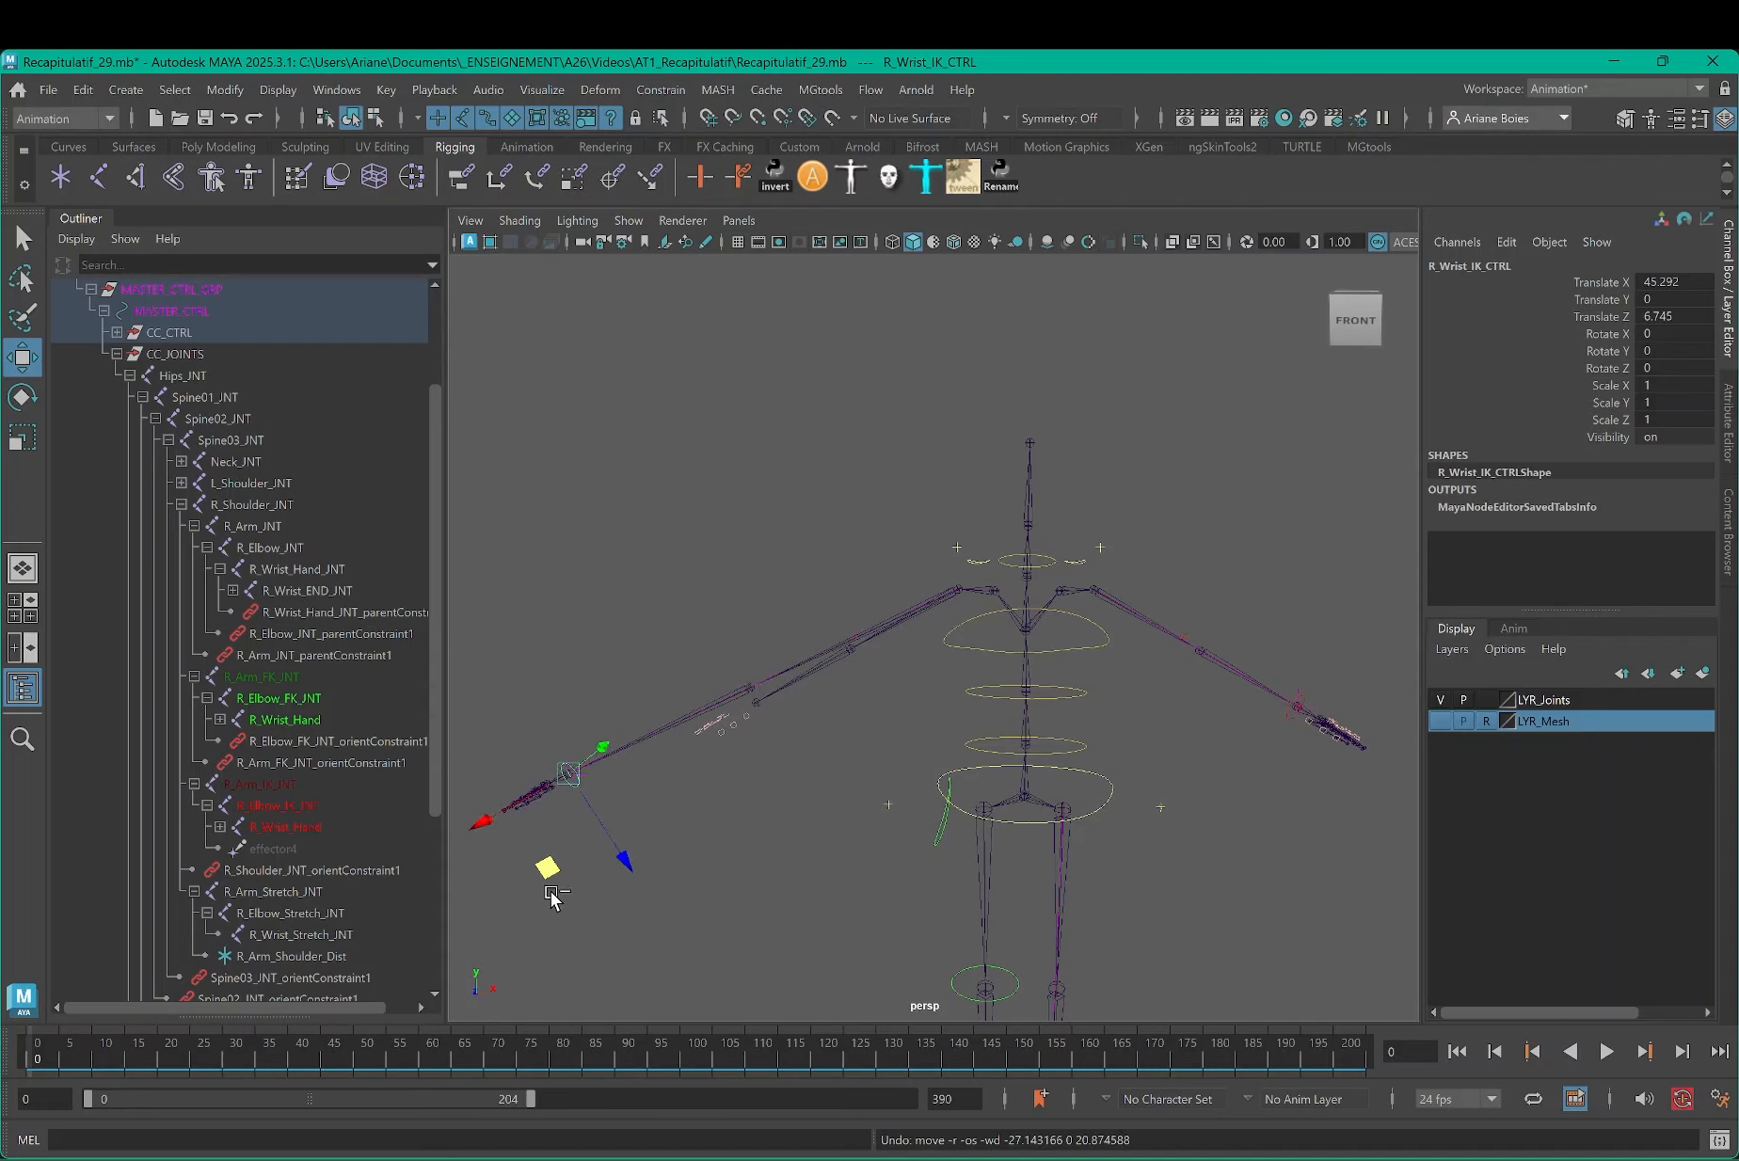
pyautogui.hotkey('ctrl', 'z')
pyautogui.hotkey('ctrl', 'z')
# Step: Reset R_Wrist_IK_CTRL's Translate X, Y and Z to 0
pyautogui.click(756, 576)
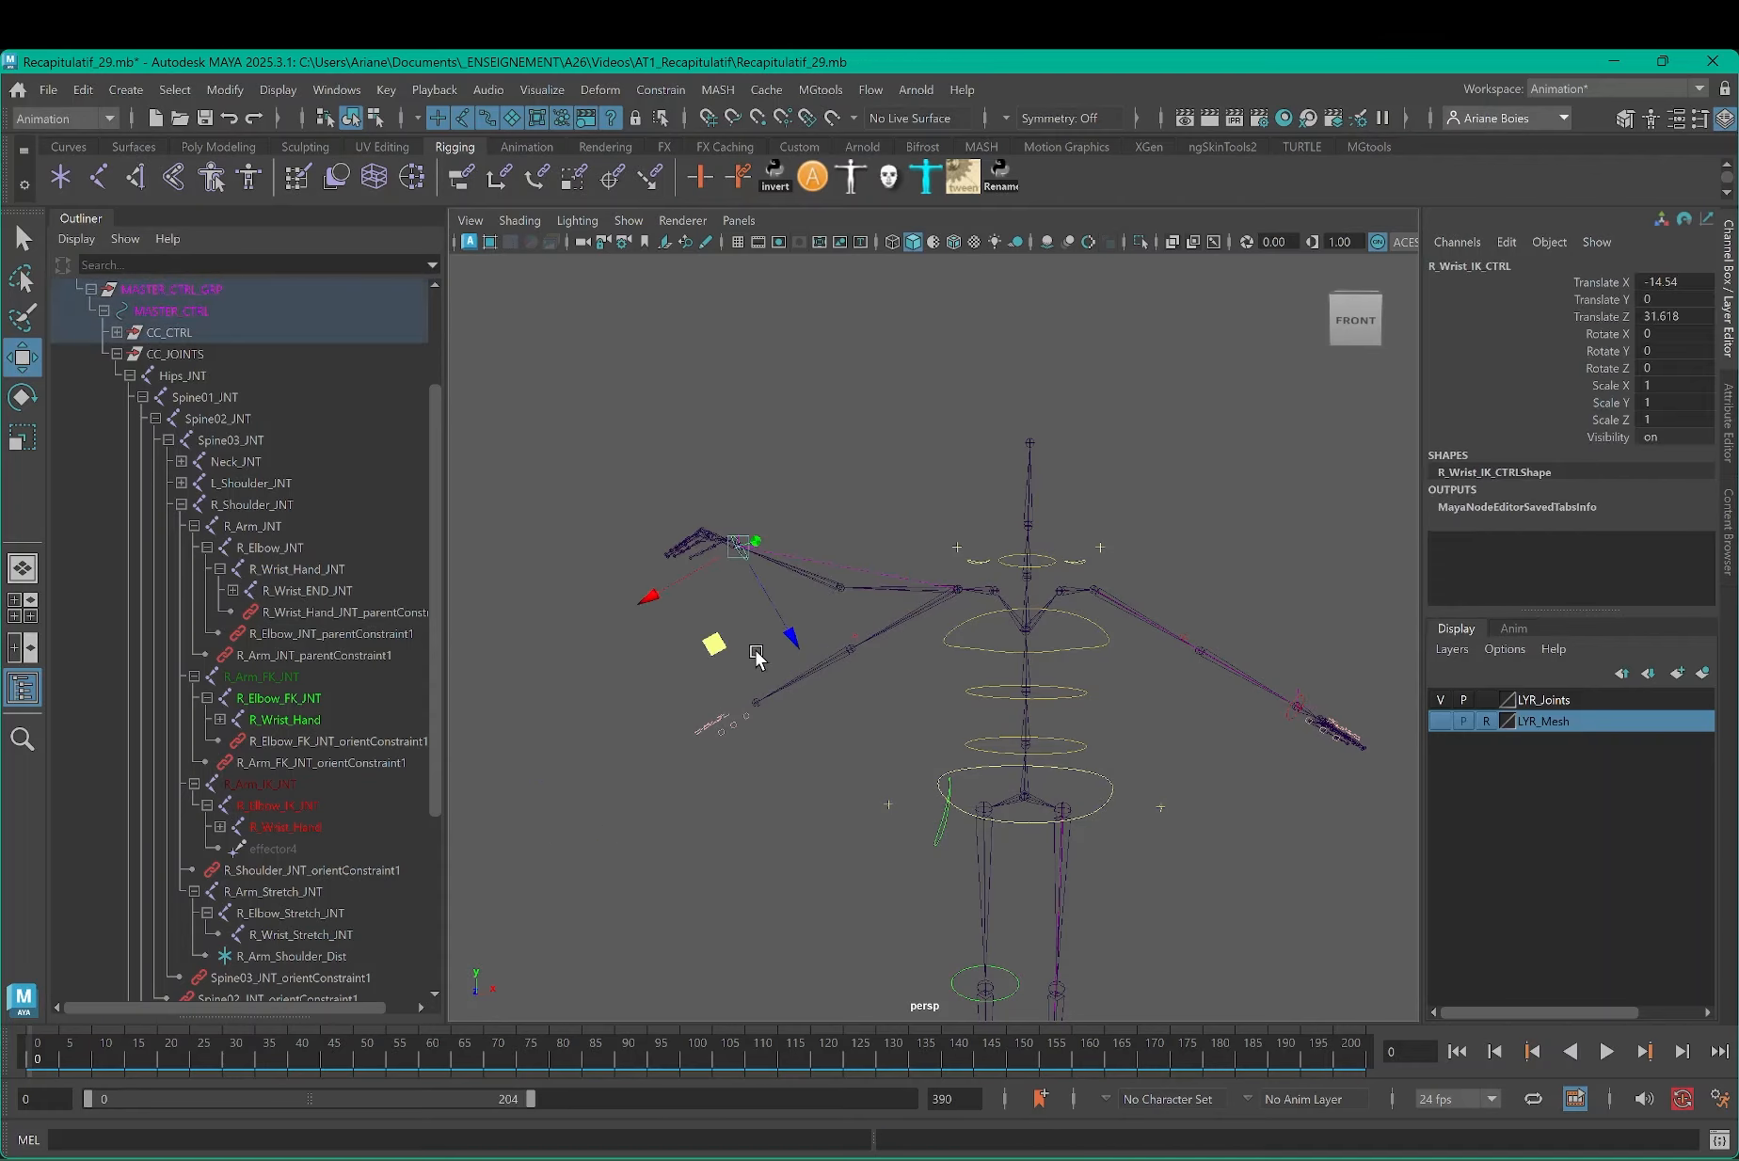
pyautogui.moveTo(718, 659); pyautogui.dragTo(719, 787)
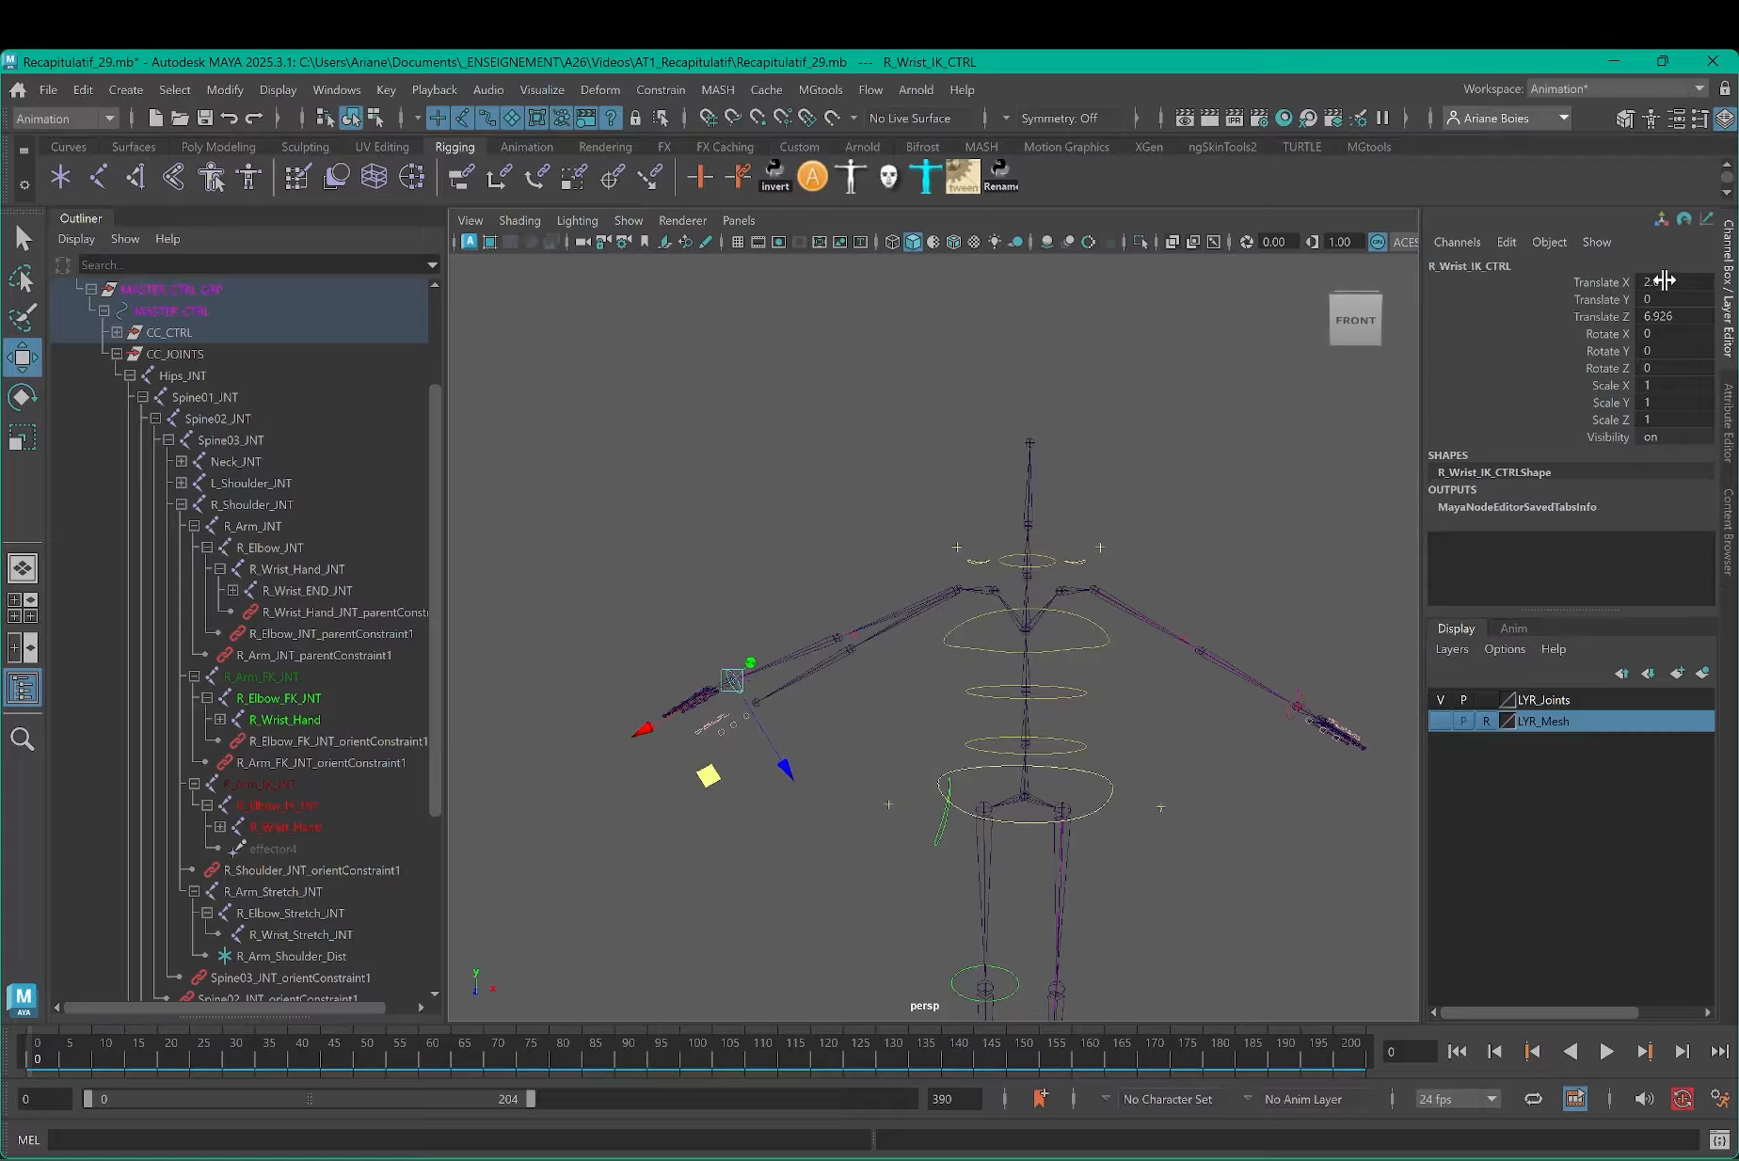
pyautogui.moveTo(1664, 280); pyautogui.dragTo(1662, 315)
pyautogui.press('Return')
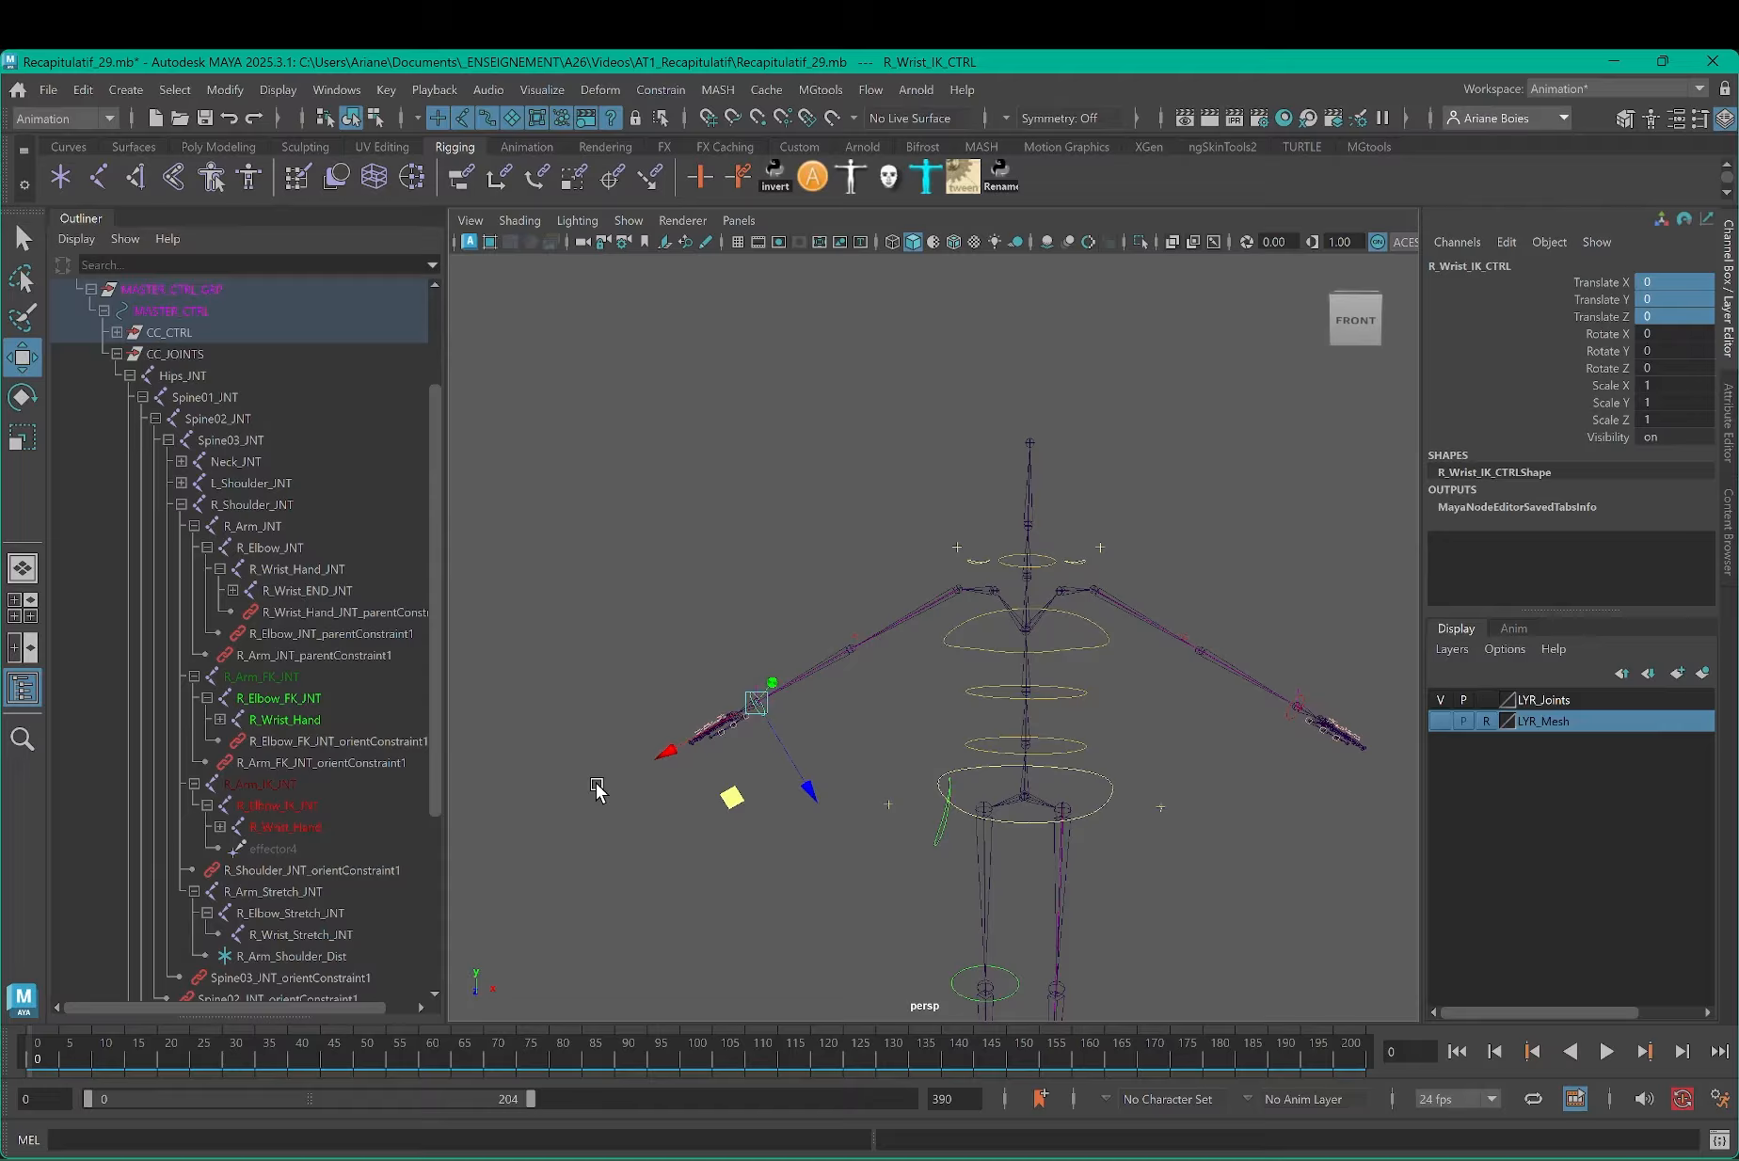
# Step: Collapse the CC_JOINTS hierarchy and make the LYR_Mesh layer visible
pyautogui.keyDown('alt'); pyautogui.moveTo(641, 737); pyautogui.dragTo(912, 1021); pyautogui.keyUp('alt')
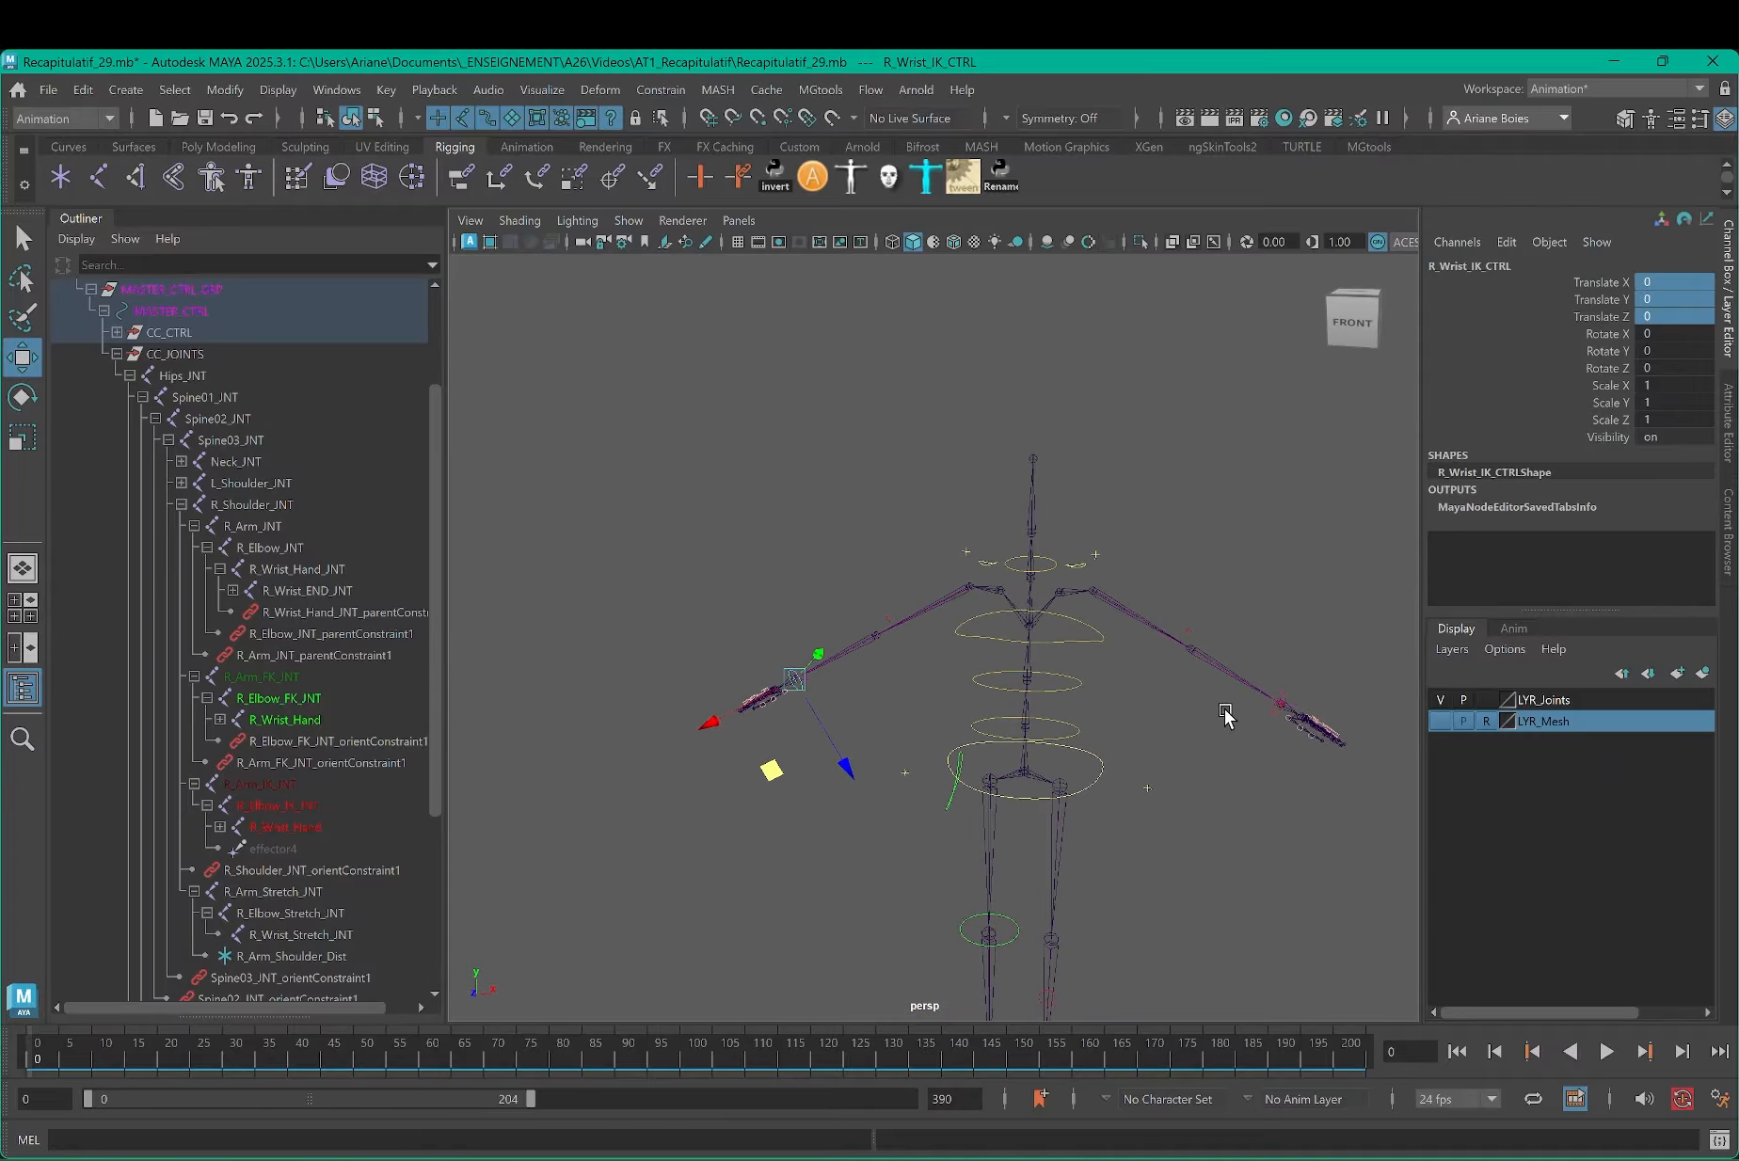
pyautogui.keyDown('alt'); pyautogui.moveTo(1225, 795); pyautogui.dragTo(1171, 699, button='middle'); pyautogui.keyUp('alt')
pyautogui.click(117, 354)
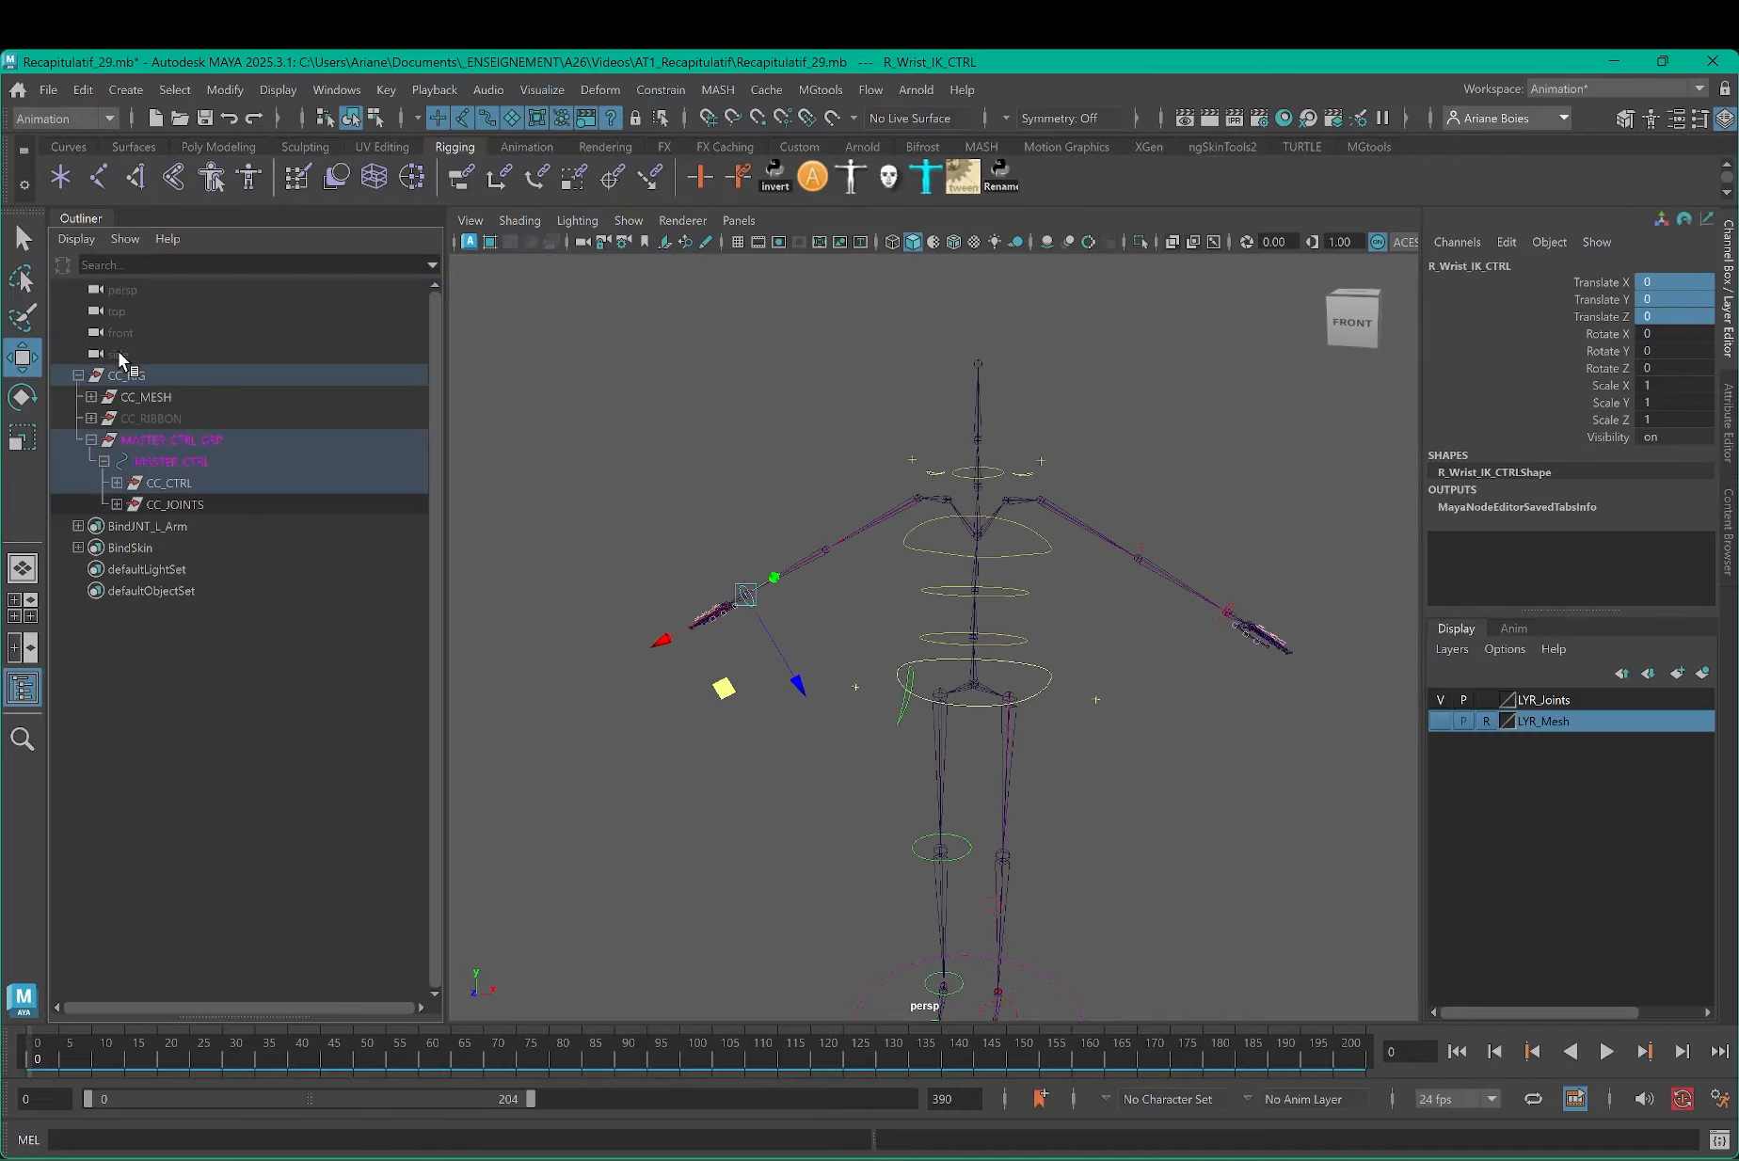
pyautogui.click(1441, 722)
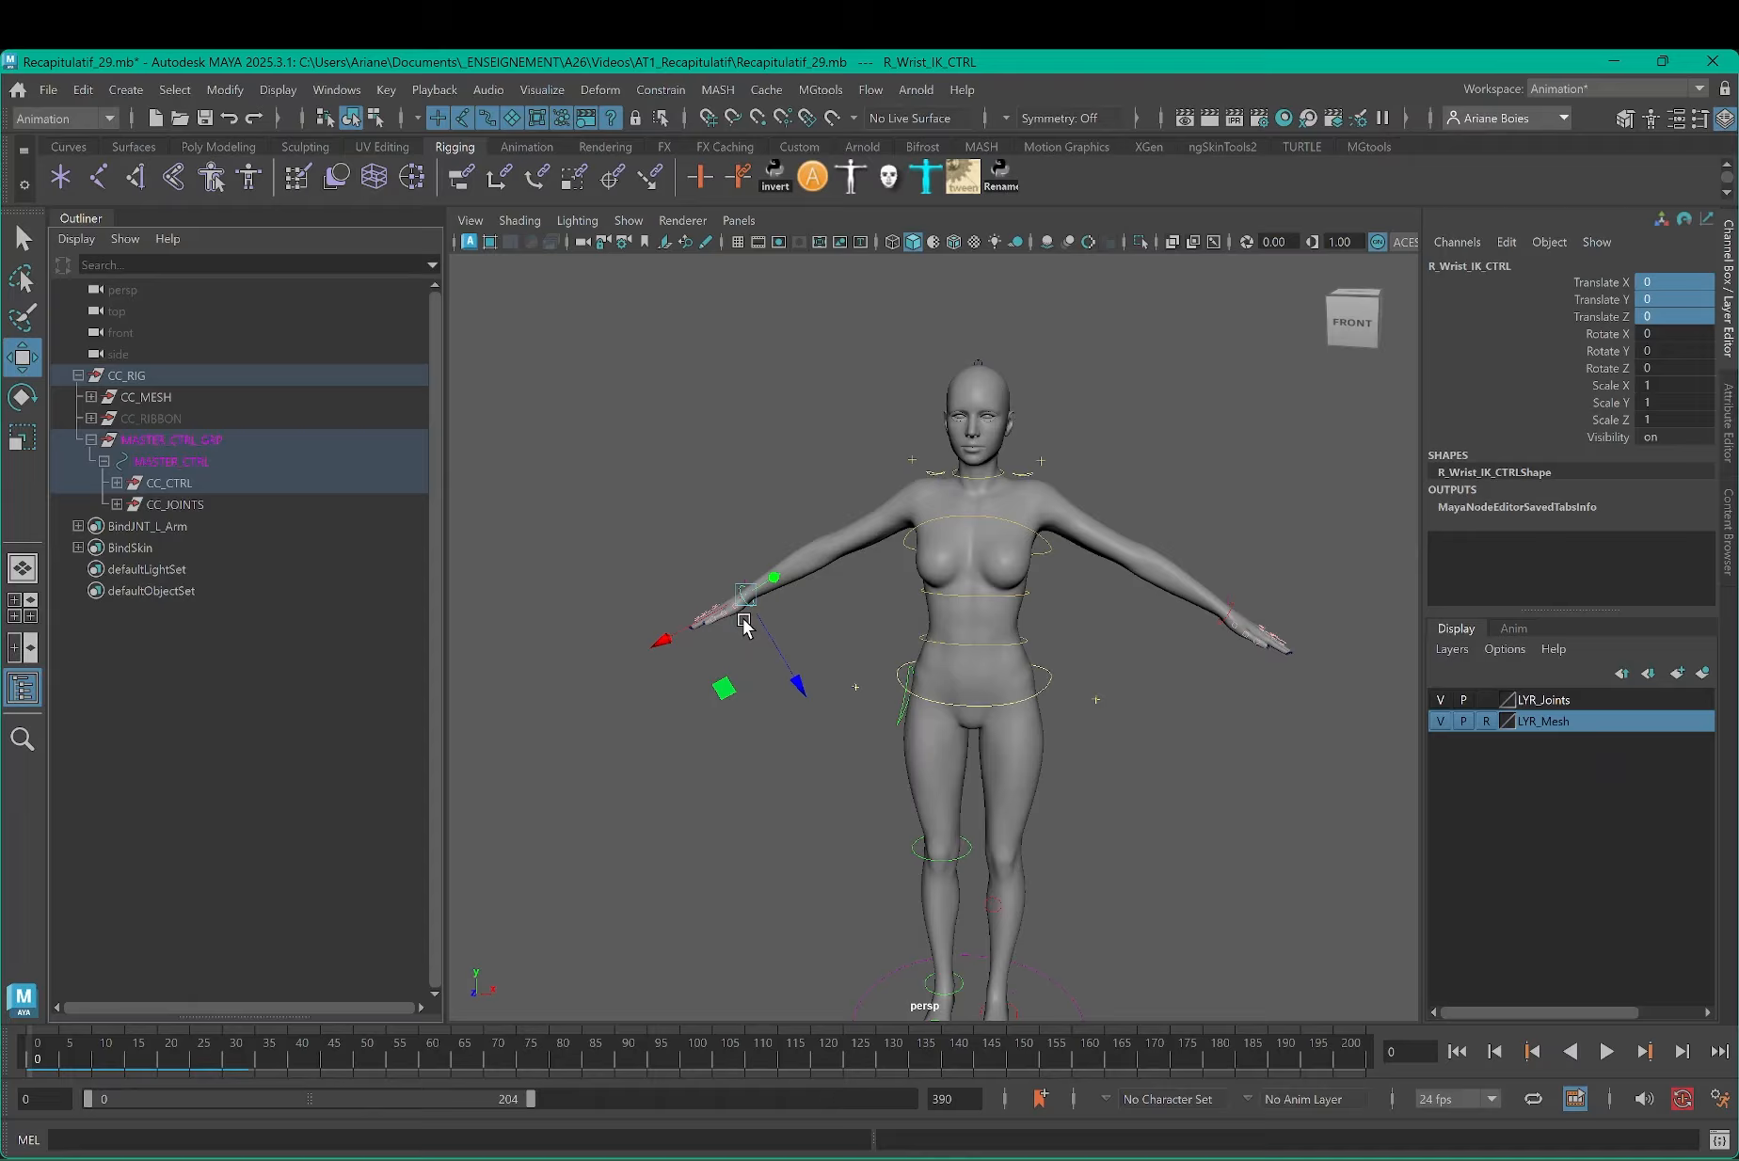
# Step: Move R_Wrist_IK_CTRL to about Translate X 0.6 and Translate Z -9.1 to test the arm's deformation on the mesh
pyautogui.keyDown('alt'); pyautogui.moveTo(926, 748); pyautogui.dragTo(1001, 607, button='middle'); pyautogui.keyUp('alt')
pyautogui.moveTo(769, 623); pyautogui.dragTo(800, 583)
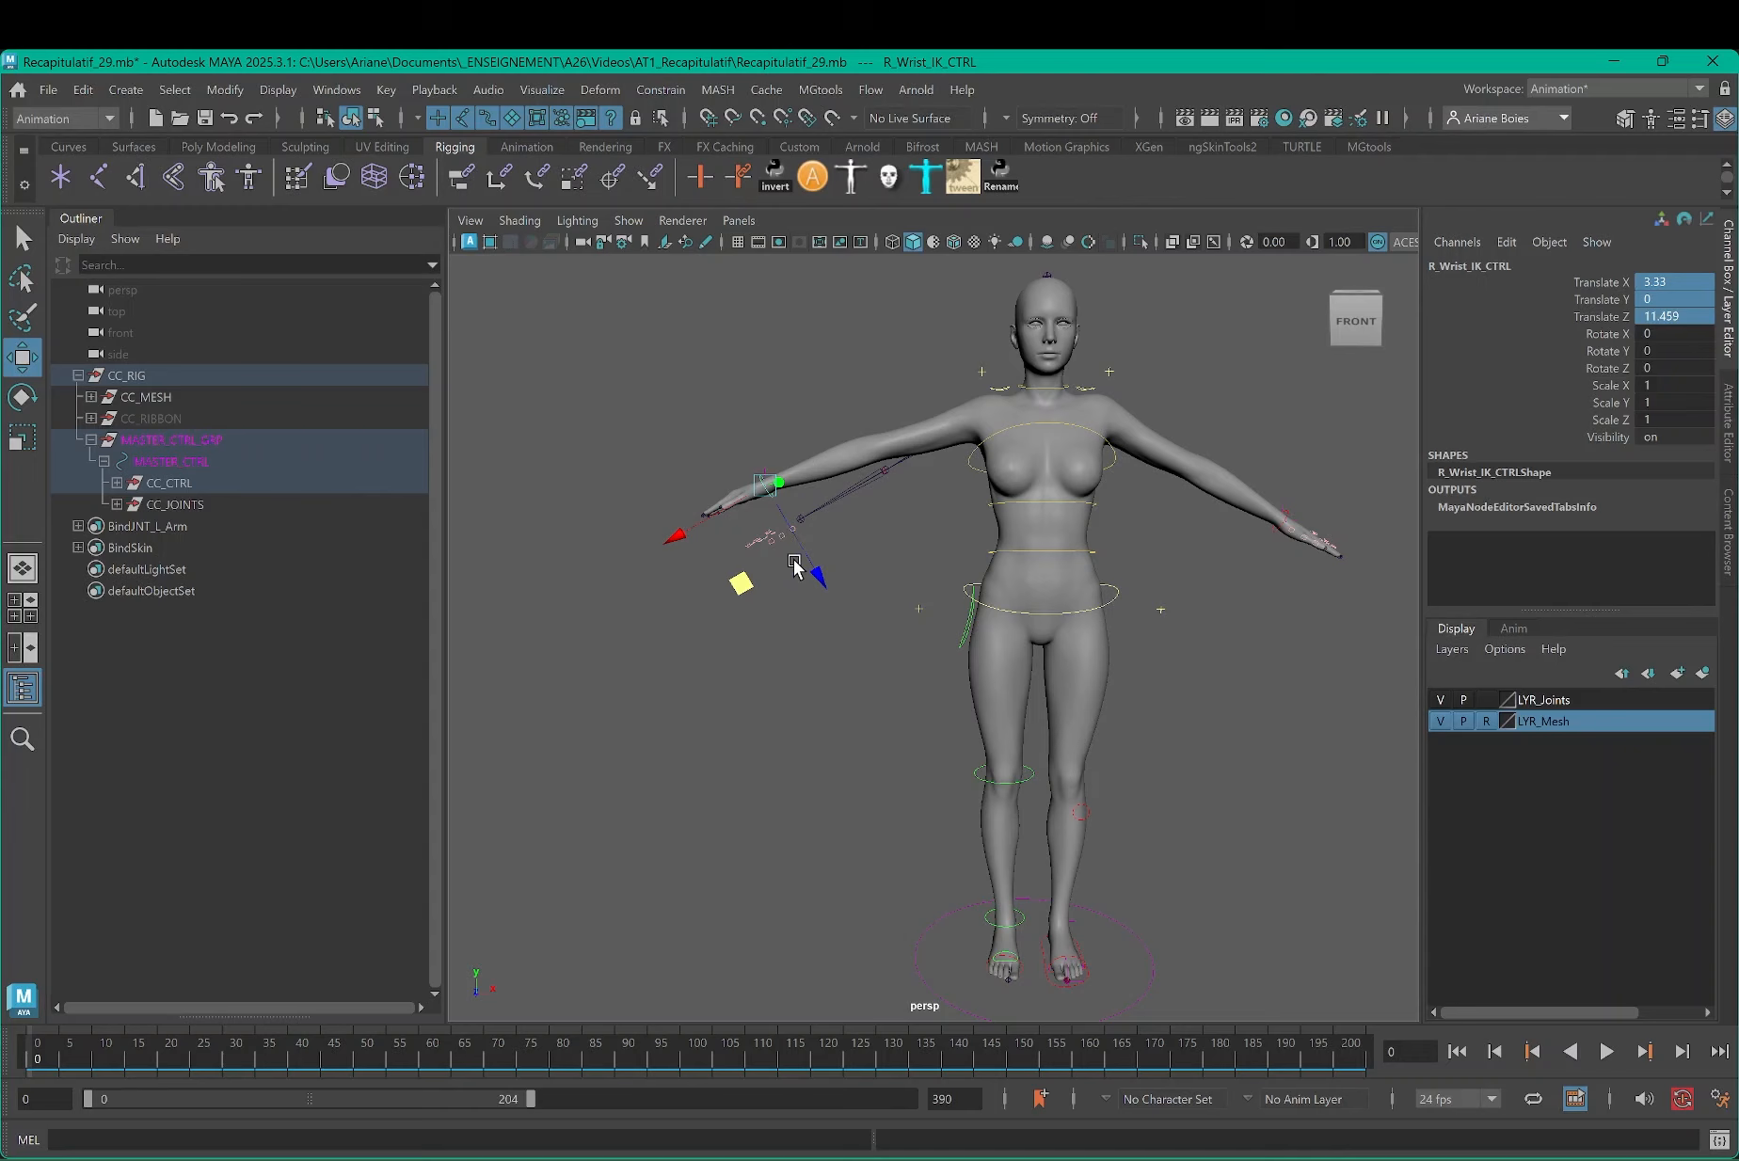
pyautogui.moveTo(743, 591); pyautogui.dragTo(706, 567)
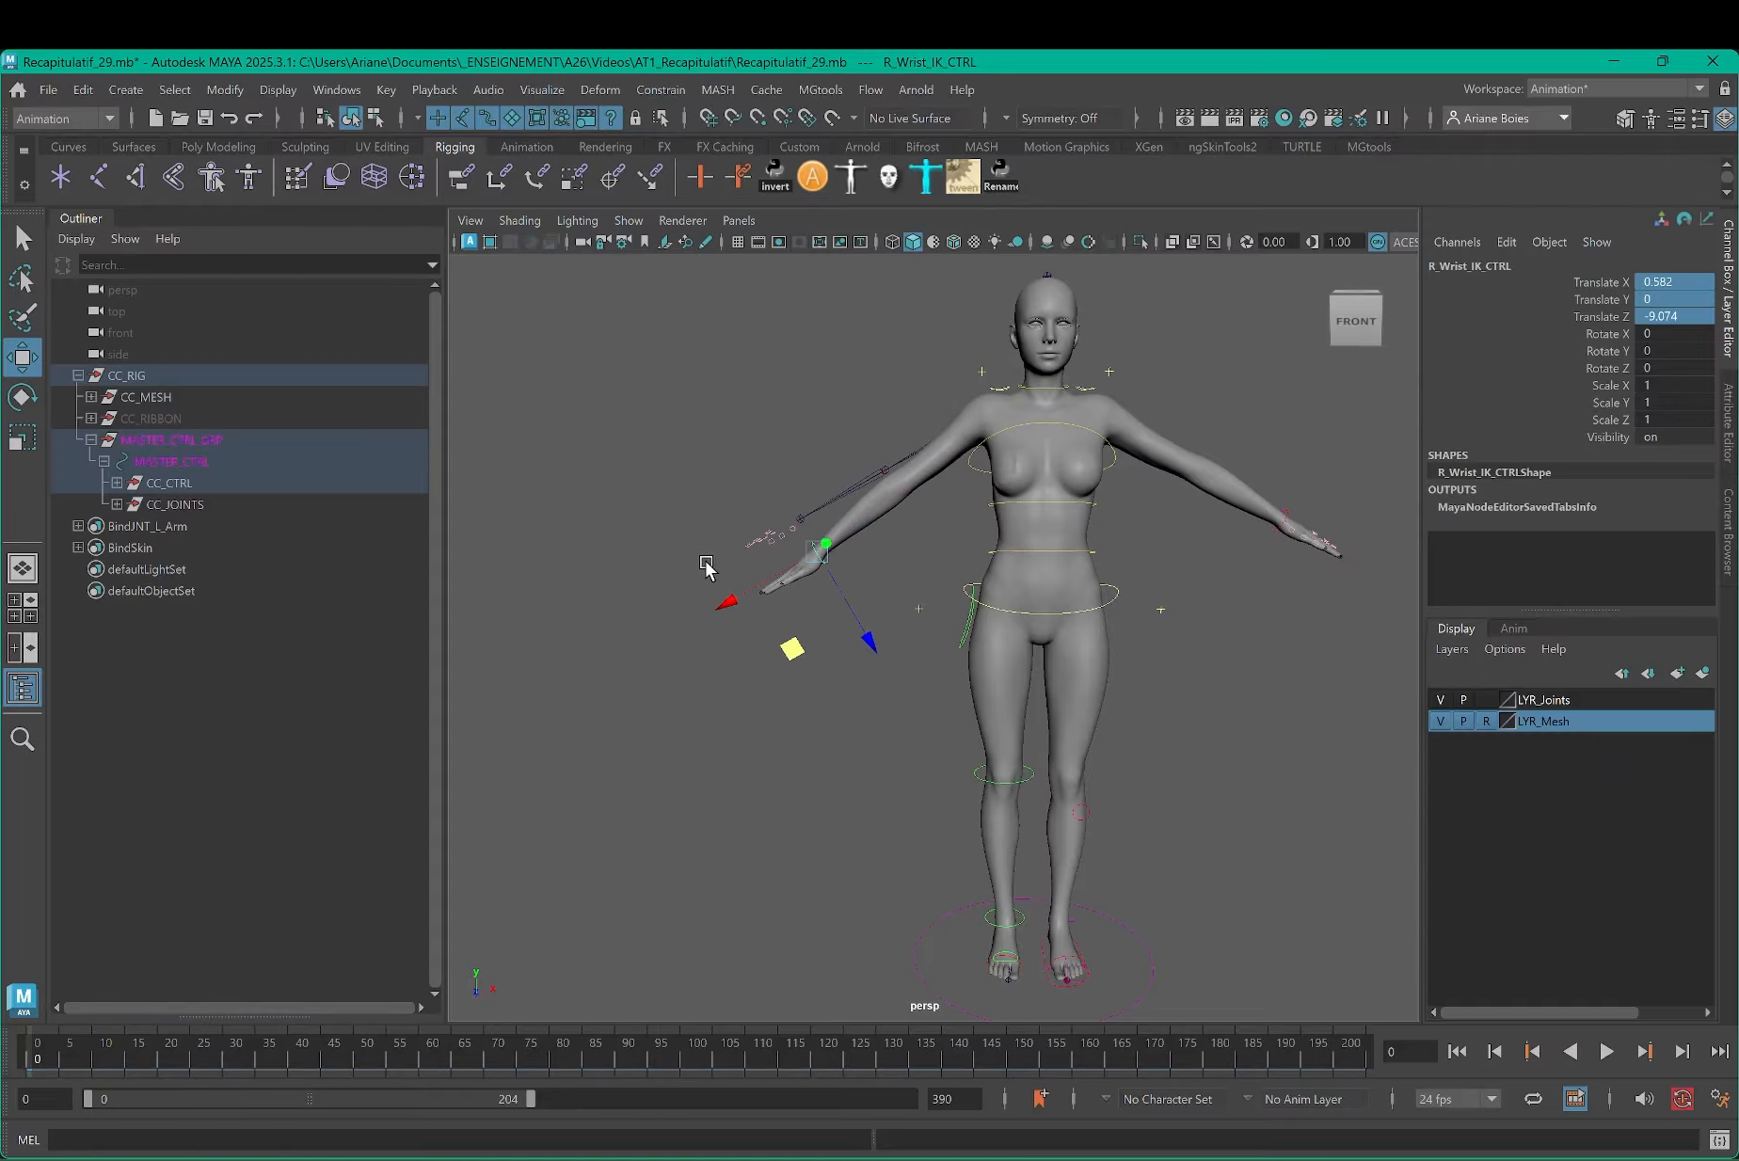
# Step: Open the Node Editor and show the R_Arm_Stretch_Condition node's settings in the Attribute Editor
pyautogui.click(336, 90)
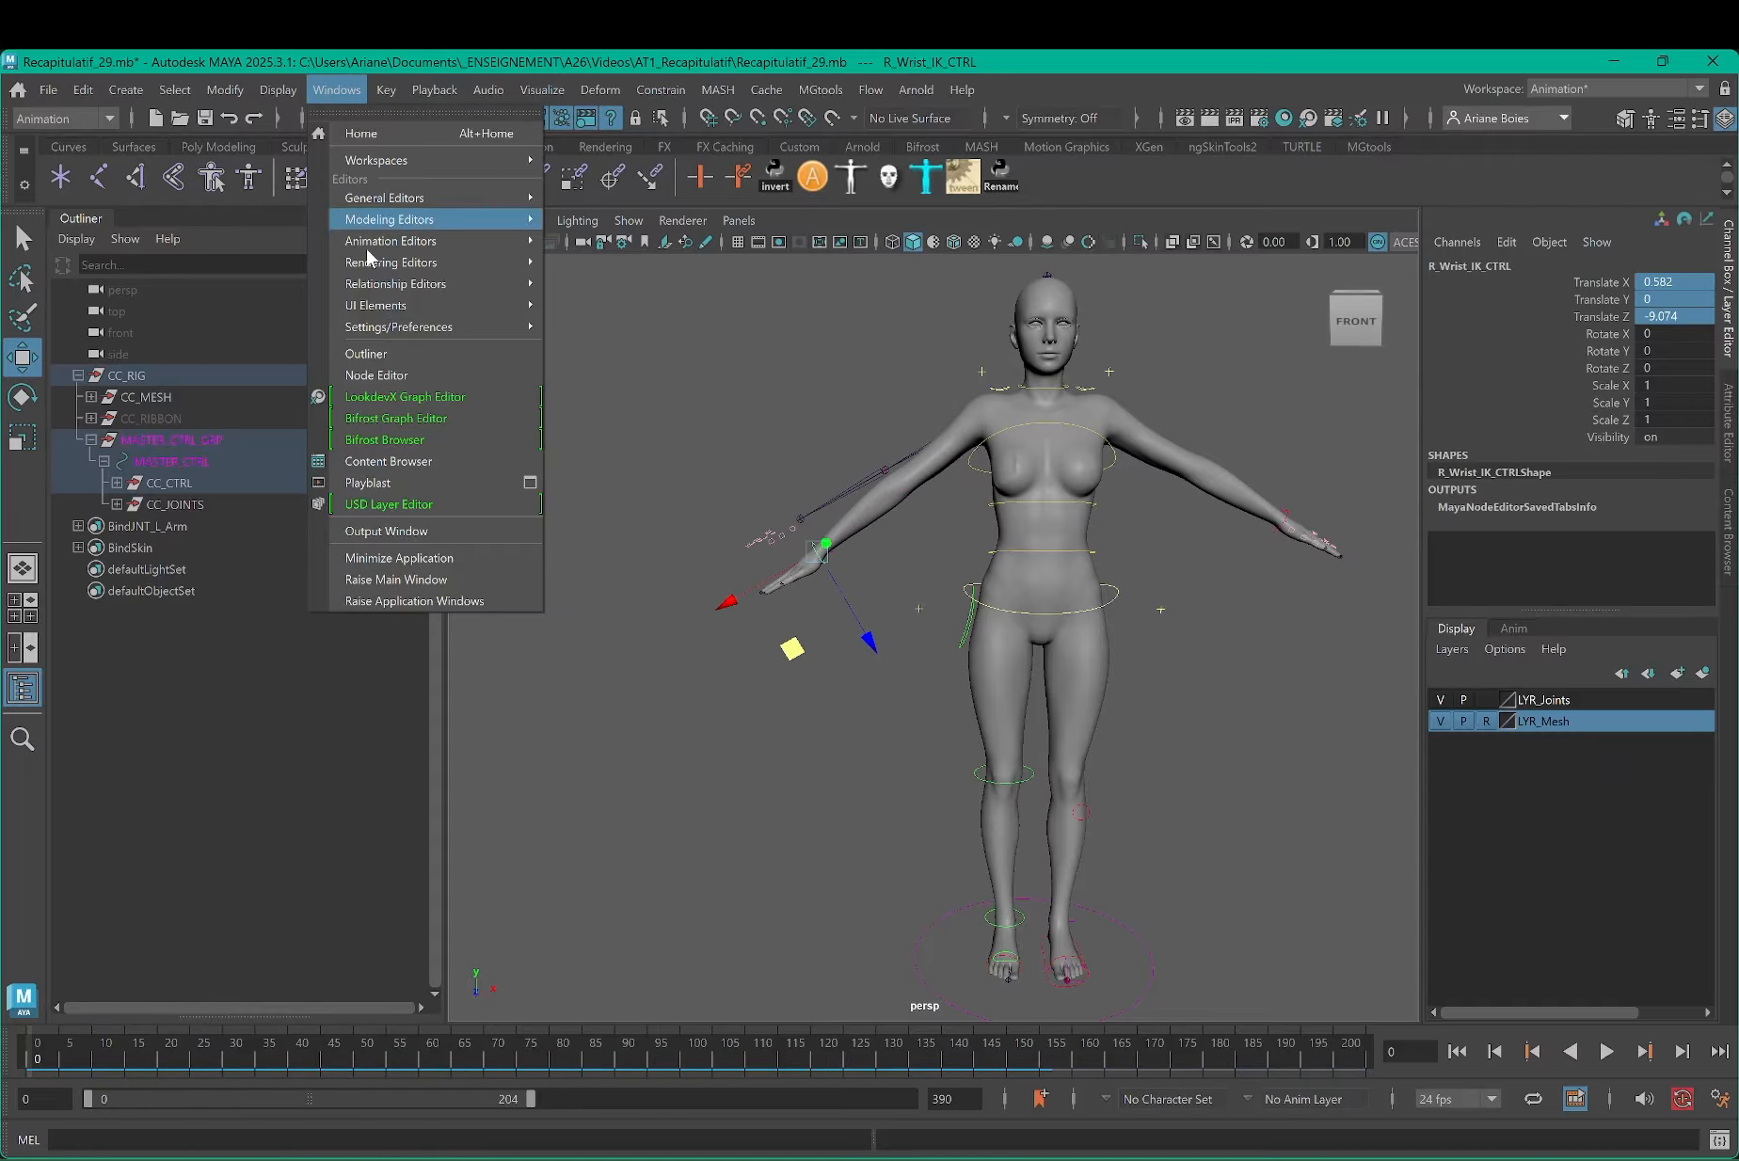
pyautogui.click(377, 375)
pyautogui.moveTo(882, 724); pyautogui.dragTo(429, 233)
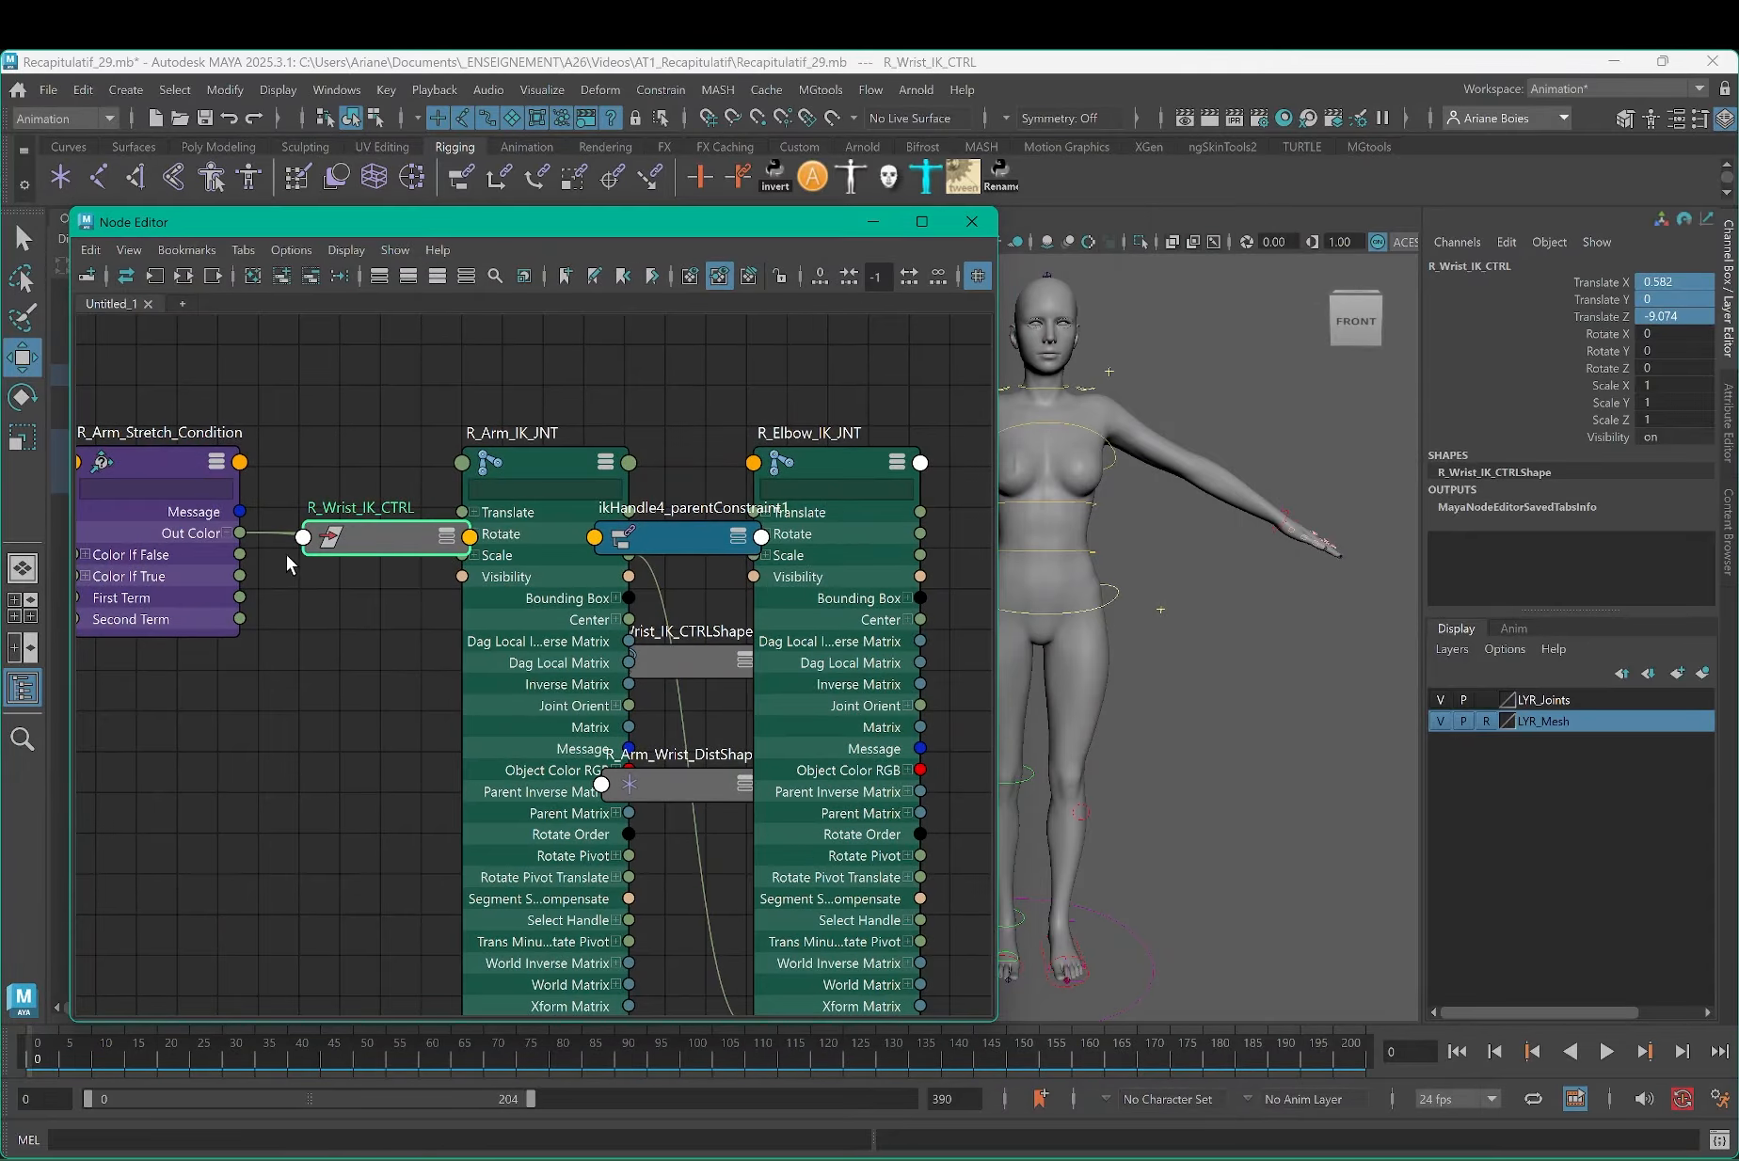
pyautogui.keyDown('alt'); pyautogui.moveTo(353, 670); pyautogui.dragTo(516, 673, button='middle'); pyautogui.keyUp('alt')
pyautogui.moveTo(351, 466); pyautogui.dragTo(408, 631)
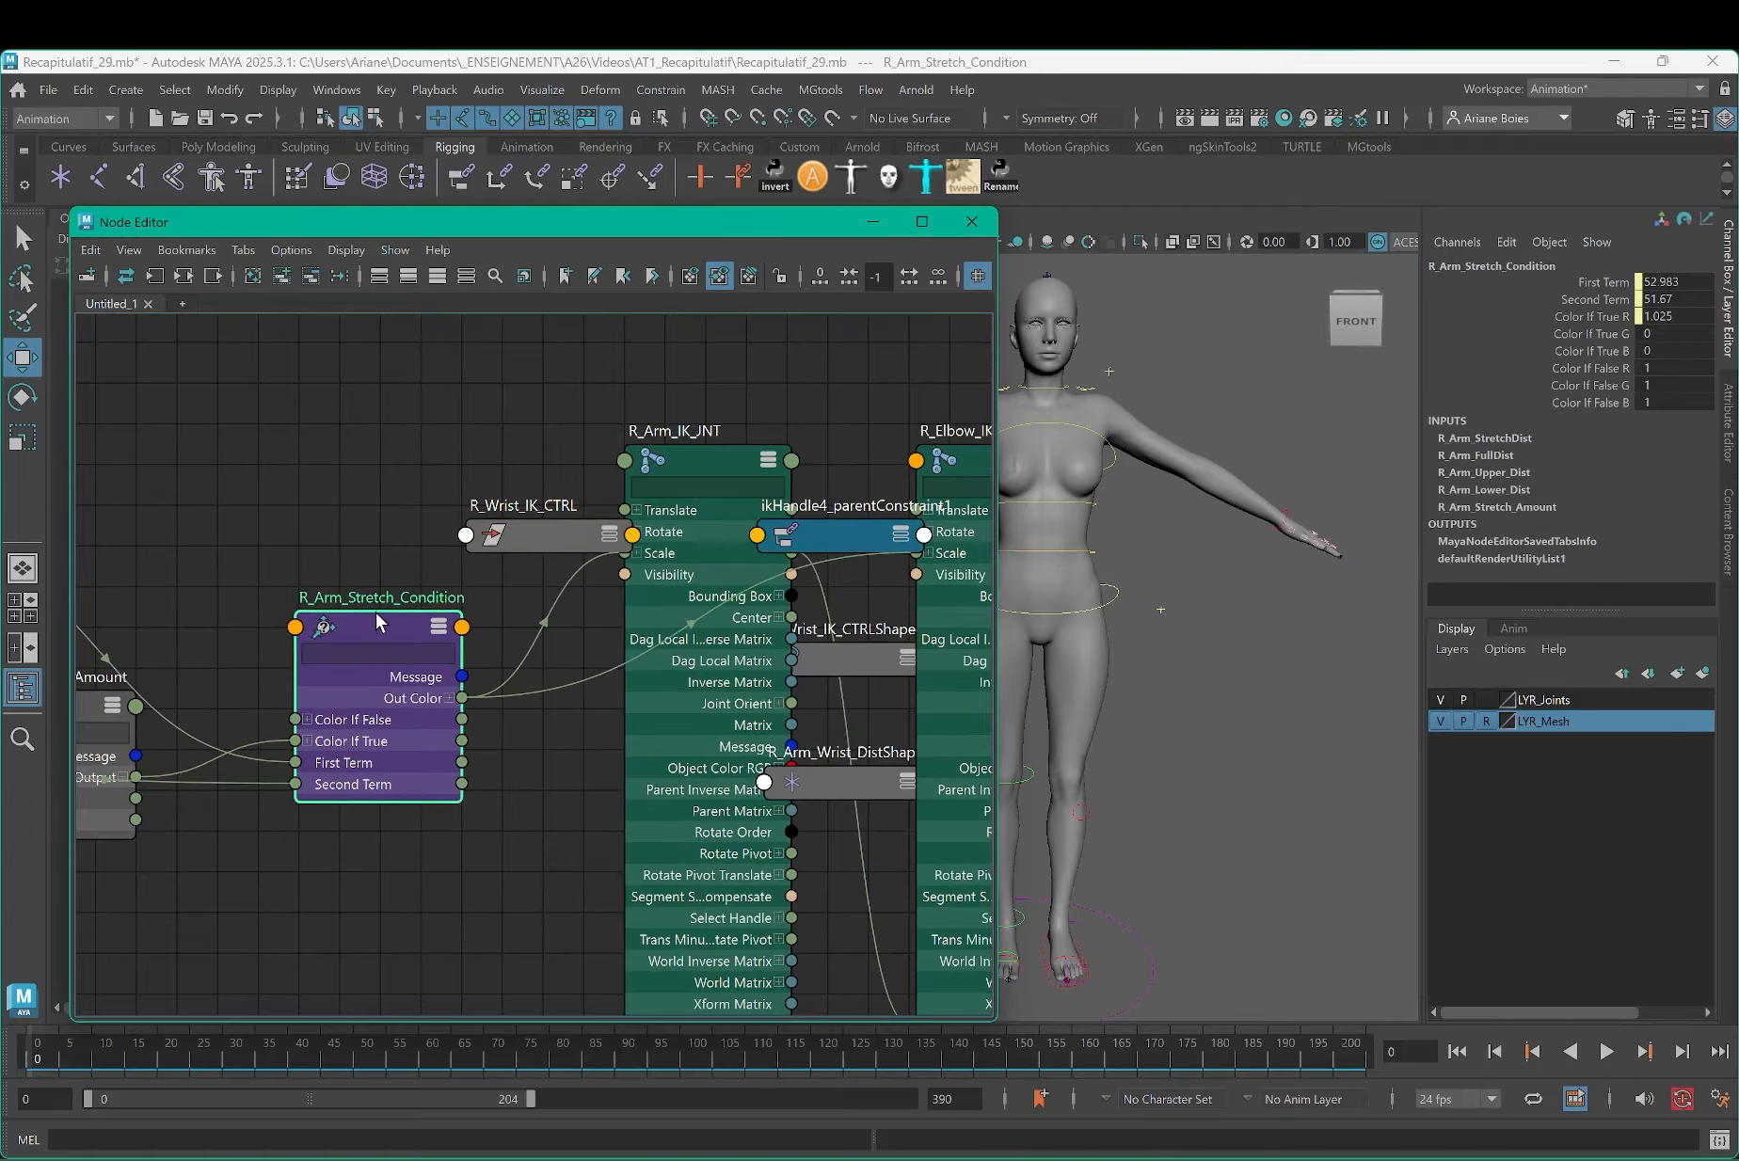
pyautogui.click(1731, 415)
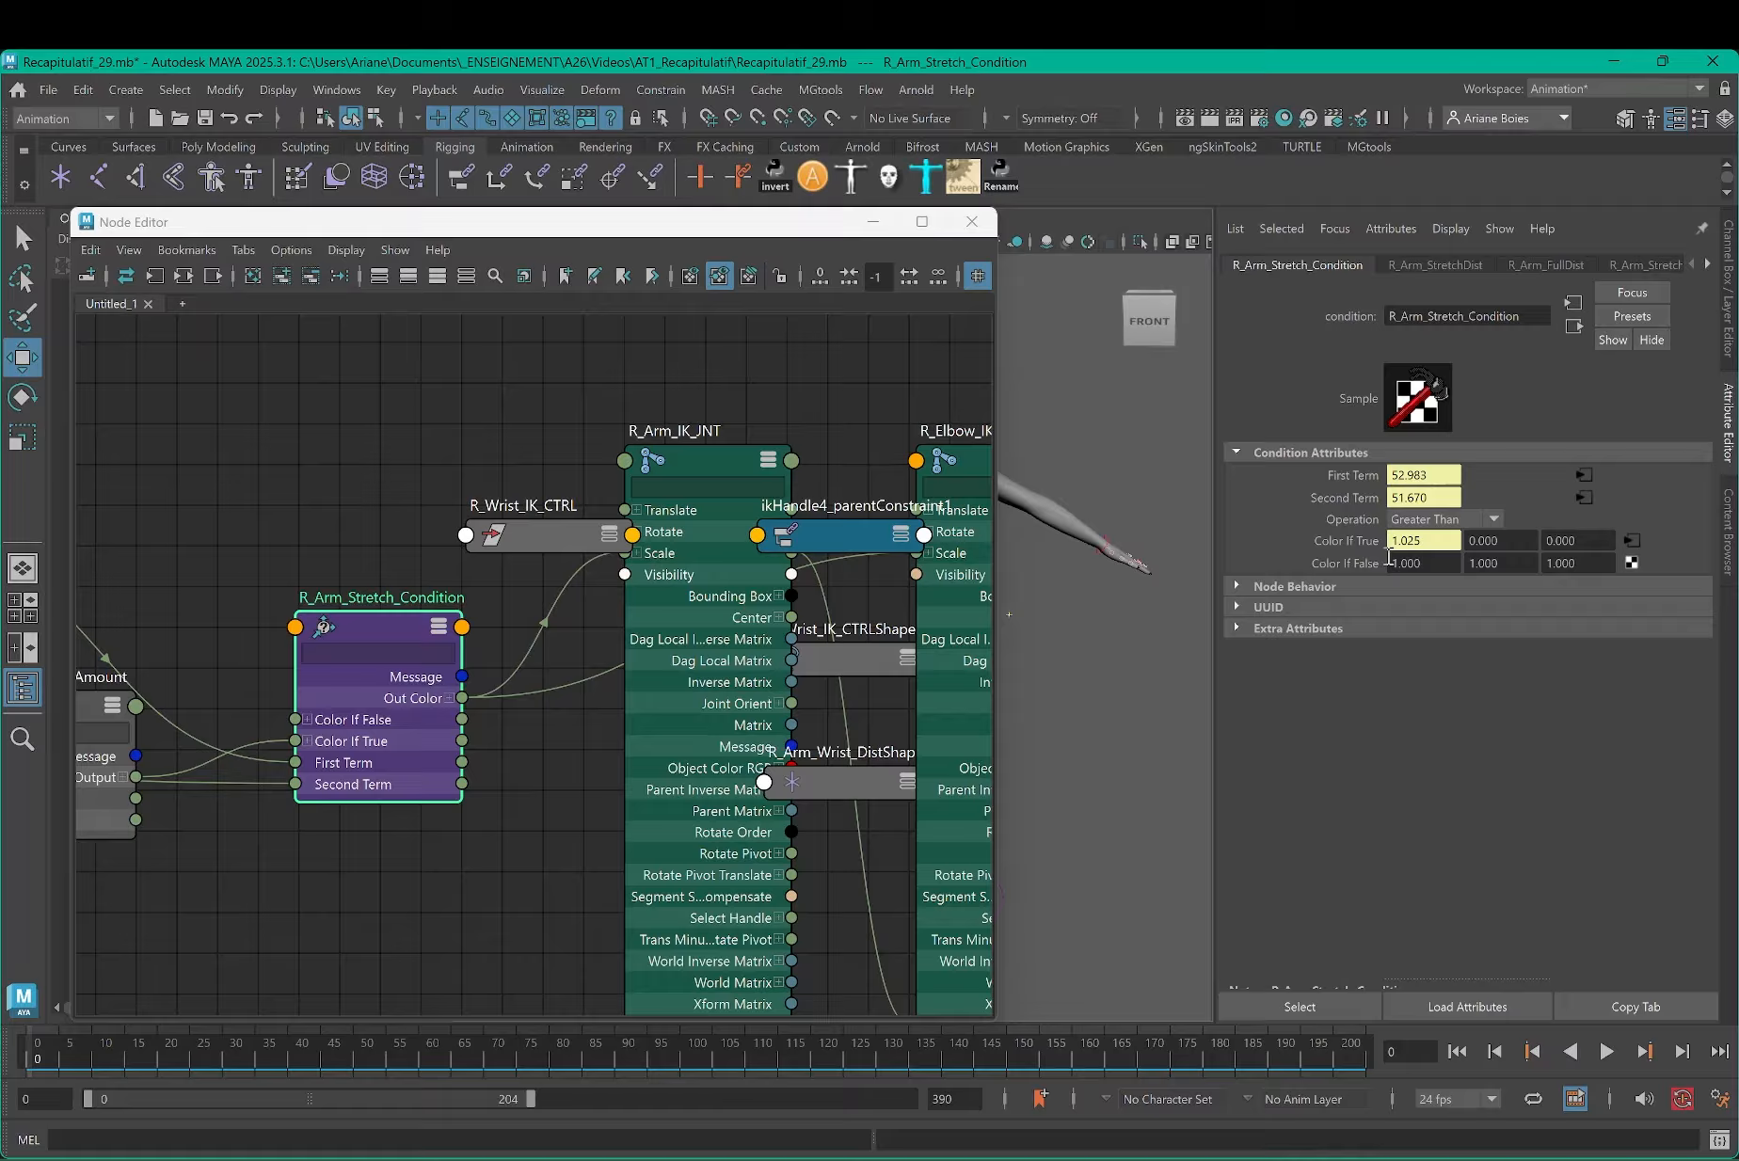
# Step: Set R_Arm_Stretch_Condition's Operation to Equal, with the Node Editor moved clear of the character
pyautogui.moveTo(661, 222); pyautogui.dragTo(1251, 670)
pyautogui.click(1463, 520)
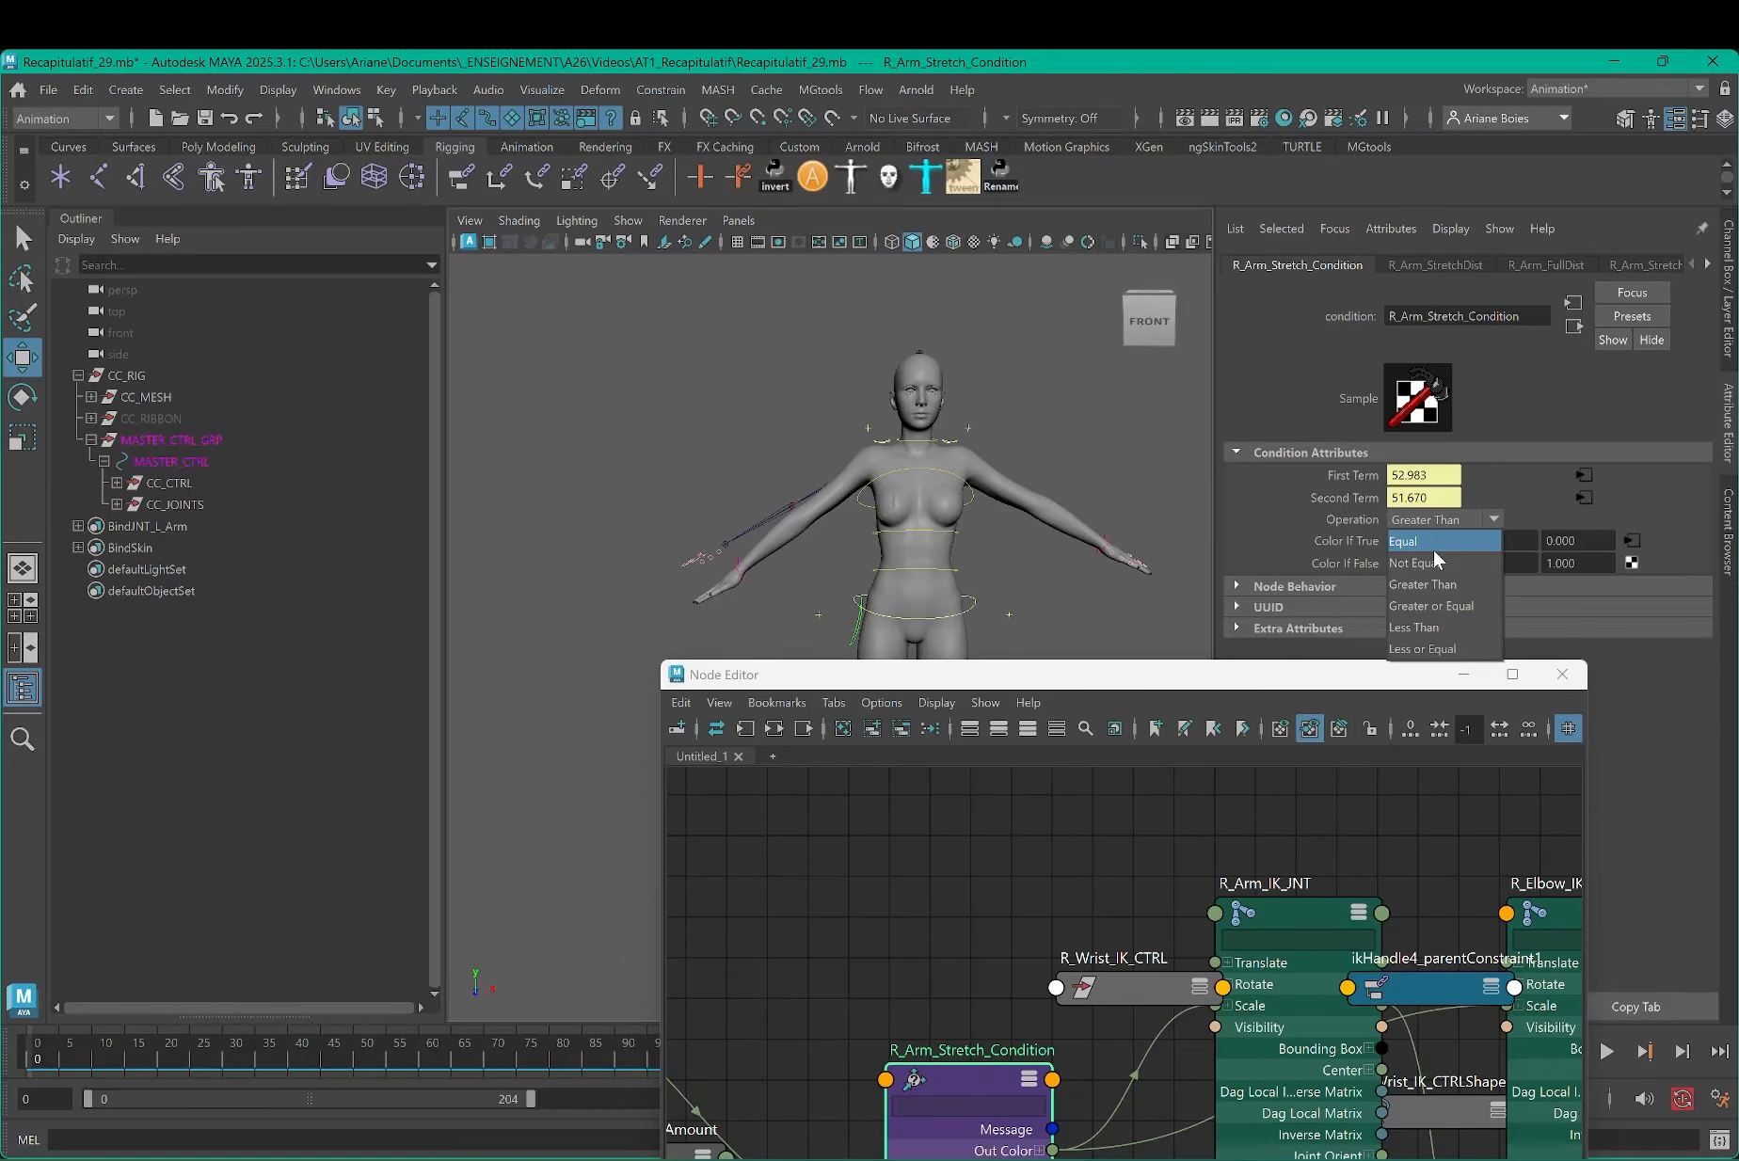
pyautogui.click(1434, 544)
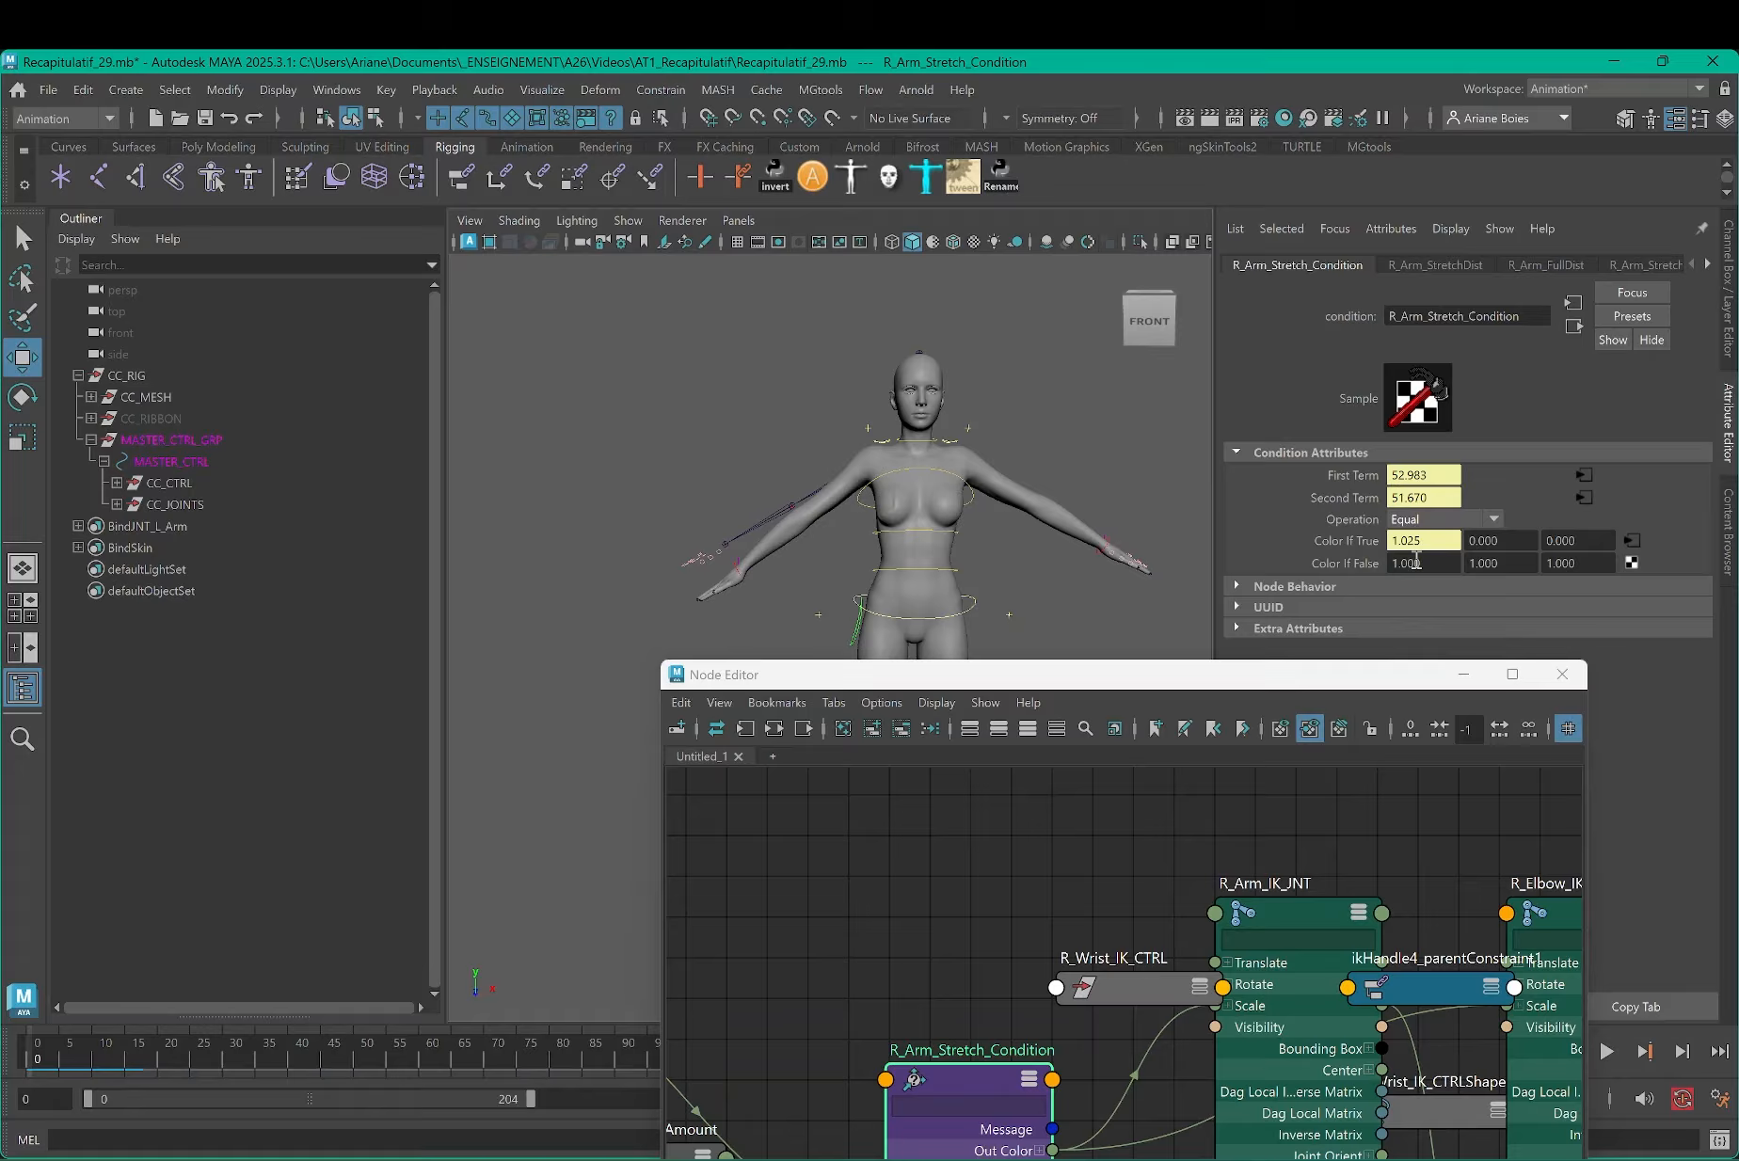
pyautogui.click(741, 570)
pyautogui.click(806, 633)
pyautogui.scroll(3, 713, 597)
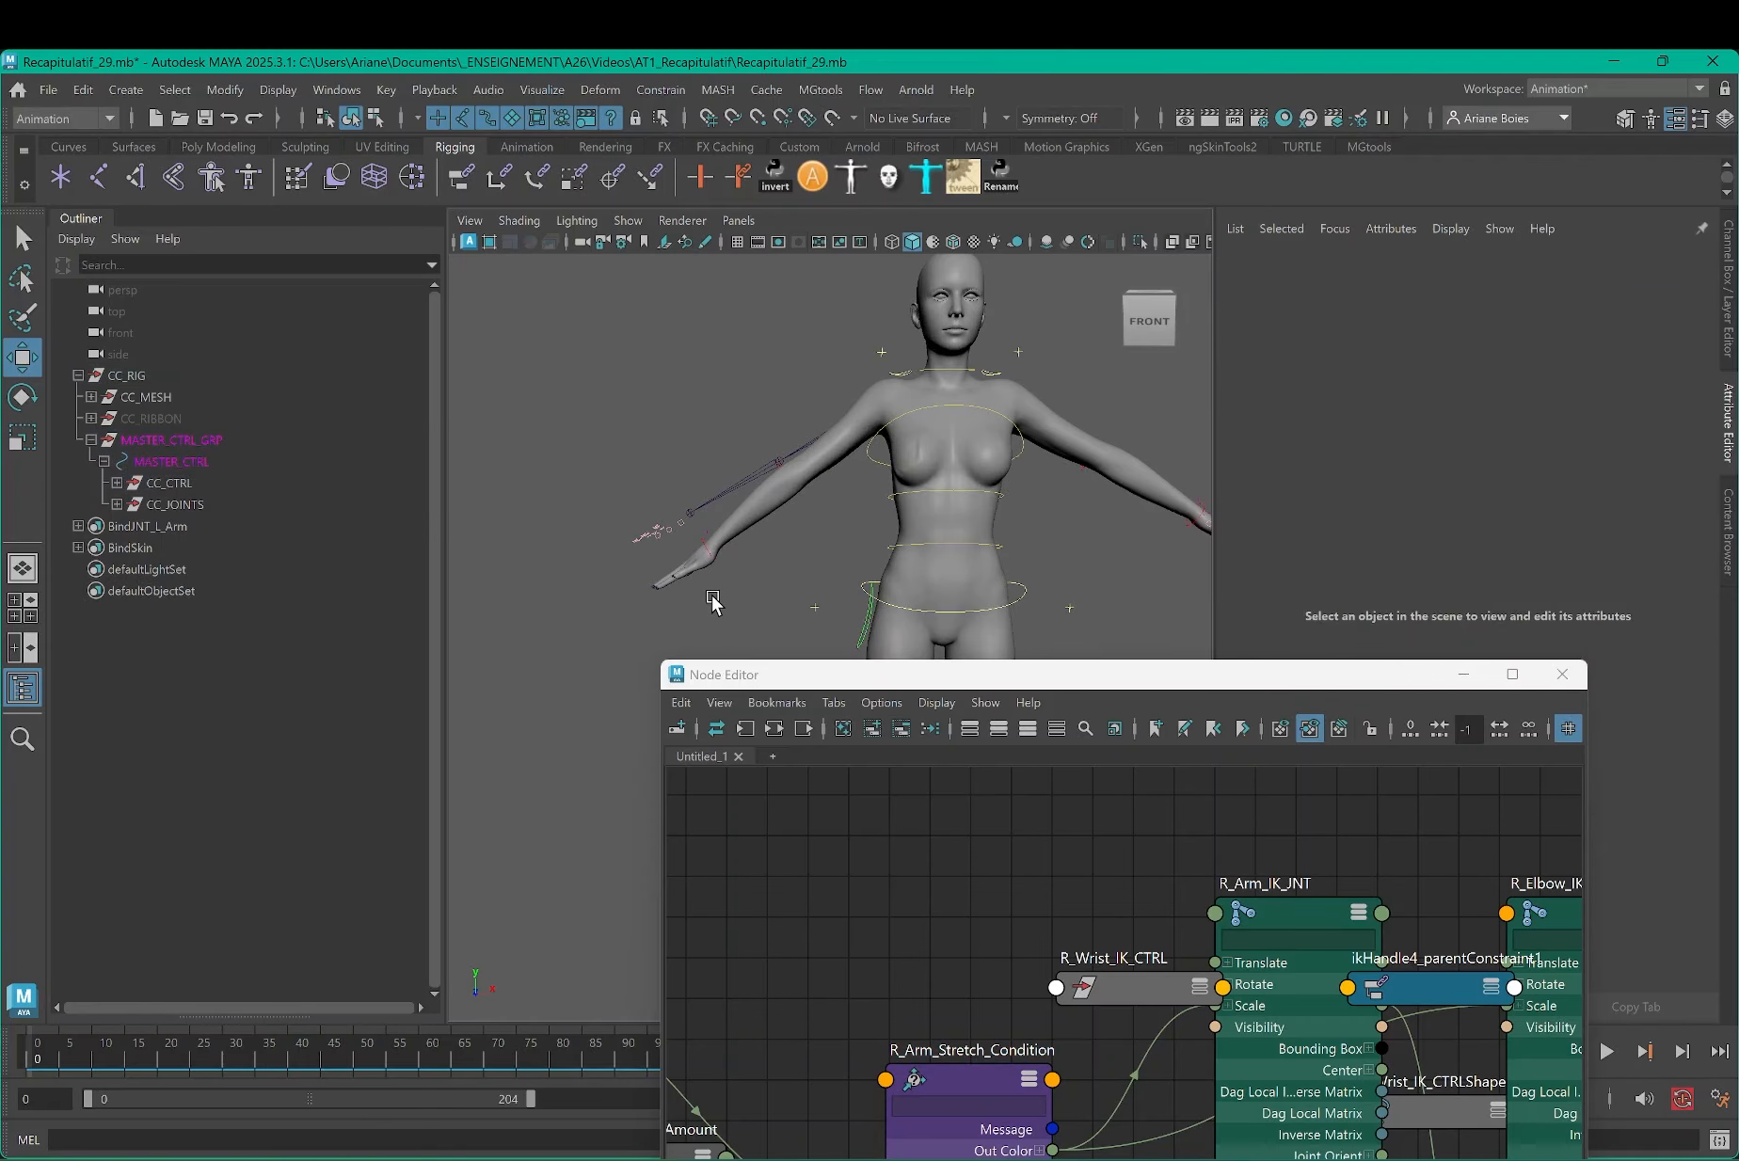
pyautogui.click(707, 550)
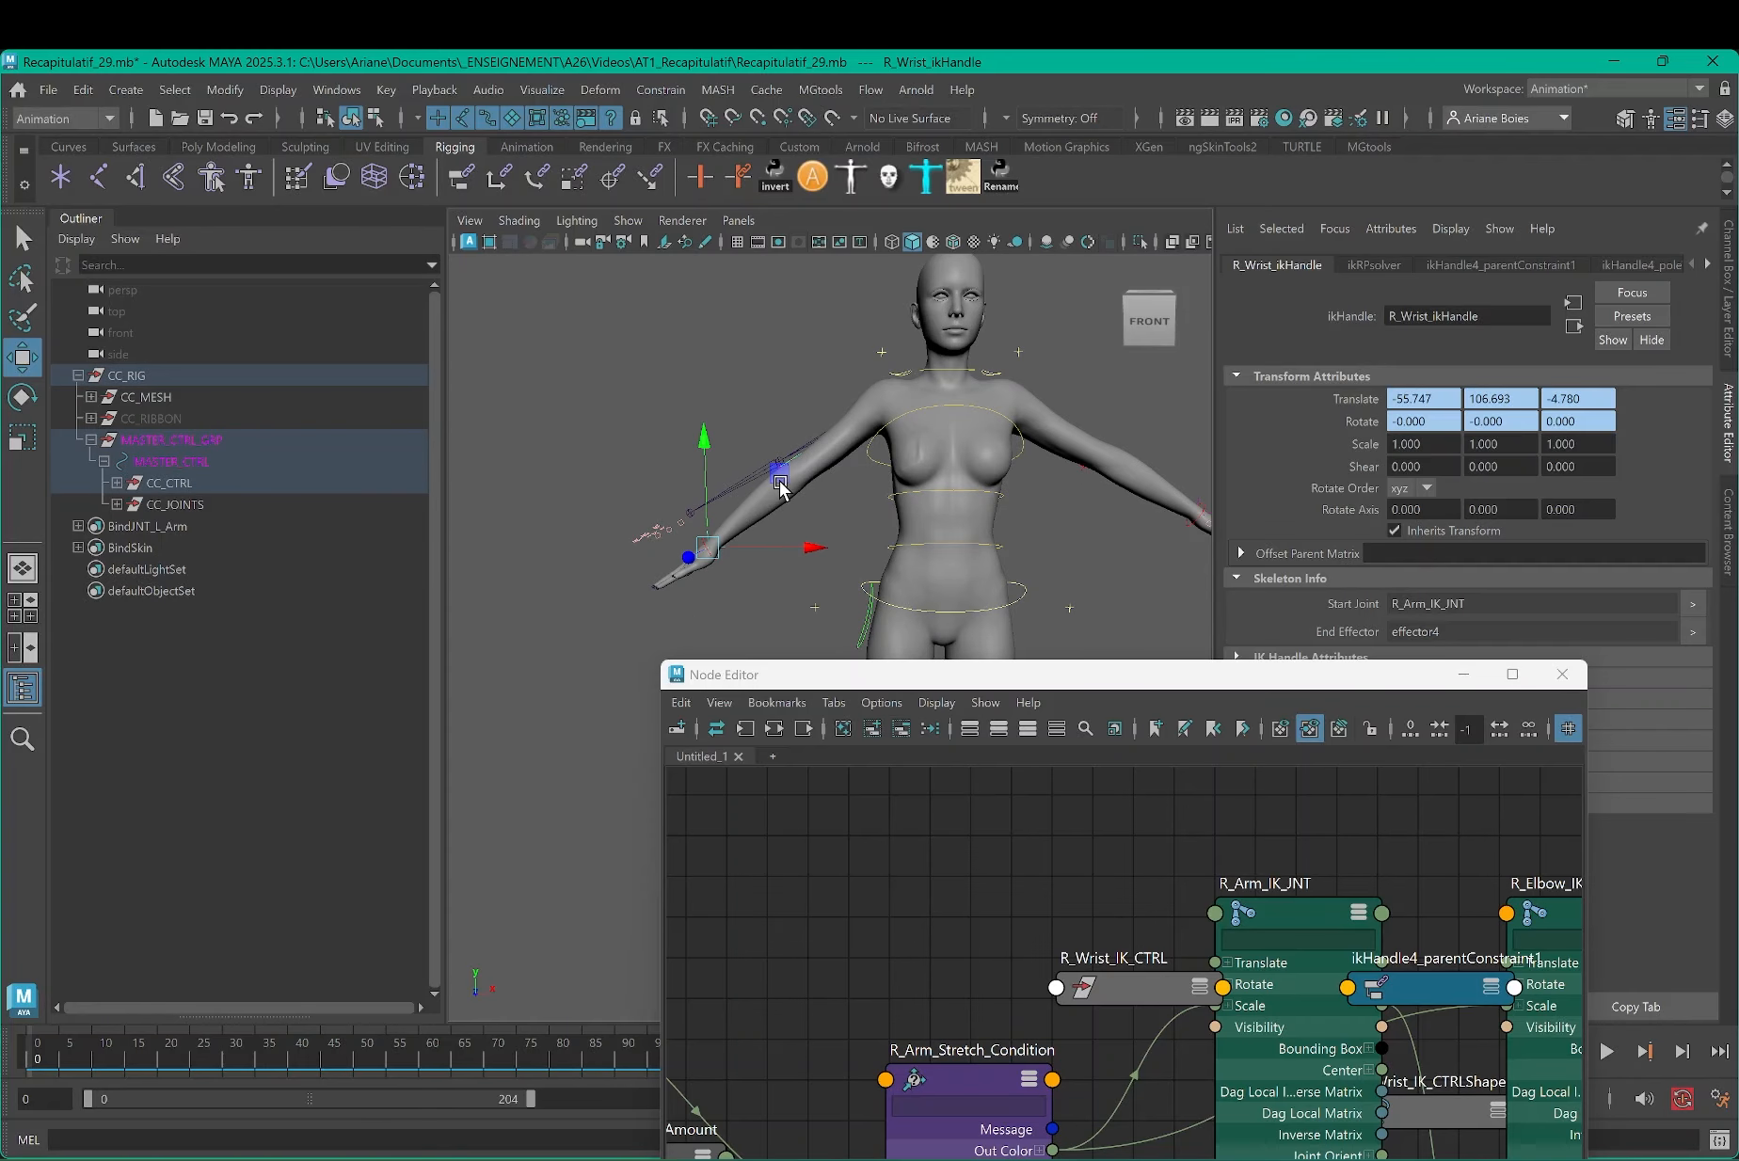
pyautogui.moveTo(781, 486); pyautogui.dragTo(717, 581, button='middle')
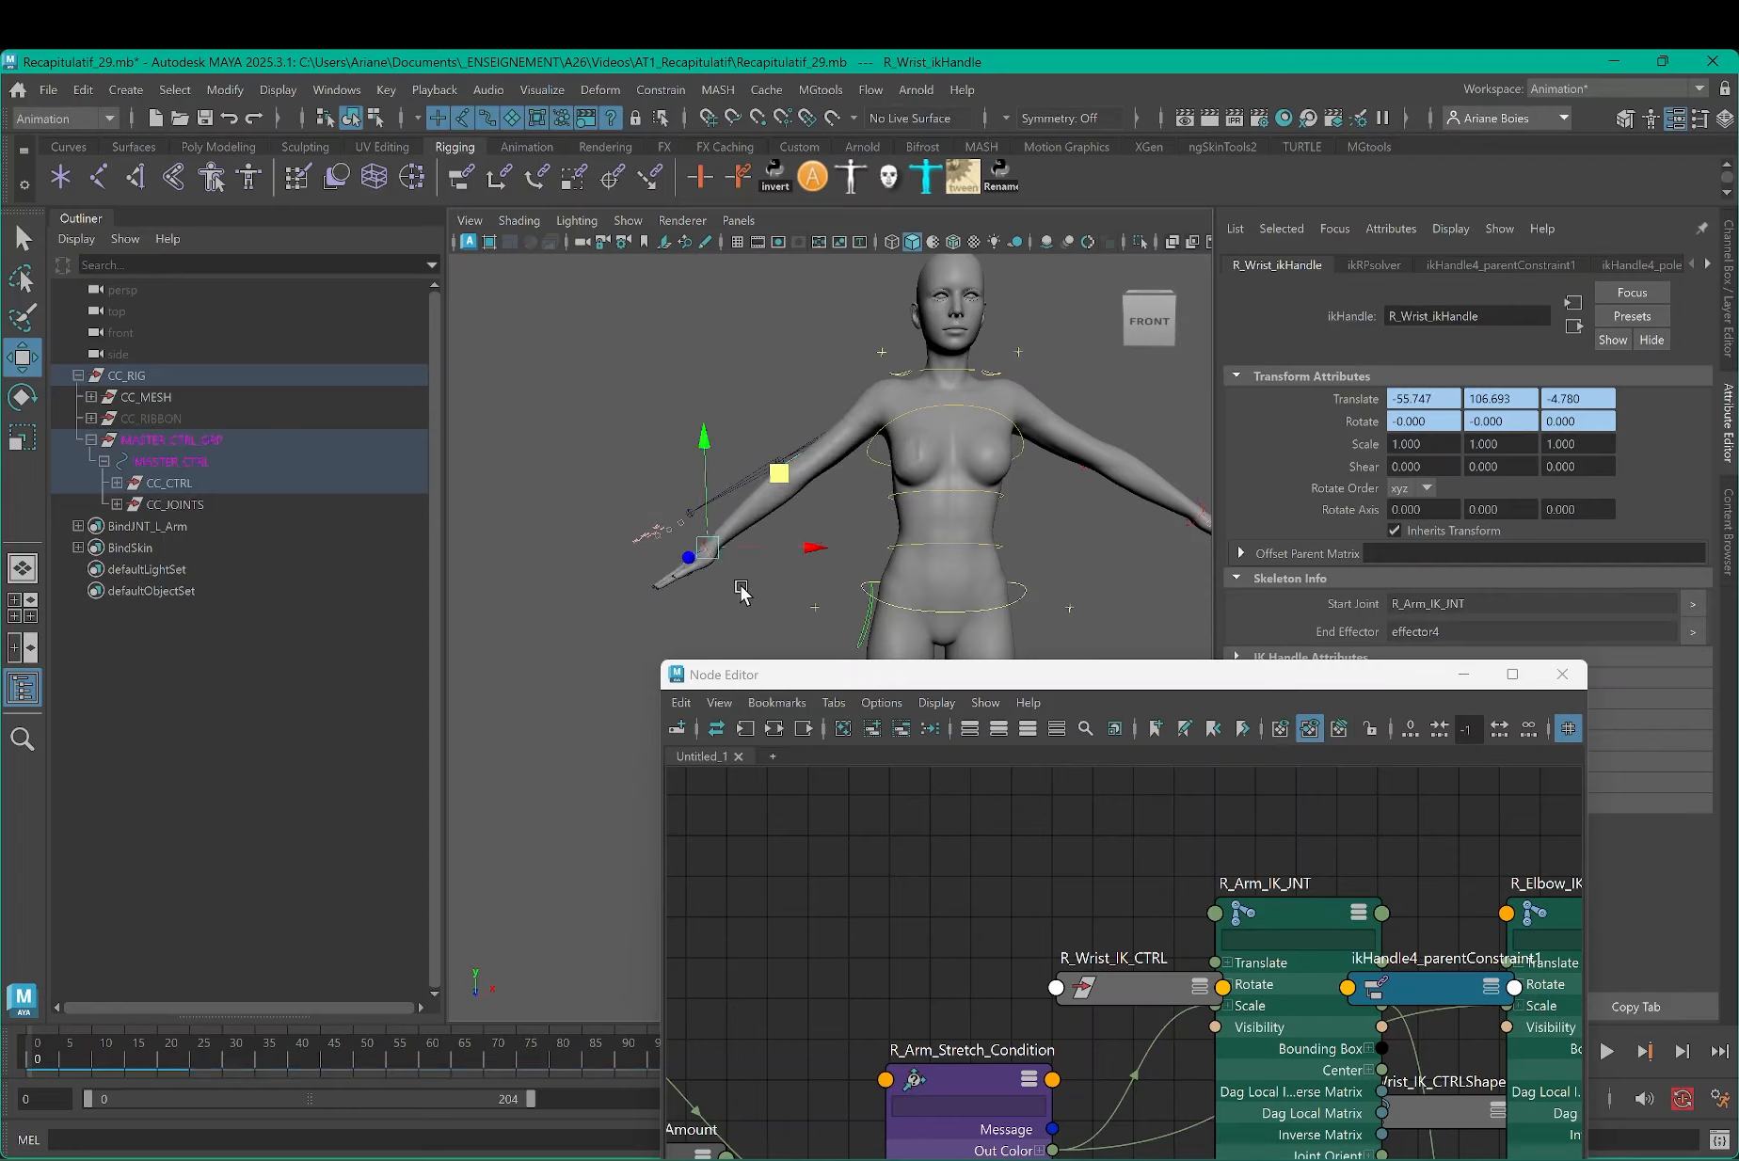
pyautogui.click(742, 590)
pyautogui.scroll(2, 704, 573)
pyautogui.moveTo(662, 509); pyautogui.dragTo(702, 620)
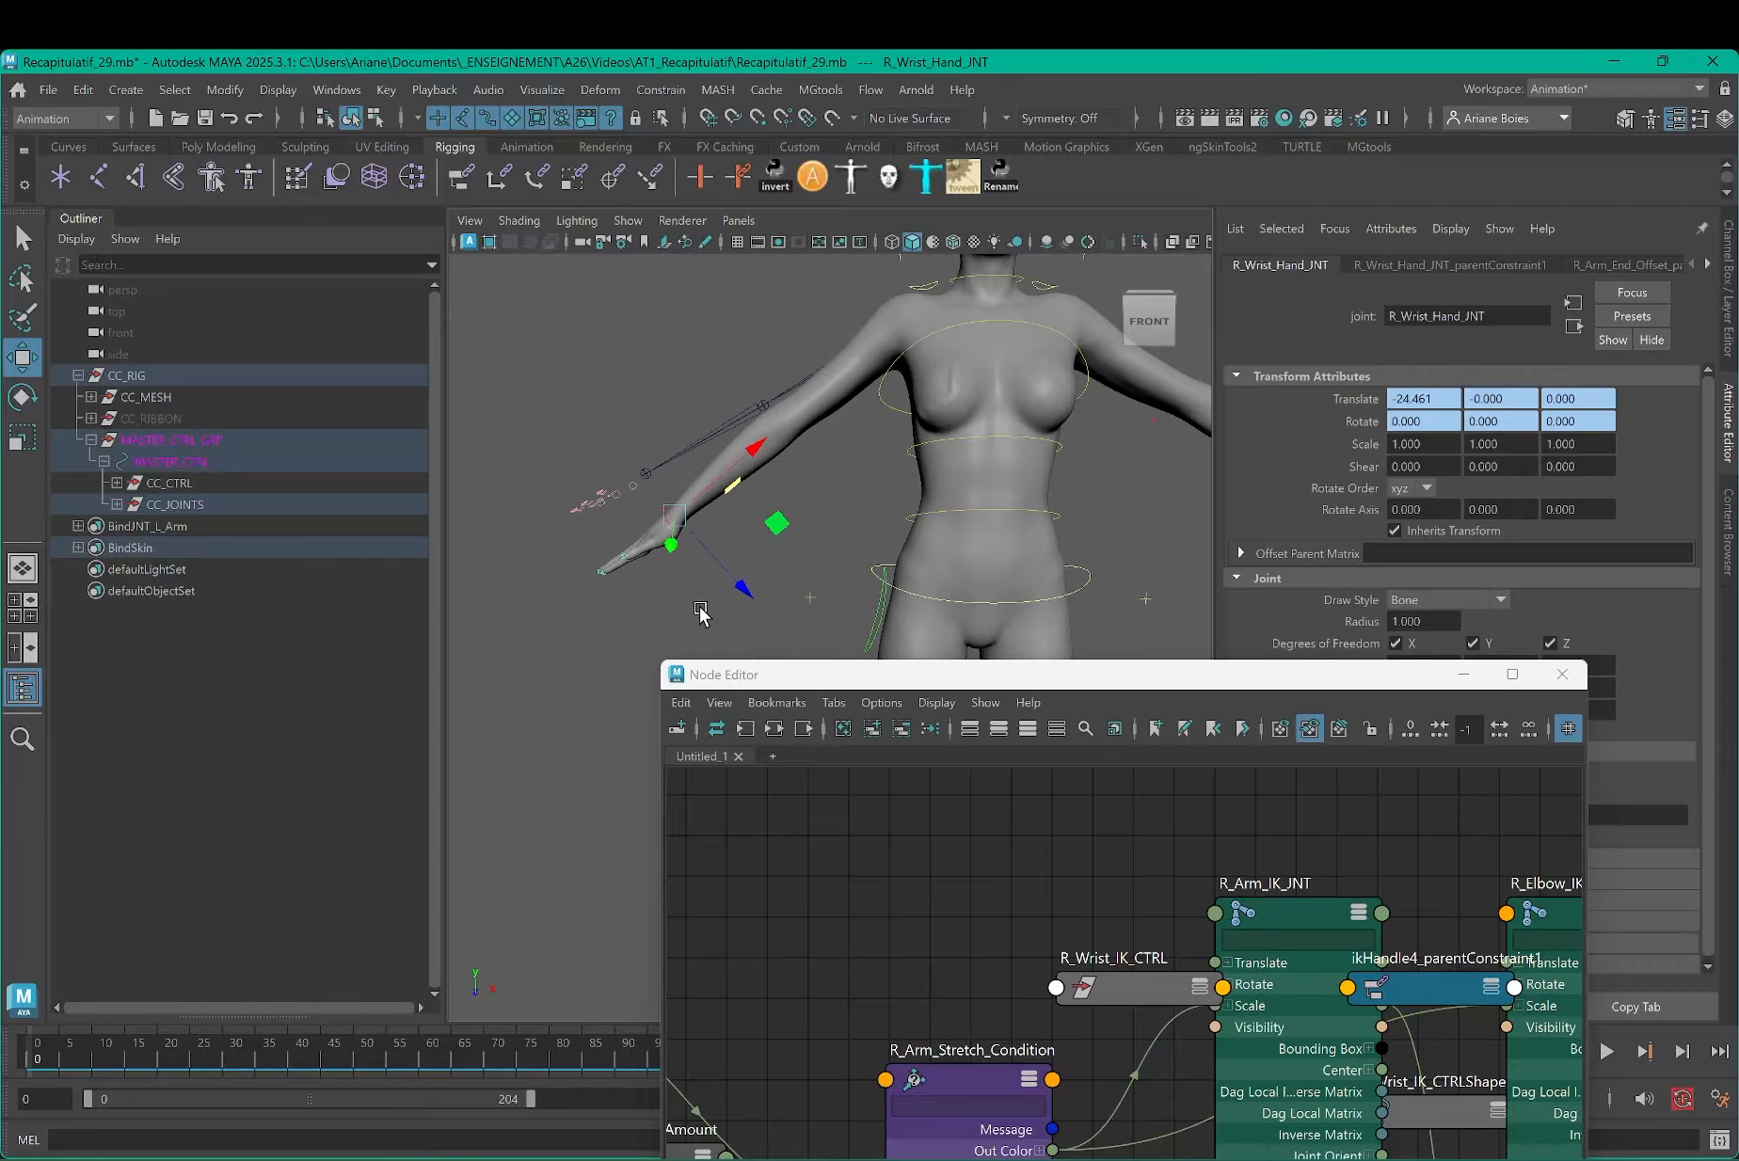
pyautogui.click(702, 610)
# Step: Select R_Wrist_IK_CTRL and move the right hand to test the arm with the Equal condition
pyautogui.moveTo(662, 513); pyautogui.dragTo(779, 538)
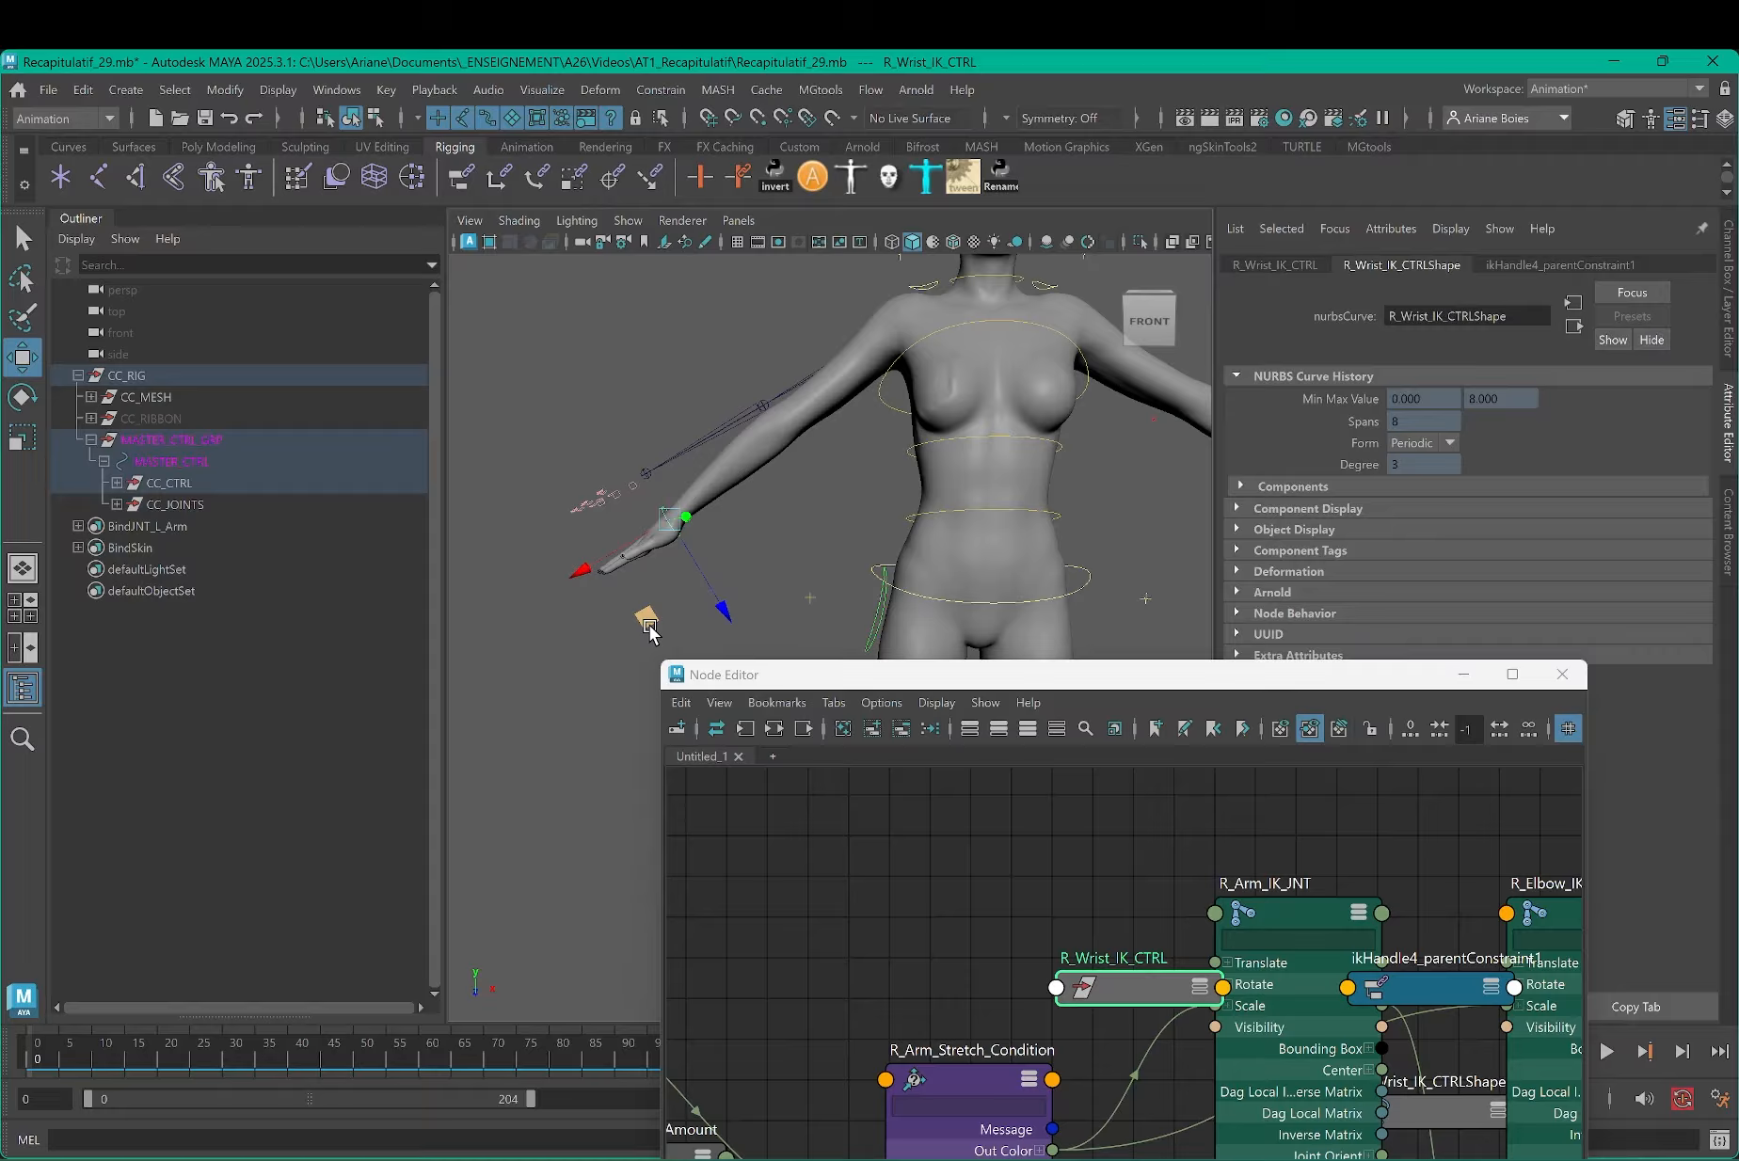
pyautogui.moveTo(649, 632); pyautogui.dragTo(643, 573, button='middle')
pyautogui.scroll(-2, 894, 315)
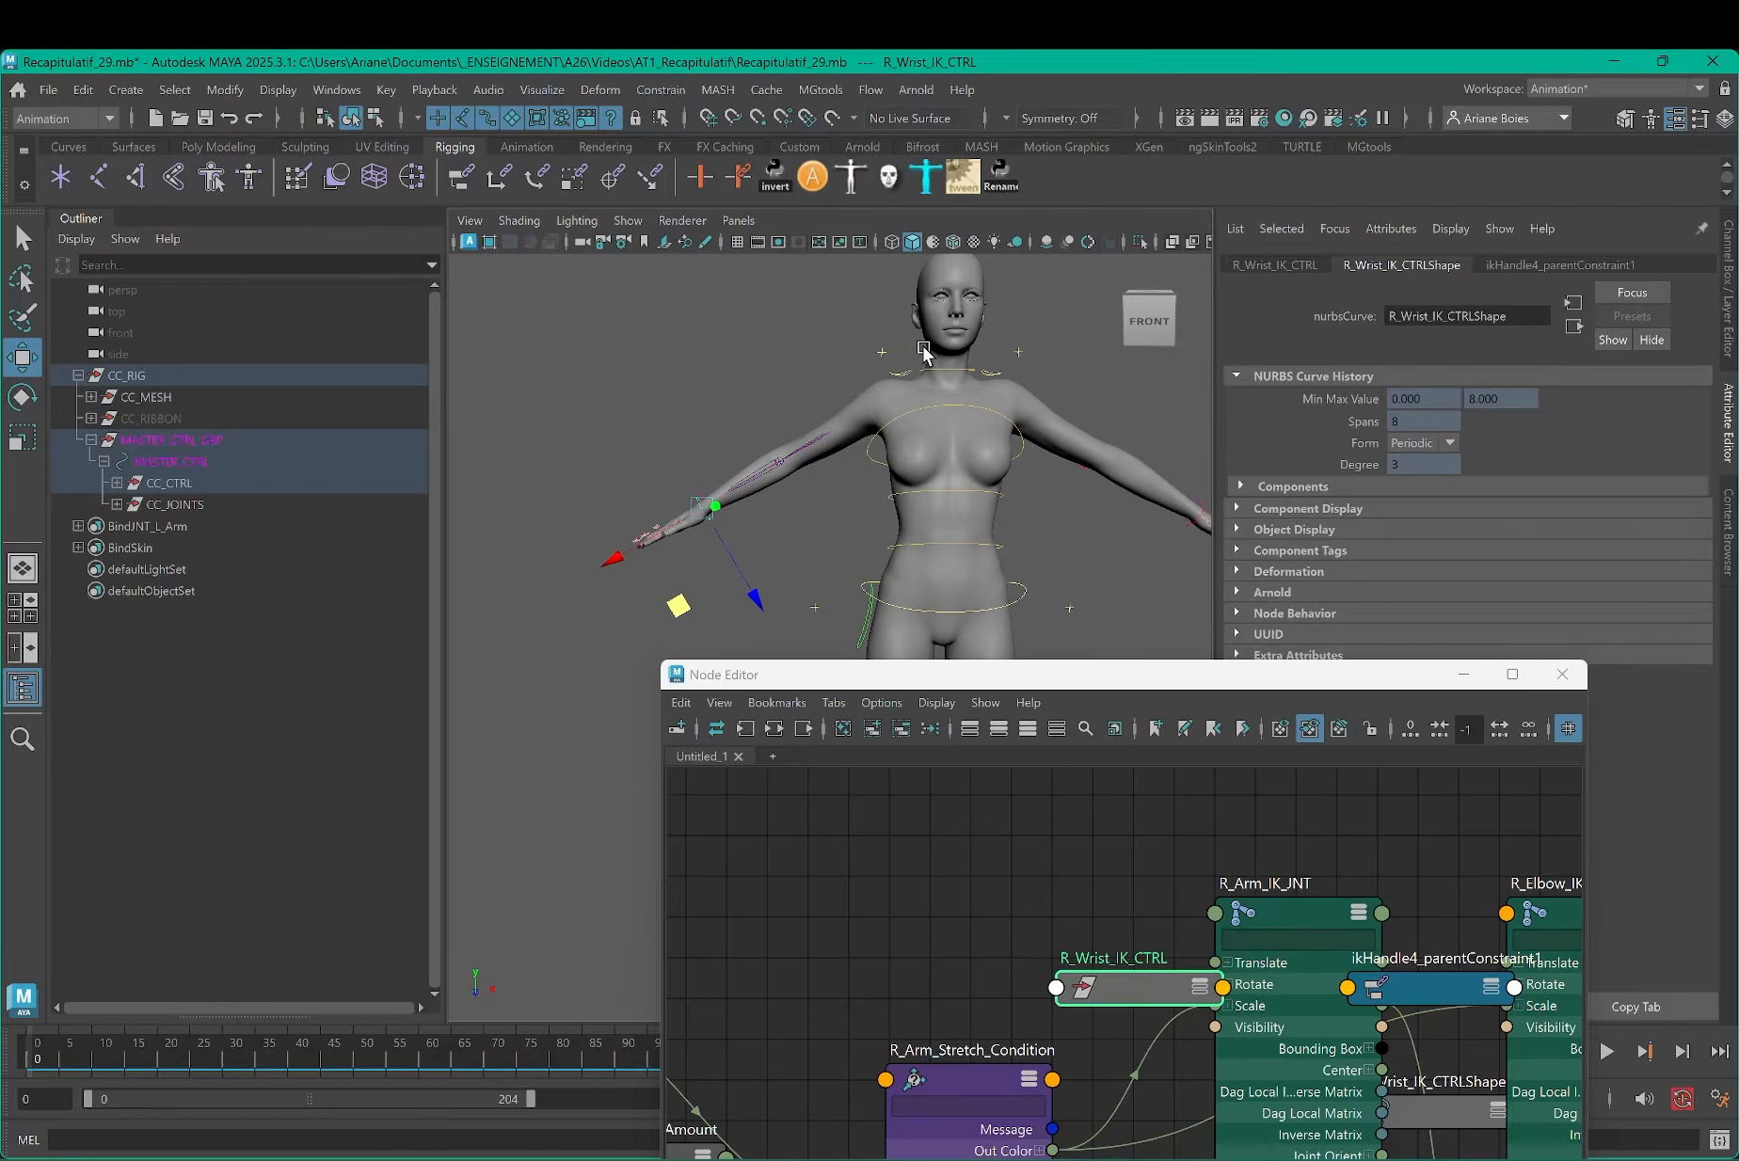
# Step: Set R_Arm_Stretch_Condition's Operation to Greater Than, keeping the Node Editor clear of the character's arm
pyautogui.moveTo(1150, 674); pyautogui.dragTo(671, 537)
pyautogui.click(475, 962)
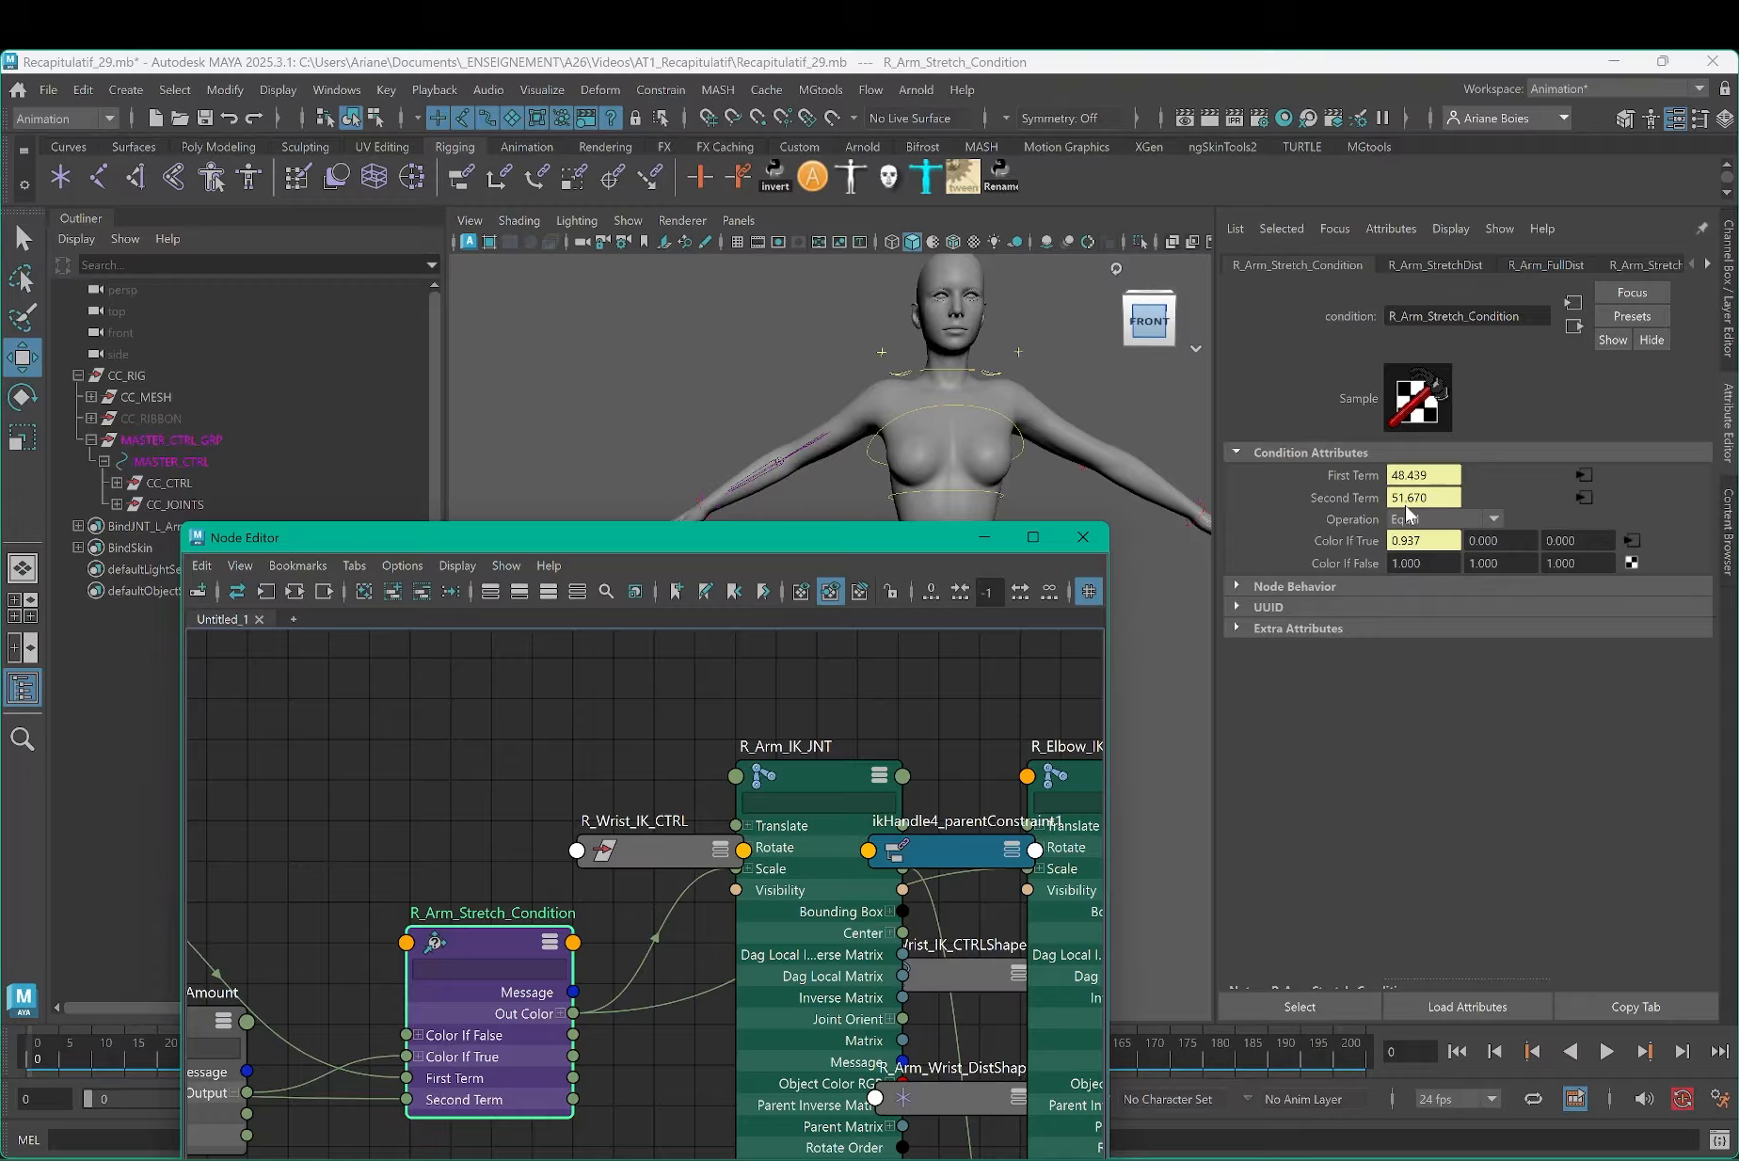
pyautogui.click(1418, 523)
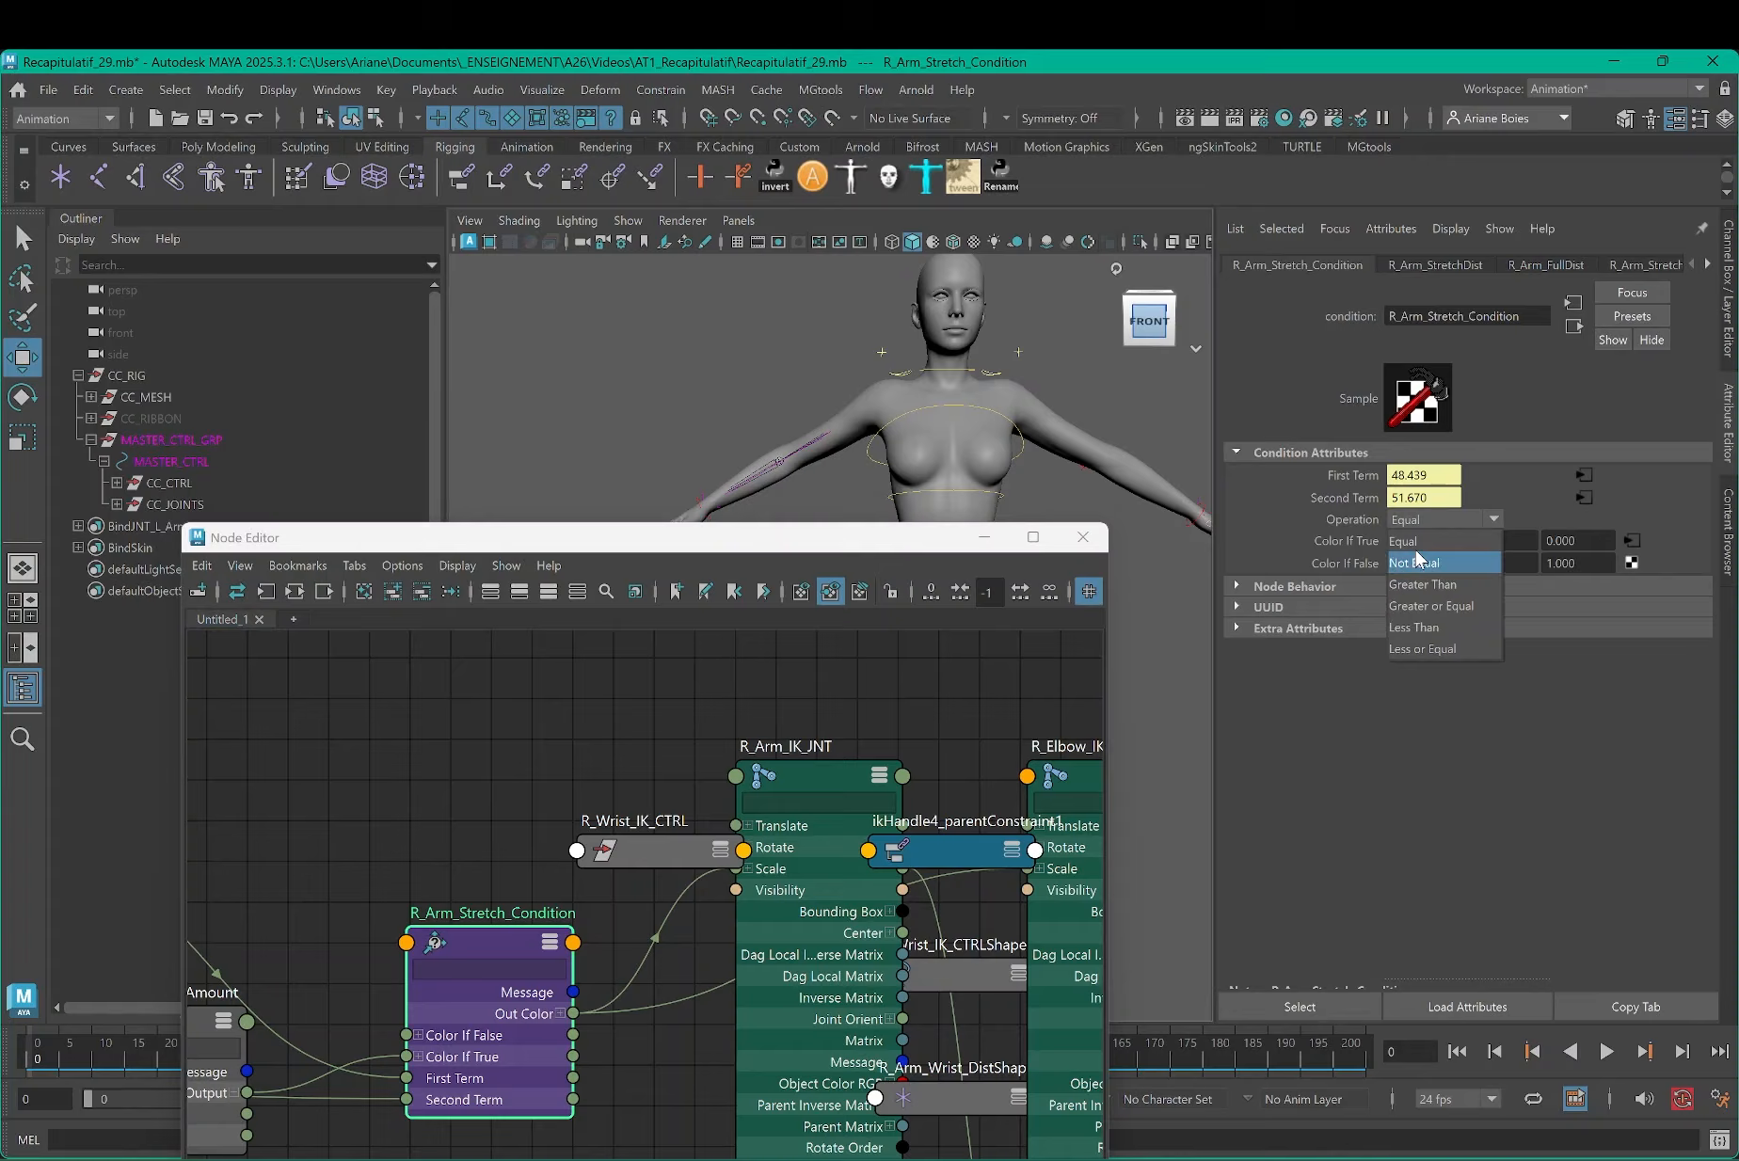
pyautogui.click(1419, 580)
pyautogui.moveTo(874, 546); pyautogui.dragTo(878, 688)
# Step: Reset R_Wrist_IK_CTRL's Translate X, Y and Z to 0
pyautogui.scroll(4, 680, 565)
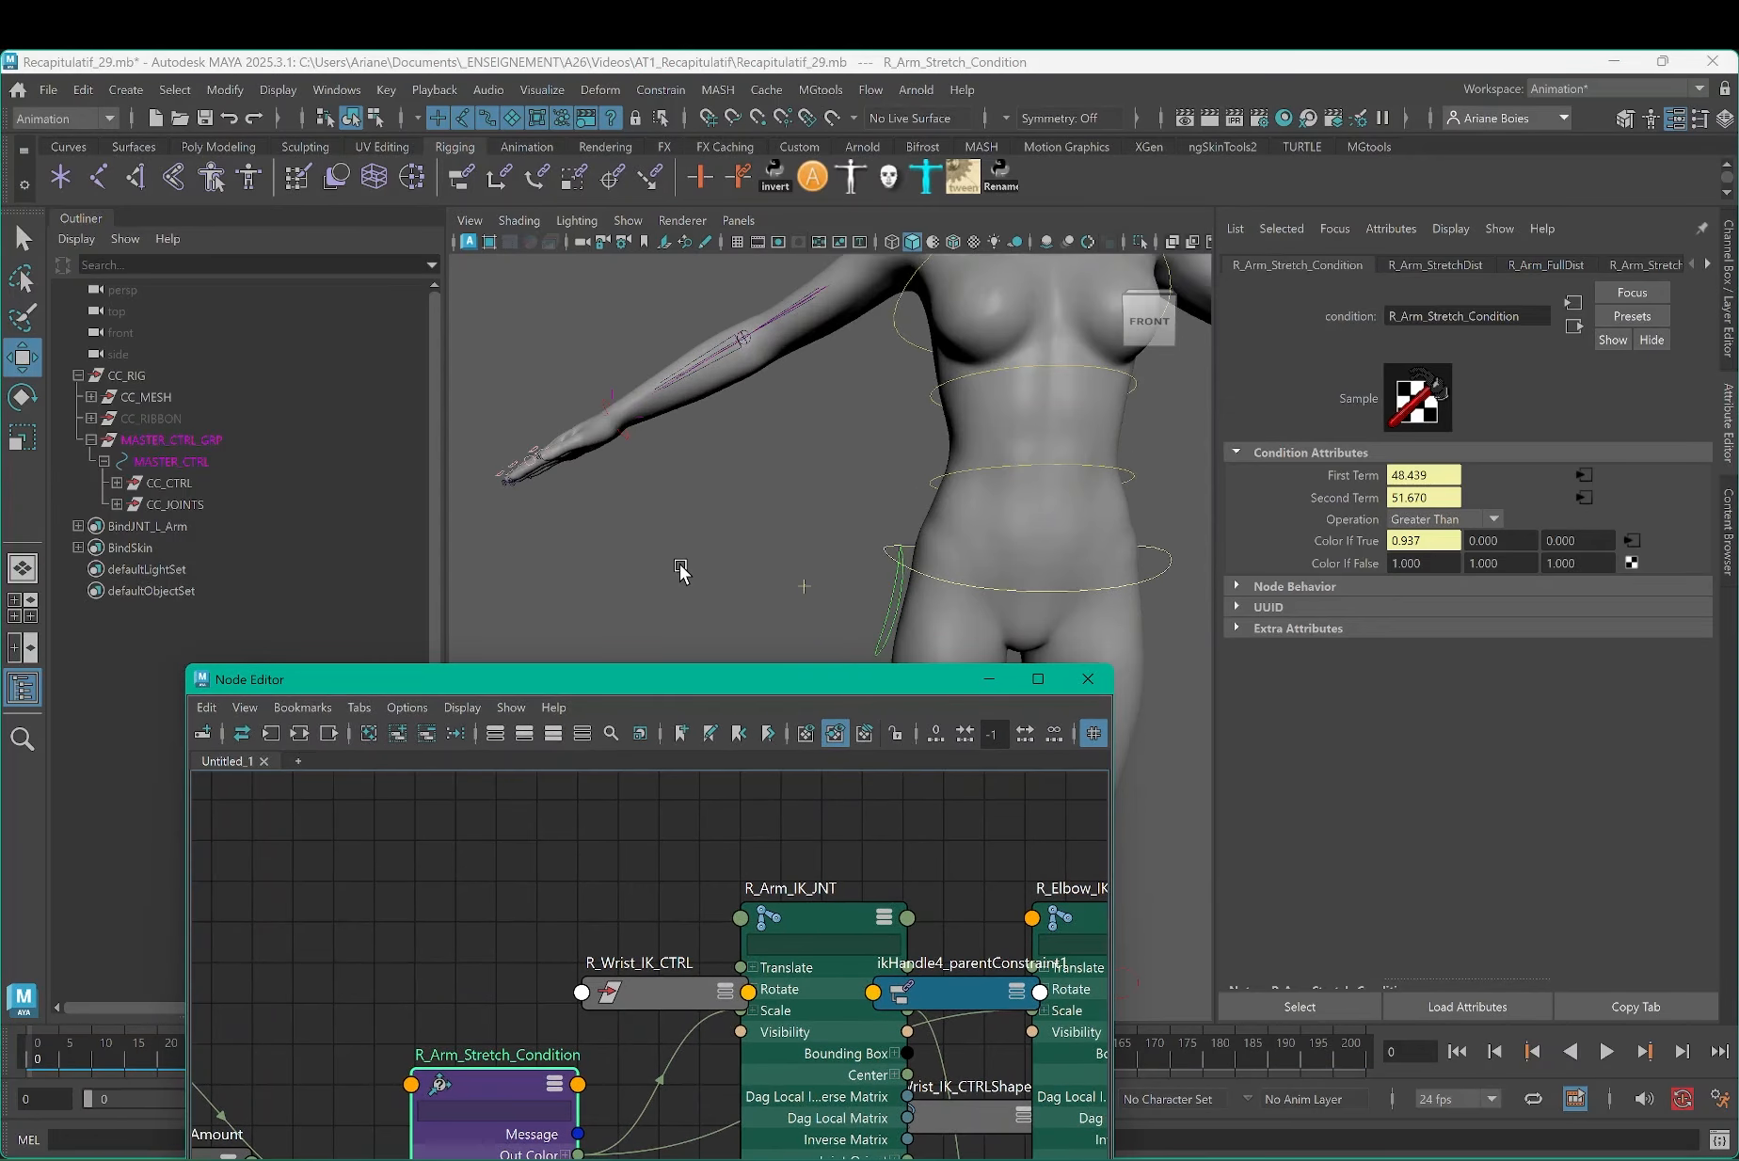
pyautogui.click(628, 444)
pyautogui.click(1730, 329)
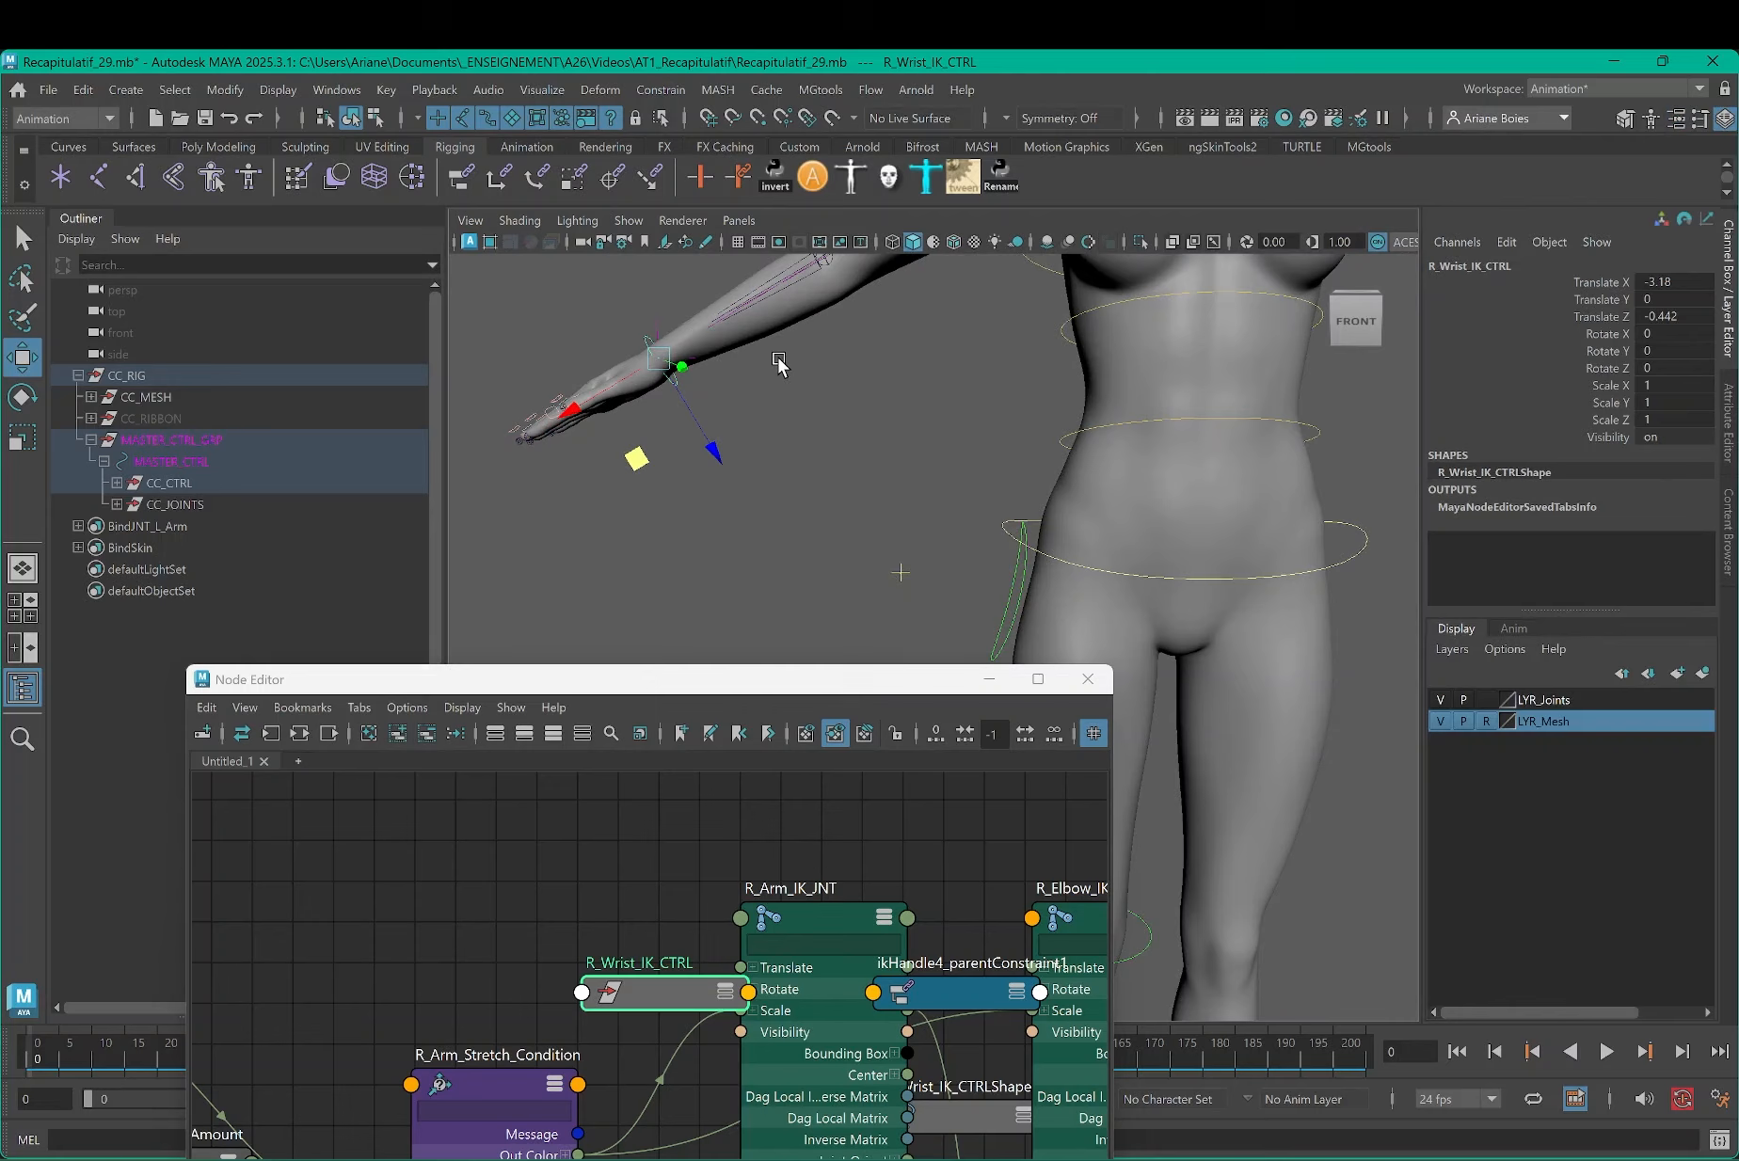
pyautogui.moveTo(1656, 281); pyautogui.dragTo(1657, 317)
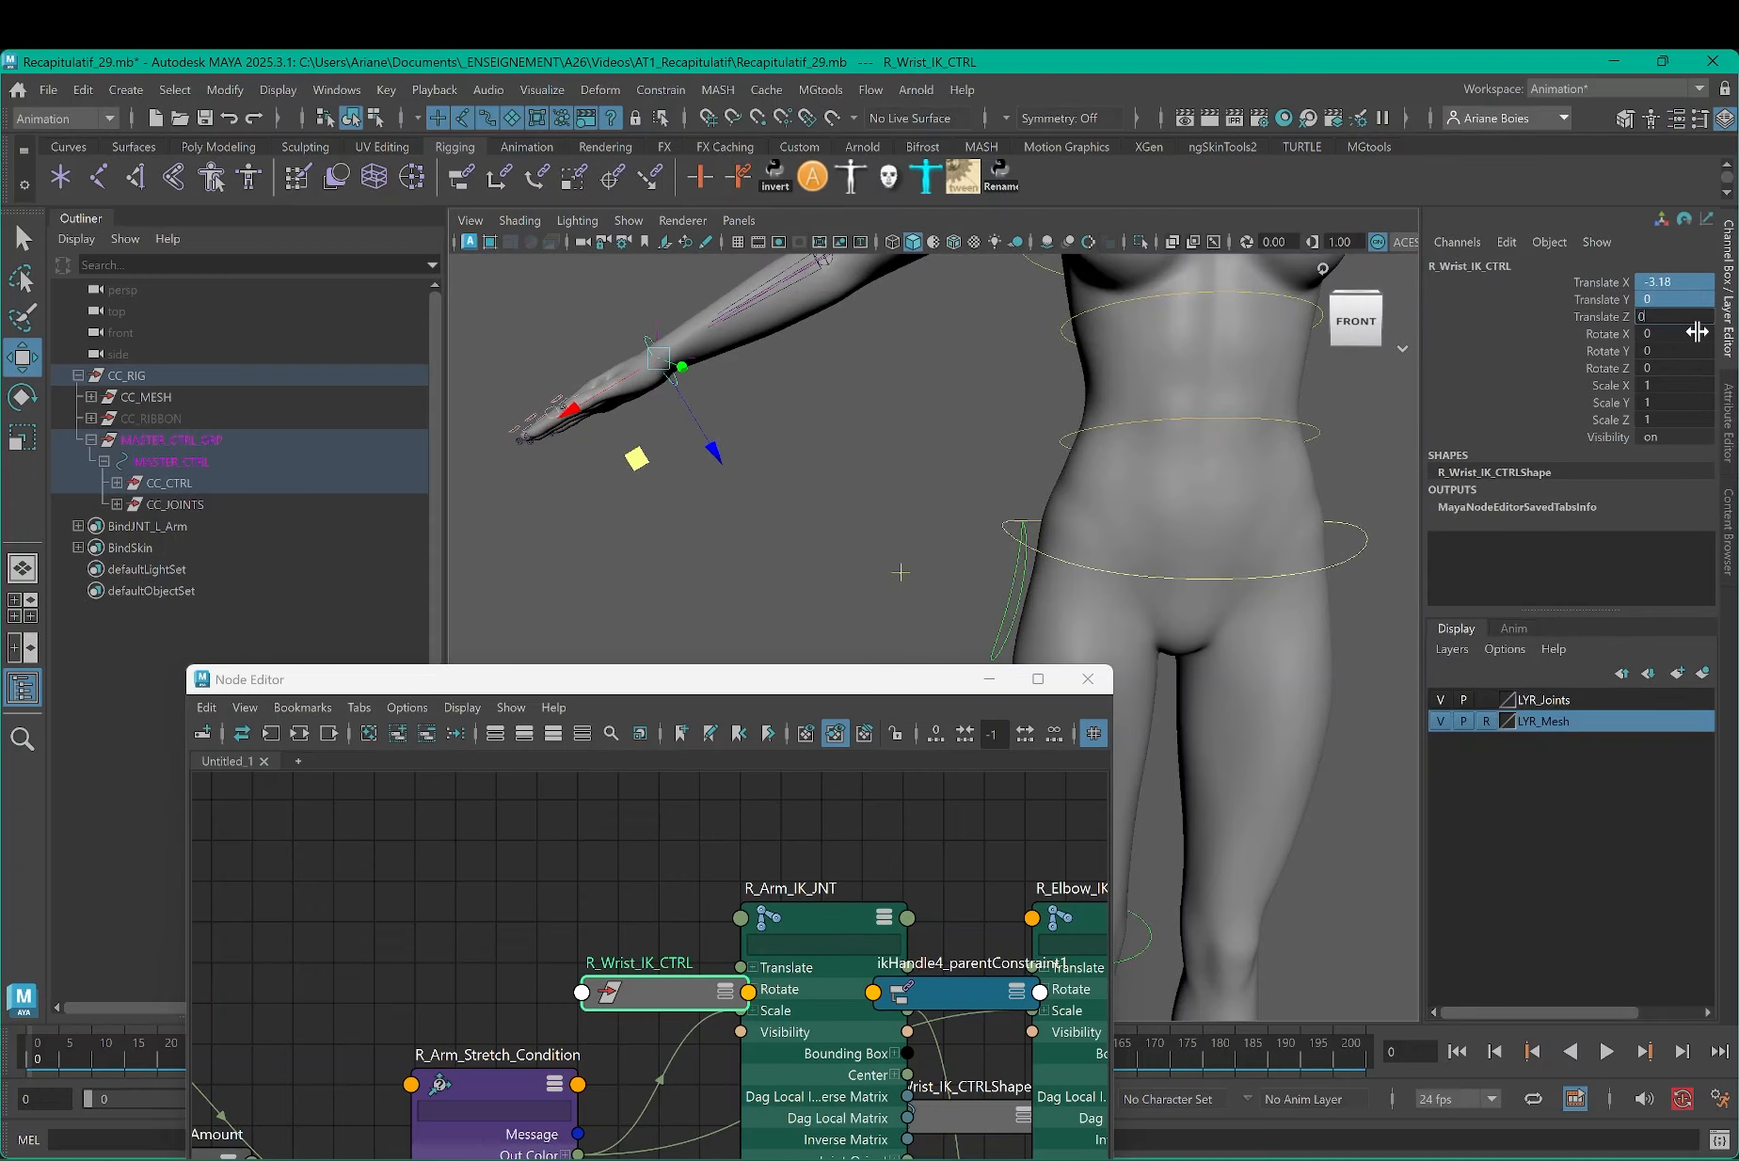
pyautogui.write('0')
pyautogui.press('Return')
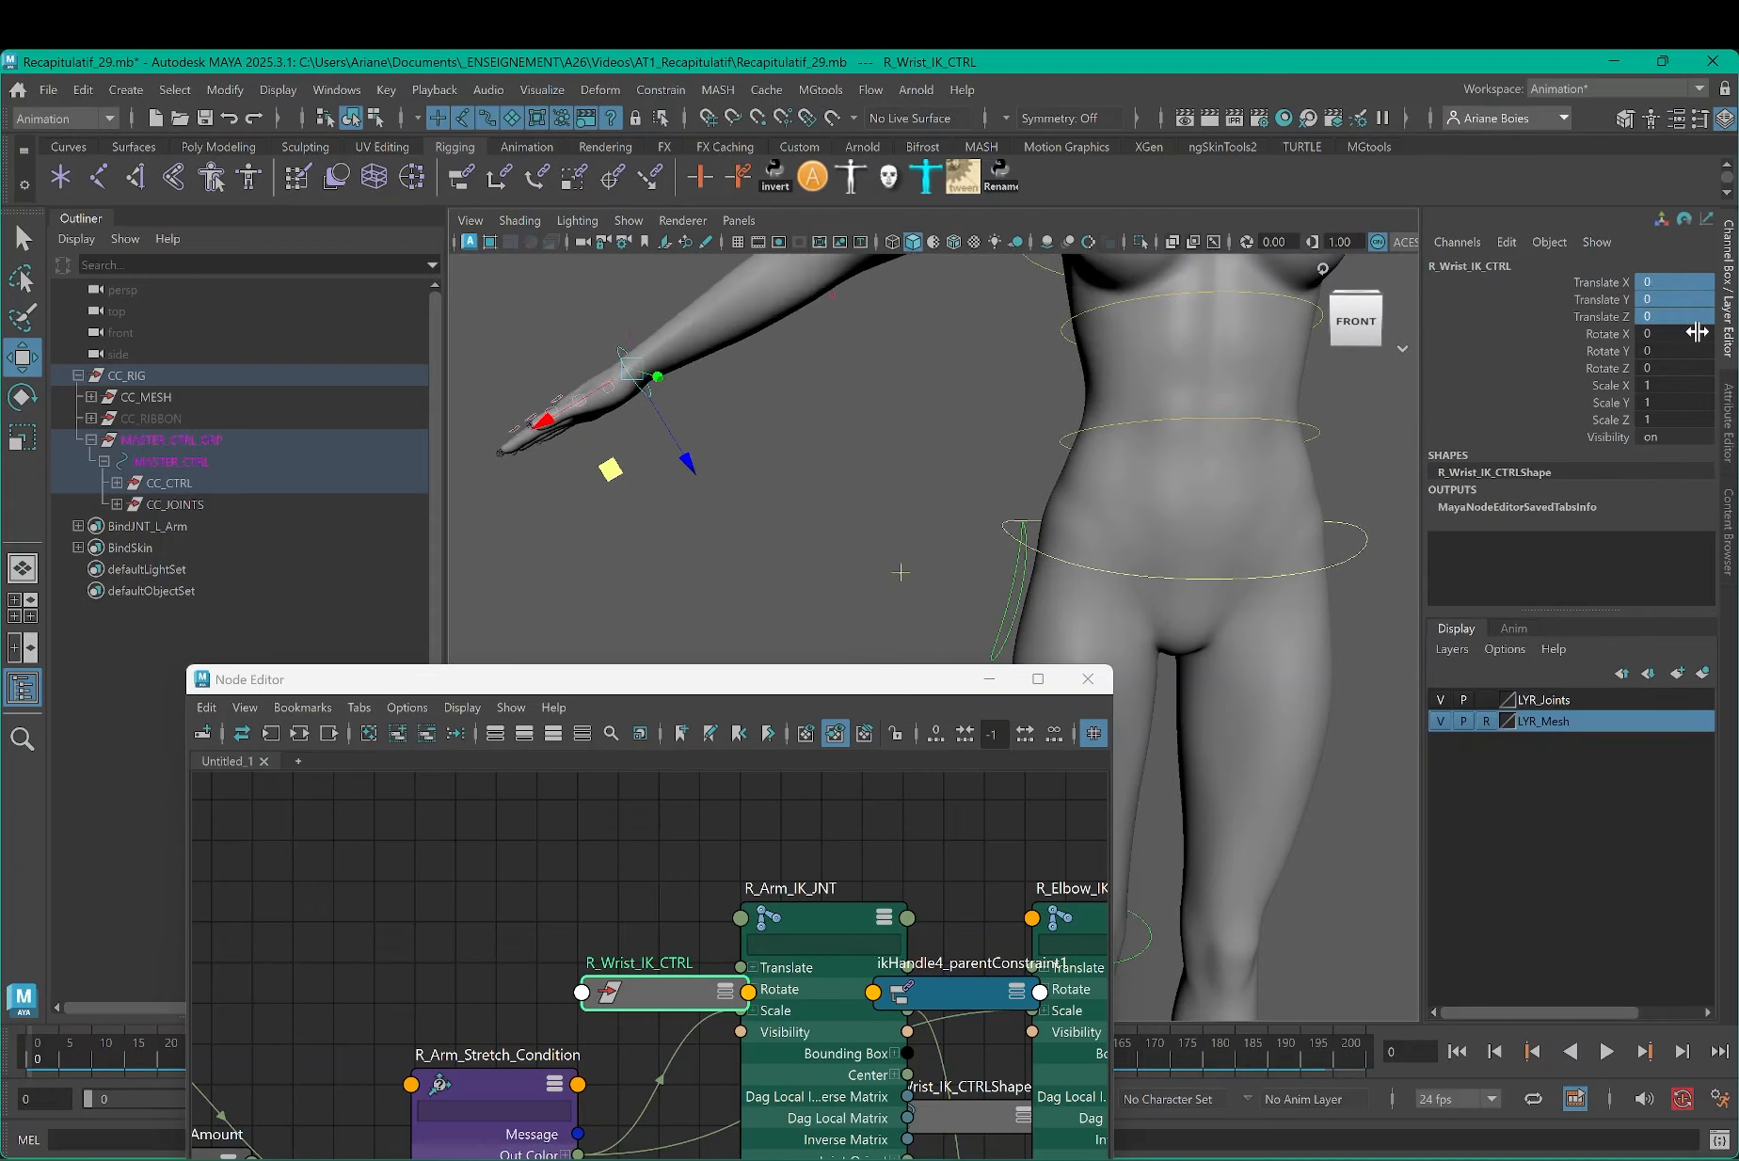
pyautogui.scroll(-4, 897, 617)
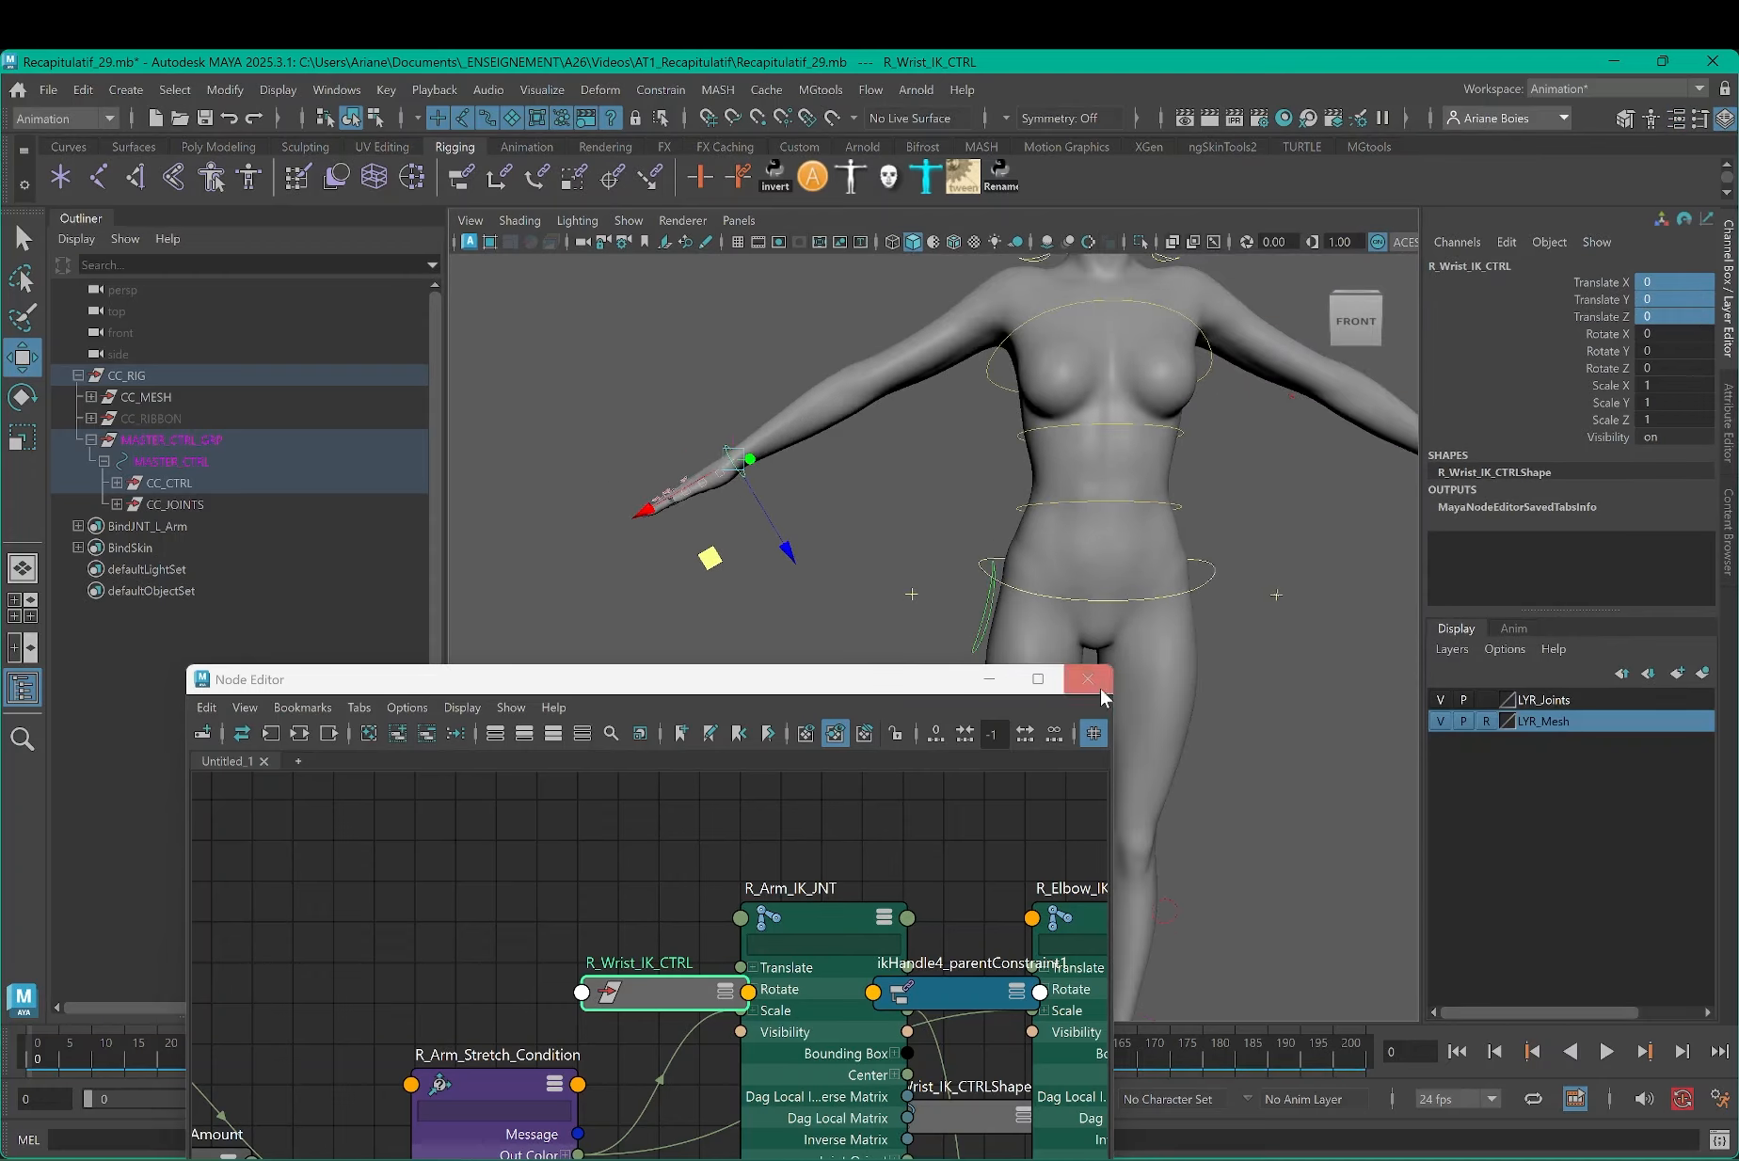